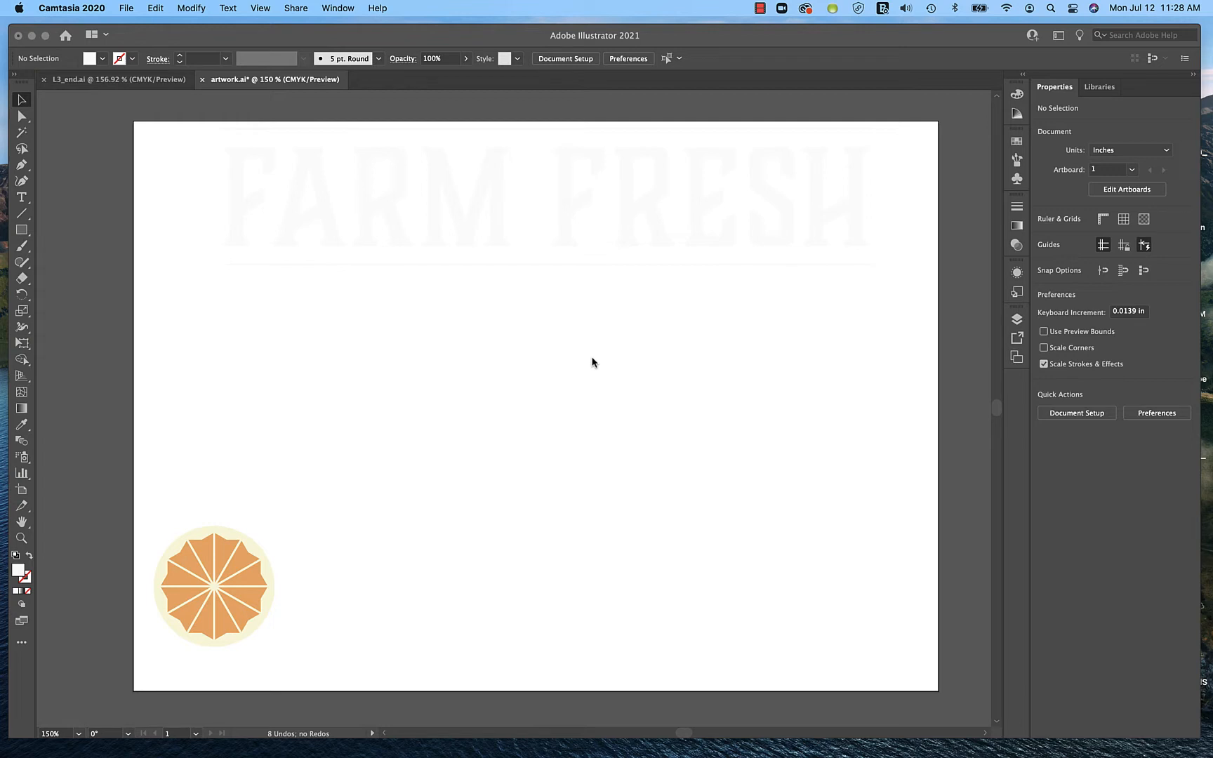
Compare the finished fruit bowl poster in L3_end.ai with the starting artwork in artwork.ai.
{"action": "left_click", "coordinate": [147, 84]}
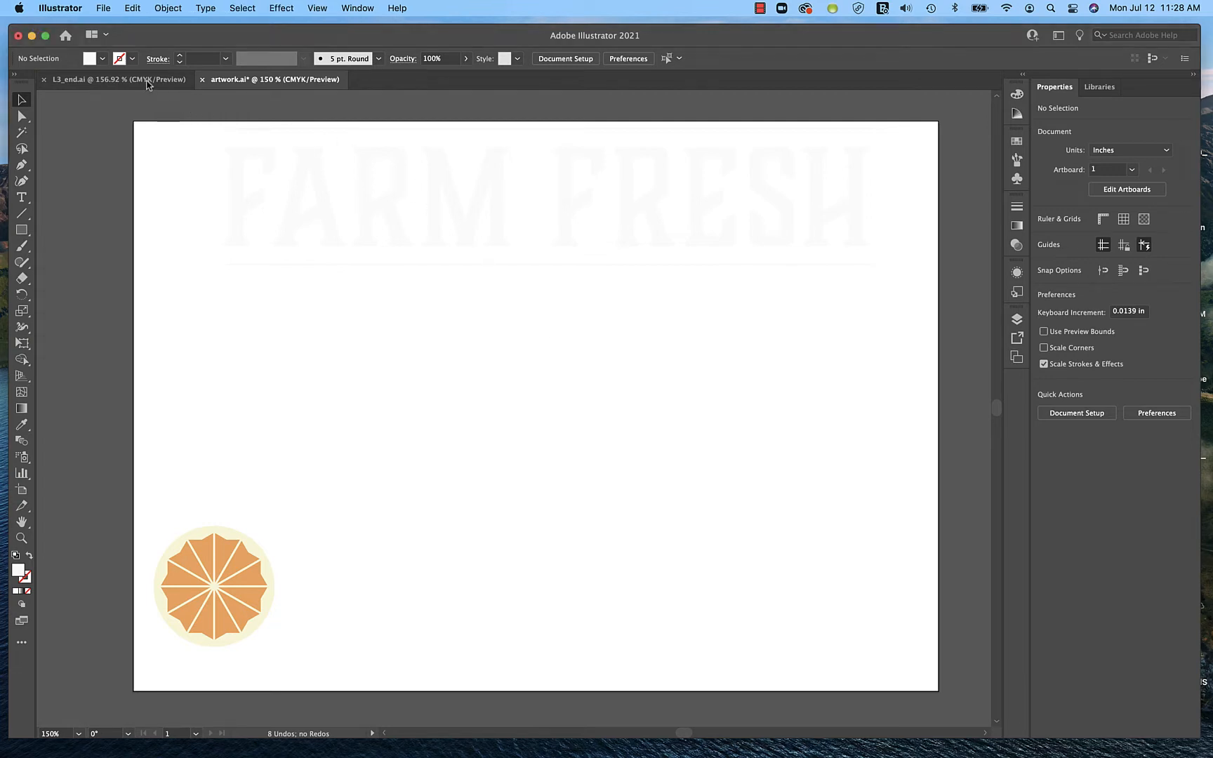
{"action": "left_click", "coordinate": [147, 82]}
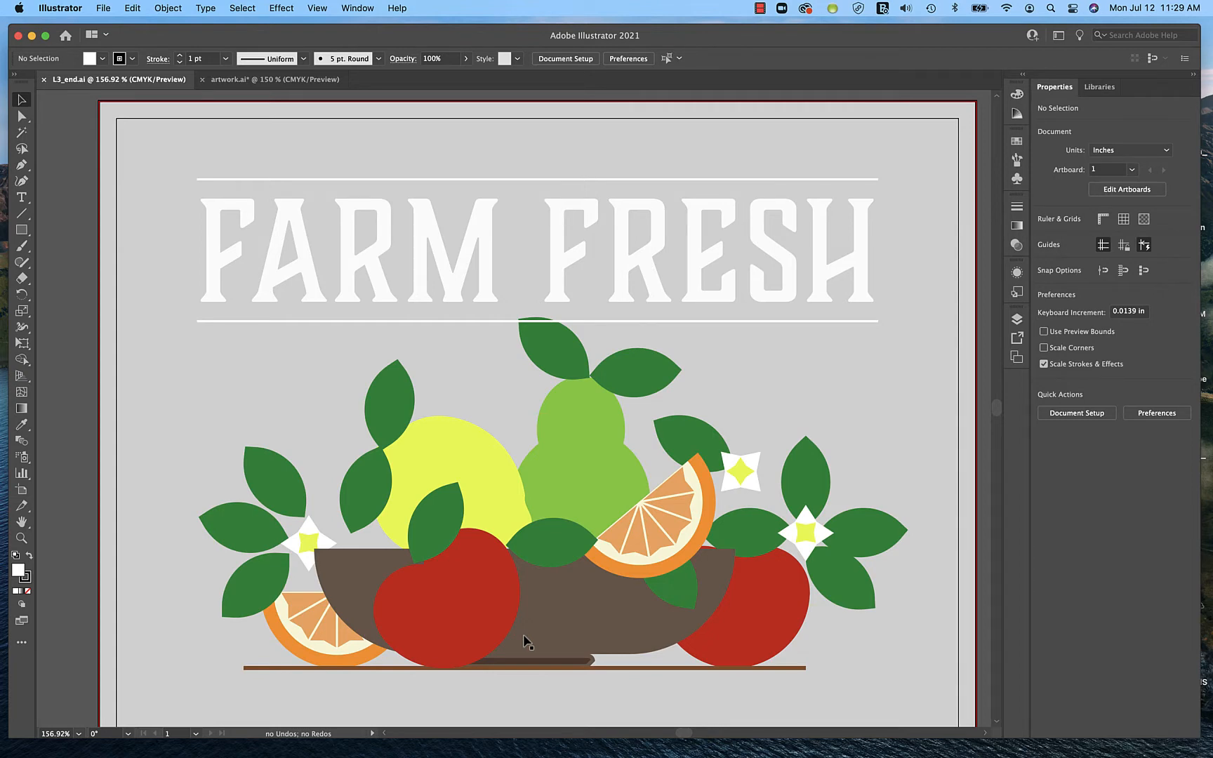
{"action": "left_click", "coordinate": [291, 81]}
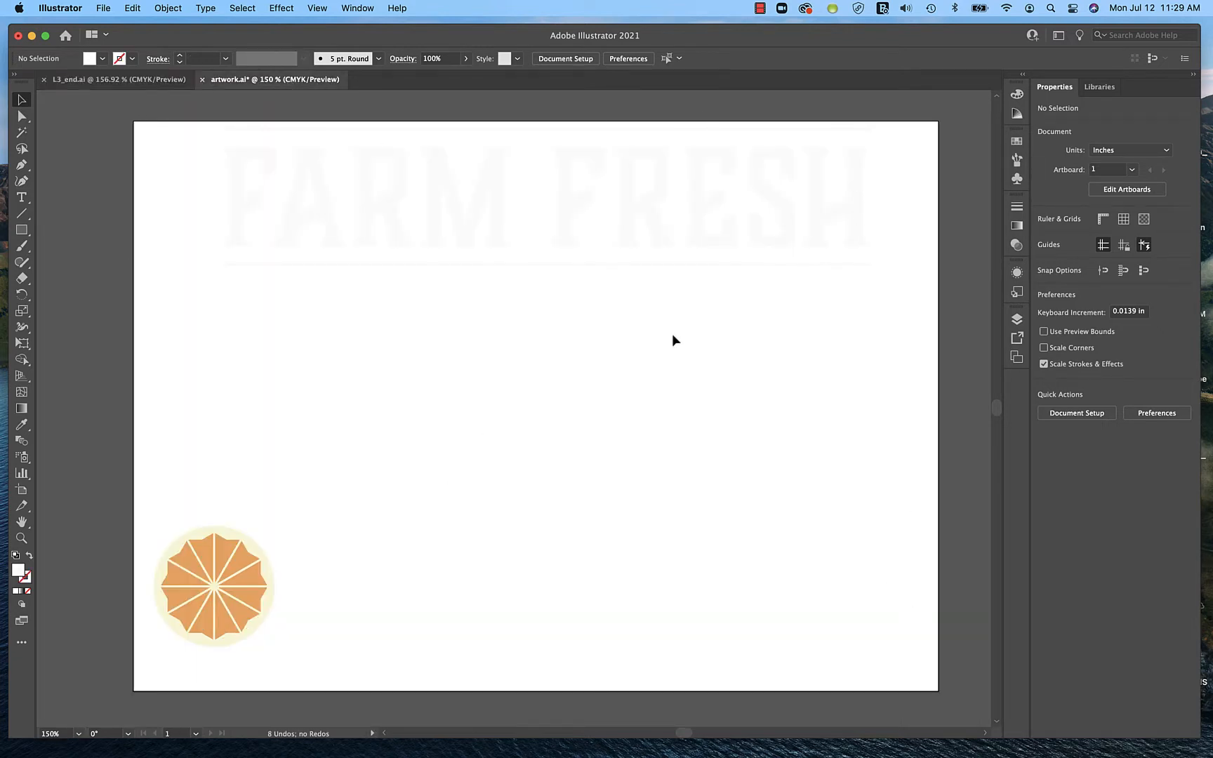
{"action": "left_click", "coordinate": [367, 241]}
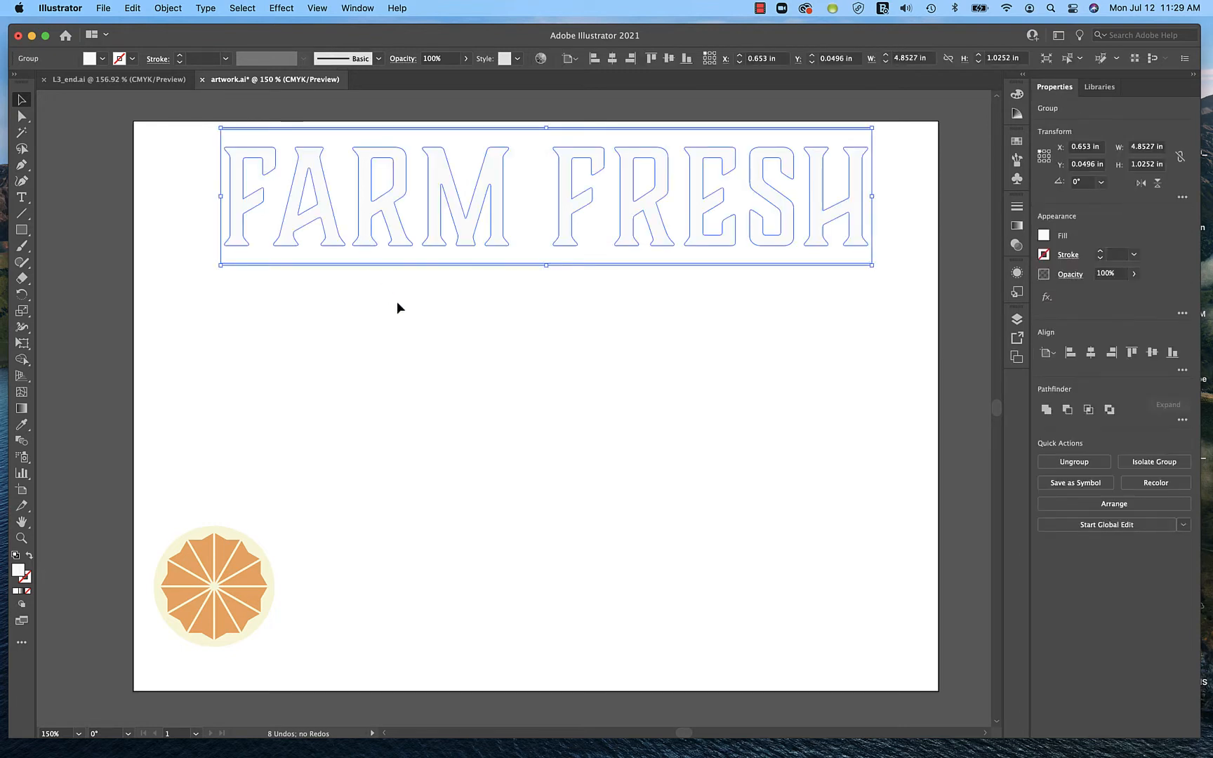
{"action": "left_click", "coordinate": [380, 348]}
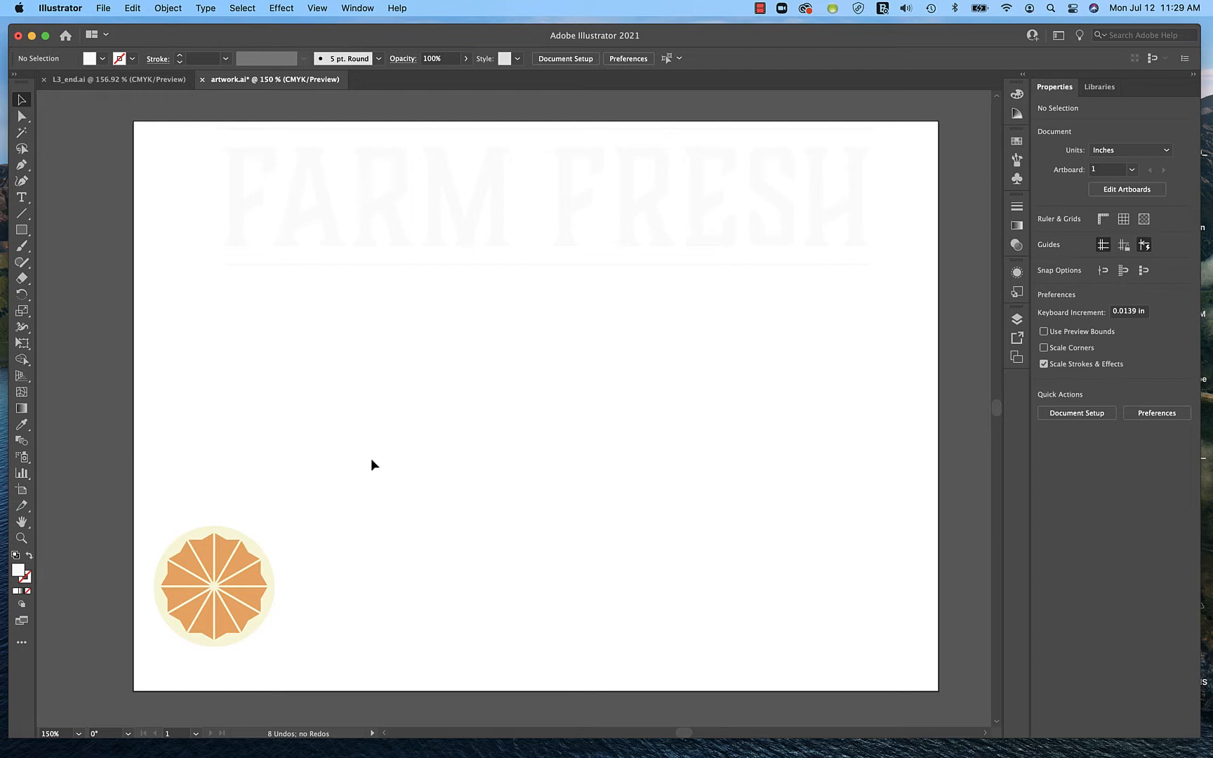
{"action": "left_click", "coordinate": [159, 80]}
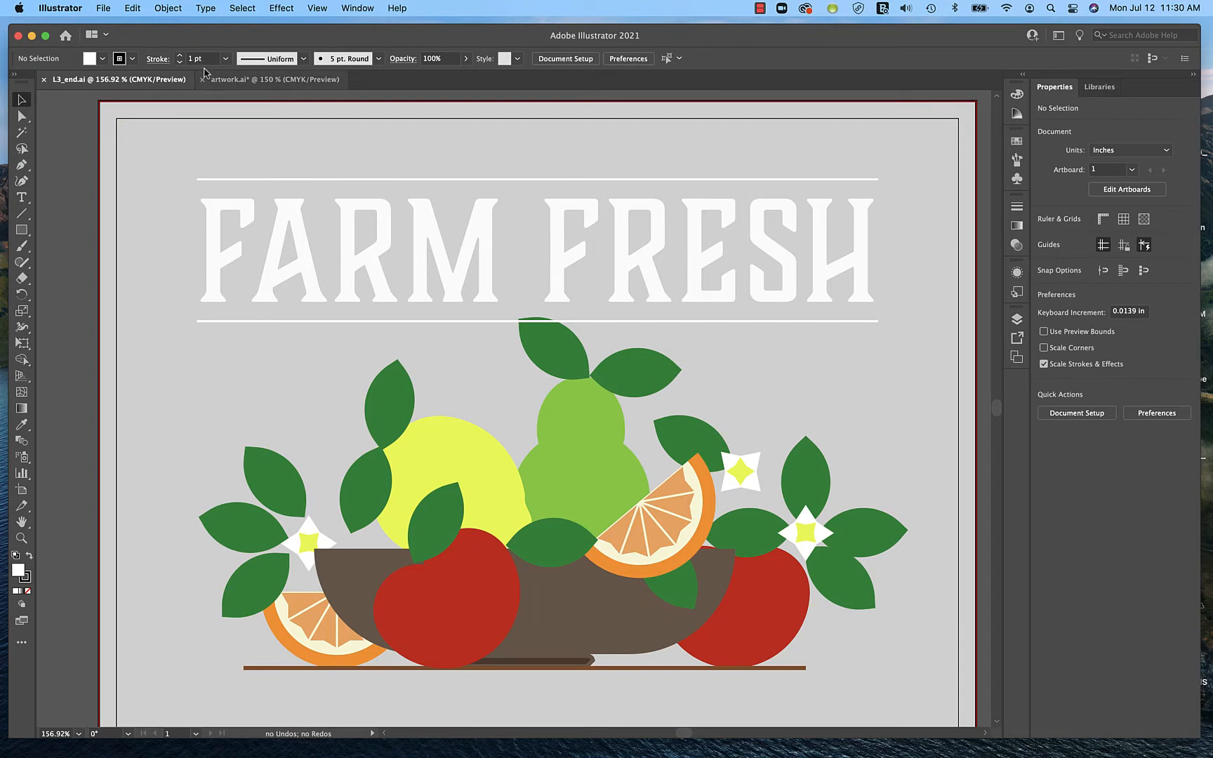
{"action": "left_click", "coordinate": [242, 82]}
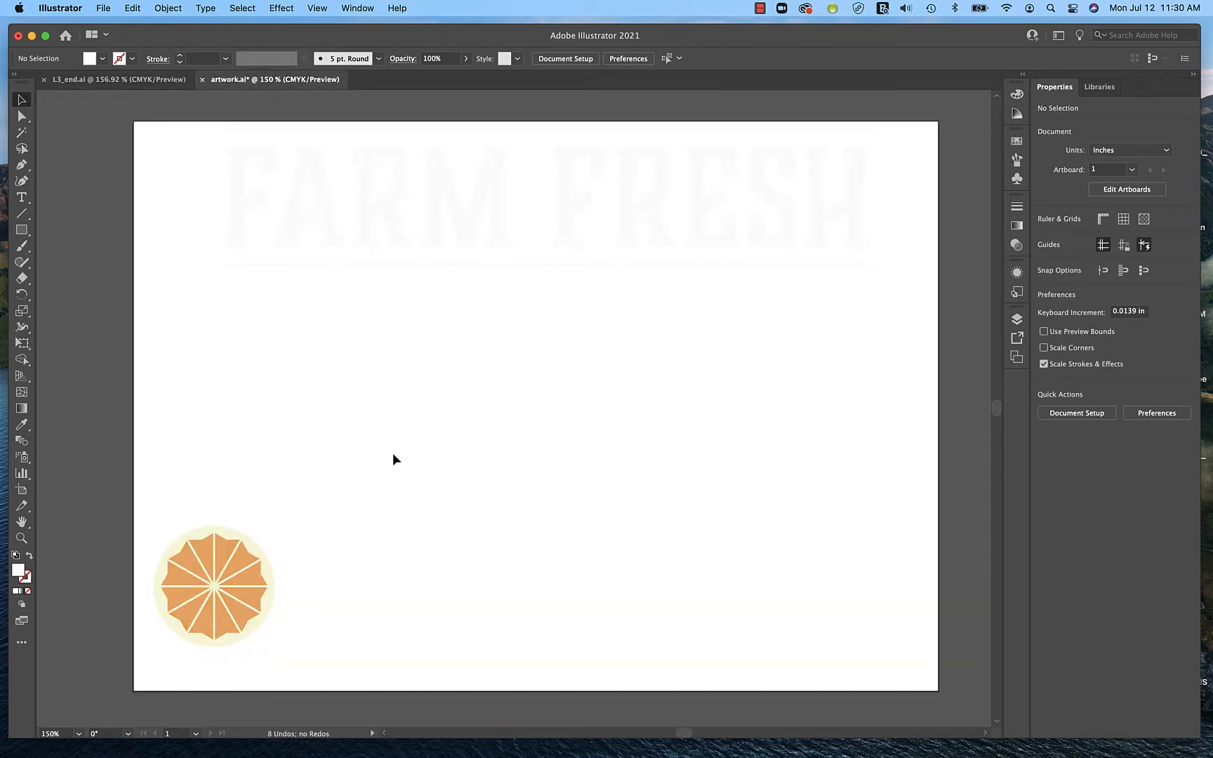
Draw a rectangle below the FARM FRESH lettering and size it to 1 in wide by 0.1 in high.
{"action": "left_click", "coordinate": [22, 230]}
{"action": "mouse_move", "coordinate": [454, 375]}
{"action": "left_mouse_down"}
{"action": "mouse_move", "coordinate": [594, 414]}
{"action": "mouse_move", "coordinate": [620, 406]}
{"action": "left_mouse_up"}
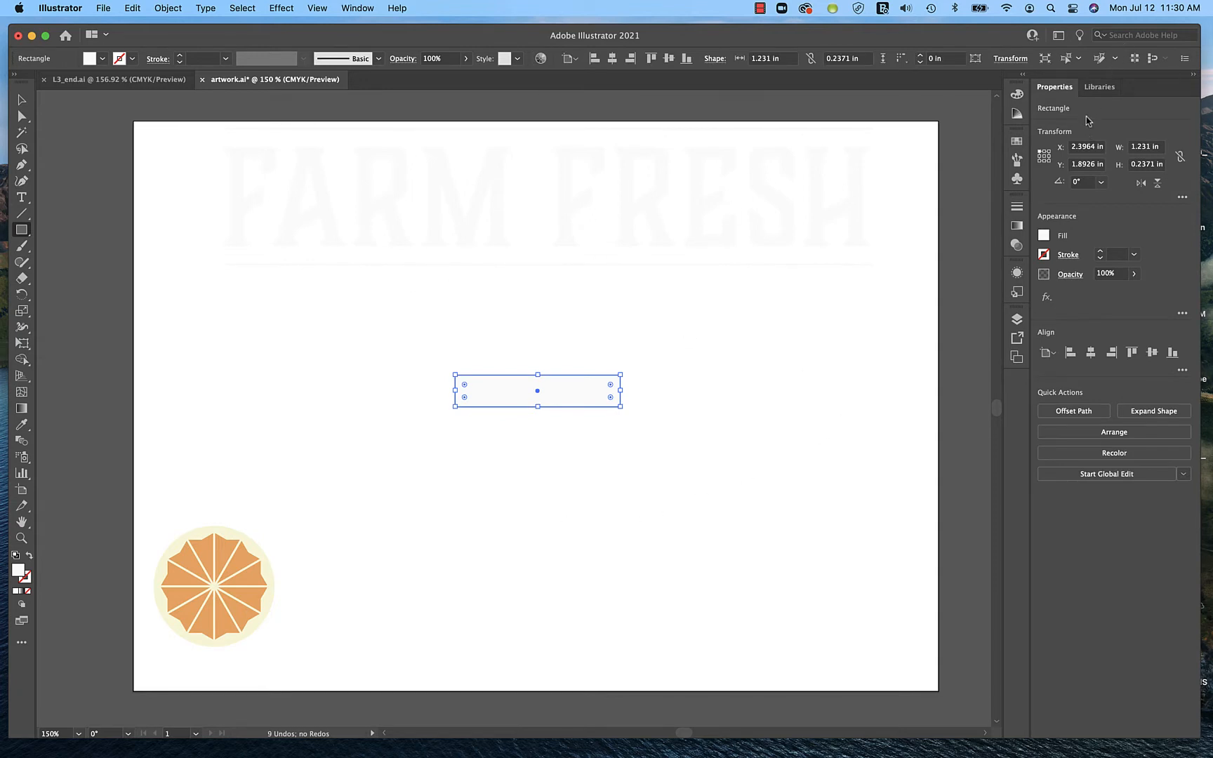
{"action": "double_click", "coordinate": [1149, 147]}
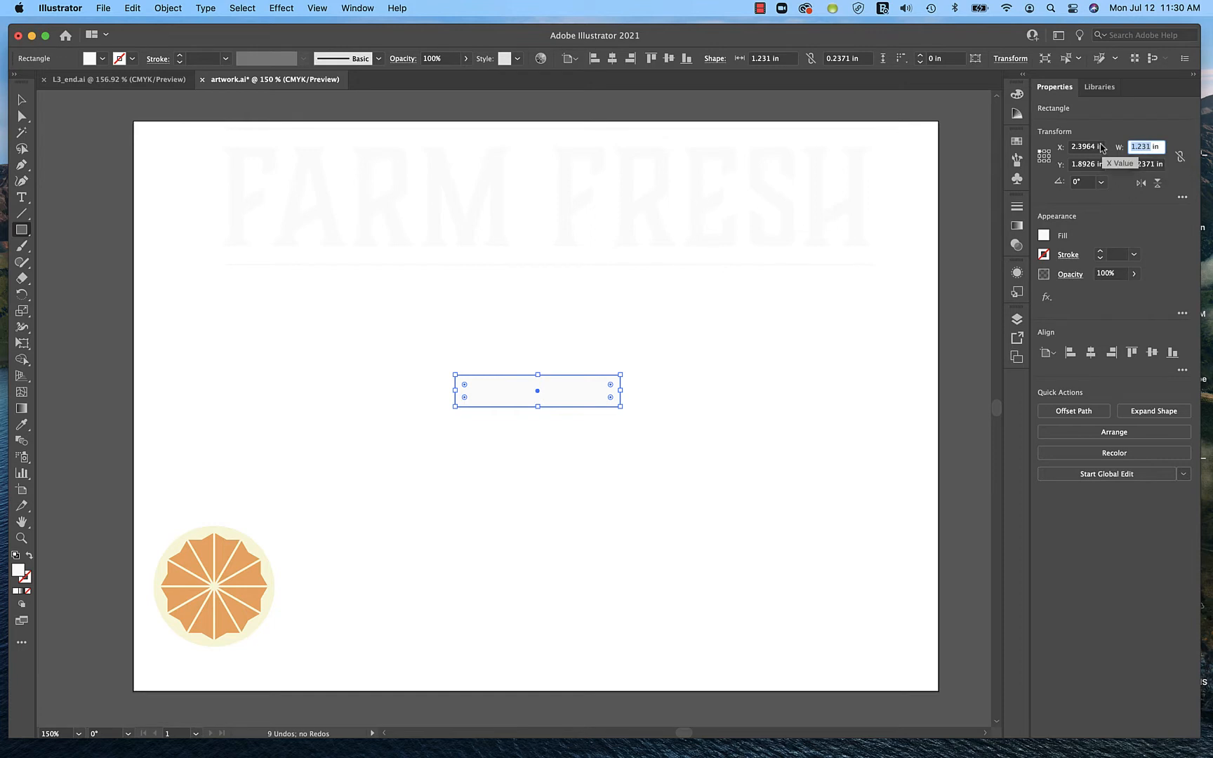
{"action": "type", "text": "1"}
{"action": "key", "text": "Tab"}
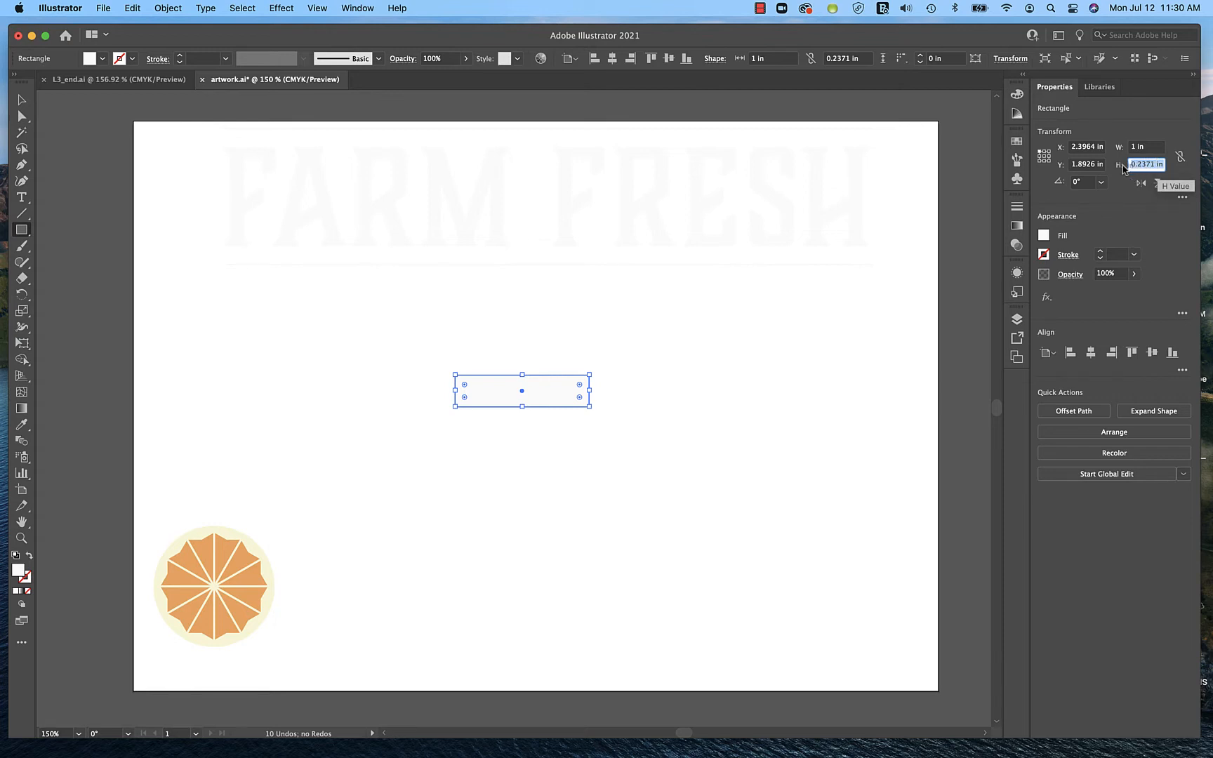
{"action": "key", "text": "BackSpace"}
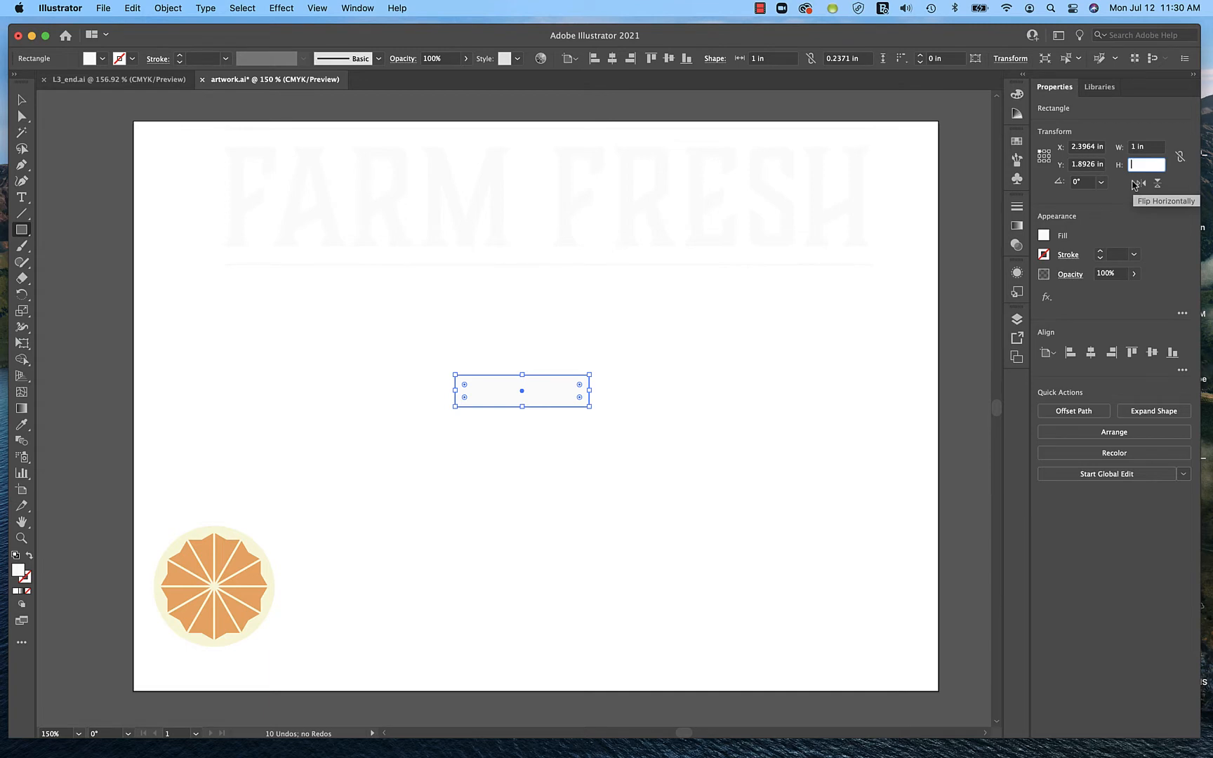
{"action": "type", "text": "0.1"}
{"action": "key", "text": "Tab"}
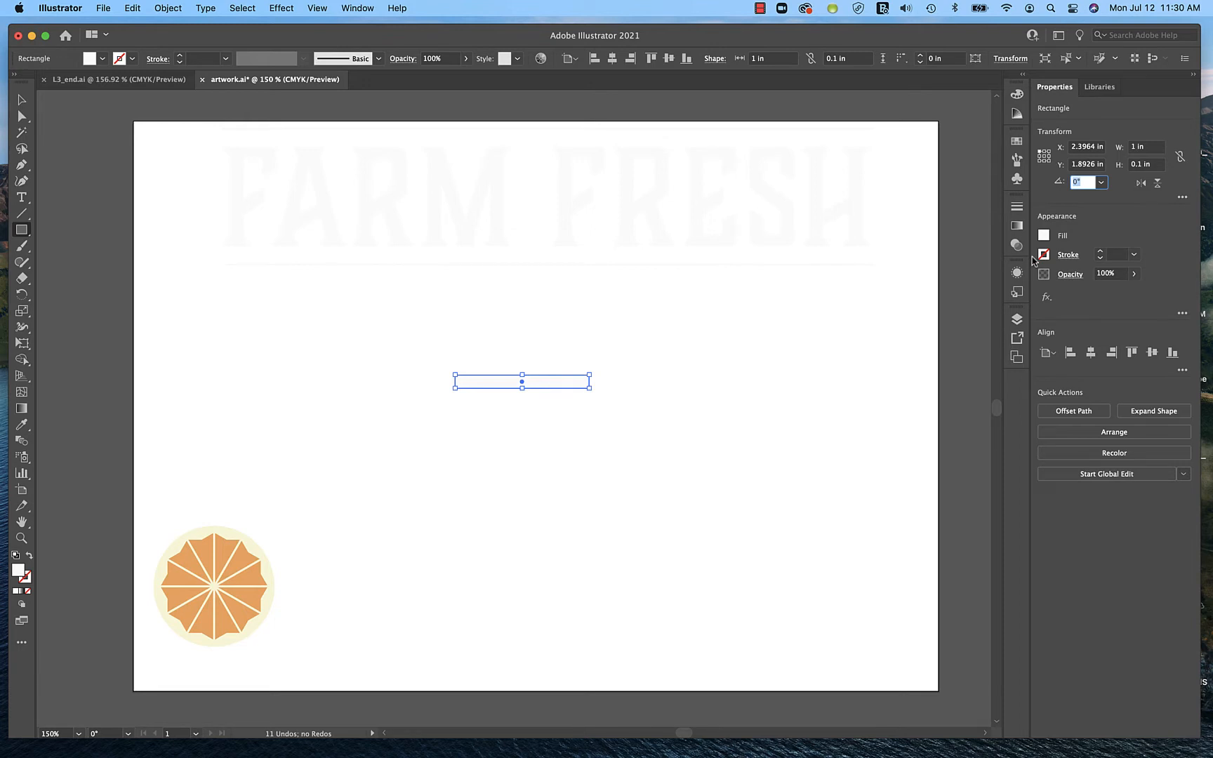
Round all corners of the small rectangle fully, to a 0.05 in radius.
{"action": "key", "text": "super+equal"}
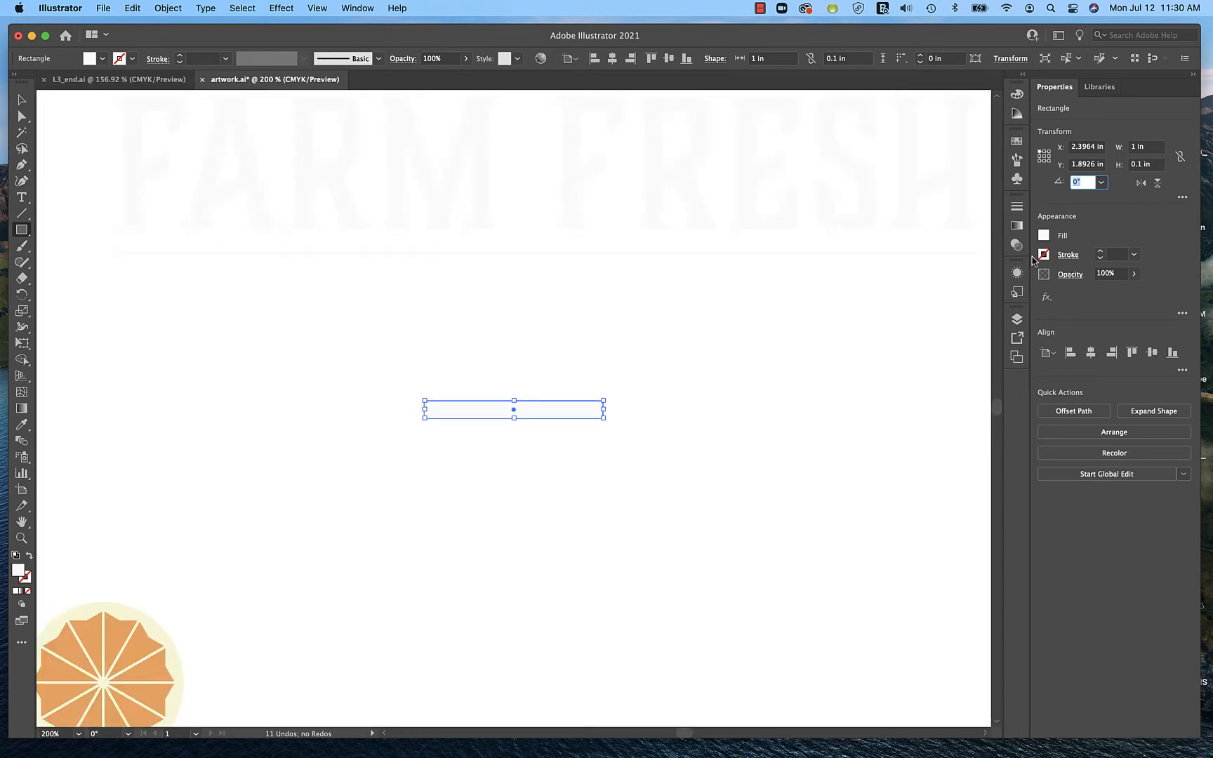
{"action": "key", "text": "super+equal"}
{"action": "key", "text": "super+equal"}
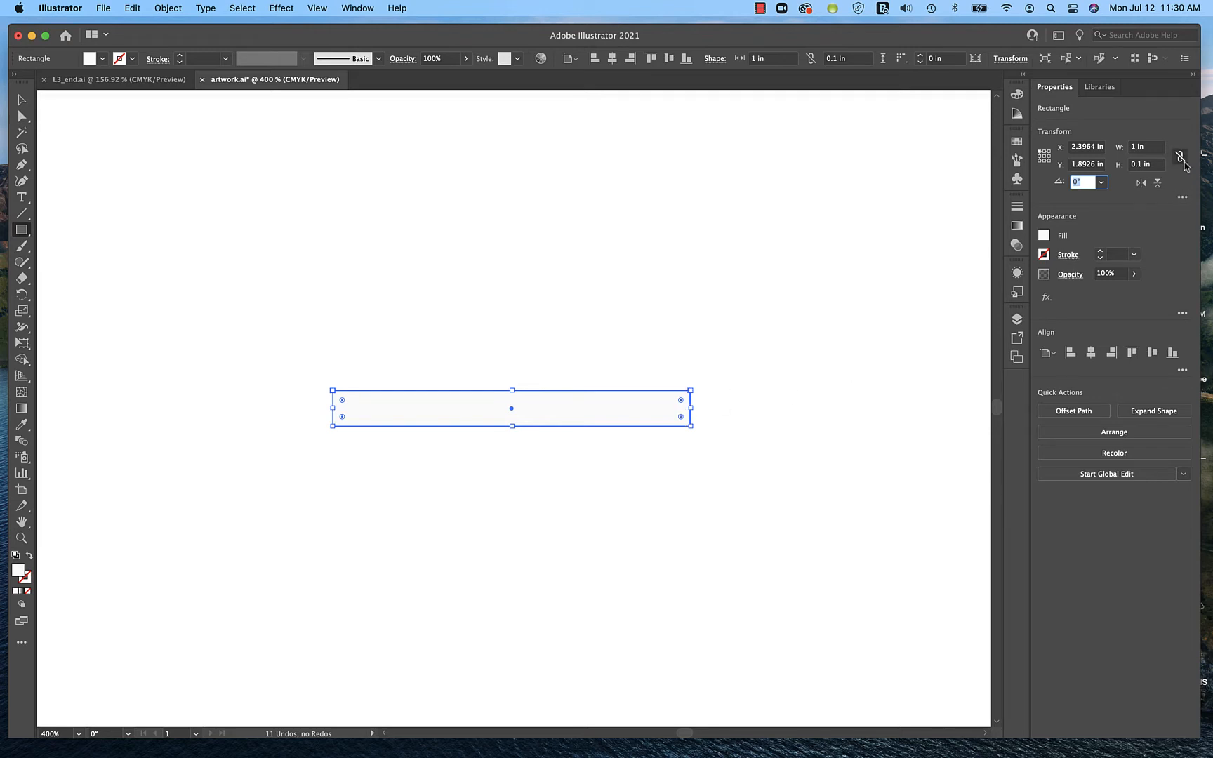
{"action": "left_click", "coordinate": [1182, 197]}
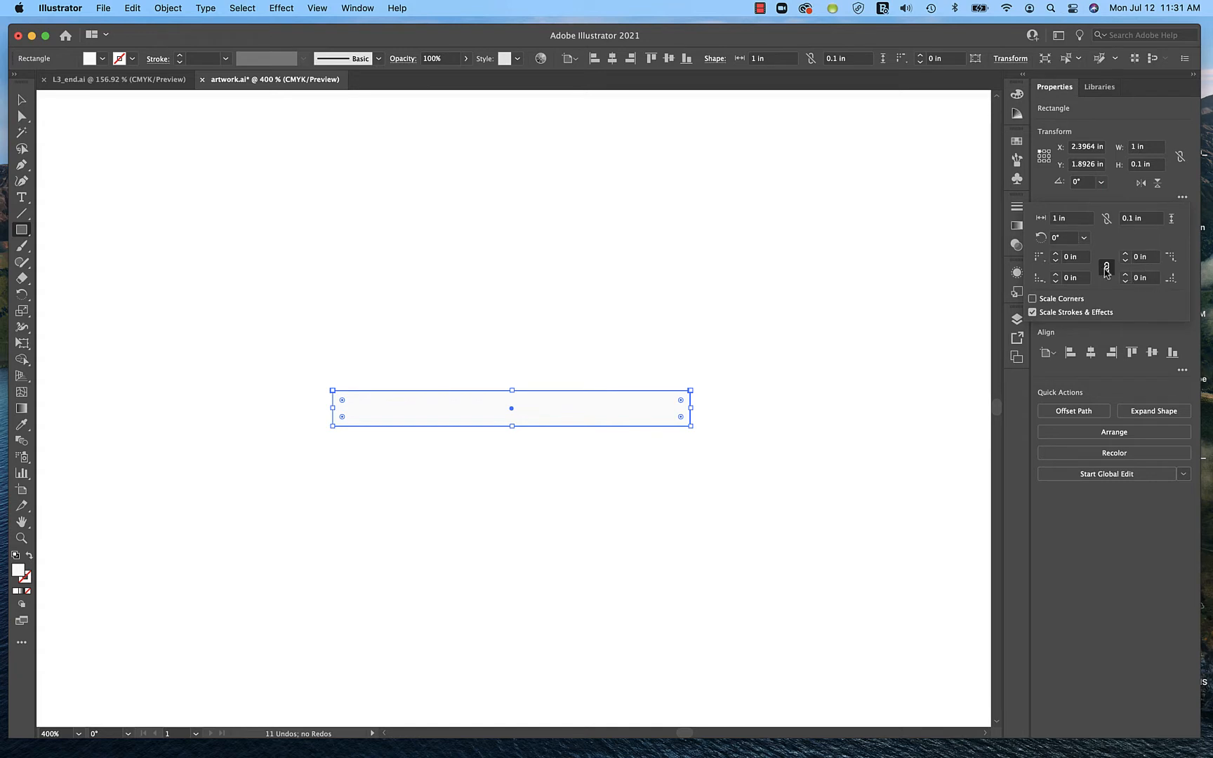
{"action": "left_click", "coordinate": [680, 402]}
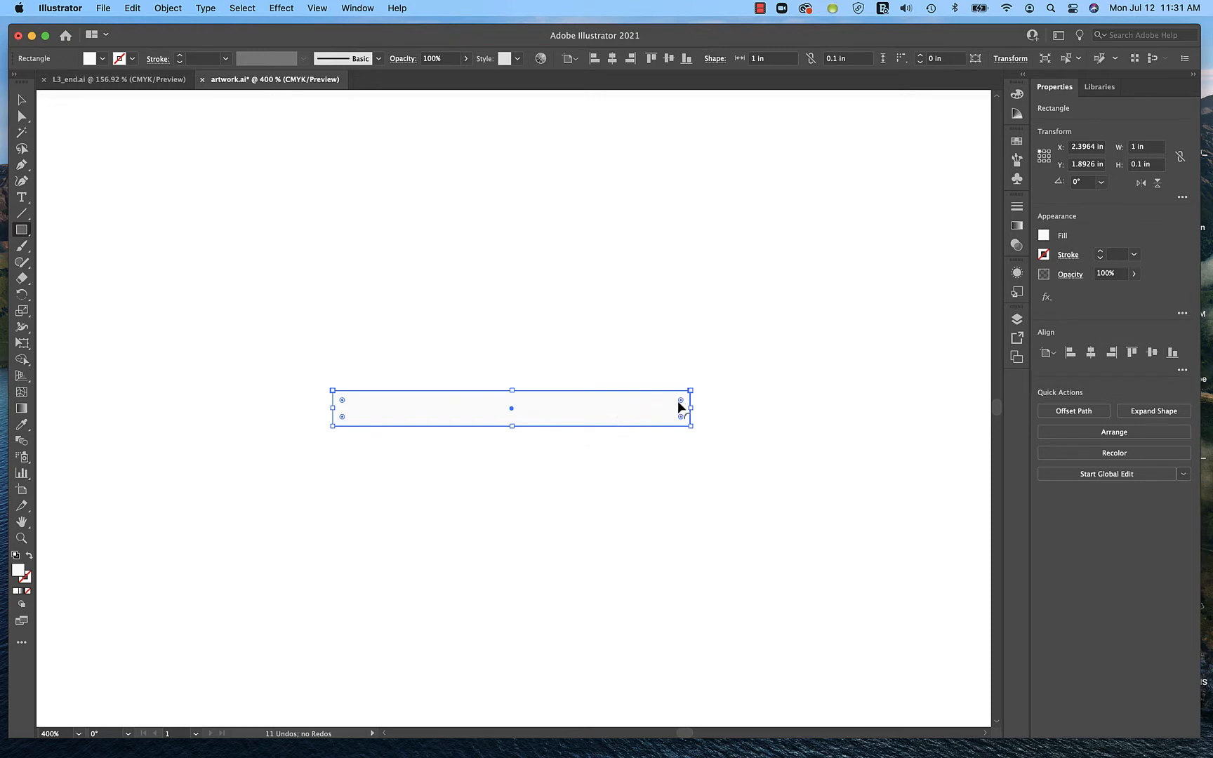
{"action": "left_click_drag", "start_coordinate": [678, 403], "coordinate": [647, 434]}
{"action": "left_click", "coordinate": [21, 100]}
{"action": "left_click", "coordinate": [657, 338]}
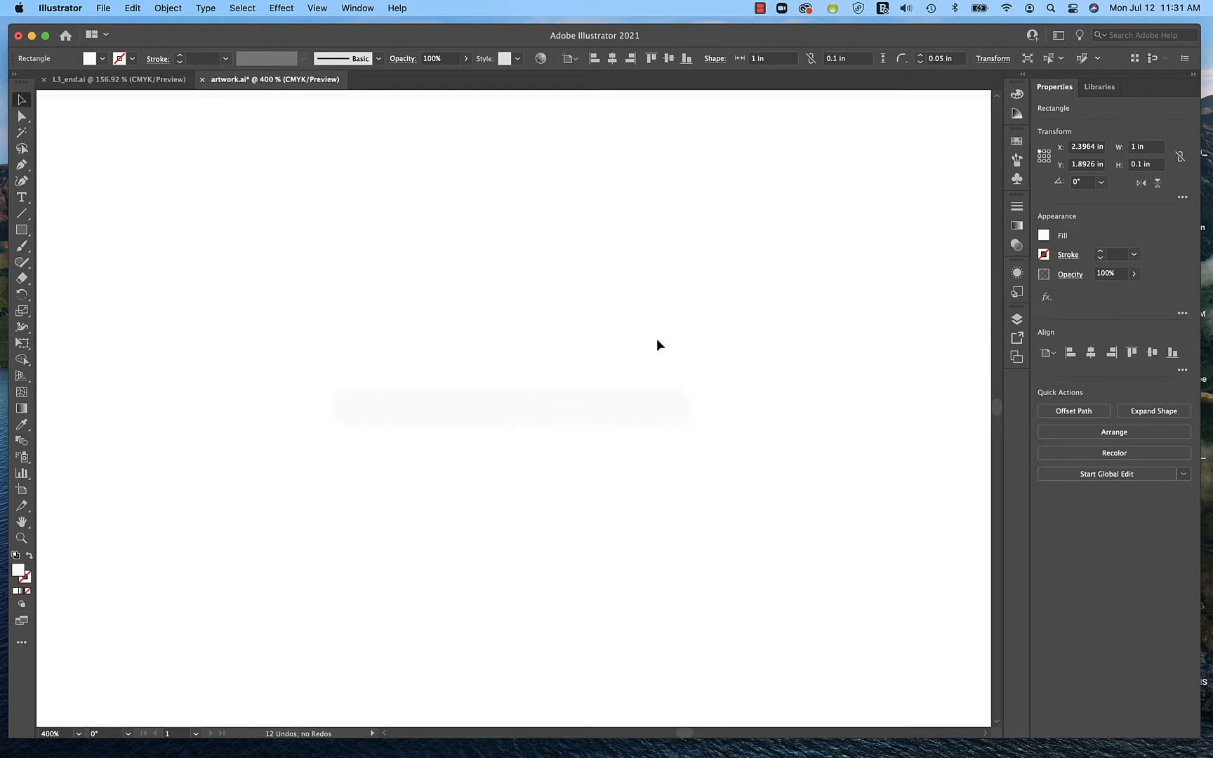
Apply the default white fill and 1 pt black stroke to the rounded bar and move it down about 0.8 in.
{"action": "left_click", "coordinate": [620, 414]}
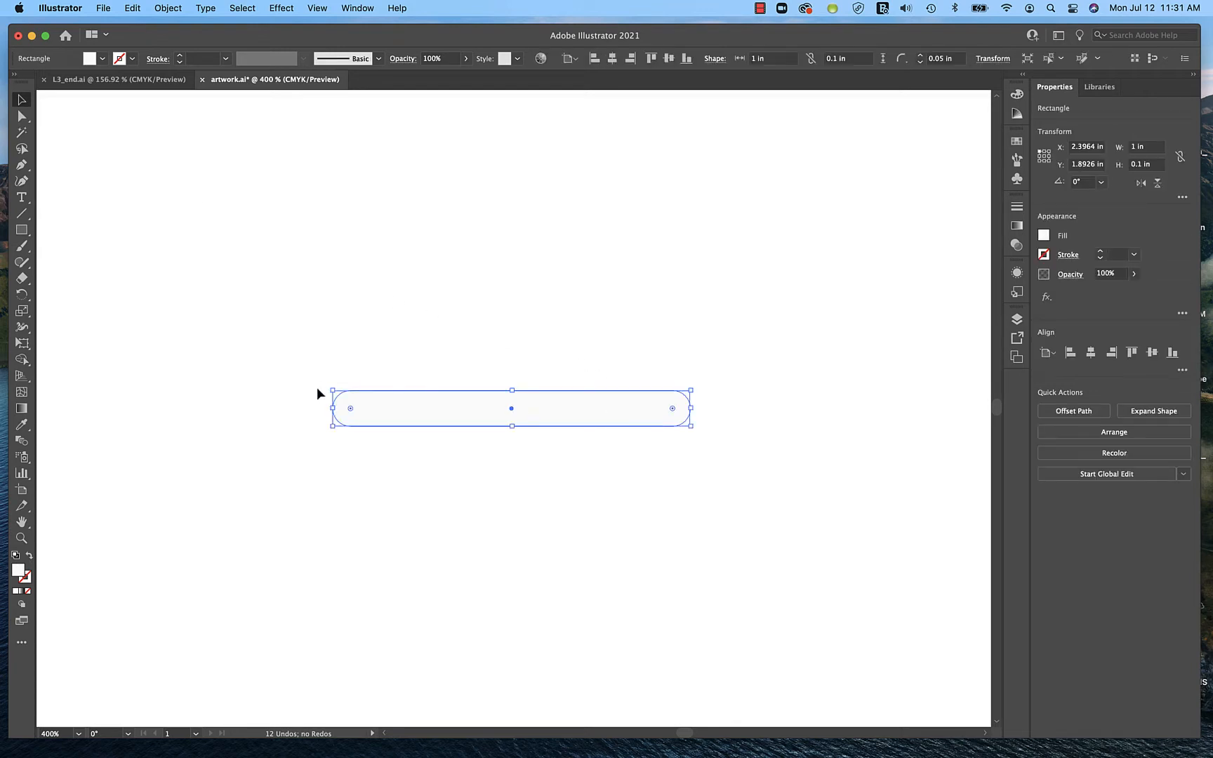
{"action": "left_click", "coordinate": [16, 556]}
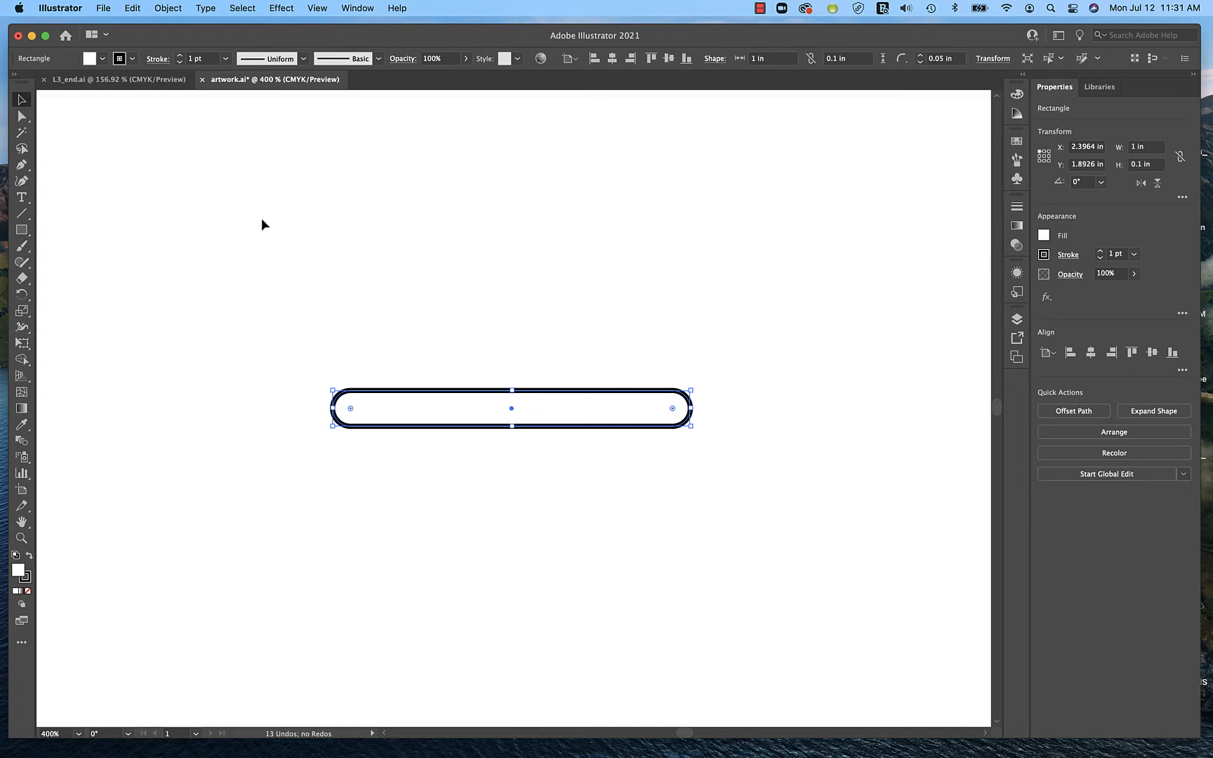
{"action": "key", "text": "a"}
{"action": "key", "text": "super+0"}
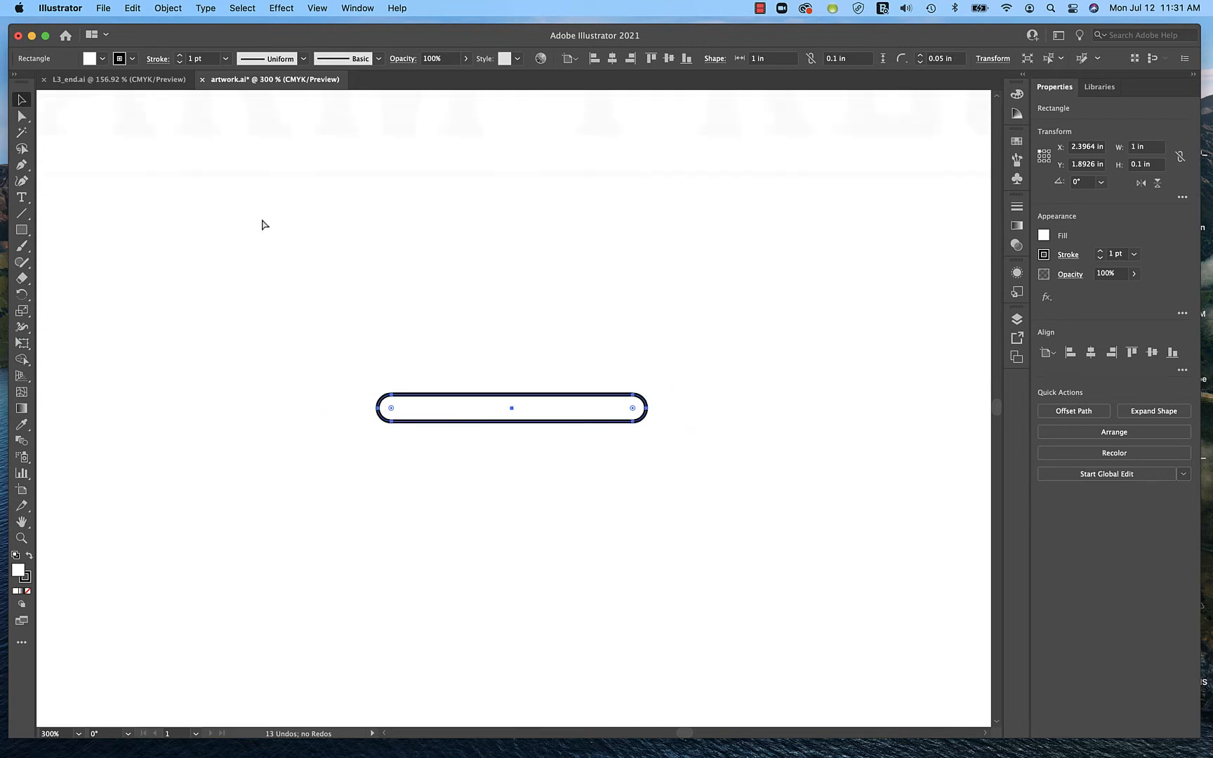
{"action": "key", "text": "v"}
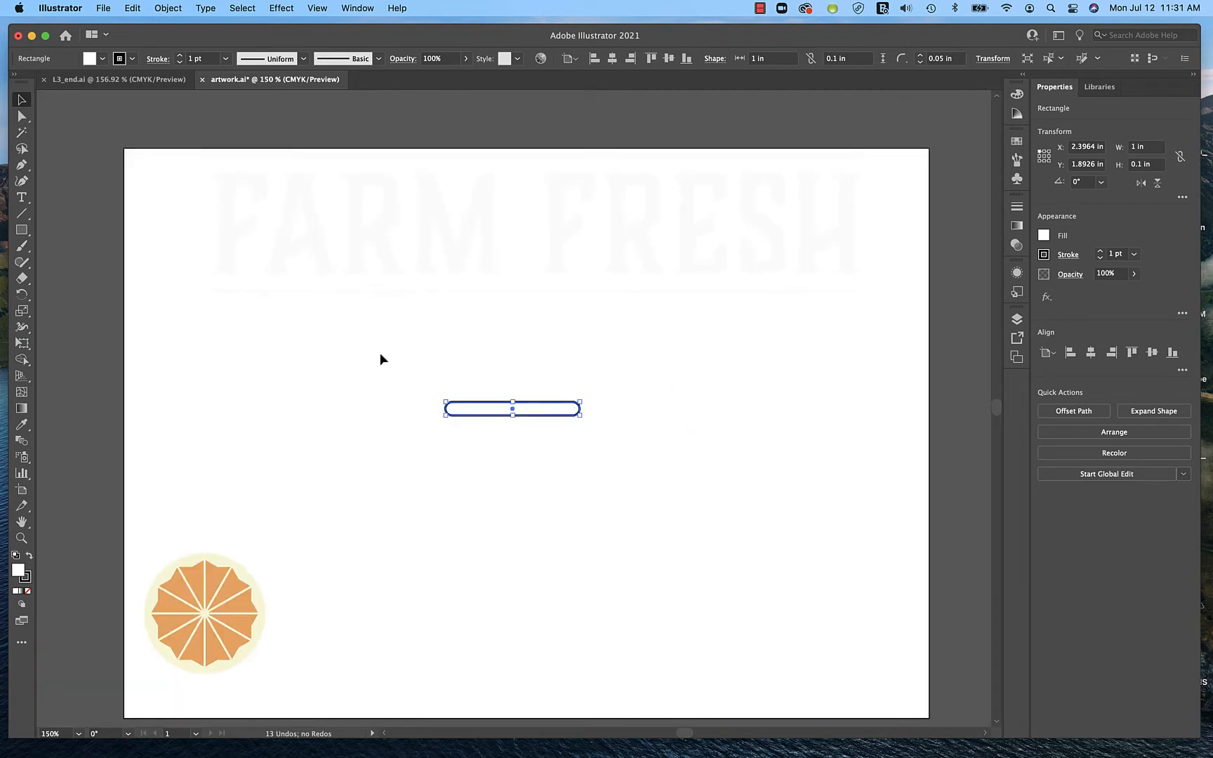
{"action": "left_click_drag", "start_coordinate": [541, 414], "coordinate": [561, 525]}
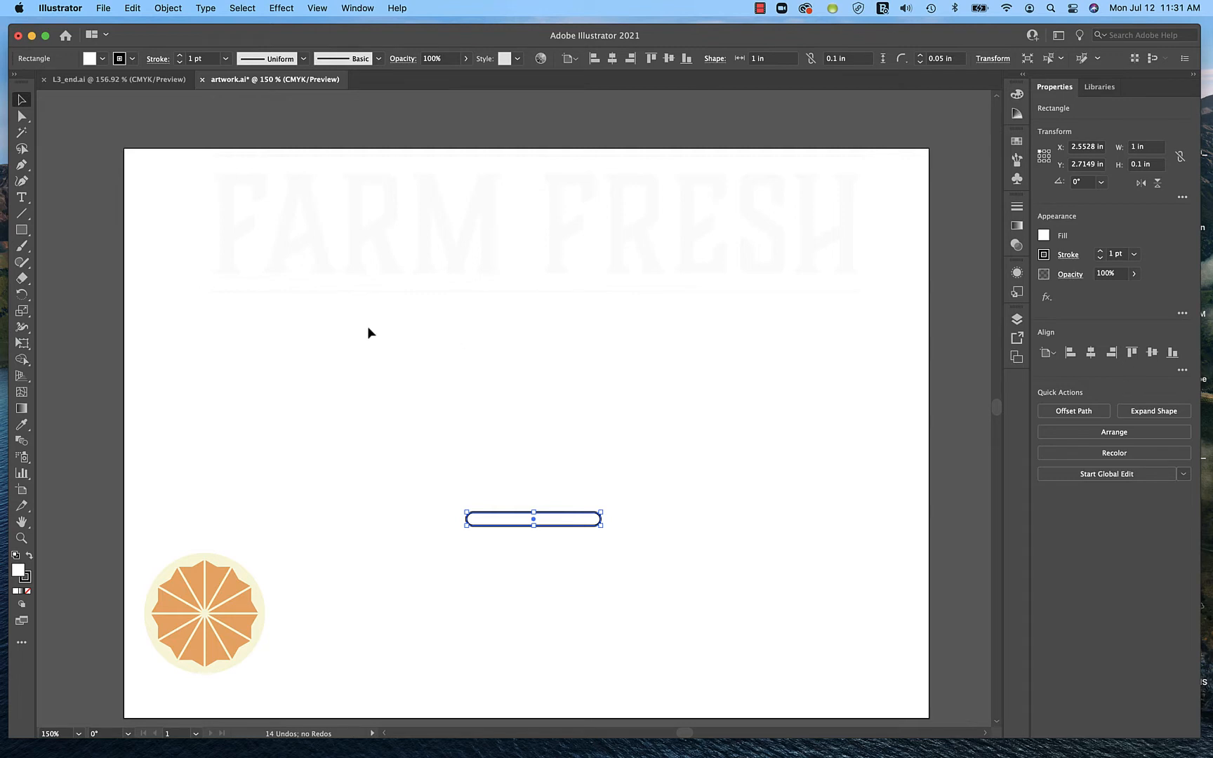
Draw a larger rectangle above the rounded bar and size it to 3 in wide by 0.75 in high.
{"action": "left_click", "coordinate": [21, 230]}
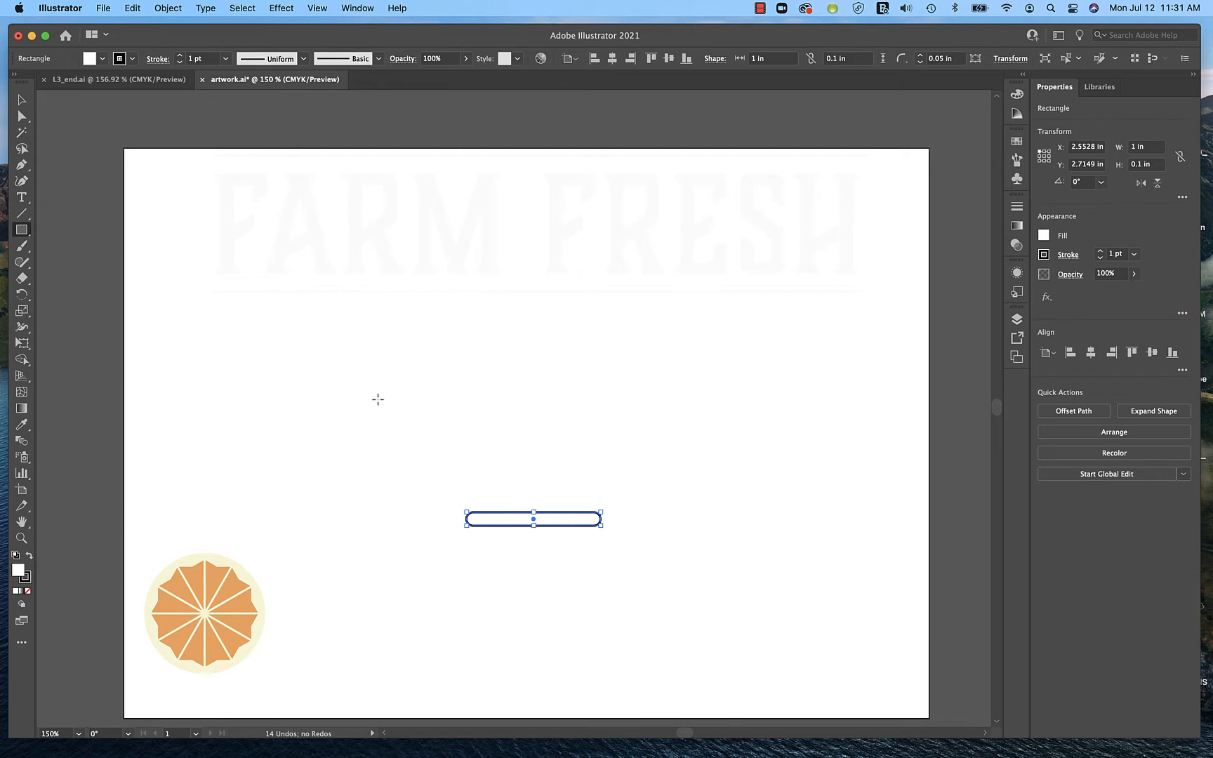
{"action": "left_click_drag", "start_coordinate": [351, 402], "coordinate": [728, 474]}
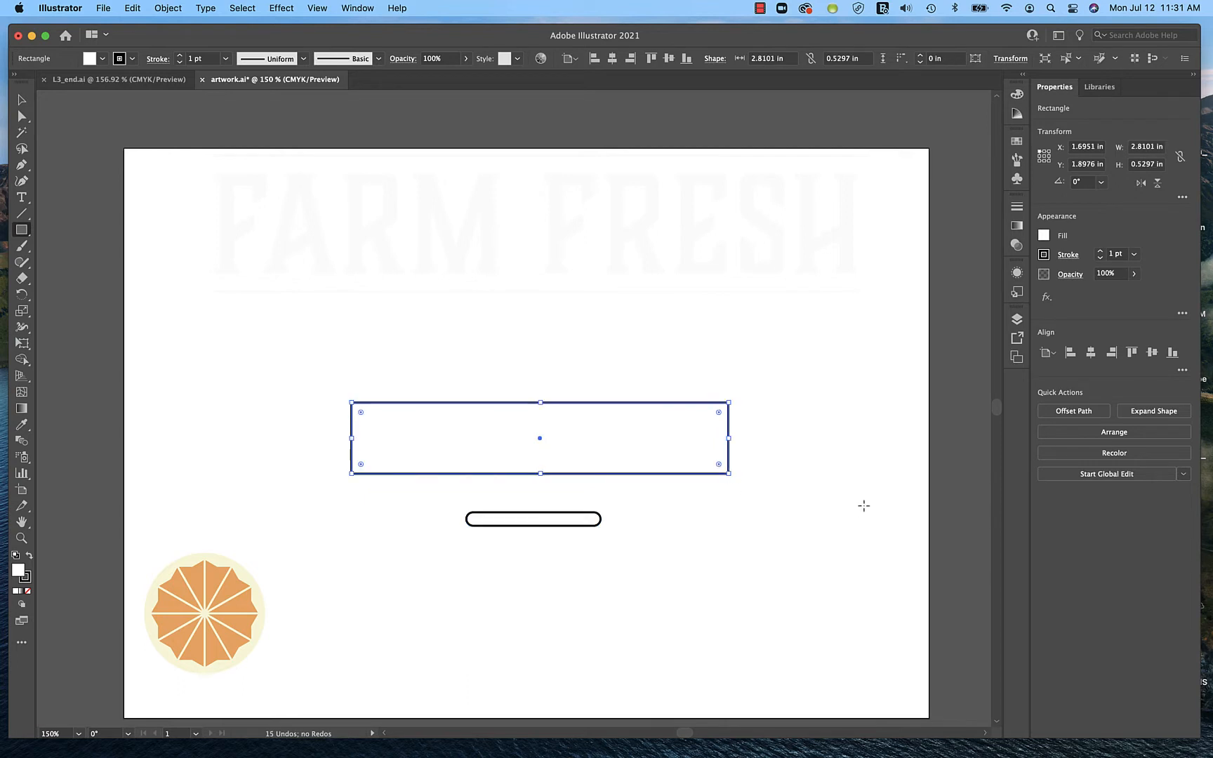
{"action": "left_click", "coordinate": [1156, 149]}
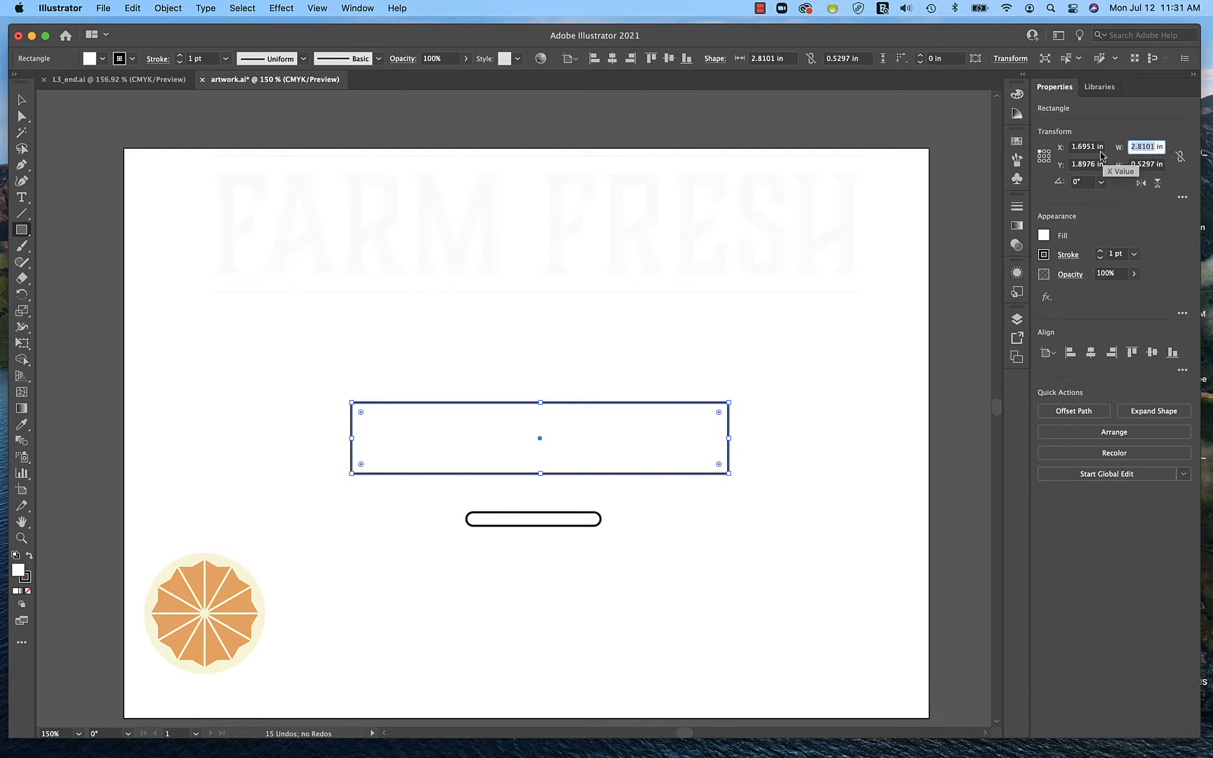
{"action": "type", "text": "3"}
{"action": "key", "text": "Tab"}
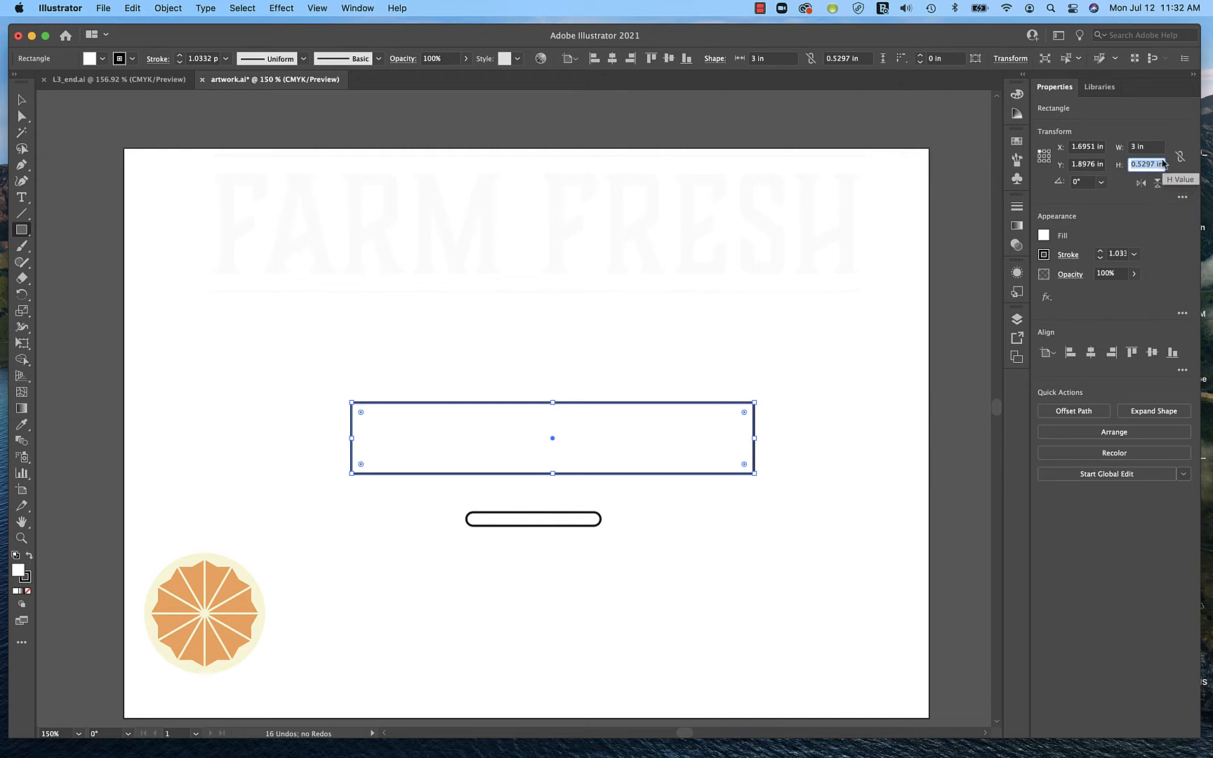
{"action": "key", "text": "BackSpace"}
{"action": "key", "text": "Tab"}
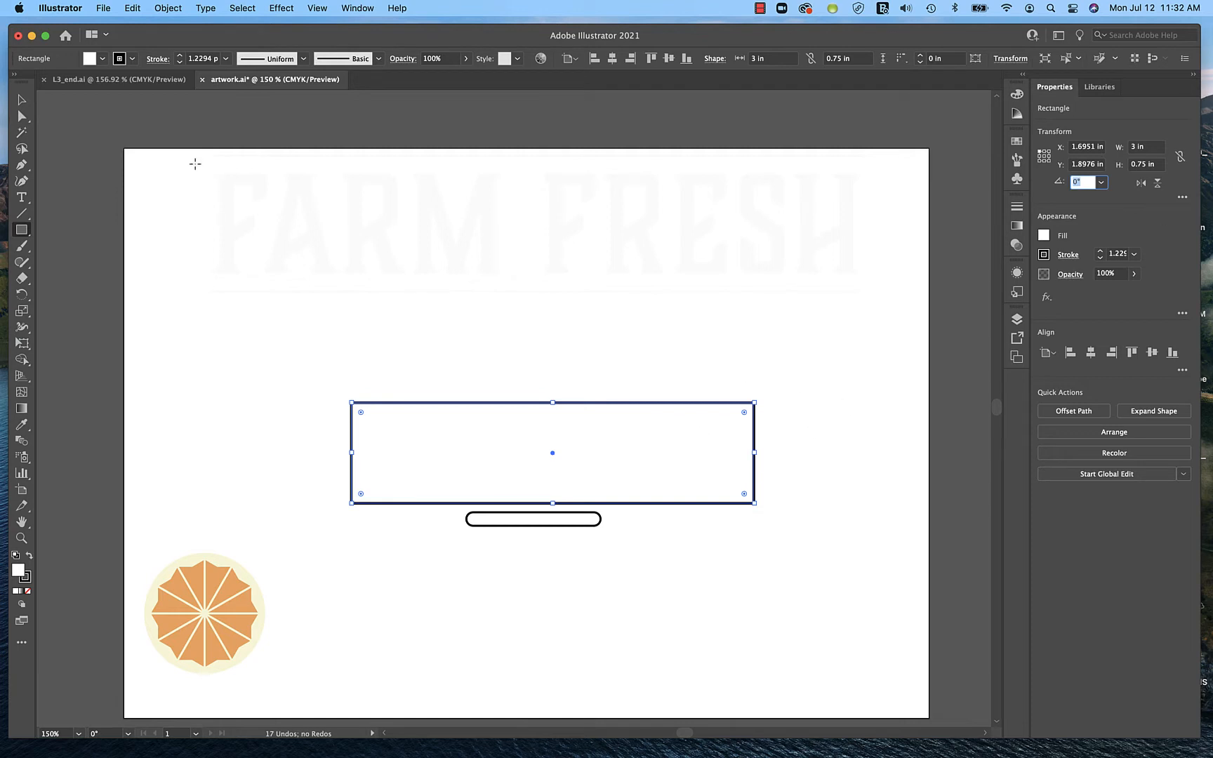
Turn on Snap to Pixel and Smart Guides for the document.
{"action": "left_click", "coordinate": [21, 100]}
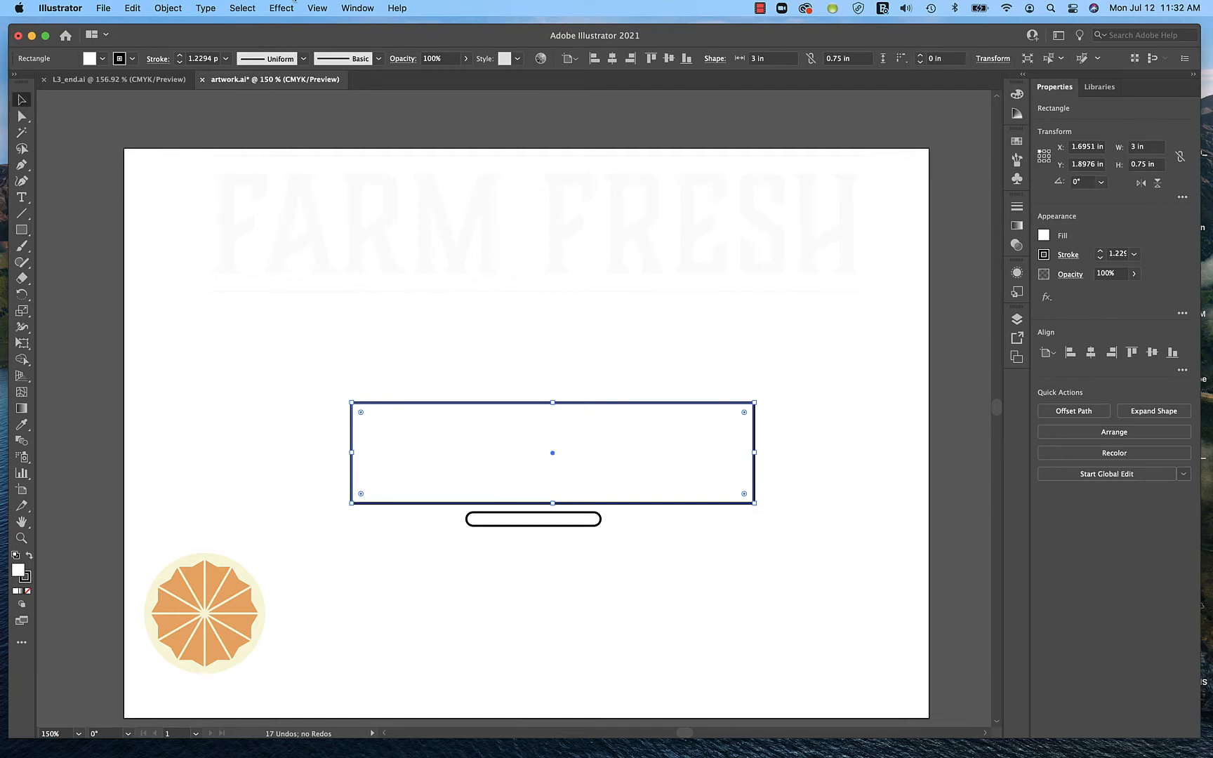
{"action": "left_click", "coordinate": [316, 9]}
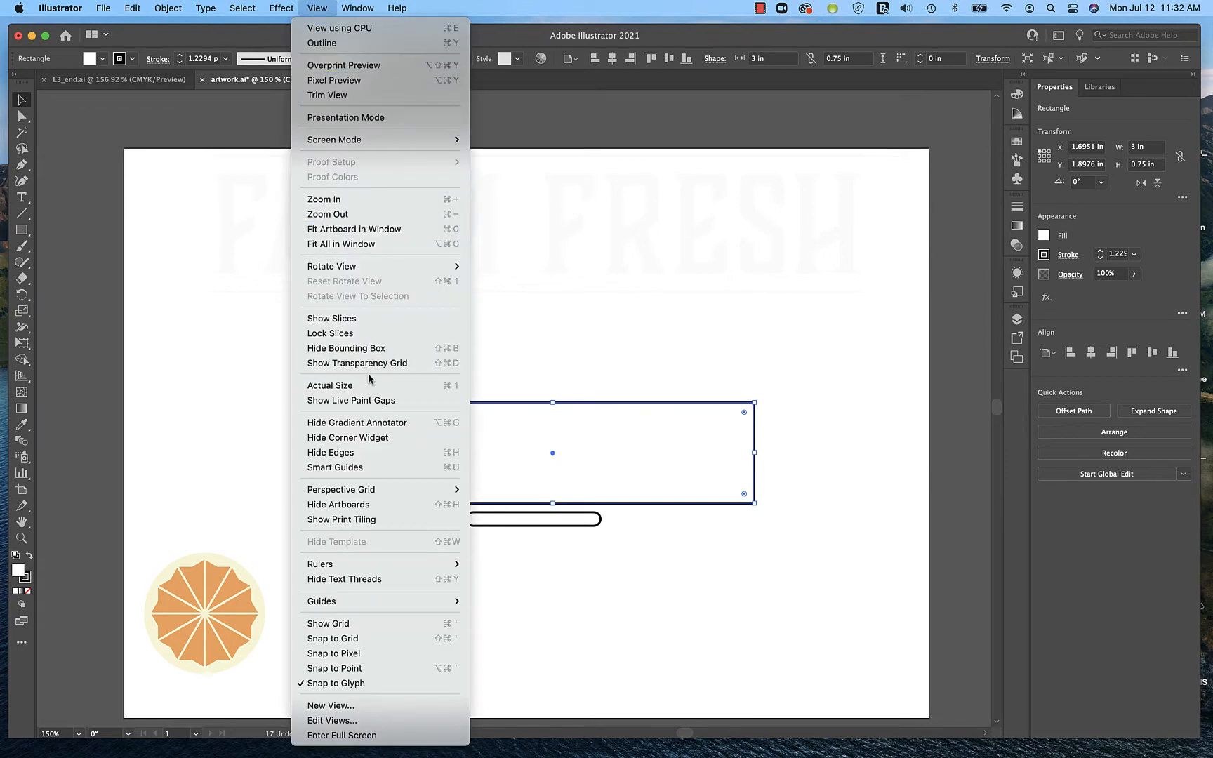
{"action": "mouse_move", "coordinate": [387, 492]}
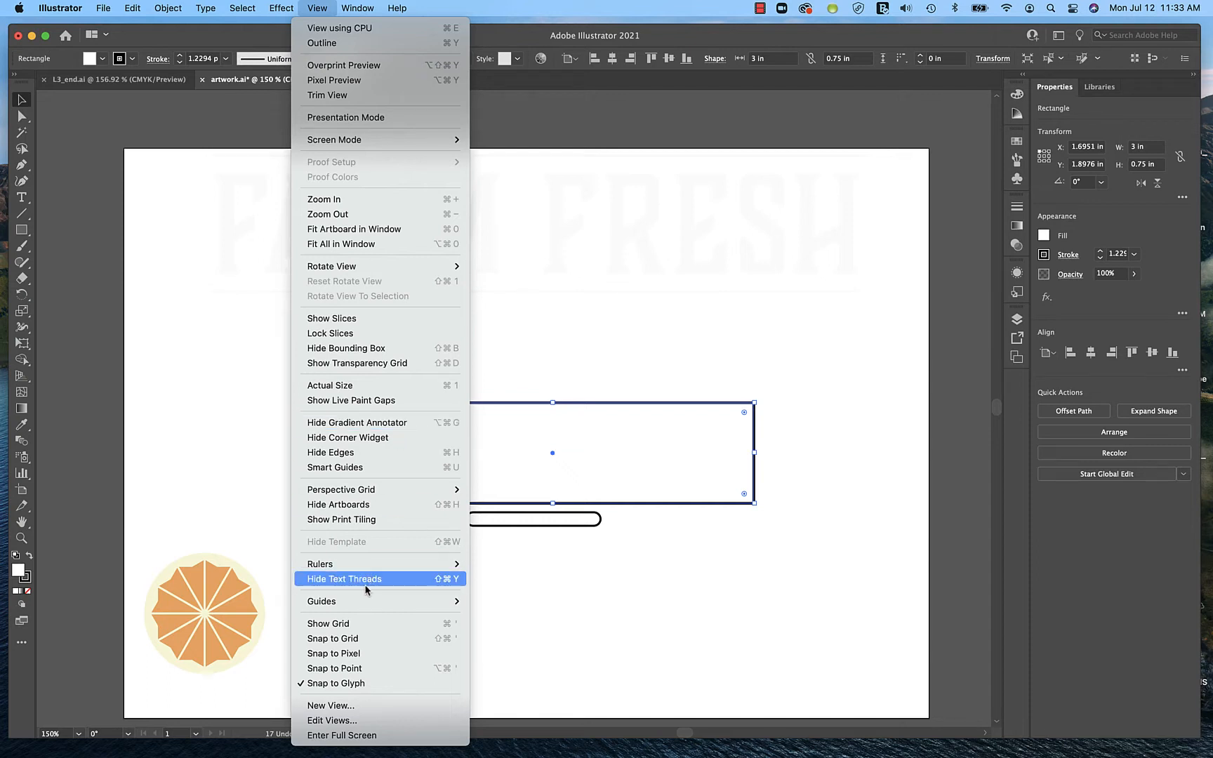
{"action": "left_click", "coordinate": [363, 654]}
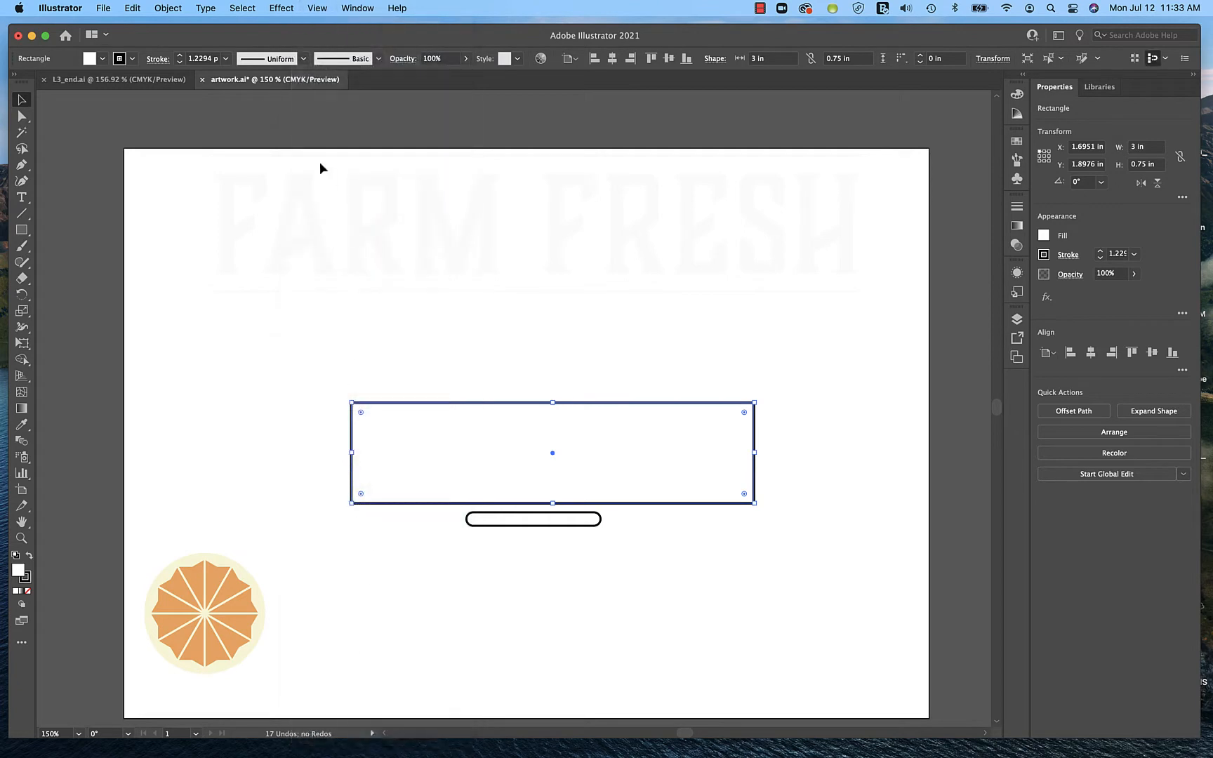
{"action": "left_click", "coordinate": [315, 8]}
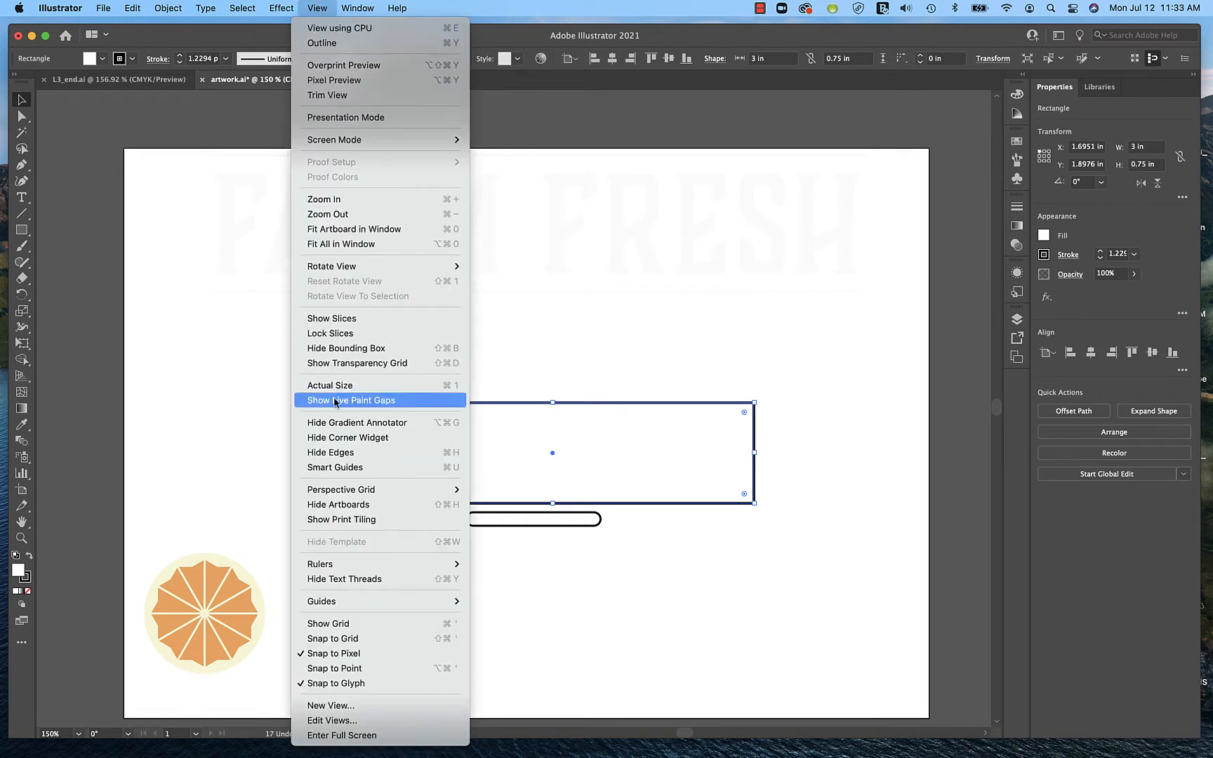
{"action": "left_click", "coordinate": [331, 468]}
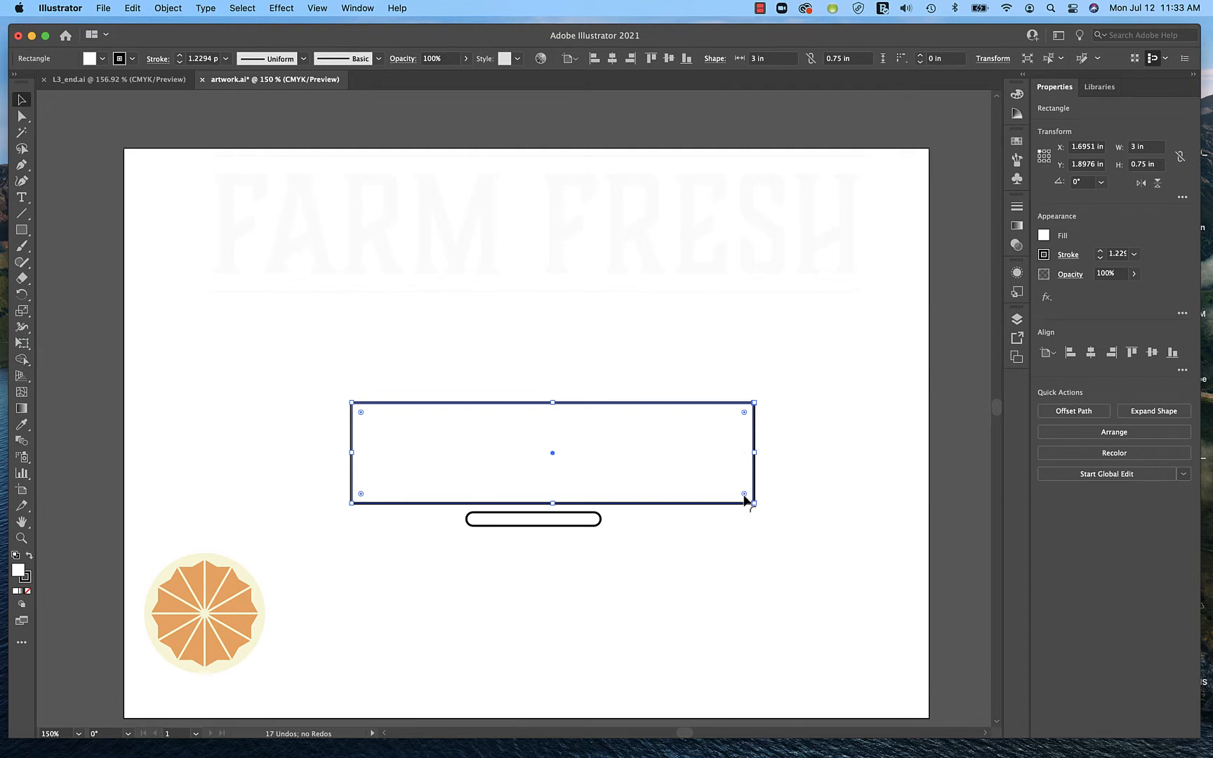
Try rounding the large rectangle's corners to a radius of about 0.33 in, and undo the rounding.
{"action": "left_click_drag", "start_coordinate": [745, 499], "coordinate": [711, 461]}
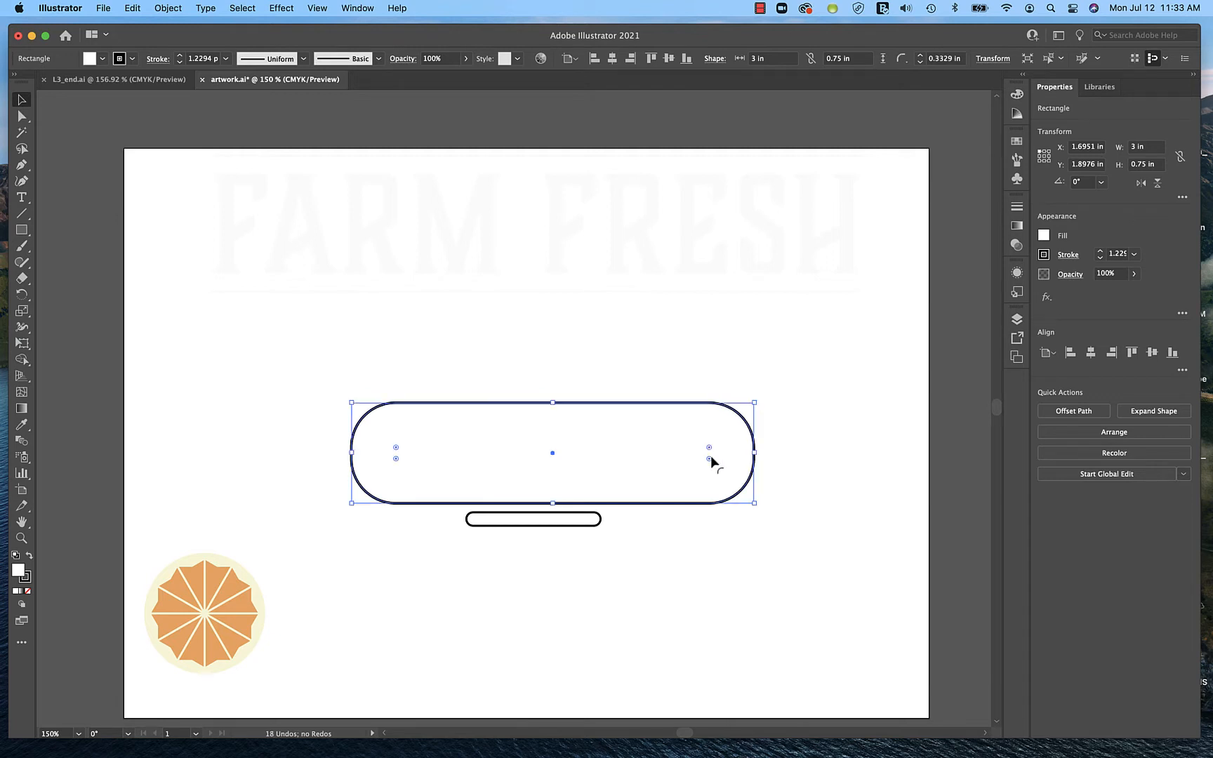
{"action": "key", "text": "super+z"}
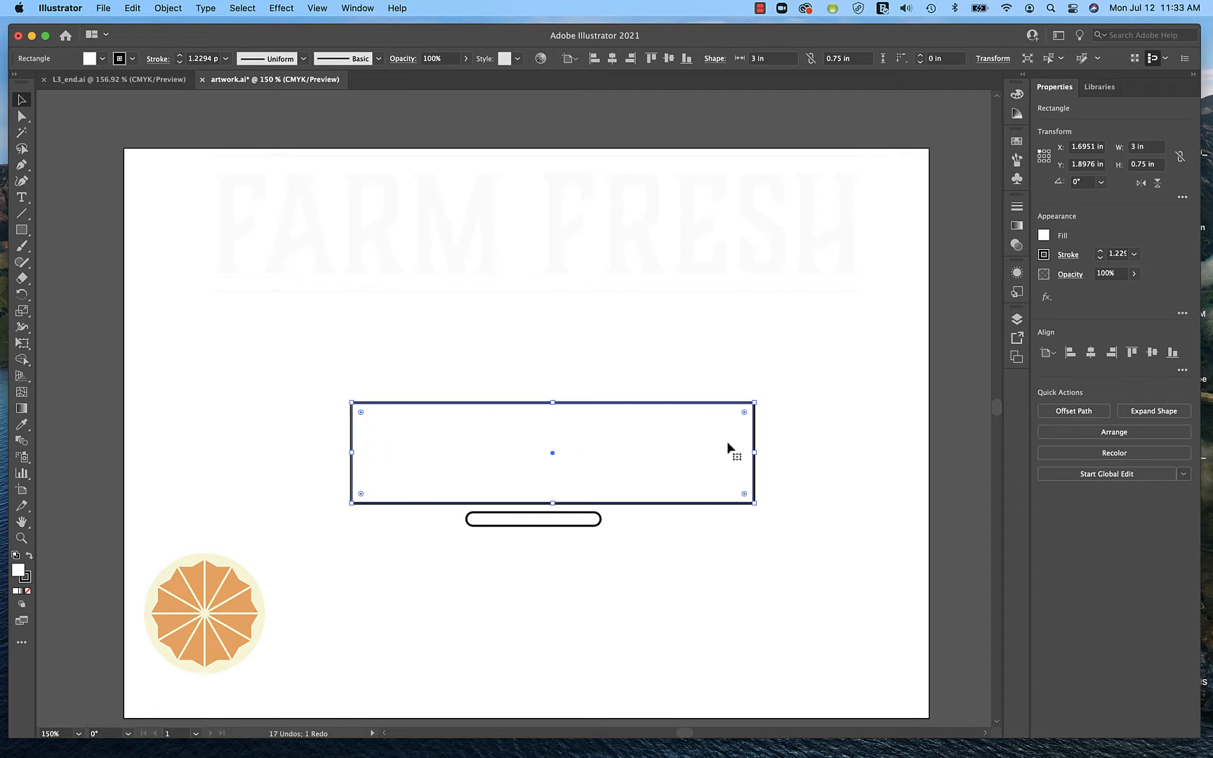
Unlink the large rectangle's corner radii and round its lower-left corner to a radius of 0.75 in.
{"action": "left_click", "coordinate": [1183, 198]}
{"action": "left_click", "coordinate": [1106, 268]}
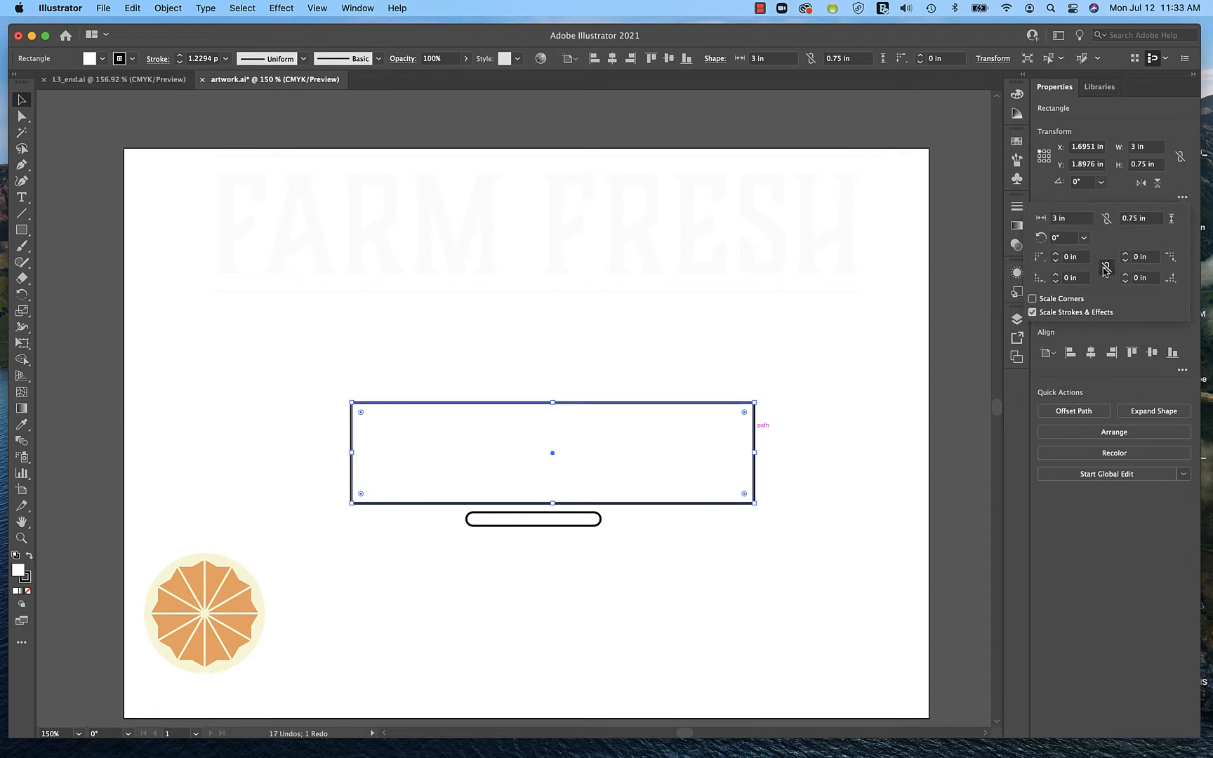
{"action": "left_click", "coordinate": [743, 495]}
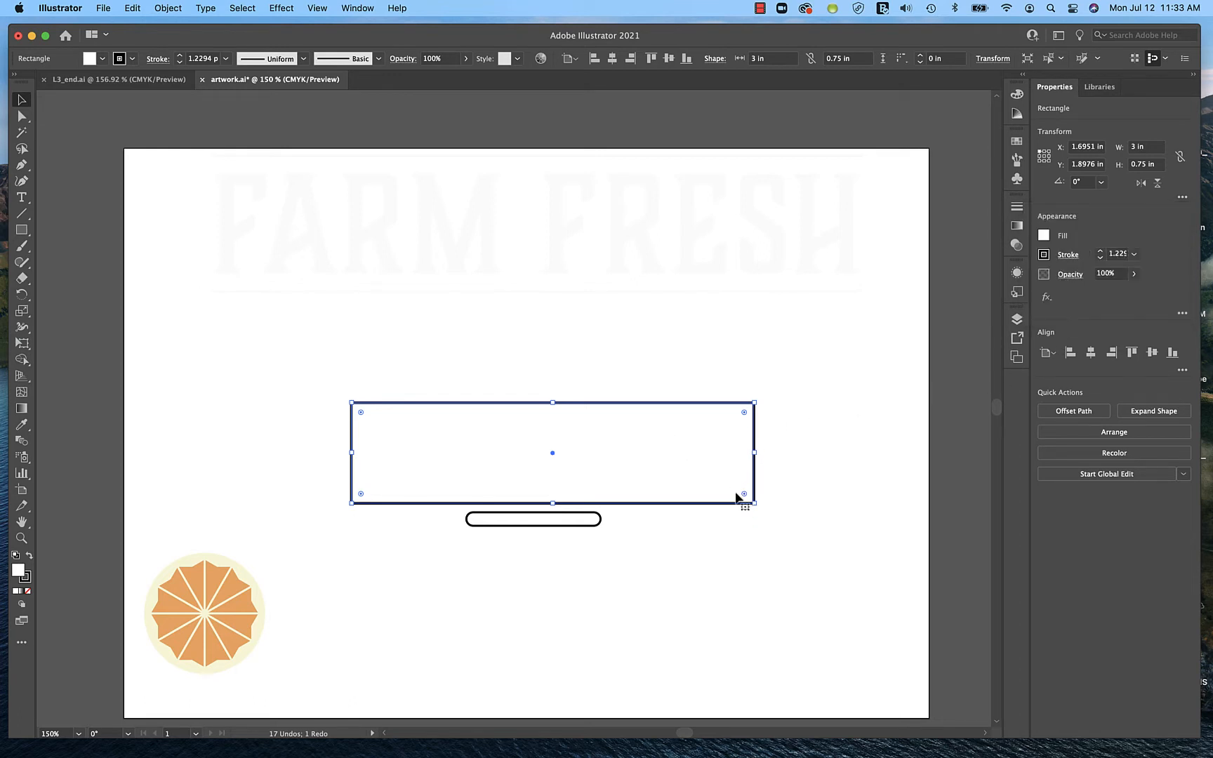
{"action": "left_click_drag", "start_coordinate": [744, 495], "coordinate": [791, 538]}
{"action": "left_click", "coordinate": [1182, 197]}
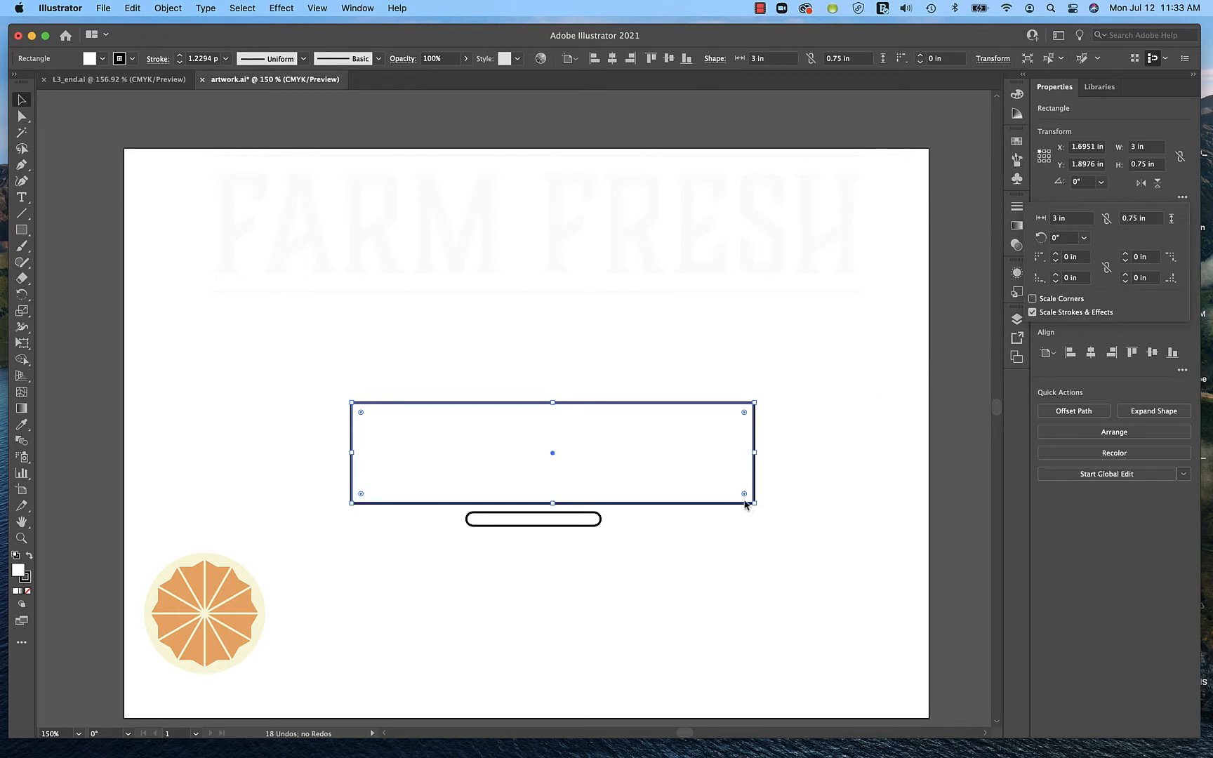
{"action": "left_click", "coordinate": [1070, 280]}
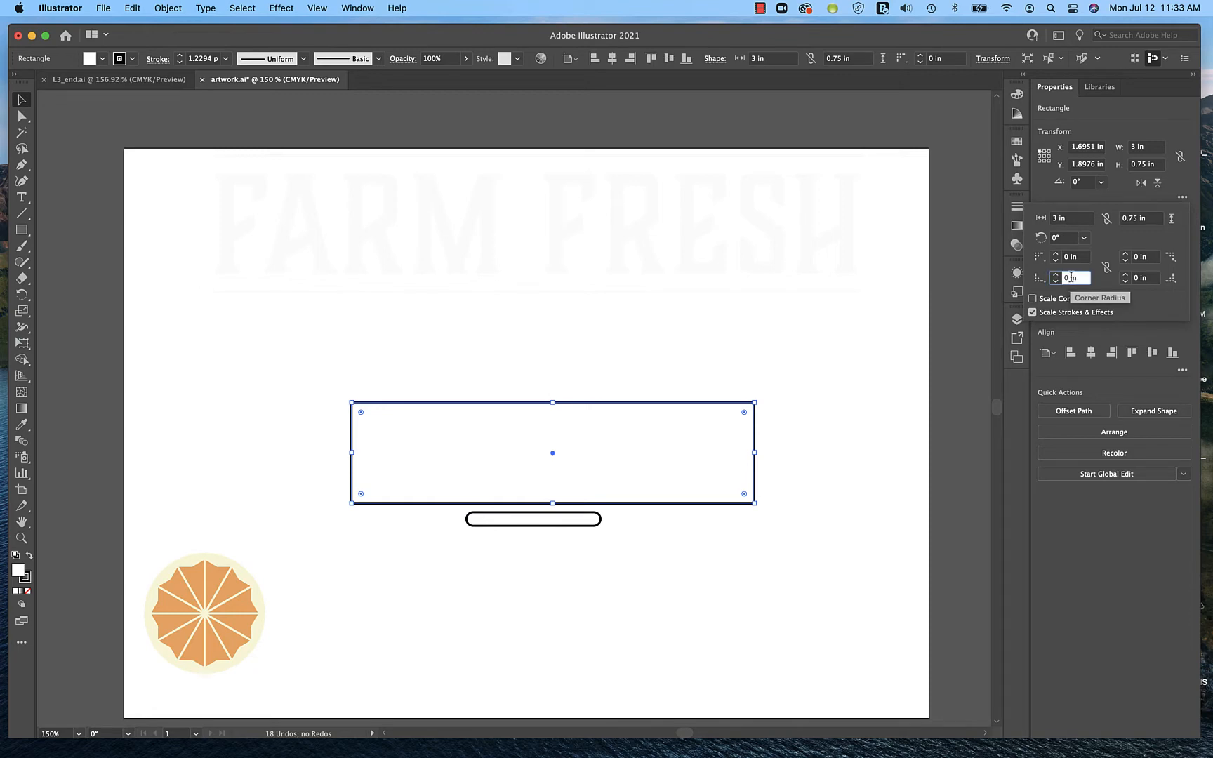
{"action": "left_click_drag", "start_coordinate": [1069, 277], "coordinate": [1050, 276]}
{"action": "key", "text": "BackSpace"}
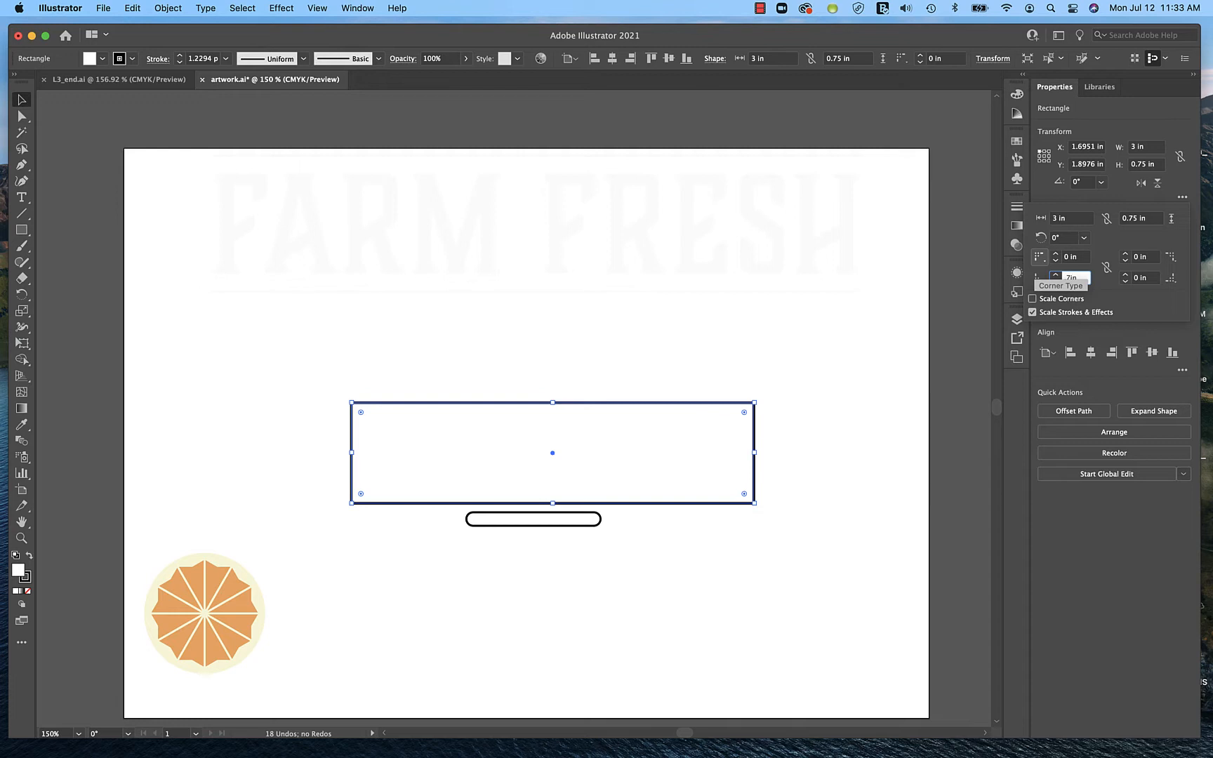
{"action": "type", "text": ".75"}
{"action": "key", "text": "Tab"}
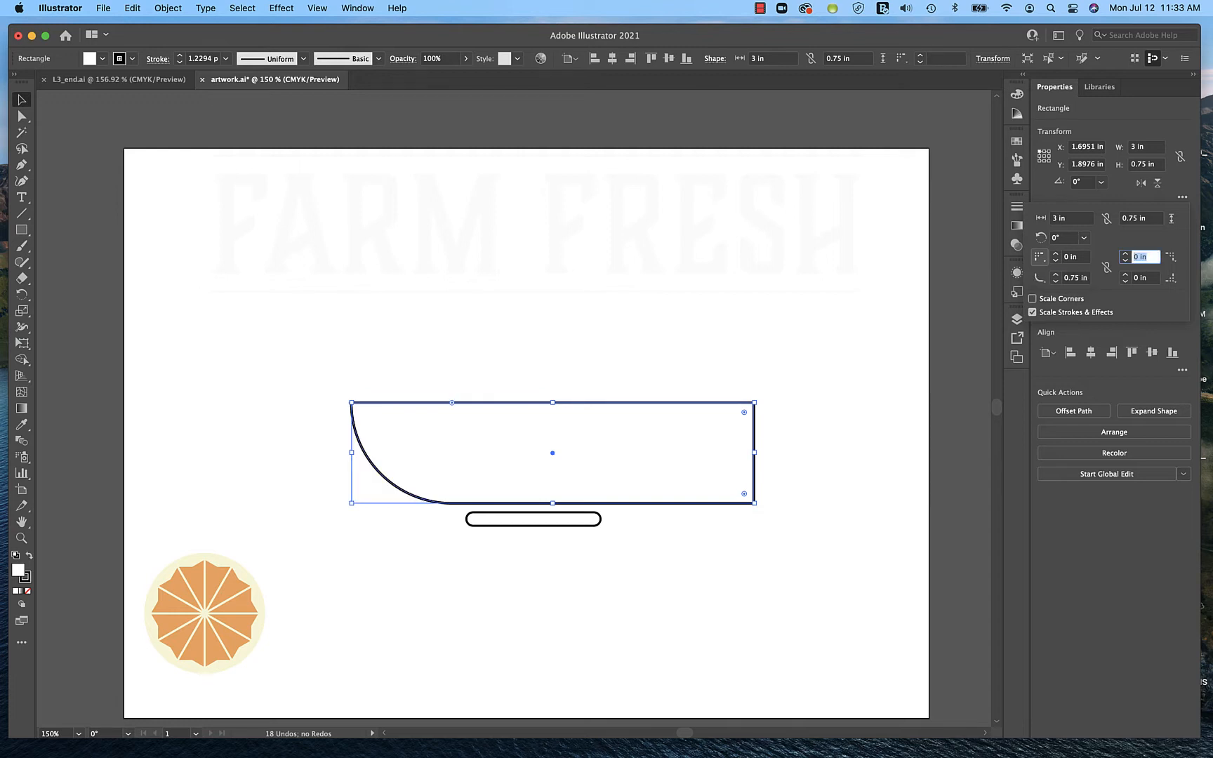
Round the large rectangle's lower-right corner to a radius of 0.75 in to finish the bowl shape.
{"action": "left_click", "coordinate": [1149, 278]}
{"action": "left_click_drag", "start_coordinate": [1149, 278], "coordinate": [1107, 281]}
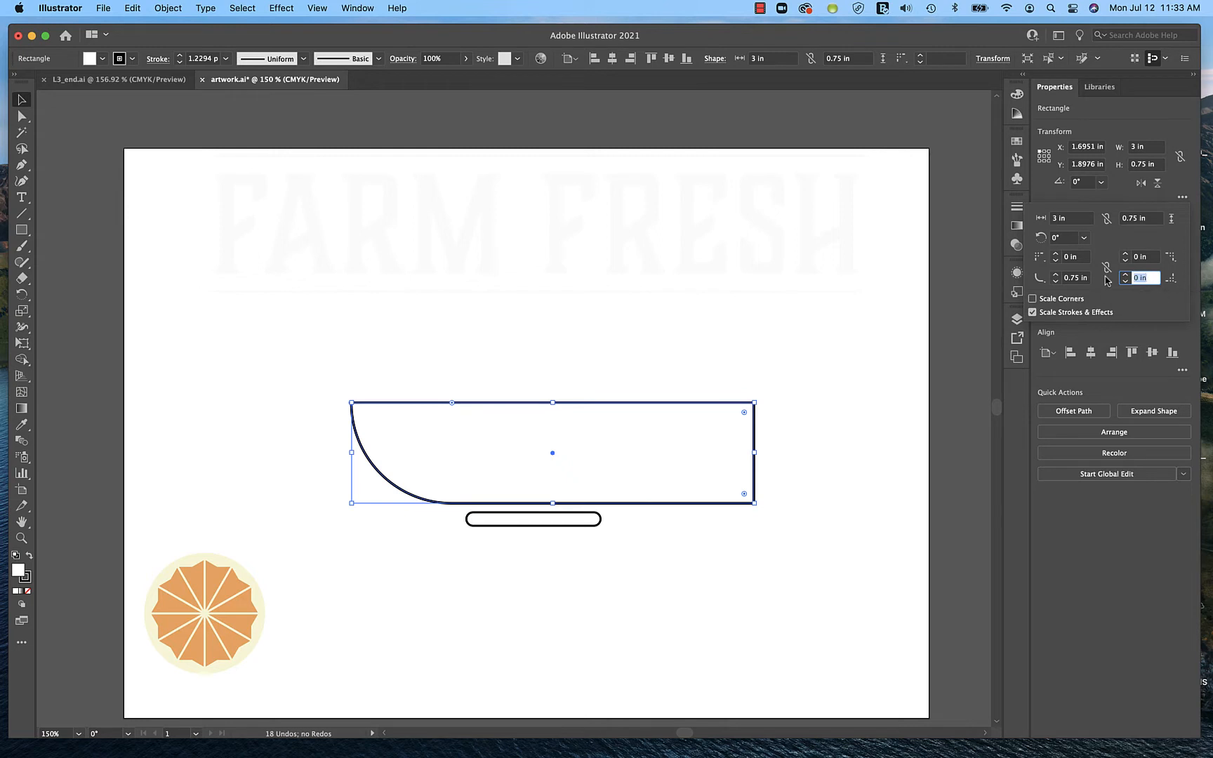
{"action": "type", "text": ".75"}
{"action": "key", "text": "Return"}
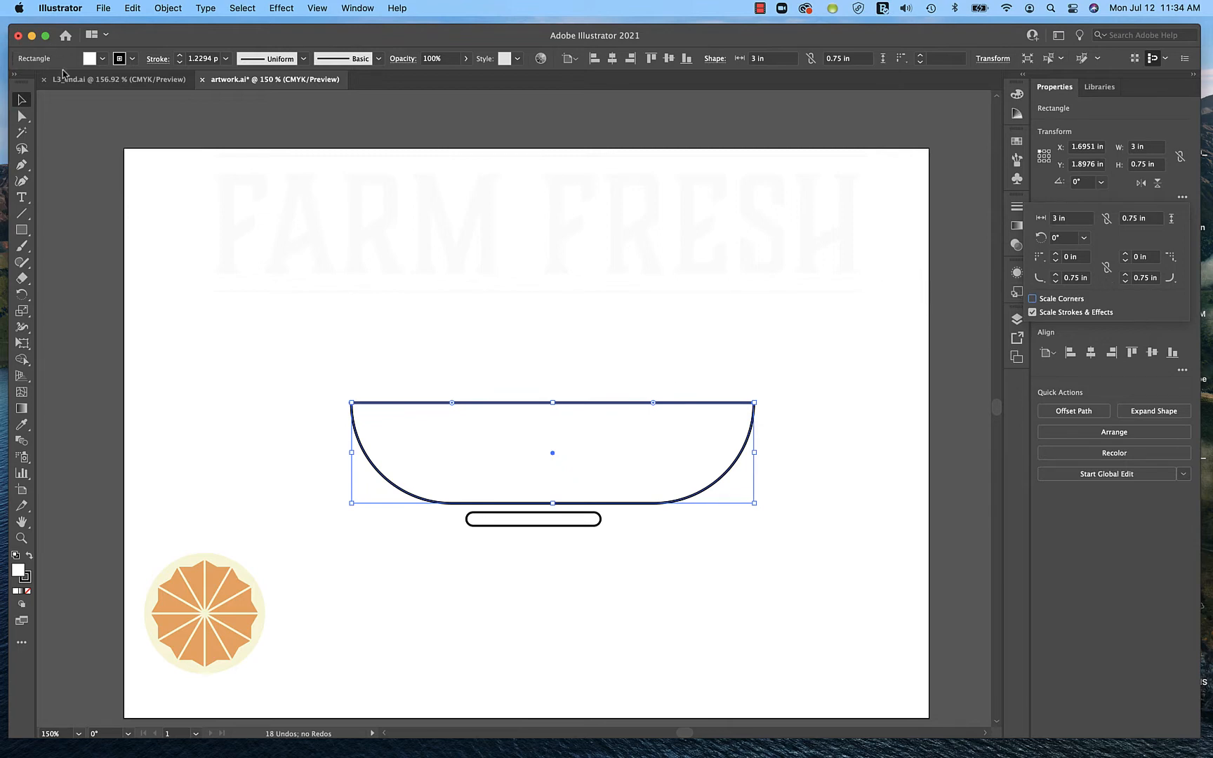
Move the bowl about 0.11 in left and 0.07 in down onto the rounded bar, and fill it with the grayish-brown swatch.
{"action": "left_click", "coordinate": [629, 484]}
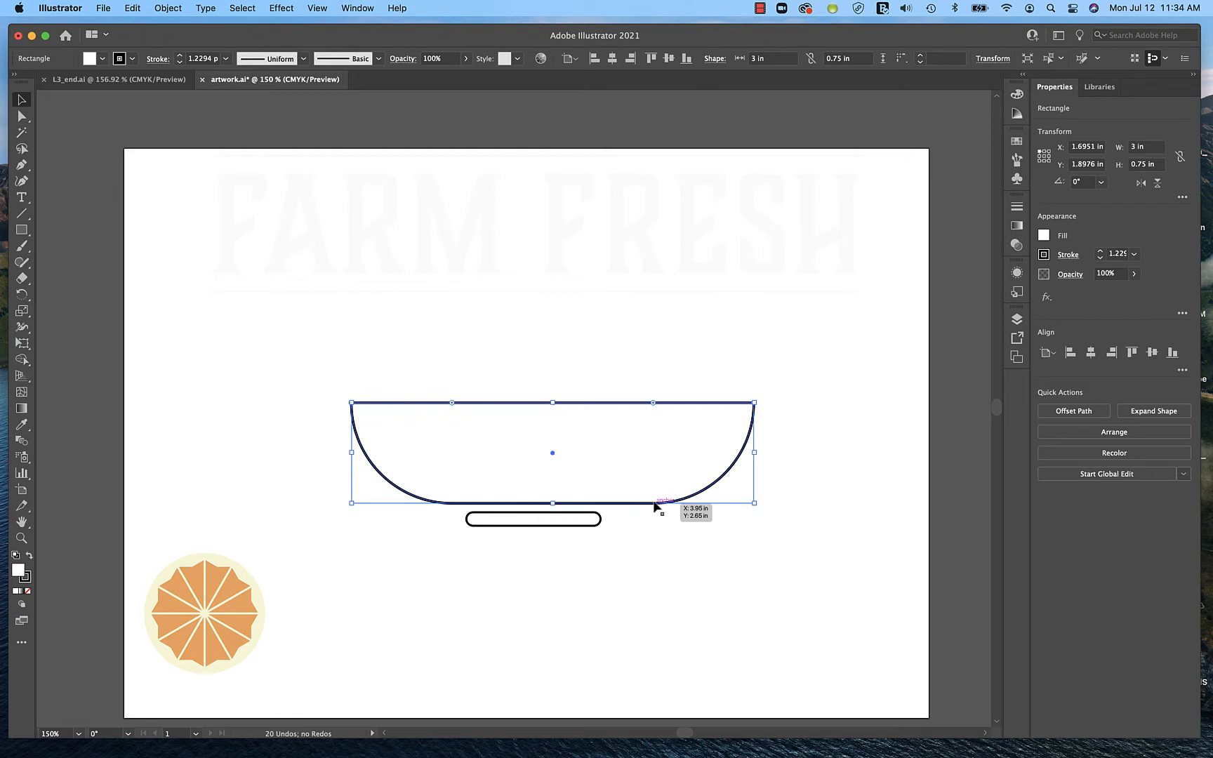
{"action": "mouse_move", "coordinate": [654, 506]}
{"action": "left_mouse_down"}
{"action": "mouse_move", "coordinate": [641, 503]}
{"action": "mouse_move", "coordinate": [639, 518]}
{"action": "left_mouse_up"}
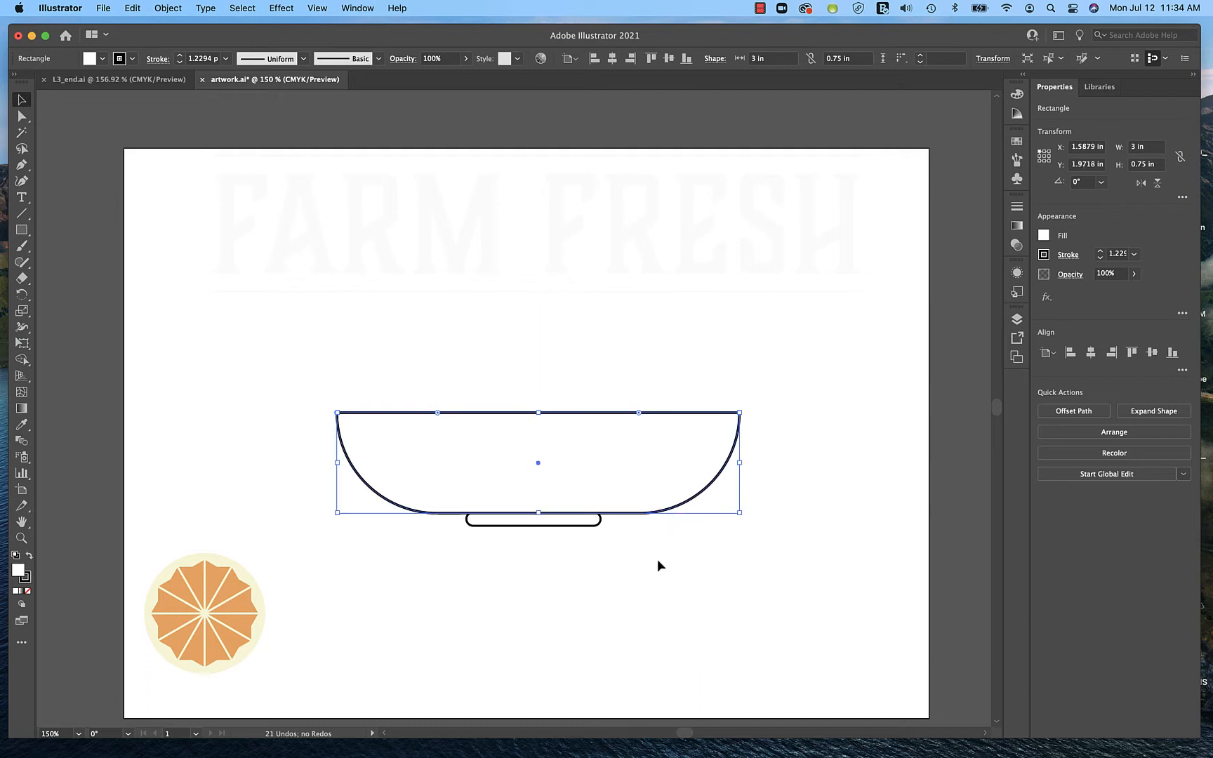
{"action": "left_click", "coordinate": [1044, 236]}
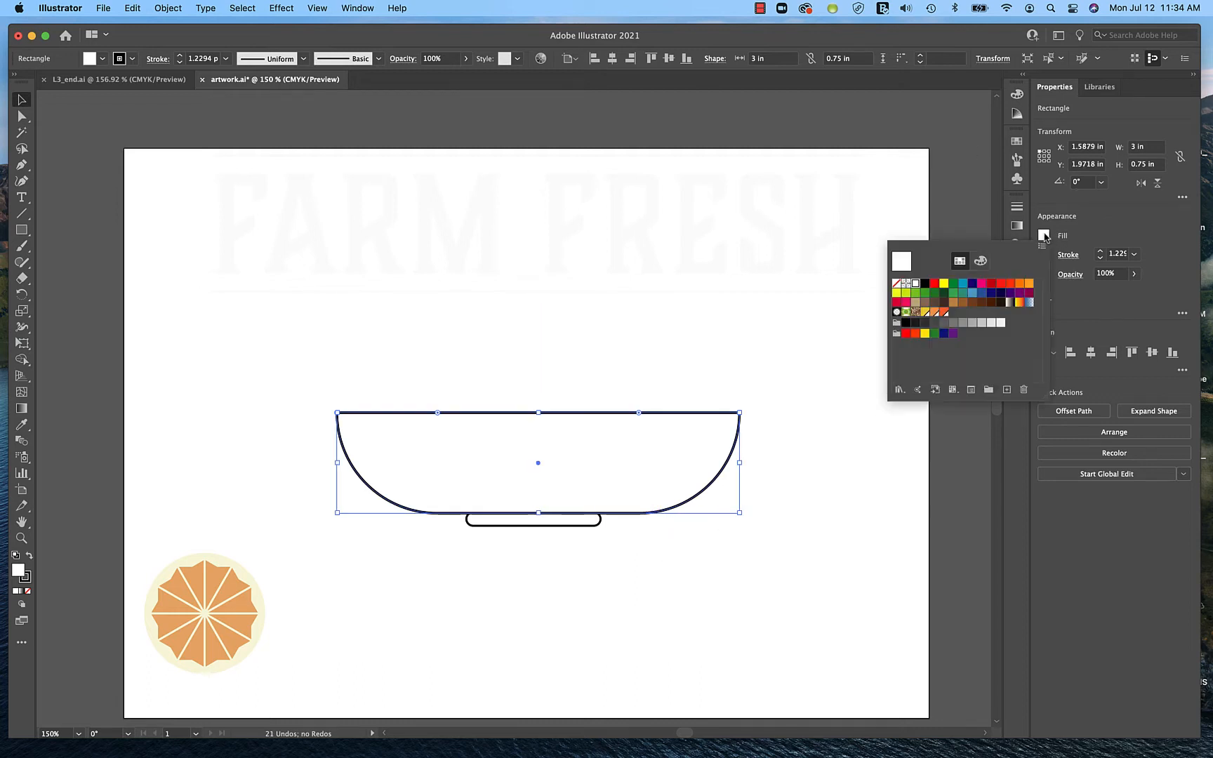
{"action": "left_click", "coordinate": [1000, 304]}
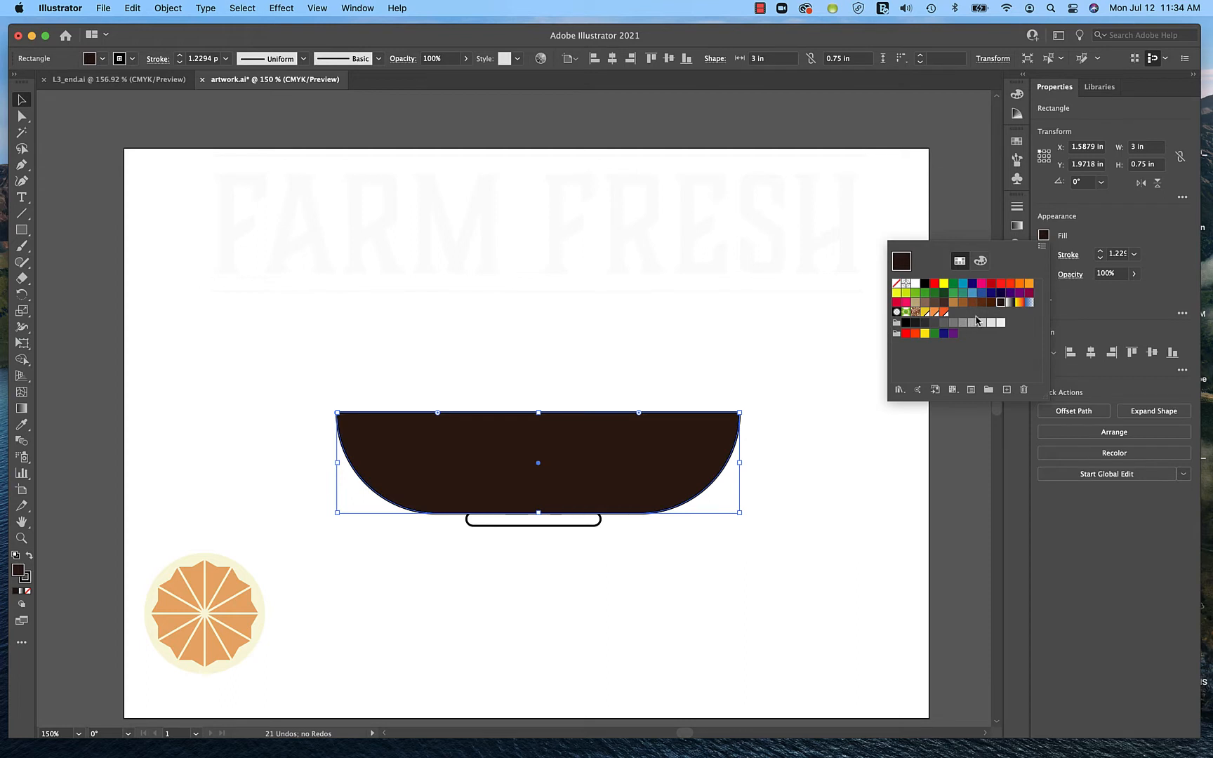
{"action": "left_click", "coordinate": [991, 302]}
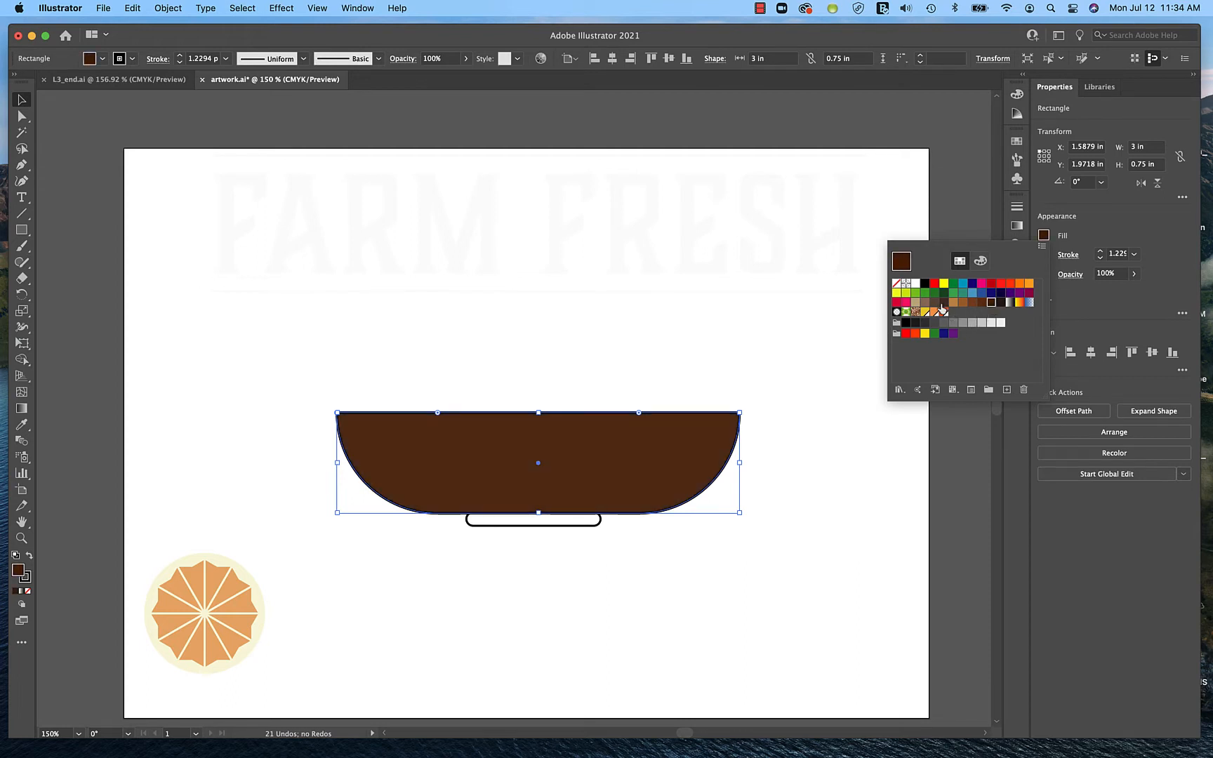
{"action": "left_click", "coordinate": [934, 302]}
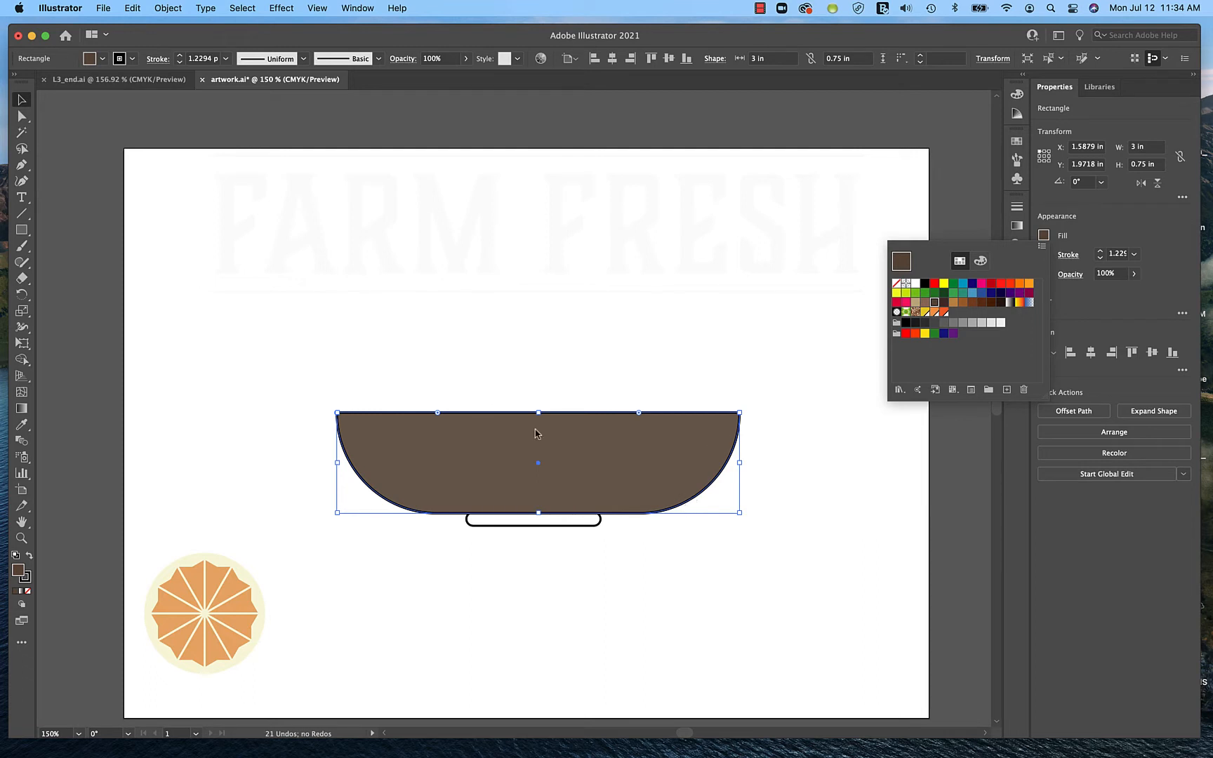
{"action": "key", "text": "Escape"}
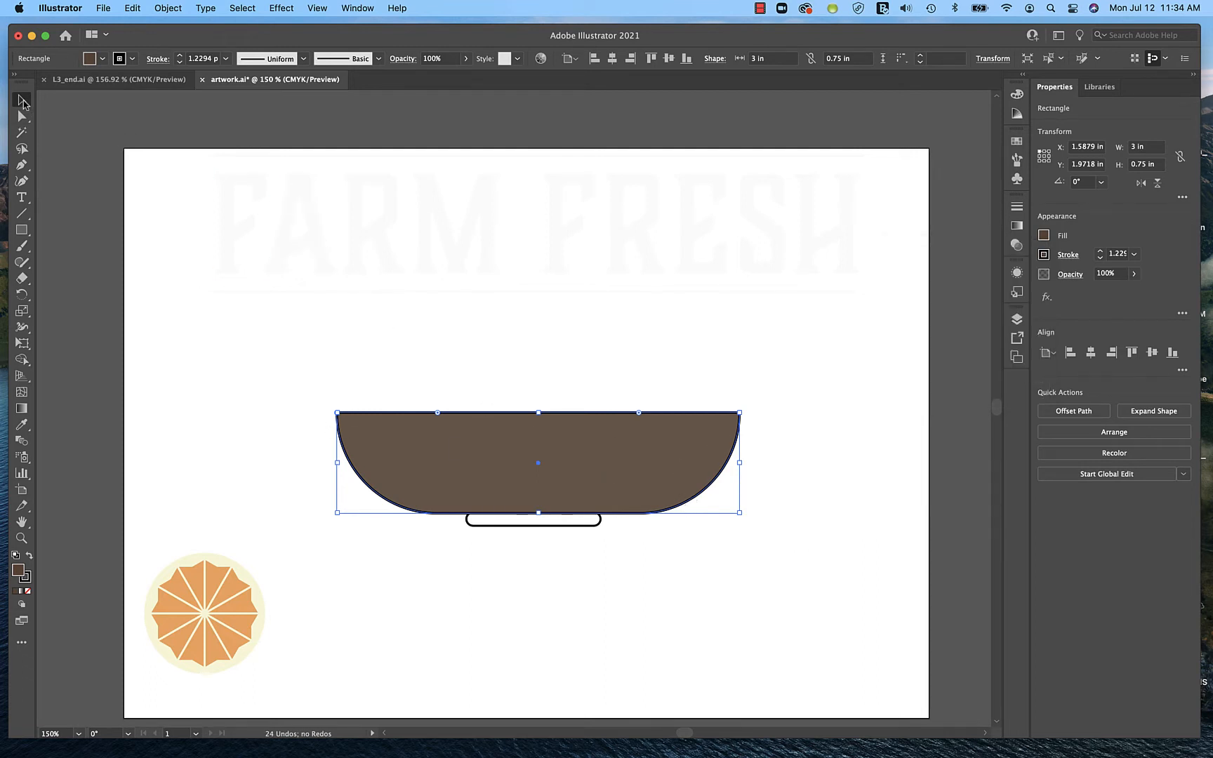
{"action": "left_click", "coordinate": [205, 345]}
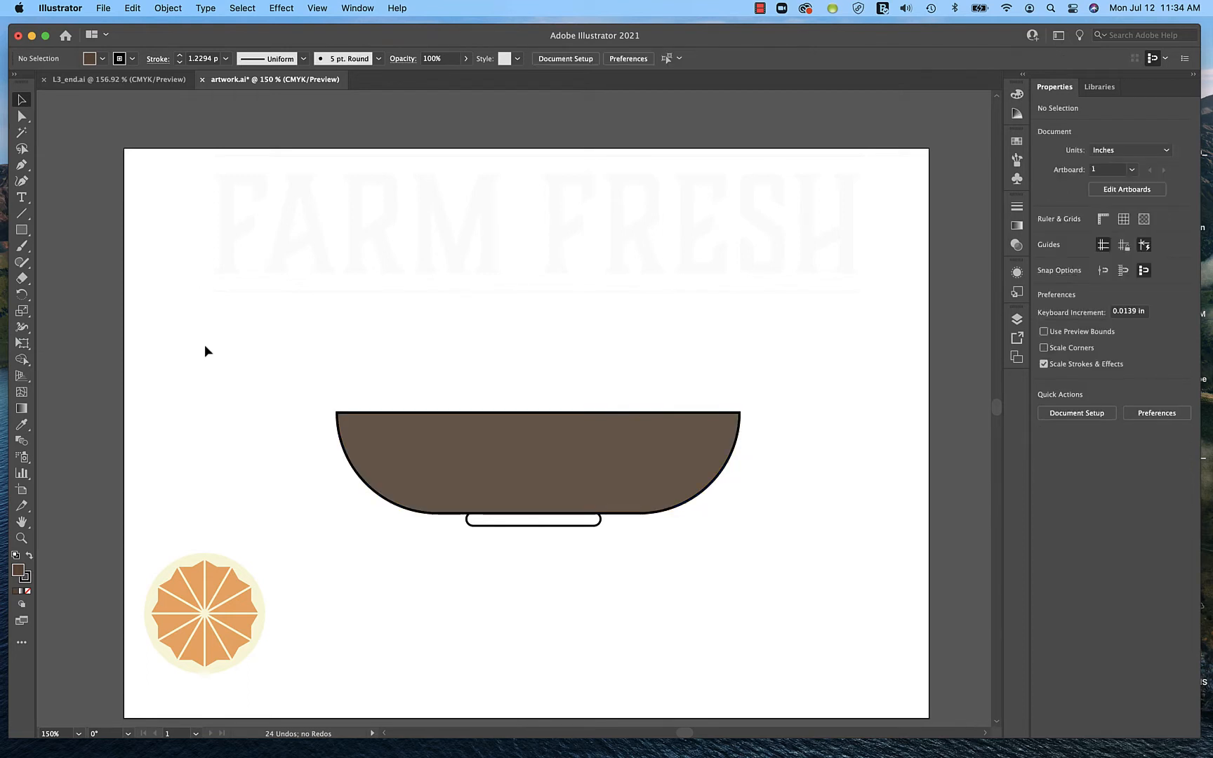
Detach the group of shape tools as a floating toolbar and place it over the artboard's upper-left corner.
{"action": "left_click", "coordinate": [21, 230]}
{"action": "left_click", "coordinate": [22, 230]}
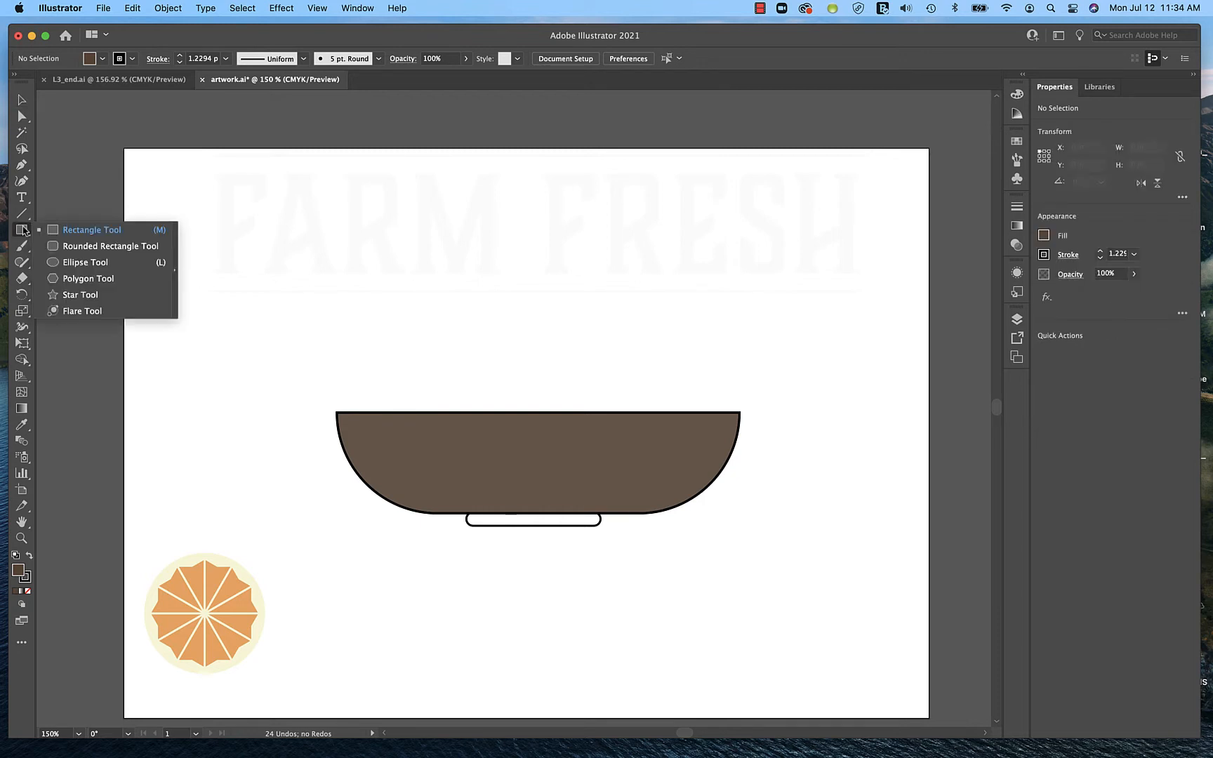
{"action": "left_click", "coordinate": [175, 258]}
{"action": "left_click_drag", "start_coordinate": [104, 241], "coordinate": [148, 177]}
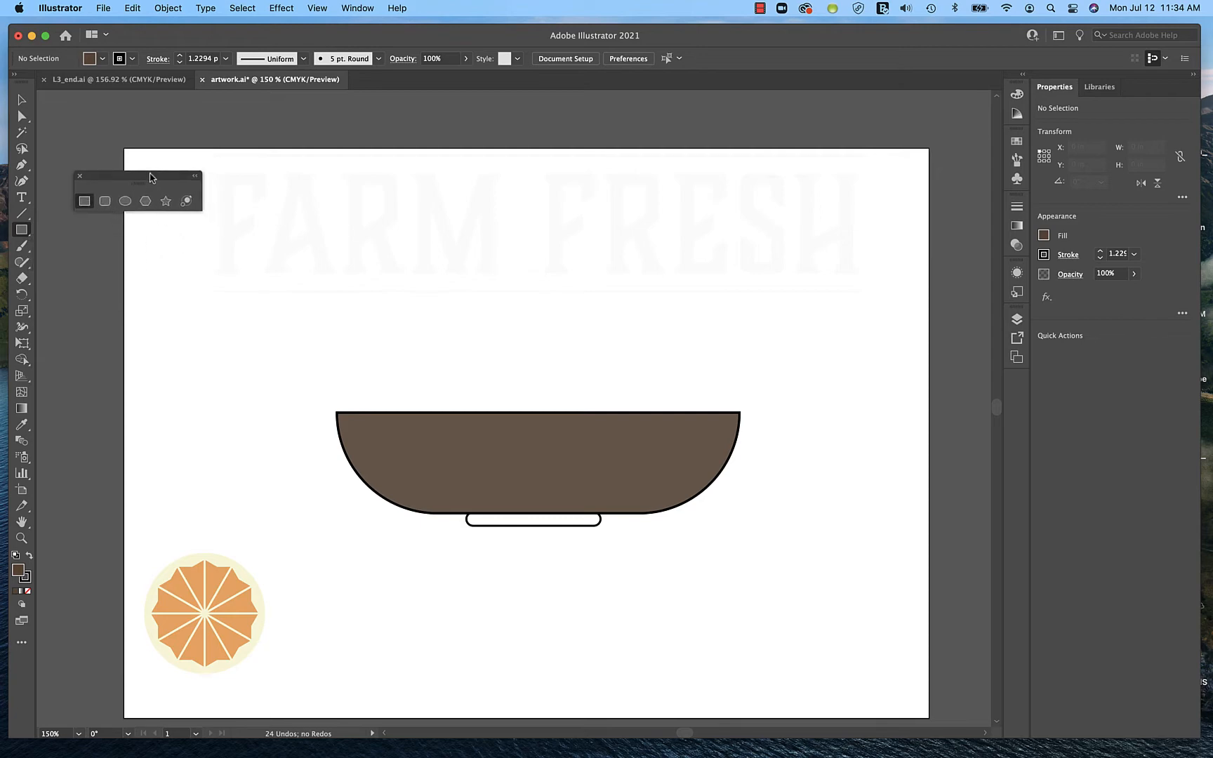
Draw a 0.5 in by 0.75 in ellipse to the right of the bowl and a circle about 1.08 in wide centered below it.
{"action": "left_click", "coordinate": [125, 200]}
{"action": "left_click_drag", "start_coordinate": [822, 319], "coordinate": [890, 421]}
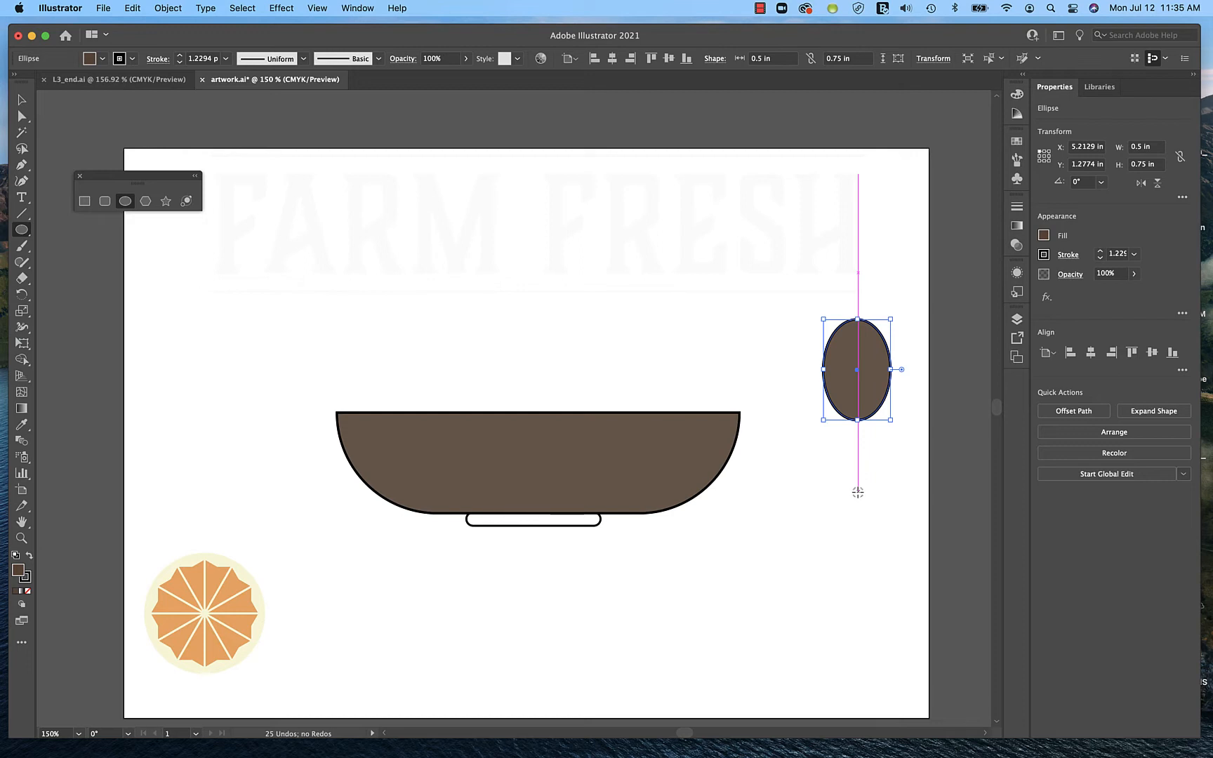
{"action": "left_click_drag", "start_coordinate": [858, 492], "coordinate": [932, 547]}
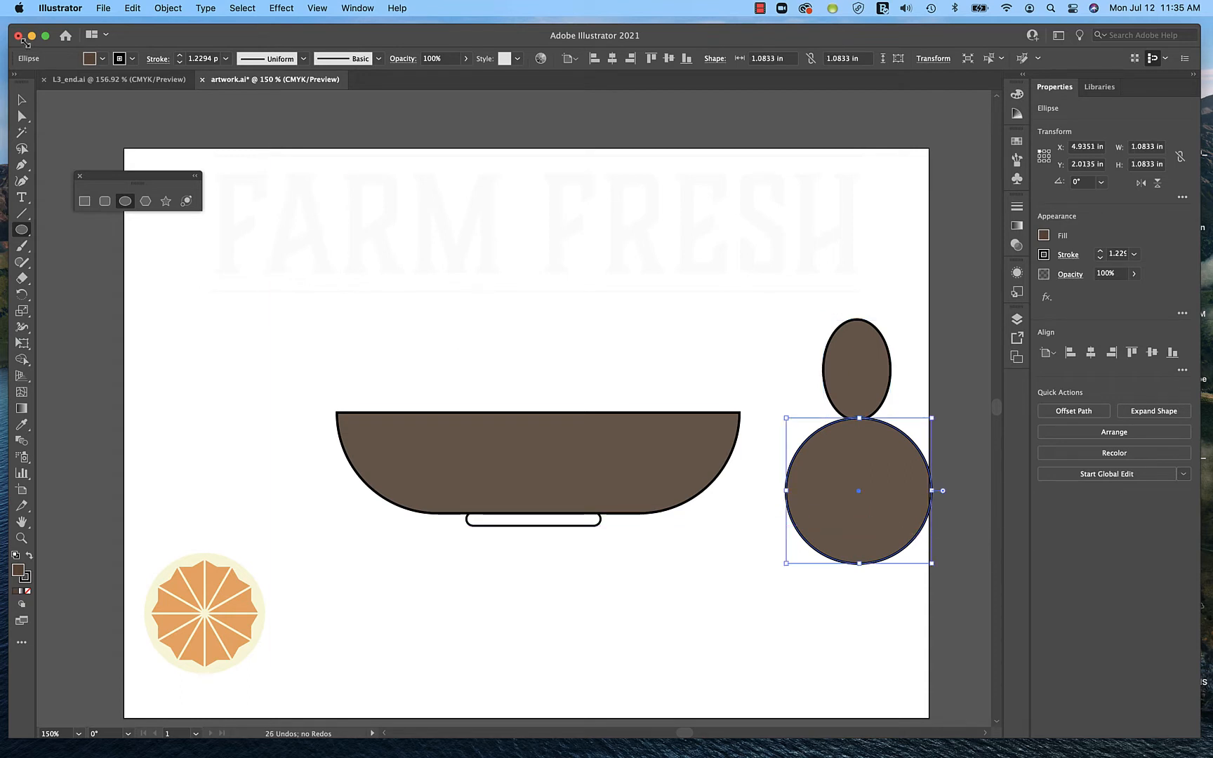
Move the circle straight up about 0.4 in so that it overlaps the lower half of the ellipse.
{"action": "left_click", "coordinate": [23, 102]}
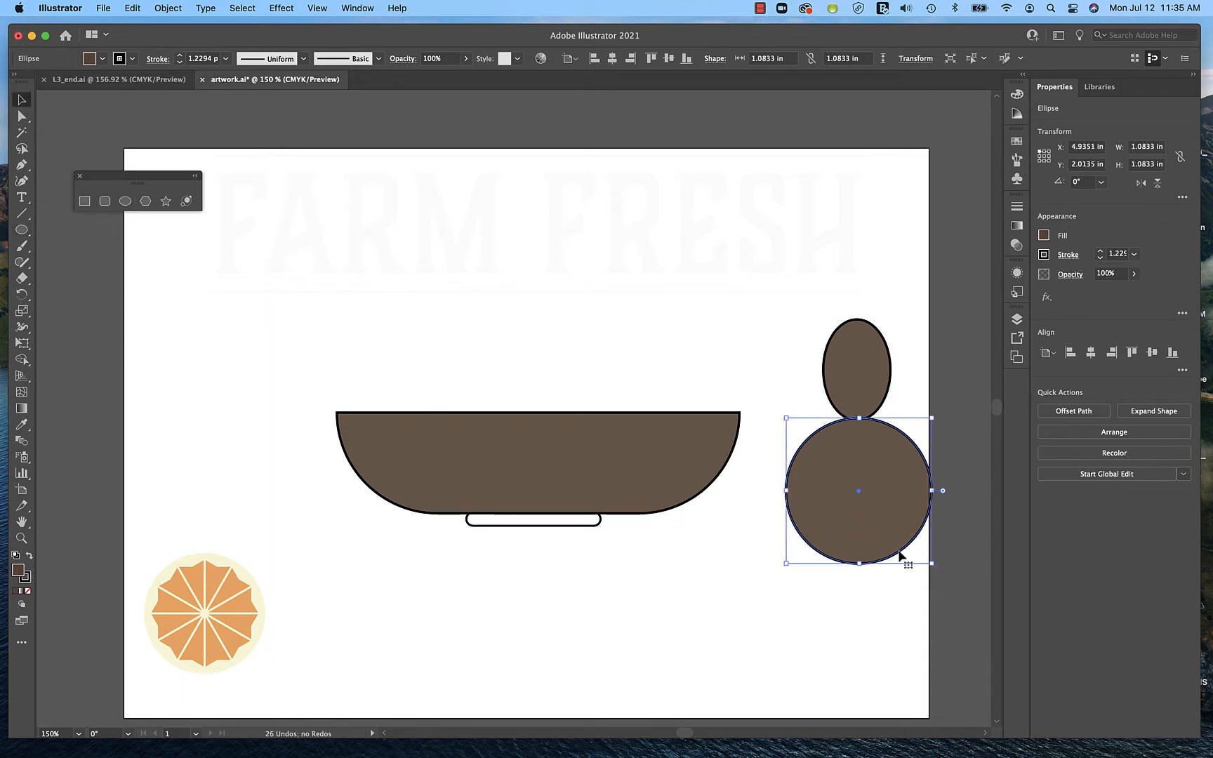
{"action": "left_click_drag", "start_coordinate": [877, 546], "coordinate": [877, 530]}
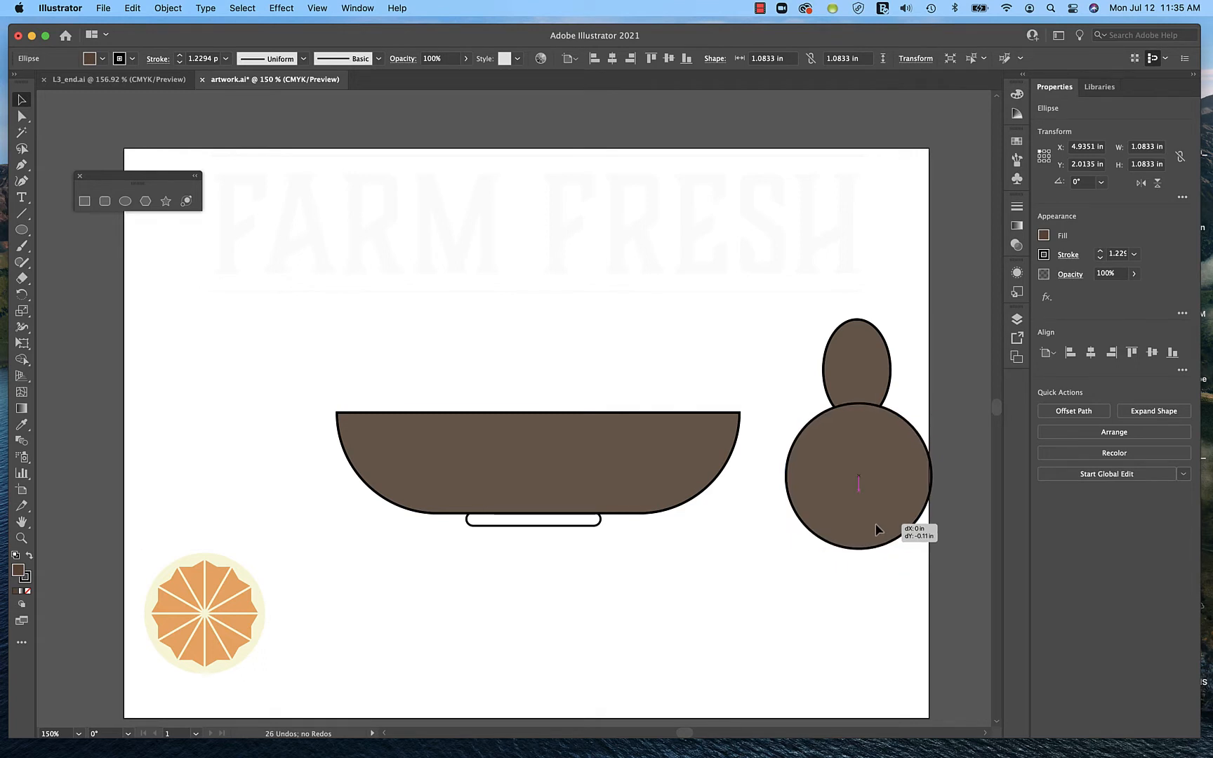
{"action": "left_click_drag", "start_coordinate": [877, 530], "coordinate": [877, 490]}
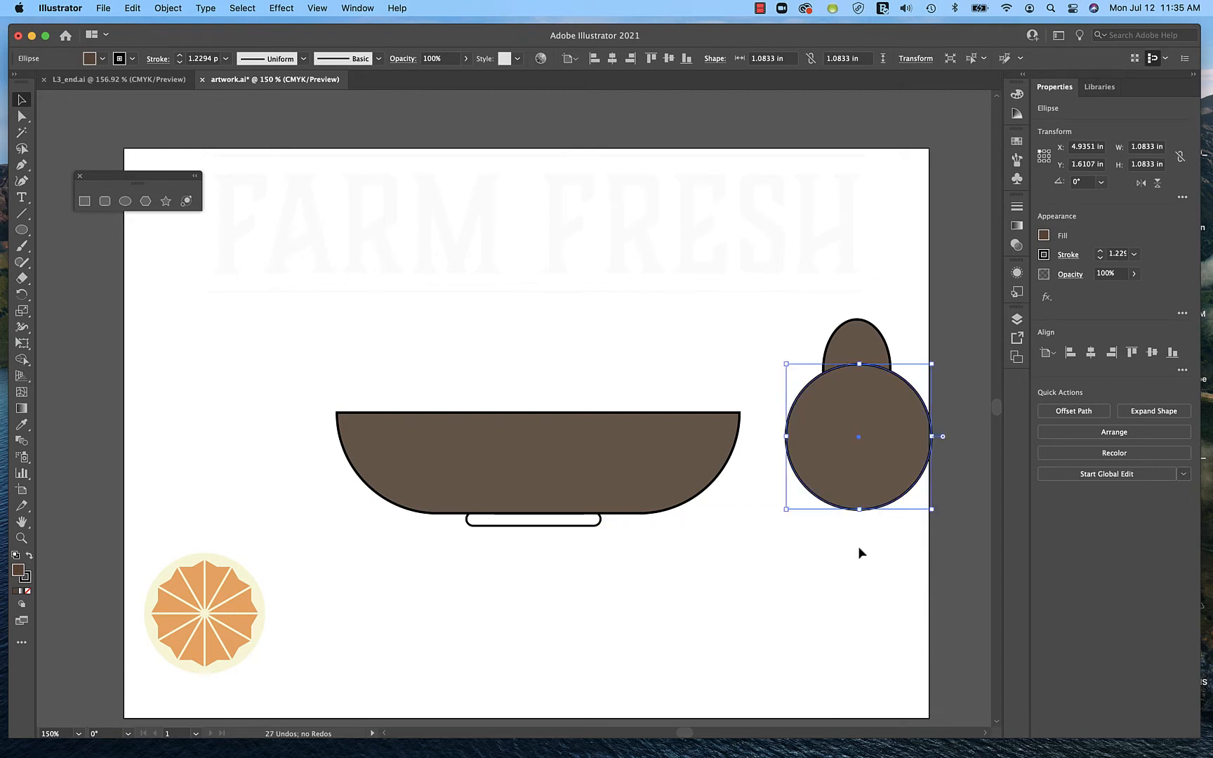
{"action": "left_click", "coordinate": [847, 583]}
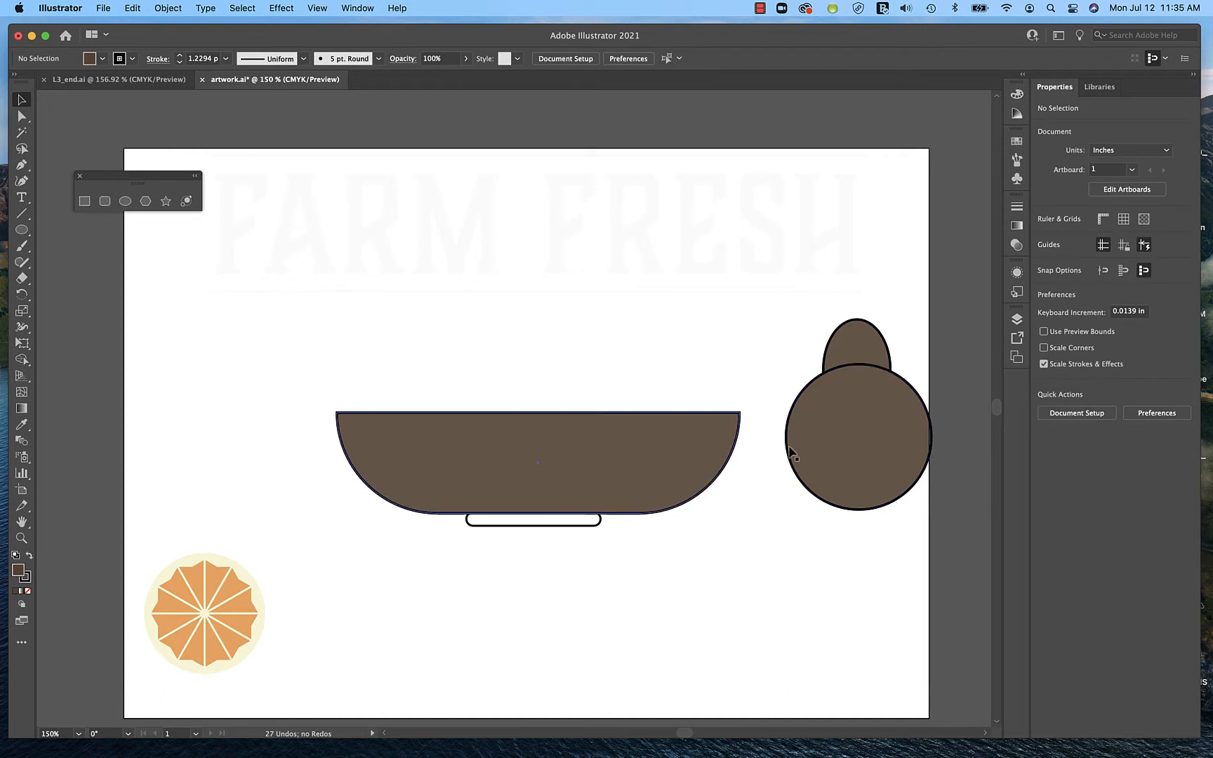
Remove the black stroke from the brown bowl by setting its stroke to None.
{"action": "left_click", "coordinate": [653, 468]}
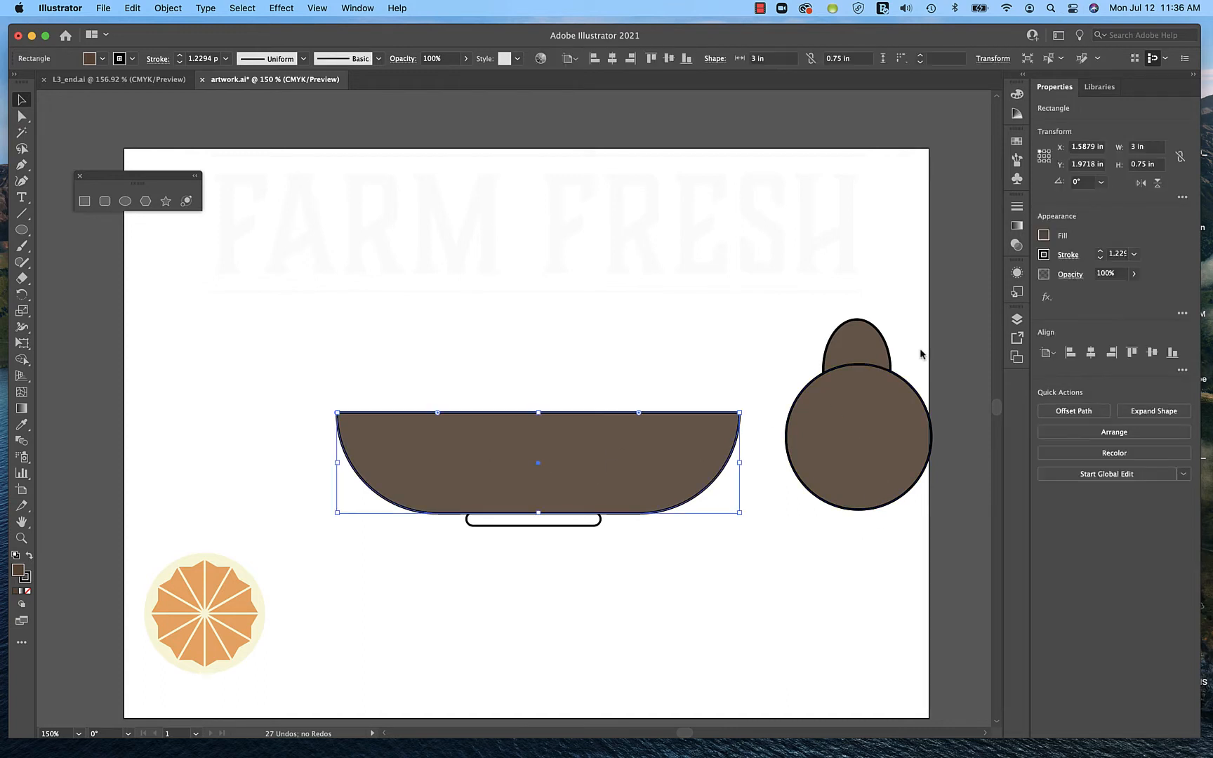
{"action": "left_click", "coordinate": [1044, 254]}
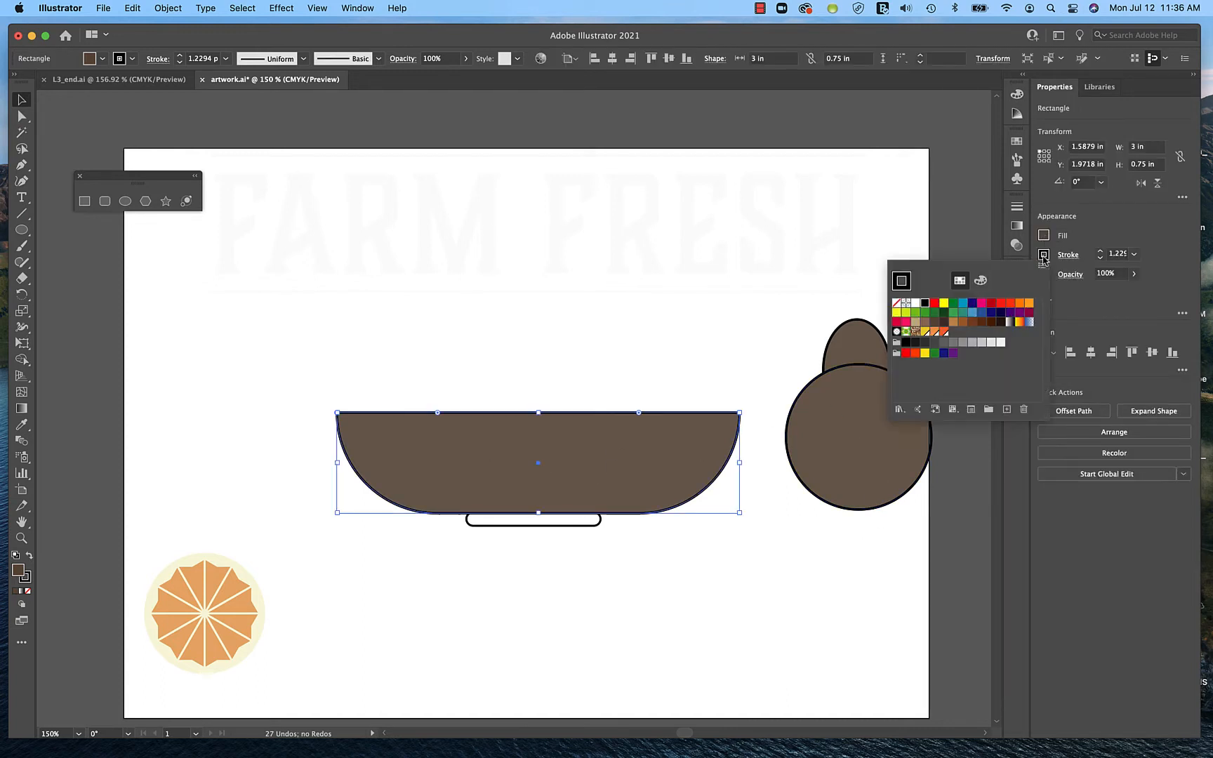
{"action": "left_click", "coordinate": [897, 303]}
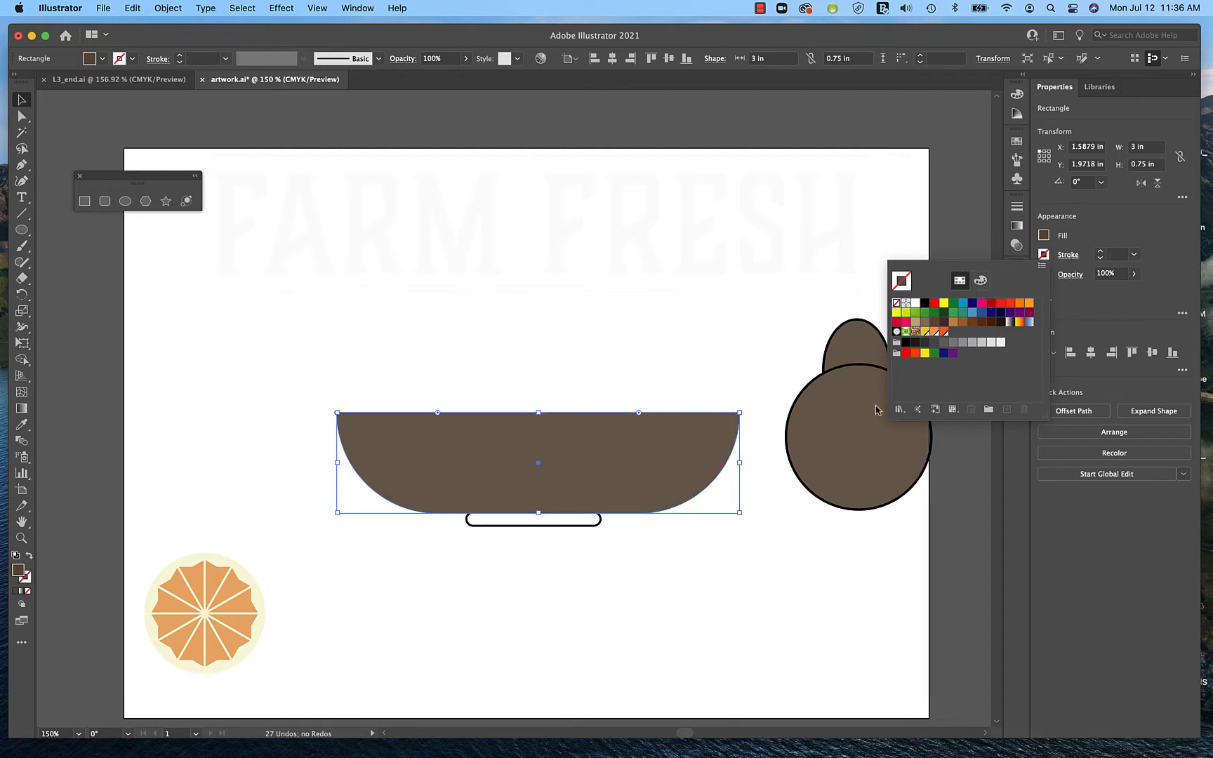
{"action": "left_click", "coordinate": [858, 425]}
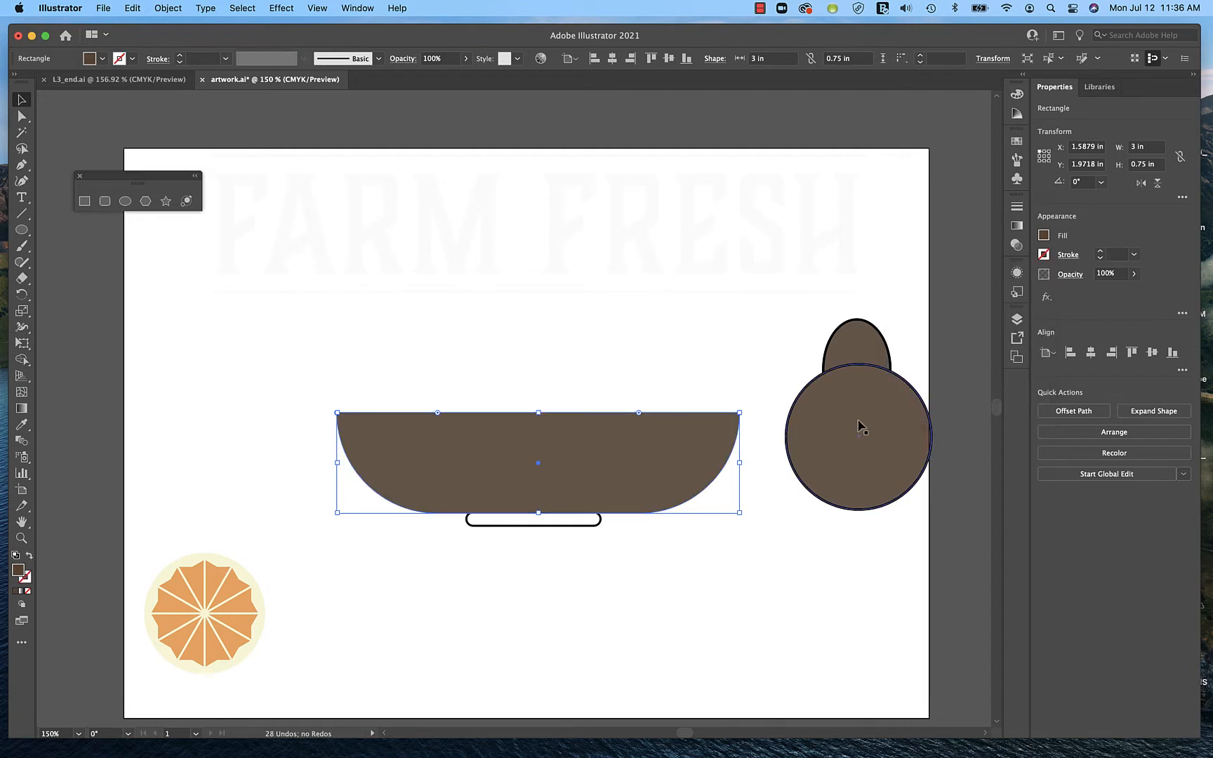
Select only the ellipse and the circle, try a light green stroke on them, and set their stroke to None.
{"action": "left_click", "coordinate": [868, 340], "text": "shift"}
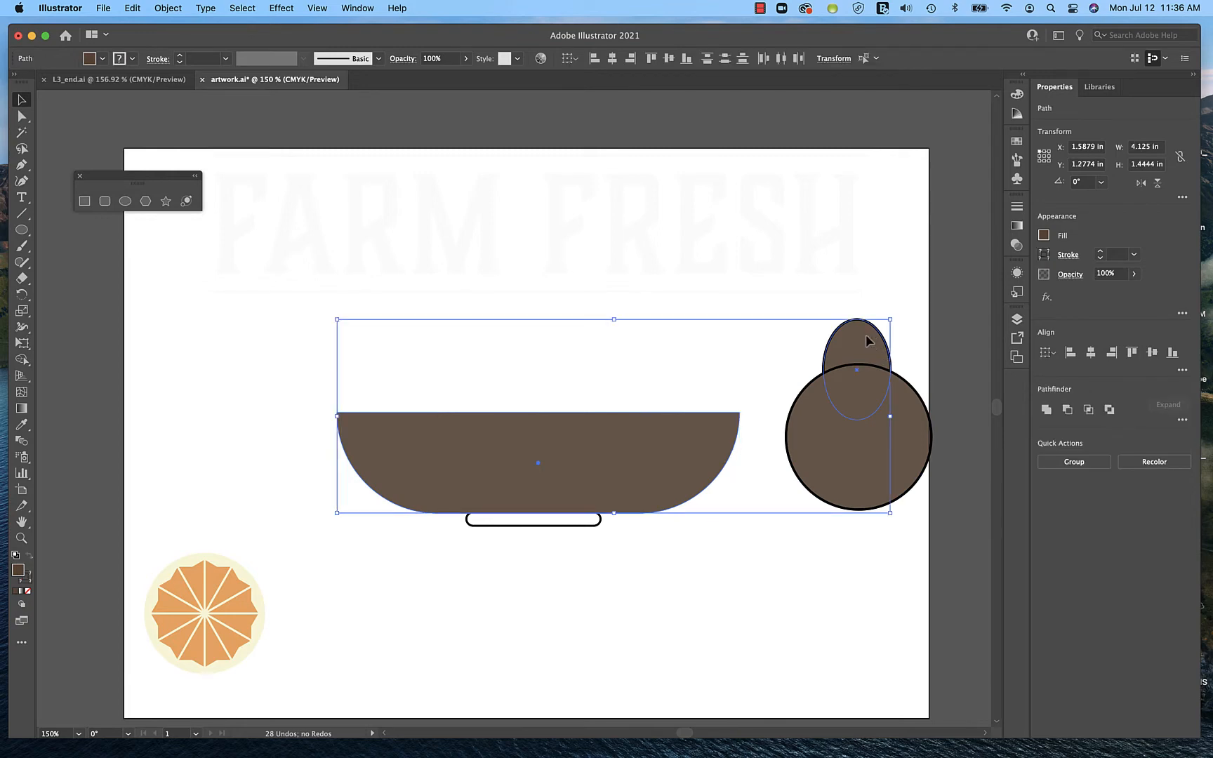
{"action": "left_click", "coordinate": [774, 575]}
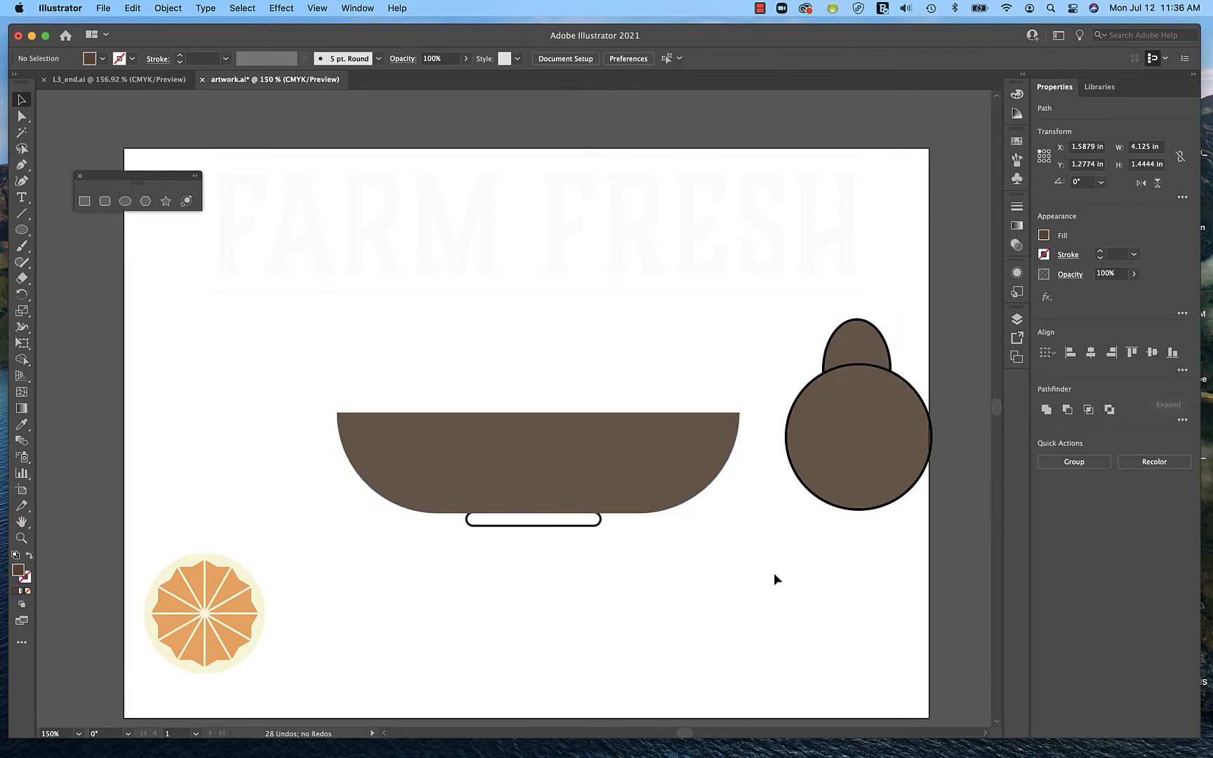
{"action": "left_click", "coordinate": [825, 465]}
{"action": "left_click", "coordinate": [859, 338], "text": "shift"}
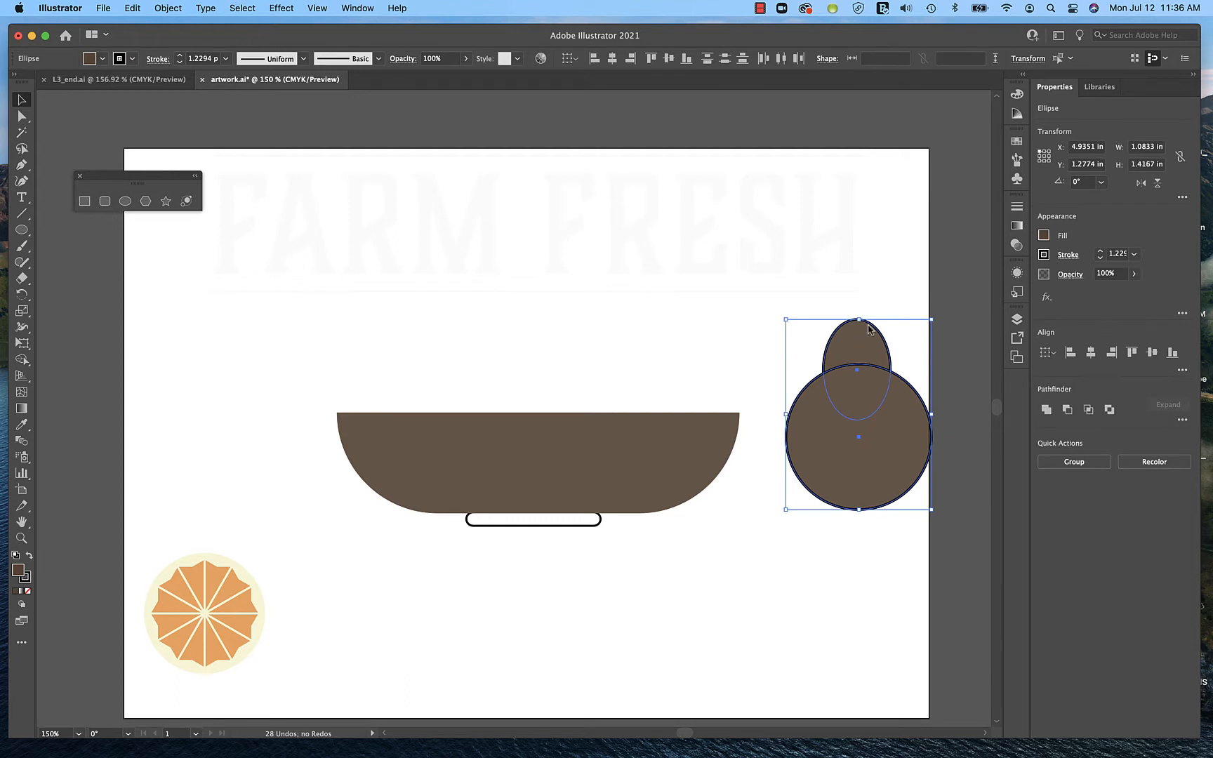
{"action": "left_click", "coordinate": [1044, 256]}
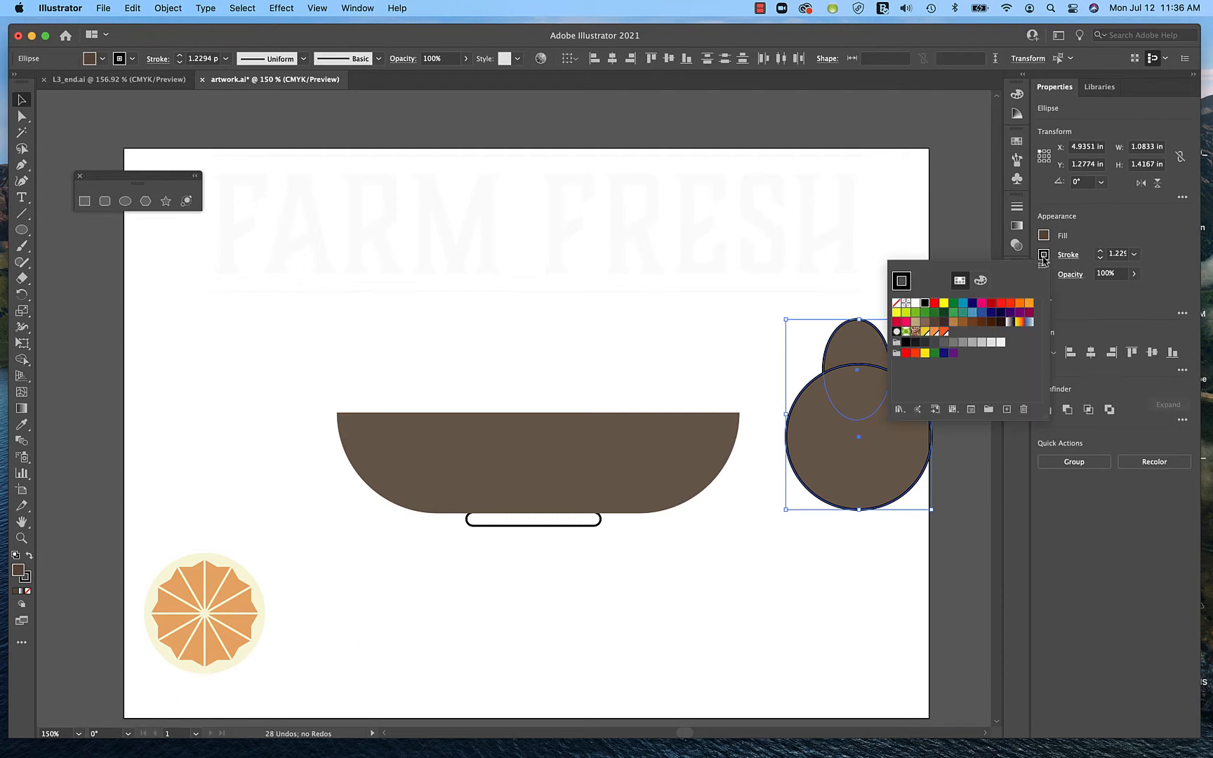
{"action": "left_click", "coordinate": [896, 303]}
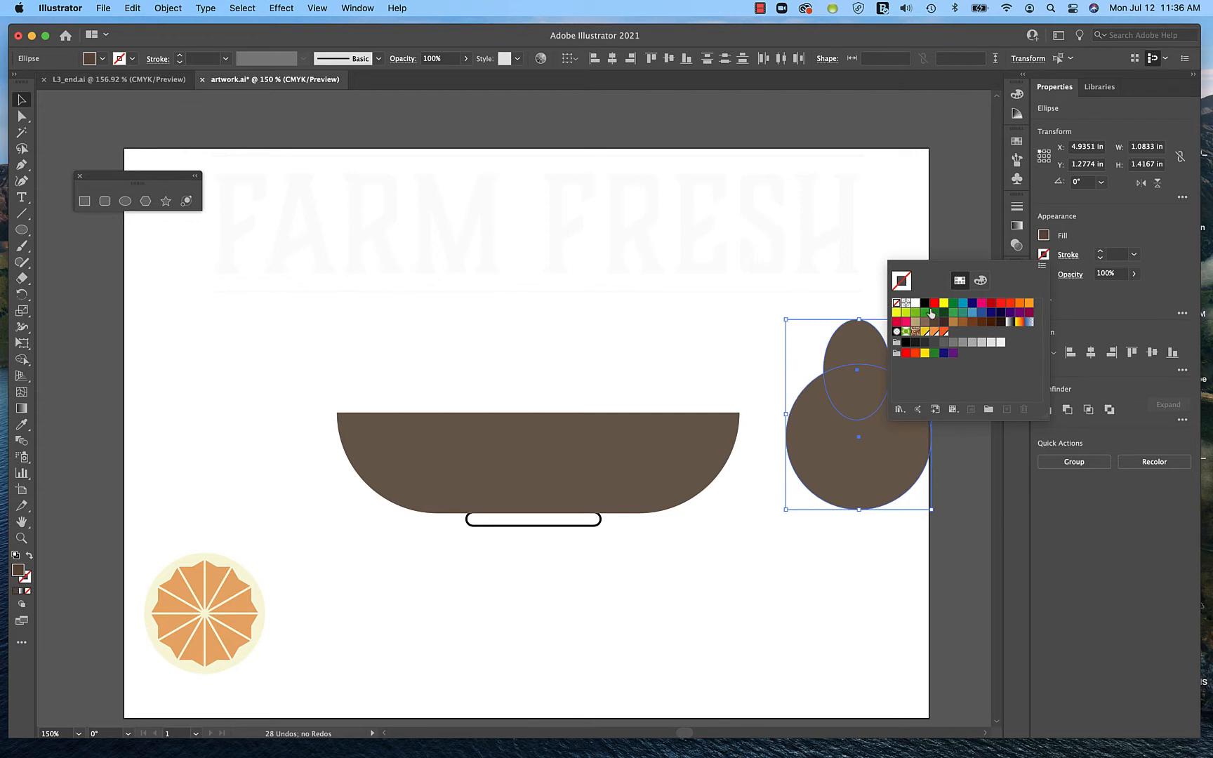
{"action": "left_click", "coordinate": [915, 313]}
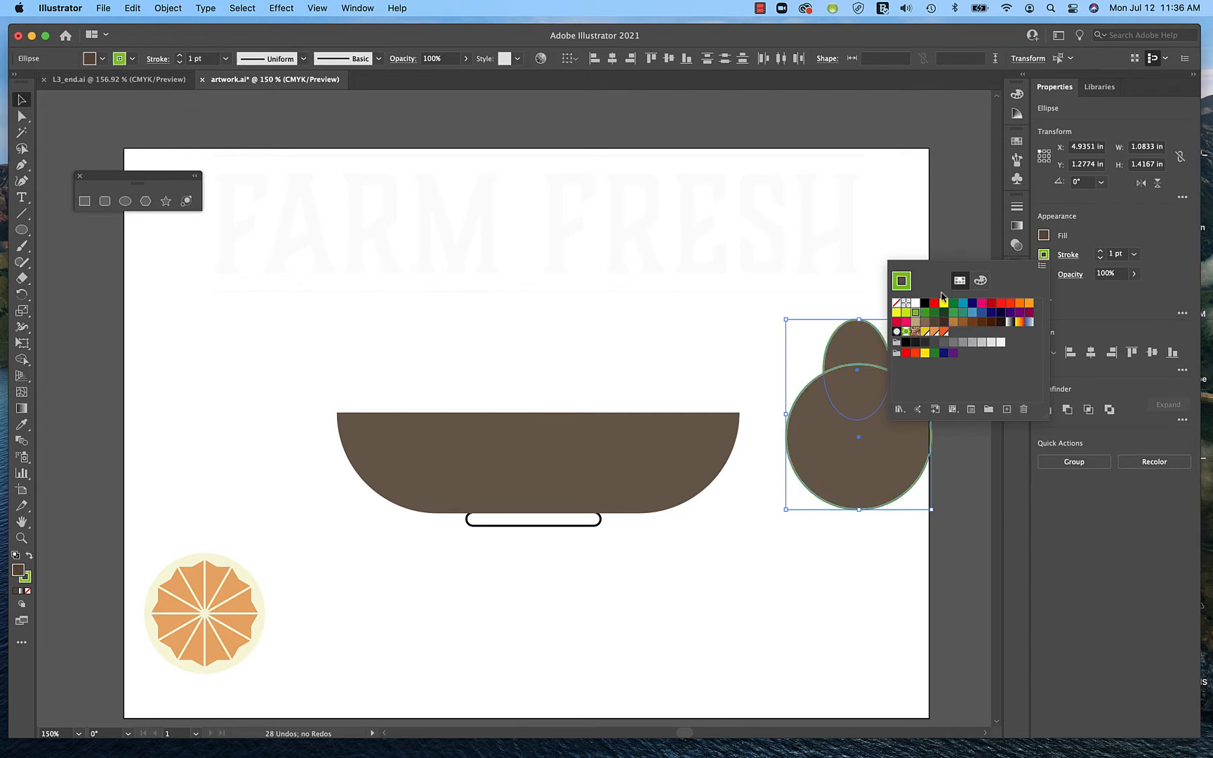
{"action": "left_click", "coordinate": [896, 302]}
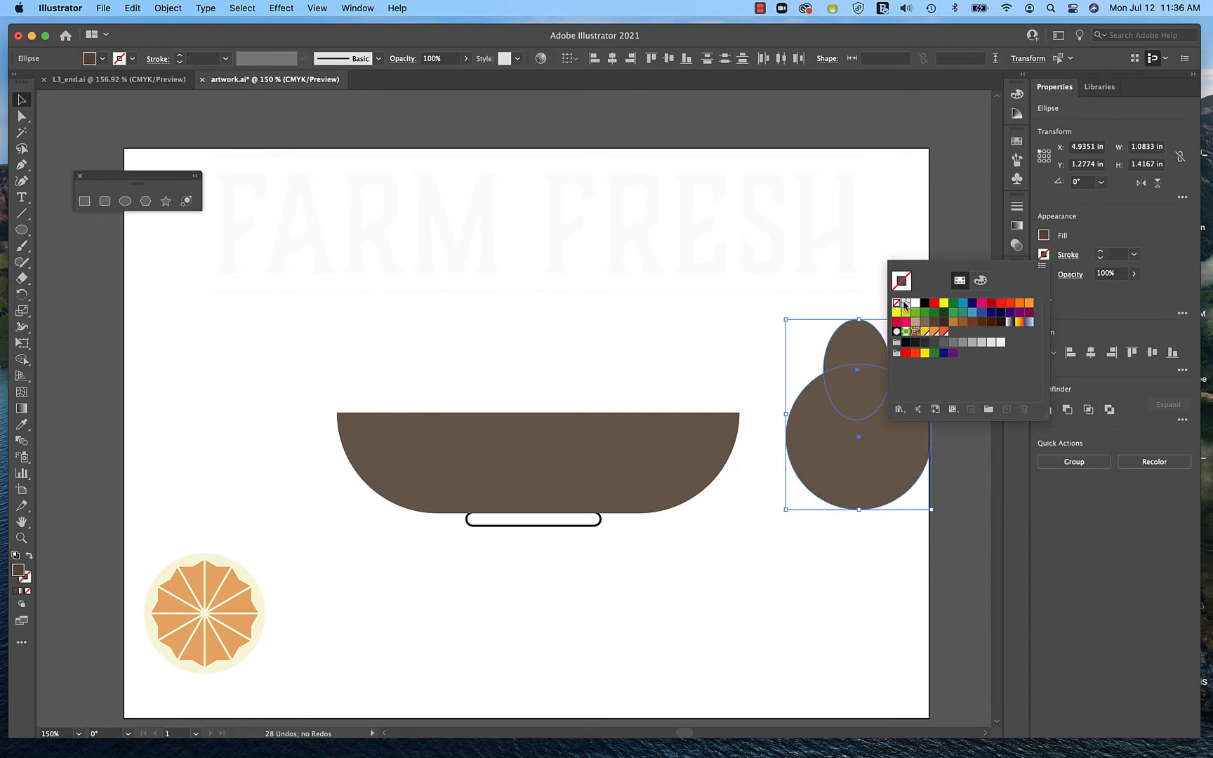
Fill the overlapping ellipse and circle with light green and deselect them.
{"action": "left_click", "coordinate": [1044, 236]}
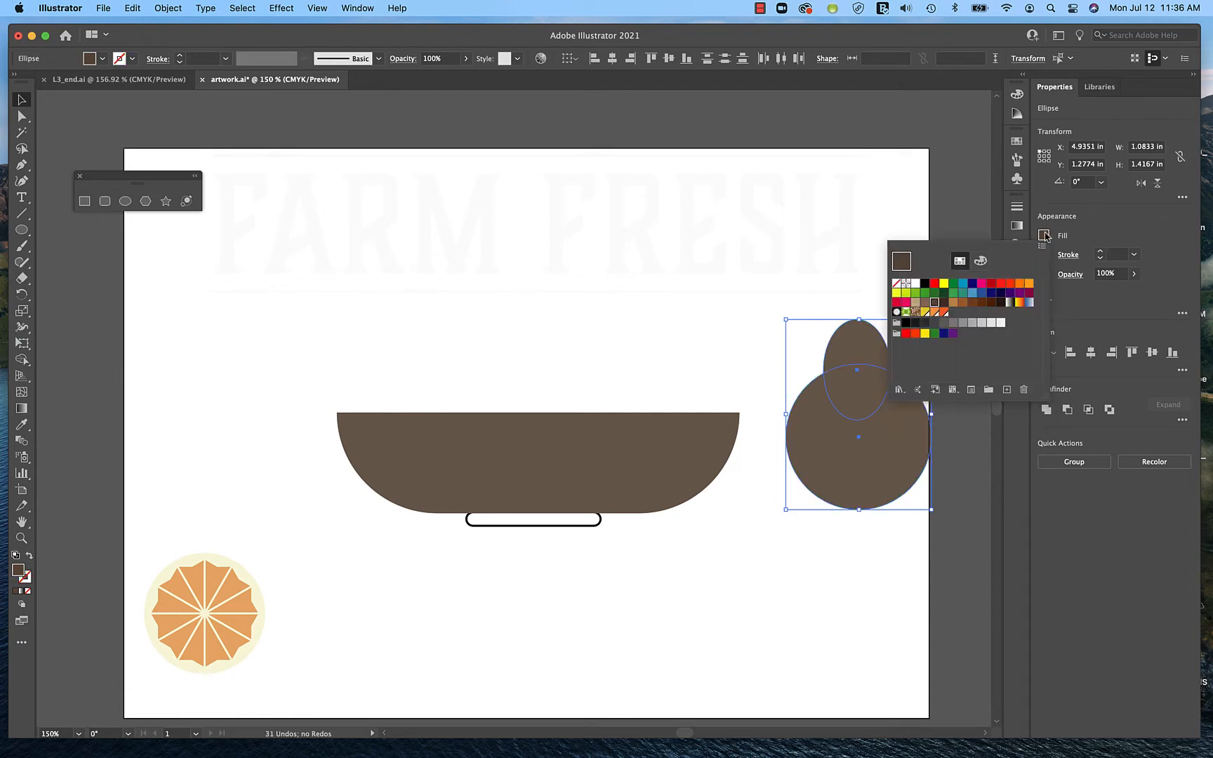
{"action": "left_click", "coordinate": [915, 292]}
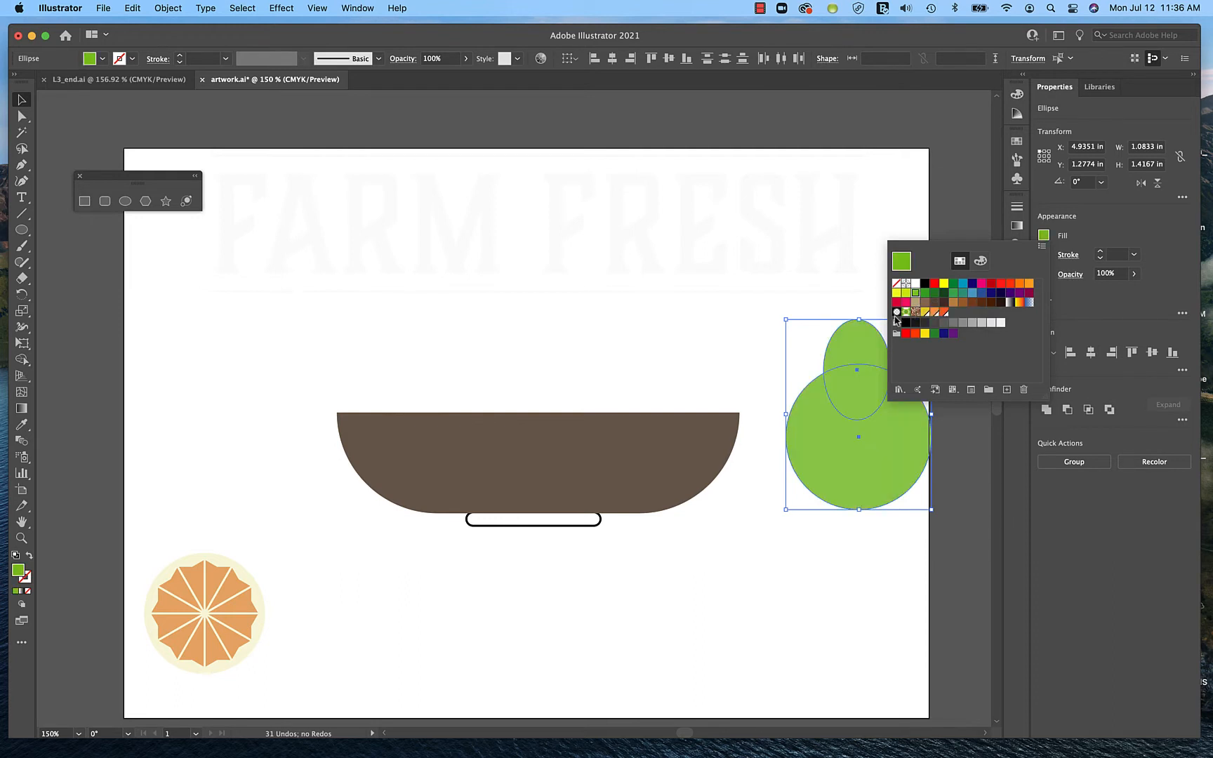
{"action": "left_click", "coordinate": [856, 266]}
{"action": "left_click", "coordinate": [876, 563]}
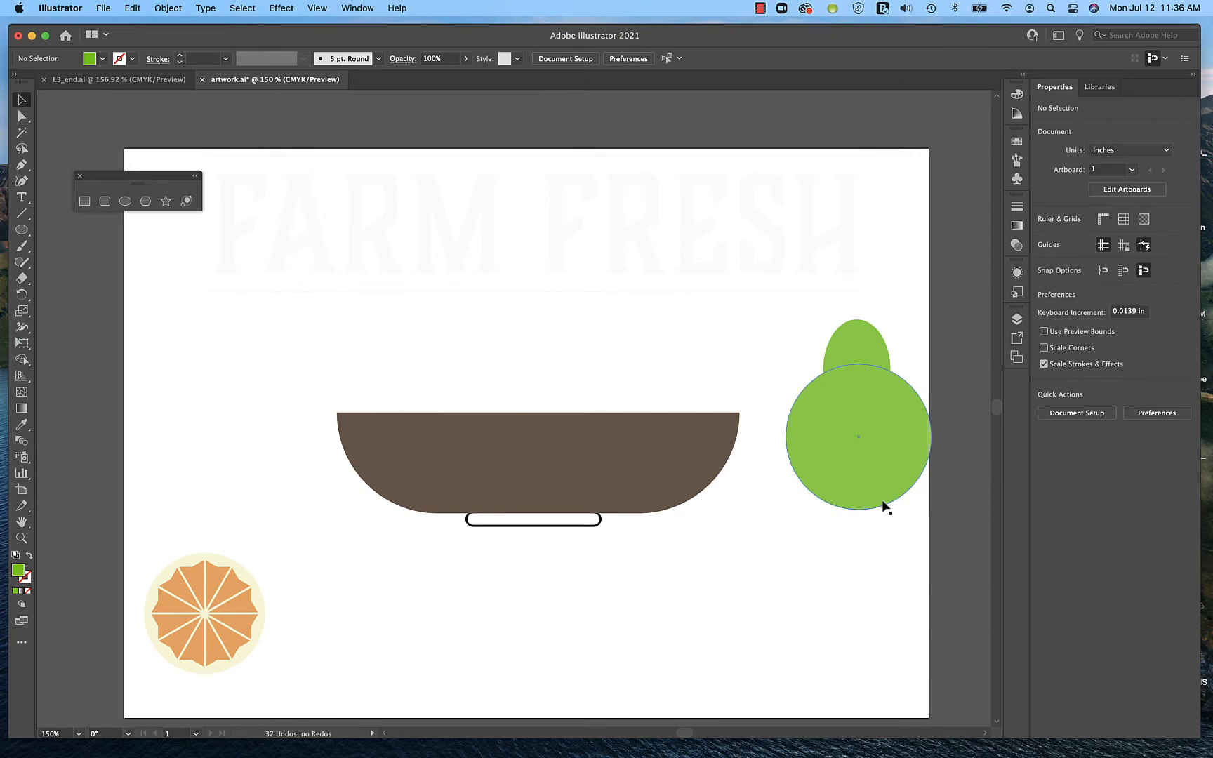
Widen the green ellipse slightly and symmetrically about its center, keeping its height.
{"action": "left_click", "coordinate": [880, 366]}
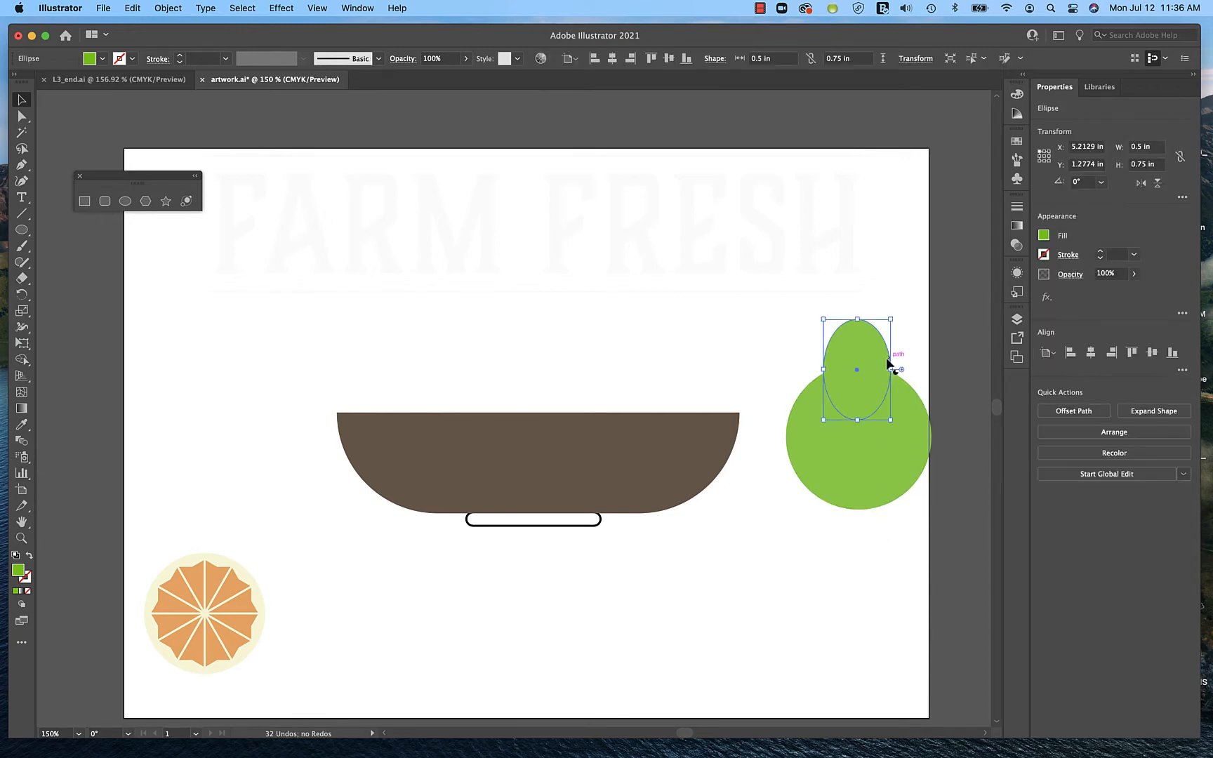
{"action": "left_click_drag", "start_coordinate": [888, 370], "coordinate": [897, 369]}
{"action": "left_click", "coordinate": [882, 567]}
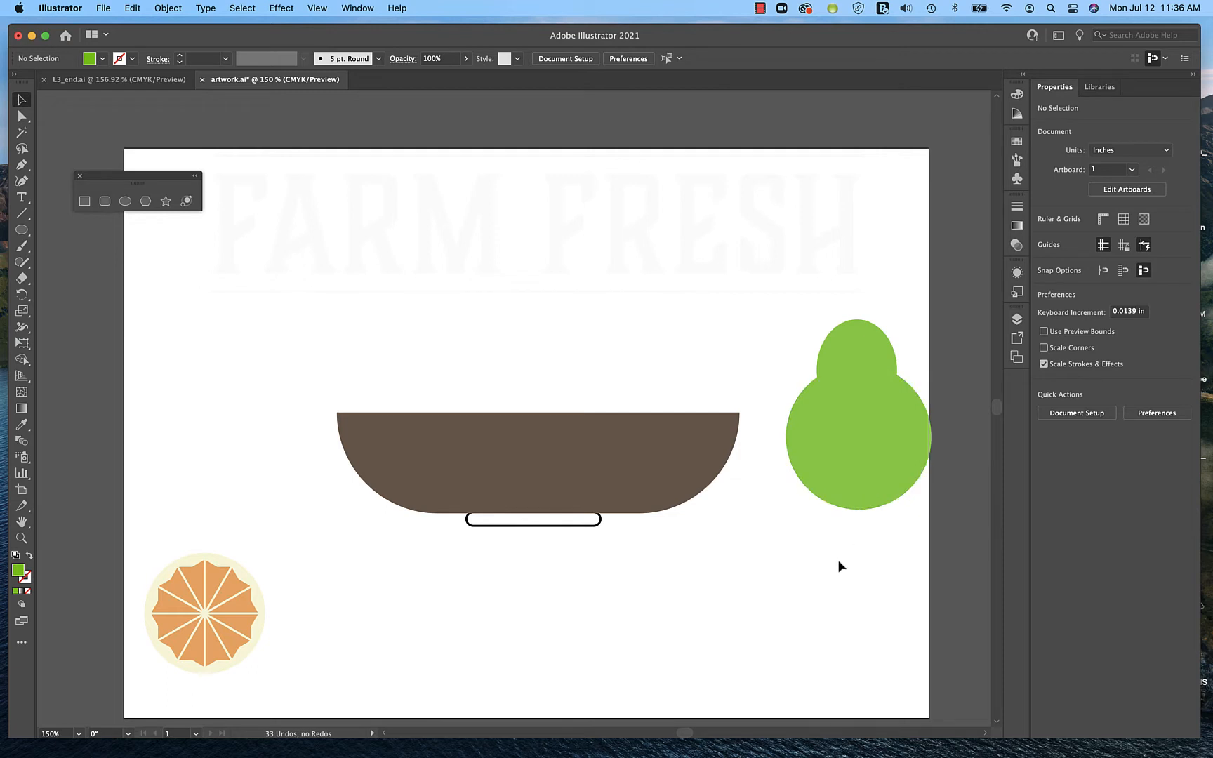
Move the green ellipse and circle together about 0.78 in up and 0.18 in to the left.
{"action": "left_click_drag", "start_coordinate": [781, 313], "coordinate": [925, 538]}
{"action": "left_click_drag", "start_coordinate": [886, 489], "coordinate": [862, 385]}
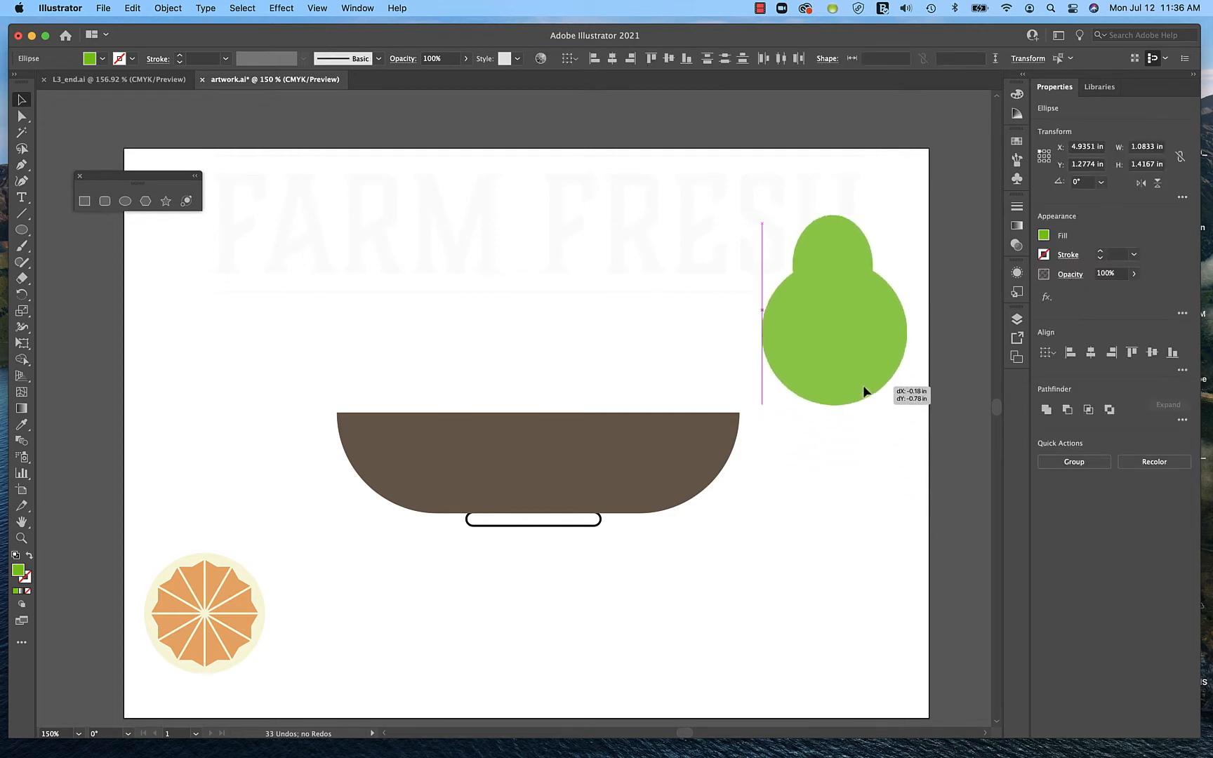
{"action": "left_click", "coordinate": [844, 513]}
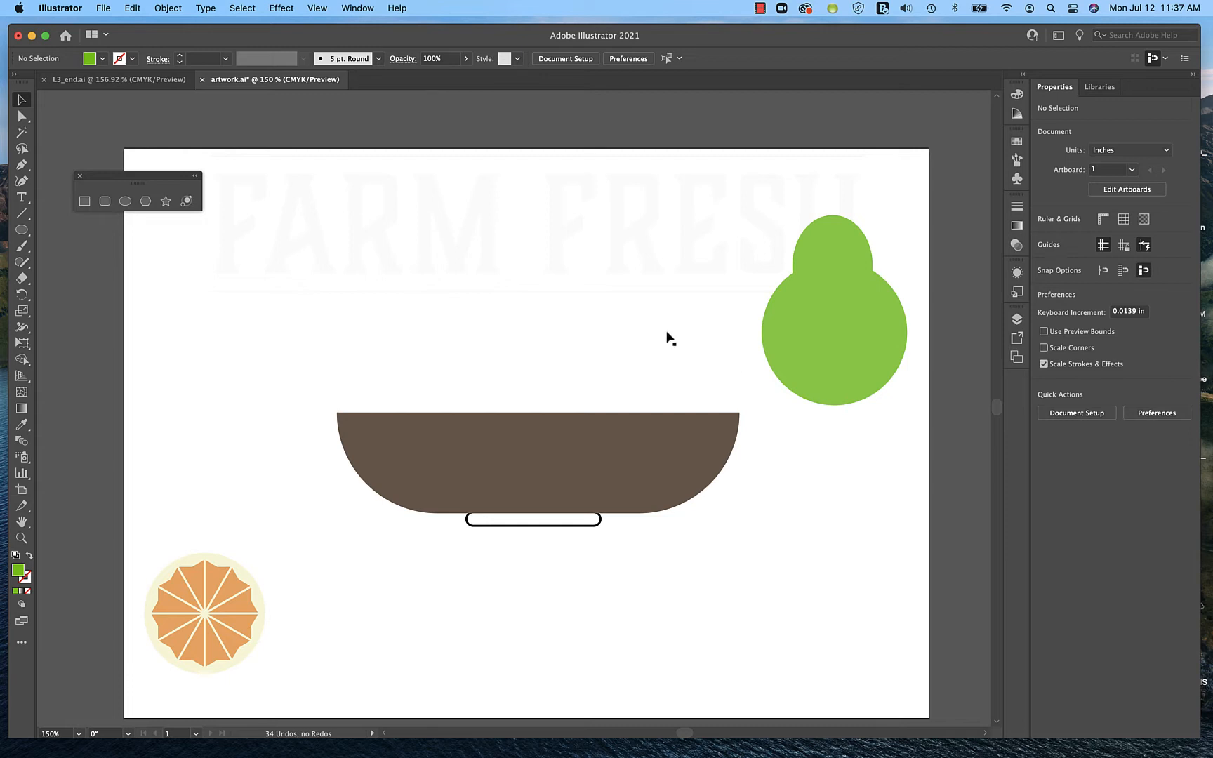
Draw a green circle about 0.68 in wide below the pear shape, starting at the pear's left edge.
{"action": "left_click", "coordinate": [124, 206]}
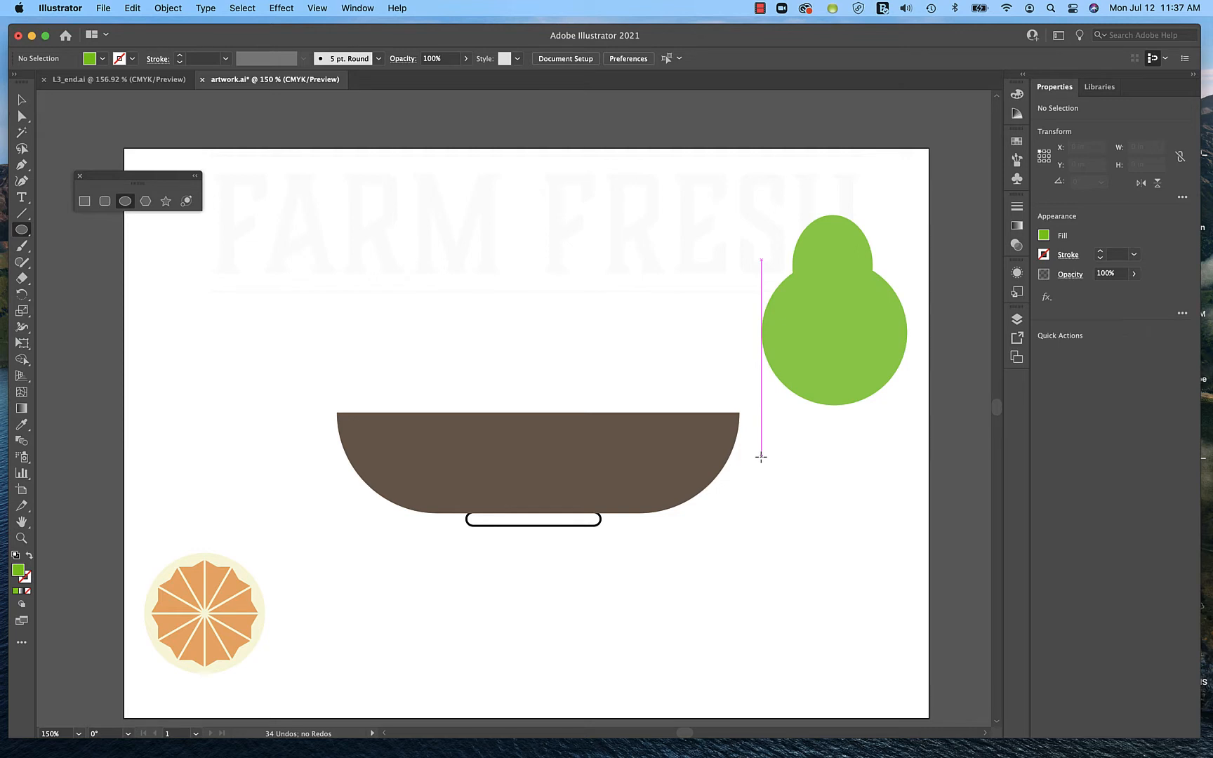
{"action": "left_click_drag", "start_coordinate": [761, 456], "coordinate": [857, 525]}
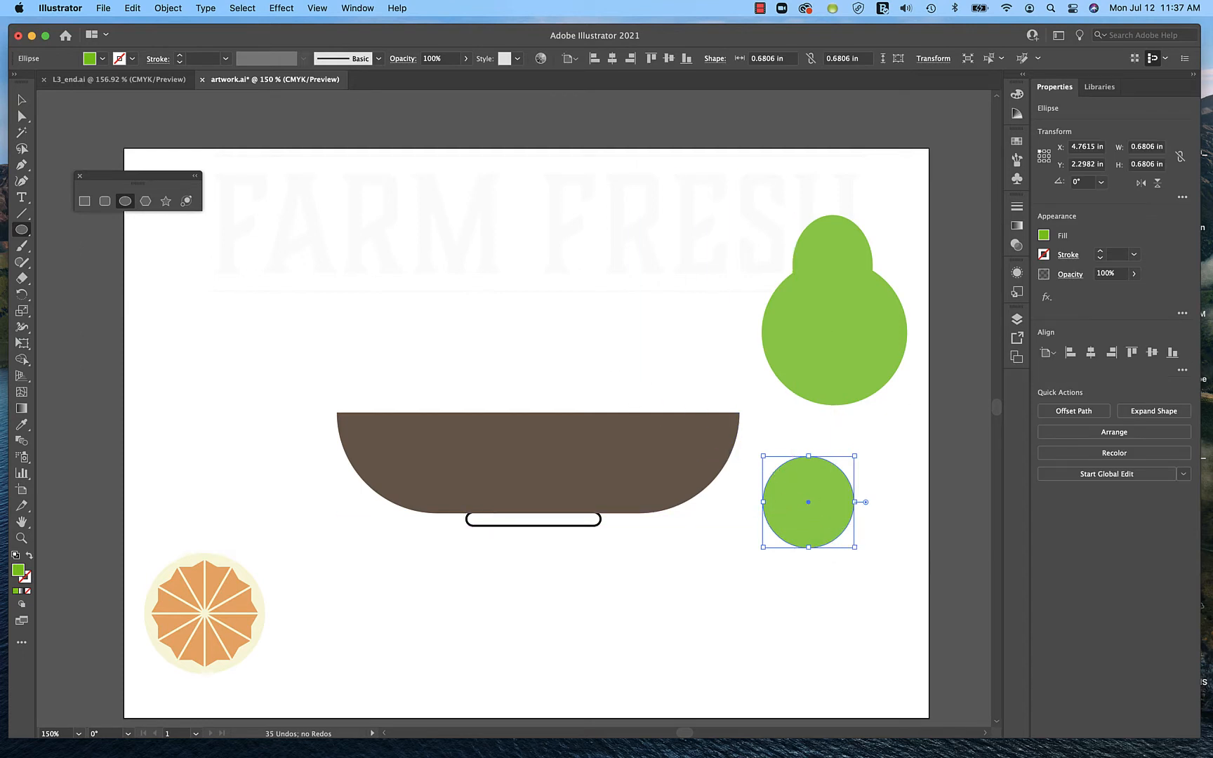
{"action": "left_click", "coordinate": [23, 100]}
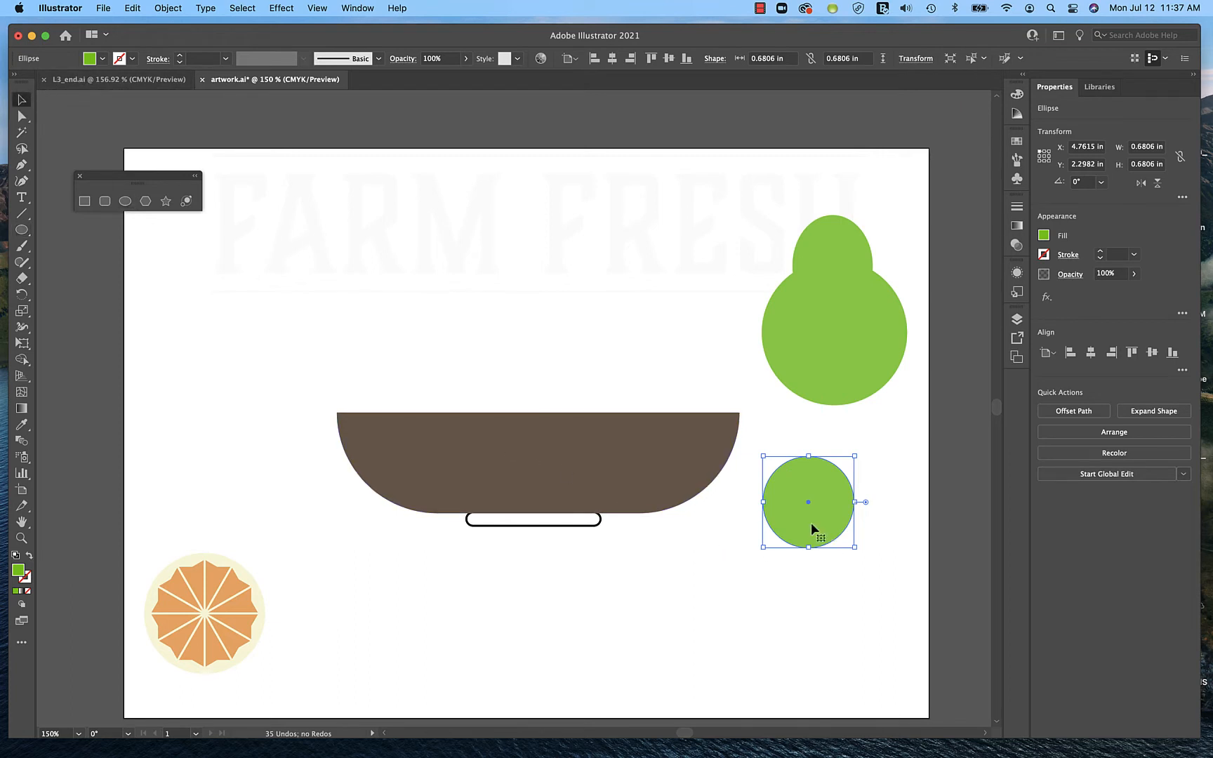
Duplicate the small green circle about 0.35 in horizontally to the right so that the two circles overlap.
{"action": "left_click_drag", "start_coordinate": [790, 518], "coordinate": [836, 516]}
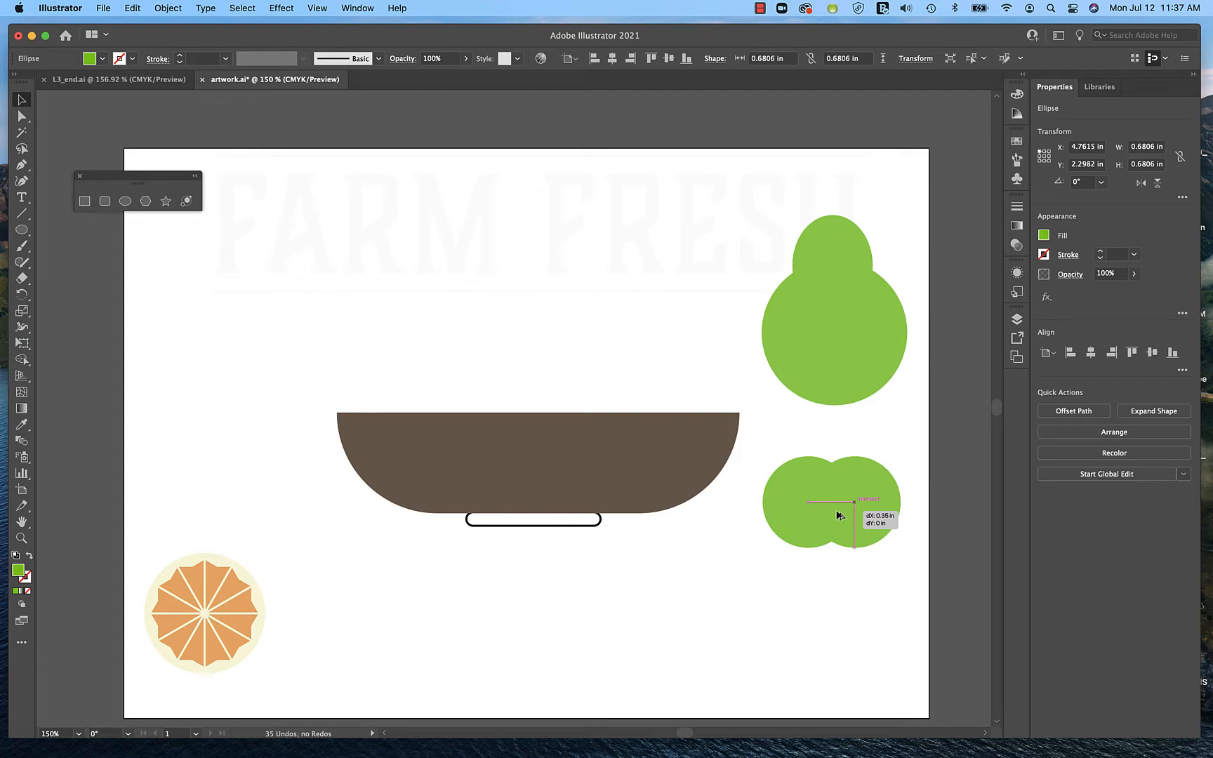
{"action": "left_click_drag", "start_coordinate": [838, 515], "coordinate": [836, 514]}
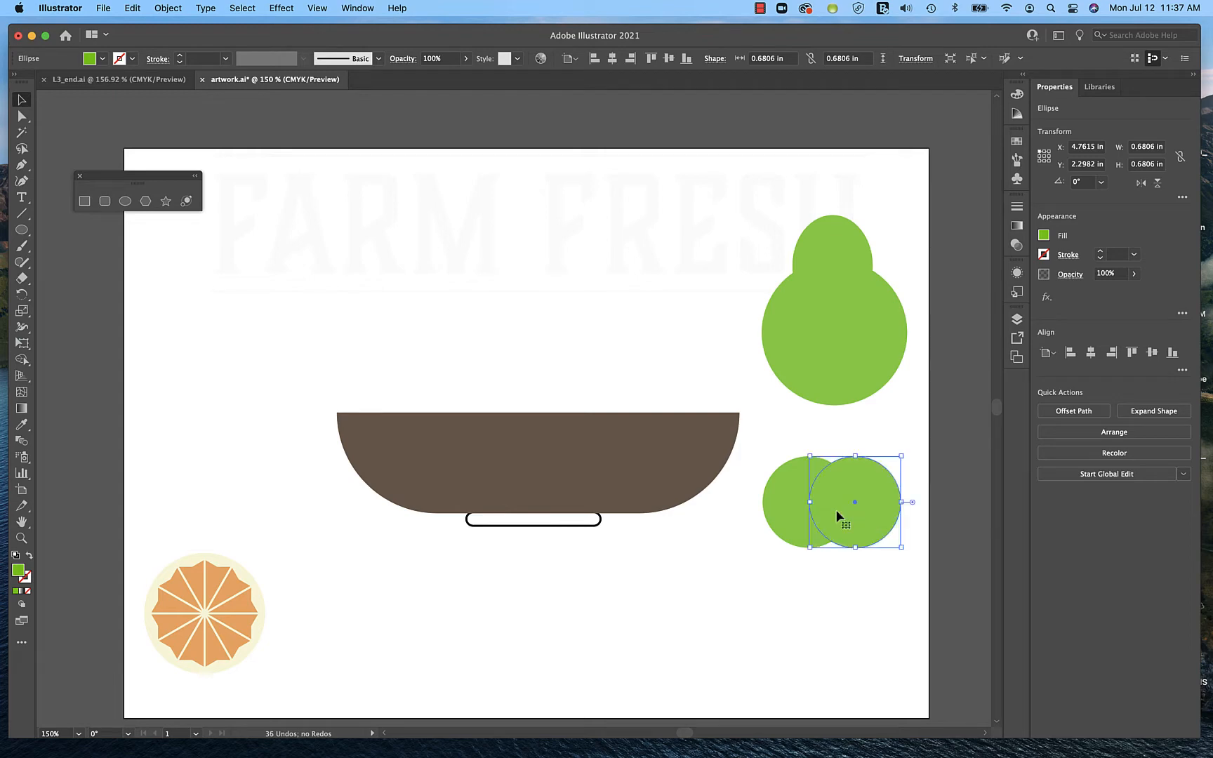
{"action": "left_click", "coordinate": [839, 587]}
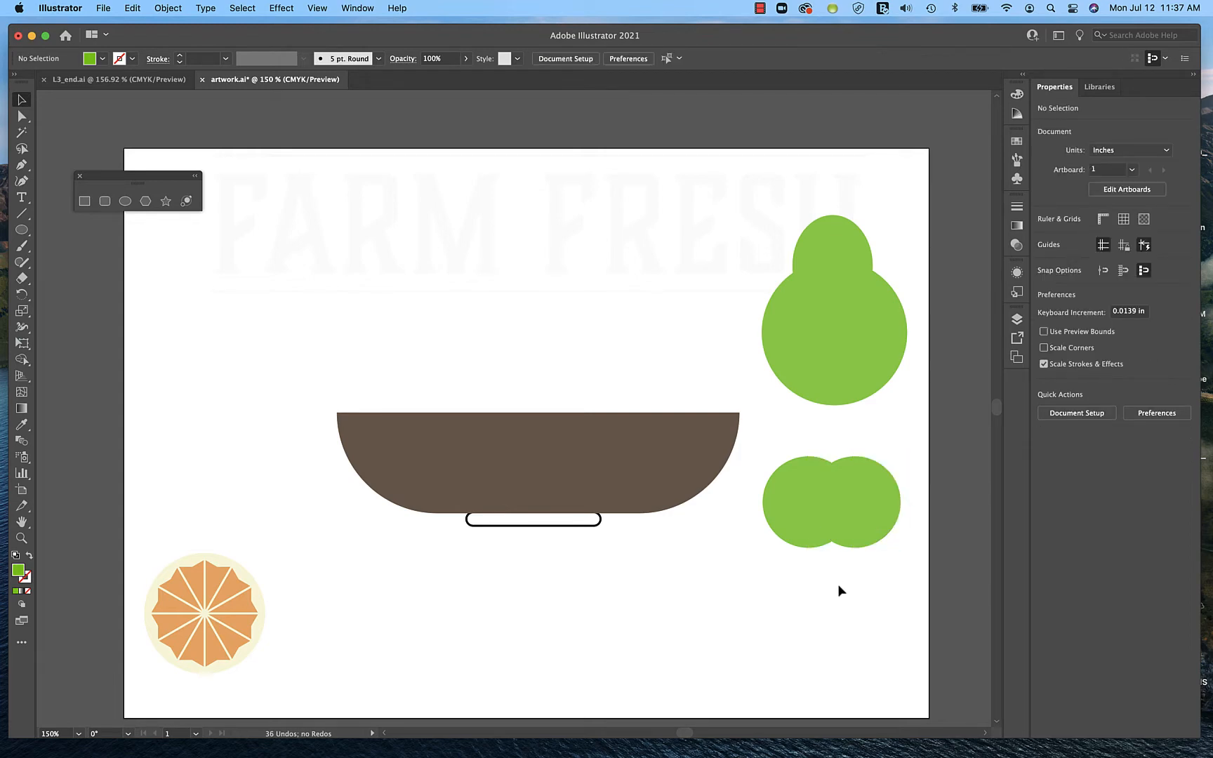
Copy the pear's large circle down over the two small circles and reduce the copy to roughly its lower half as a pie.
{"action": "left_click", "coordinate": [844, 386]}
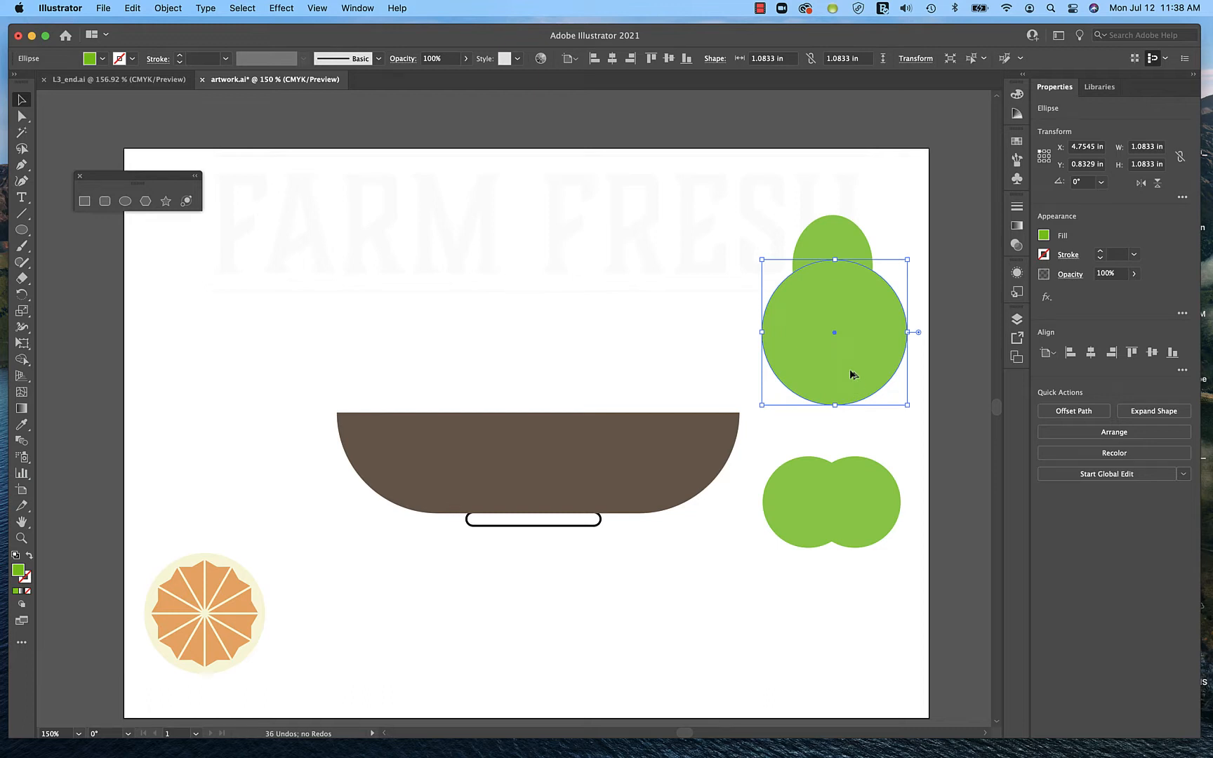
{"action": "left_click_drag", "start_coordinate": [850, 374], "coordinate": [819, 590]}
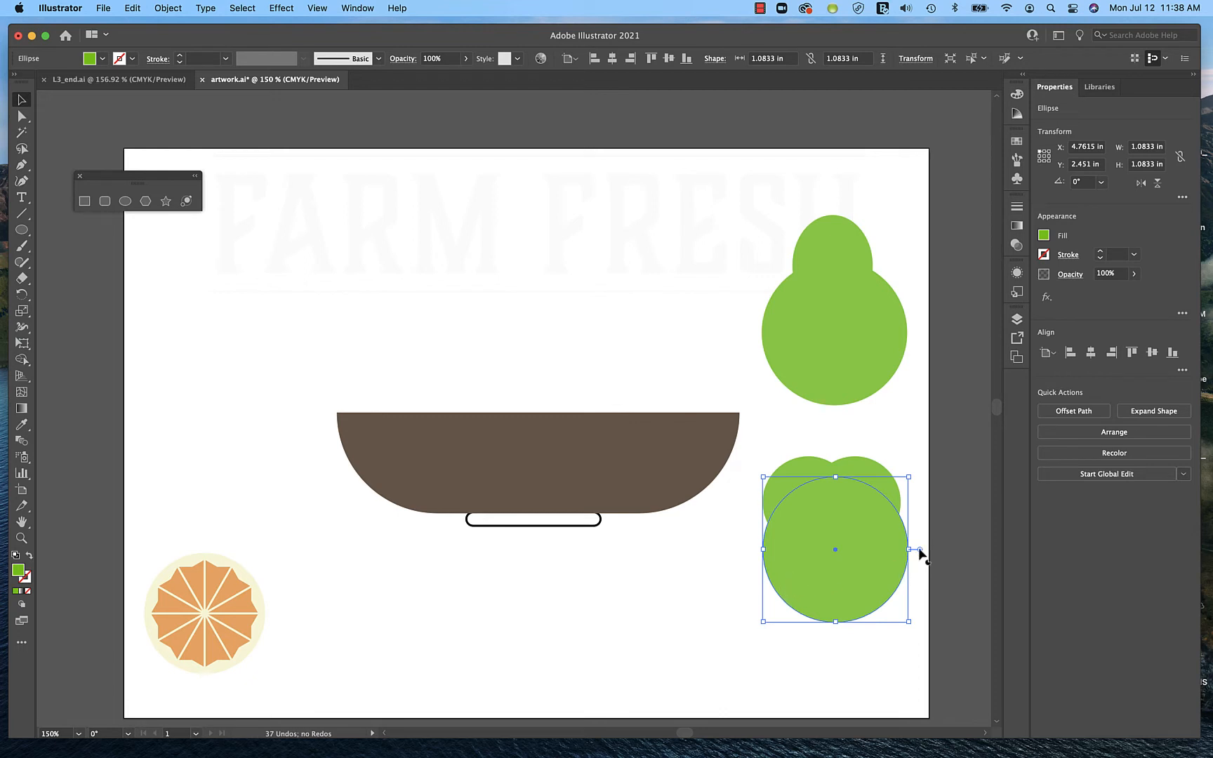
{"action": "left_click_drag", "start_coordinate": [921, 550], "coordinate": [754, 552]}
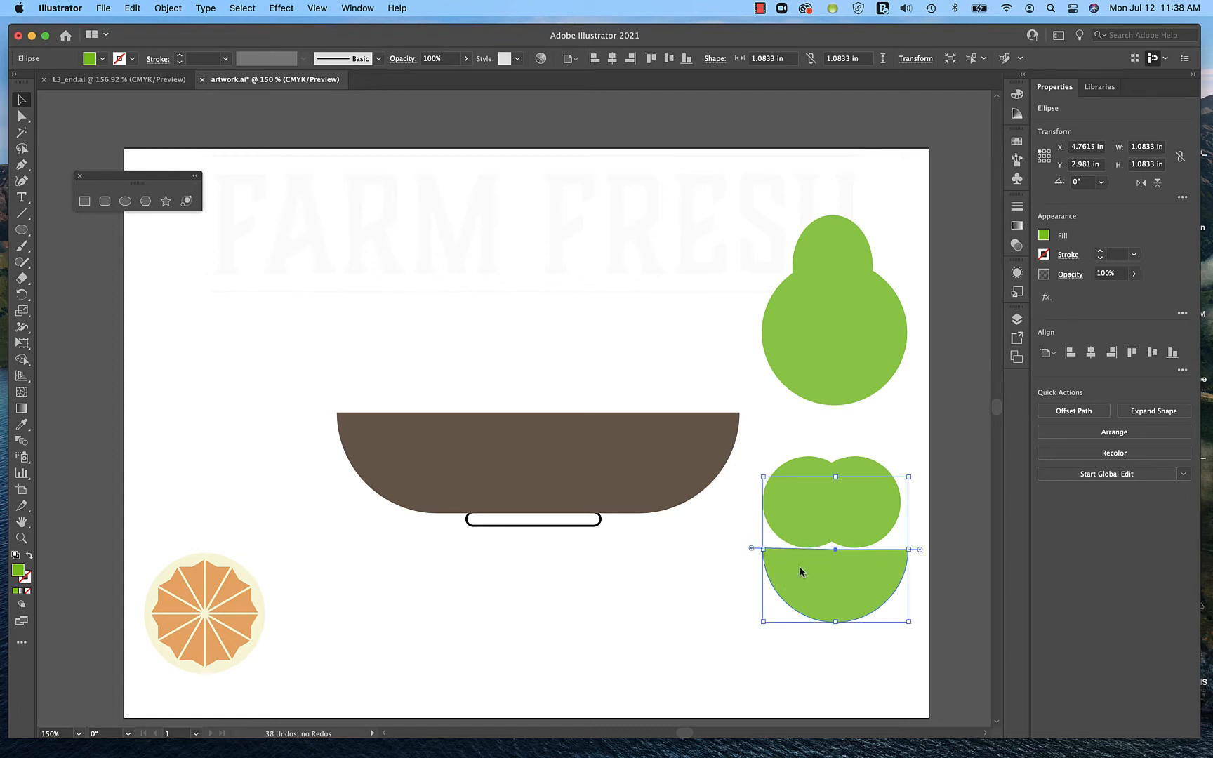
Set the pie start angle of the lower half circle to 180°.
{"action": "left_click", "coordinate": [1183, 199]}
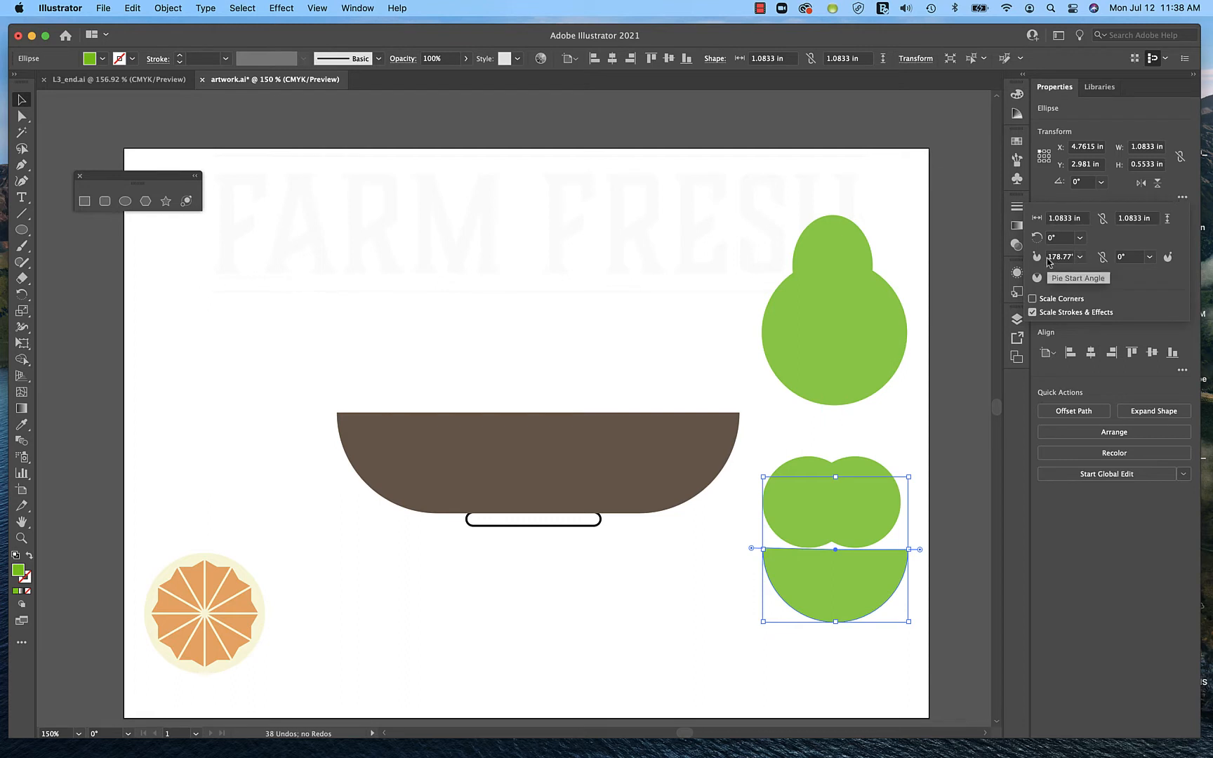
{"action": "left_click_drag", "start_coordinate": [1048, 257], "coordinate": [1079, 261]}
{"action": "type", "text": "1"}
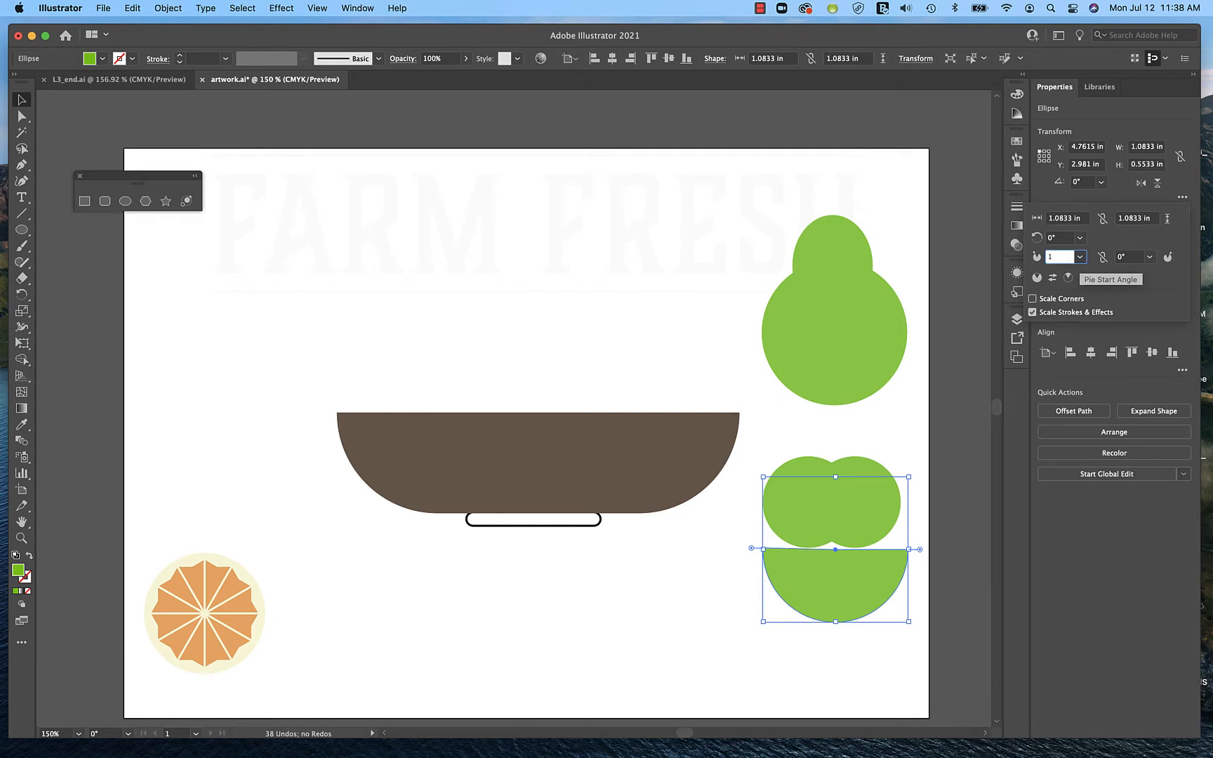
{"action": "type", "text": "80"}
{"action": "key", "text": "Tab"}
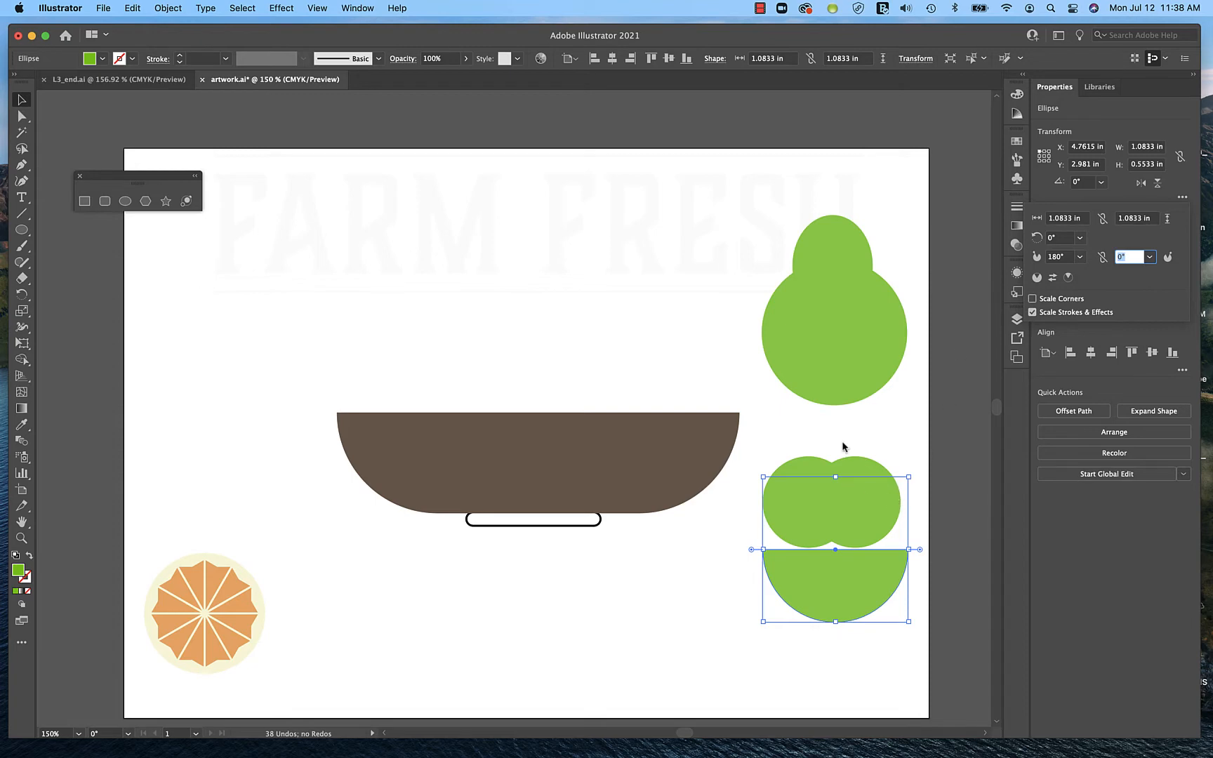
{"action": "key", "text": "Return"}
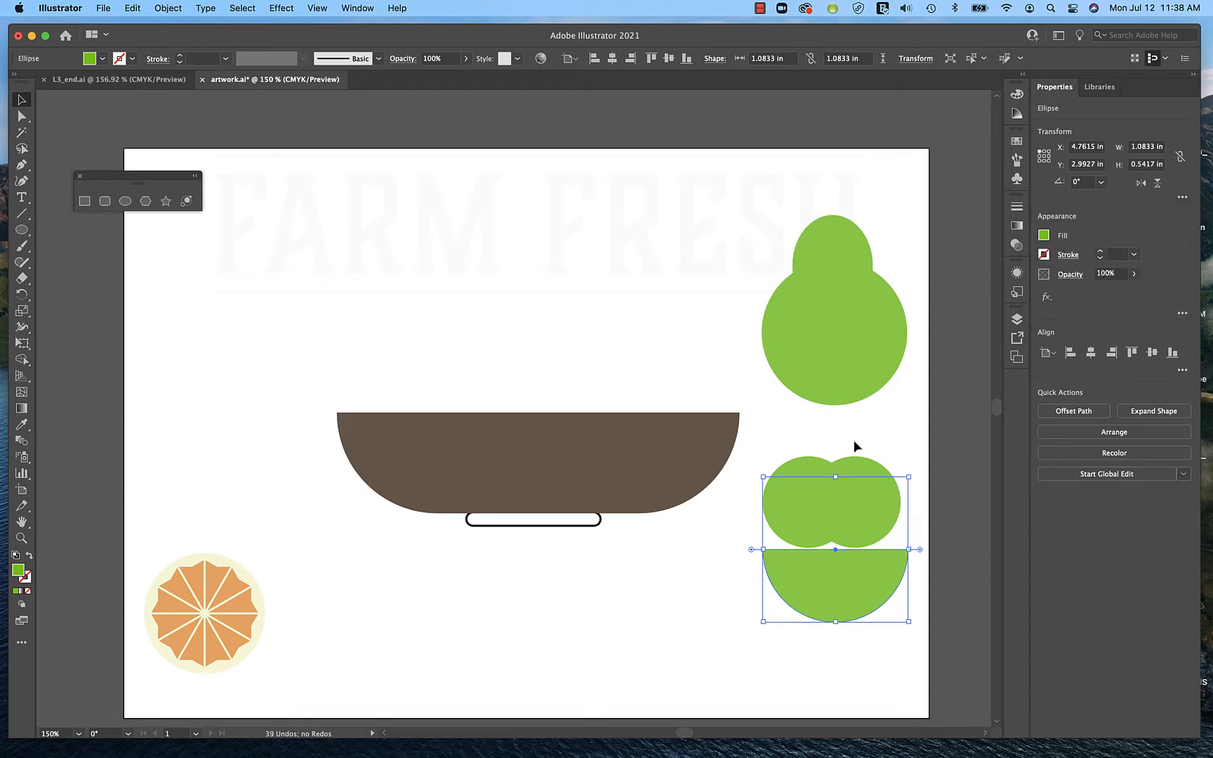
Shift the two small circles slightly left and scale them together proportionally to about 1.1 in overall width, matching the half circle.
{"action": "left_click", "coordinate": [780, 425]}
{"action": "left_click", "coordinate": [793, 496]}
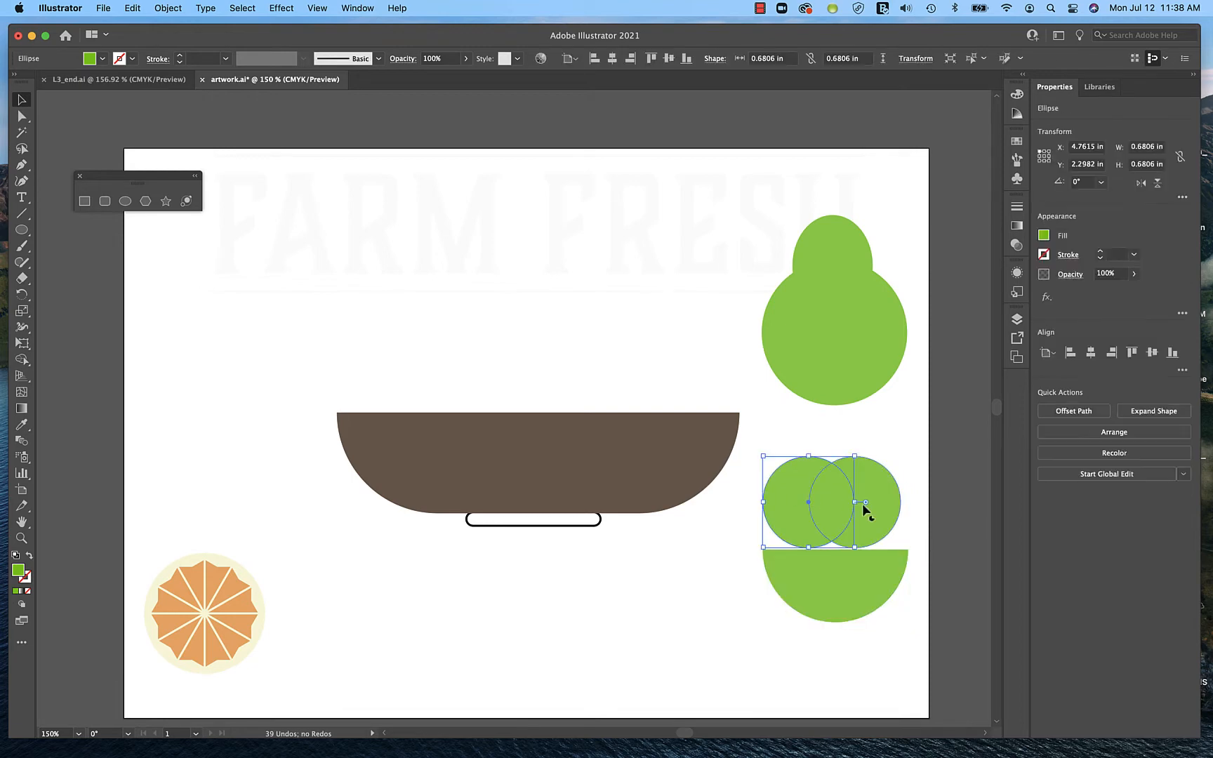
{"action": "left_click", "coordinate": [884, 503], "text": "shift"}
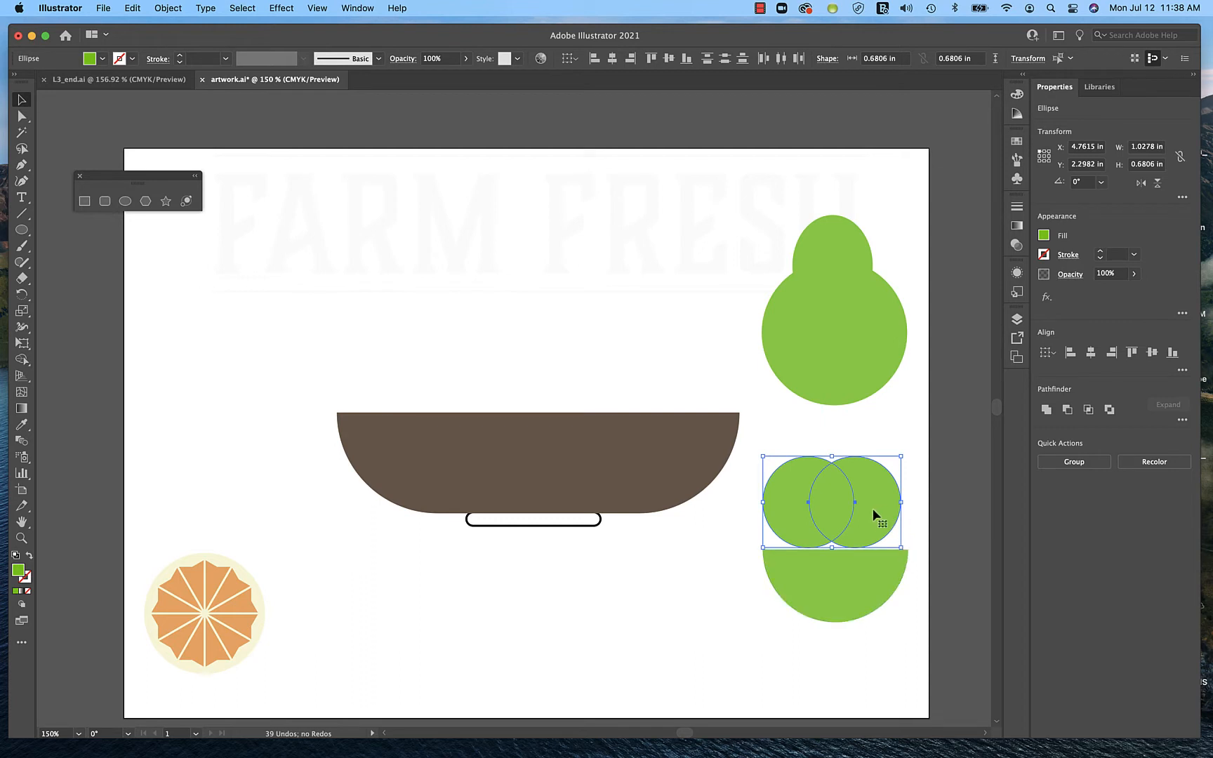
{"action": "left_click_drag", "start_coordinate": [872, 509], "coordinate": [869, 514]}
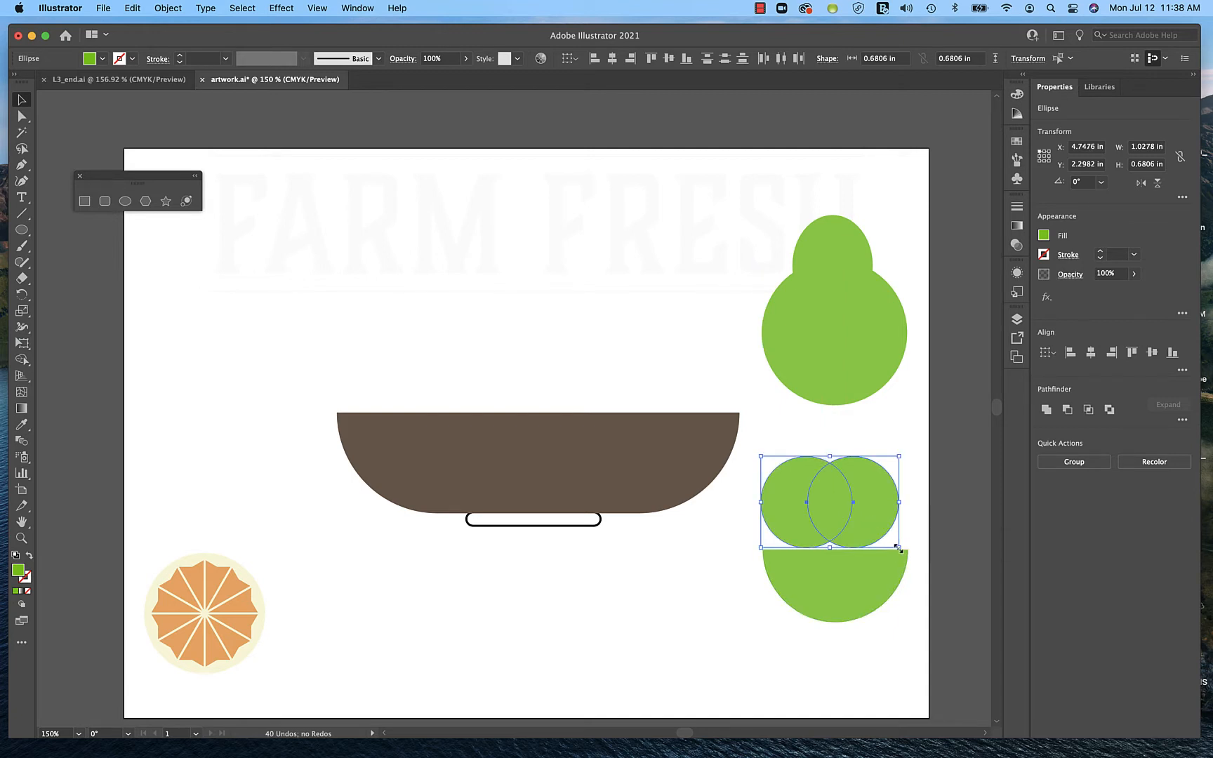
{"action": "left_click_drag", "start_coordinate": [898, 547], "coordinate": [911, 559]}
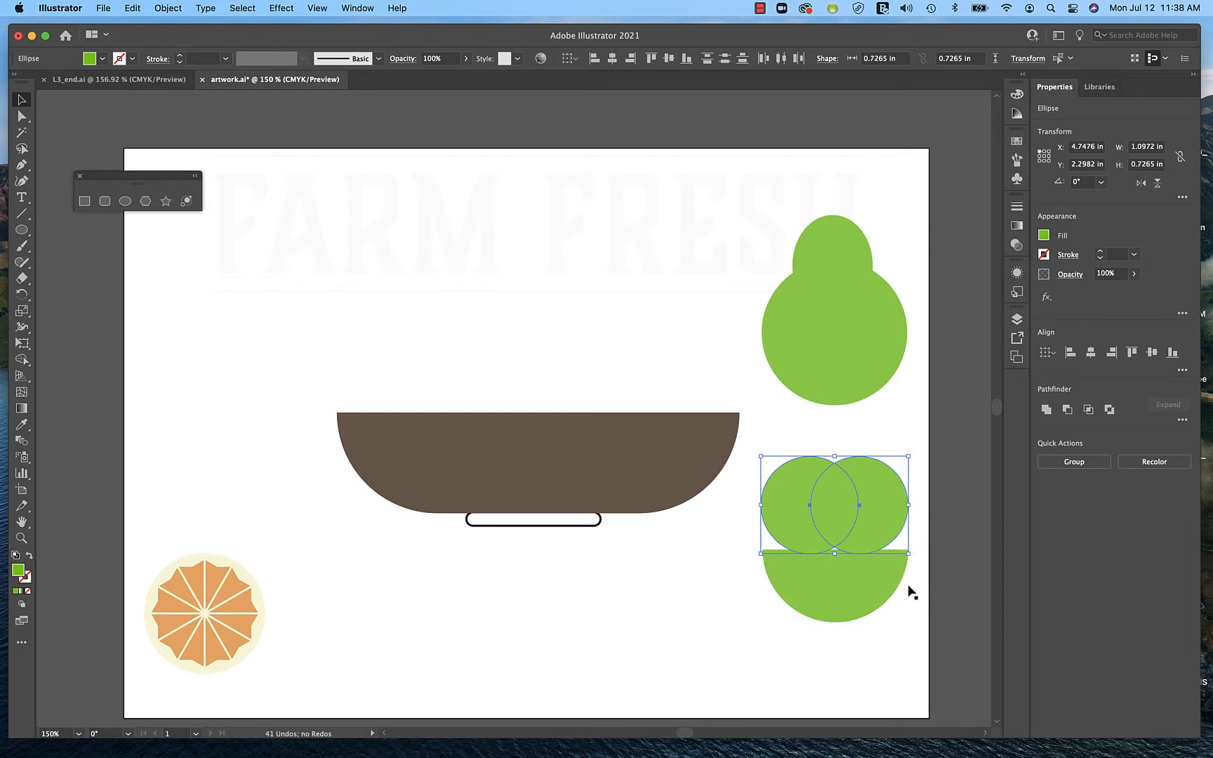
Move the half circle straight up about 0.33 in so its flat edge meets the centers of the two small circles.
{"action": "left_click", "coordinate": [854, 591]}
{"action": "left_click_drag", "start_coordinate": [853, 591], "coordinate": [849, 549]}
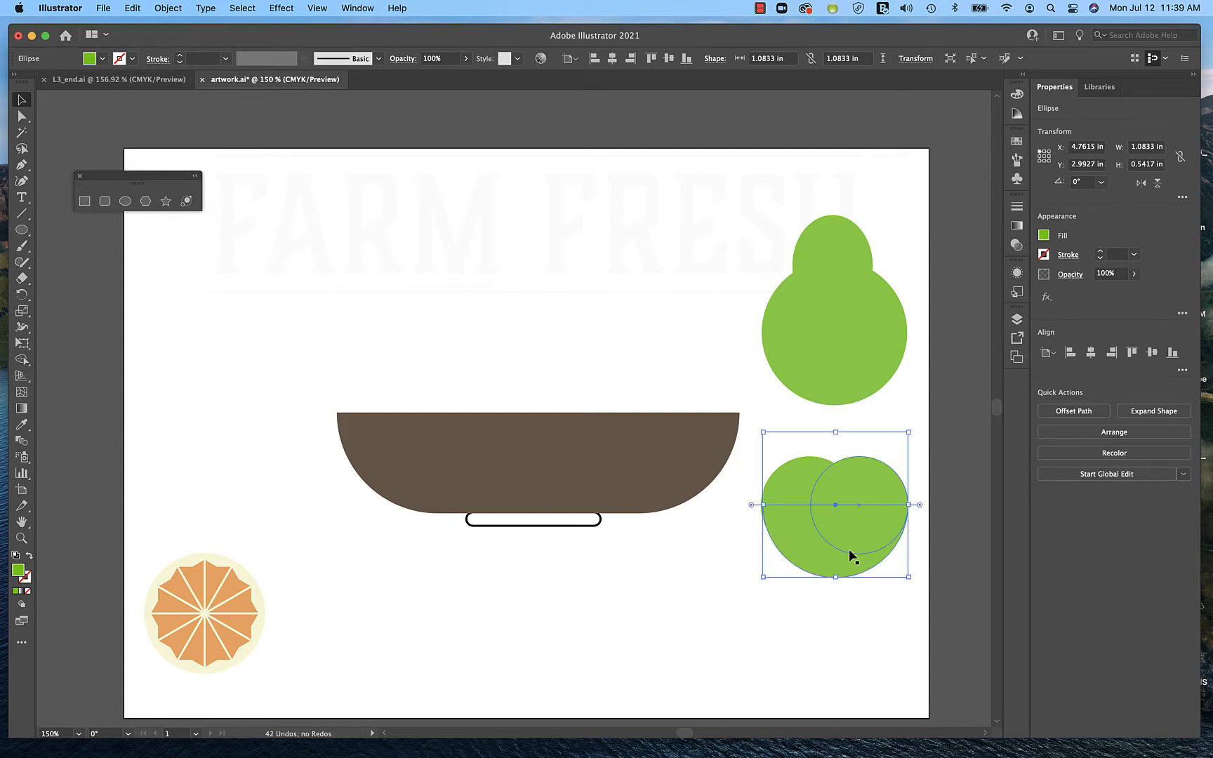
{"action": "left_click", "coordinate": [852, 613]}
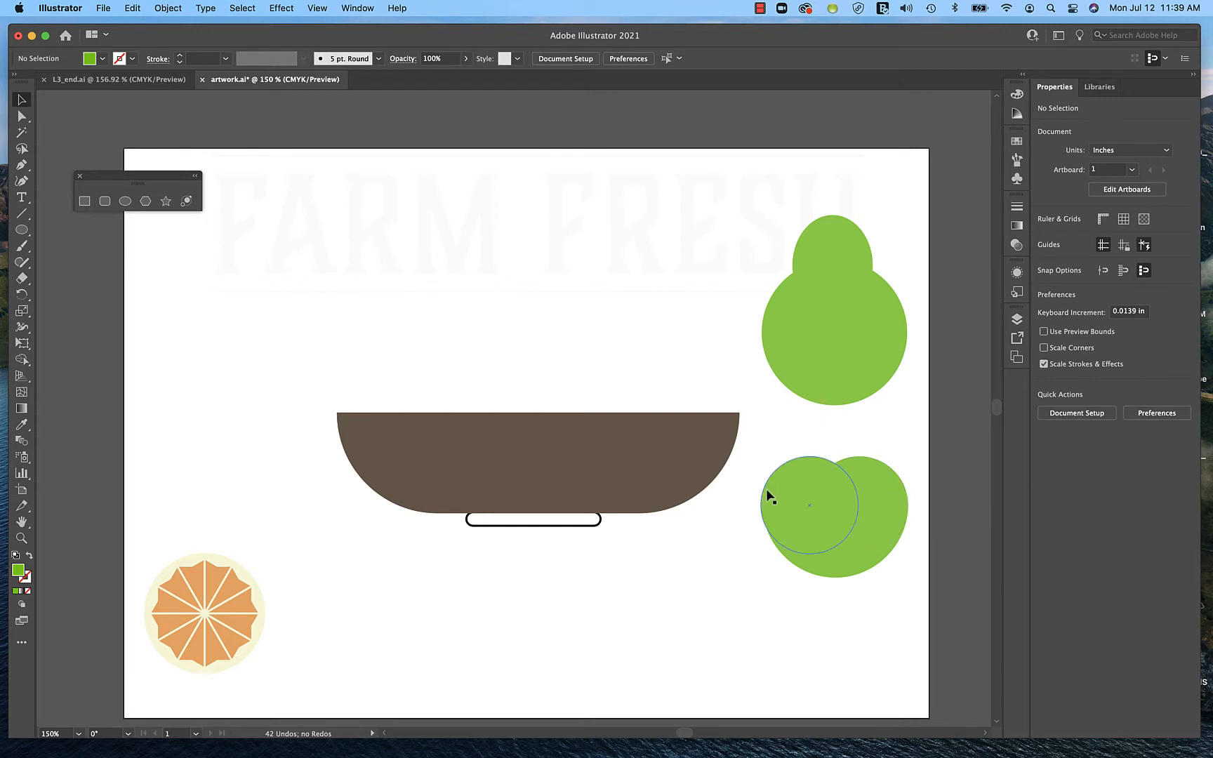
Select the two small circles and the half circle, try a pink fill, and fill them with crimson red.
{"action": "left_click_drag", "start_coordinate": [749, 446], "coordinate": [917, 582]}
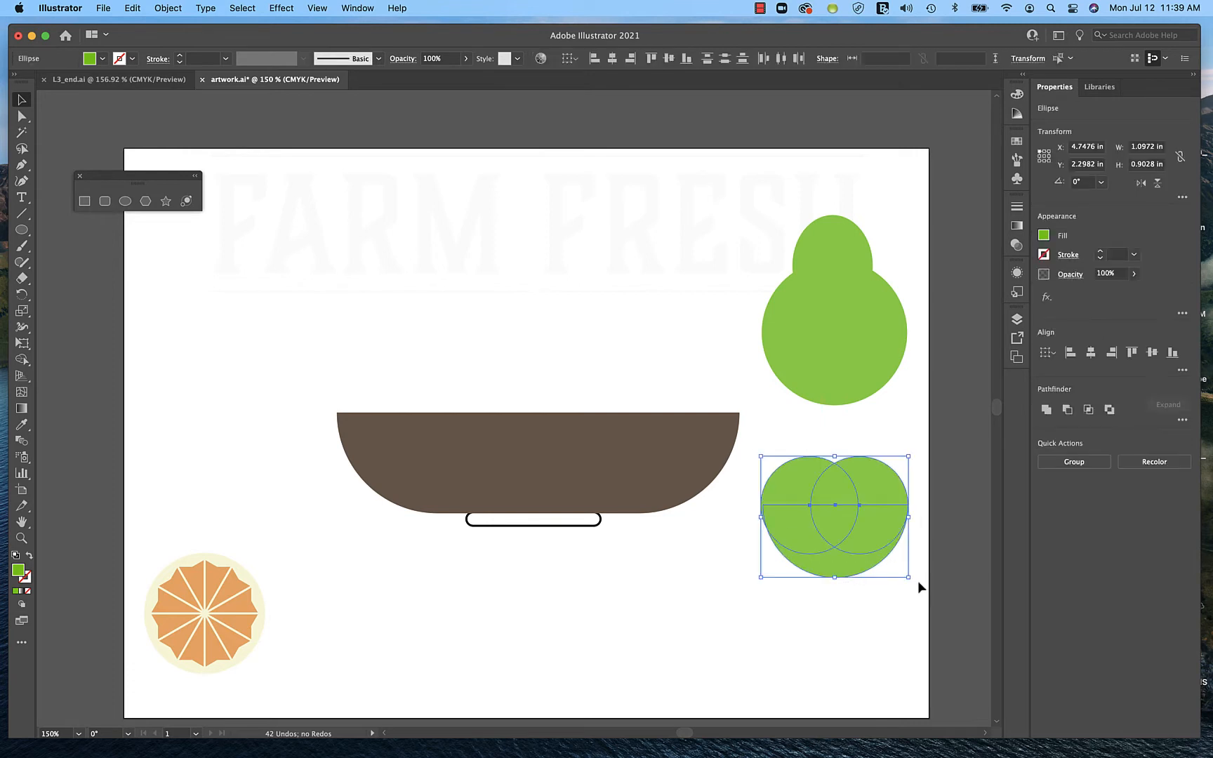
{"action": "left_click", "coordinate": [1045, 236]}
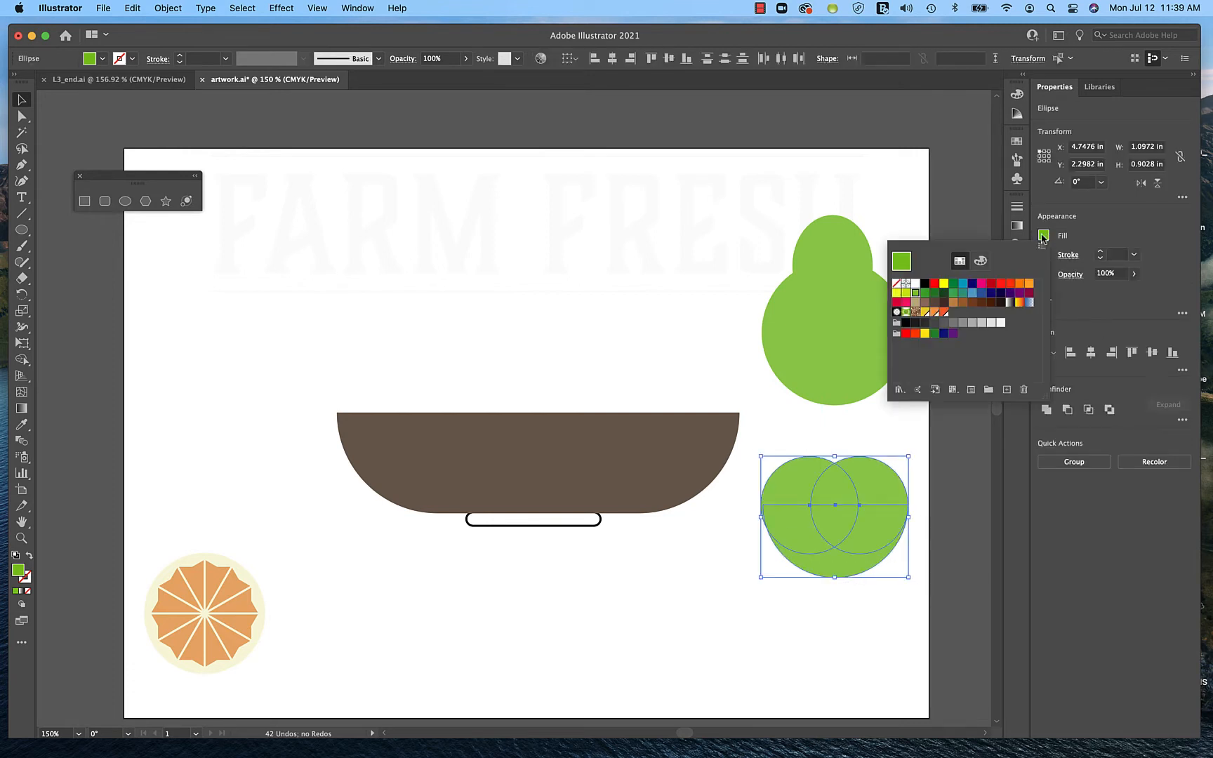
{"action": "left_click", "coordinate": [906, 302]}
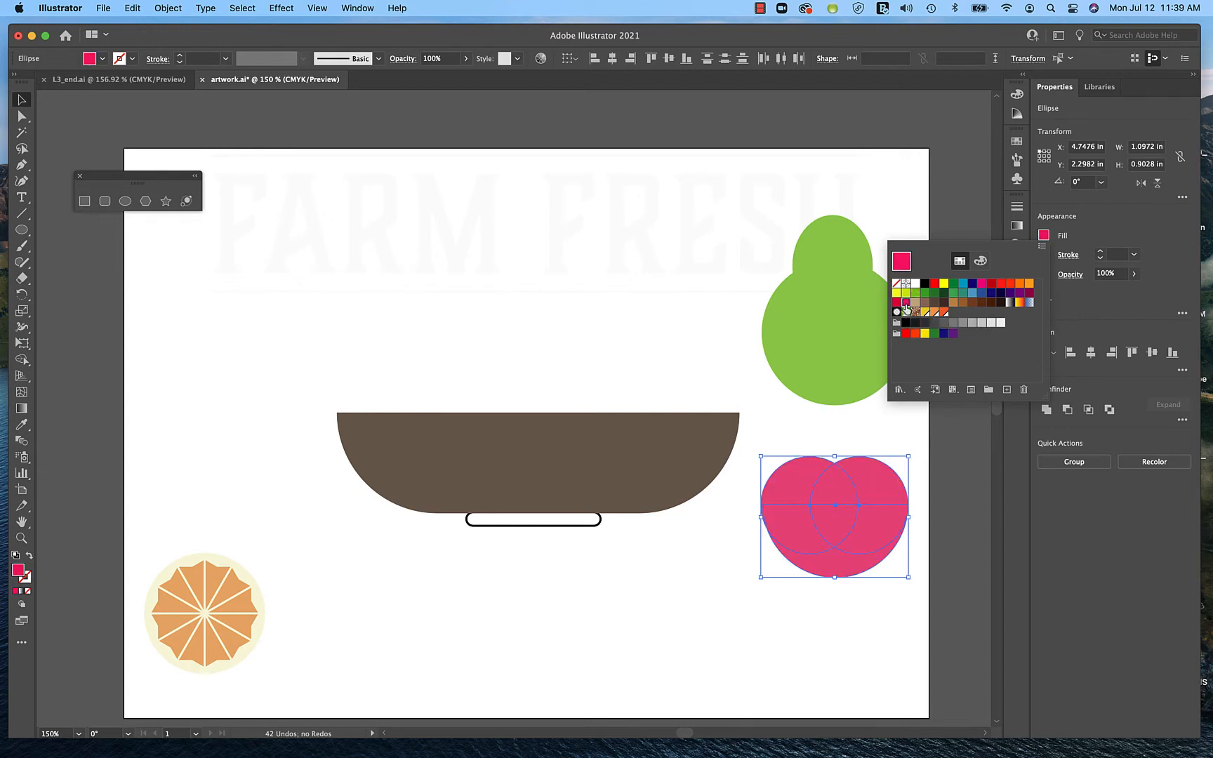
{"action": "left_click", "coordinate": [896, 304]}
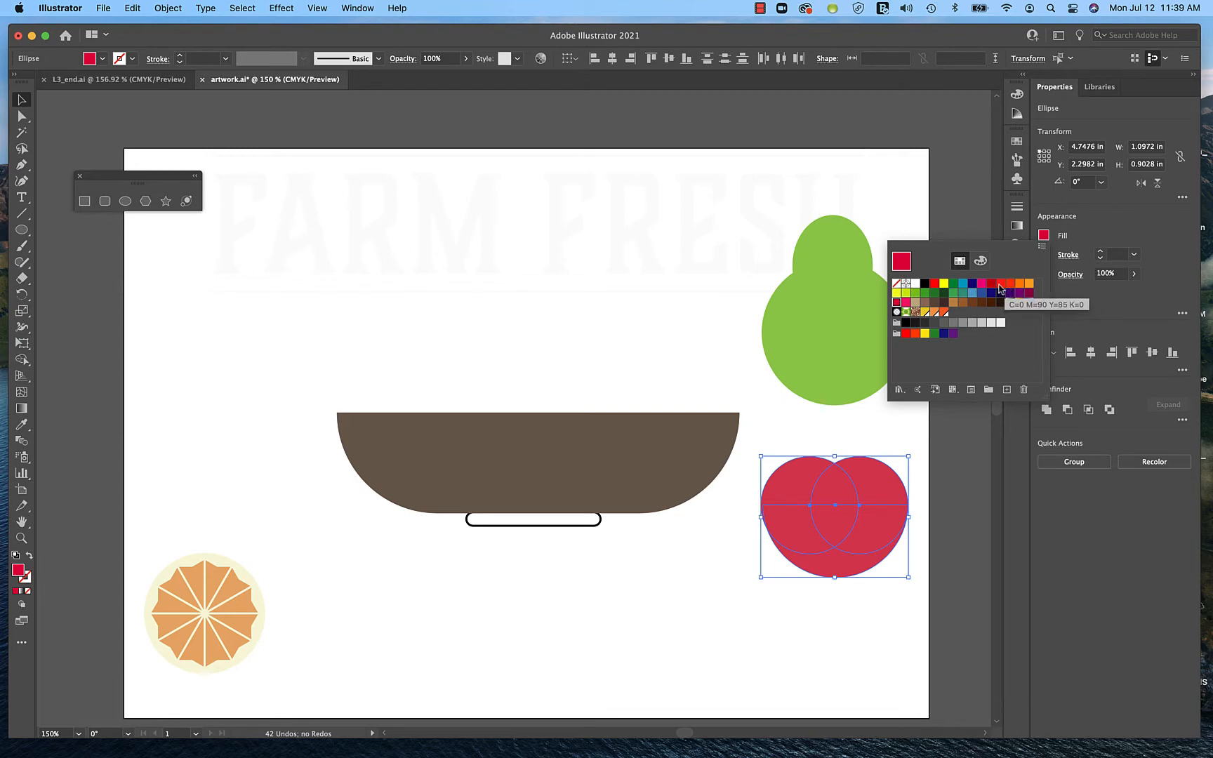
{"action": "left_click", "coordinate": [912, 438]}
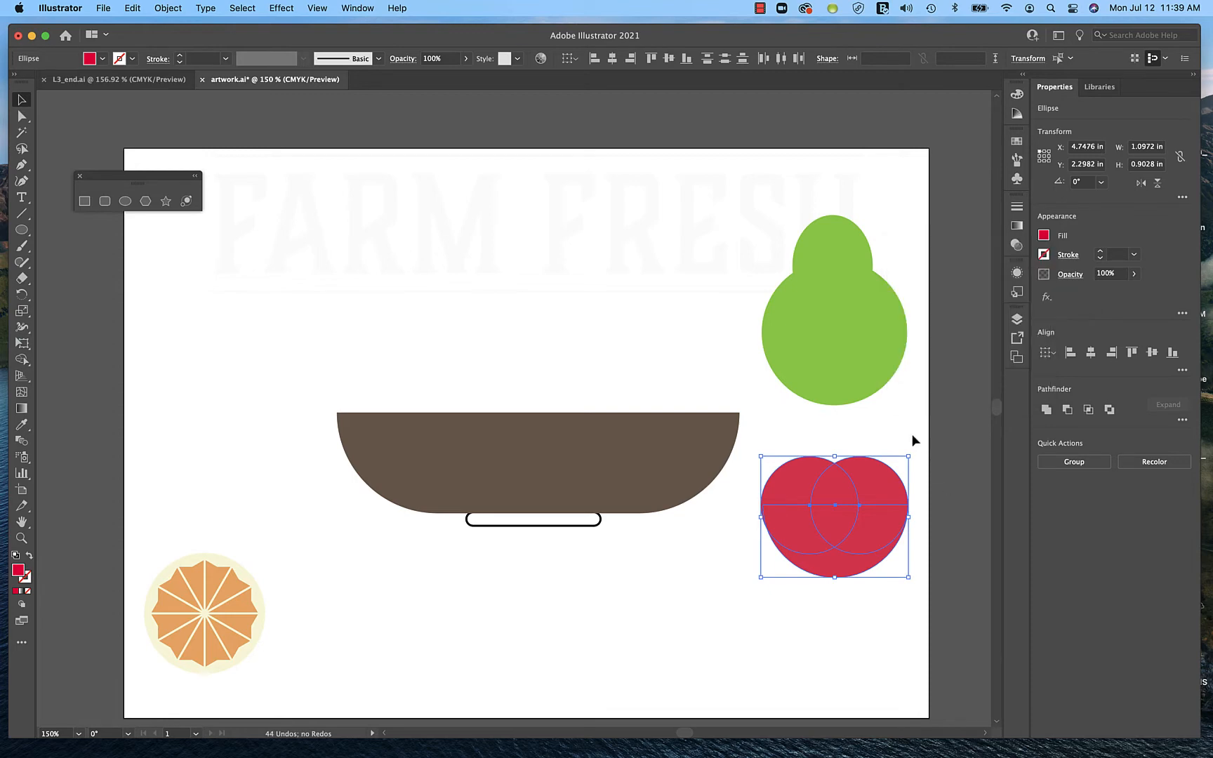
{"action": "left_click", "coordinate": [909, 601]}
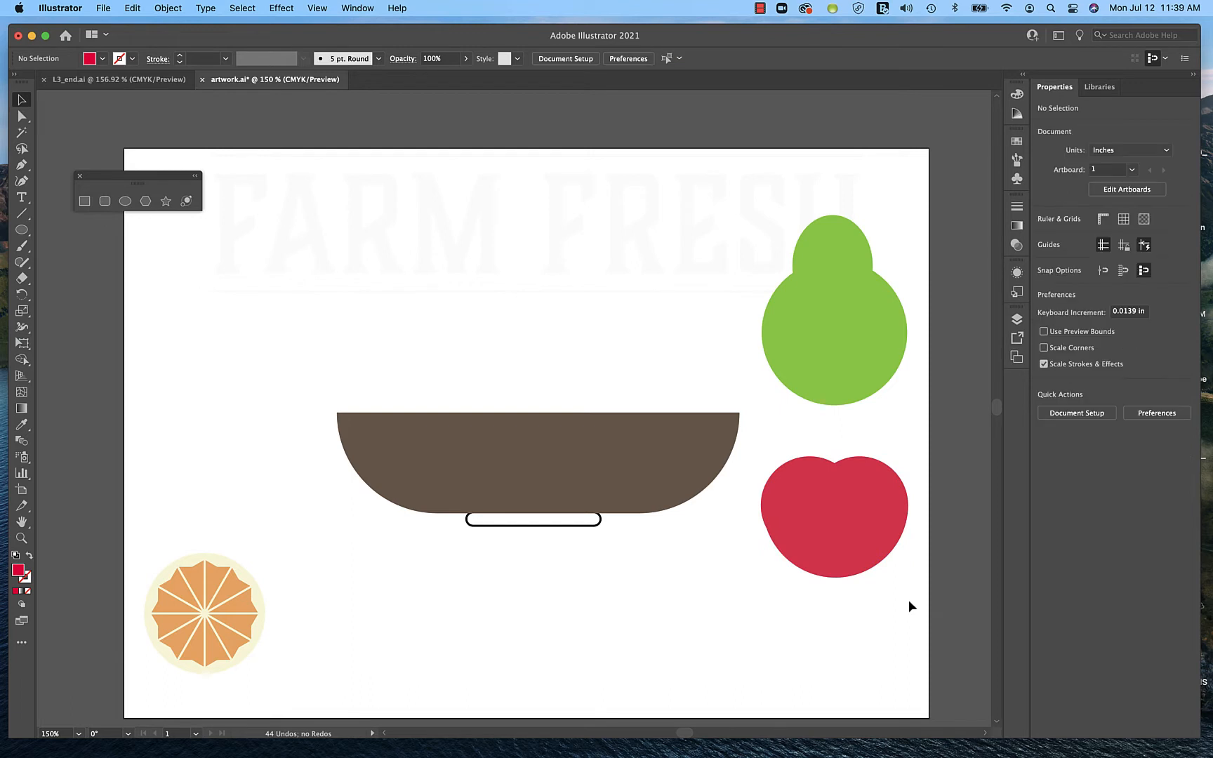
Nudge the red half circle 0.0139 in to the left under the two circles and leave it selected.
{"action": "left_click", "coordinate": [850, 574]}
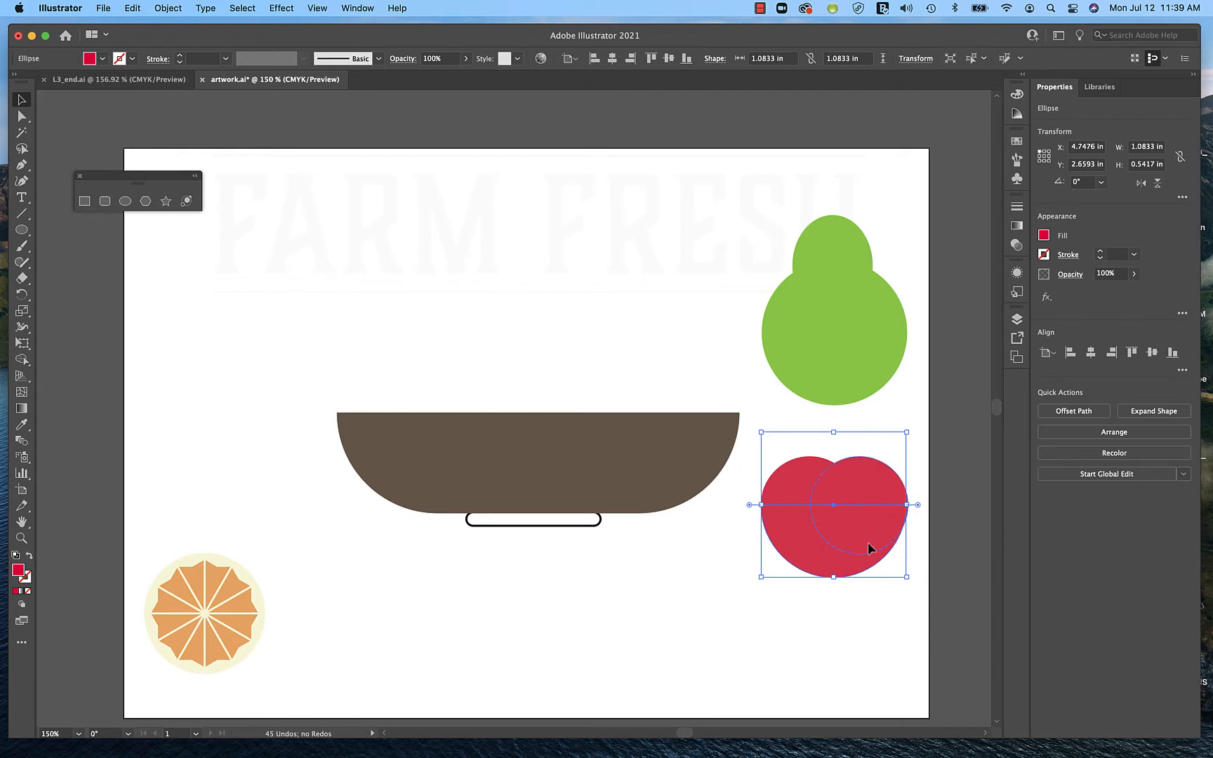
{"action": "left_click", "coordinate": [853, 632]}
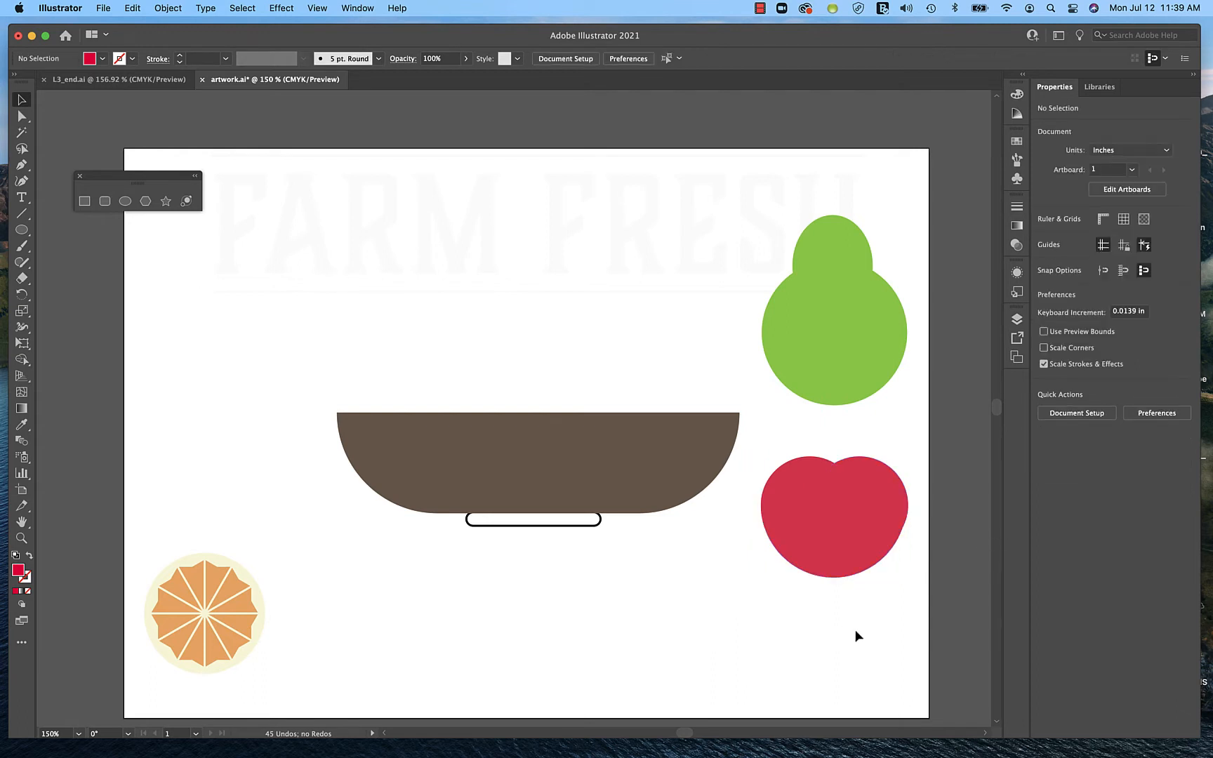
{"action": "left_click", "coordinate": [853, 574]}
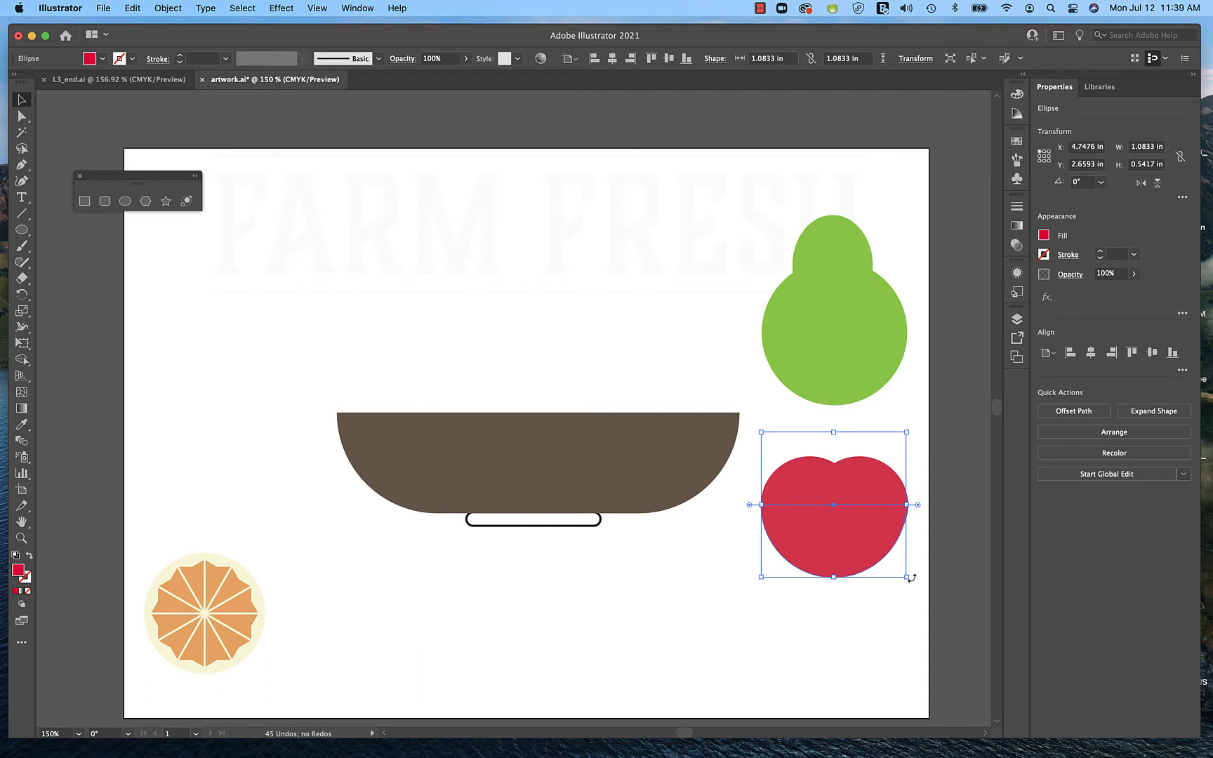
Enlarge the apple's red half circle very slightly from its corner so its edge meets the two circles, and deselect it.
{"action": "left_click_drag", "start_coordinate": [906, 577], "coordinate": [907, 579]}
{"action": "left_click", "coordinate": [894, 619]}
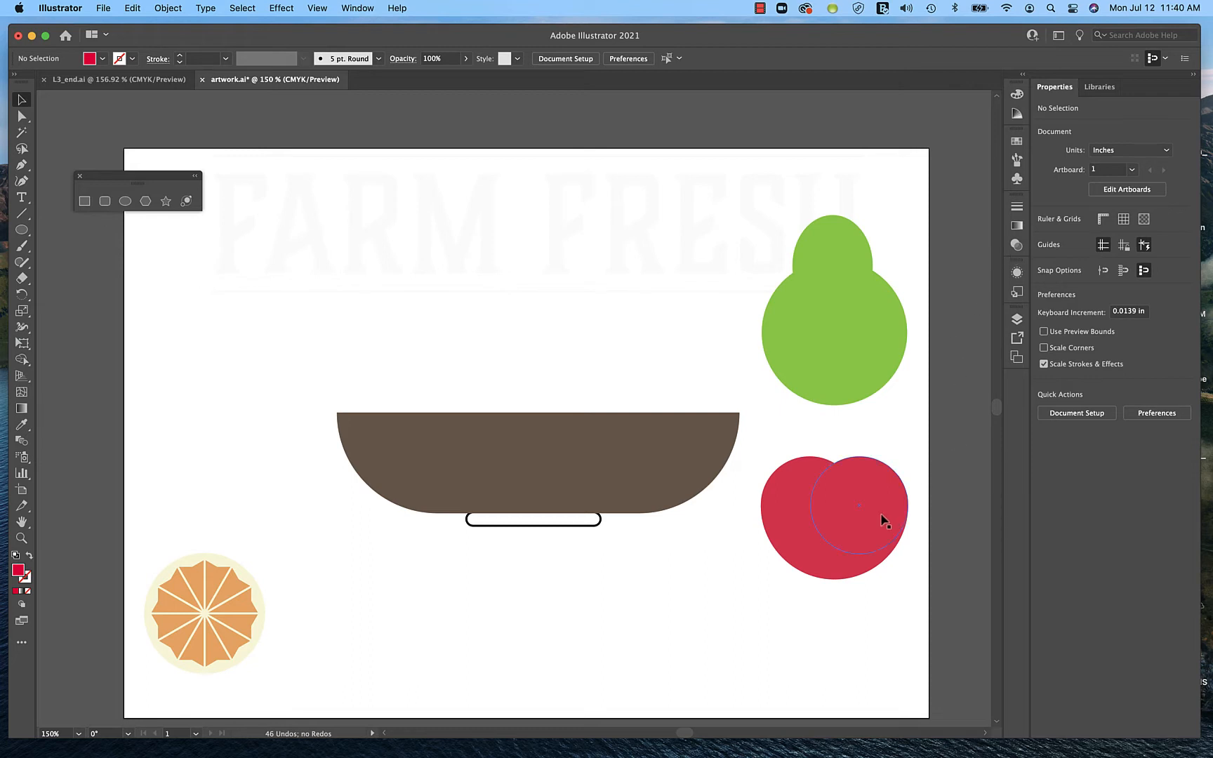
Examine the swatches and CMYK mix of the fill on one of the apple's small circles, then deselect it.
{"action": "left_click", "coordinate": [879, 487]}
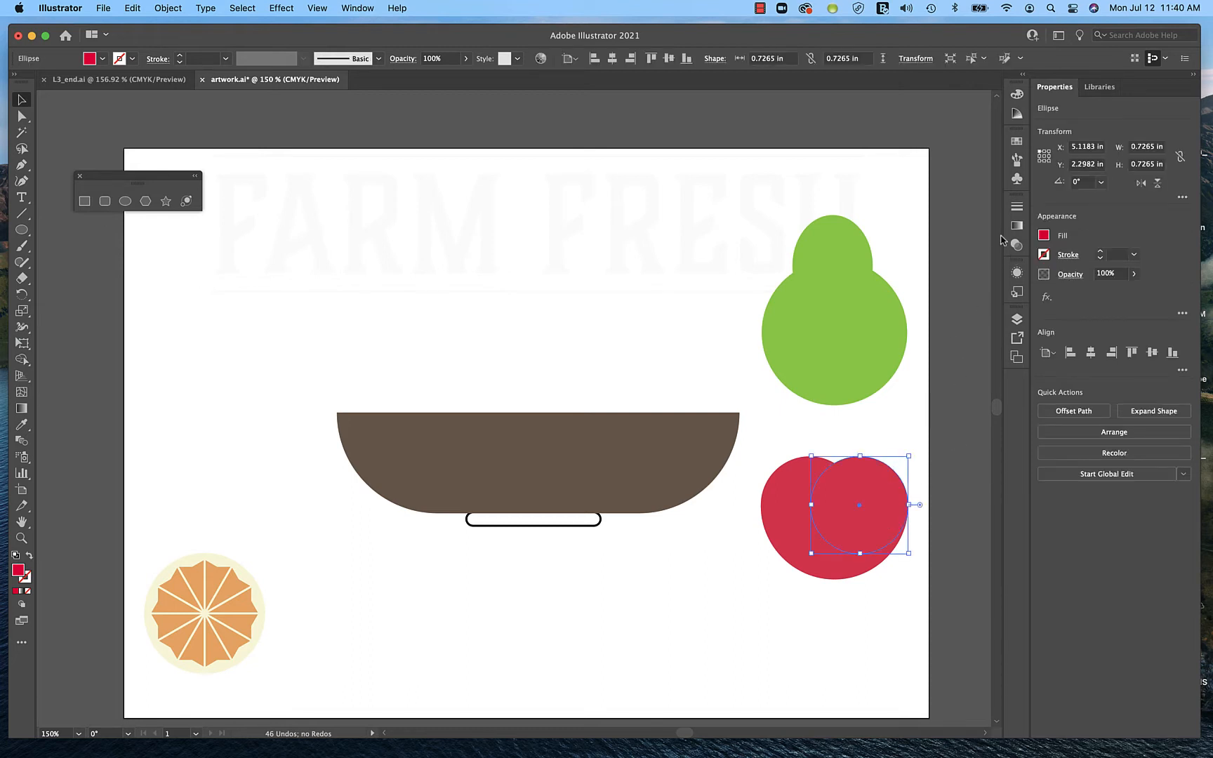
{"action": "left_click", "coordinate": [1045, 235]}
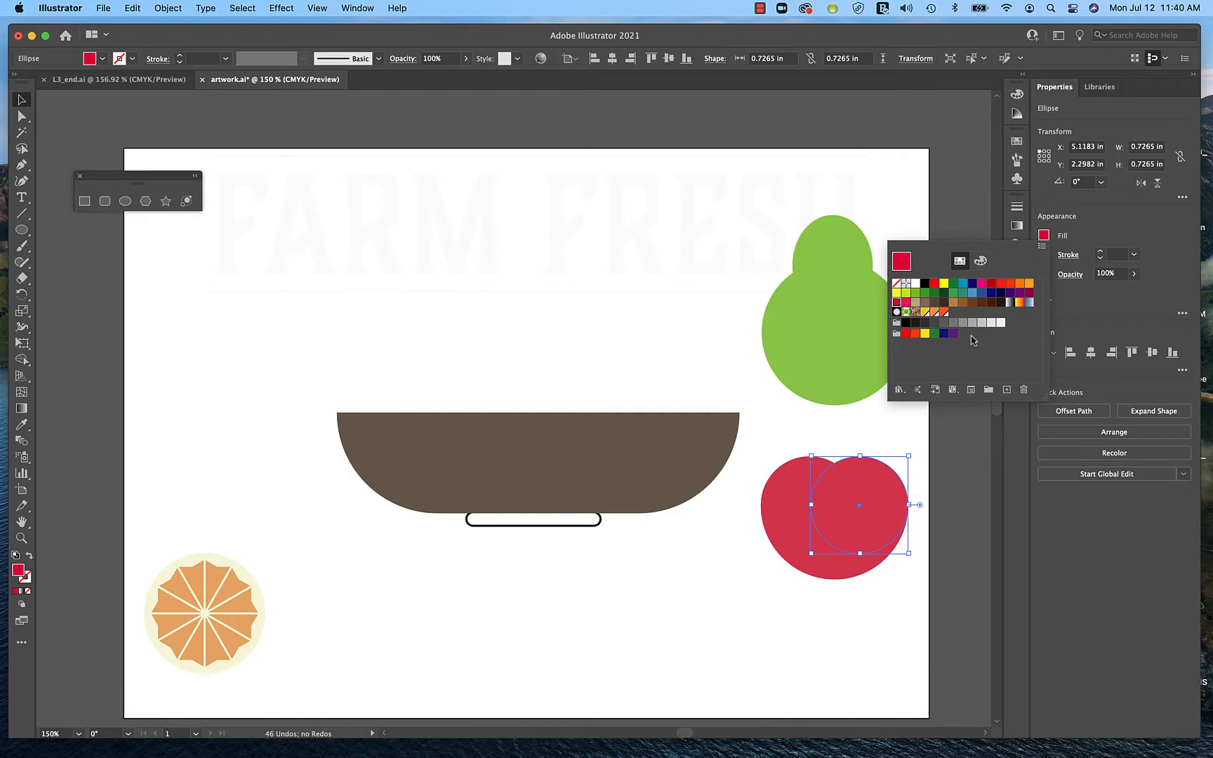
{"action": "left_click", "coordinate": [981, 260]}
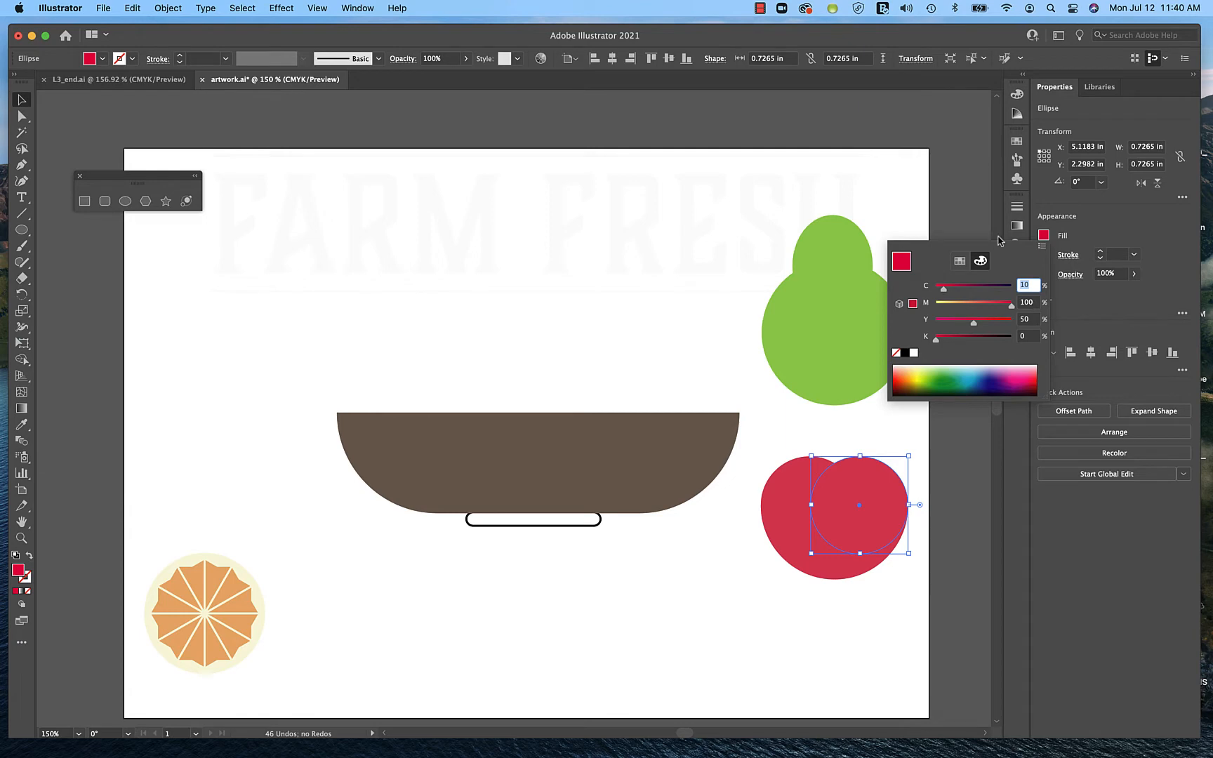
{"action": "left_click", "coordinate": [1094, 236]}
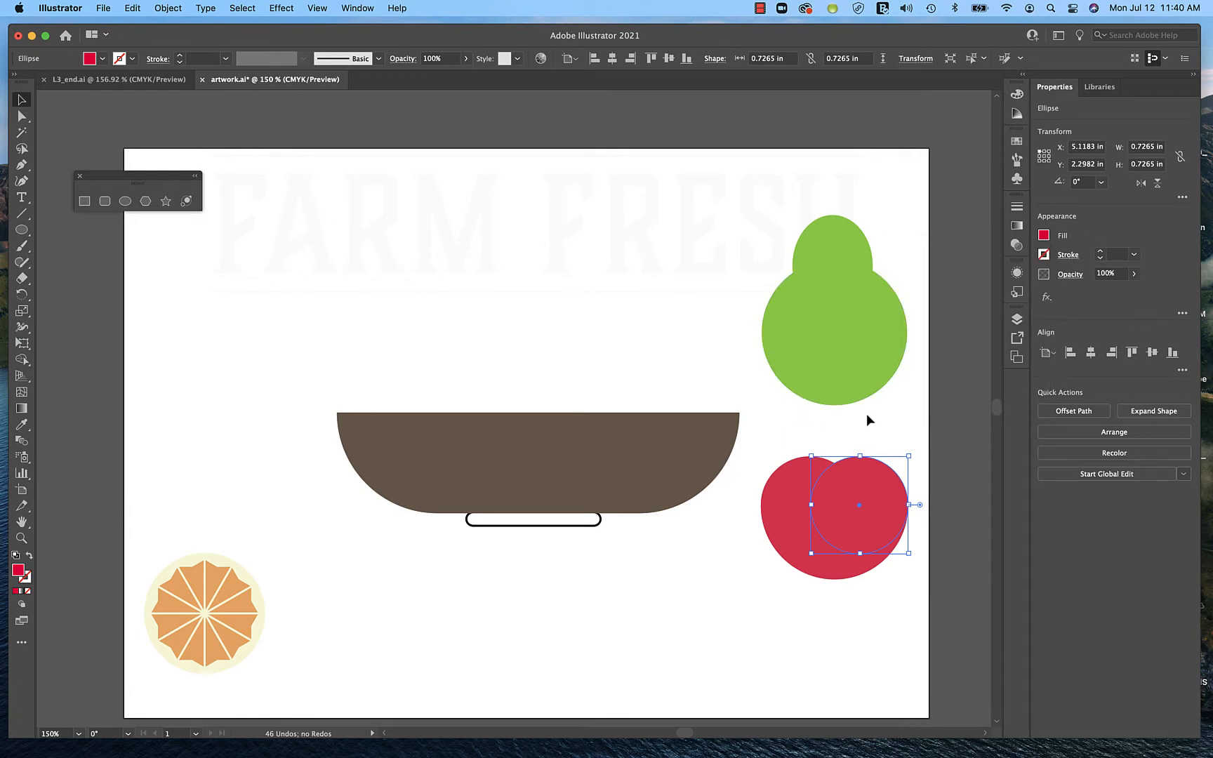
{"action": "left_click", "coordinate": [862, 434]}
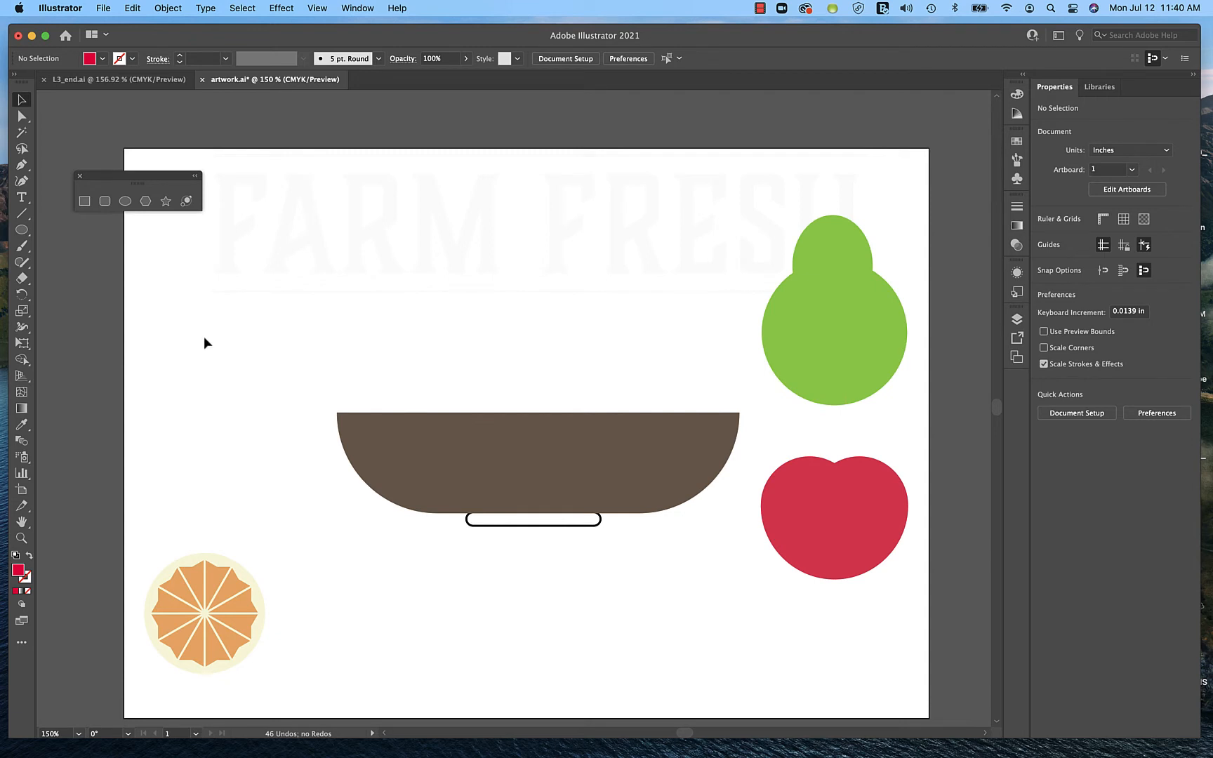
Draw a red polygon above the orange, trying fewer sides before finishing it as an upright hexagon about 0.83 by 0.72 in.
{"action": "left_click", "coordinate": [144, 203]}
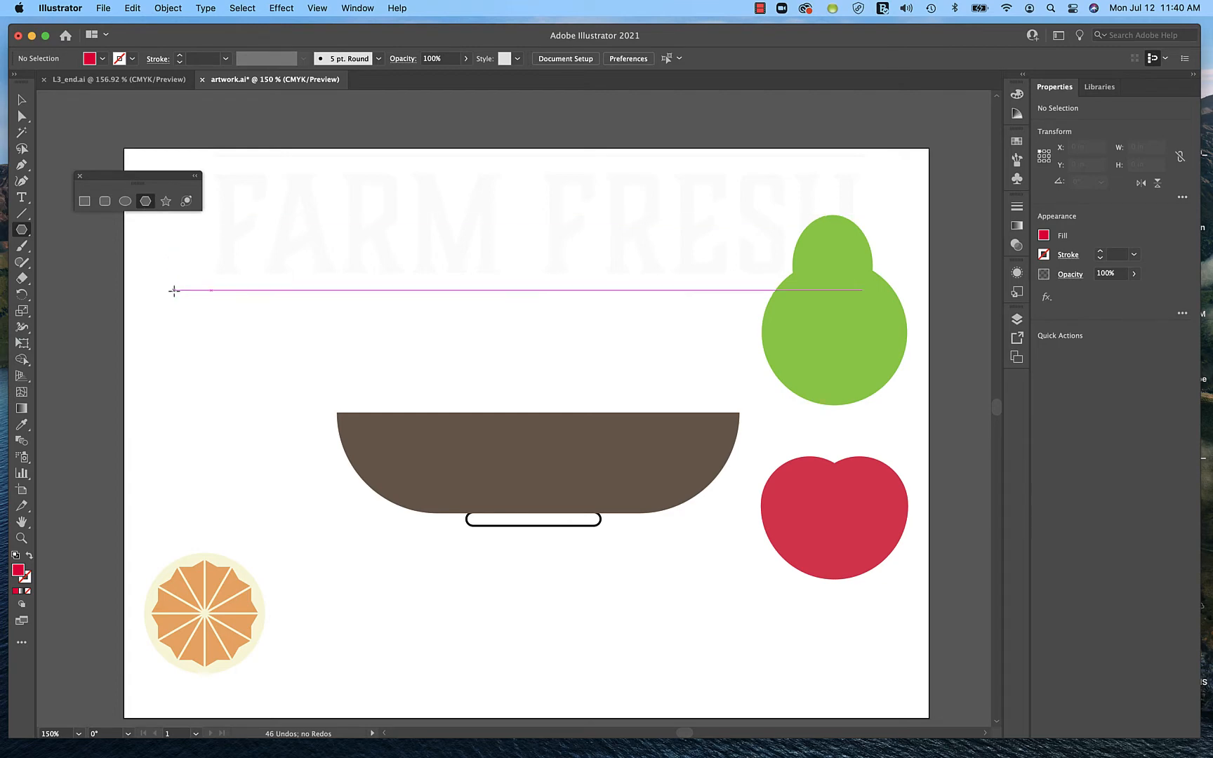
{"action": "left_click_drag", "start_coordinate": [174, 290], "coordinate": [196, 338]}
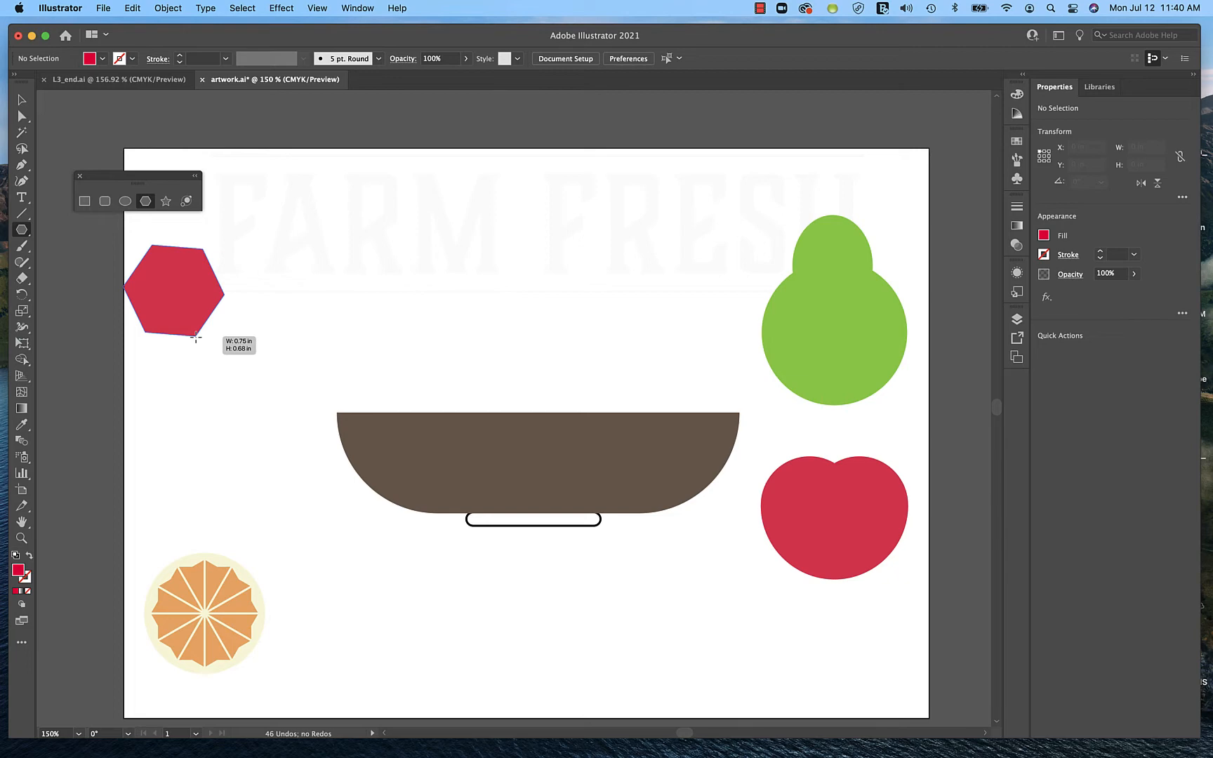
{"action": "key", "text": "Down"}
{"action": "mouse_move", "coordinate": [195, 338]}
{"action": "left_mouse_down"}
{"action": "mouse_move", "coordinate": [217, 320]}
{"action": "mouse_move", "coordinate": [205, 334]}
{"action": "left_mouse_up"}
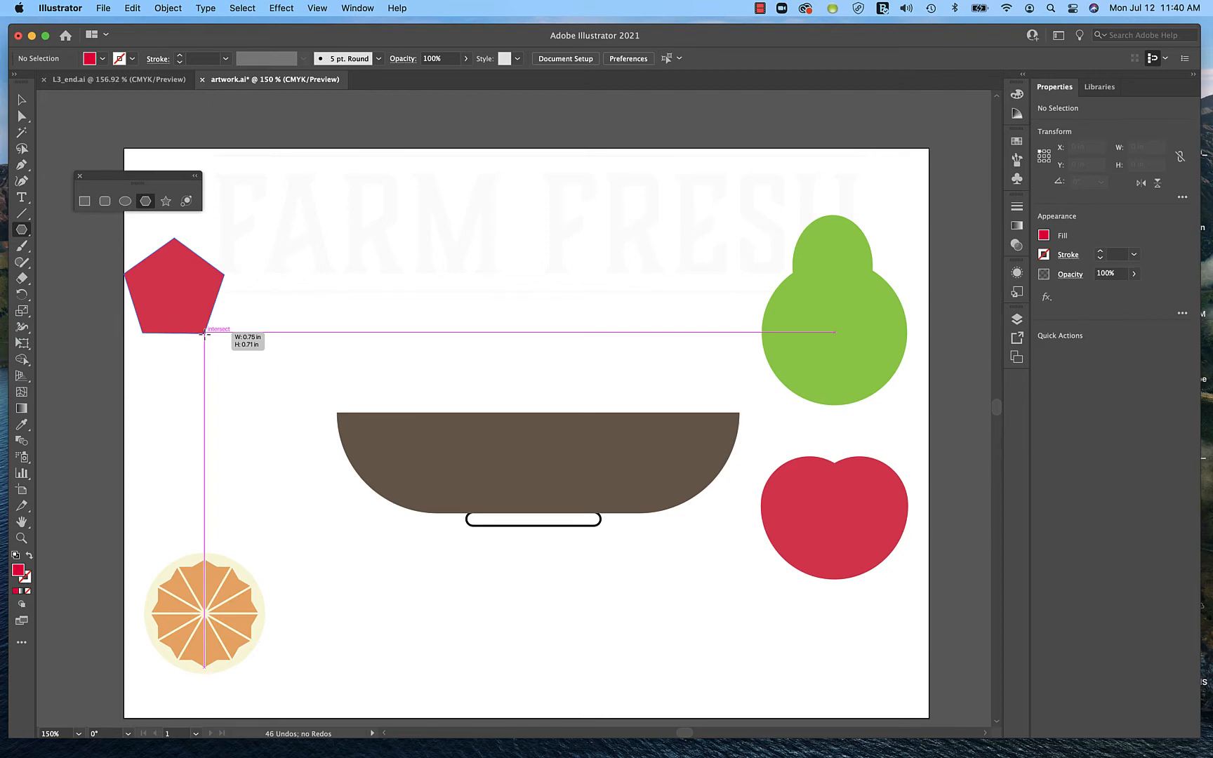
{"action": "left_click_drag", "start_coordinate": [204, 334], "coordinate": [210, 333]}
{"action": "key", "text": "Down"}
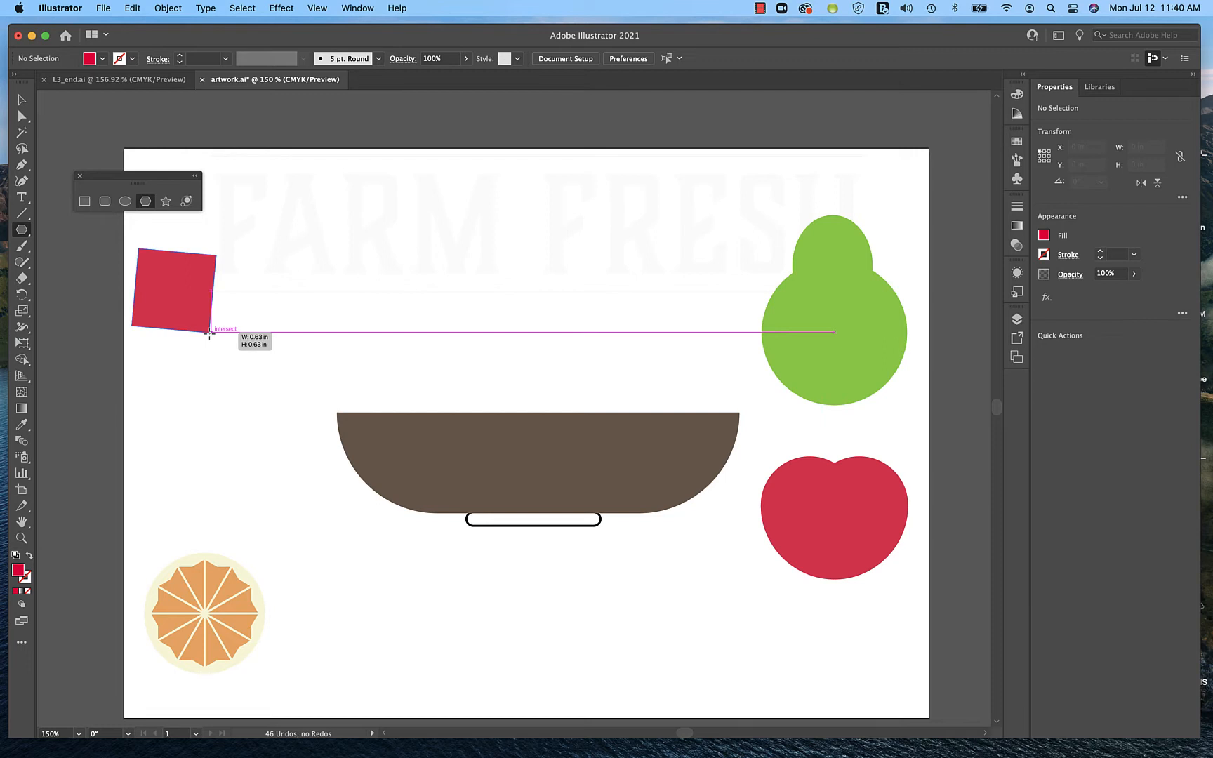
{"action": "left_click_drag", "start_coordinate": [209, 334], "coordinate": [210, 332]}
{"action": "key", "text": "Down"}
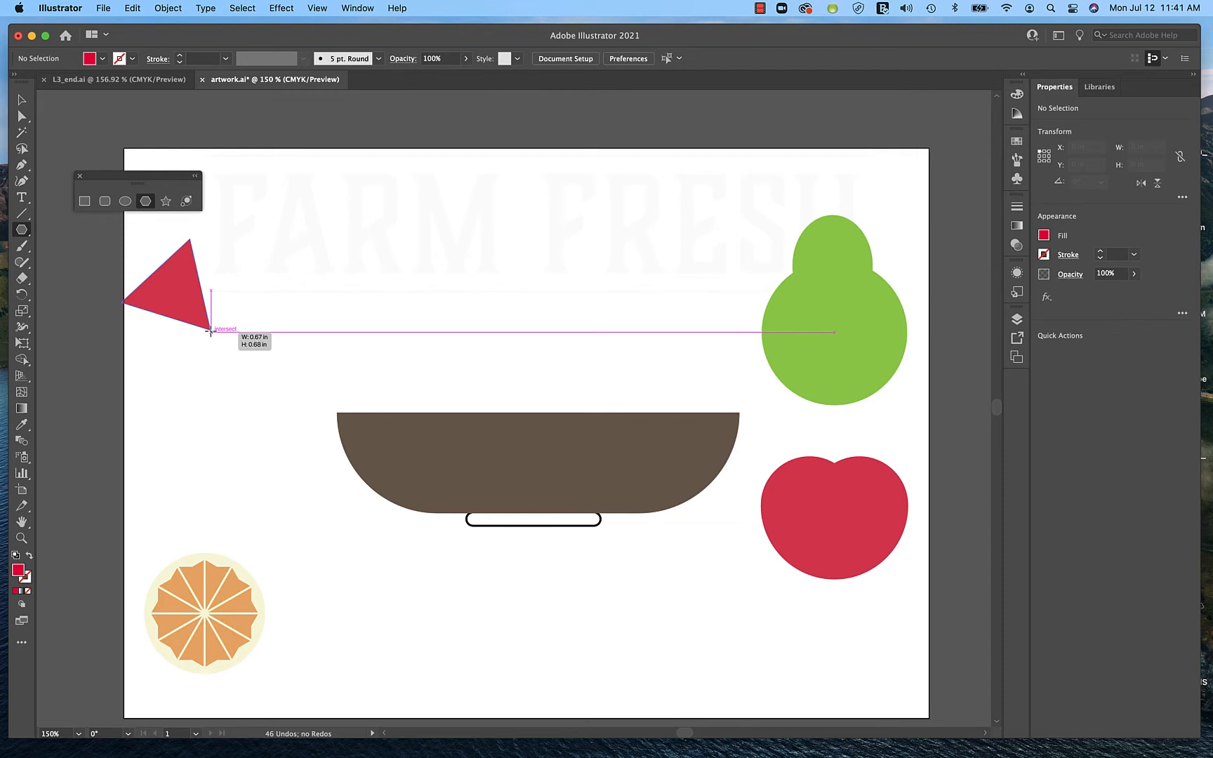
{"action": "key", "text": "Up"}
{"action": "left_click_drag", "start_coordinate": [210, 332], "coordinate": [222, 319]}
{"action": "key", "text": "Up"}
{"action": "key", "text": "Up"}
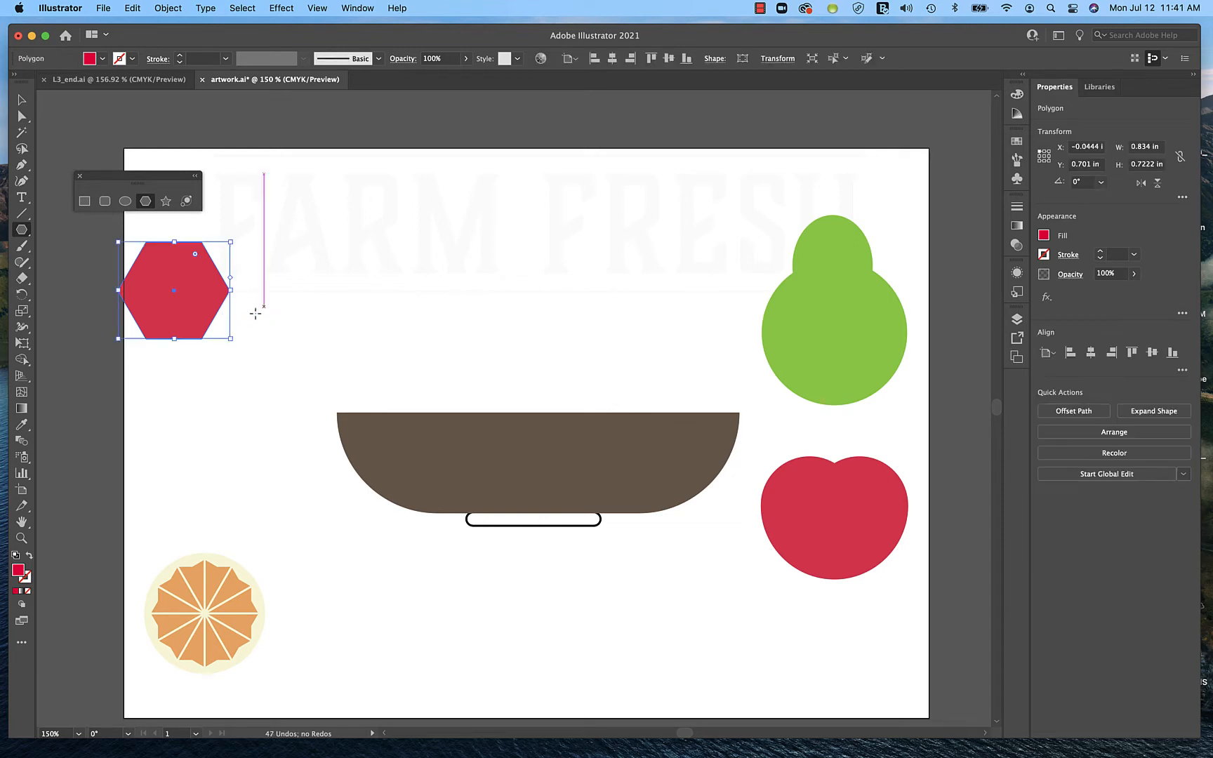
Link the hexagon's width and height proportions and move it about 0.89 in right and 0.19 in down.
{"action": "left_click", "coordinate": [1179, 156]}
{"action": "left_click", "coordinate": [22, 101]}
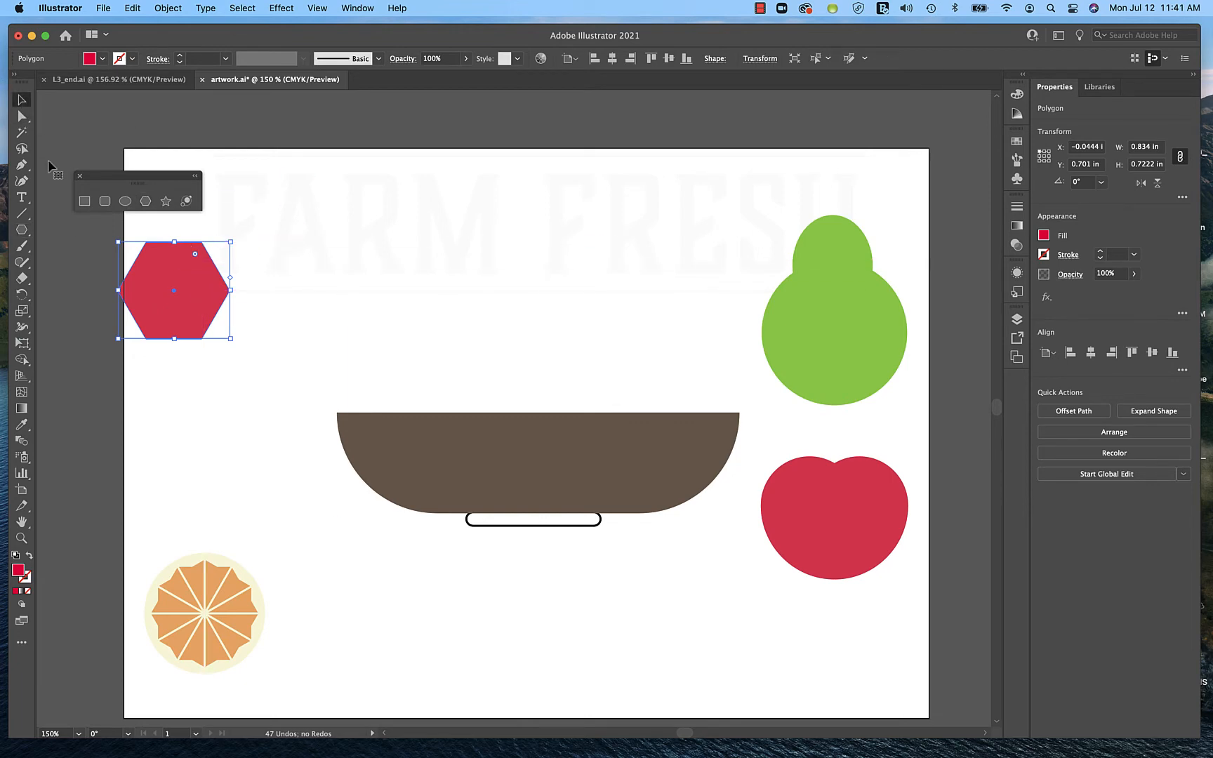
{"action": "left_click_drag", "start_coordinate": [186, 302], "coordinate": [306, 328]}
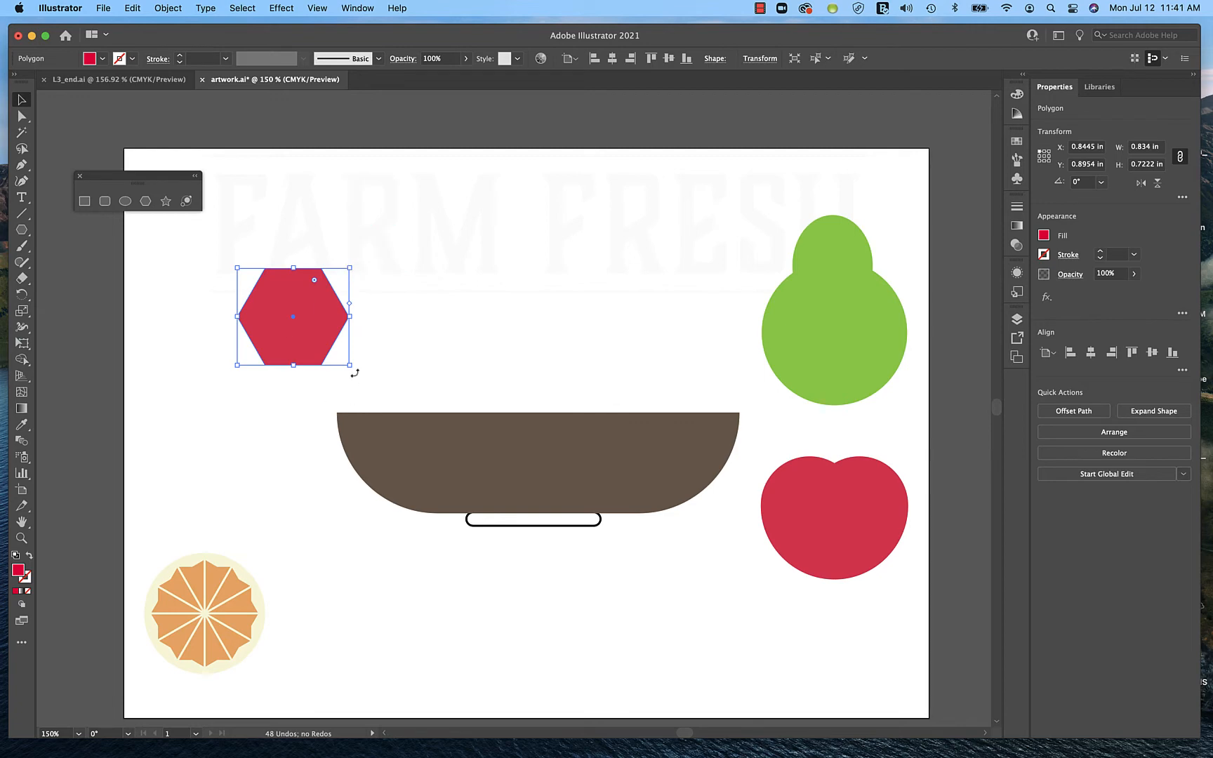
Try rotating the red hexagon, undo the rotation, and keep the hexagon selected.
{"action": "left_click_drag", "start_coordinate": [353, 372], "coordinate": [331, 401]}
{"action": "left_click_drag", "start_coordinate": [357, 383], "coordinate": [356, 371]}
{"action": "key", "text": "super+z"}
{"action": "key", "text": "super"}
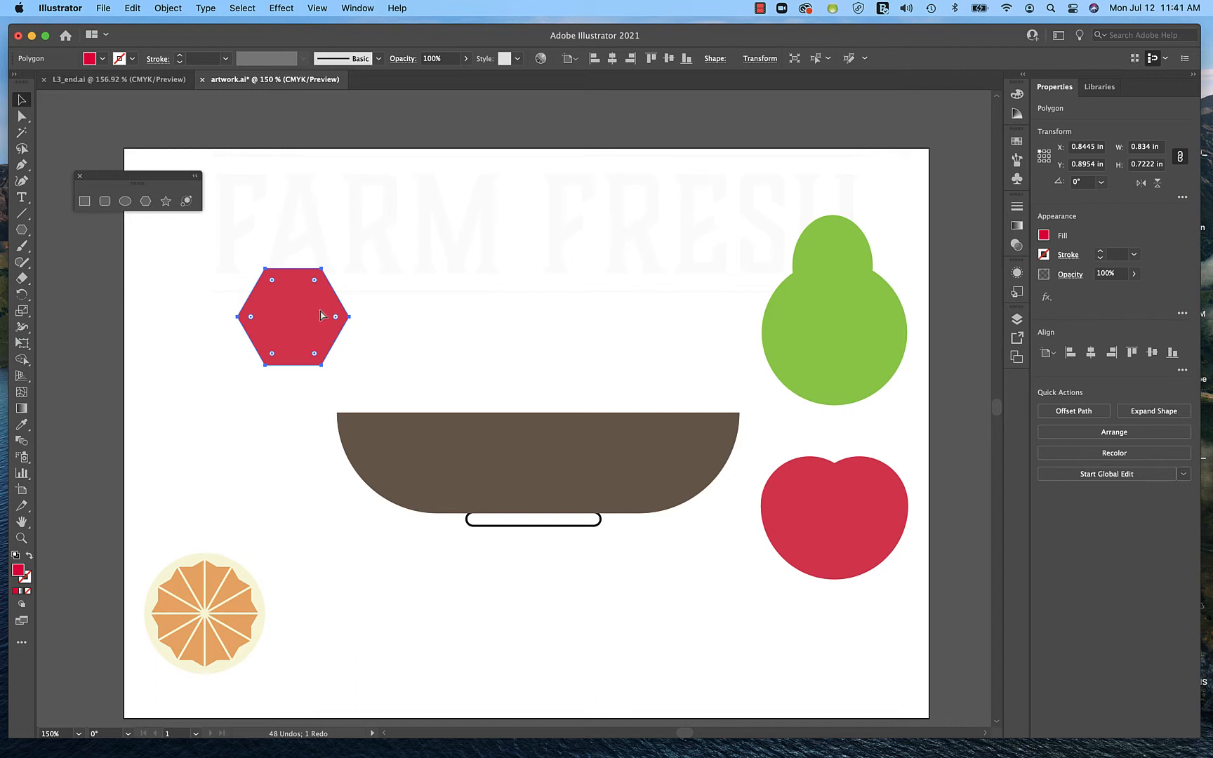
{"action": "left_click", "coordinate": [322, 316]}
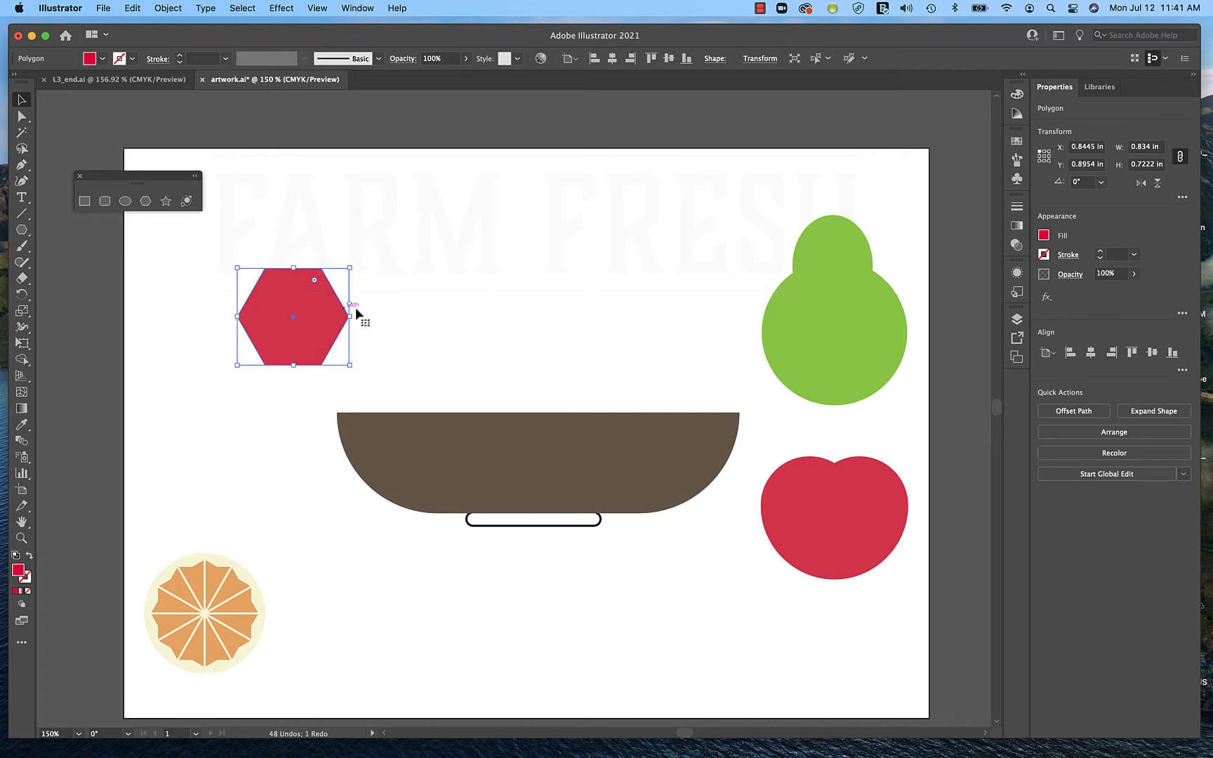
Try rounding the hexagon's corners and rotating it by about 32°, undoing each change.
{"action": "left_click_drag", "start_coordinate": [314, 279], "coordinate": [312, 291]}
{"action": "key", "text": "super+z"}
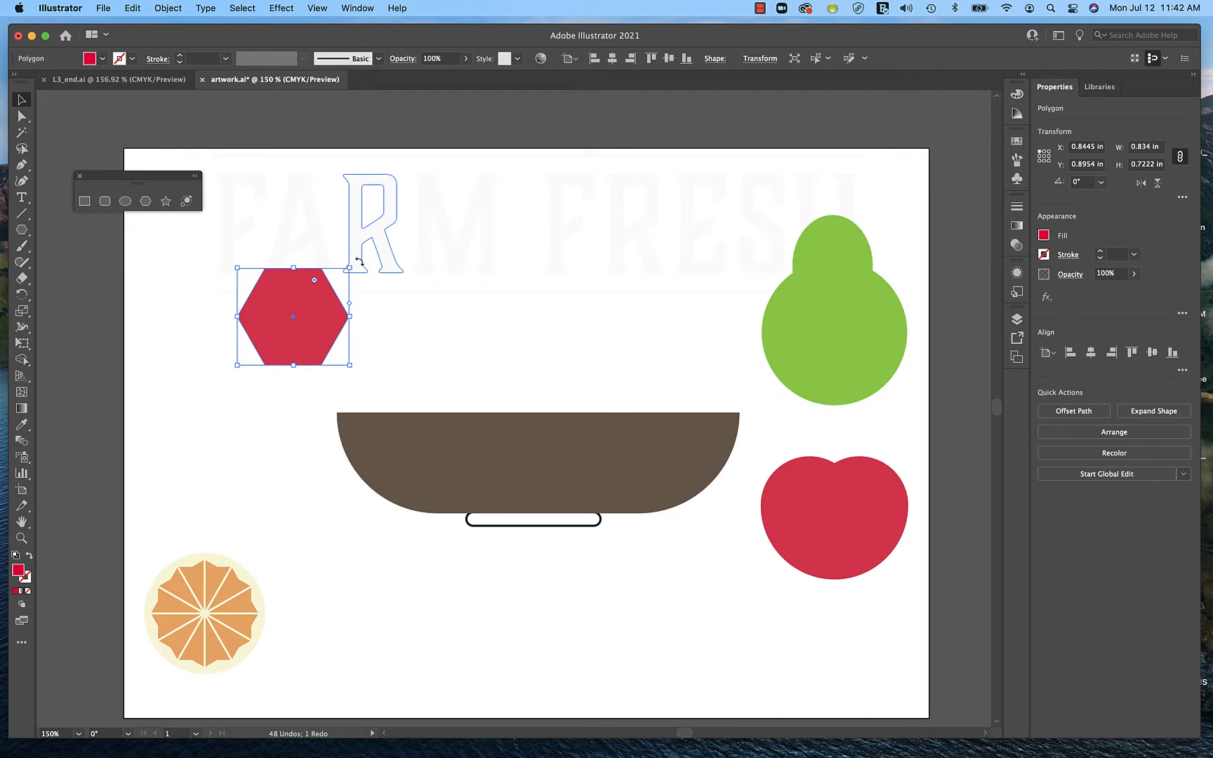
{"action": "left_click_drag", "start_coordinate": [352, 263], "coordinate": [379, 302]}
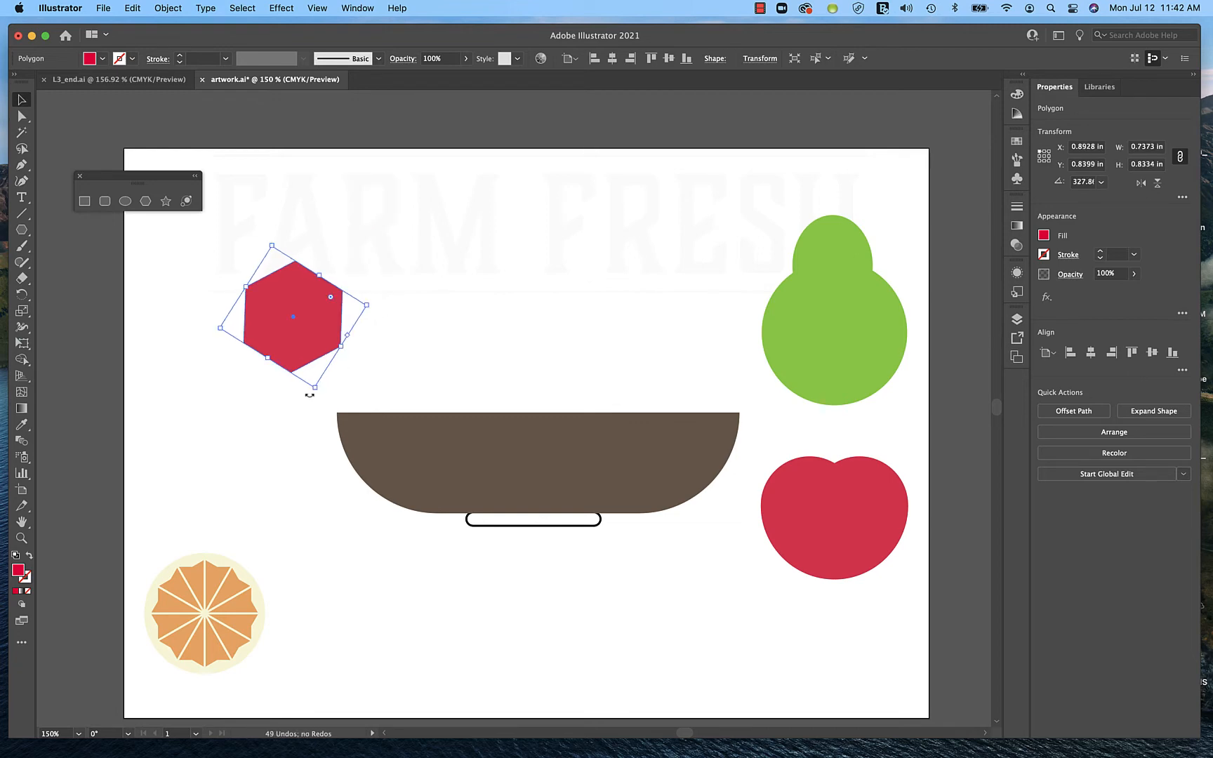
{"action": "key", "text": "super+z"}
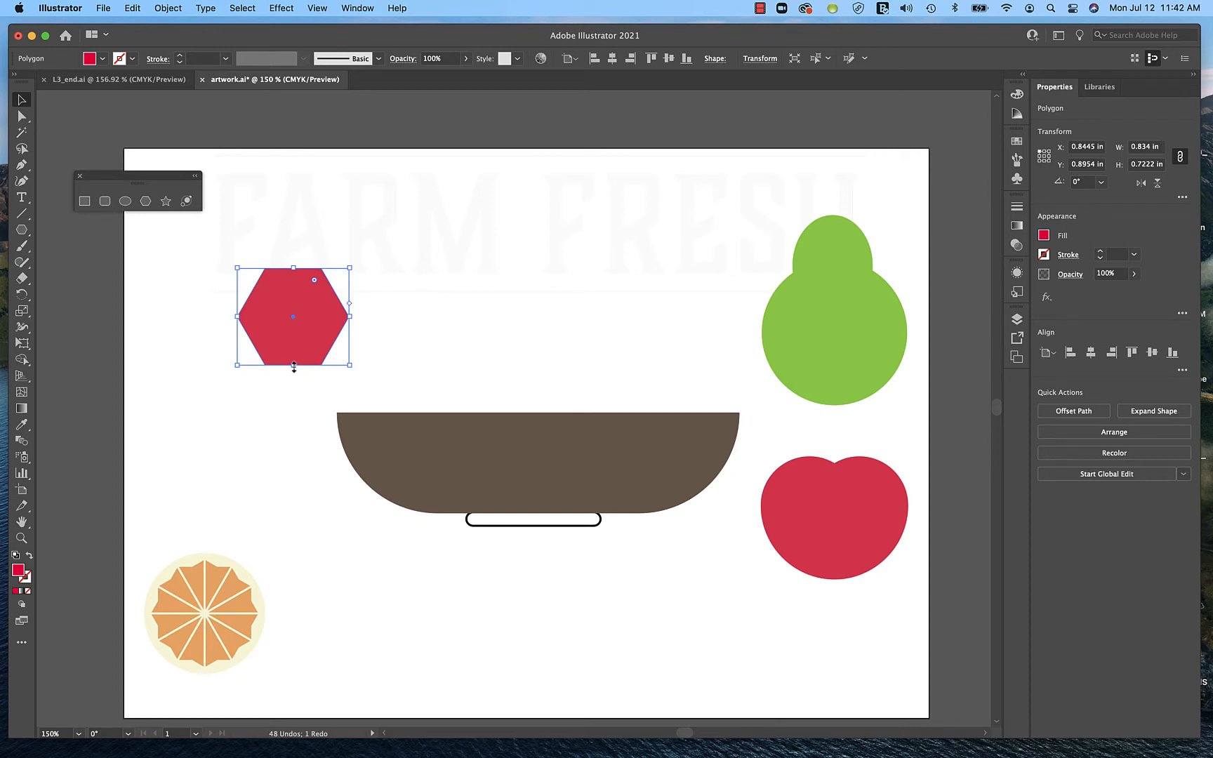
Flatten the hexagon to about 0.44 in high and rotate it to 270° so it stands upright.
{"action": "left_click_drag", "start_coordinate": [293, 365], "coordinate": [297, 330]}
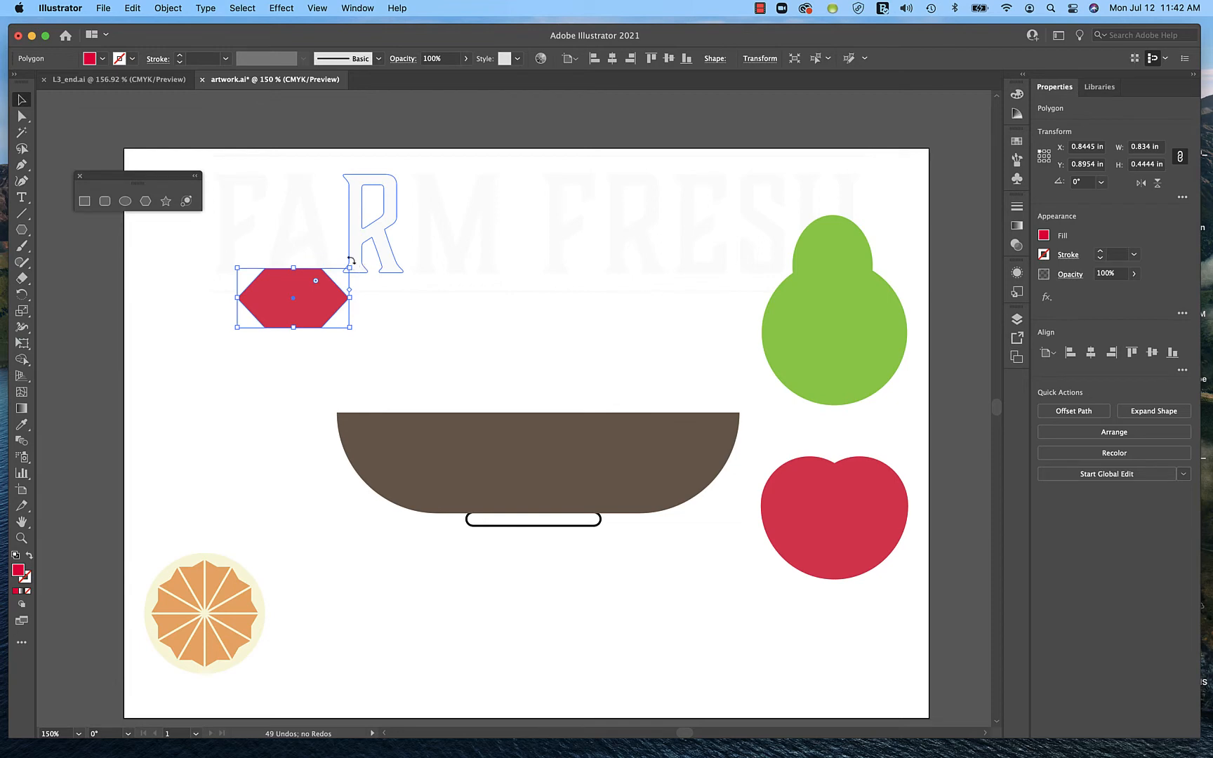
{"action": "left_click_drag", "start_coordinate": [348, 264], "coordinate": [338, 379]}
Try rounding the upright hexagon's corners, undo it, and view the polygon's transform options.
{"action": "key", "text": "a"}
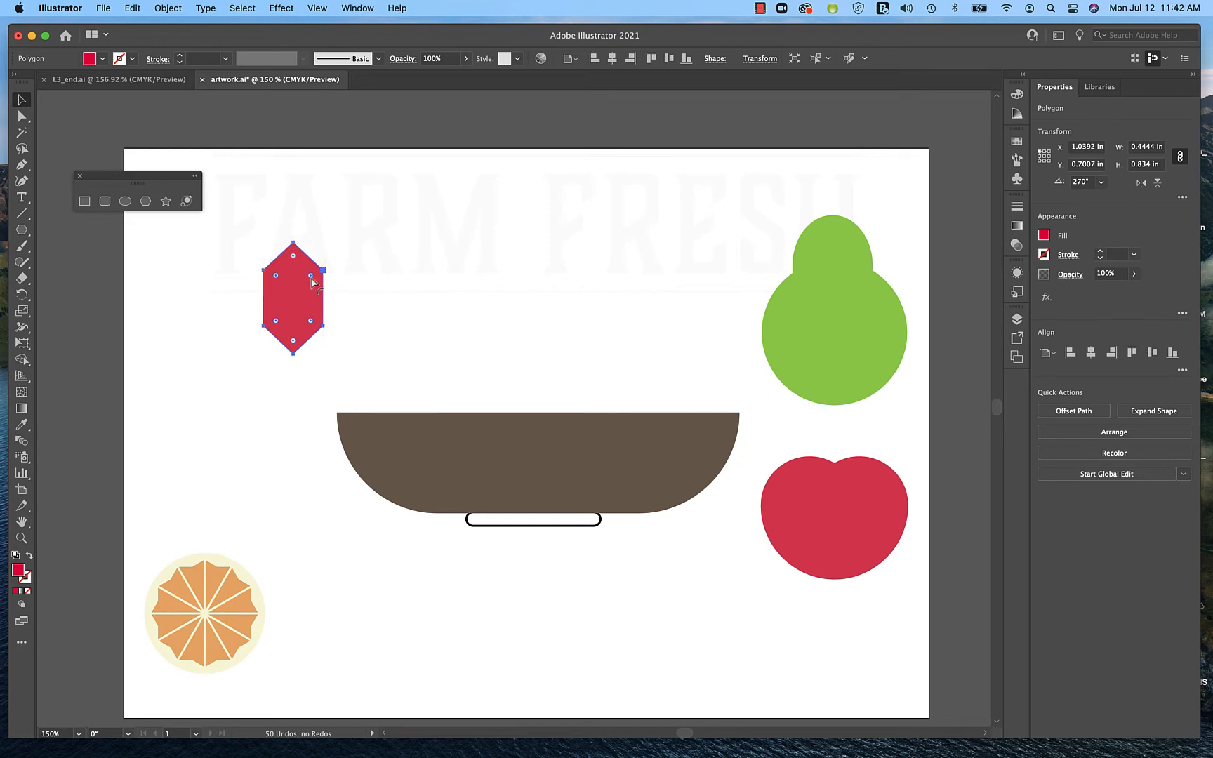
{"action": "left_click_drag", "start_coordinate": [311, 276], "coordinate": [305, 303]}
{"action": "key", "text": "super+z"}
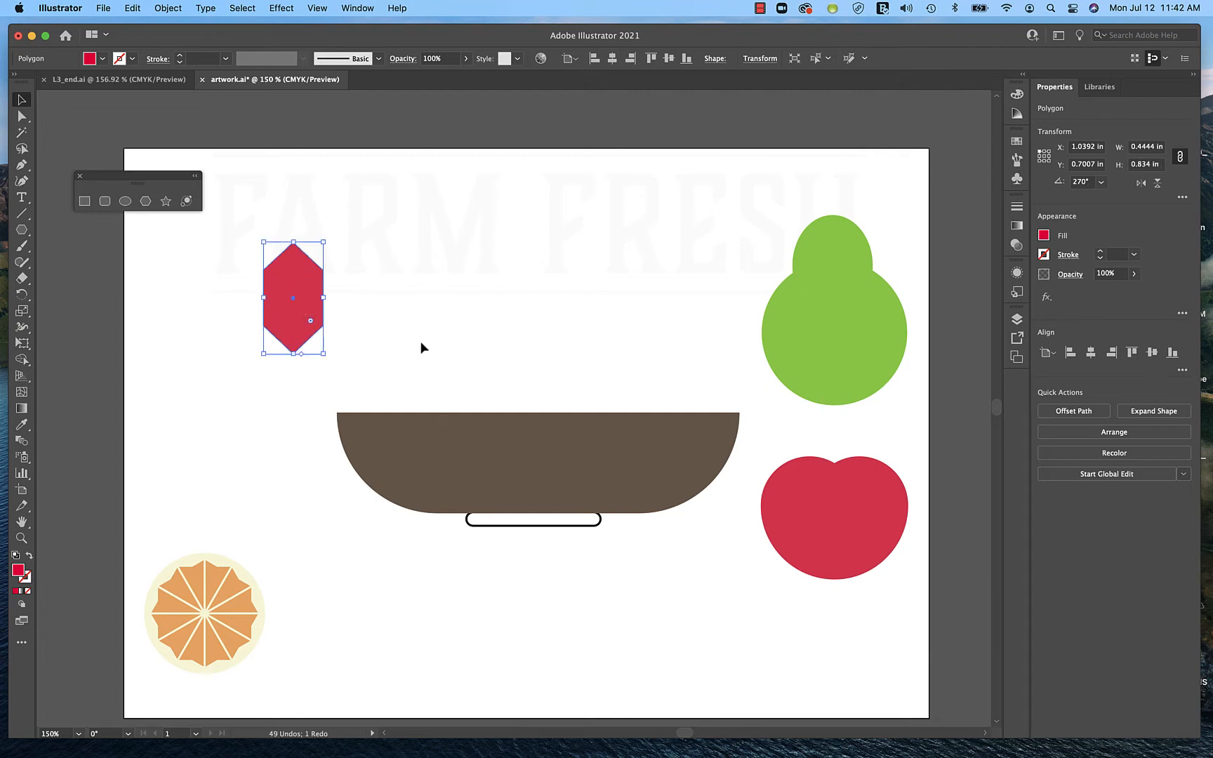
{"action": "left_click", "coordinate": [1182, 198]}
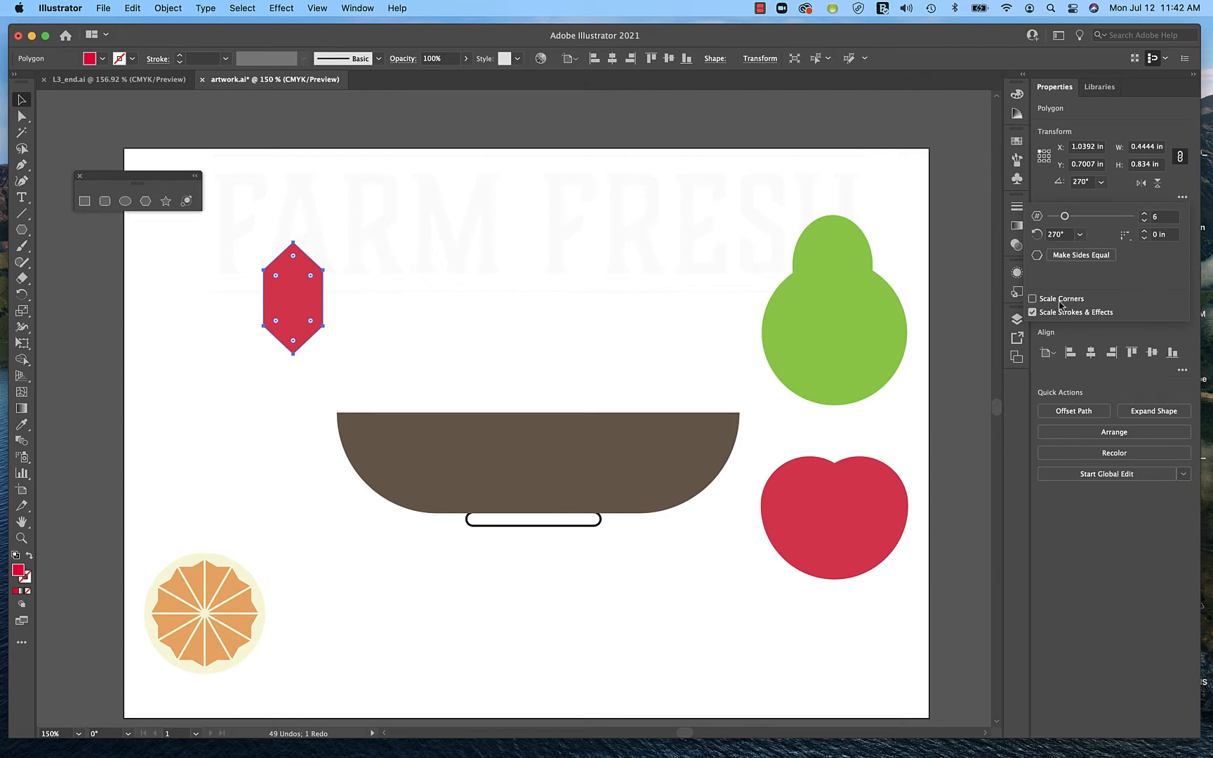
{"action": "left_click", "coordinate": [312, 278]}
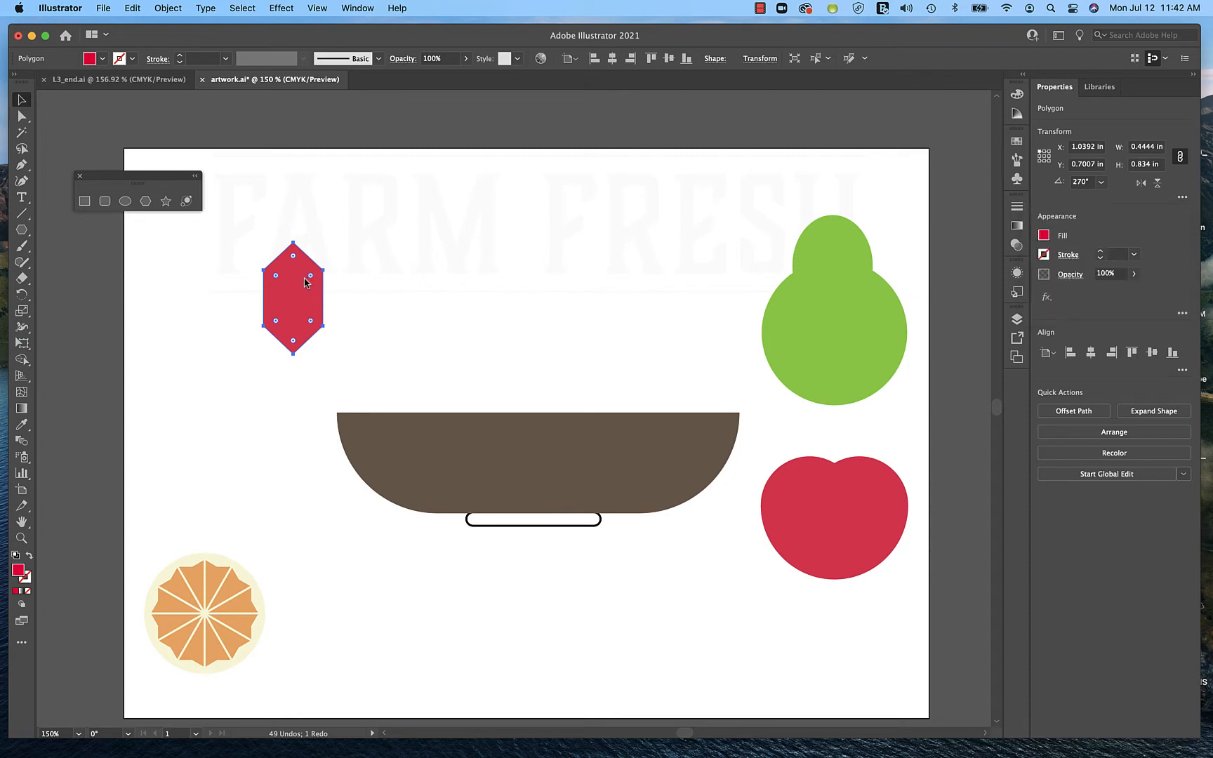
Try a slight corner rounding on the hexagon, undo it, recheck the polygon's transform options, and deselect the shape.
{"action": "left_click_drag", "start_coordinate": [311, 275], "coordinate": [309, 282]}
{"action": "key", "text": "super+z"}
{"action": "key", "text": "super+shift+z"}
{"action": "key", "text": "super+z"}
{"action": "left_click", "coordinate": [1182, 198]}
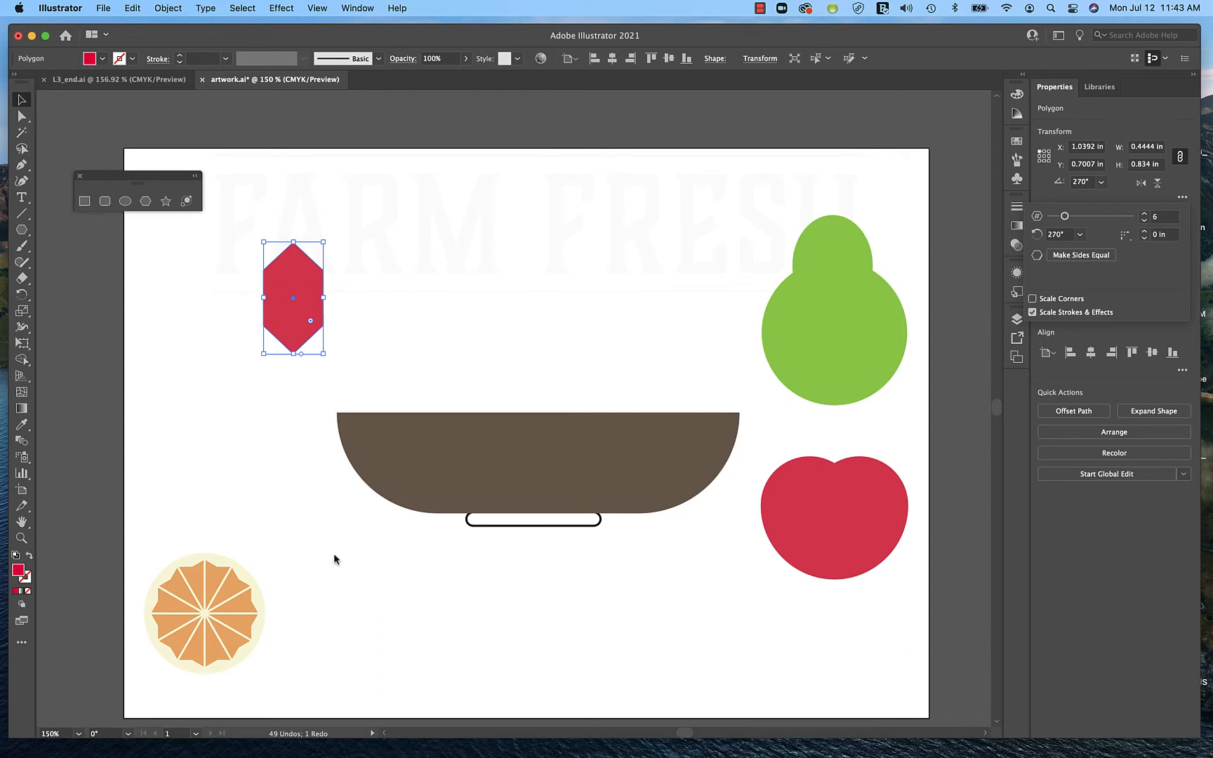
{"action": "left_click", "coordinate": [374, 565]}
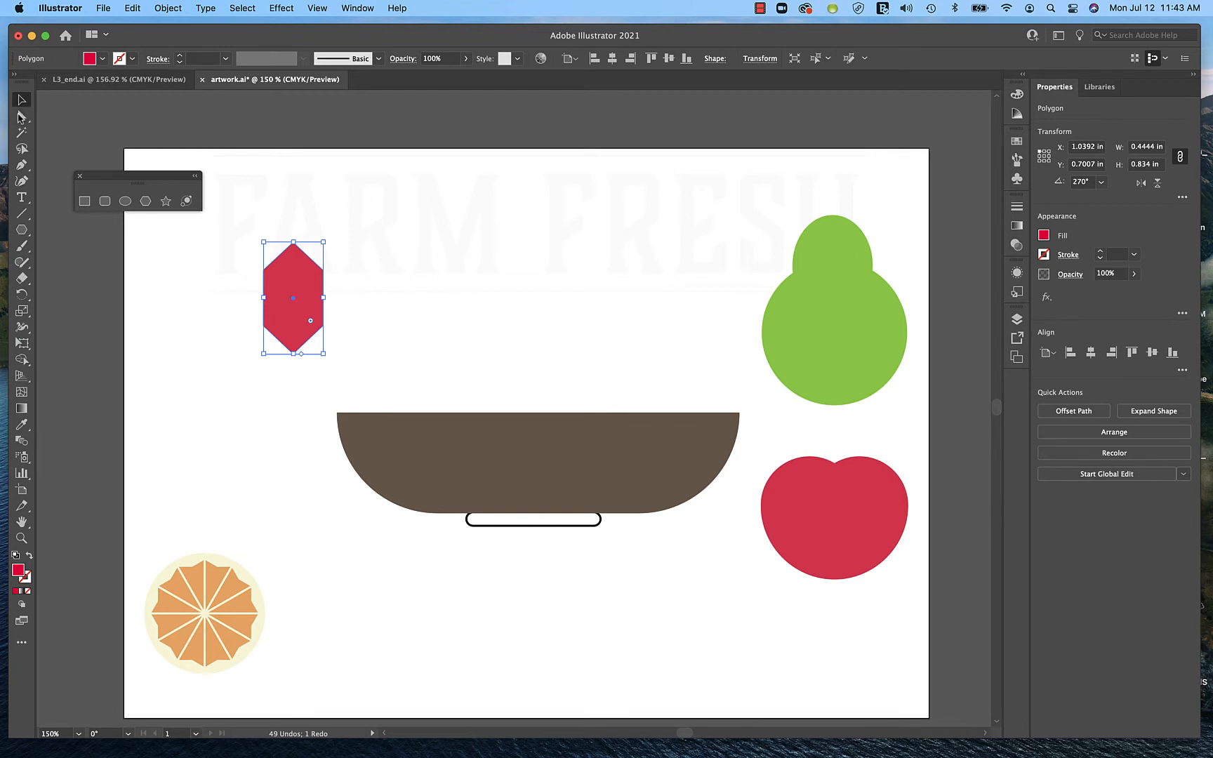
{"action": "left_click", "coordinate": [173, 336]}
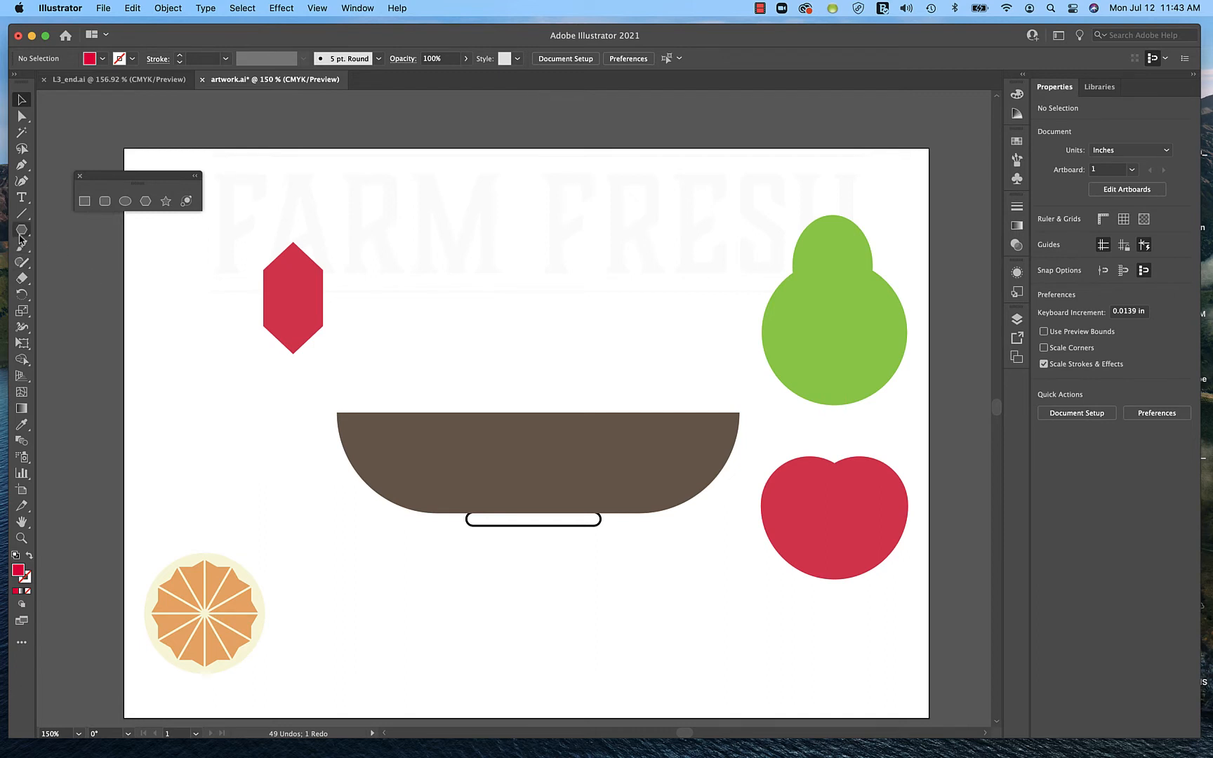
Draw a red ellipse about 0.47 by 0.83 in from the hexagon's center, and move it about 0.65 in left beside the hexagon.
{"action": "left_click", "coordinate": [125, 201]}
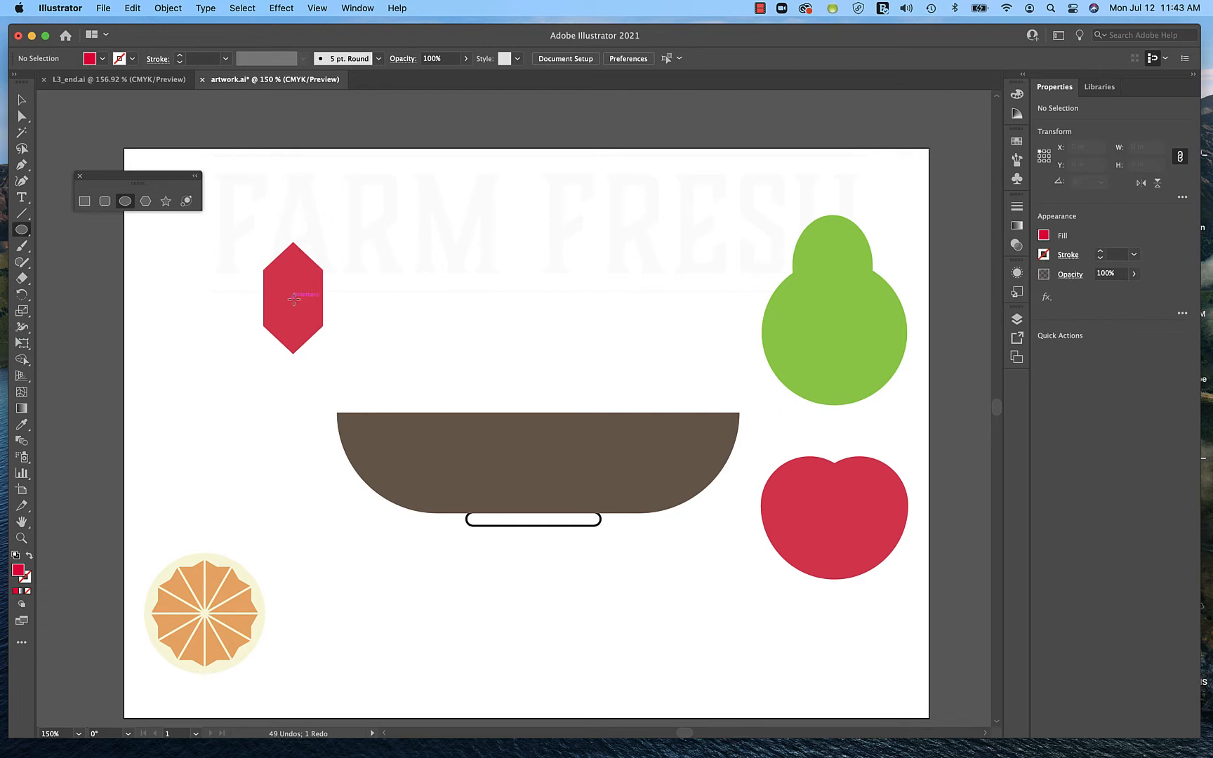
{"action": "left_click_drag", "start_coordinate": [294, 299], "coordinate": [326, 354]}
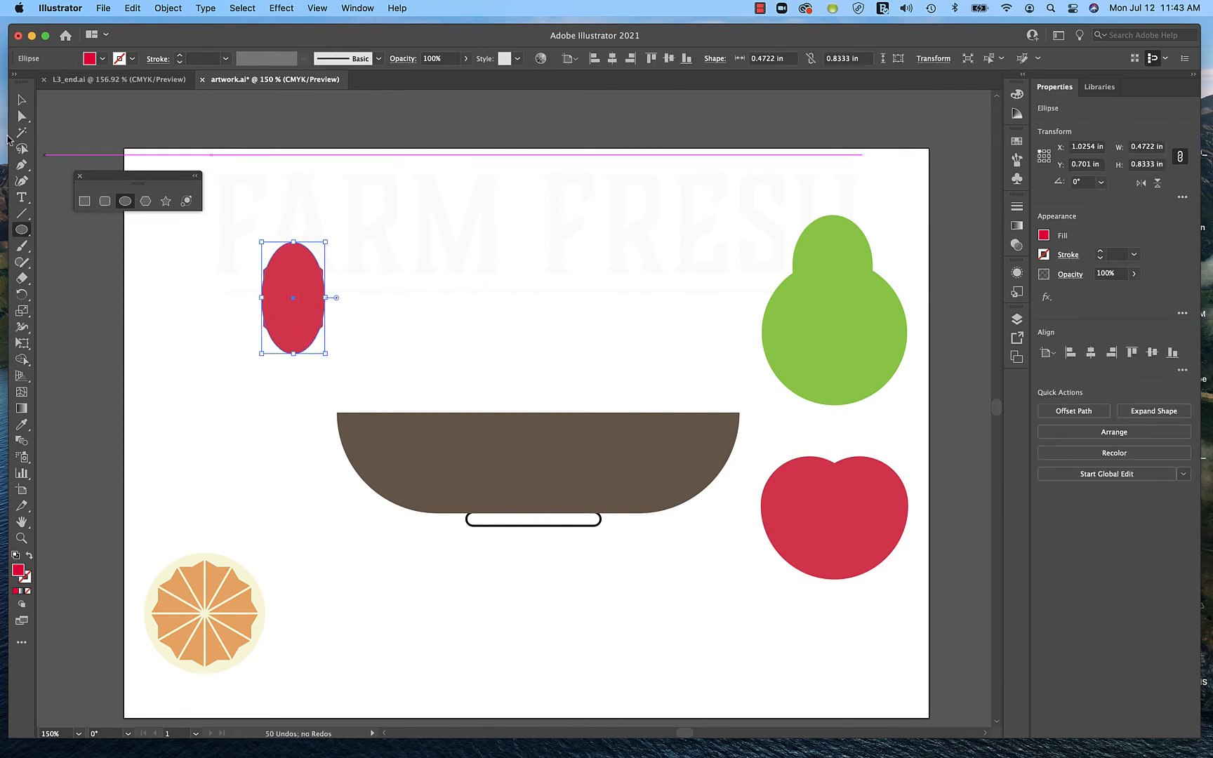
{"action": "left_click", "coordinate": [22, 101]}
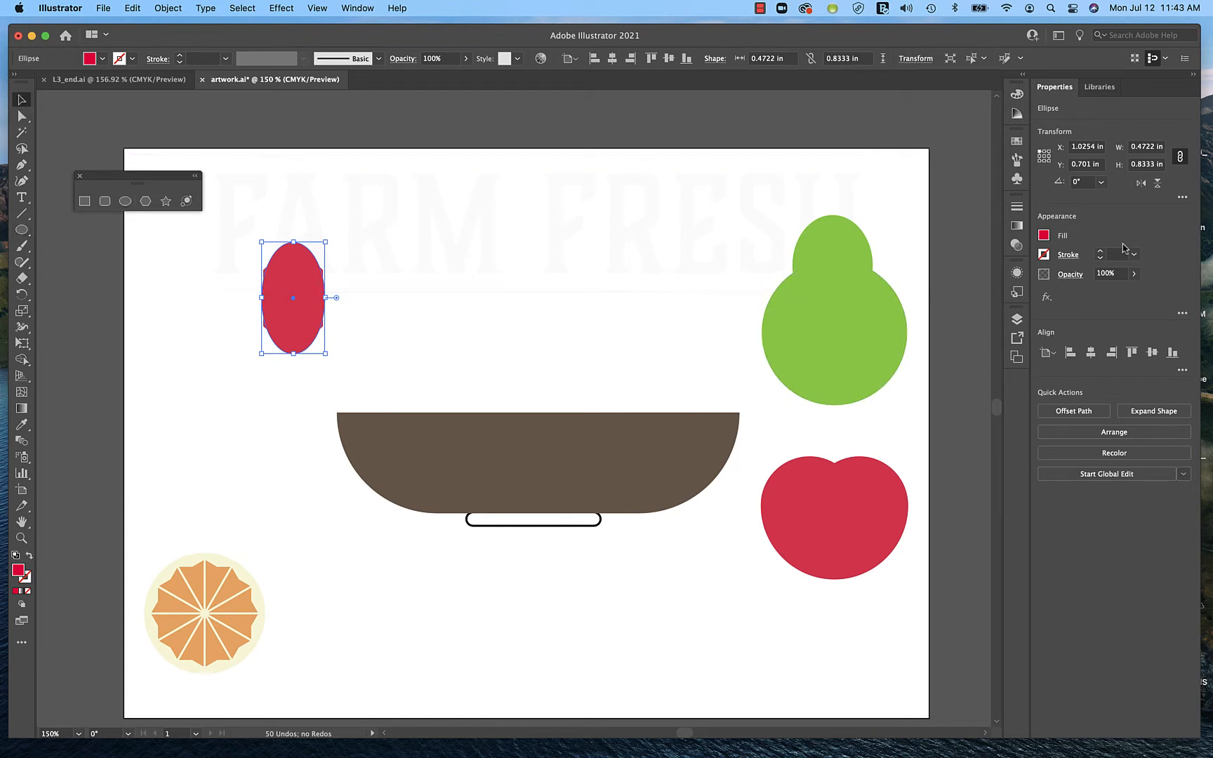
{"action": "left_click", "coordinate": [1182, 197]}
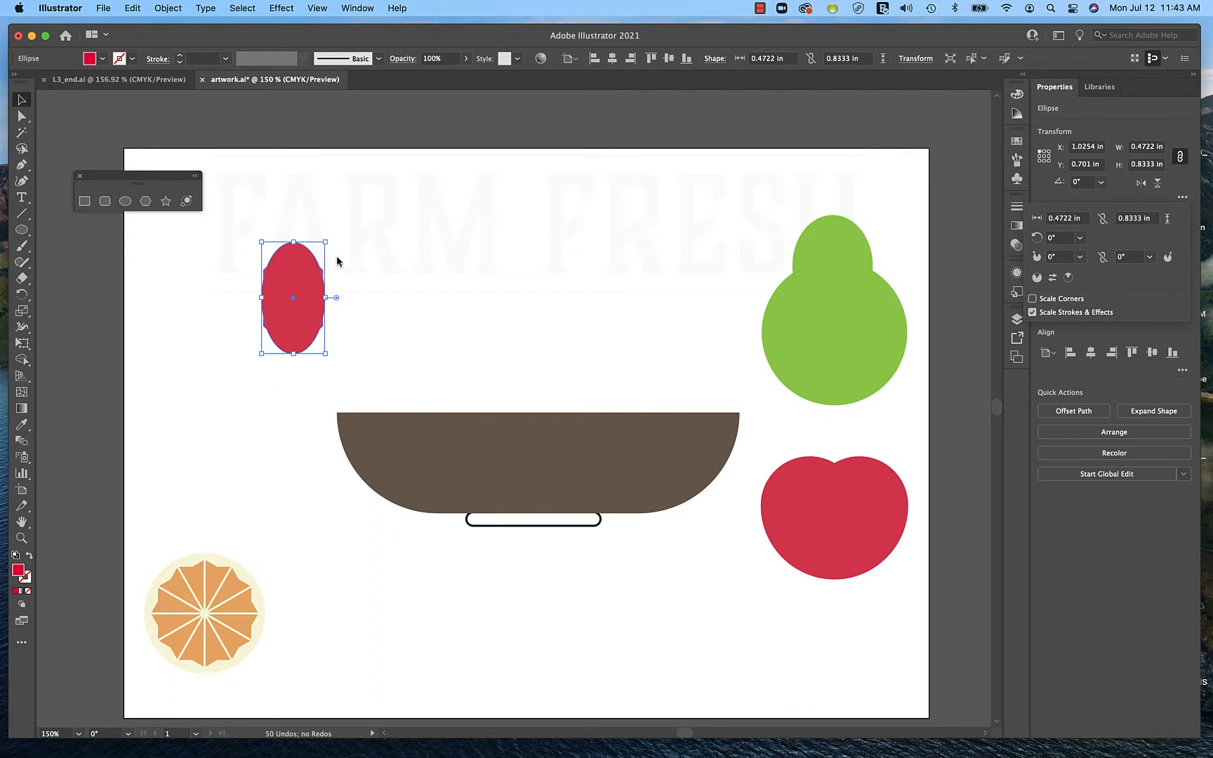
{"action": "left_click", "coordinate": [302, 325]}
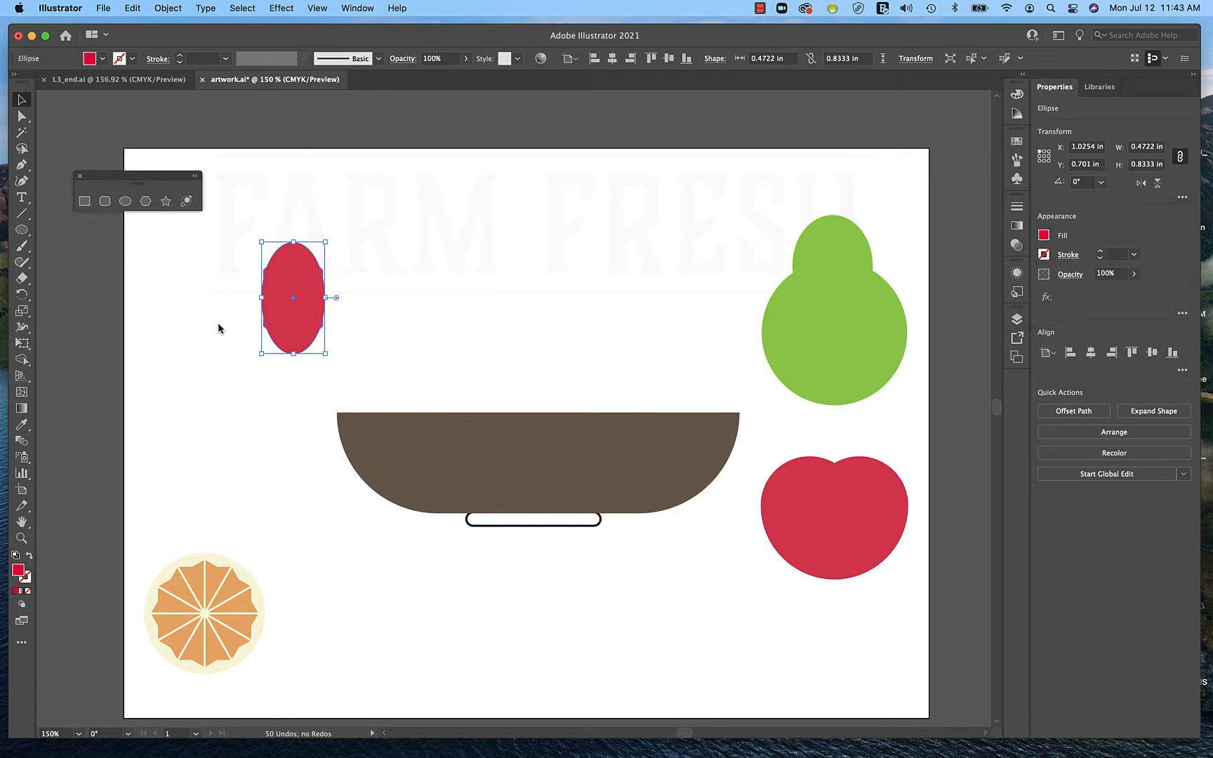
{"action": "left_click_drag", "start_coordinate": [304, 331], "coordinate": [214, 330]}
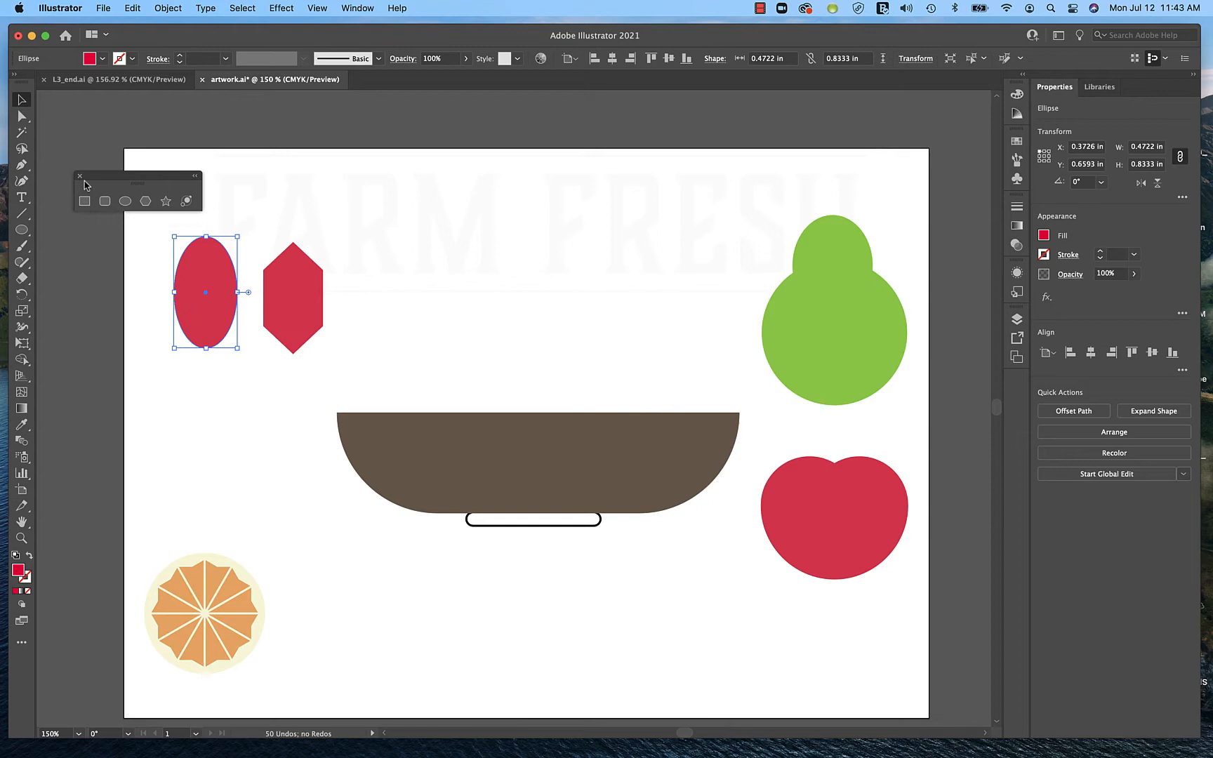
Convert the red ellipse's top and bottom anchor points to sharp corners with the Anchor Point tool to form a leaf shape.
{"action": "left_click", "coordinate": [15, 117]}
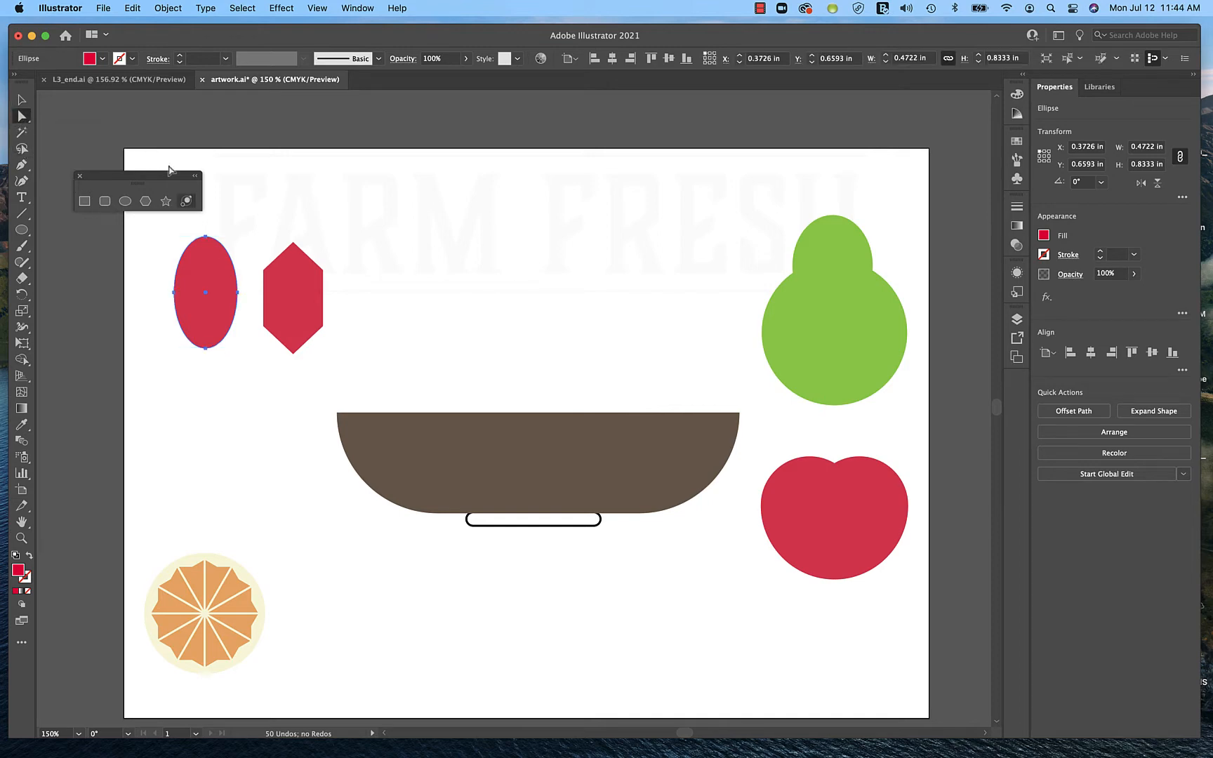
{"action": "left_click", "coordinate": [209, 231]}
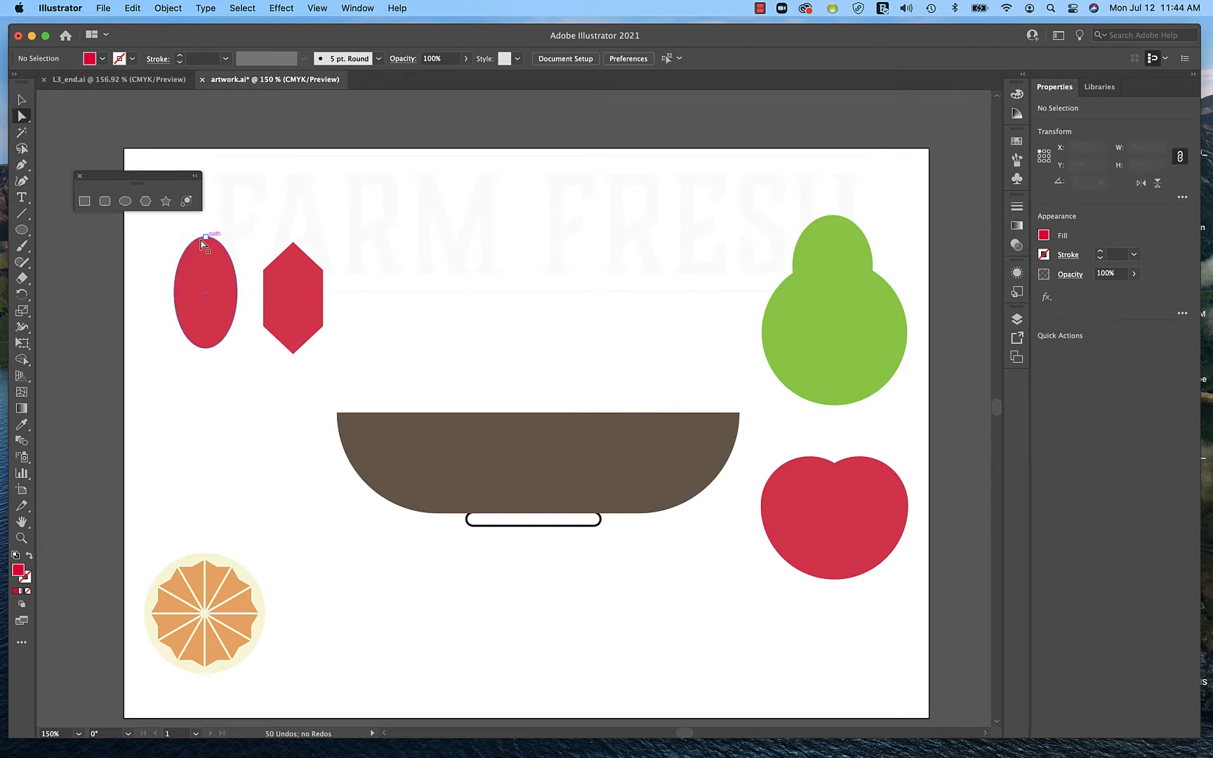
{"action": "left_click", "coordinate": [204, 238]}
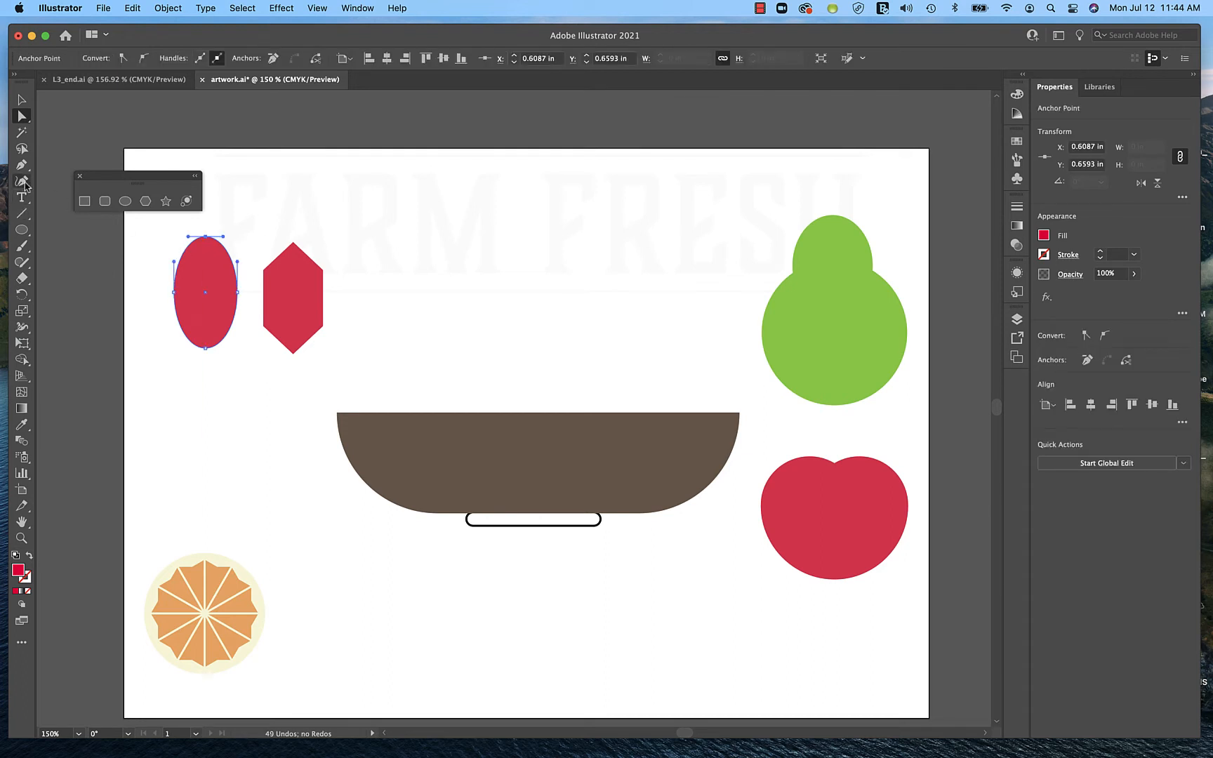
{"action": "left_click", "coordinate": [23, 166]}
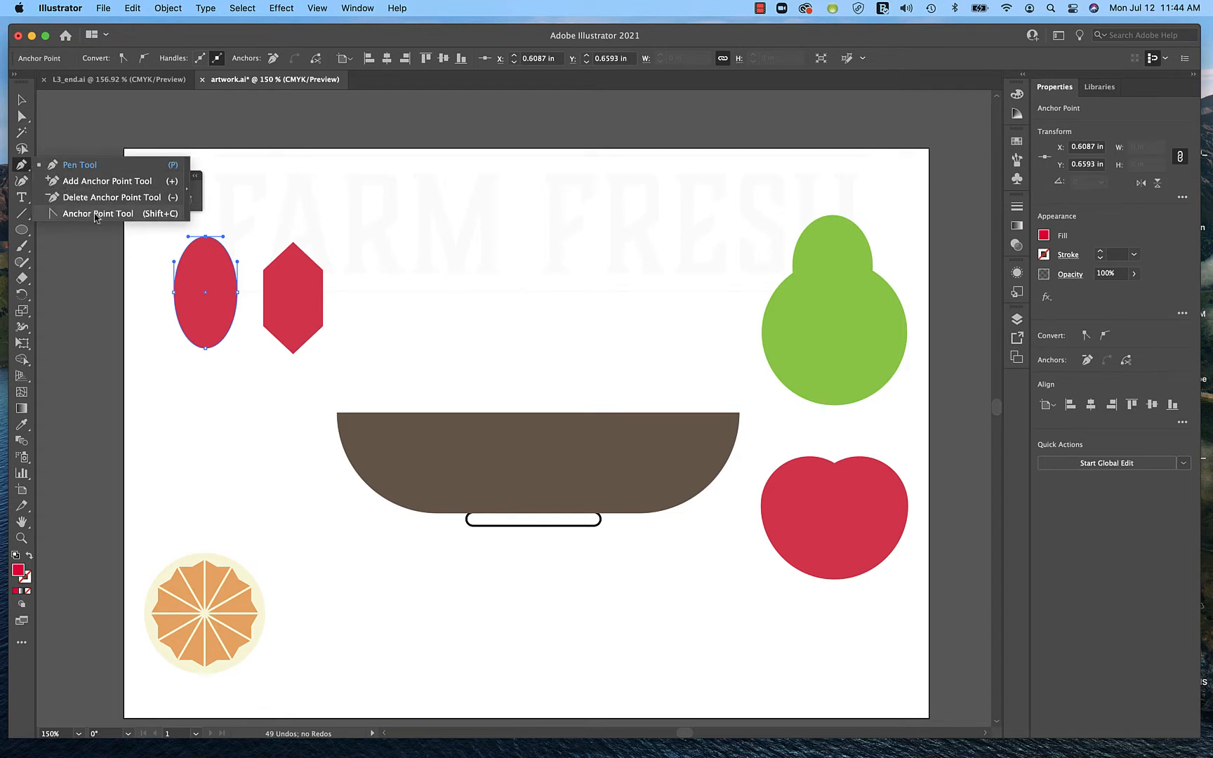
{"action": "left_click", "coordinate": [190, 203]}
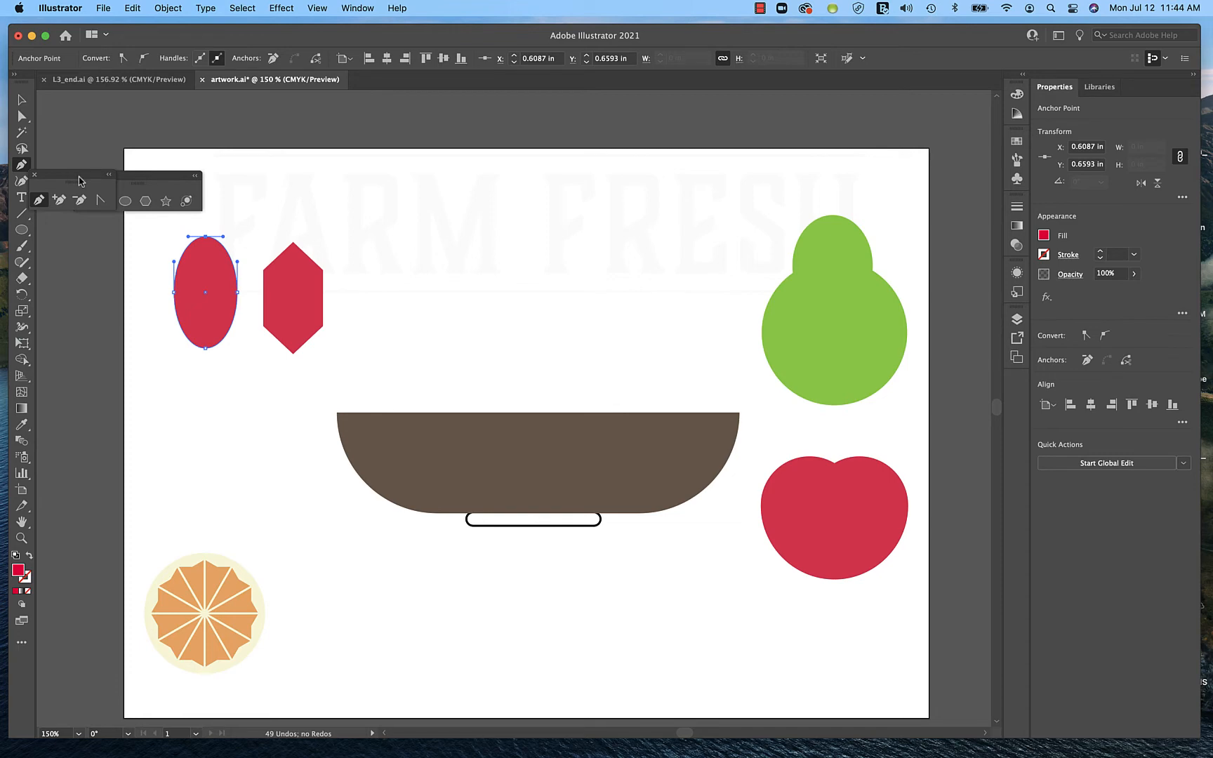
{"action": "left_click_drag", "start_coordinate": [79, 181], "coordinate": [112, 118]}
{"action": "left_click", "coordinate": [129, 137]}
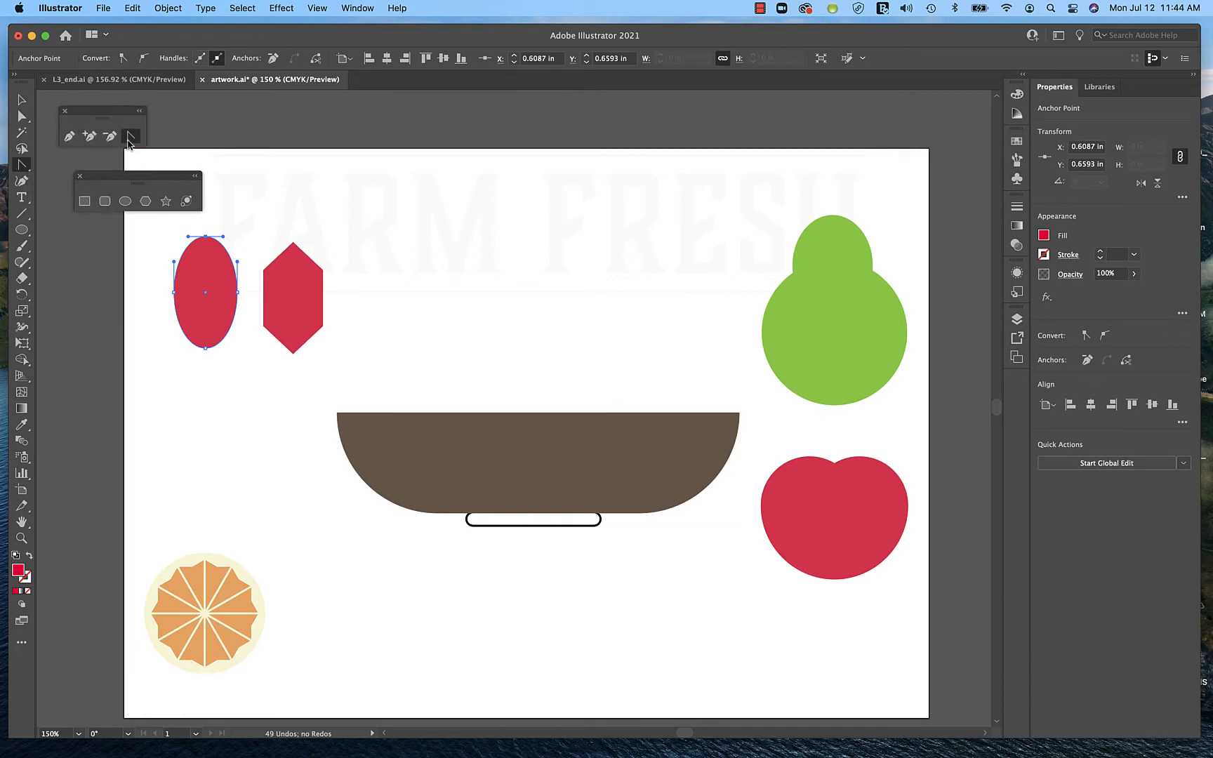
{"action": "left_click", "coordinate": [205, 236]}
{"action": "left_click", "coordinate": [205, 349]}
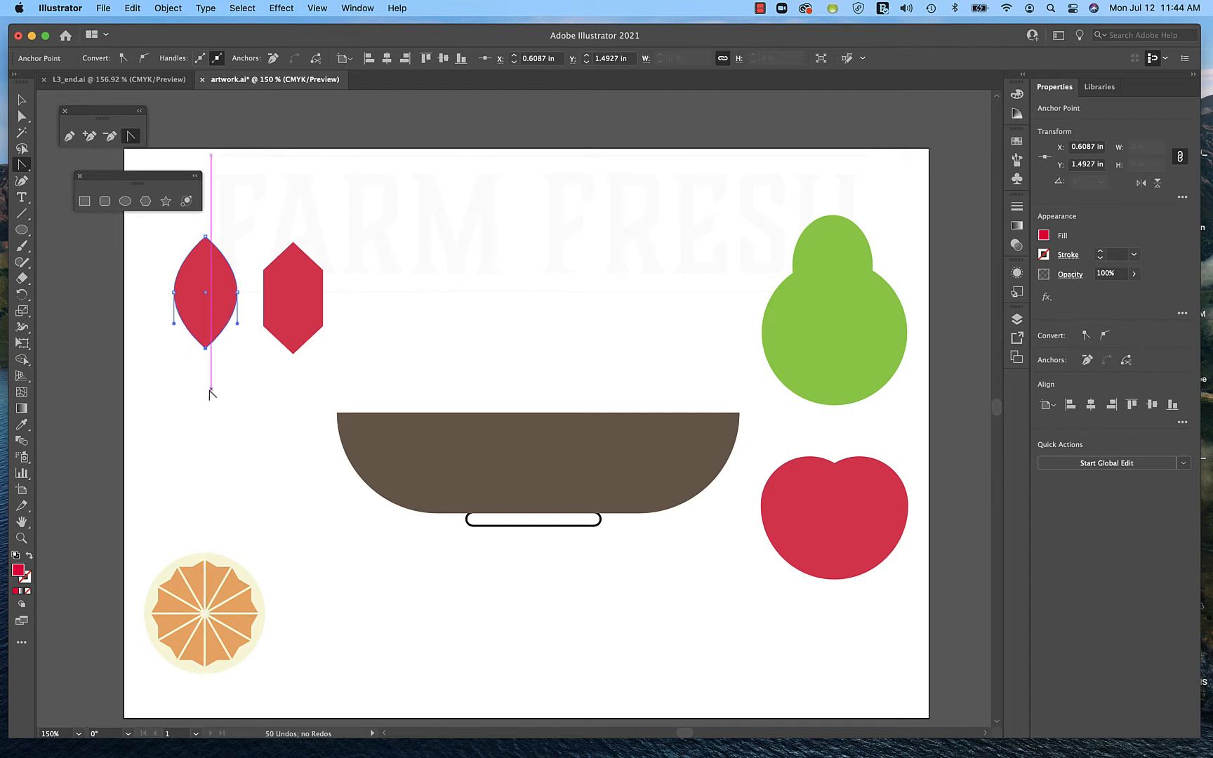
Narrow the leaf shape to about 0.42 in wide and delete the red hexagon beside it.
{"action": "left_click", "coordinate": [21, 100]}
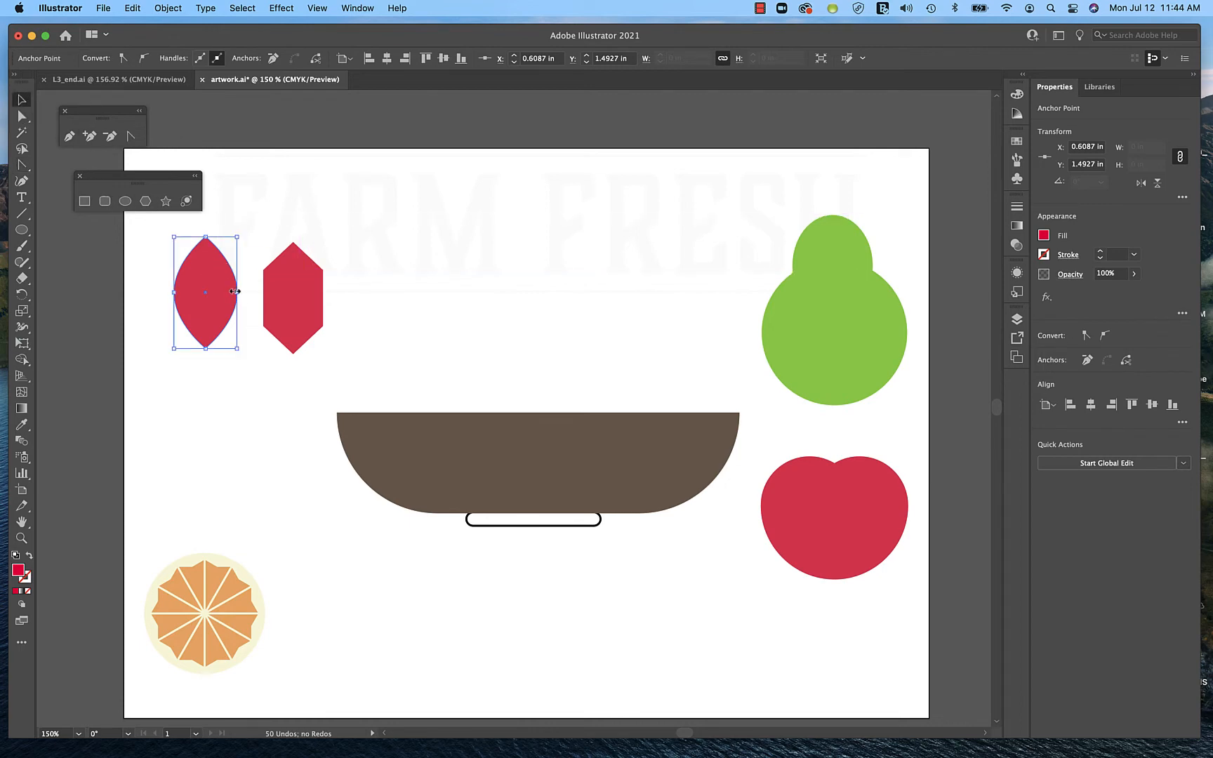
{"action": "left_click_drag", "start_coordinate": [235, 292], "coordinate": [230, 291]}
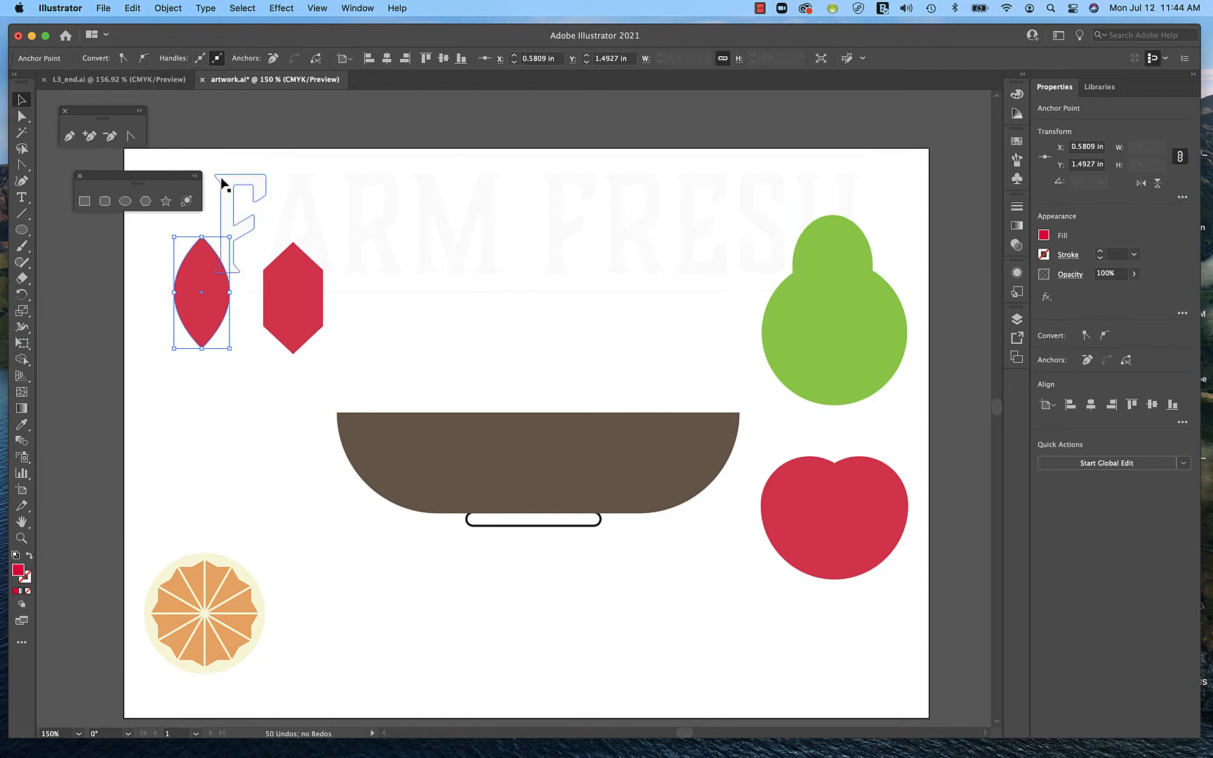
{"action": "left_click", "coordinate": [288, 317]}
{"action": "key", "text": "Delete"}
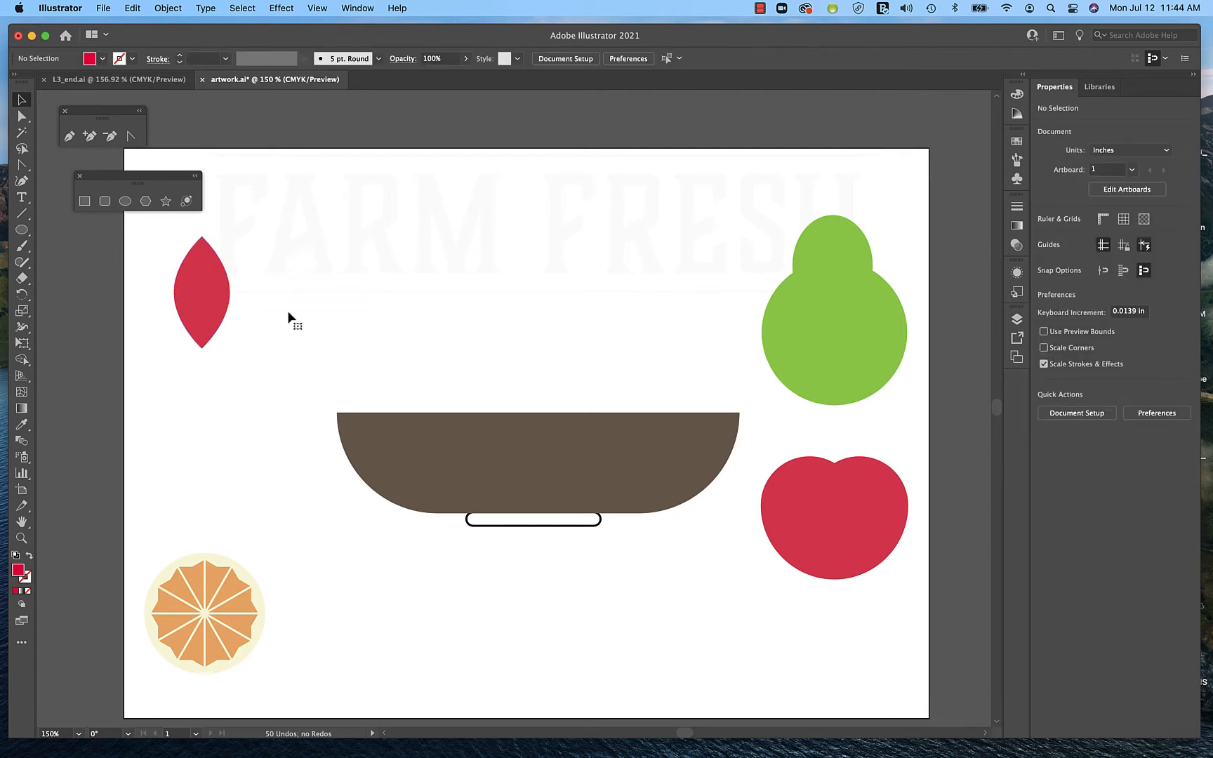
Scale the leaf shape proportionally to a width of 0.35 in.
{"action": "left_click", "coordinate": [209, 321]}
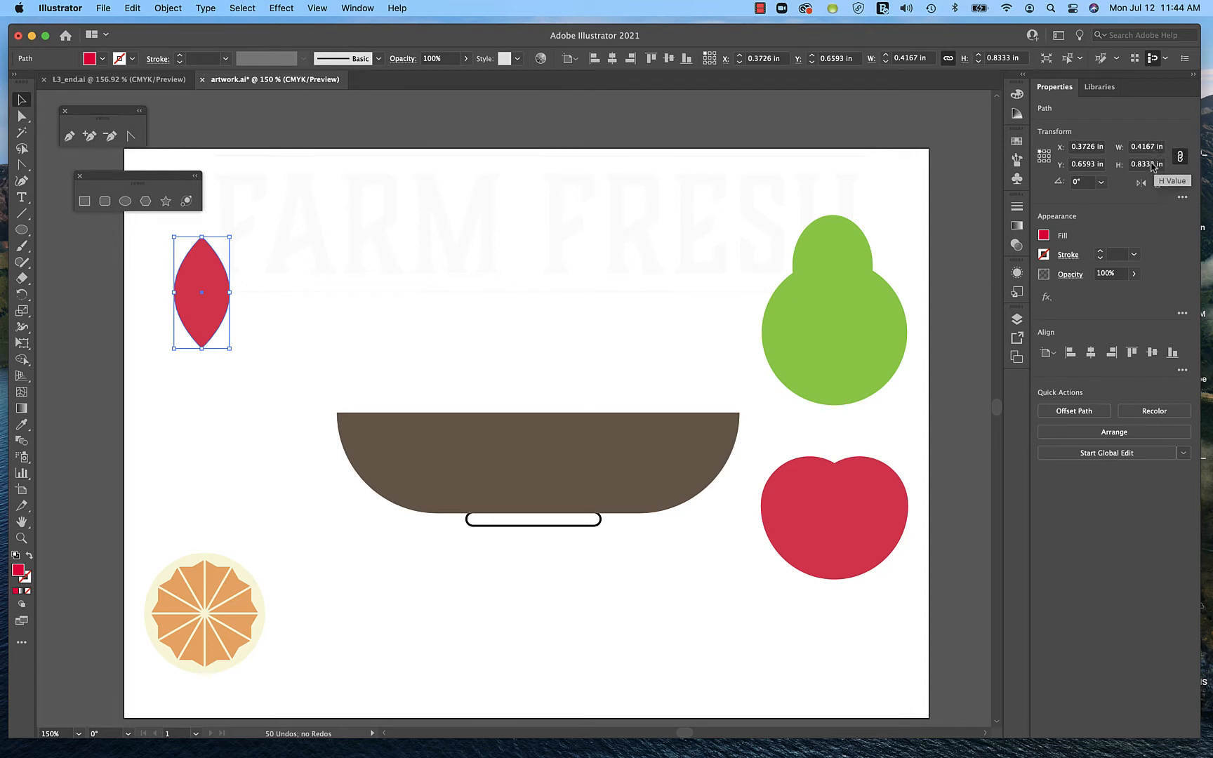
{"action": "left_click", "coordinate": [1155, 148]}
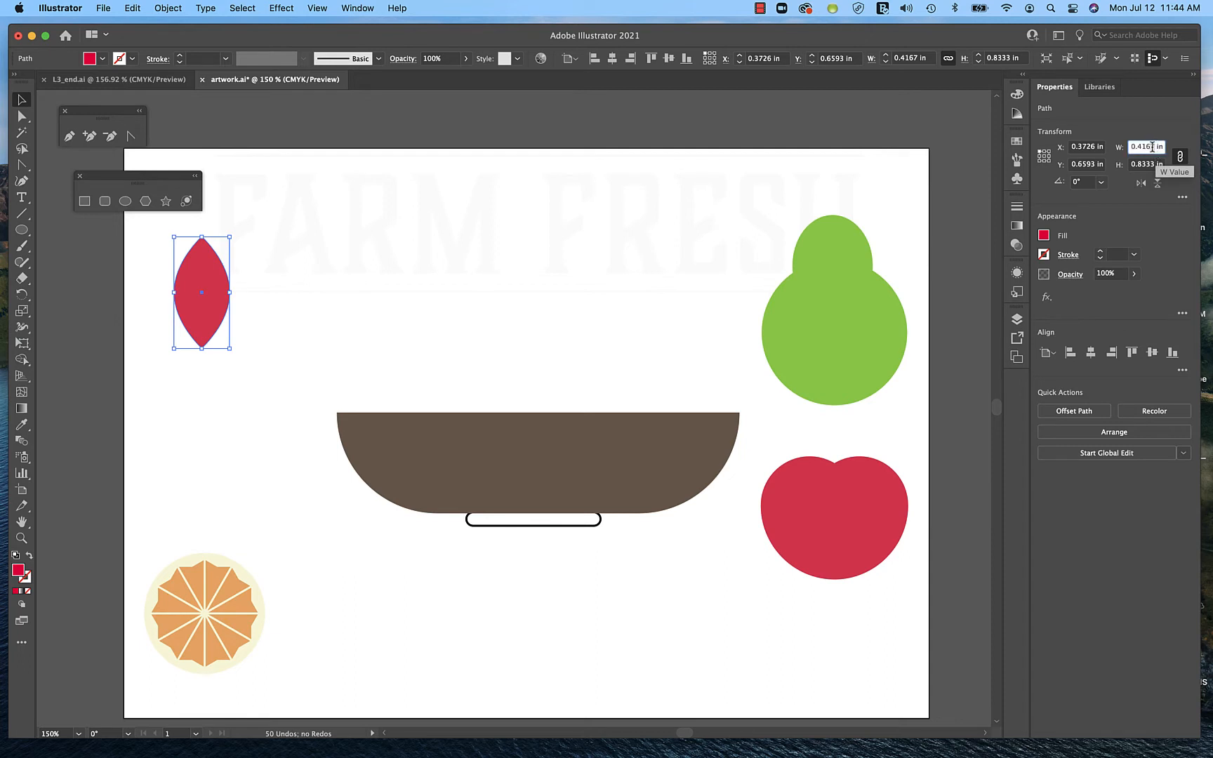
{"action": "left_click_drag", "start_coordinate": [1152, 147], "coordinate": [1139, 151]}
{"action": "type", "text": "4"}
{"action": "type", "text": "3"}
{"action": "type", "text": "5"}
{"action": "key", "text": "Tab"}
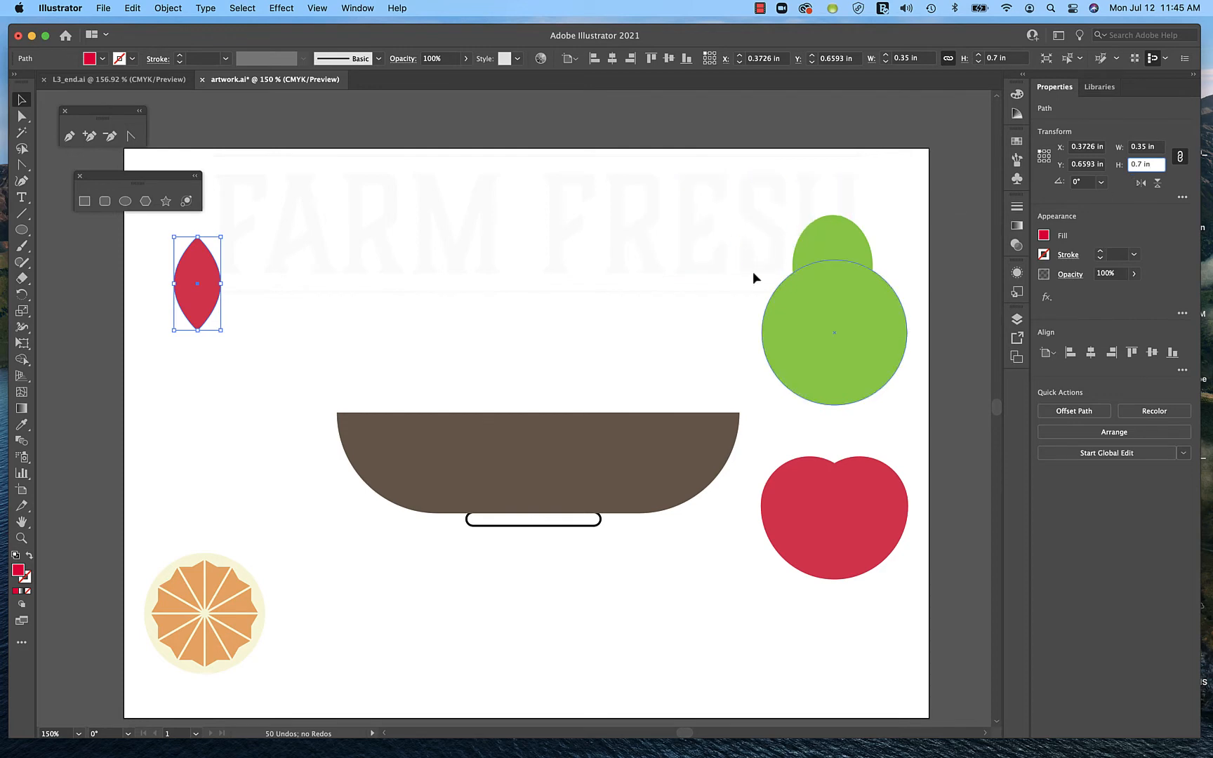
Unlink the leaf shape's proportions and set its height to 0.75 in.
{"action": "left_click", "coordinate": [1182, 157]}
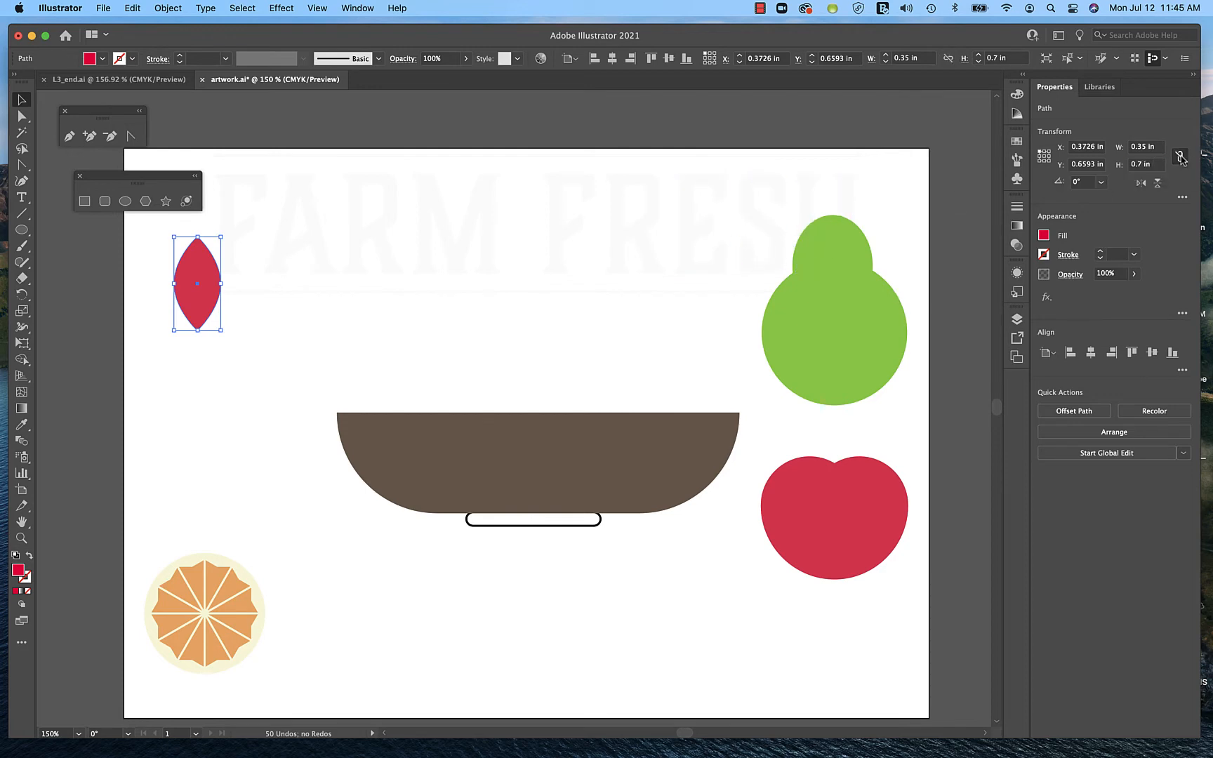
{"action": "left_click", "coordinate": [1140, 164]}
{"action": "type", "text": "5"}
{"action": "key", "text": "Tab"}
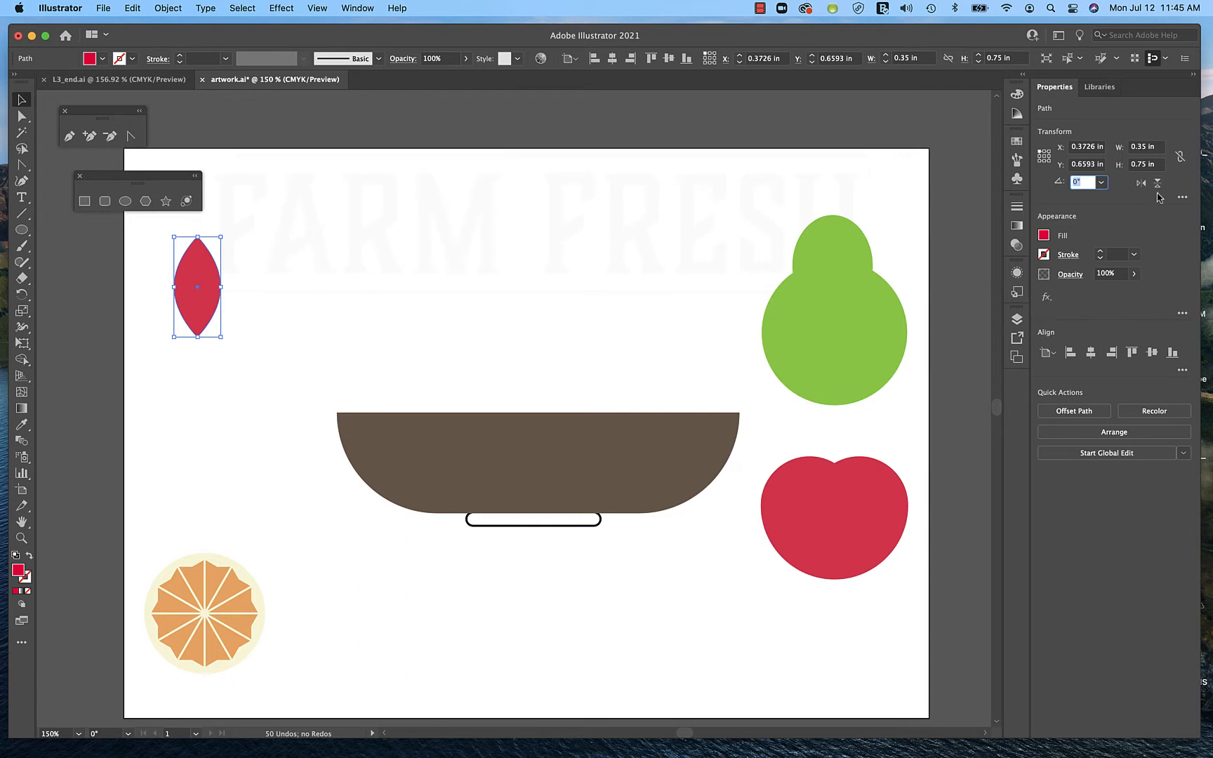
Fill the leaf shape with the CMYK Green swatch and deselect it.
{"action": "left_click", "coordinate": [1043, 236]}
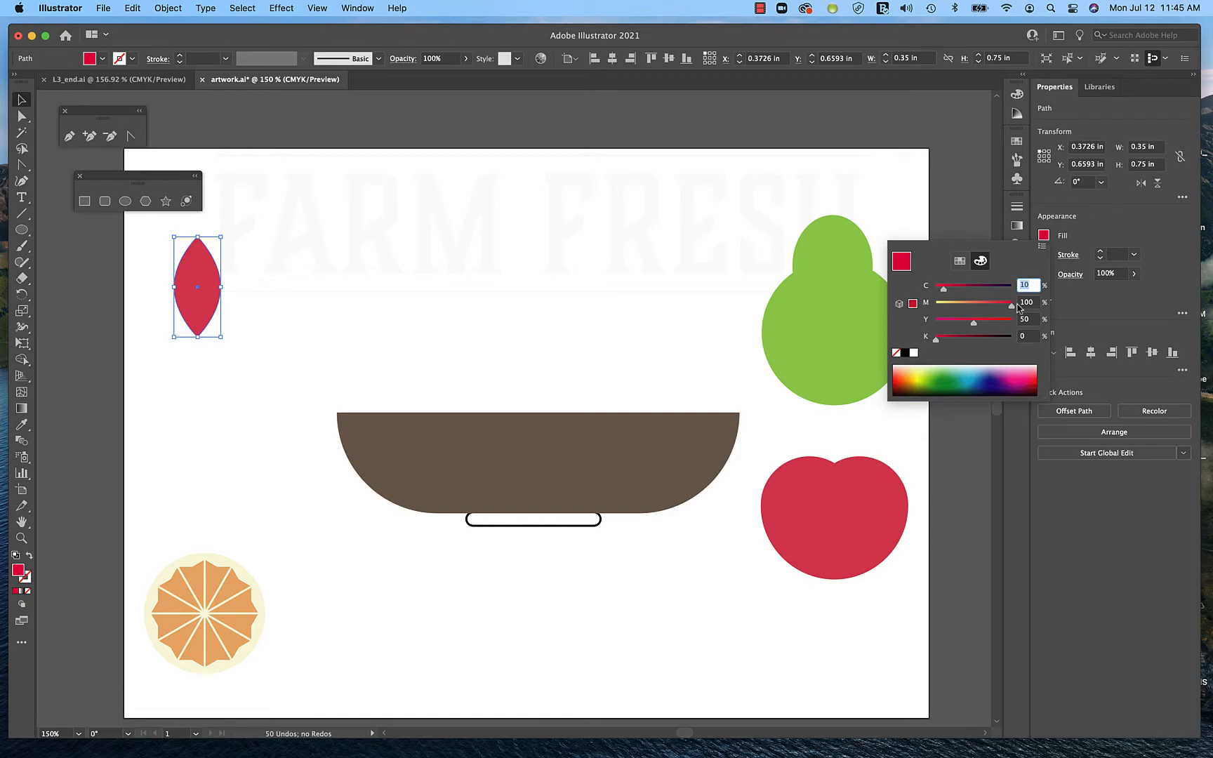
{"action": "left_click", "coordinate": [959, 260]}
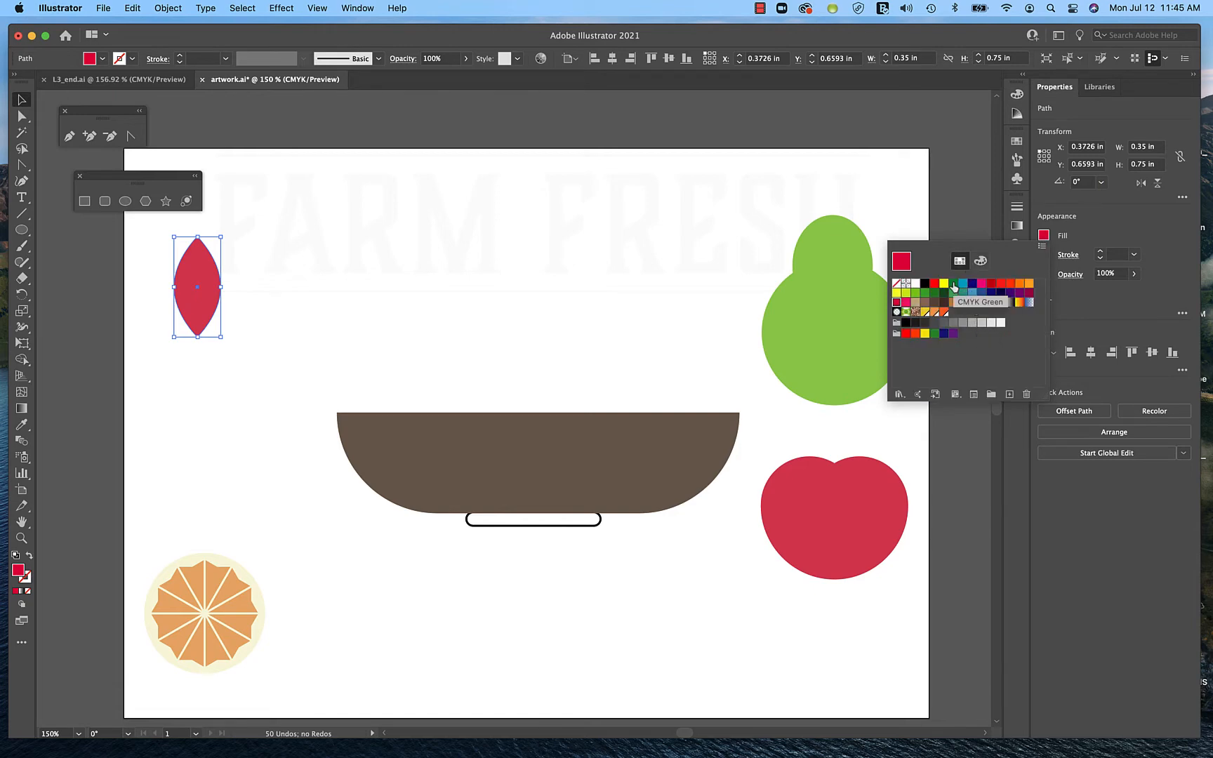
{"action": "left_click", "coordinate": [953, 284]}
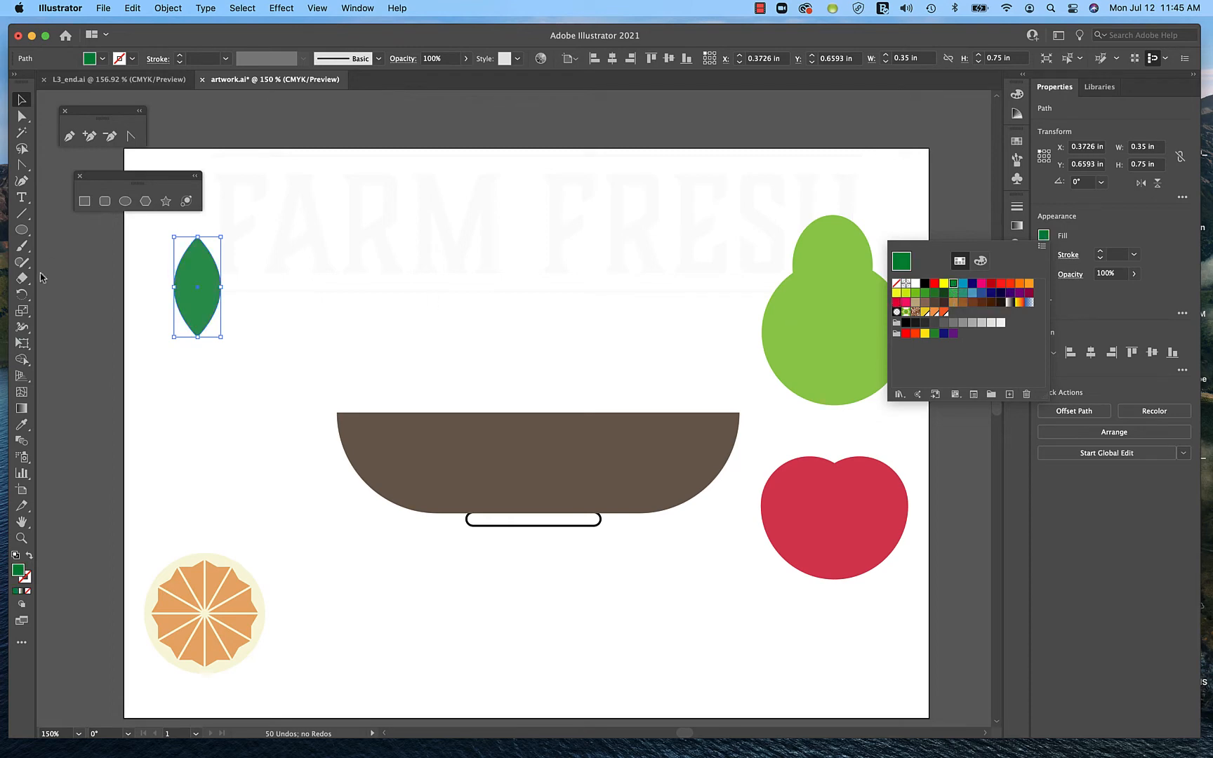
{"action": "key", "text": "Escape"}
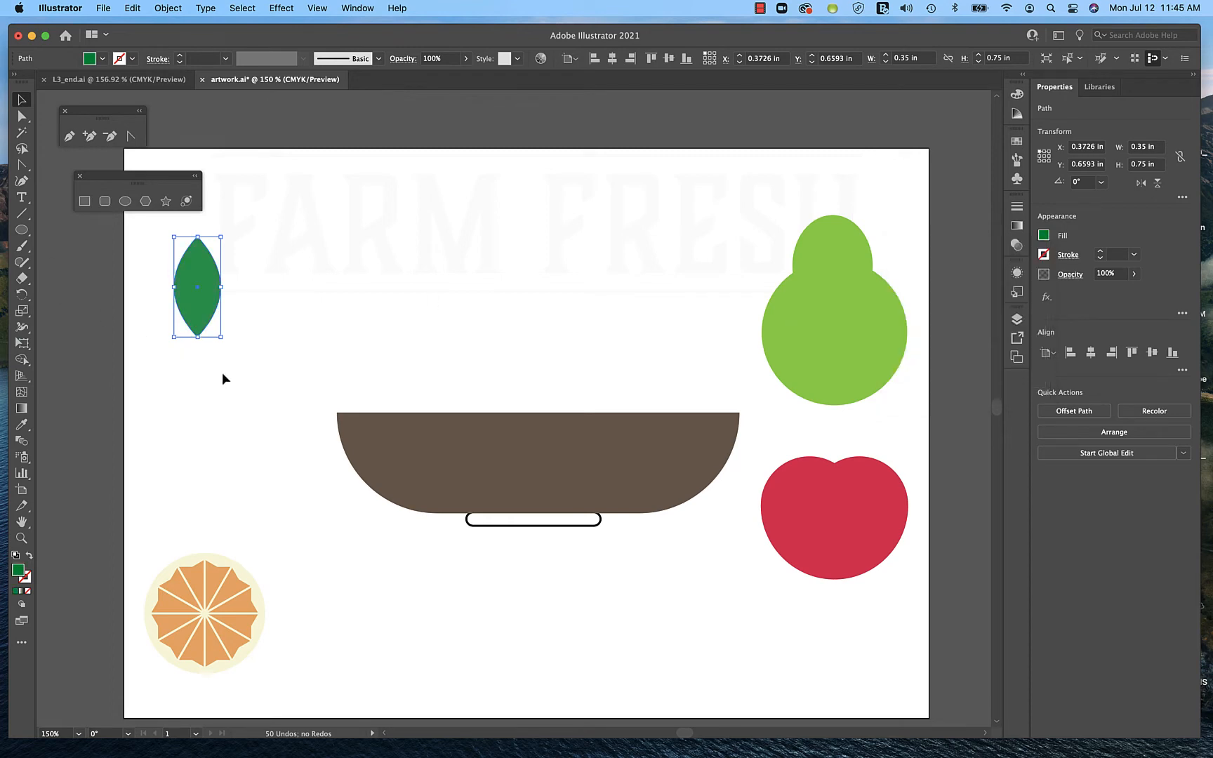
{"action": "left_click", "coordinate": [139, 267]}
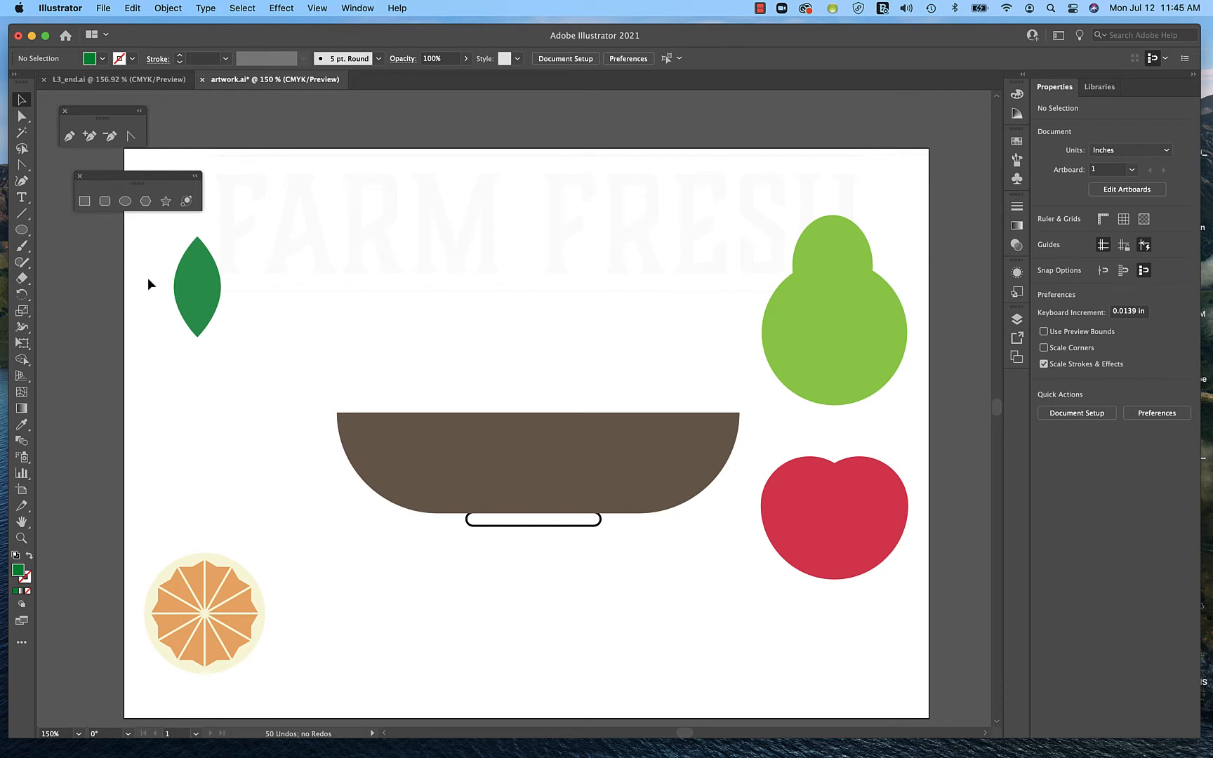
Add a second 6 by 4.25 in artboard beside the first one and leave artboard editing.
{"action": "key", "text": "super+minus"}
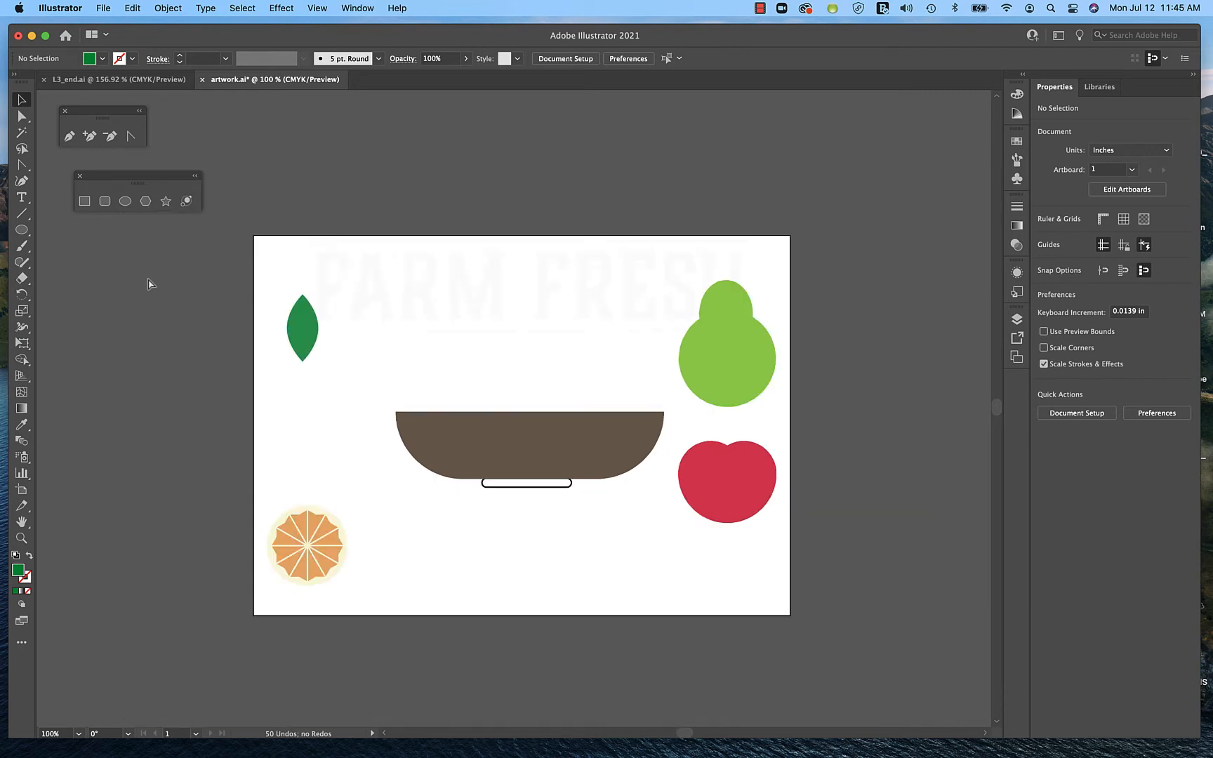
{"action": "key", "text": "super+minus"}
{"action": "scroll", "coordinate": [148, 284], "scroll_direction": "right", "scroll_amount": 2}
{"action": "scroll", "coordinate": [148, 278], "scroll_direction": "right", "scroll_amount": 3}
{"action": "scroll", "coordinate": [148, 278], "scroll_direction": "down", "scroll_amount": 1}
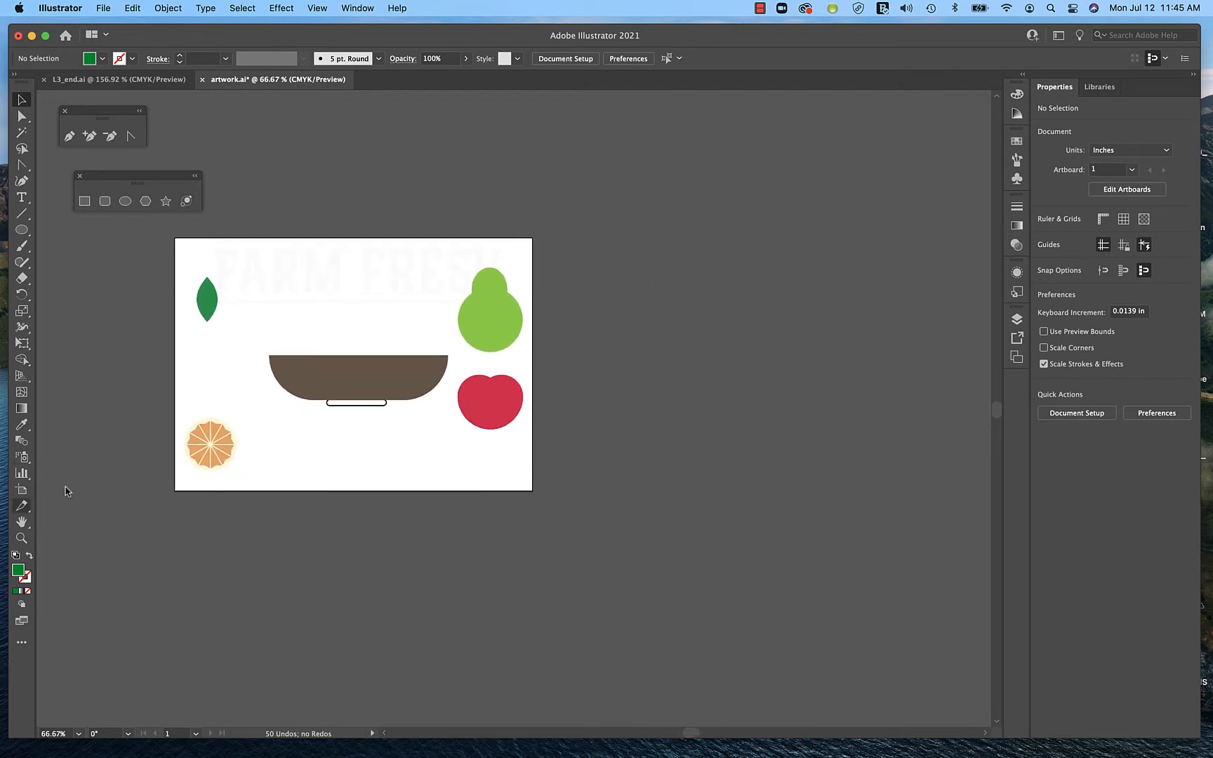
{"action": "left_click", "coordinate": [23, 489]}
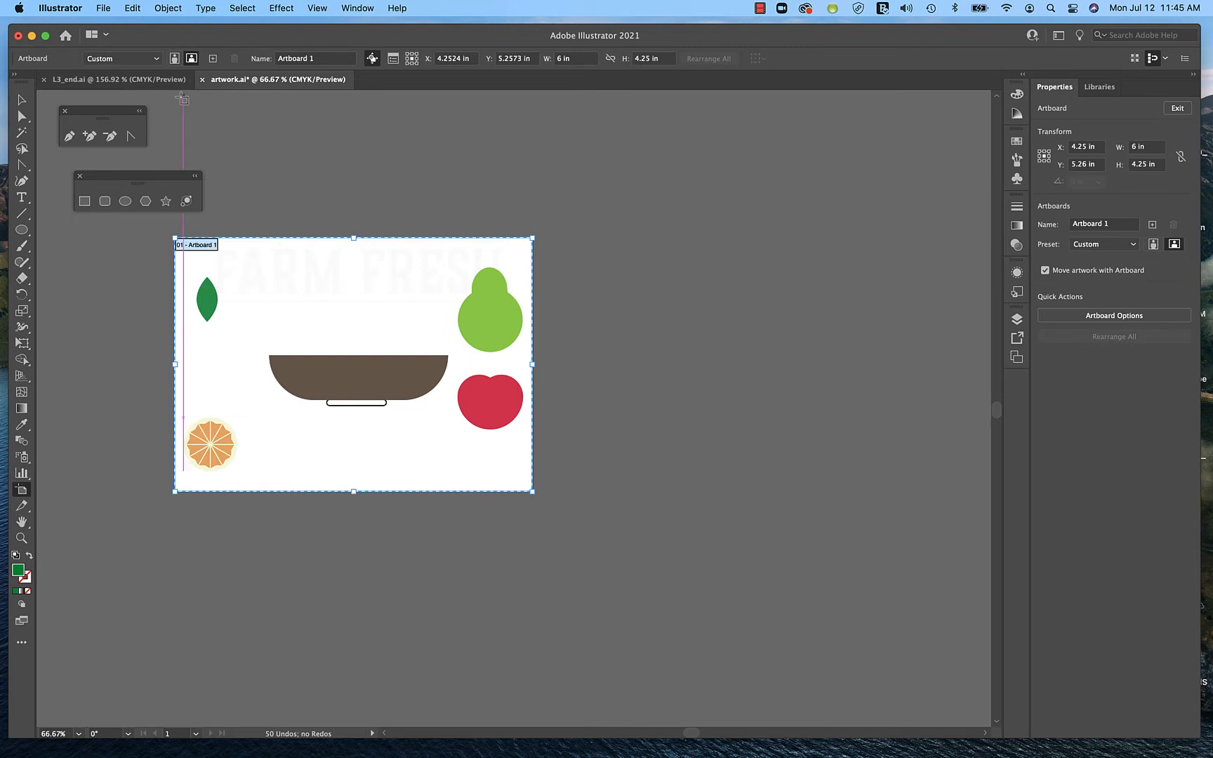
{"action": "left_click", "coordinate": [213, 59]}
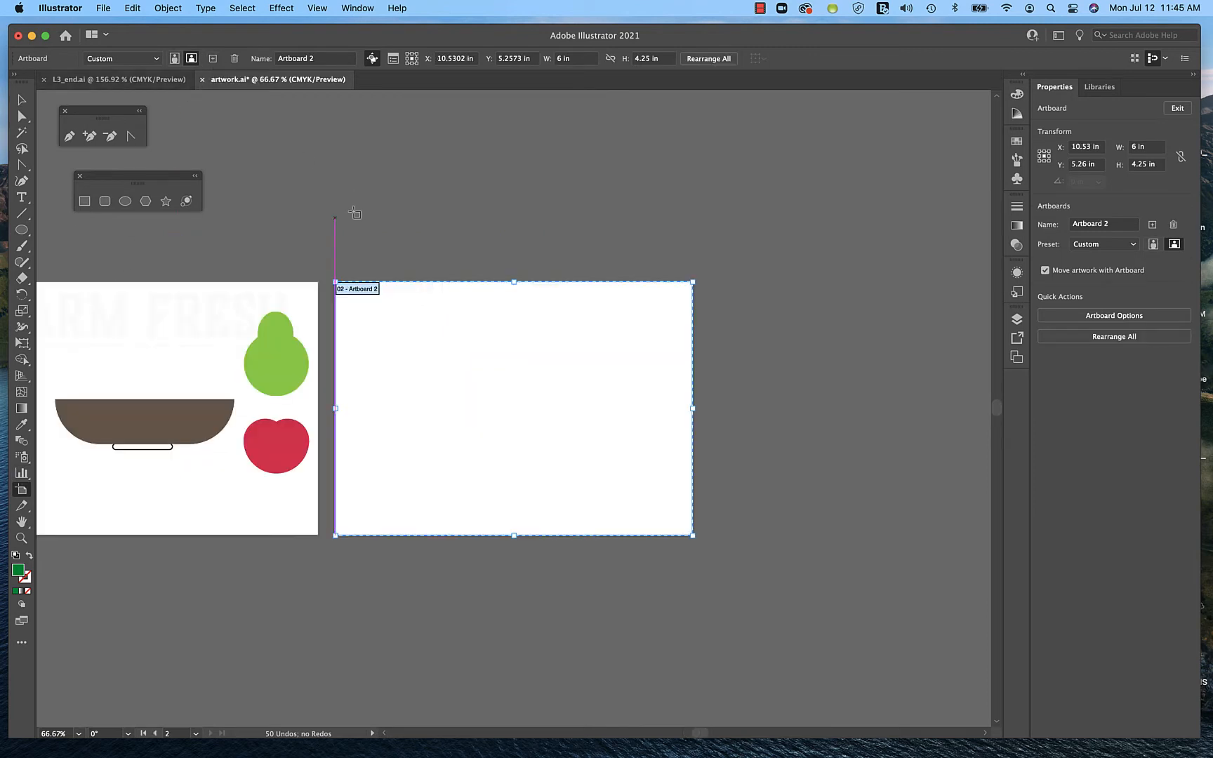
{"action": "scroll", "coordinate": [290, 319], "scroll_direction": "left", "scroll_amount": 5}
{"action": "scroll", "coordinate": [290, 319], "scroll_direction": "down", "scroll_amount": 1}
{"action": "scroll", "coordinate": [289, 319], "scroll_direction": "left", "scroll_amount": 2}
{"action": "scroll", "coordinate": [290, 319], "scroll_direction": "down", "scroll_amount": 1}
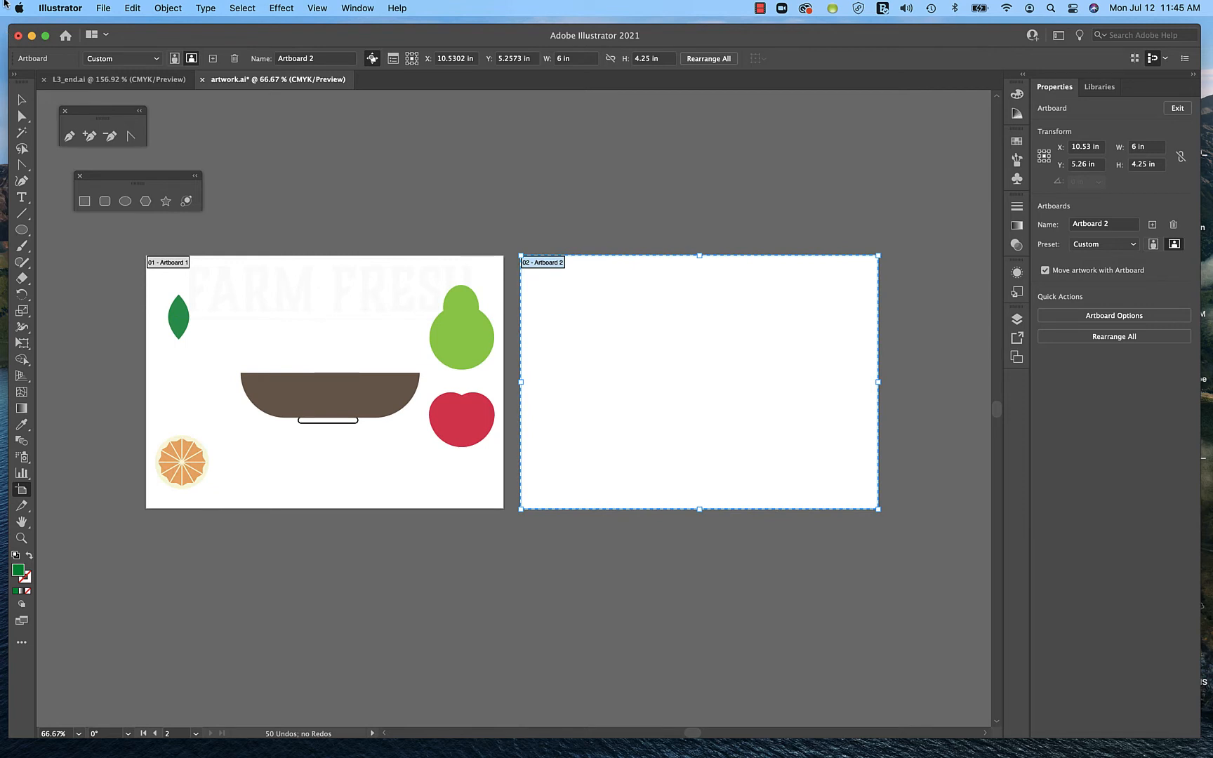
{"action": "left_click", "coordinate": [21, 99]}
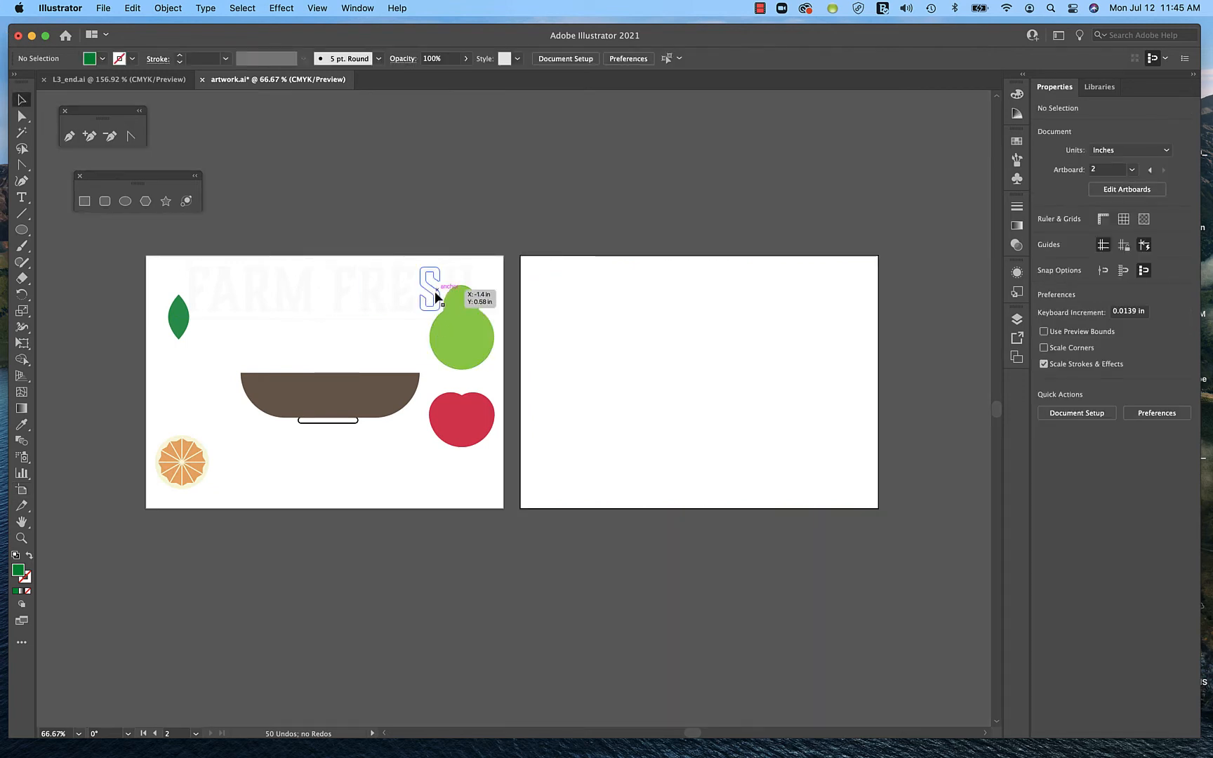
Place a copy of the two green pear ellipses in the upper-left area of the second artboard.
{"action": "left_click", "coordinate": [482, 362]}
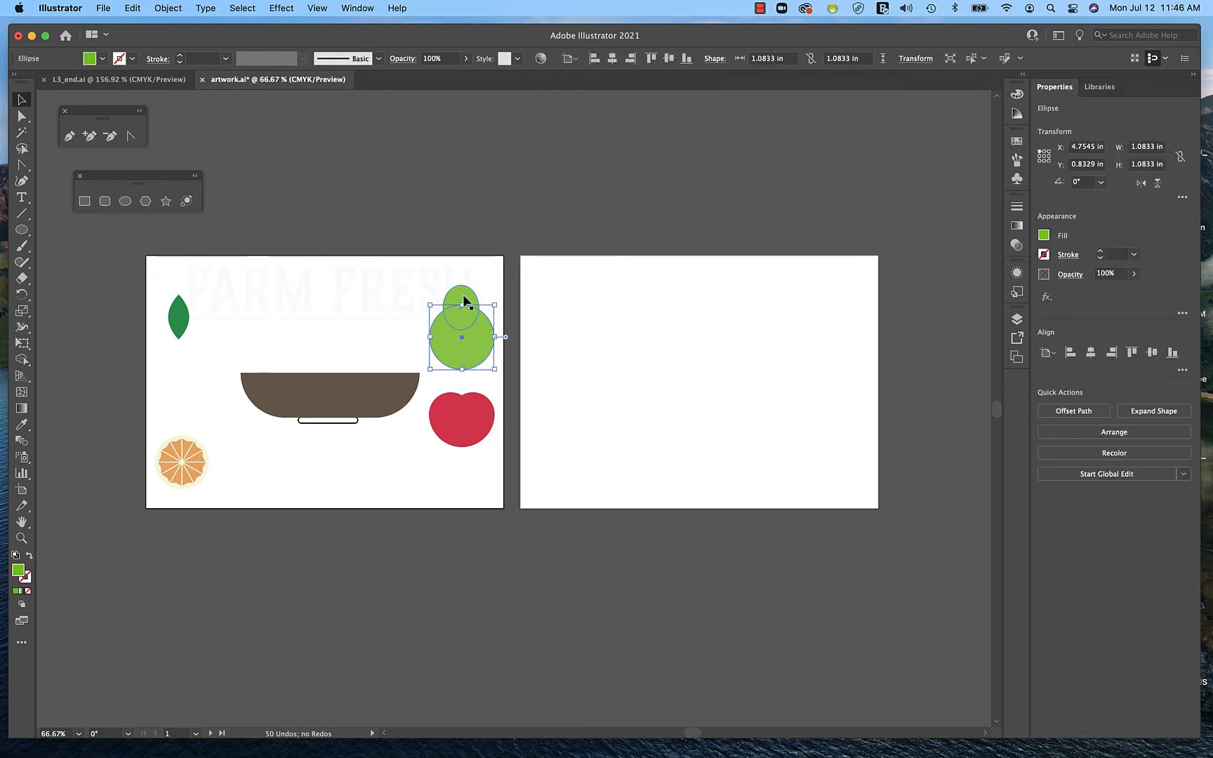
{"action": "left_click", "coordinate": [467, 291], "text": "shift"}
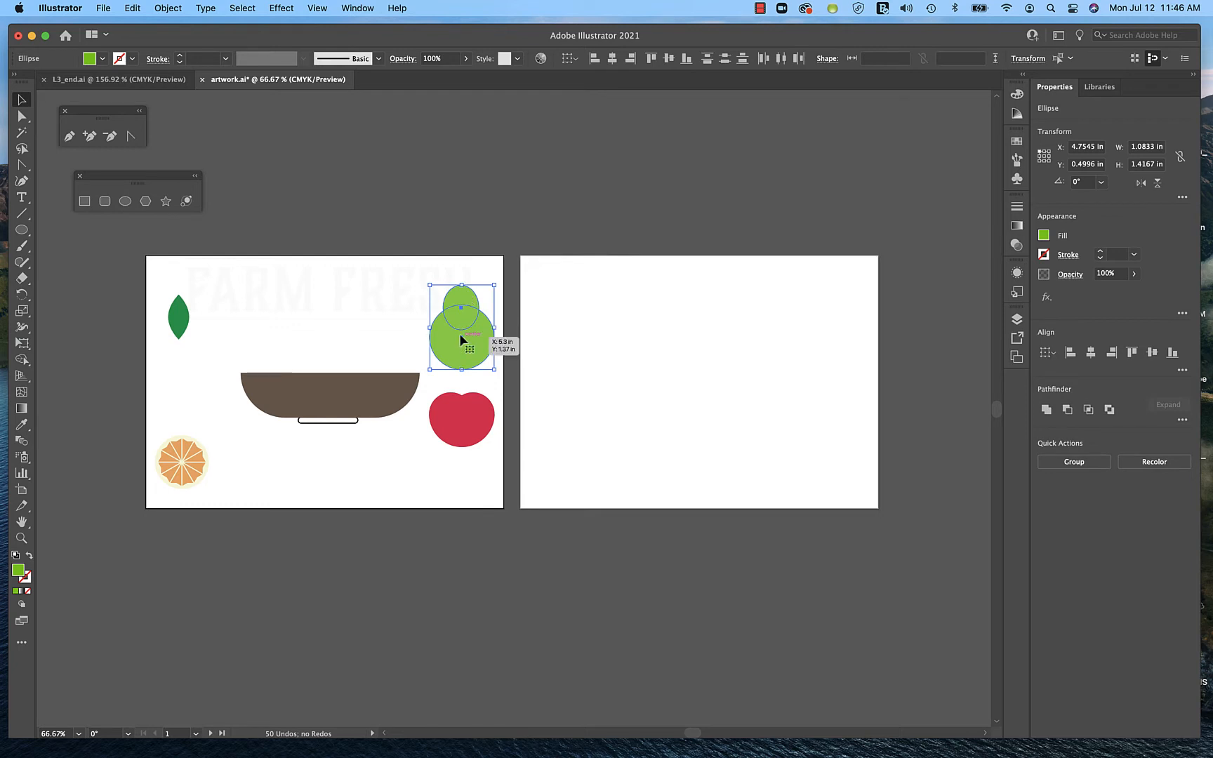
{"action": "left_click_drag", "start_coordinate": [468, 352], "coordinate": [600, 343]}
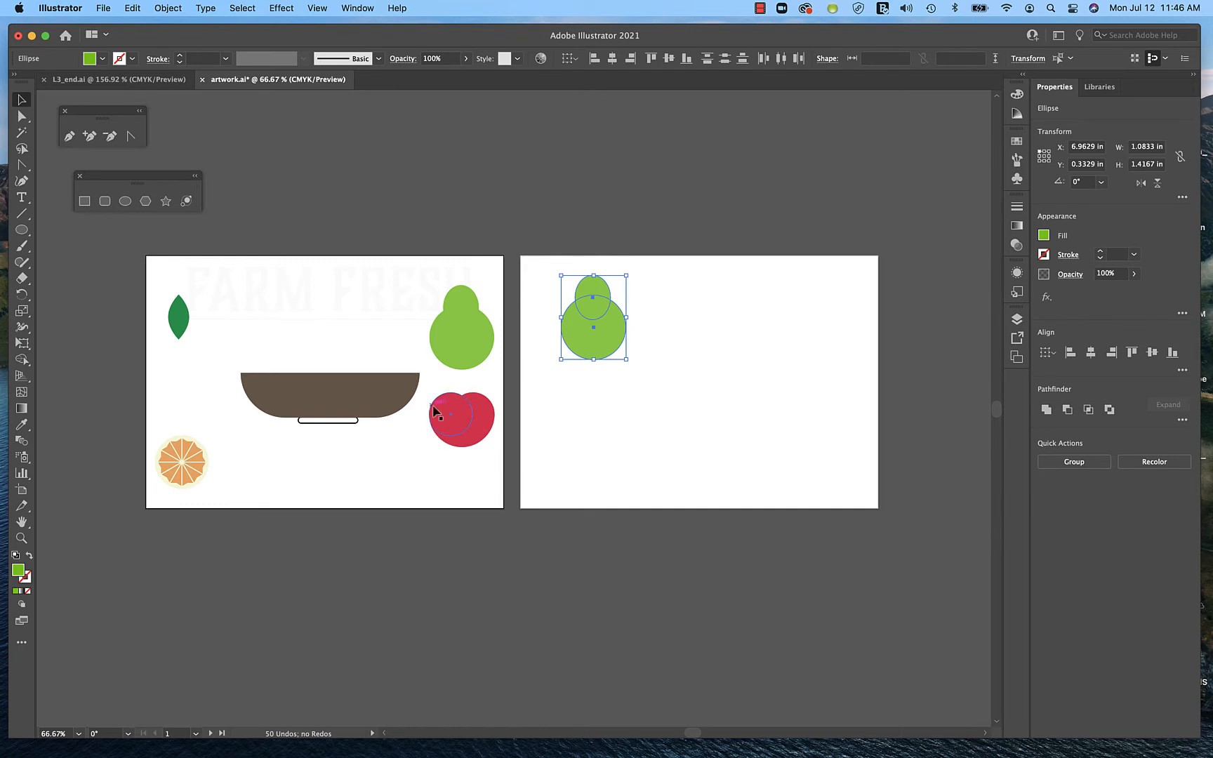
Place copies of the red apple's ellipses and the green leaf on the second artboard, with the apple beside the pear and the leaf below.
{"action": "left_click_drag", "start_coordinate": [425, 388], "coordinate": [500, 466]}
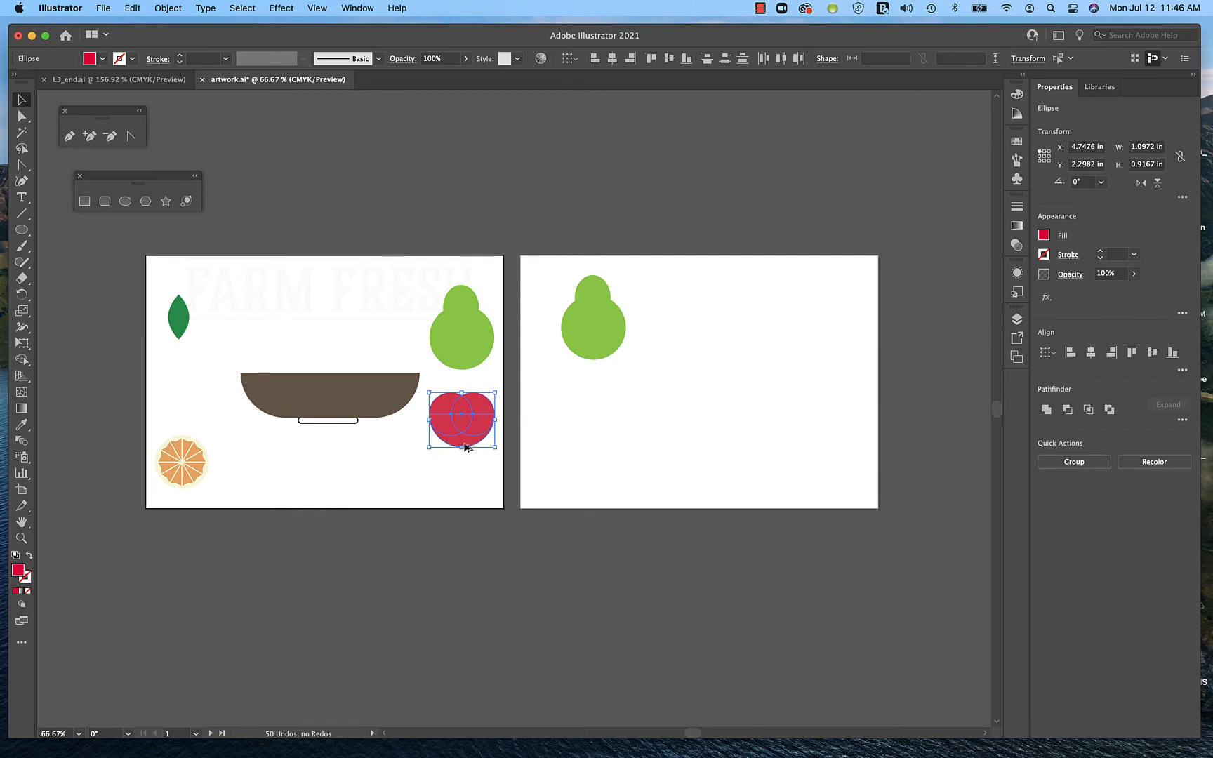
{"action": "left_click_drag", "start_coordinate": [467, 447], "coordinate": [696, 338]}
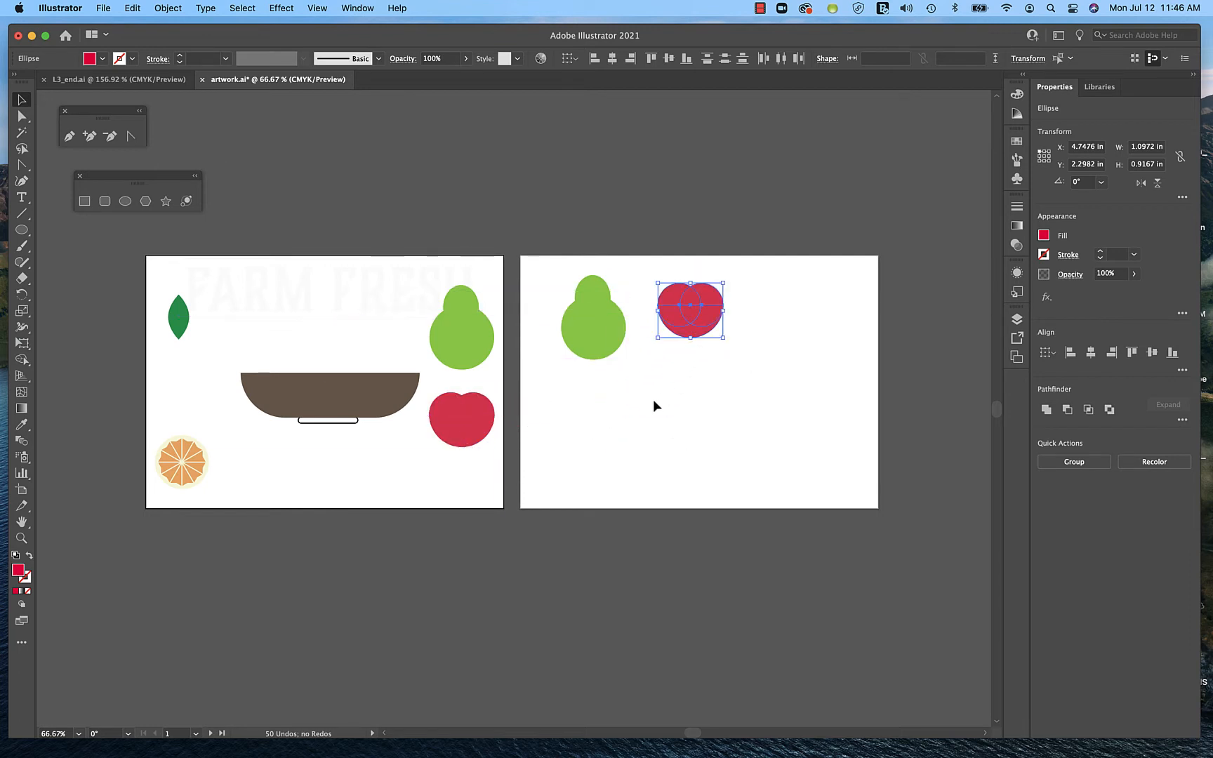
{"action": "left_click", "coordinate": [436, 485]}
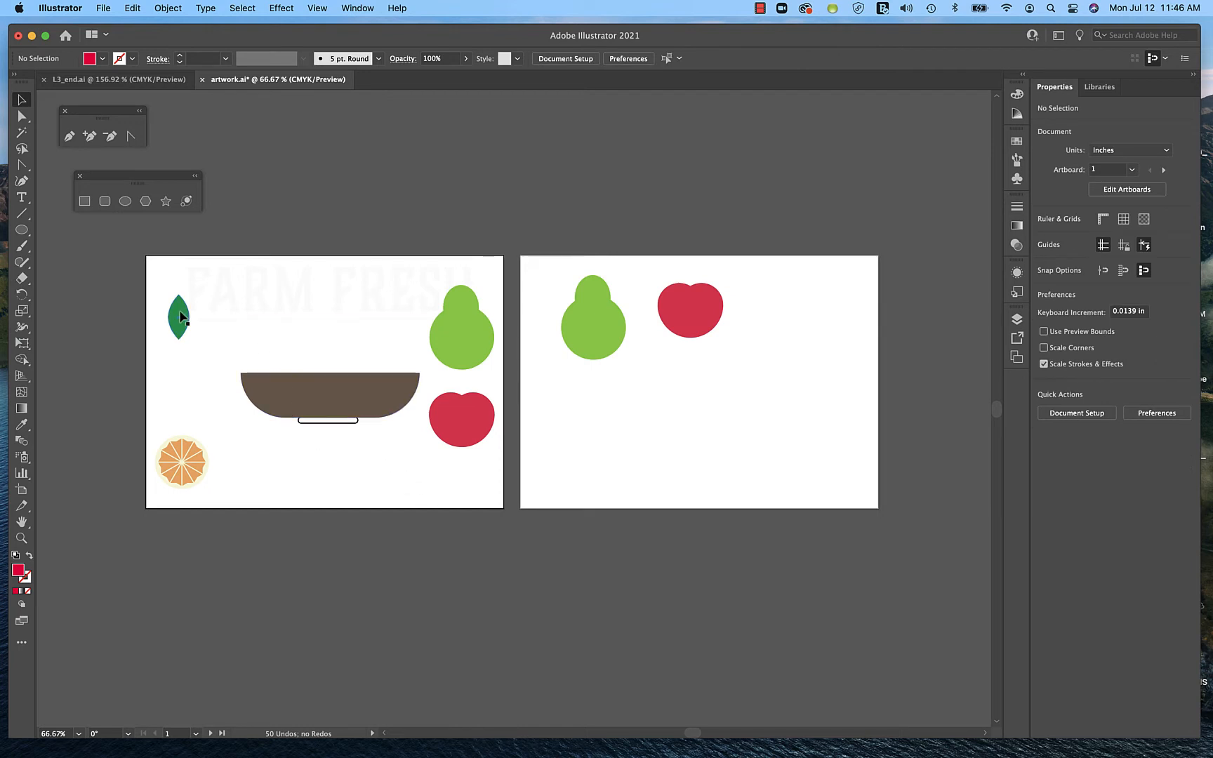
{"action": "left_click_drag", "start_coordinate": [179, 315], "coordinate": [654, 381]}
{"action": "left_click", "coordinate": [593, 430]}
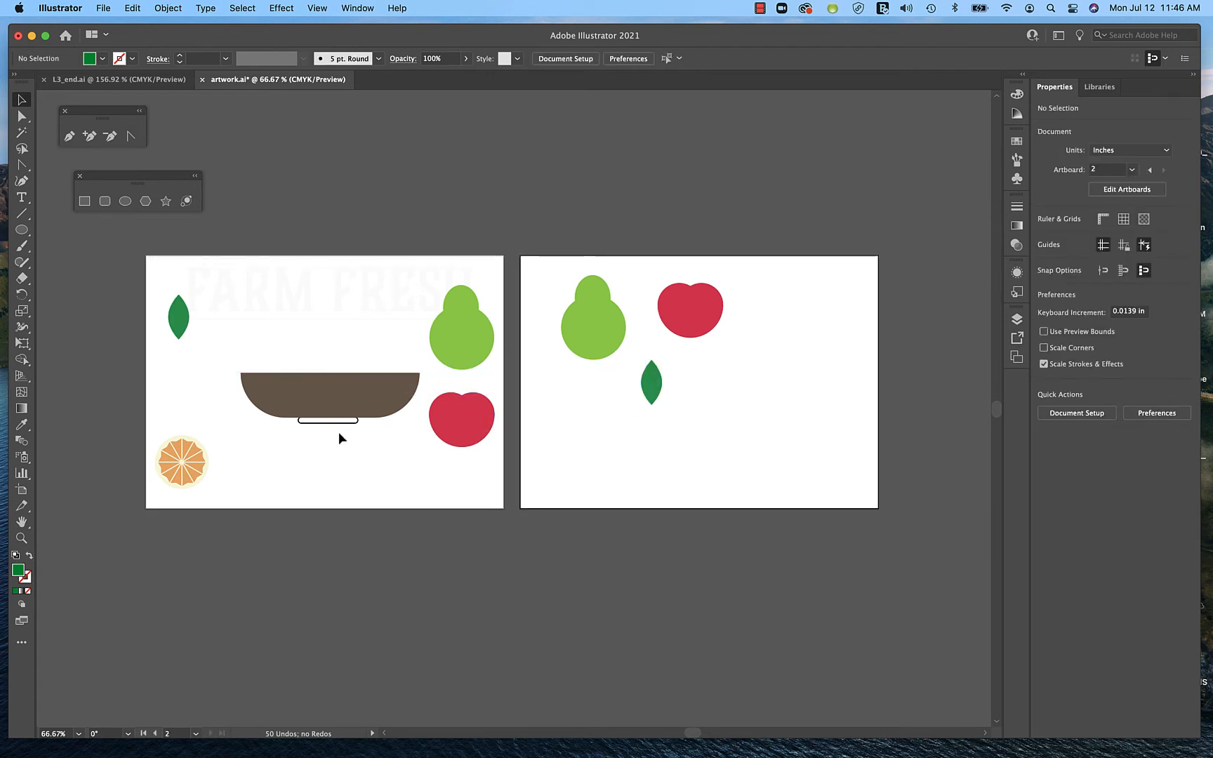
{"action": "key", "text": "super+1"}
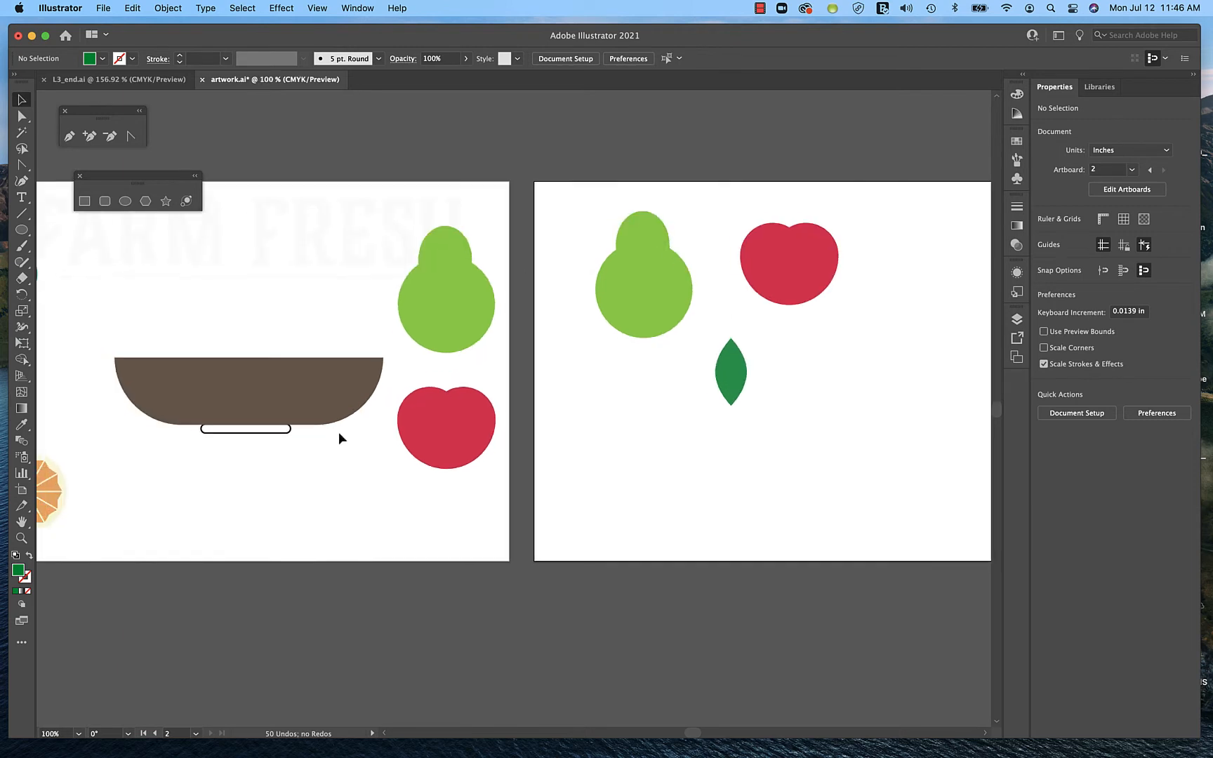
{"action": "scroll", "coordinate": [338, 433], "scroll_direction": "left", "scroll_amount": 5}
{"action": "scroll", "coordinate": [338, 433], "scroll_direction": "up", "scroll_amount": 2}
{"action": "key", "text": "super+equal"}
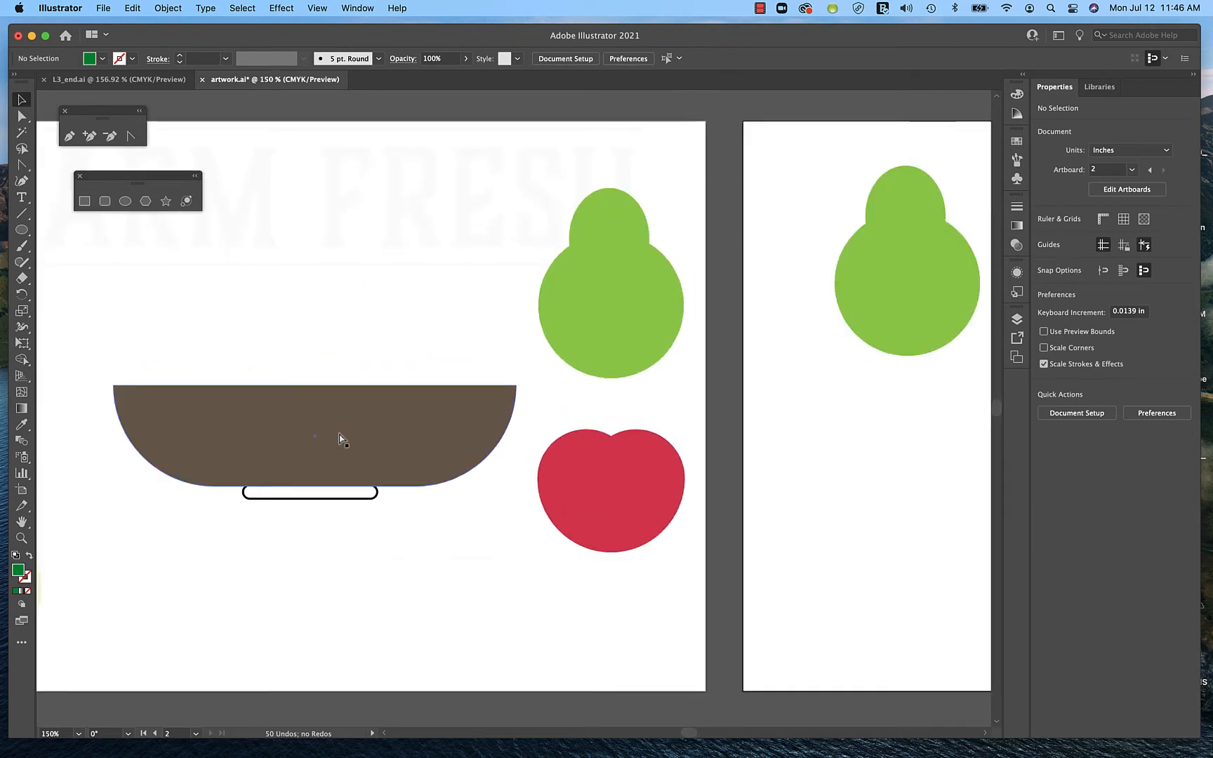
Merge the two overlapping green pear ellipses on the first artboard into one shape with the Shape Builder tool and deselect it.
{"action": "scroll", "coordinate": [339, 437], "scroll_direction": "left", "scroll_amount": 5}
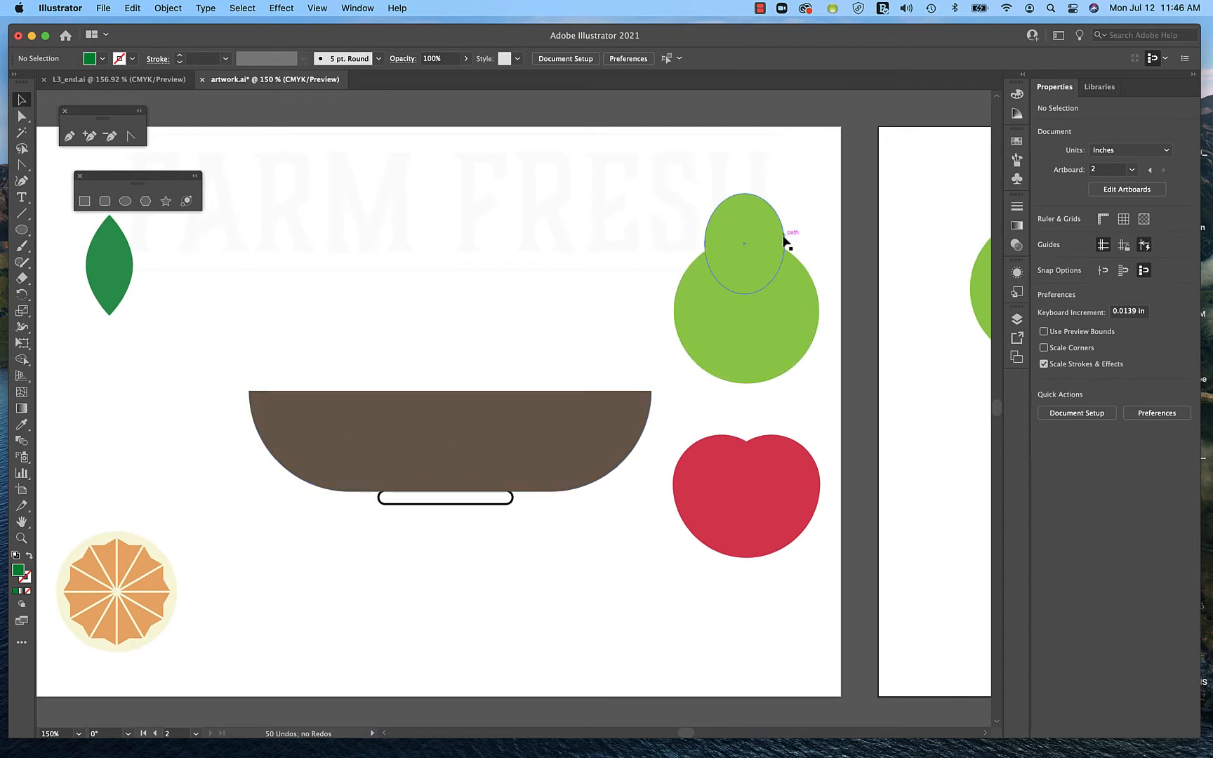
{"action": "left_click", "coordinate": [763, 234]}
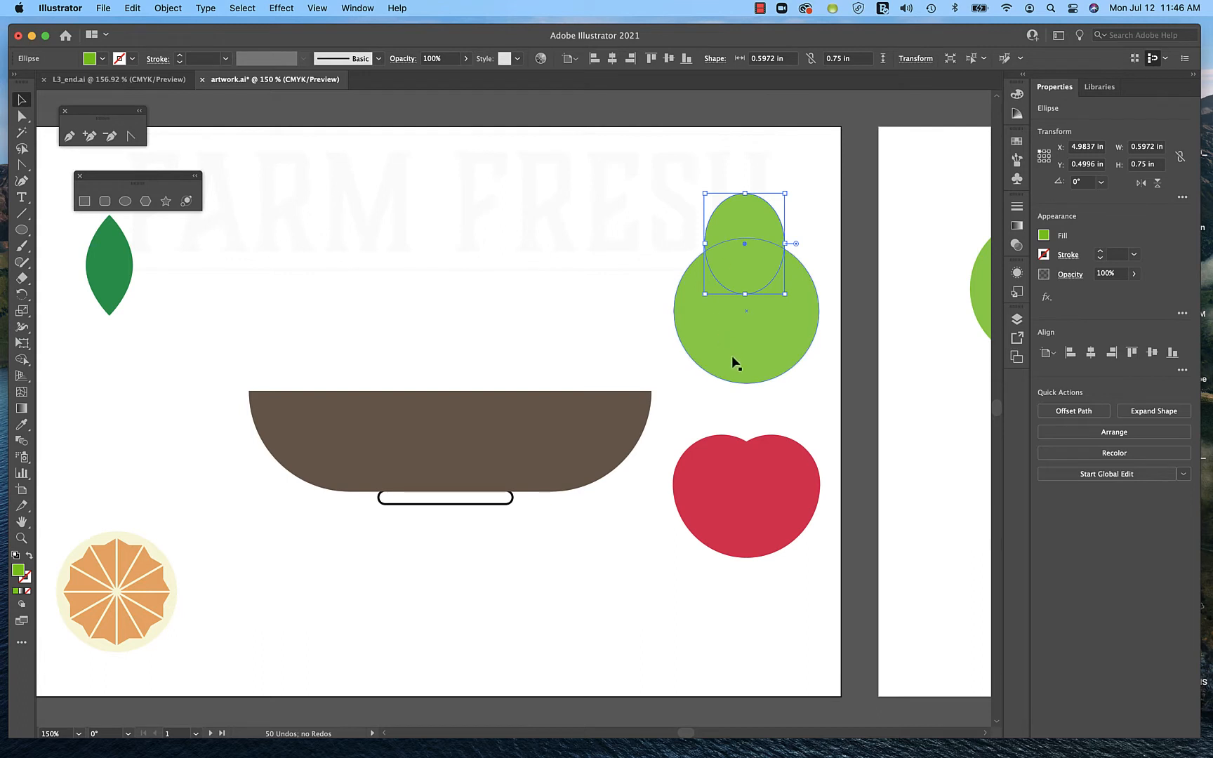
{"action": "left_click", "coordinate": [763, 355], "text": "shift"}
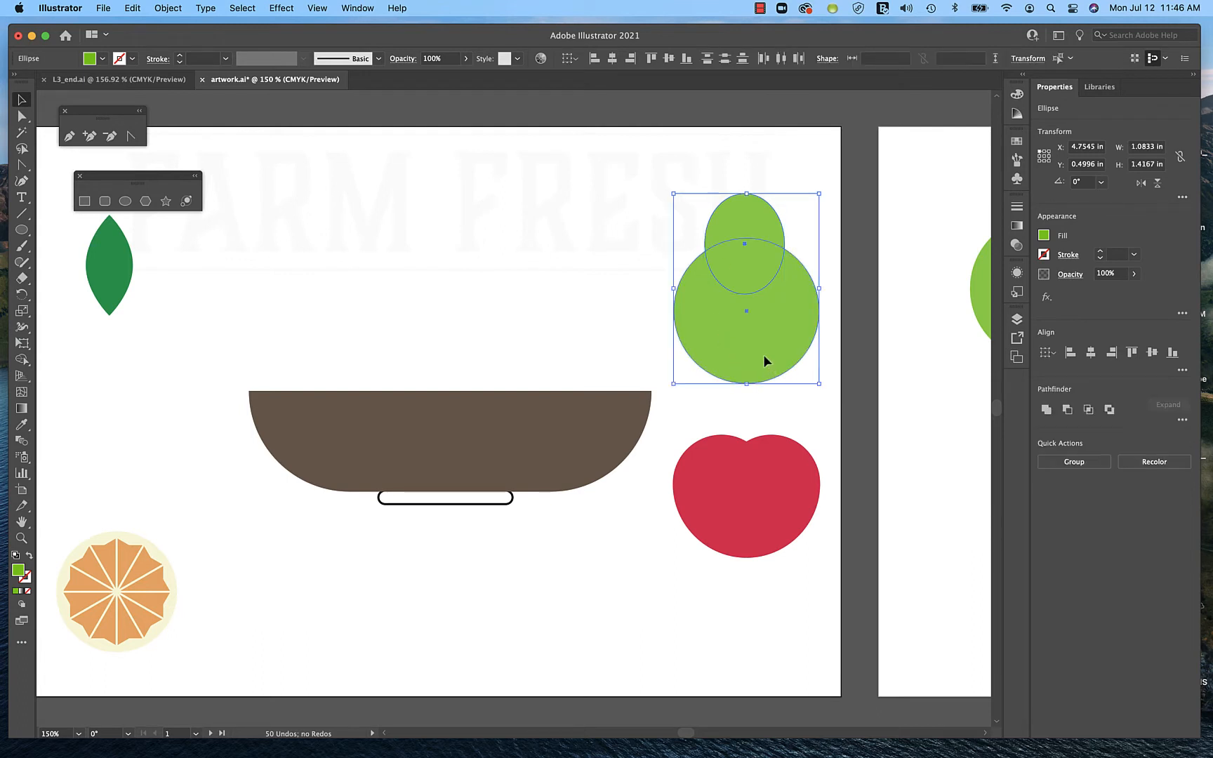
{"action": "left_click", "coordinate": [23, 359]}
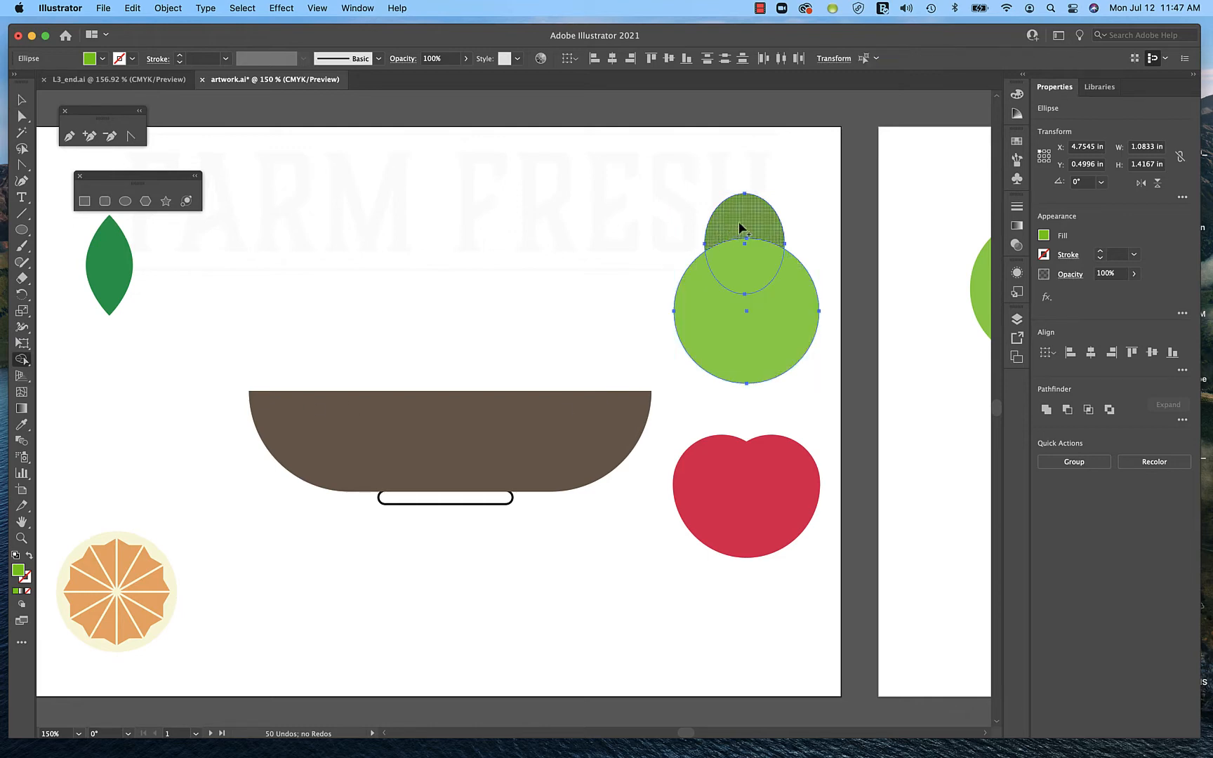
{"action": "left_click_drag", "start_coordinate": [739, 229], "coordinate": [737, 355]}
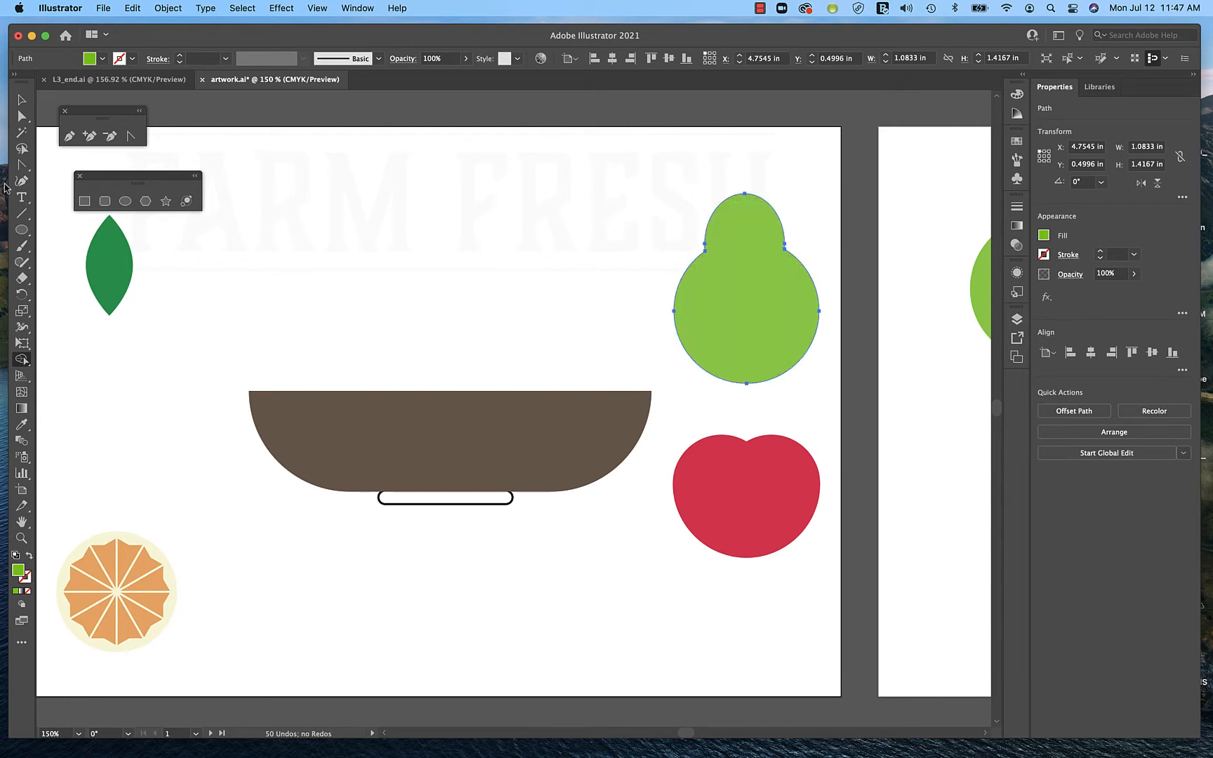
{"action": "left_click", "coordinate": [21, 100]}
{"action": "left_click", "coordinate": [146, 379]}
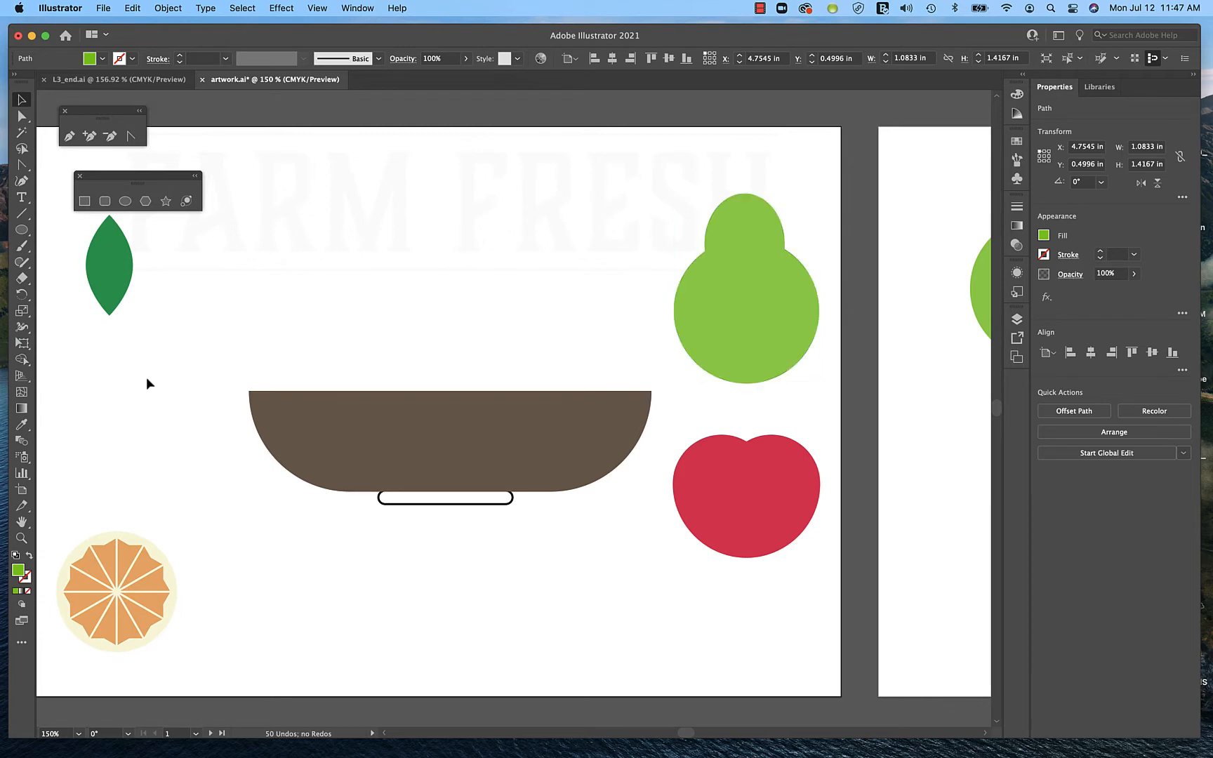
Select all the red apple ellipses on the first artboard and merge them into one shape with the Shape Builder tool.
{"action": "left_click", "coordinate": [713, 478]}
{"action": "left_click", "coordinate": [815, 558]}
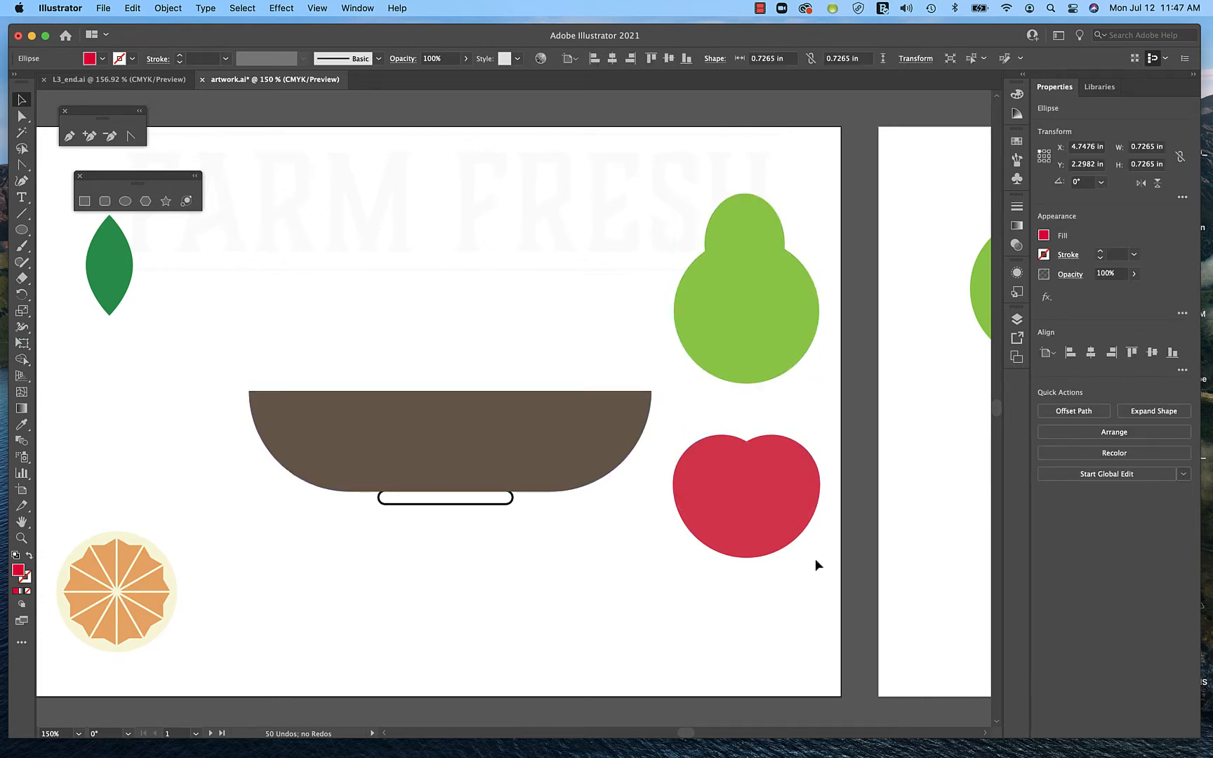
{"action": "left_click_drag", "start_coordinate": [823, 421], "coordinate": [664, 581]}
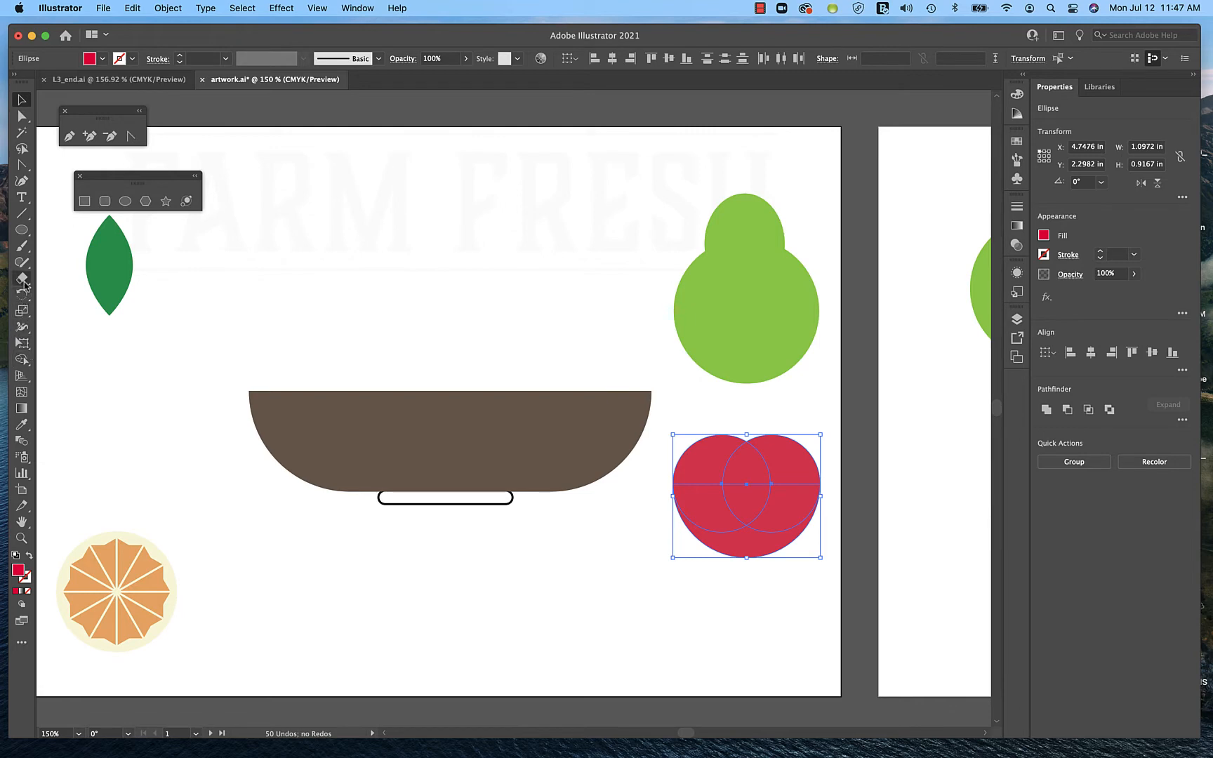
{"action": "left_click", "coordinate": [22, 361]}
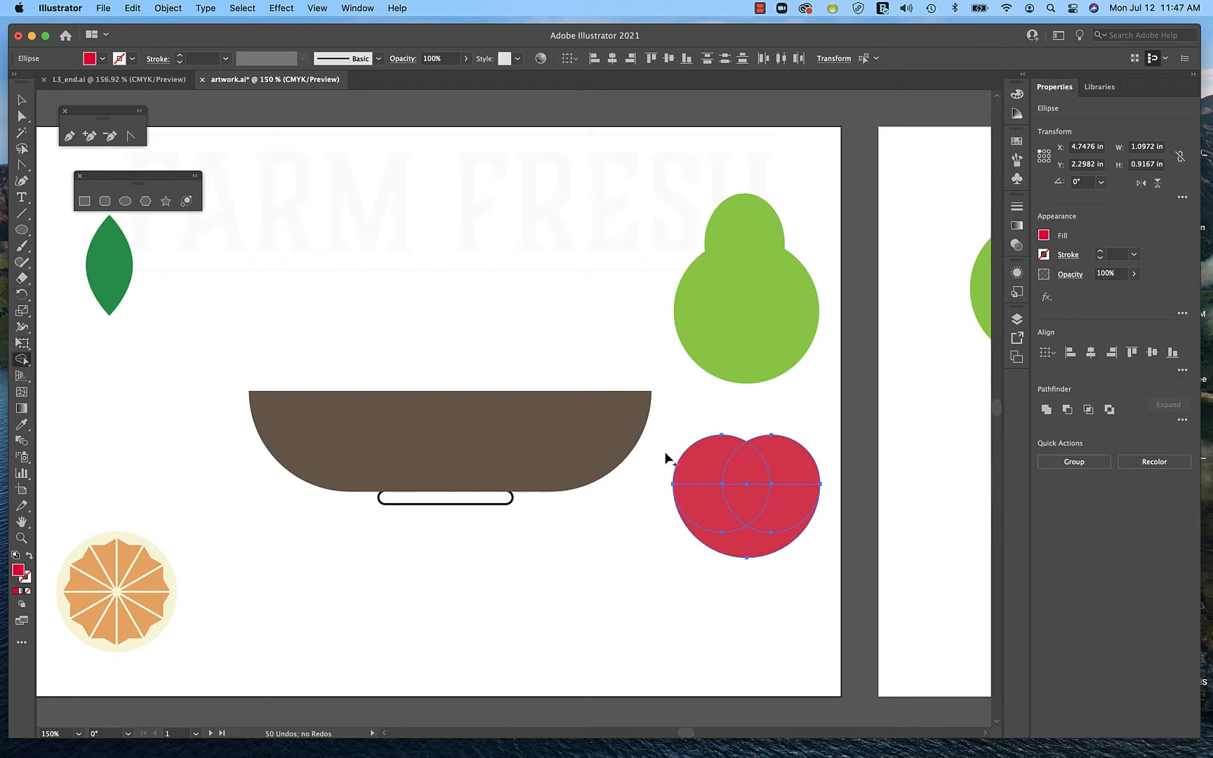
{"action": "mouse_move", "coordinate": [737, 469]}
{"action": "left_mouse_down"}
{"action": "mouse_move", "coordinate": [793, 468]}
{"action": "mouse_move", "coordinate": [803, 504]}
{"action": "mouse_move", "coordinate": [699, 515]}
{"action": "mouse_move", "coordinate": [739, 544]}
{"action": "mouse_move", "coordinate": [719, 557]}
{"action": "left_mouse_up"}
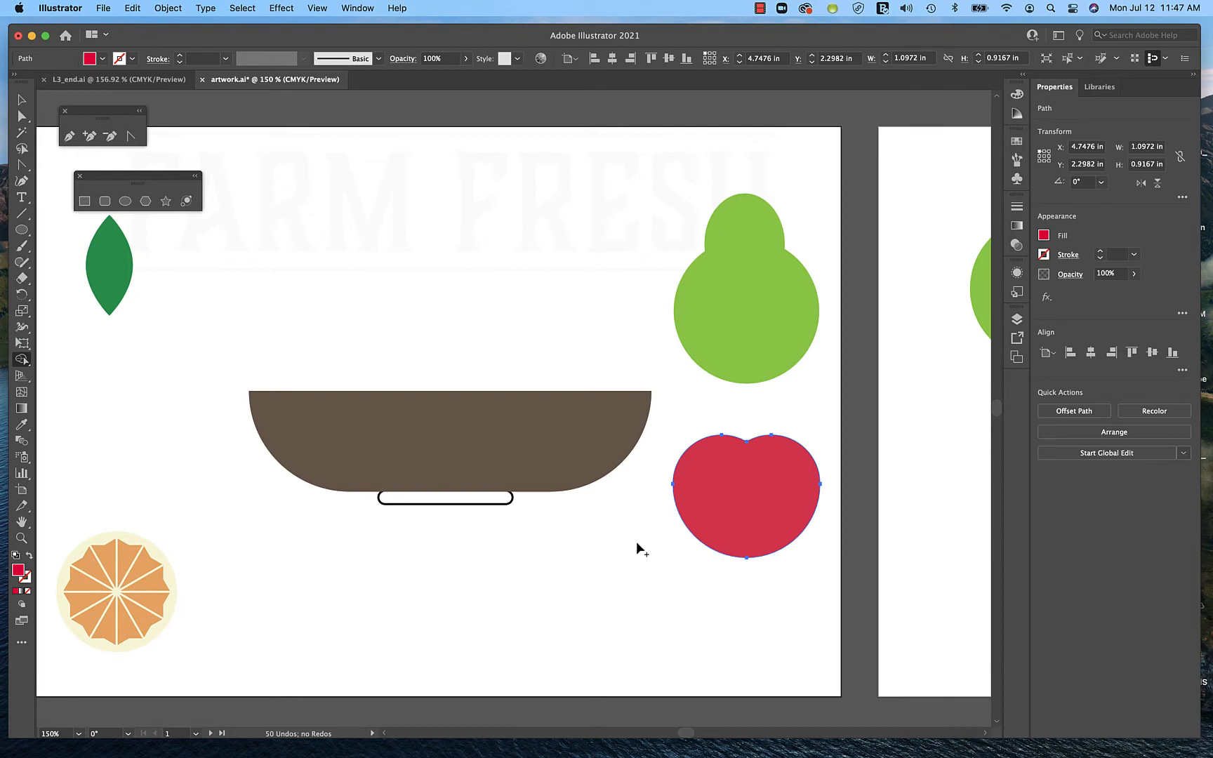
{"action": "scroll", "coordinate": [634, 544], "scroll_direction": "right", "scroll_amount": 6}
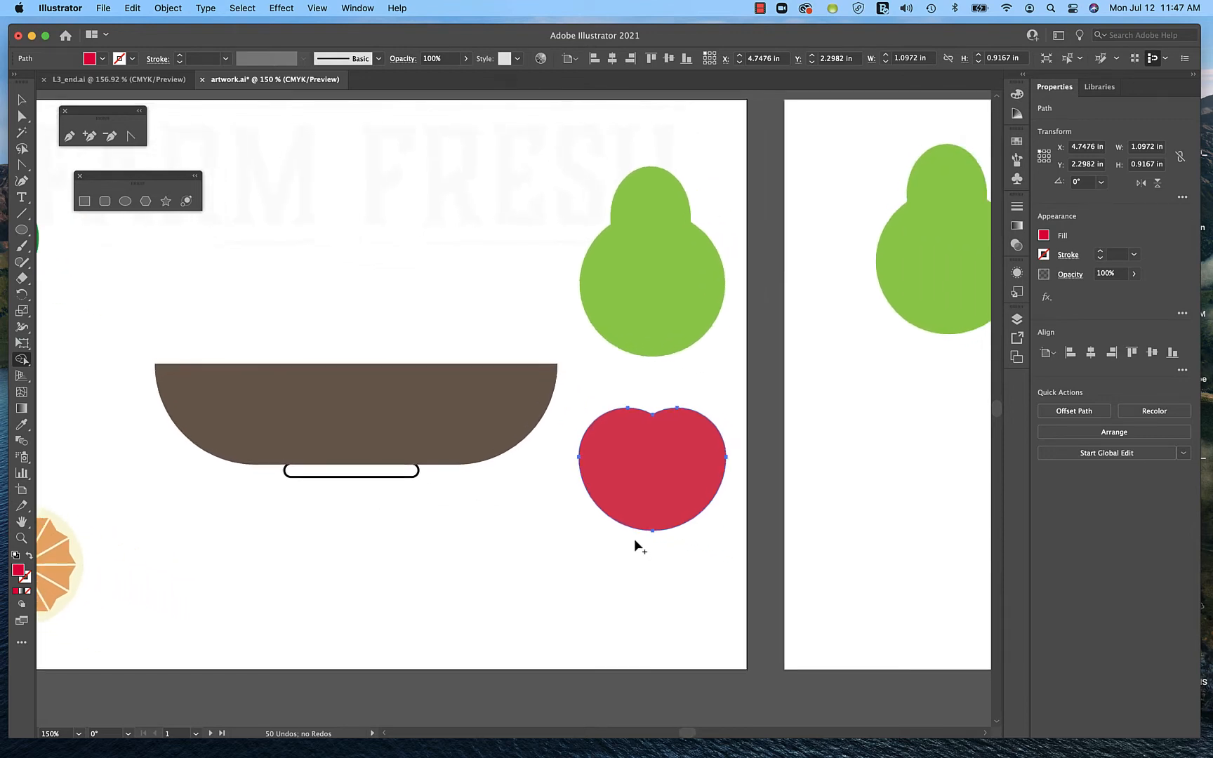
{"action": "scroll", "coordinate": [635, 546], "scroll_direction": "right", "scroll_amount": 3}
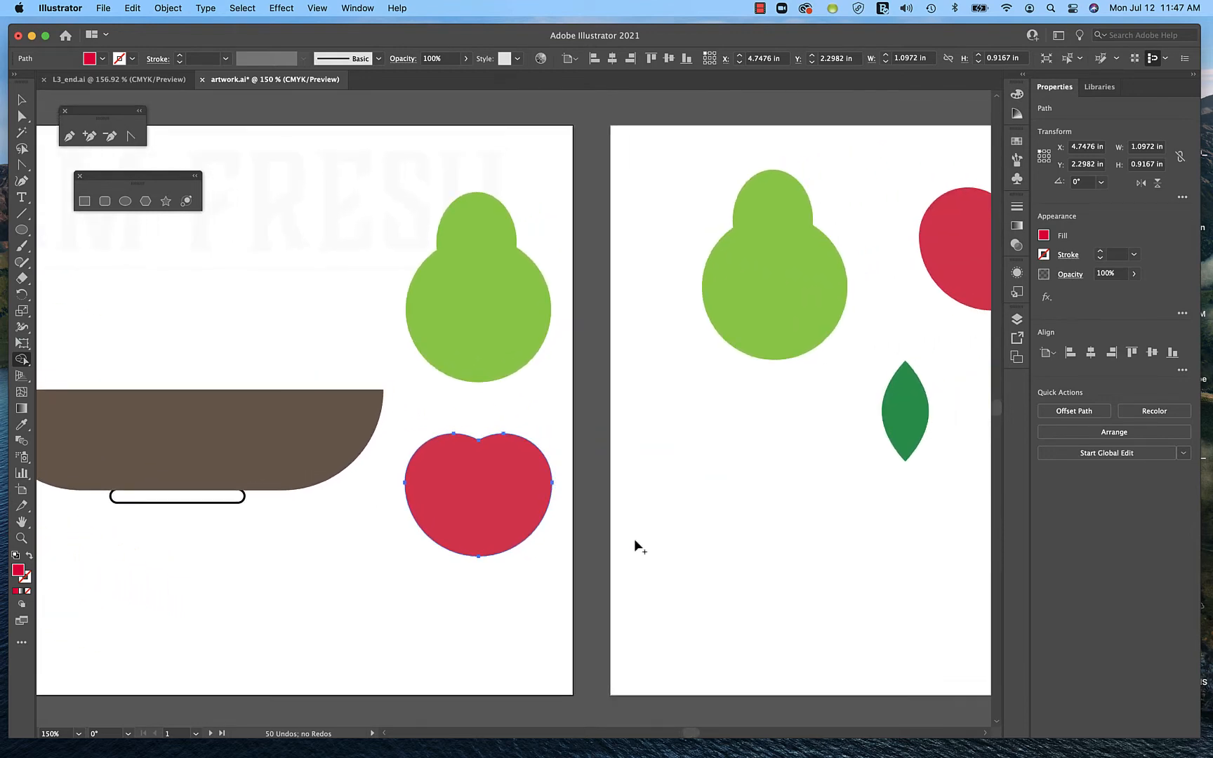
{"action": "scroll", "coordinate": [633, 538], "scroll_direction": "right", "scroll_amount": 4}
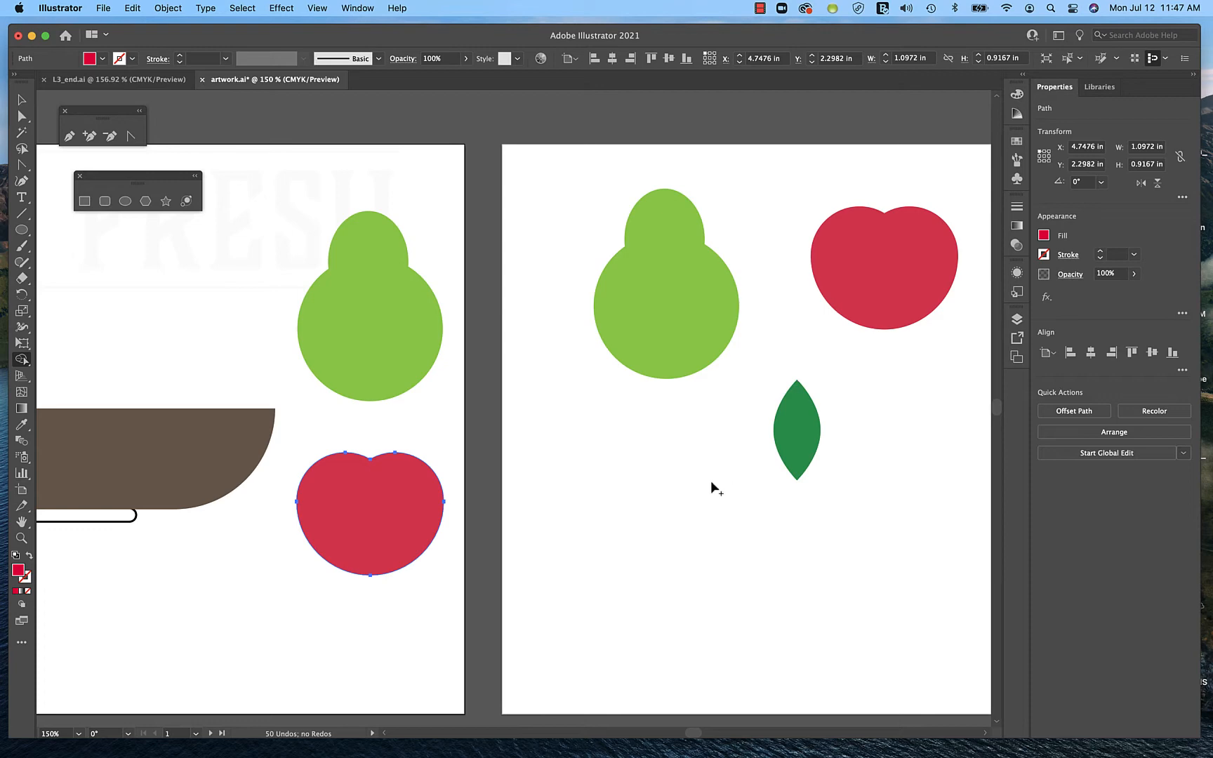
{"action": "scroll", "coordinate": [692, 496], "scroll_direction": "left", "scroll_amount": 10}
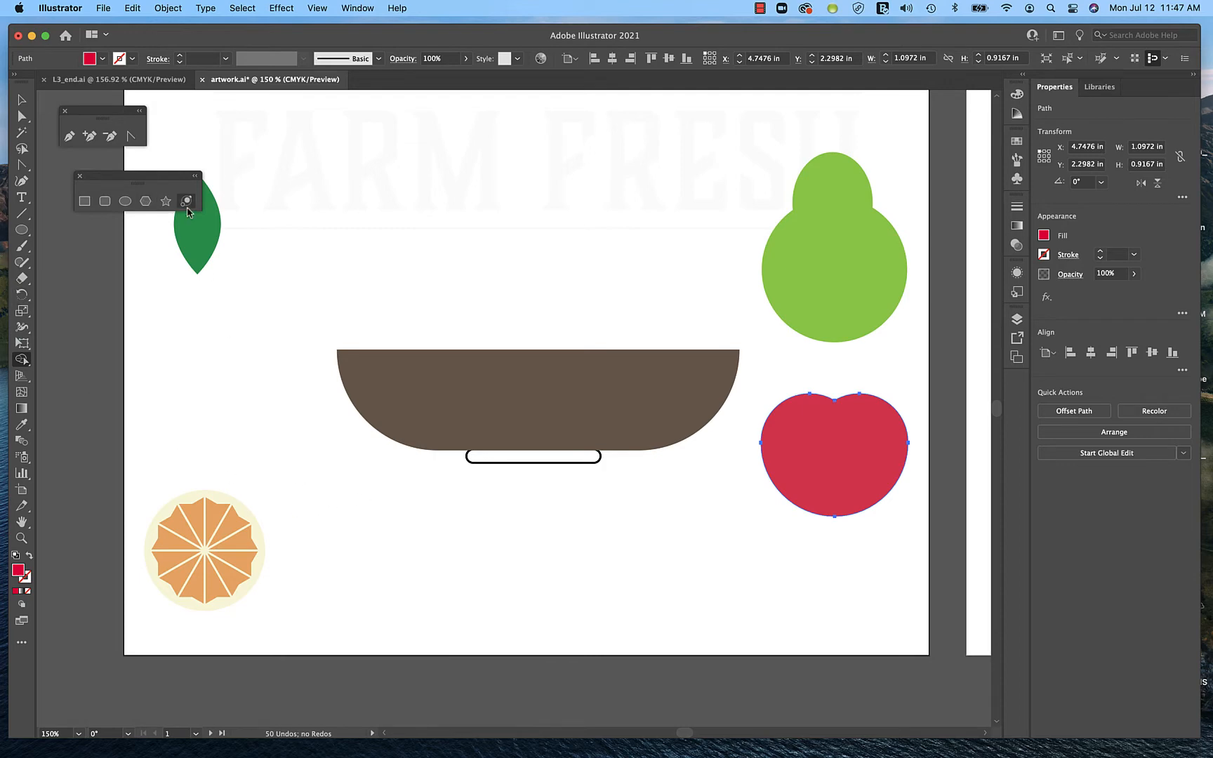
Check the flowers in L3_end.ai, and draw a red four-pointed star about 0.56 in wide between the orange slice and the bowl in artwork.ai.
{"action": "left_click", "coordinate": [166, 201]}
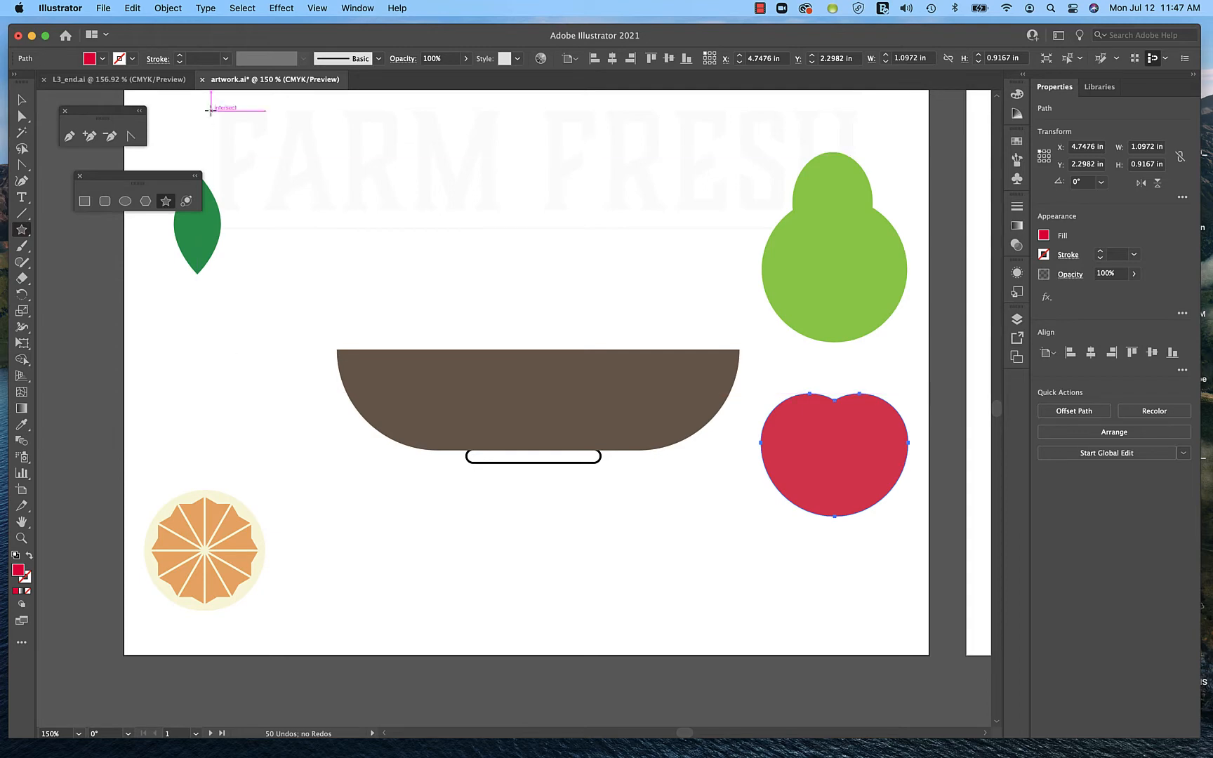
{"action": "left_click", "coordinate": [172, 80]}
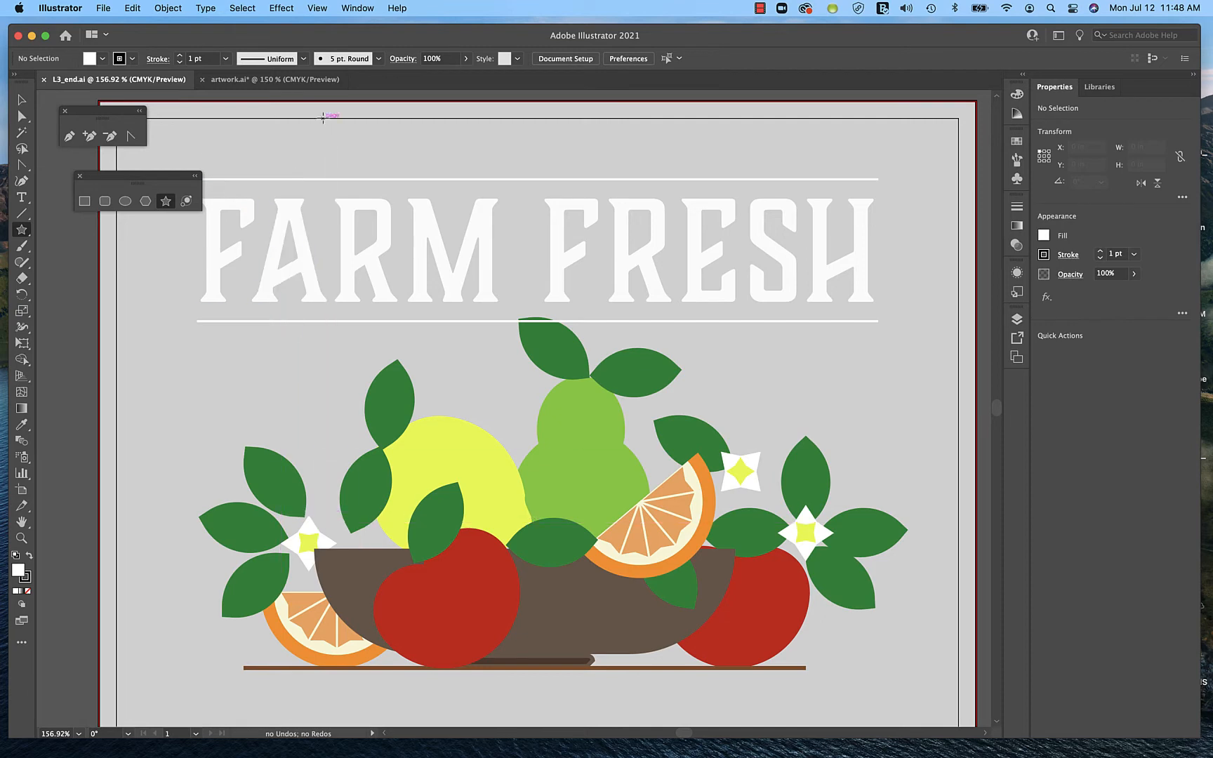
{"action": "left_click", "coordinate": [249, 79]}
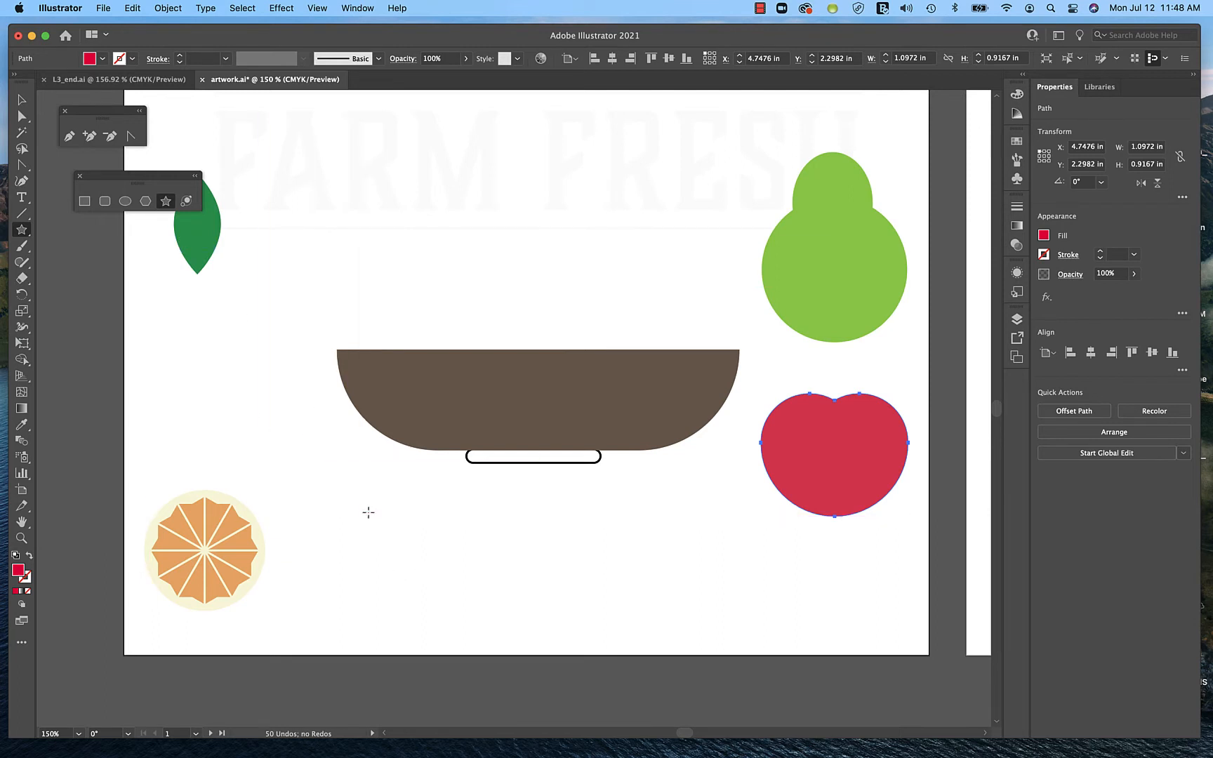
{"action": "left_click_drag", "start_coordinate": [367, 511], "coordinate": [384, 533]}
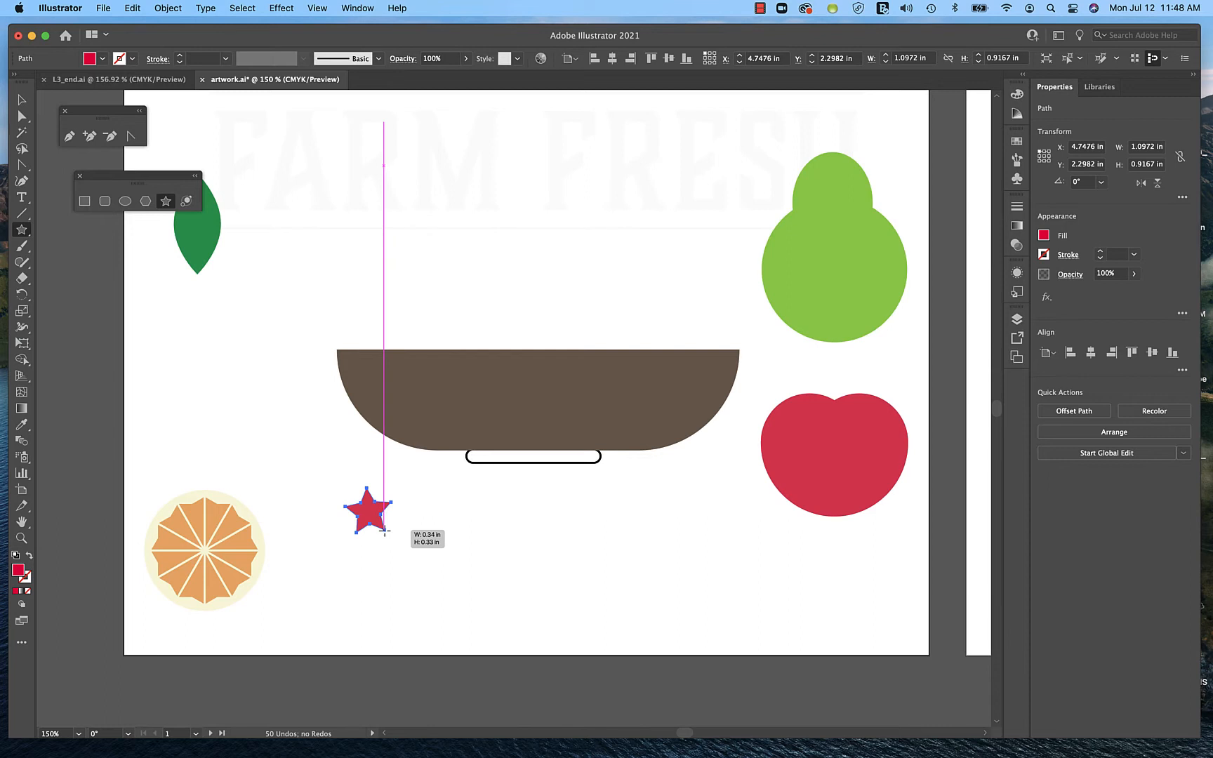
{"action": "key", "text": "Down"}
{"action": "mouse_move", "coordinate": [383, 531]}
{"action": "left_mouse_down"}
{"action": "mouse_move", "coordinate": [414, 539]}
{"action": "mouse_move", "coordinate": [482, 596]}
{"action": "mouse_move", "coordinate": [401, 541]}
{"action": "mouse_move", "coordinate": [379, 504]}
{"action": "mouse_move", "coordinate": [383, 537]}
{"action": "mouse_move", "coordinate": [447, 567]}
{"action": "mouse_move", "coordinate": [389, 523]}
{"action": "left_mouse_up"}
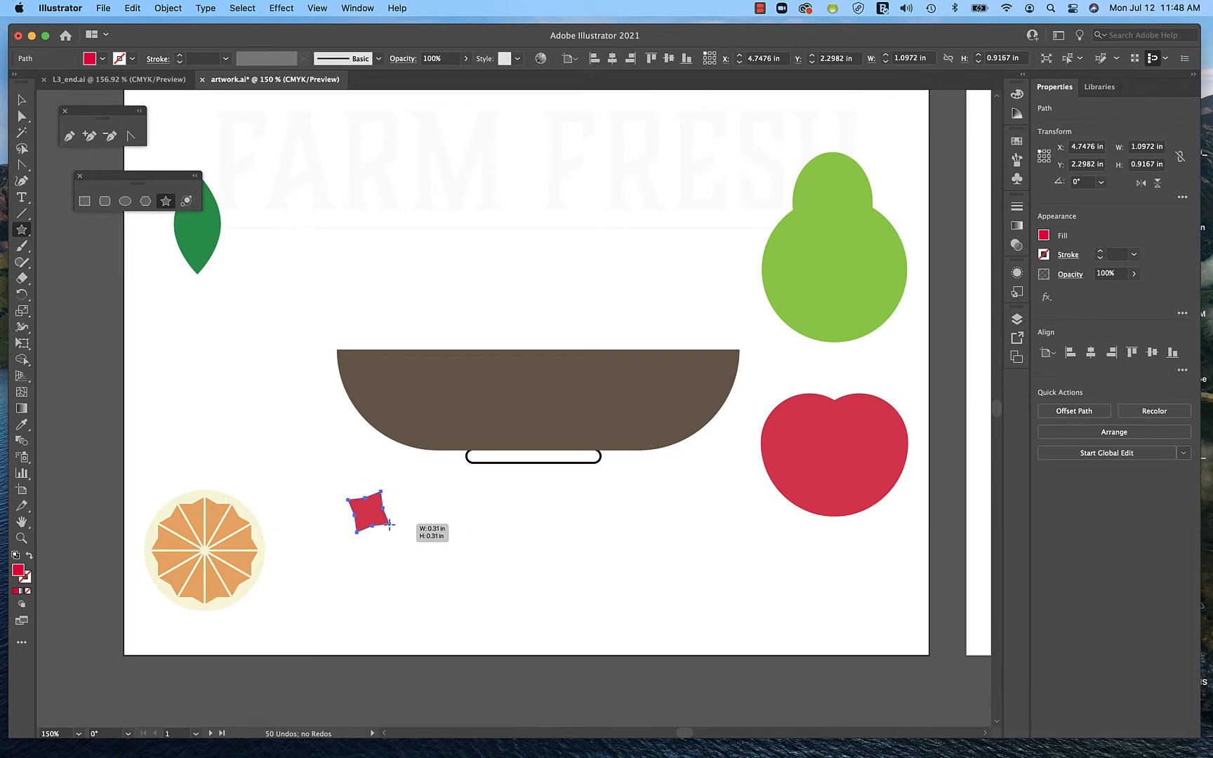
{"action": "key", "text": "Up"}
{"action": "key", "text": "Up"}
{"action": "mouse_move", "coordinate": [390, 523]}
{"action": "left_mouse_down"}
{"action": "mouse_move", "coordinate": [446, 582]}
{"action": "mouse_move", "coordinate": [380, 531]}
{"action": "mouse_move", "coordinate": [405, 562]}
{"action": "mouse_move", "coordinate": [388, 536]}
{"action": "mouse_move", "coordinate": [396, 544]}
{"action": "mouse_move", "coordinate": [367, 550]}
{"action": "left_mouse_up"}
{"action": "key", "text": "Down"}
{"action": "key", "text": "Down"}
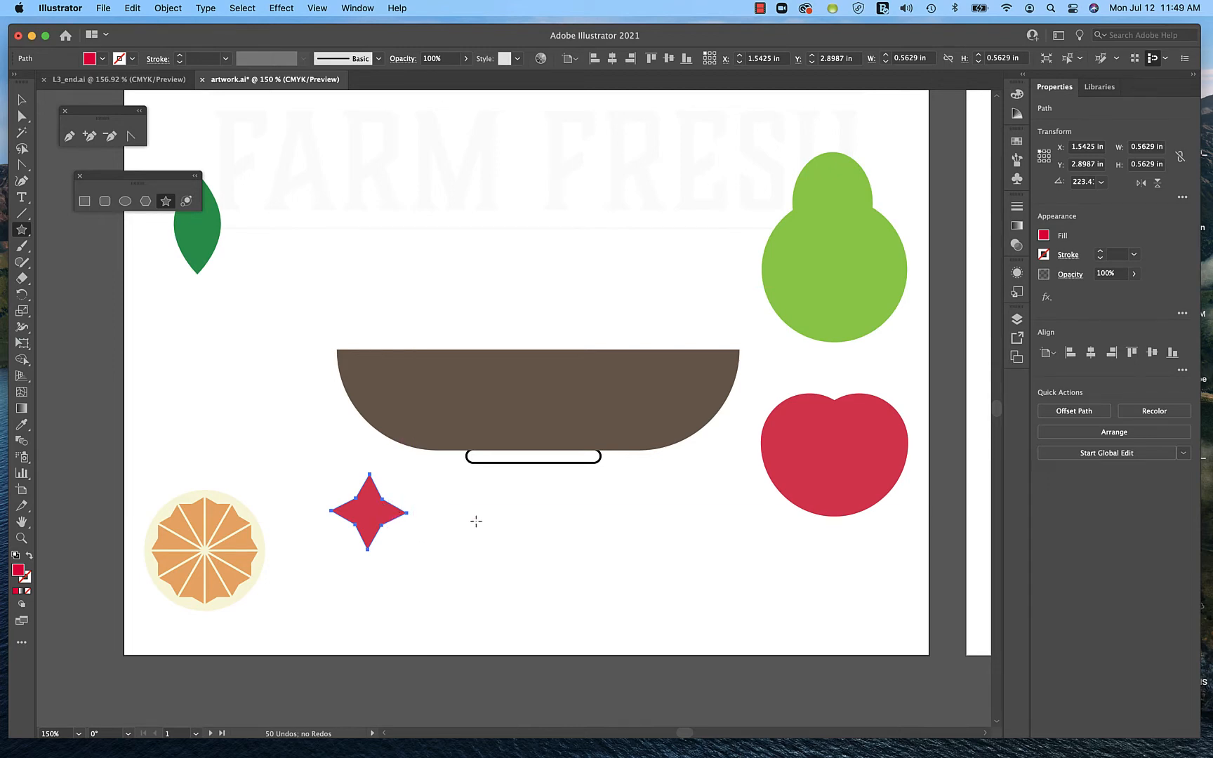
Copy the red four-pointed star and paste the copy directly in front of the original.
{"action": "key", "text": "super"}
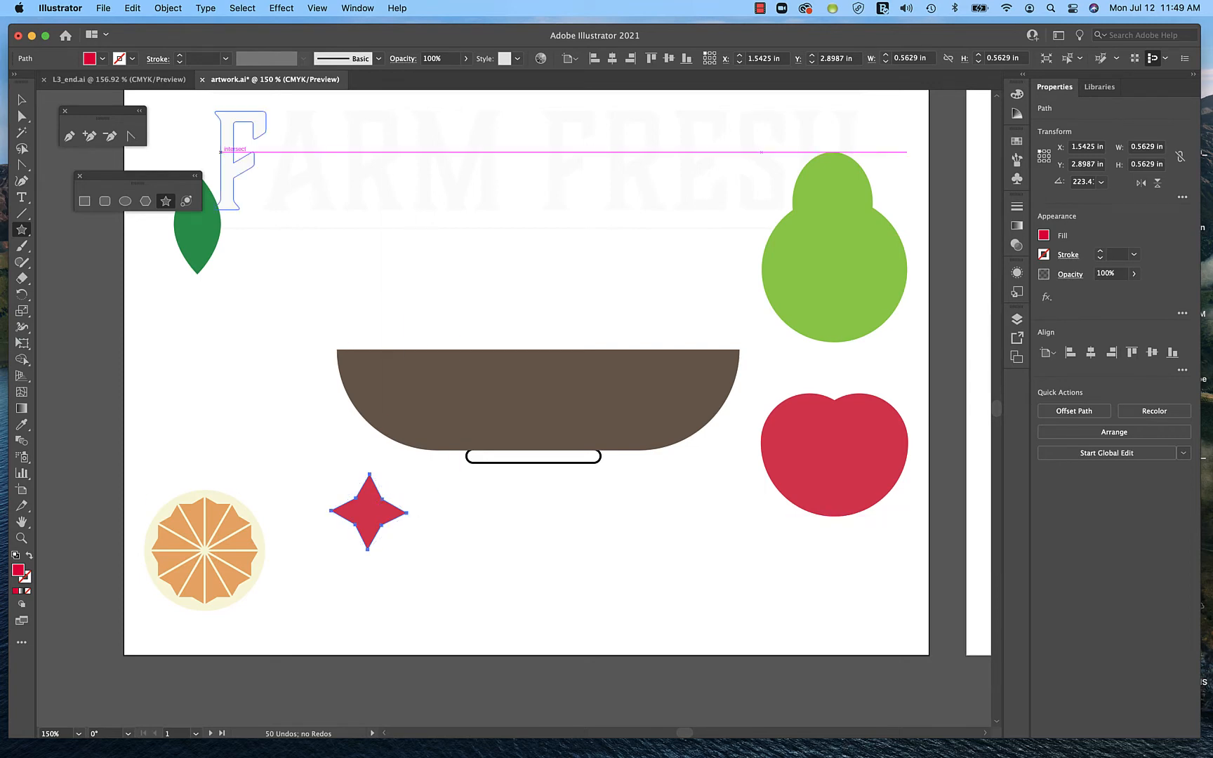
{"action": "left_click", "coordinate": [134, 9]}
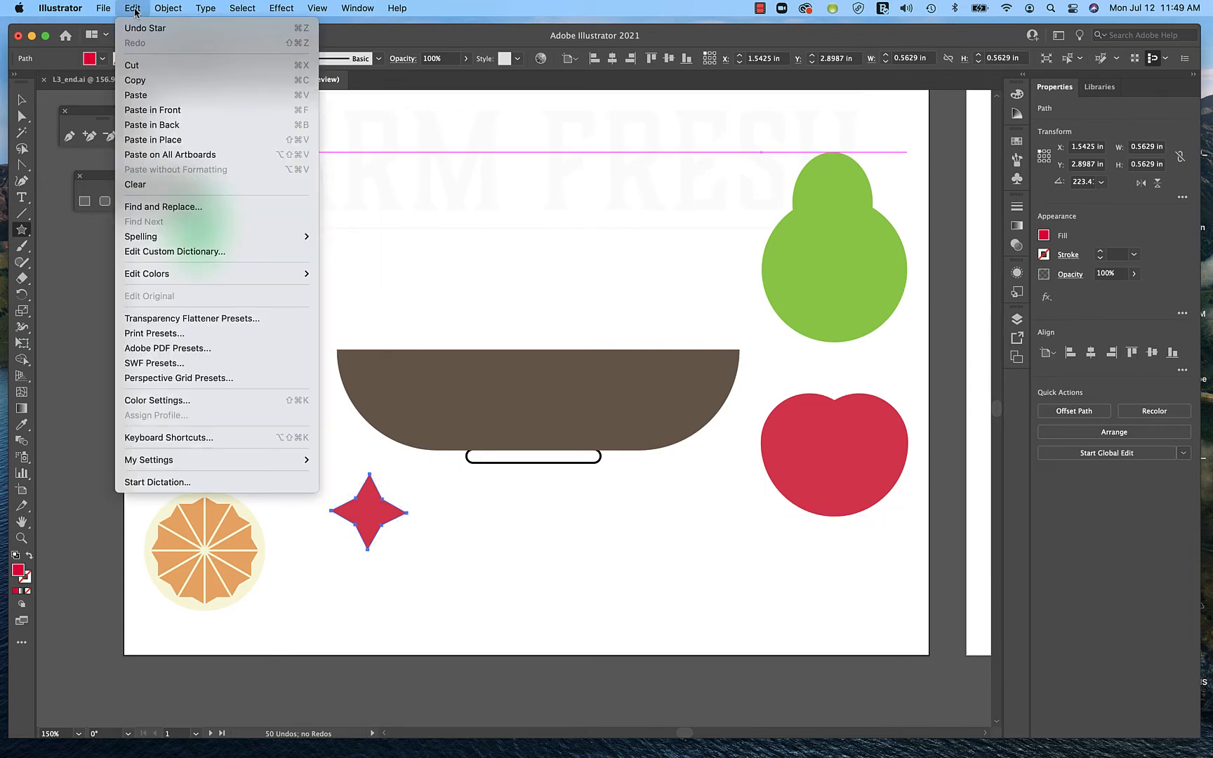
{"action": "left_click", "coordinate": [177, 110]}
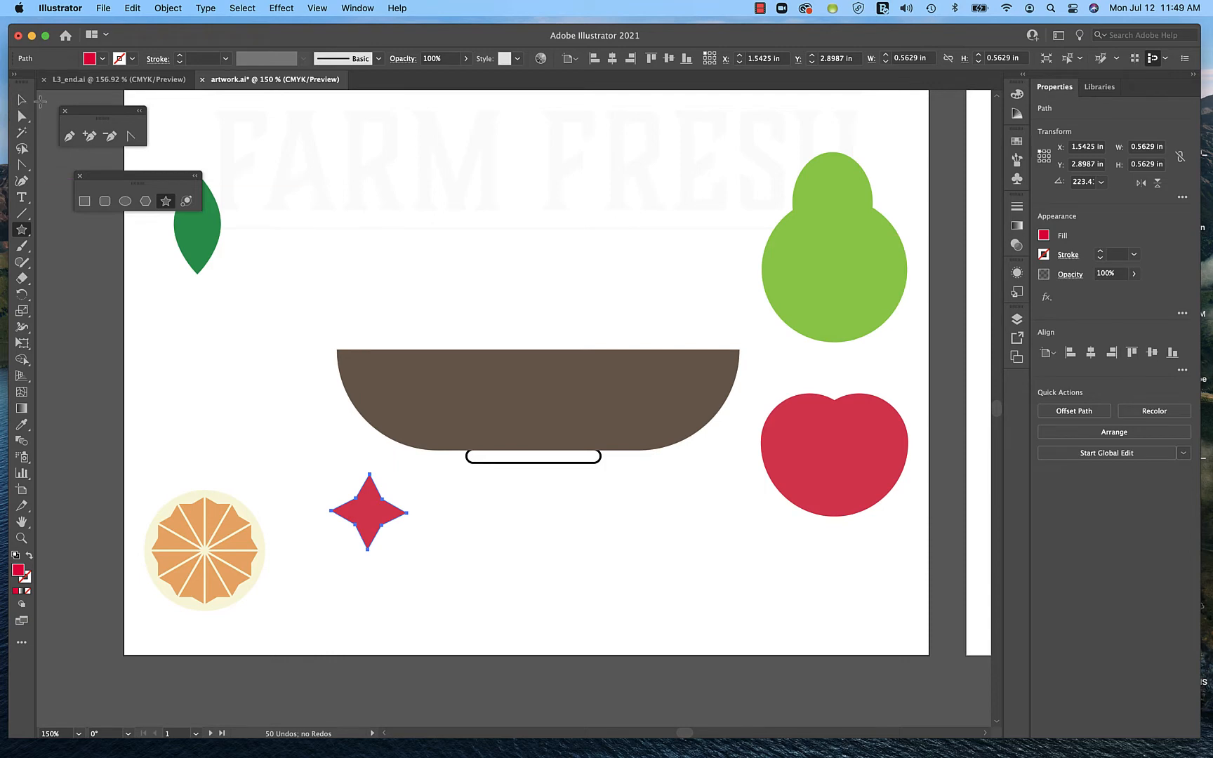
Rotate the front star so its points sit between the original's and scale it around its center to about 0.24 in wide.
{"action": "left_click", "coordinate": [22, 99]}
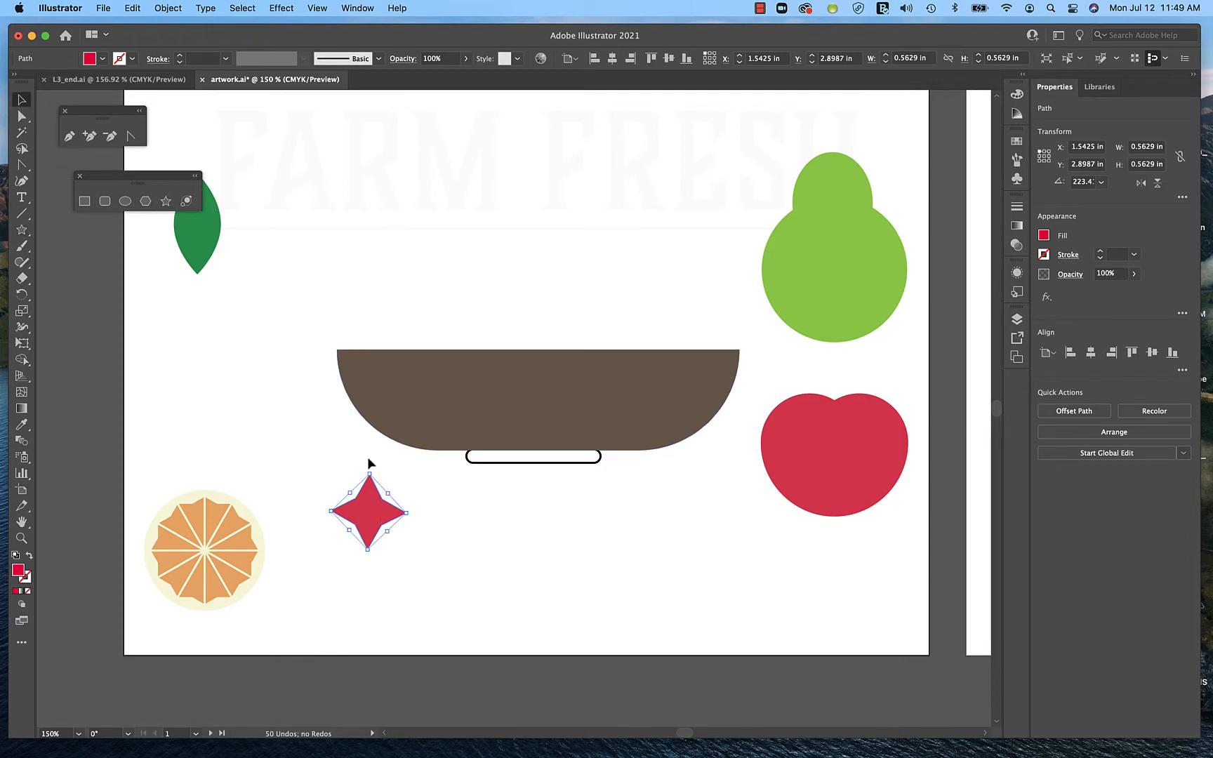
{"action": "left_click_drag", "start_coordinate": [366, 469], "coordinate": [395, 484]}
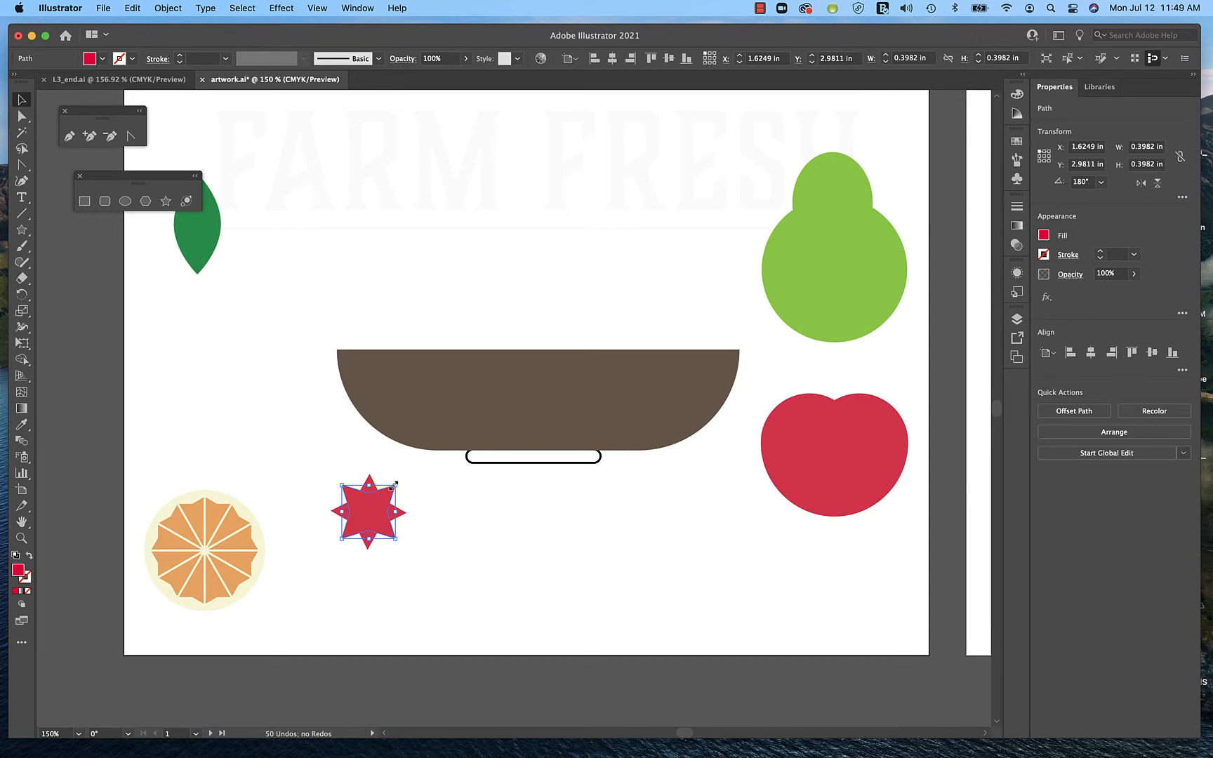
{"action": "left_click_drag", "start_coordinate": [394, 484], "coordinate": [384, 493]}
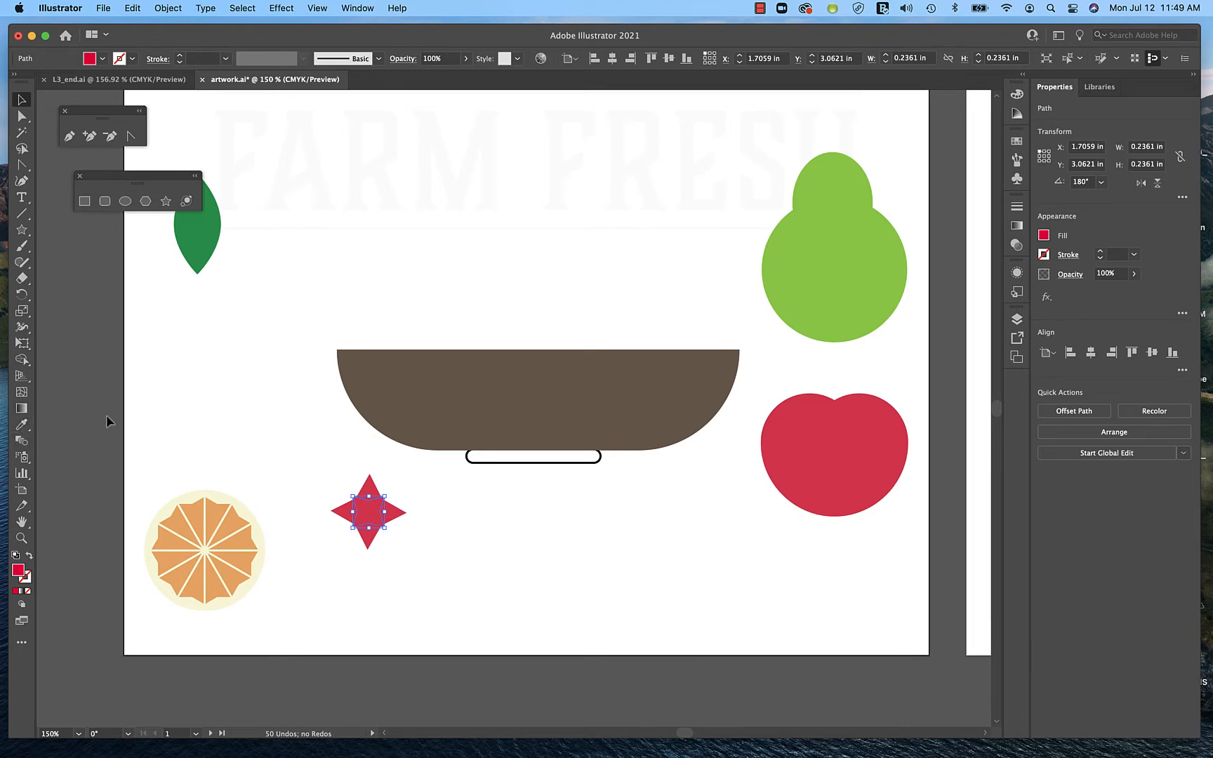
{"action": "left_click", "coordinate": [152, 411]}
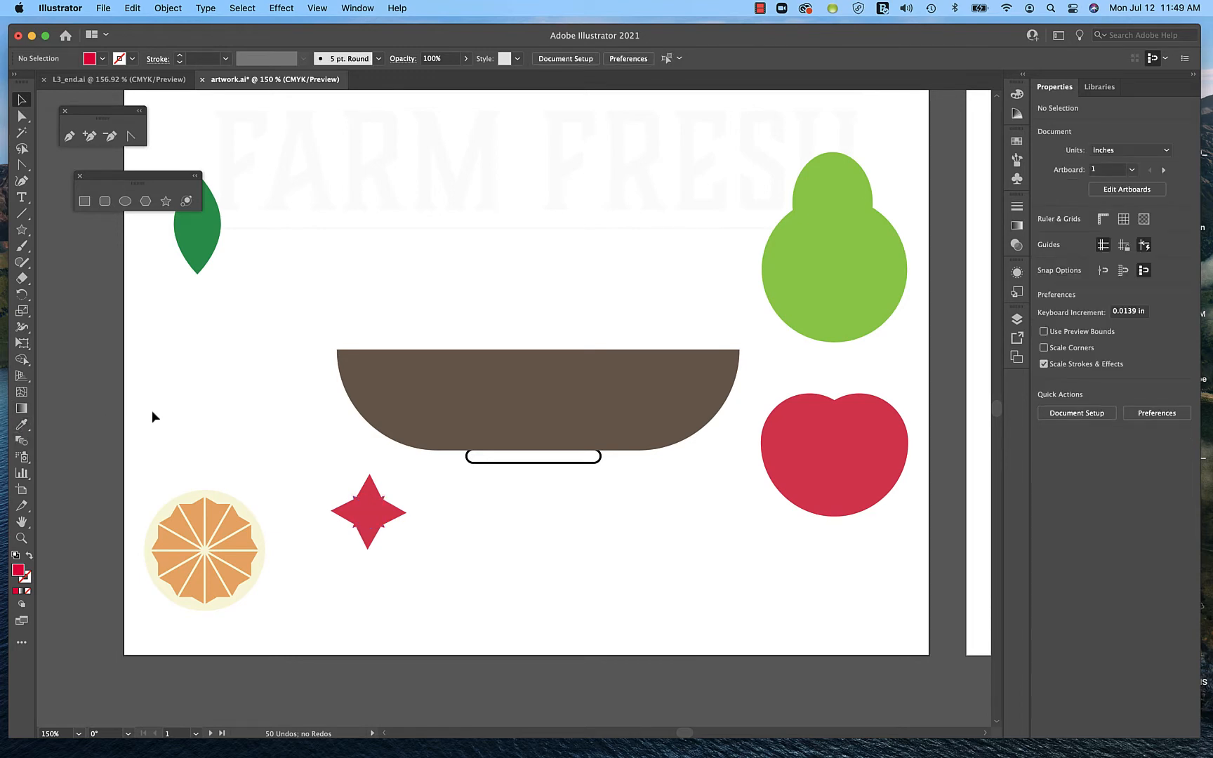
Sample the leaf's green with the Eyedropper tool and apply it to the larger back star.
{"action": "left_click", "coordinate": [22, 424]}
{"action": "left_click", "coordinate": [186, 241]}
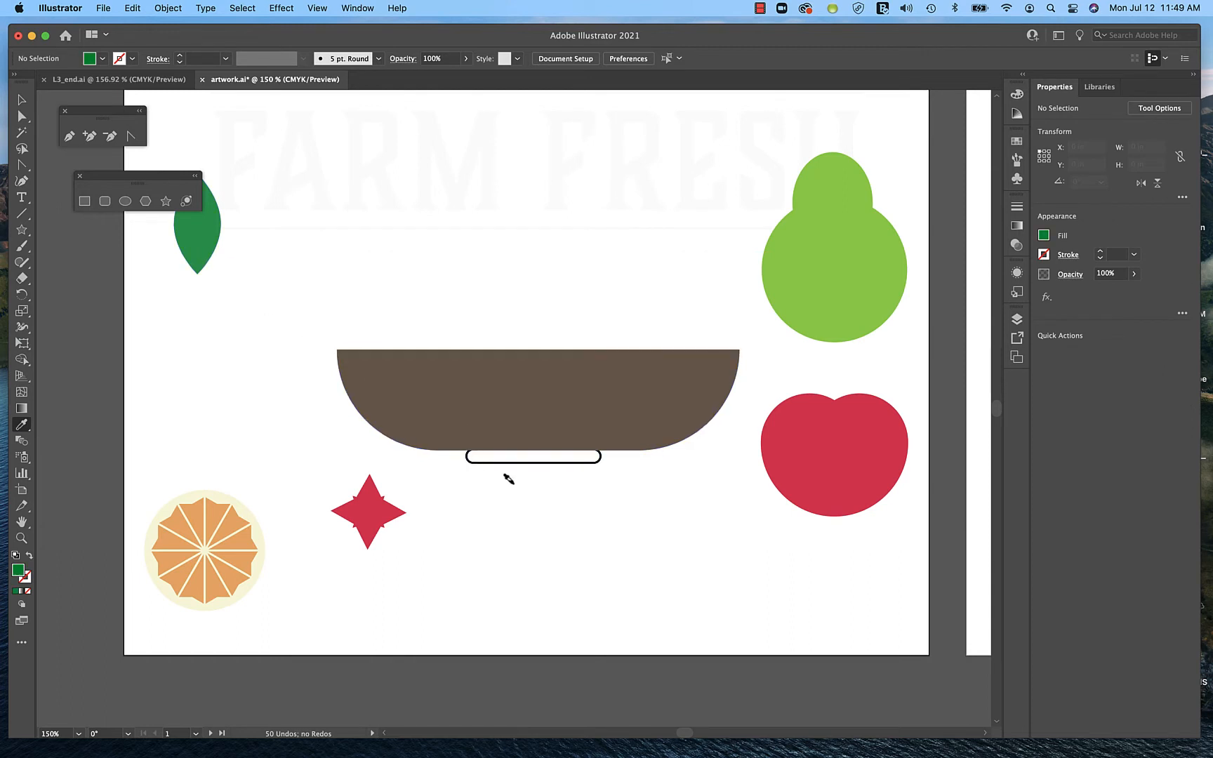
{"action": "left_click", "coordinate": [391, 508], "text": "alt"}
{"action": "left_click", "coordinate": [22, 99]}
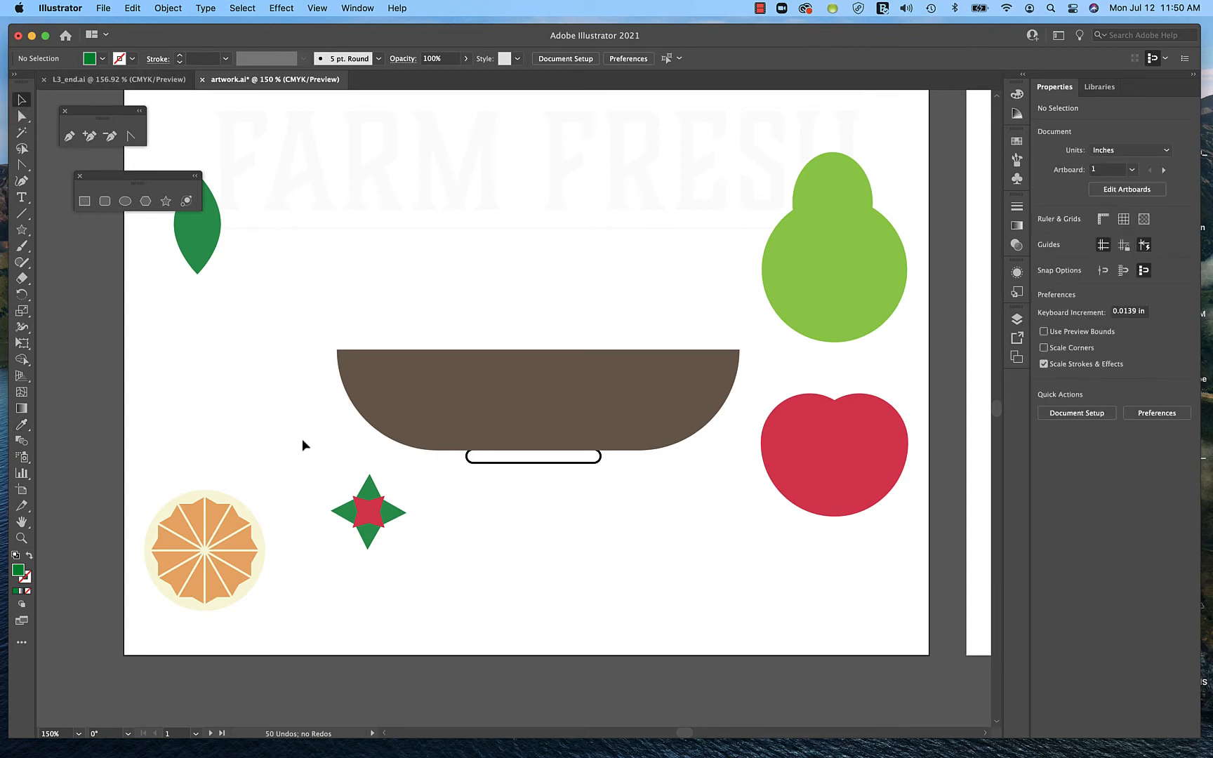
Scale the small red center star down around its center to about 0.18 in wide.
{"action": "left_click", "coordinate": [380, 504]}
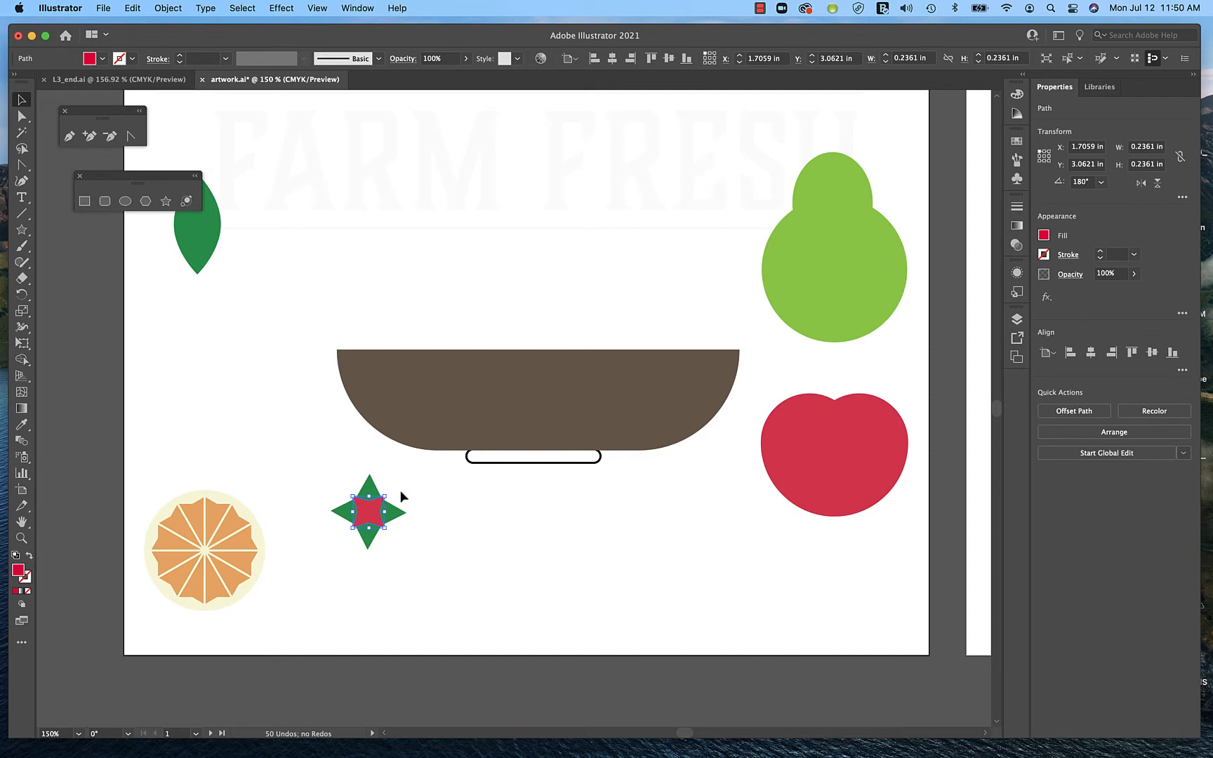
{"action": "key", "text": "super+equal"}
{"action": "key", "text": "super+equal"}
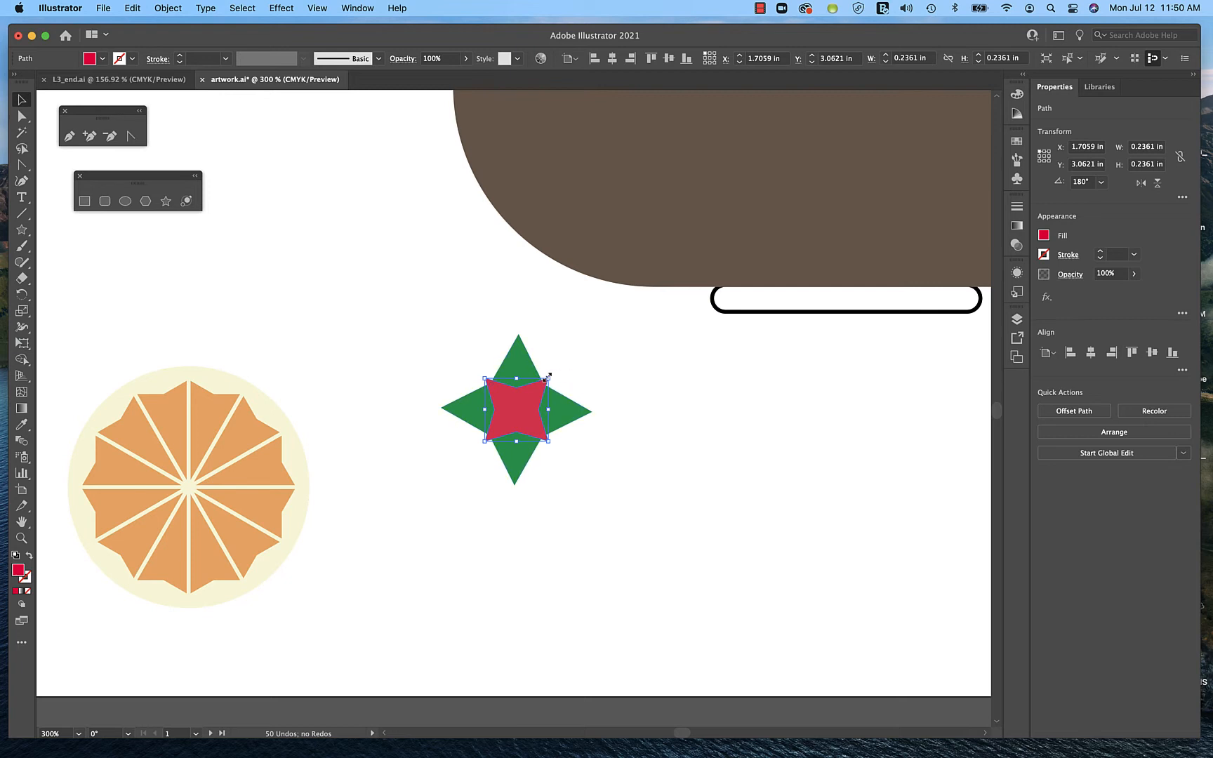
{"action": "left_click_drag", "start_coordinate": [548, 378], "coordinate": [541, 384]}
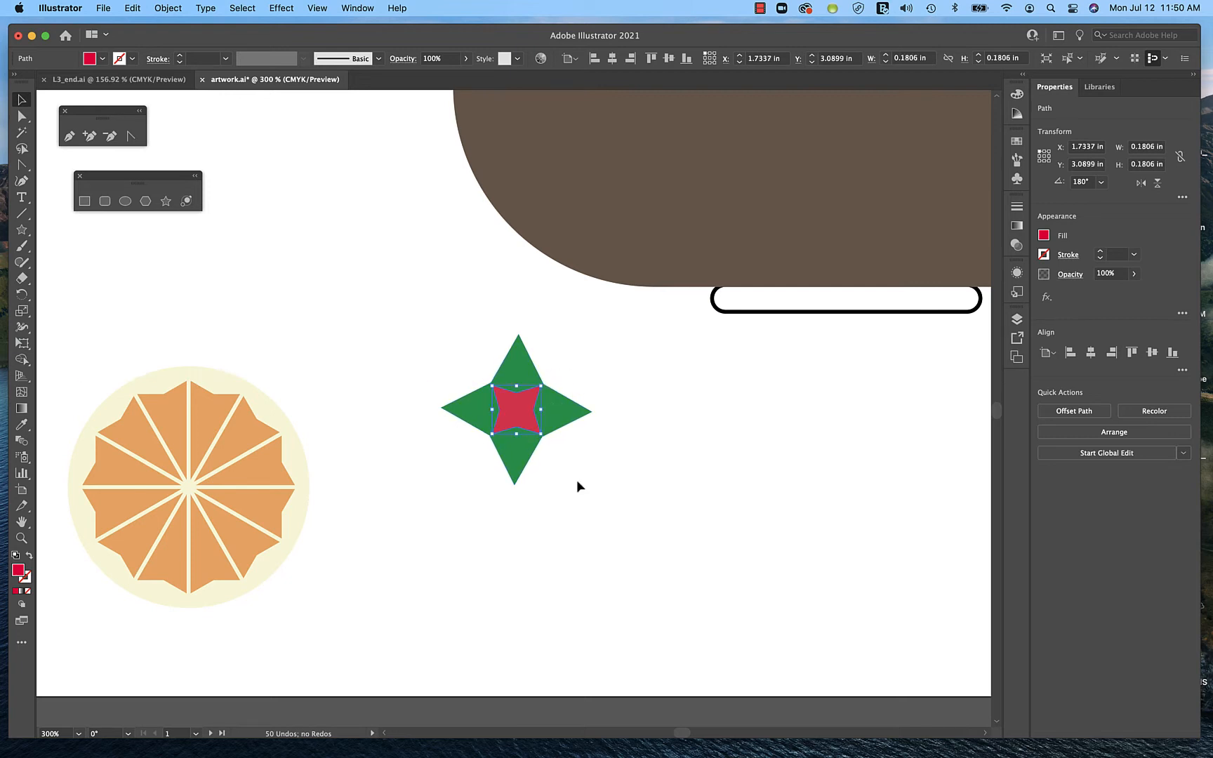
Fill the small center star with a yellow swatch.
{"action": "left_click", "coordinate": [1043, 236]}
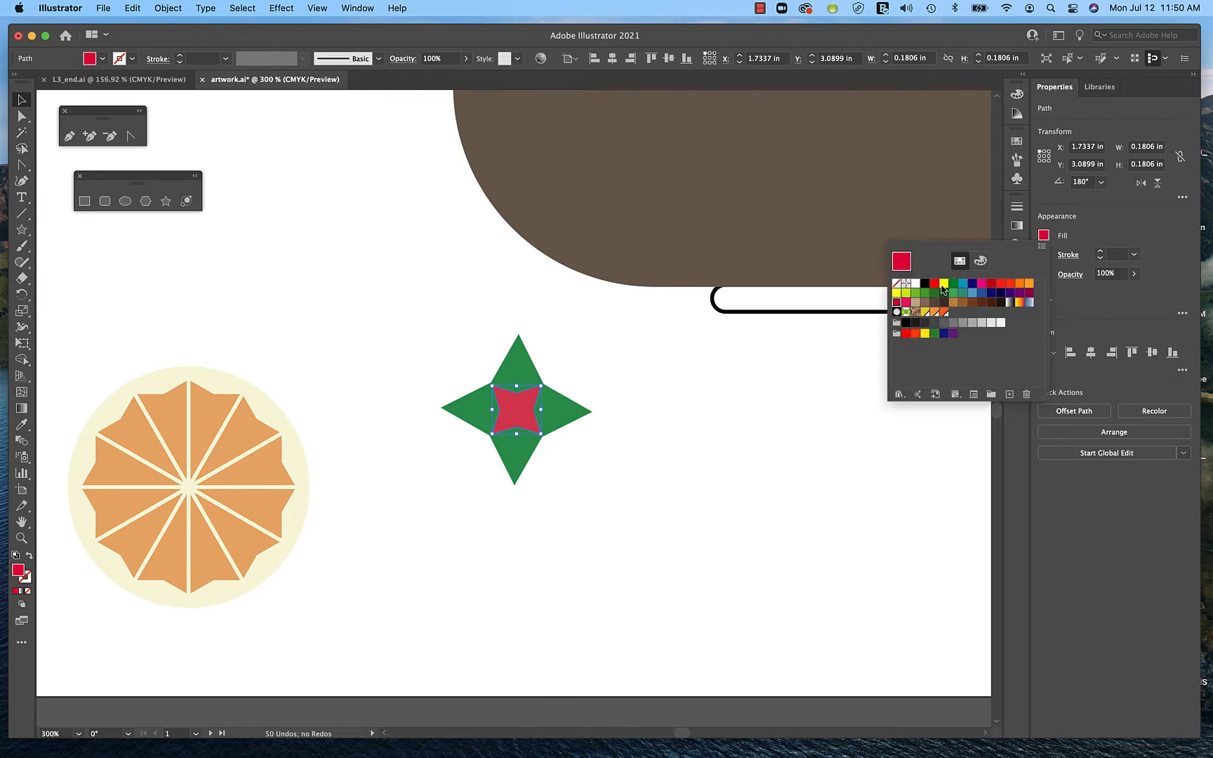
{"action": "left_click", "coordinate": [897, 293]}
{"action": "left_click", "coordinate": [633, 511]}
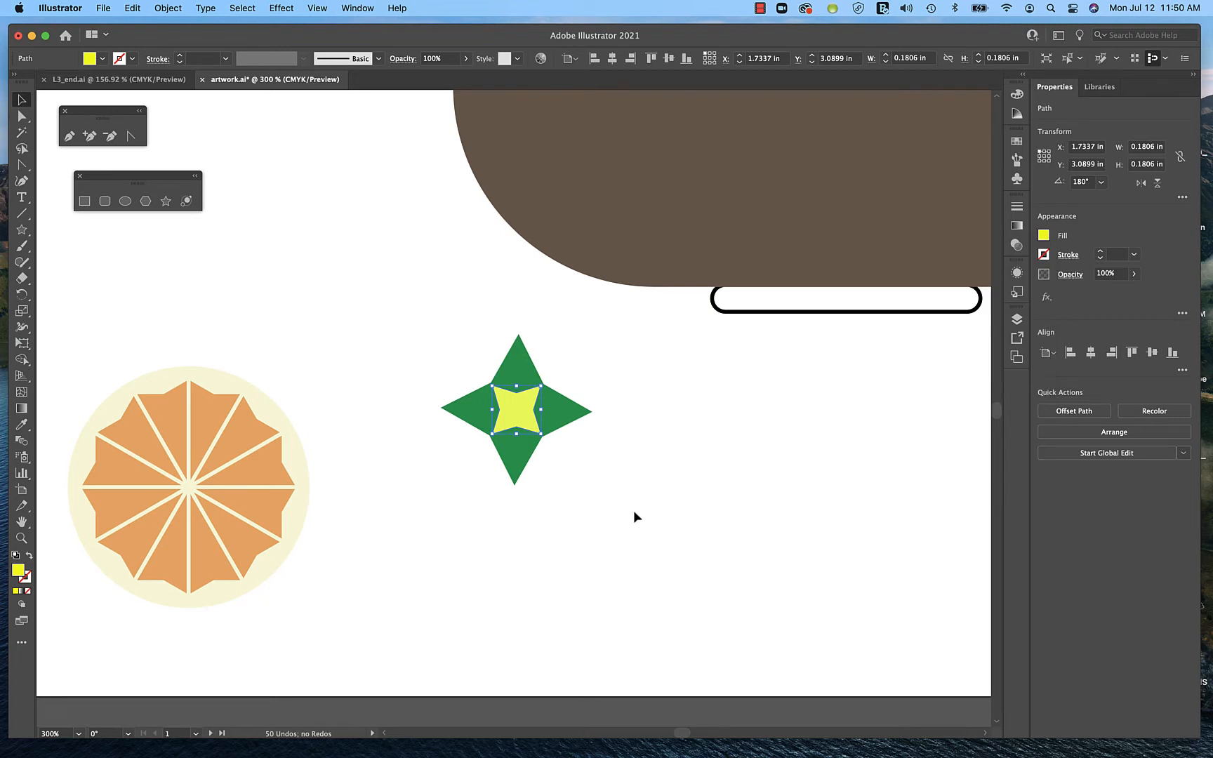
Select the green star together with its yellow center and group them.
{"action": "left_click", "coordinate": [450, 362]}
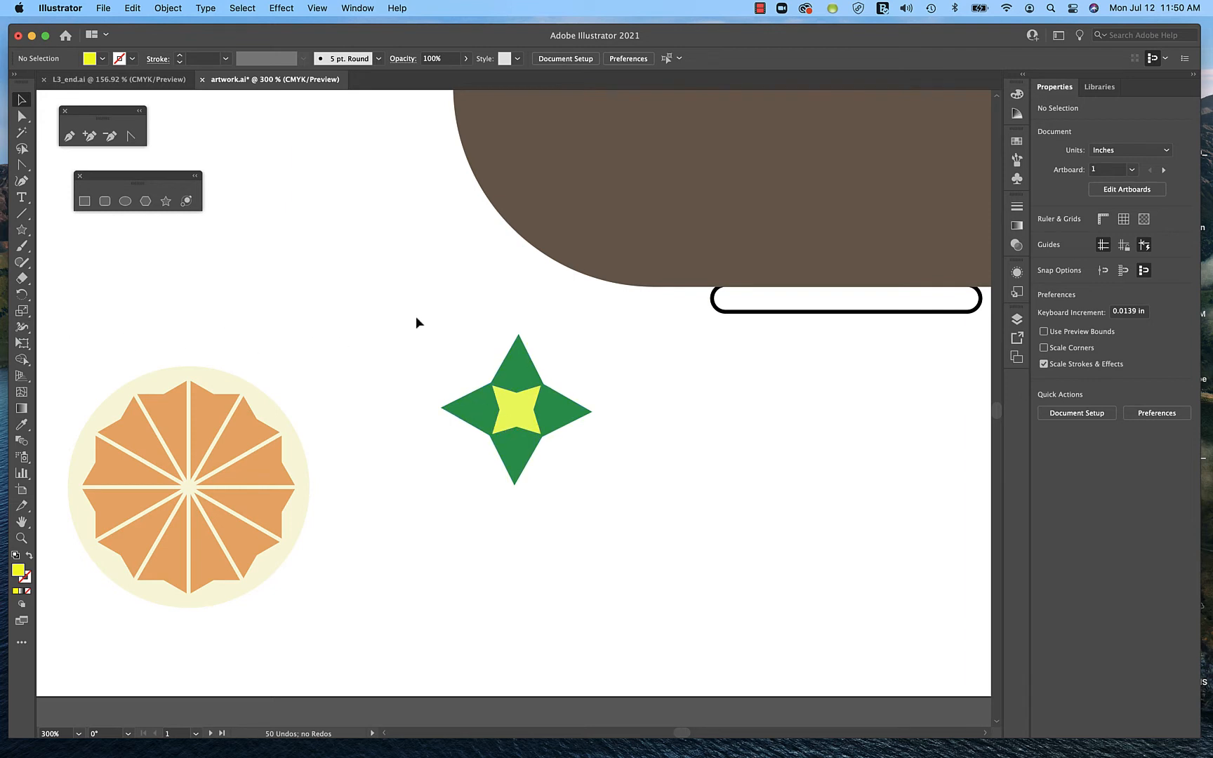
{"action": "left_click_drag", "start_coordinate": [406, 303], "coordinate": [611, 519]}
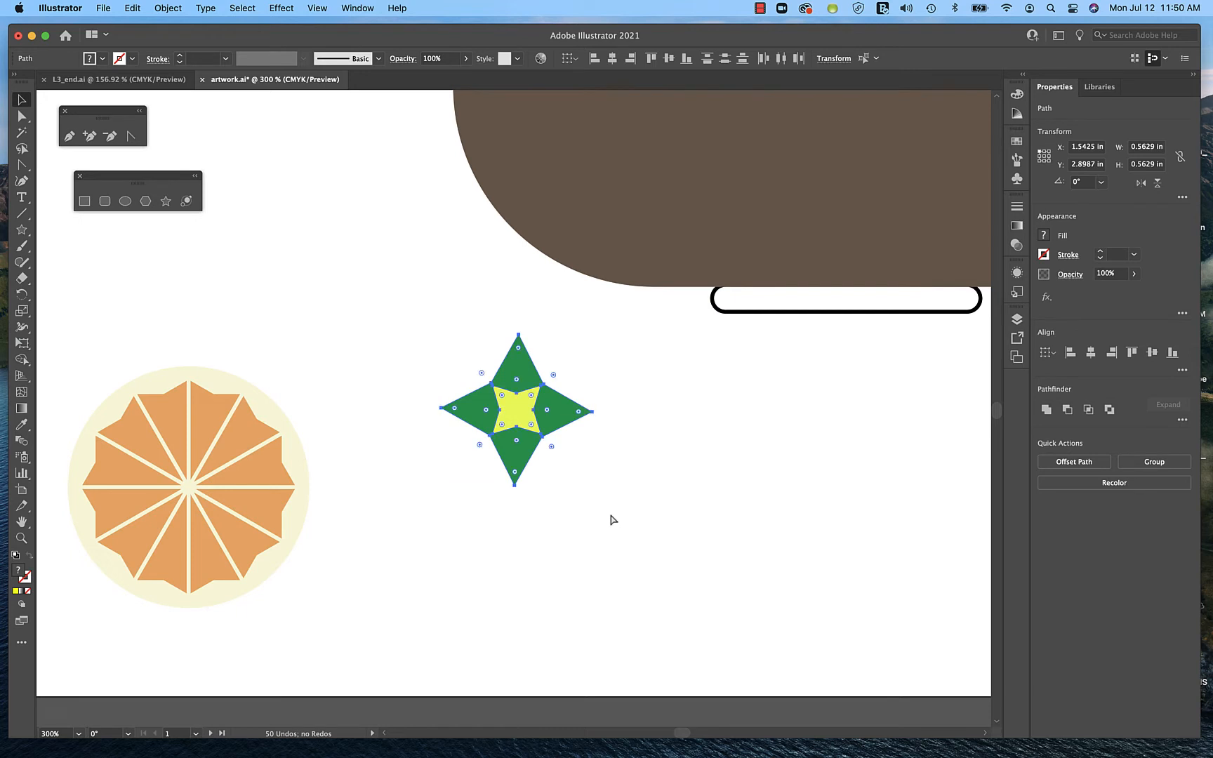
{"action": "key", "text": "super+g"}
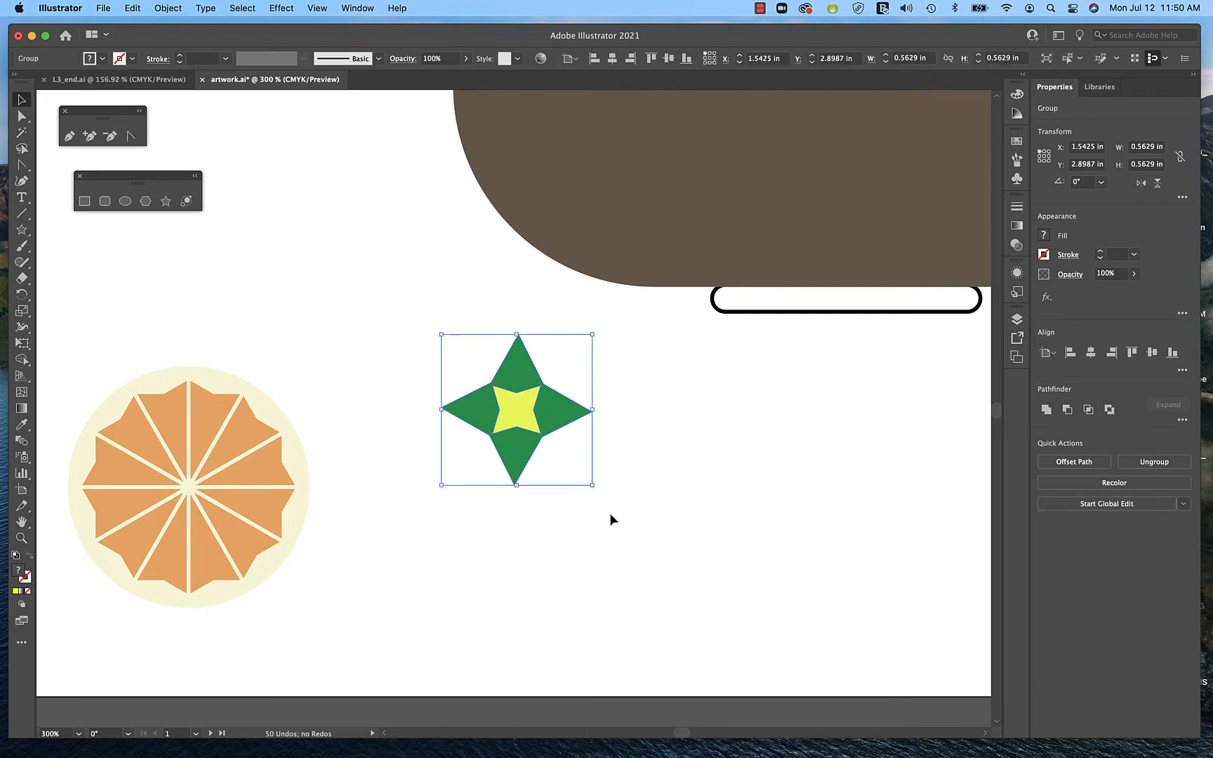
Move the green and yellow star group slightly down and to the left, toward the orange slice.
{"action": "left_click", "coordinate": [519, 537]}
{"action": "left_click", "coordinate": [521, 456]}
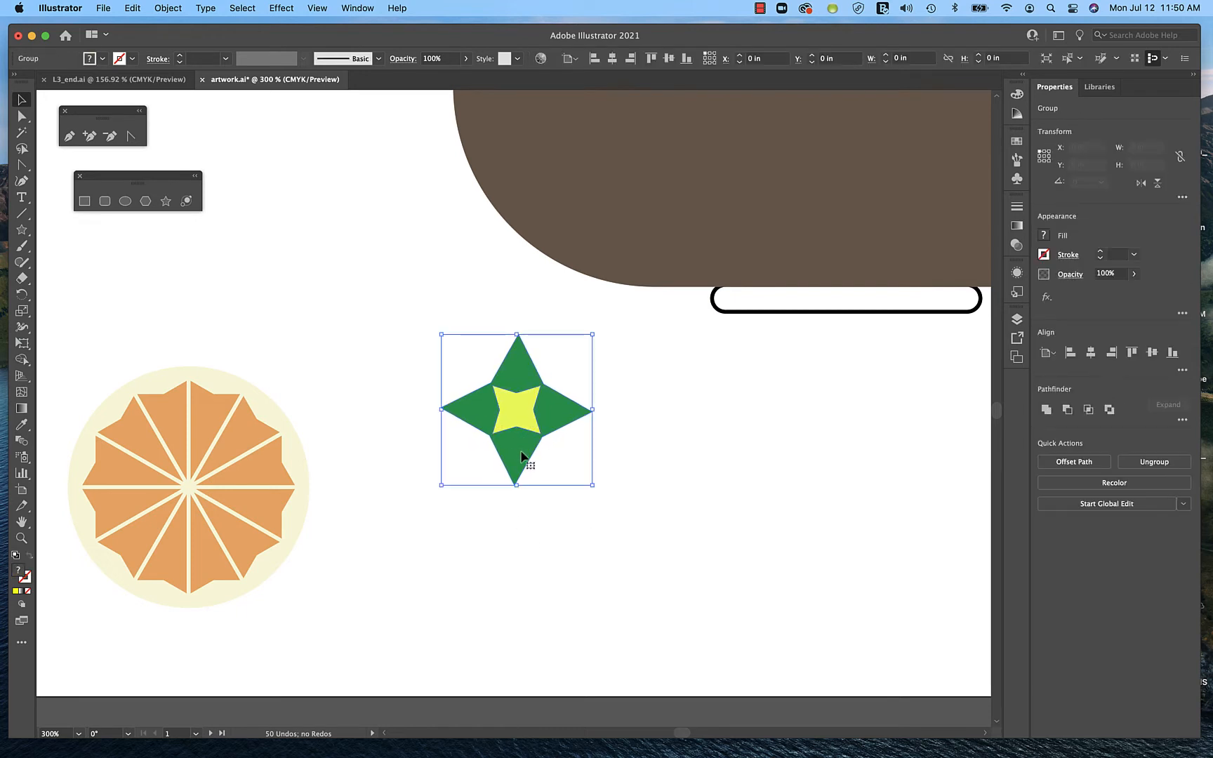
{"action": "left_click_drag", "start_coordinate": [520, 456], "coordinate": [476, 489]}
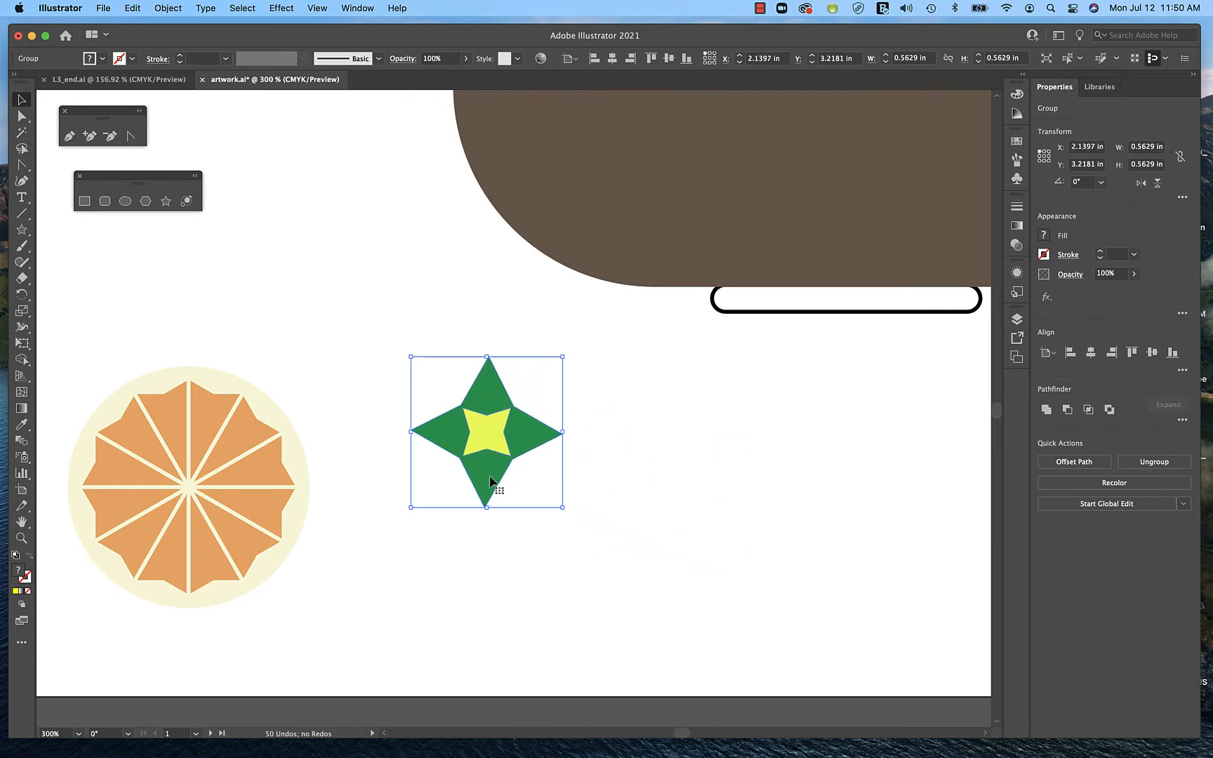
{"action": "left_click", "coordinate": [491, 560]}
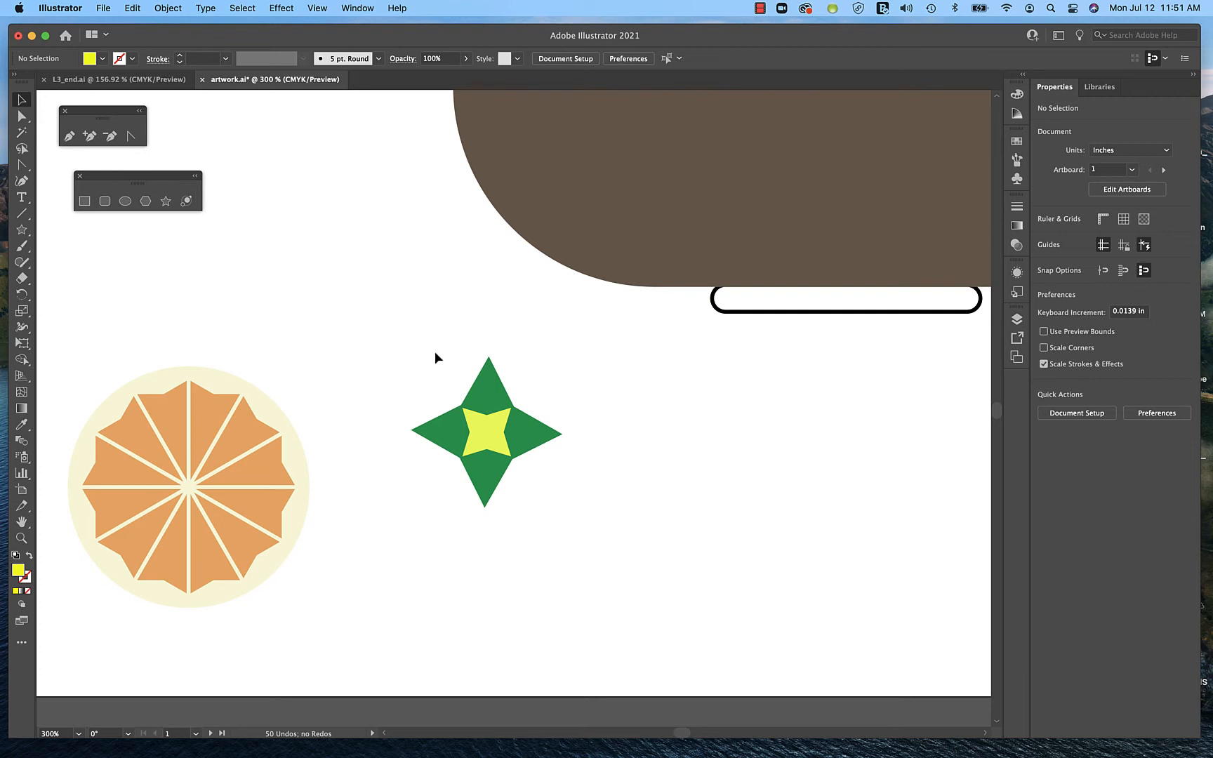
Draw a horizontal line about 2.75 in long beneath the bowl's base and set its stroke weight to 2 pt.
{"action": "key", "text": "super+1"}
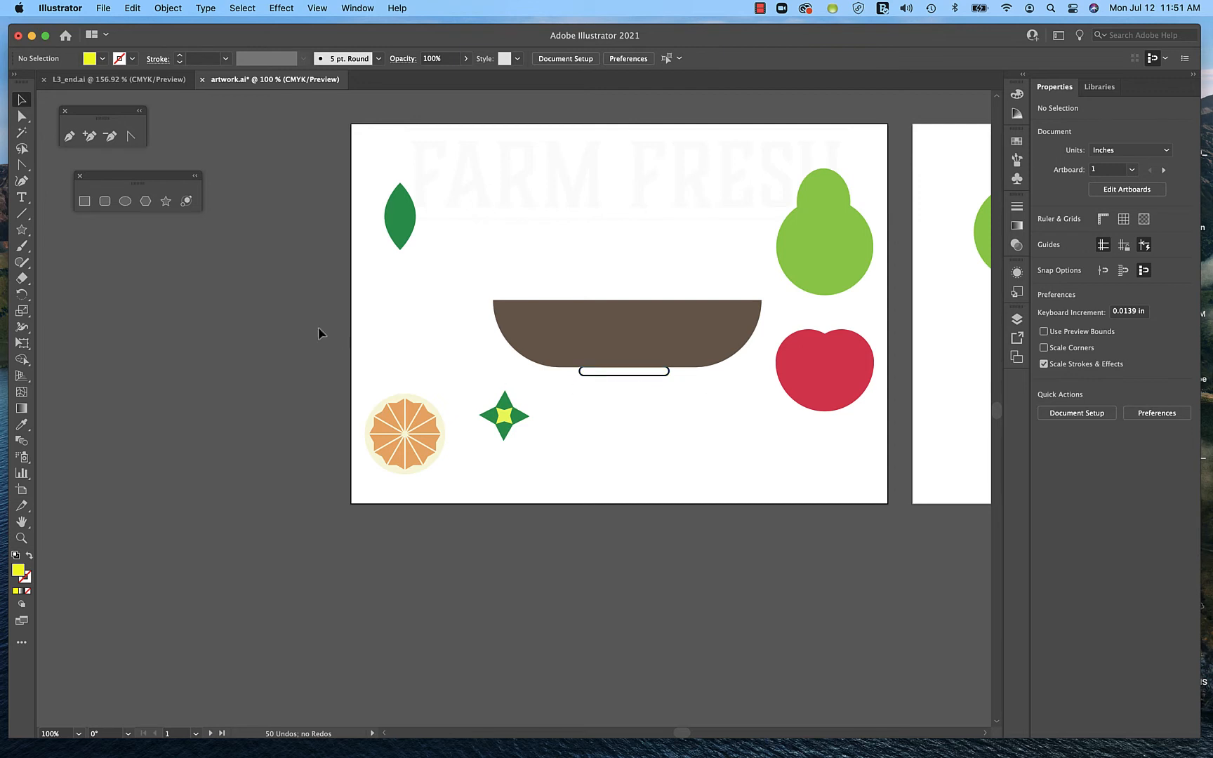
{"action": "left_click", "coordinate": [22, 214]}
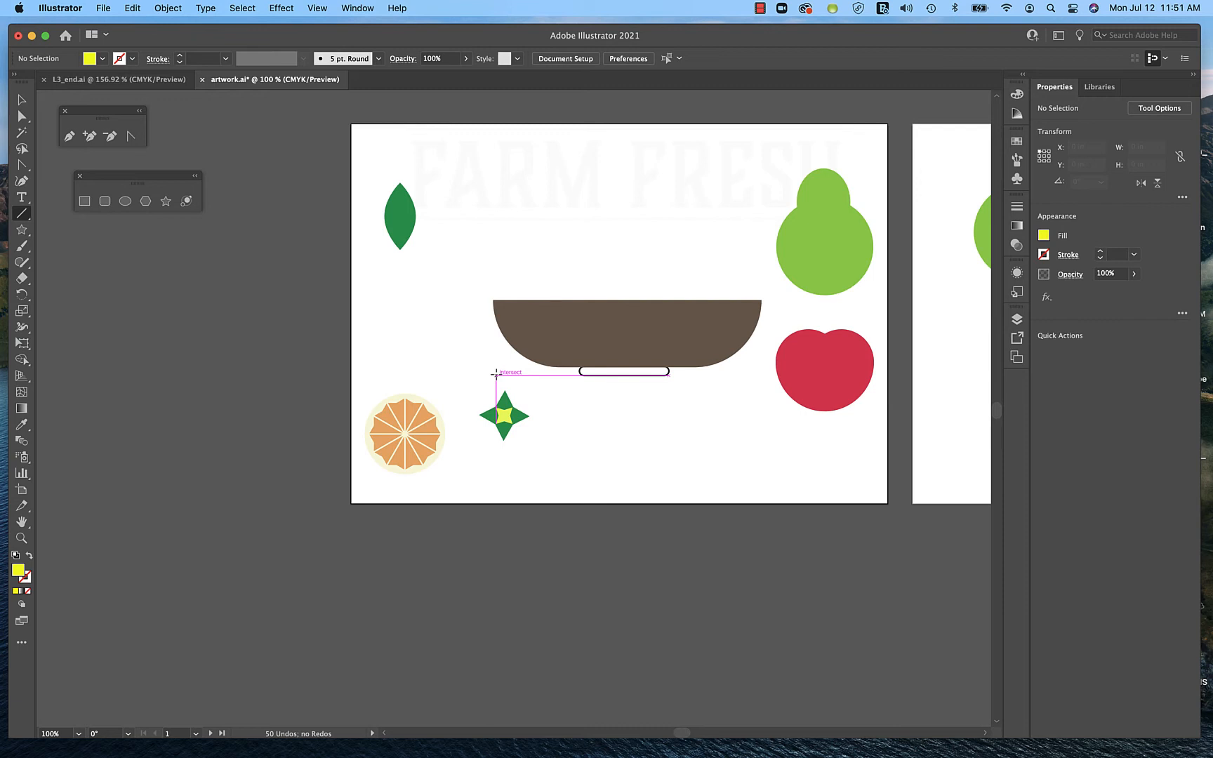
{"action": "mouse_move", "coordinate": [496, 374]}
{"action": "left_mouse_down"}
{"action": "mouse_move", "coordinate": [687, 370]}
{"action": "mouse_move", "coordinate": [741, 383]}
{"action": "left_mouse_up"}
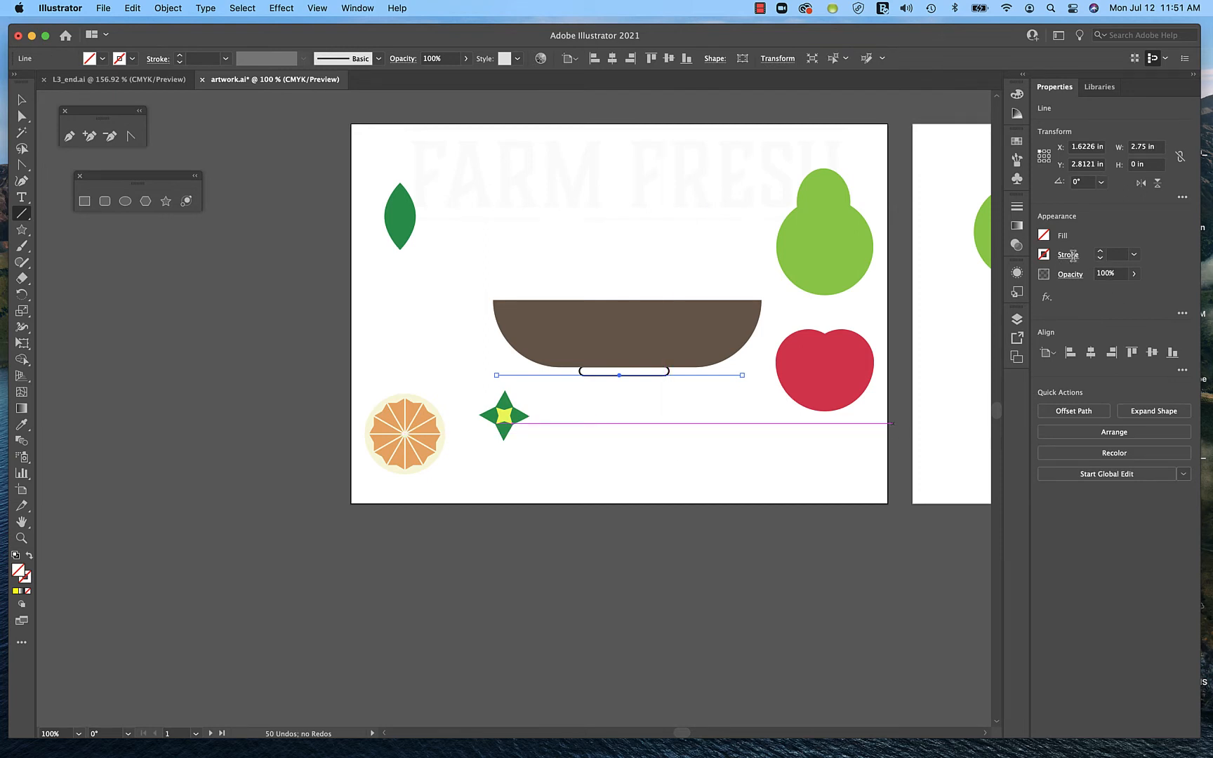
{"action": "left_click", "coordinate": [1134, 255]}
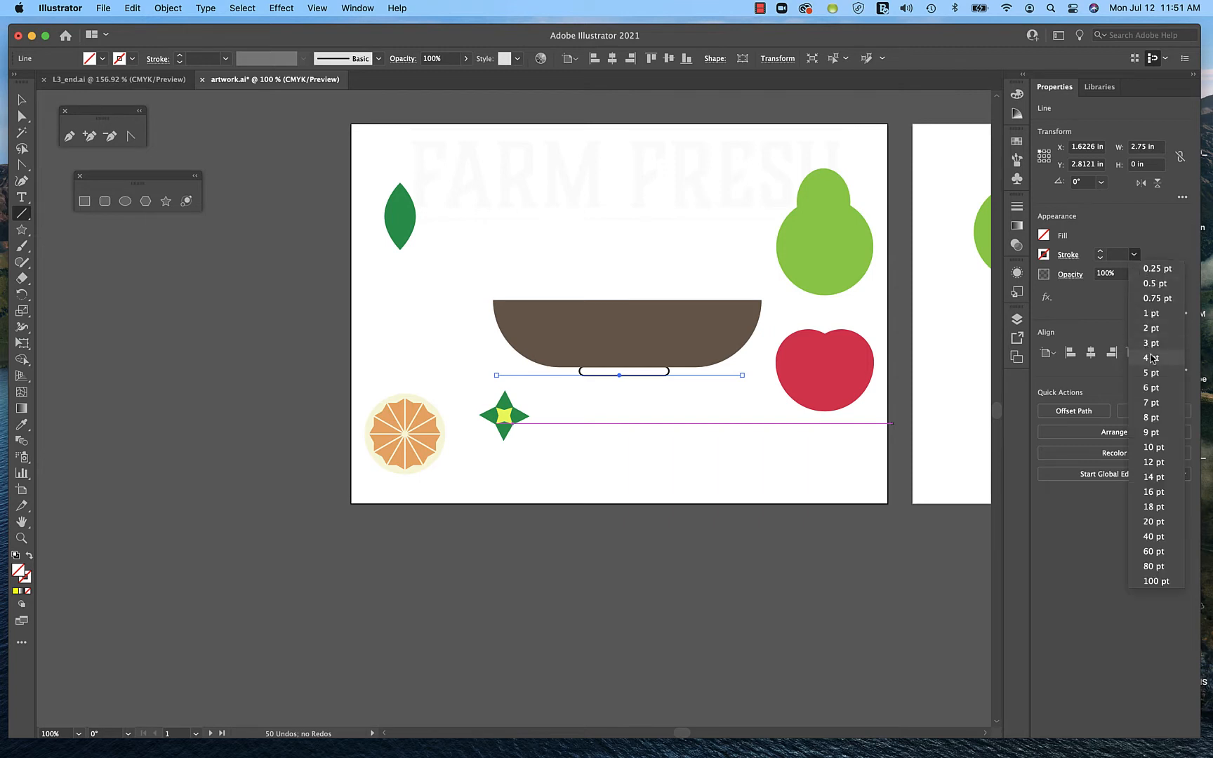
{"action": "left_click", "coordinate": [1151, 328]}
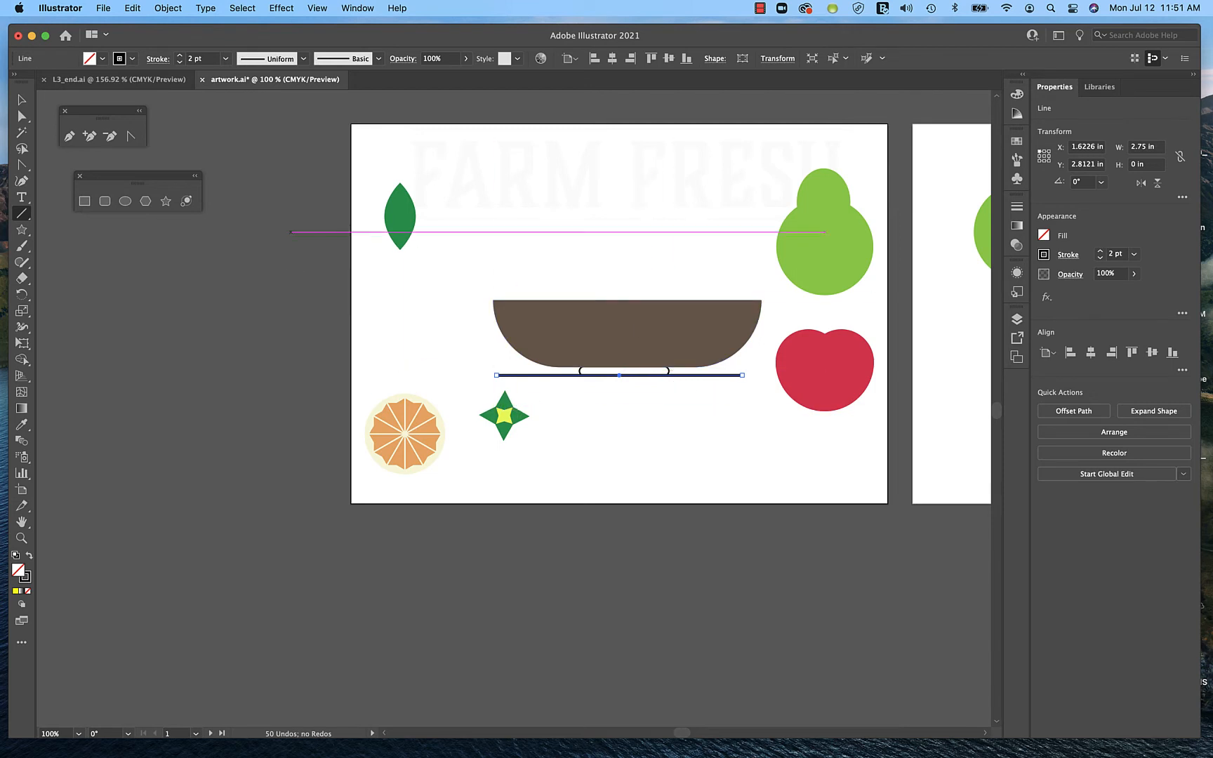
Fill the rounded rectangle under the bowl with a dark brown swatch.
{"action": "left_click", "coordinate": [21, 100]}
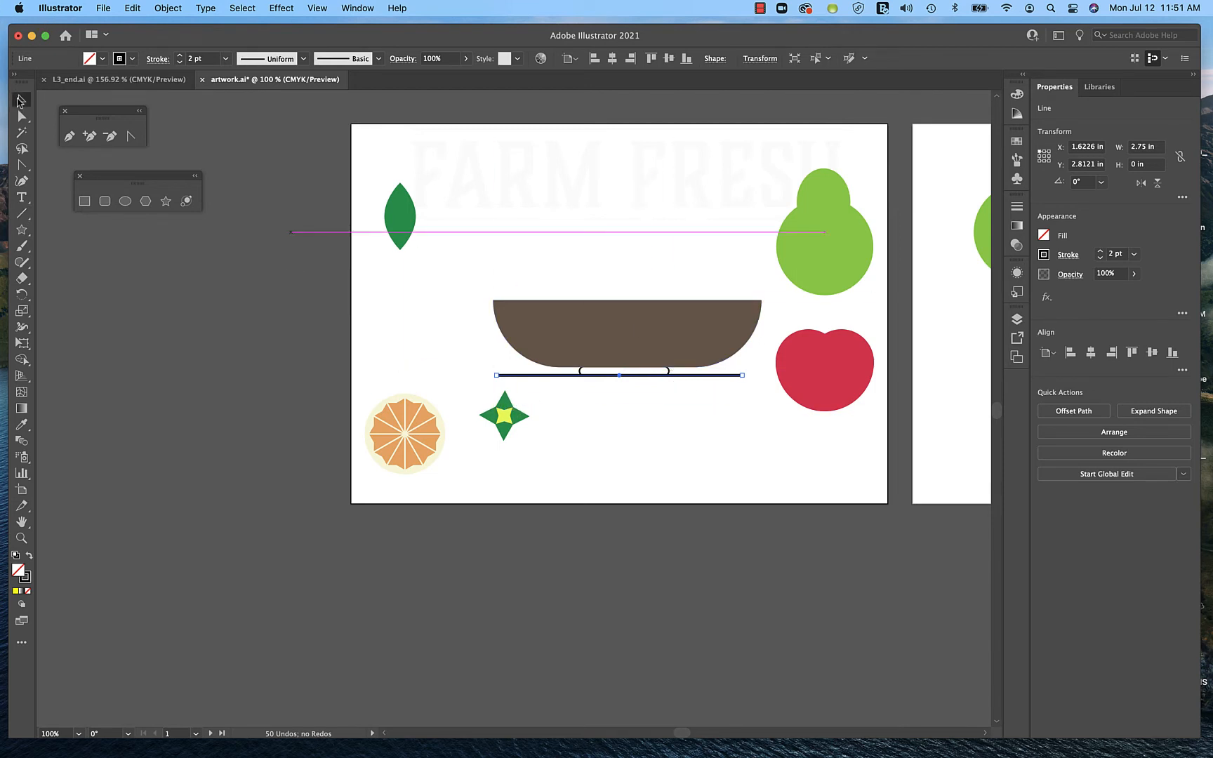
{"action": "left_click", "coordinate": [632, 365]}
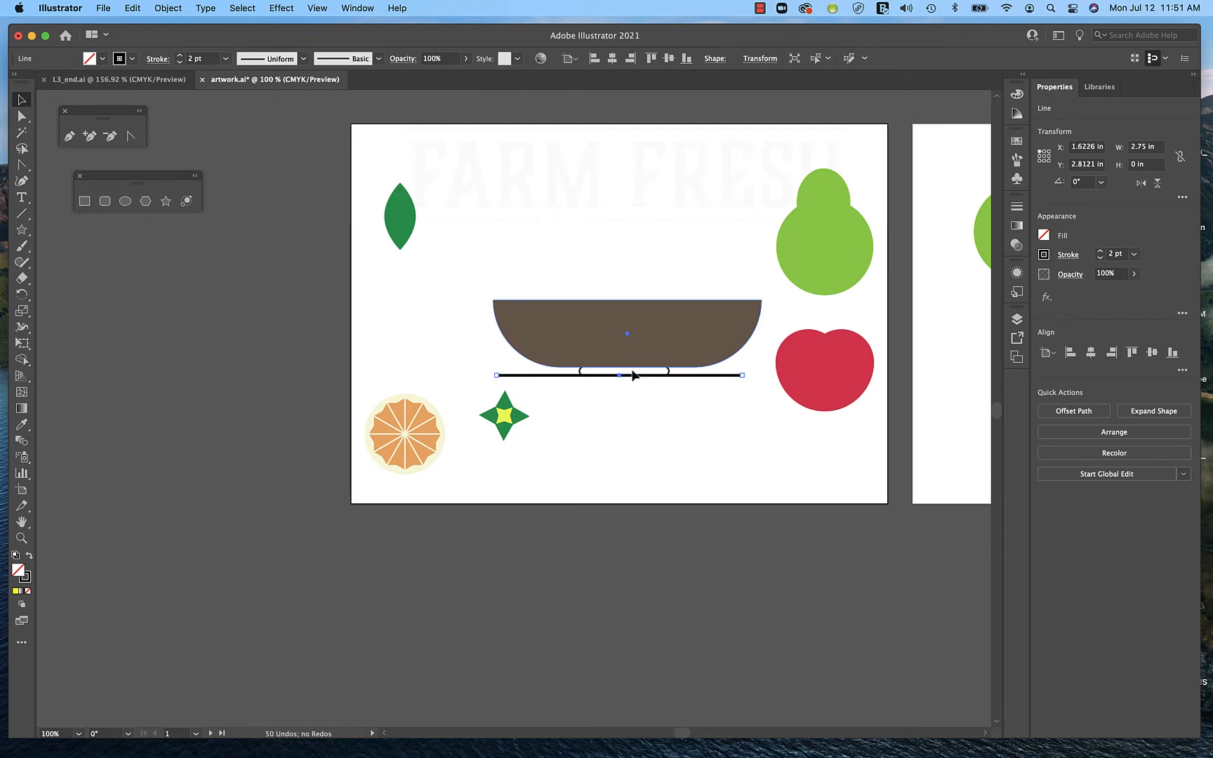
{"action": "key", "text": "a"}
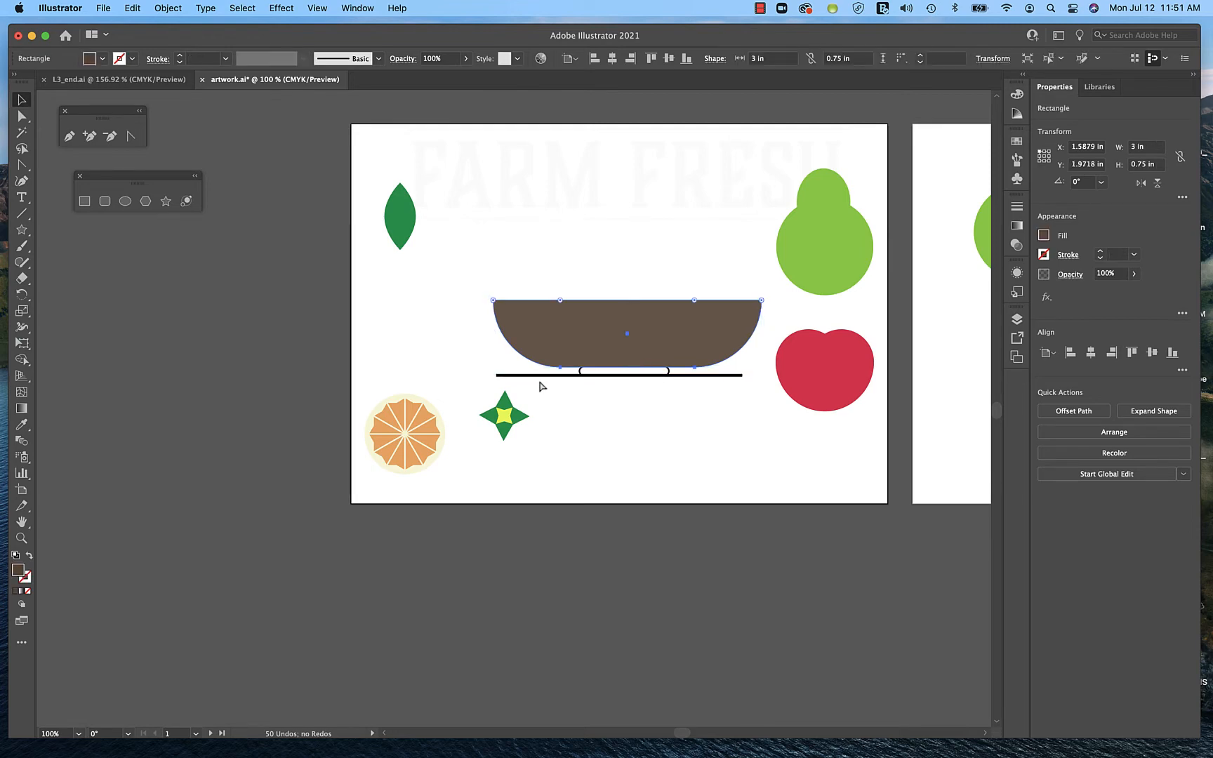
{"action": "key", "text": "super+equal"}
{"action": "key", "text": "super+equal"}
{"action": "key", "text": "super+equal"}
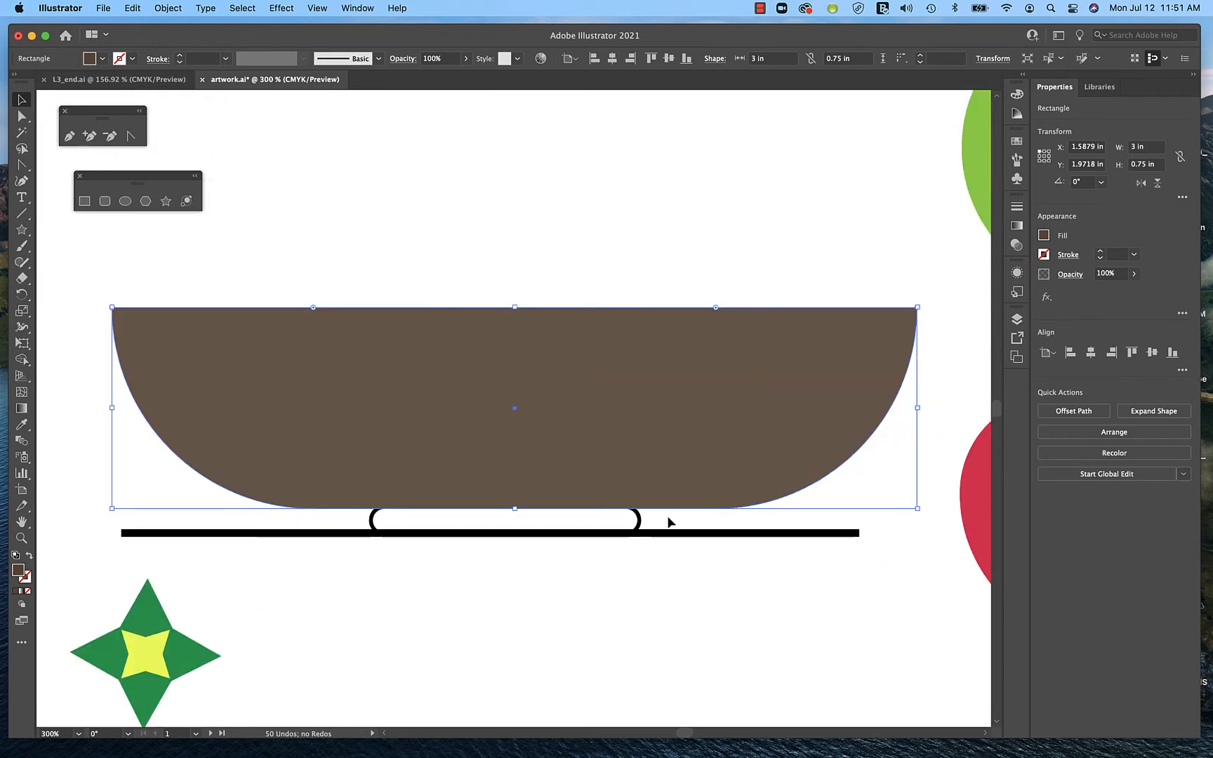
{"action": "left_click", "coordinate": [638, 520]}
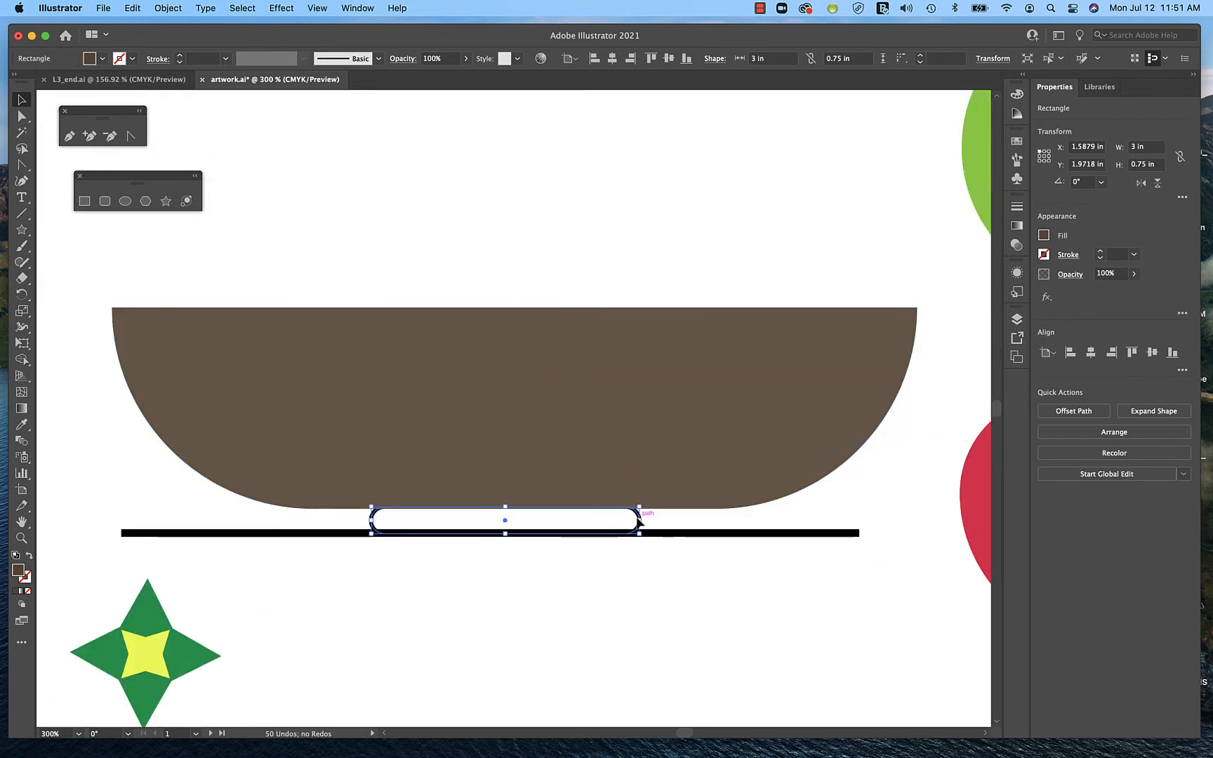
{"action": "left_click", "coordinate": [1043, 237]}
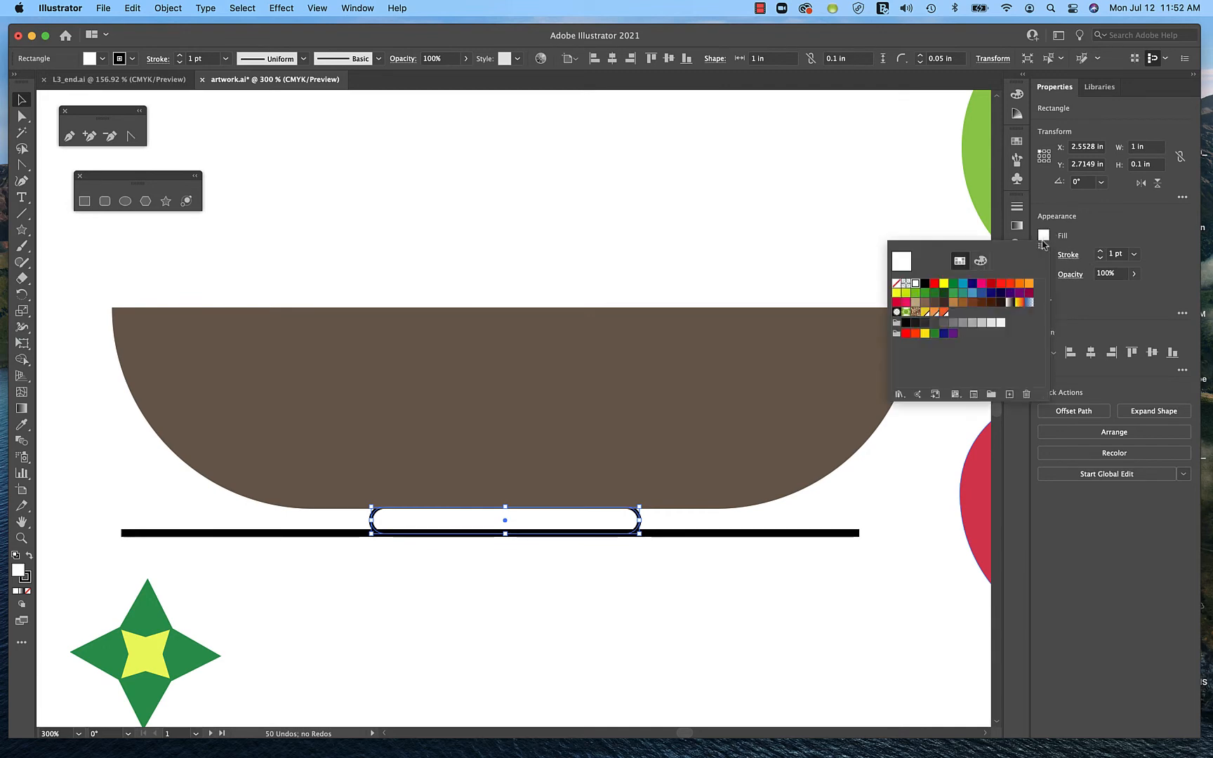
{"action": "left_click", "coordinate": [943, 303]}
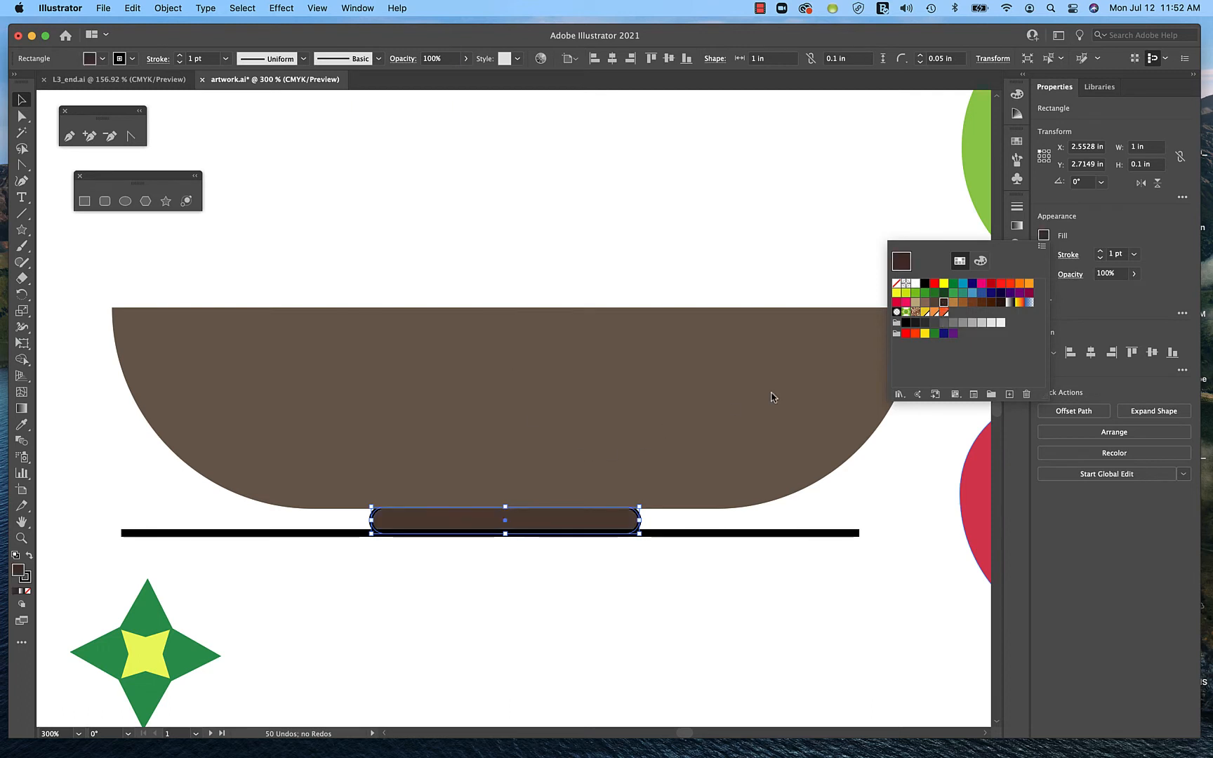
{"action": "left_click", "coordinate": [1158, 238]}
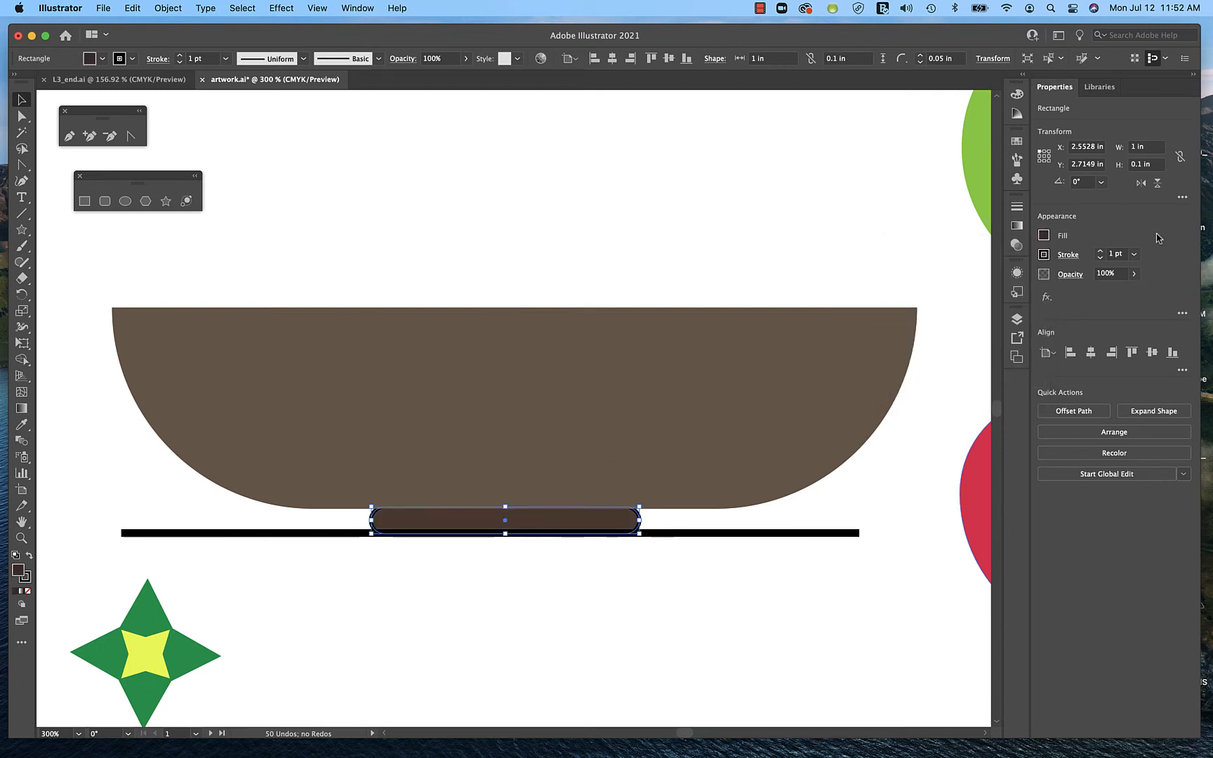
Align the stroke of the rounded base rectangle to the inside of its path.
{"action": "left_click", "coordinate": [1043, 255]}
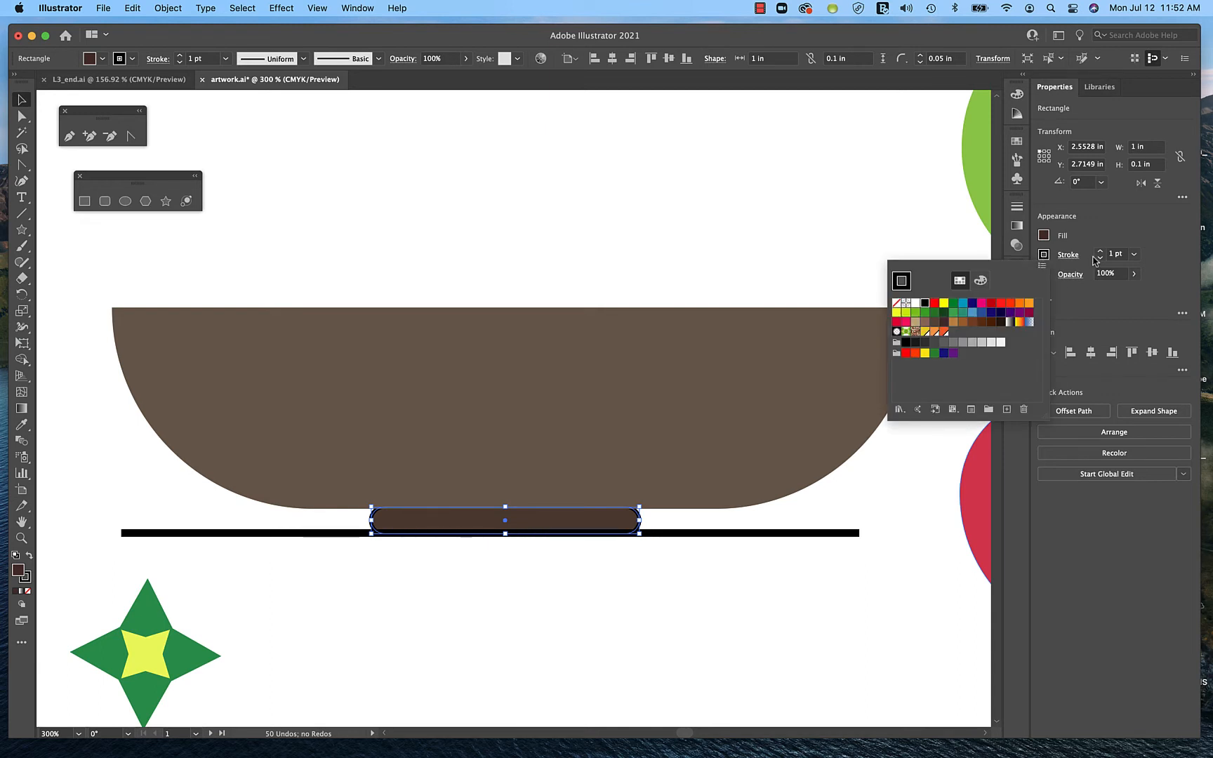
{"action": "left_click", "coordinate": [1070, 259]}
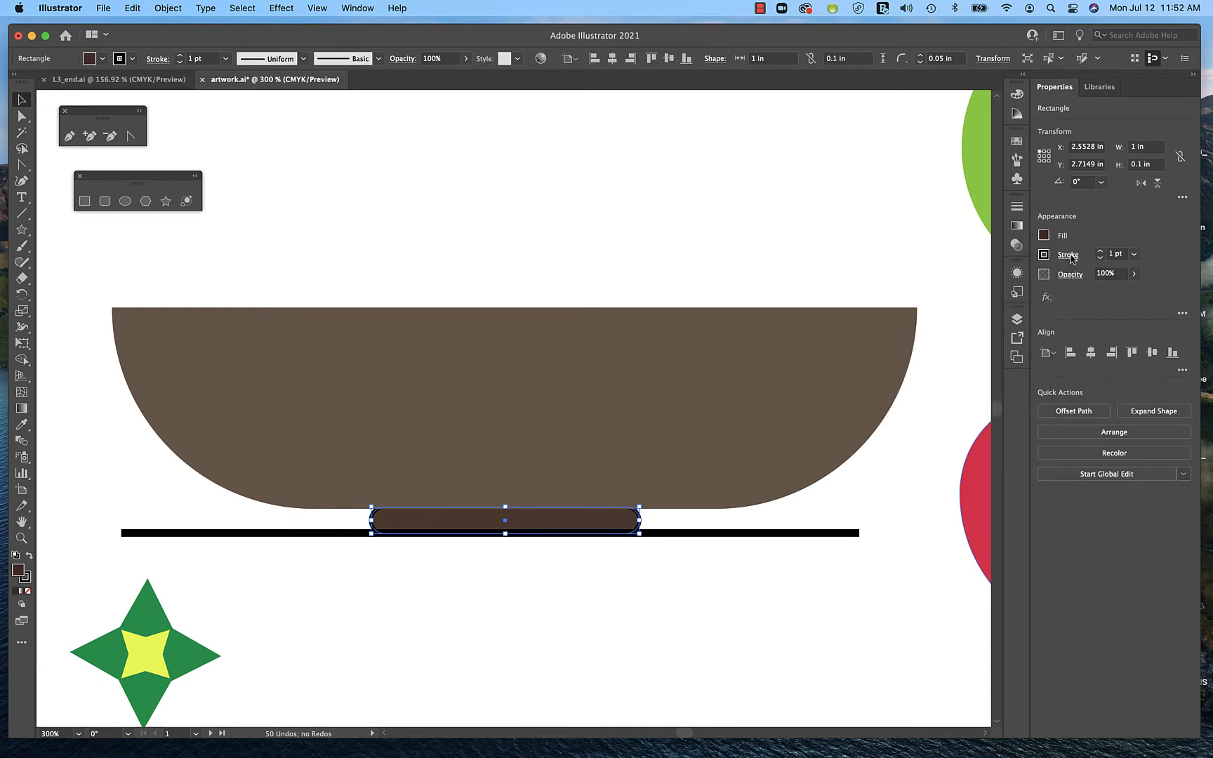
{"action": "left_click", "coordinate": [1069, 260]}
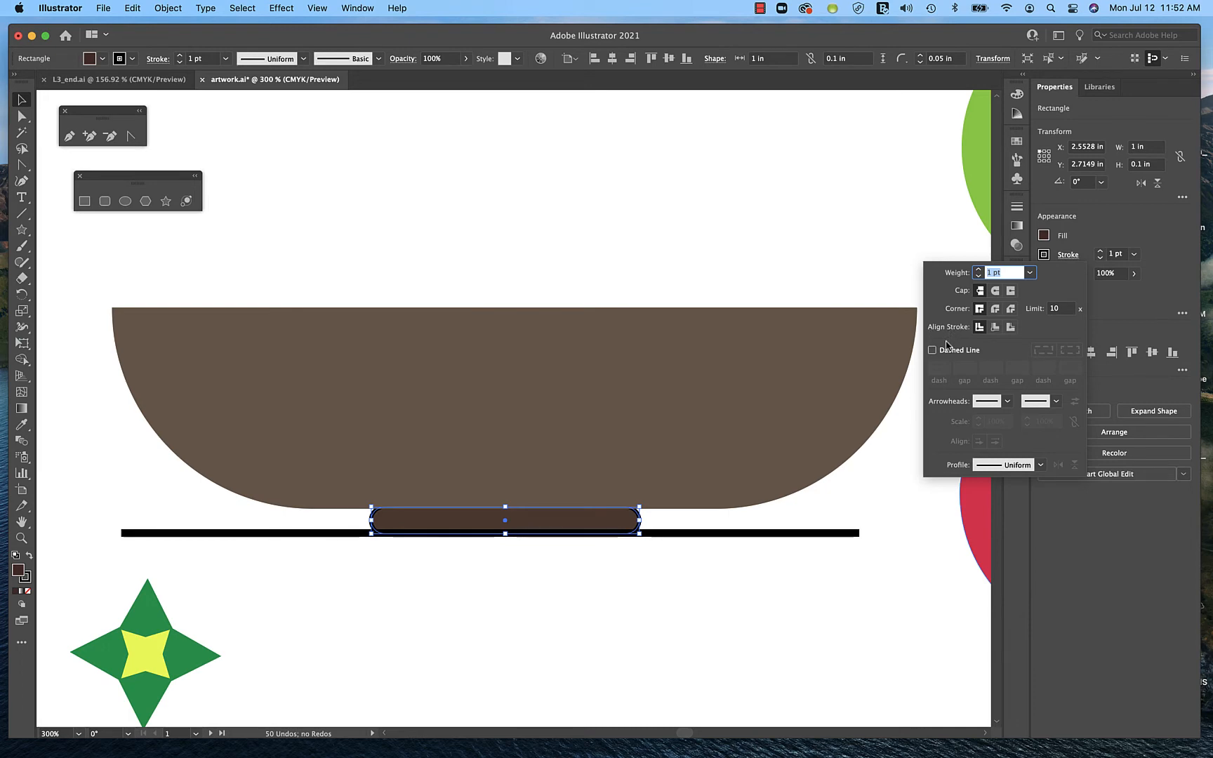
{"action": "left_click", "coordinate": [995, 327]}
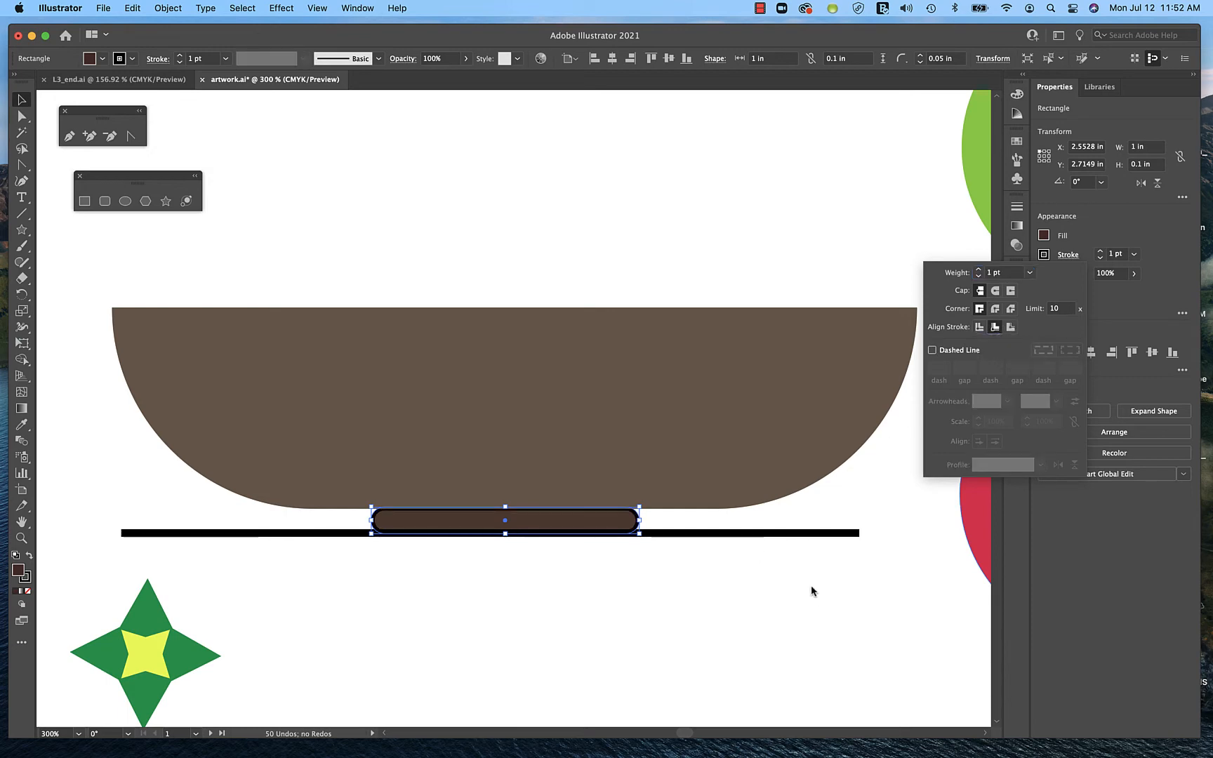
{"action": "key", "text": "Escape"}
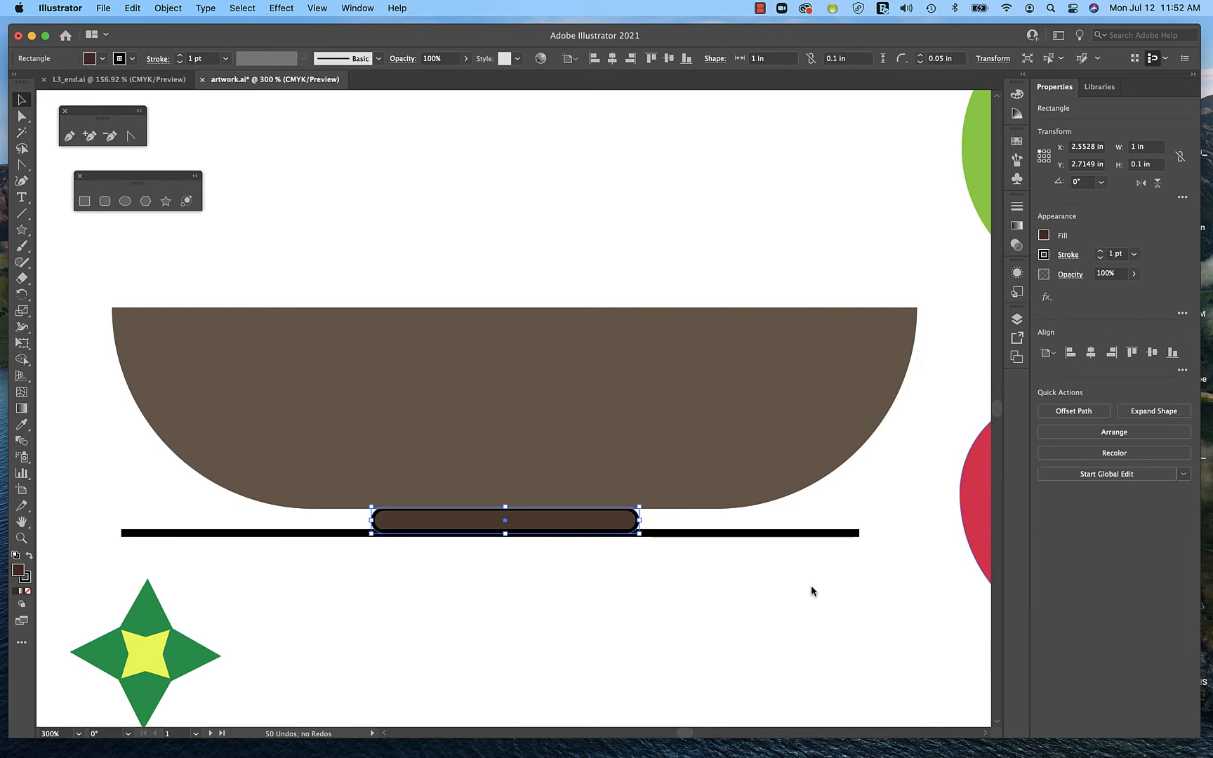
{"action": "left_click", "coordinate": [729, 553]}
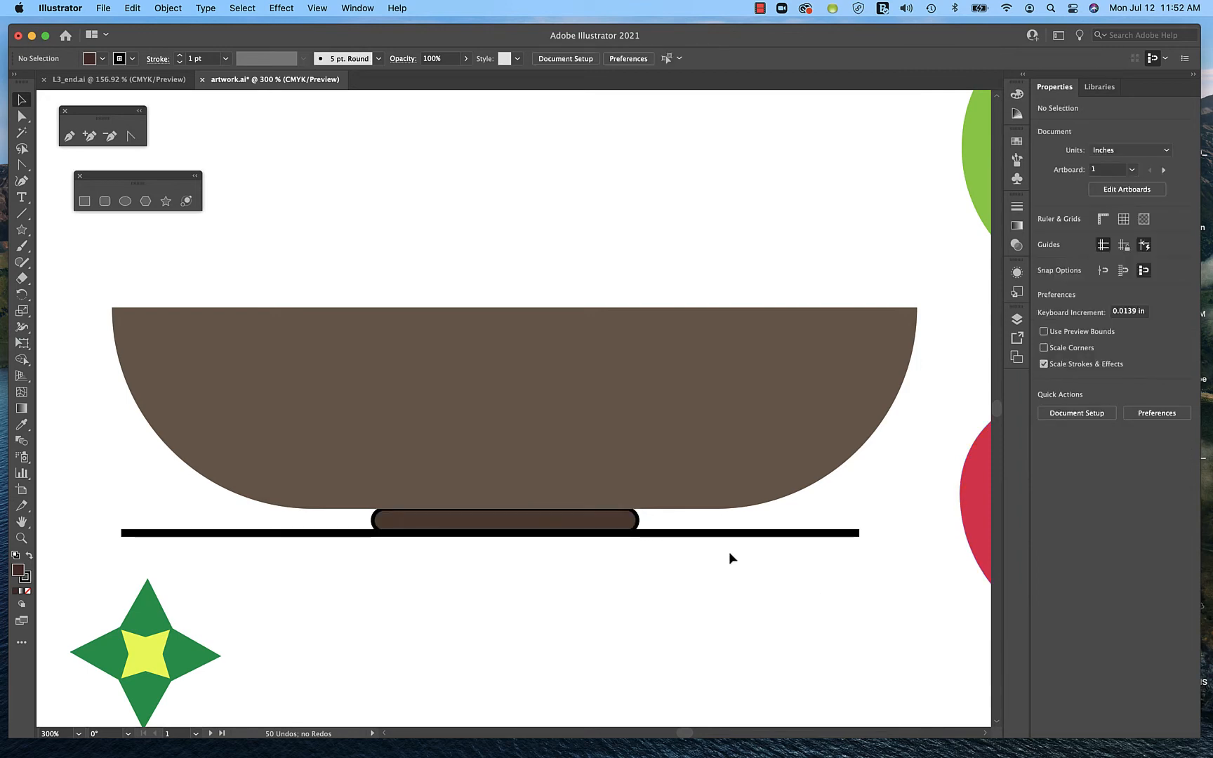
Adjust the bowl's position so its bottom edge rests on the top edge of the rounded base.
{"action": "left_click", "coordinate": [660, 494]}
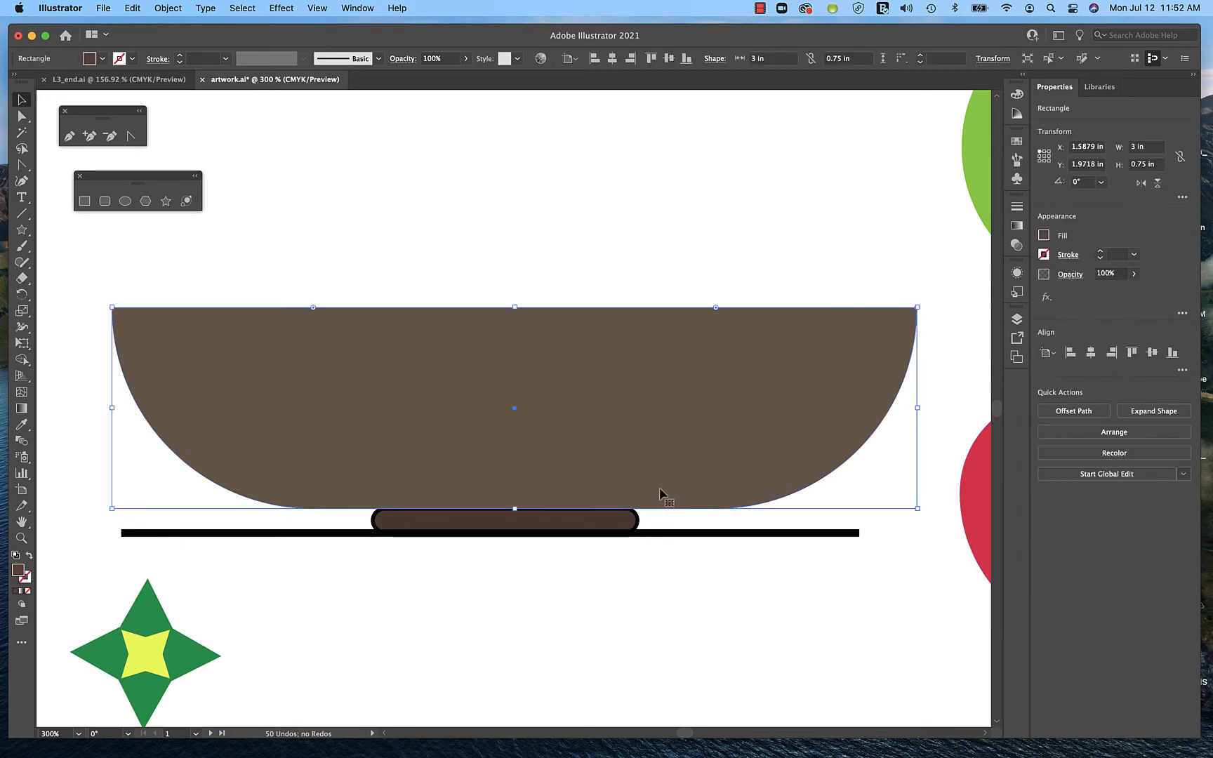
{"action": "key", "text": "Down"}
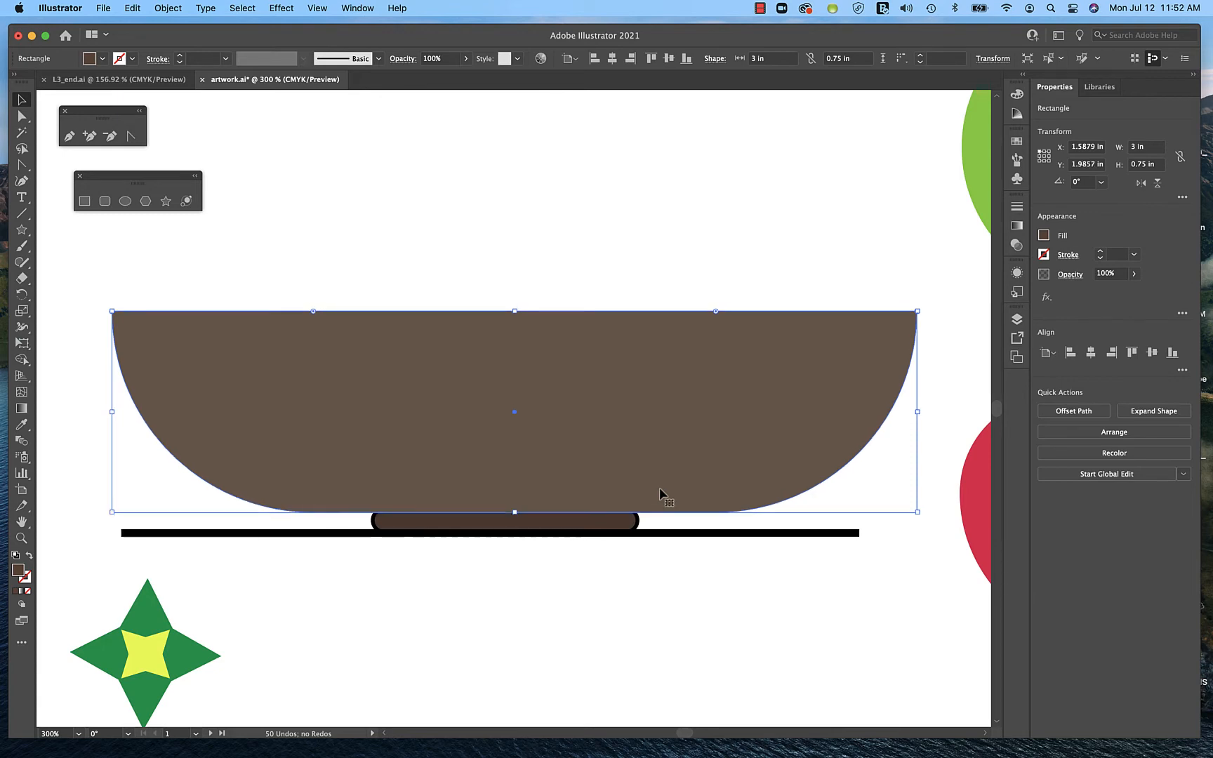
{"action": "key", "text": "Up"}
{"action": "key", "text": "Up"}
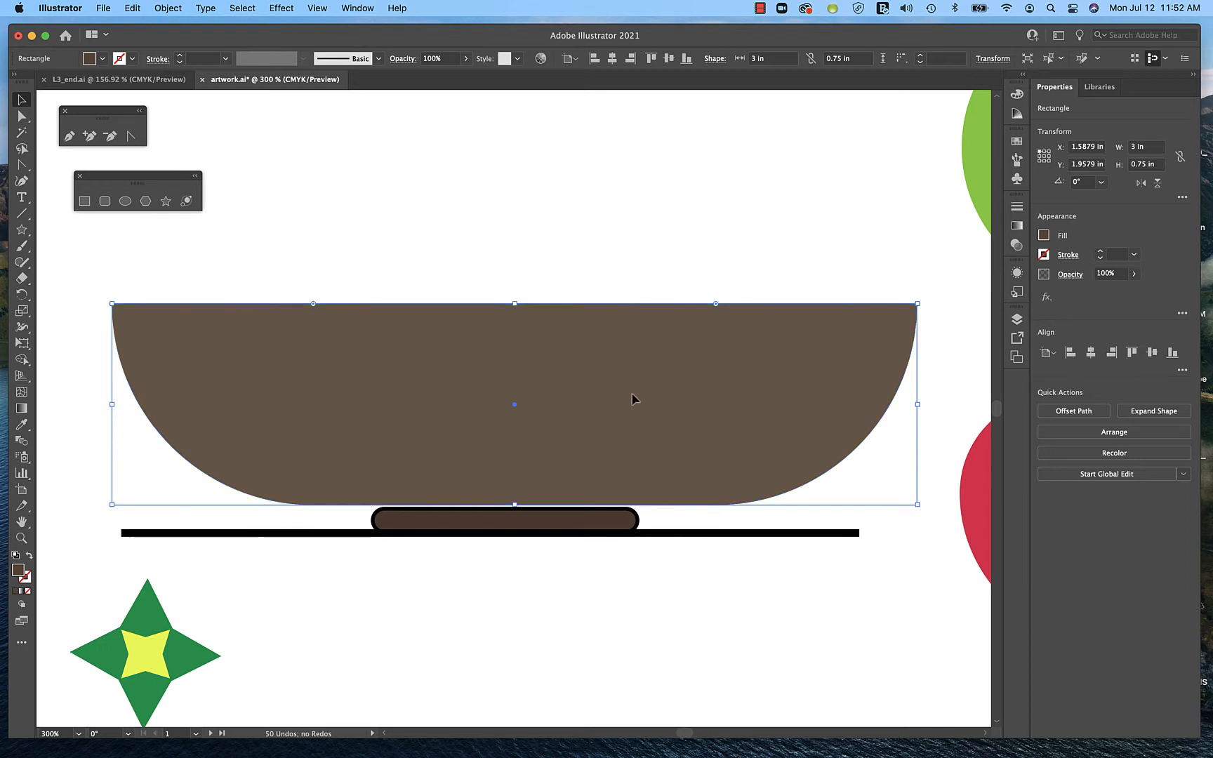
{"action": "key", "text": "super+shift+a"}
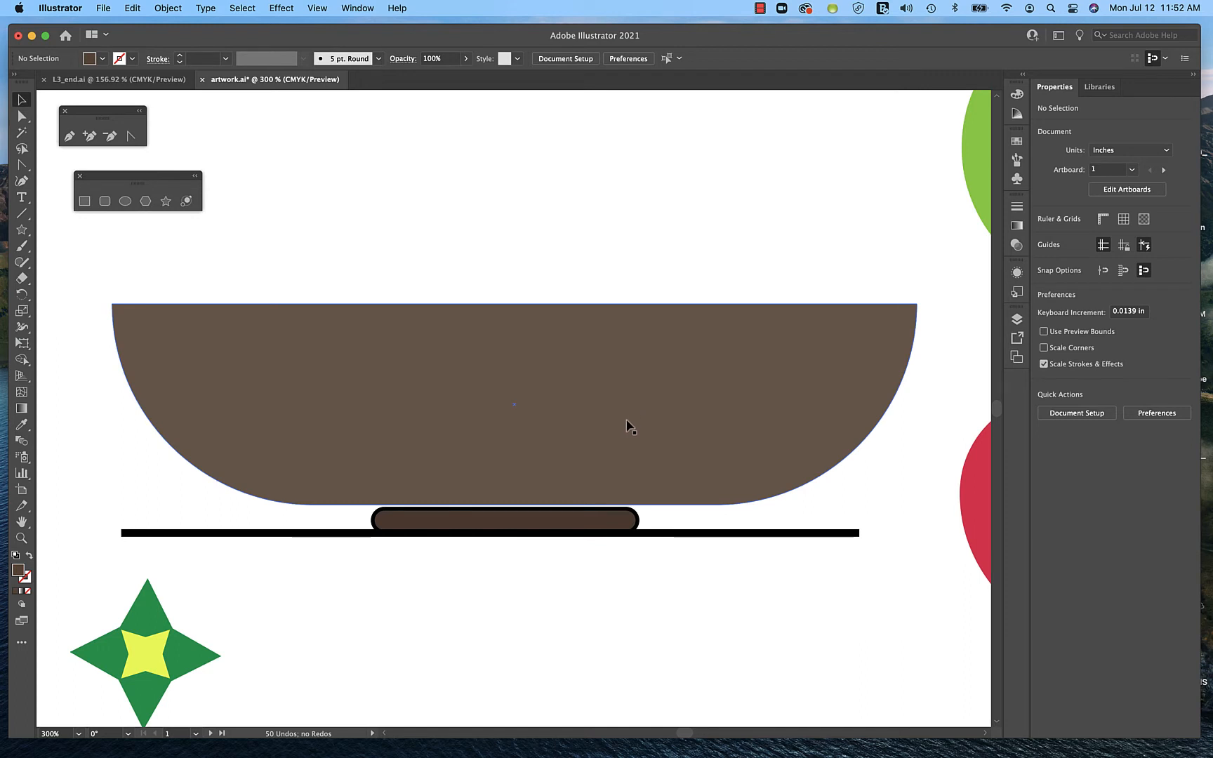
{"action": "left_click_drag", "start_coordinate": [650, 430], "coordinate": [652, 429]}
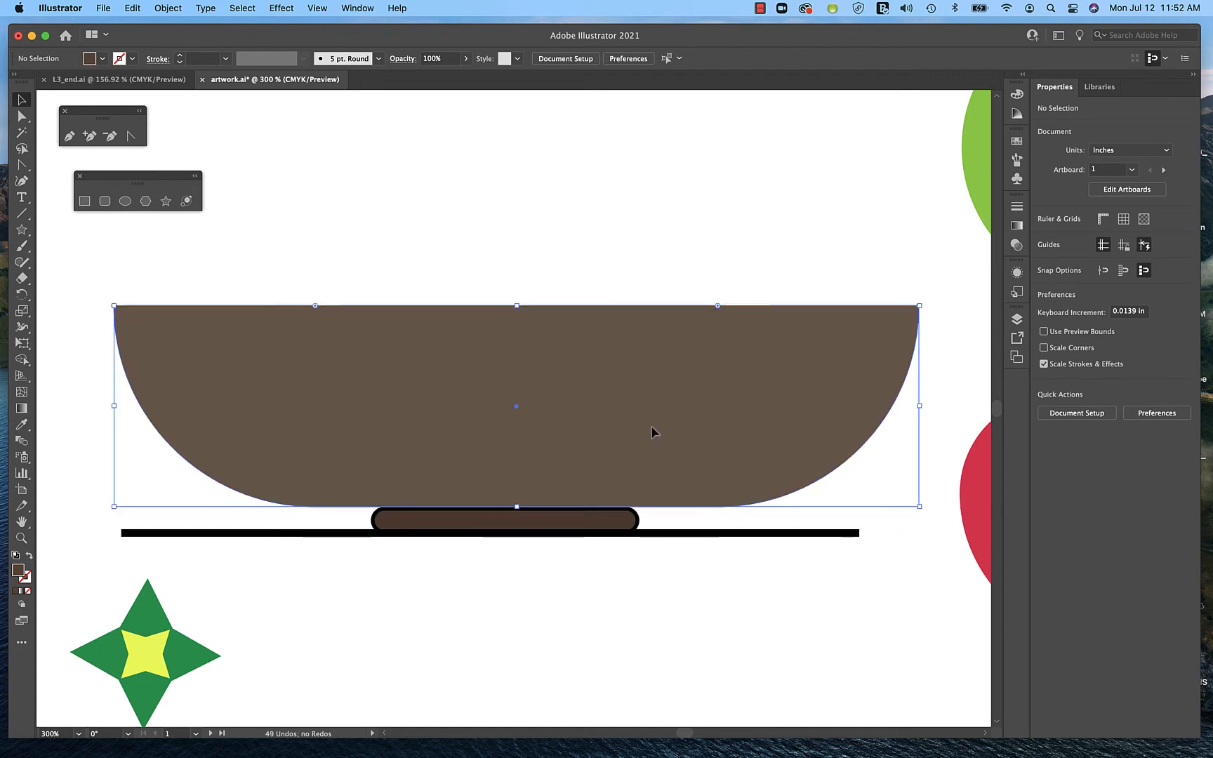
{"action": "left_click", "coordinate": [668, 628]}
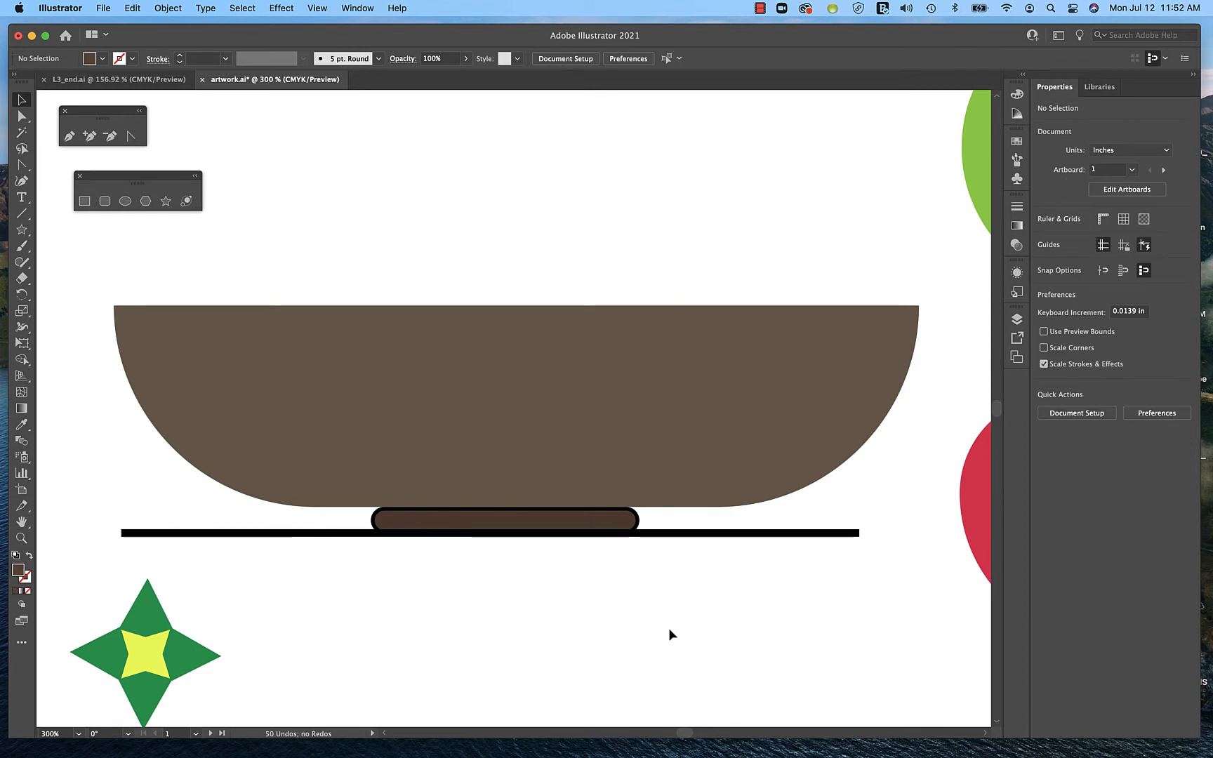
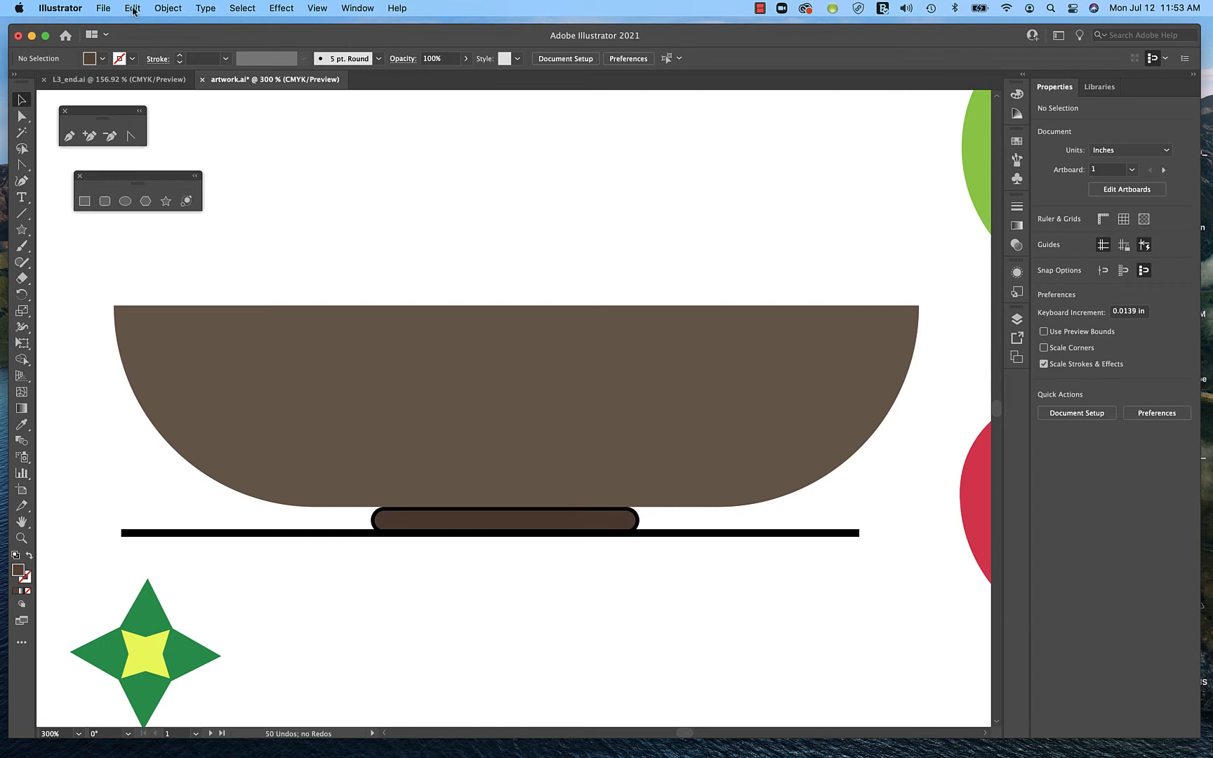
Place the image lemon.jpg from the Lesson03 folder, embedded at full size, with its corner above the bowl.
{"action": "left_click", "coordinate": [107, 10]}
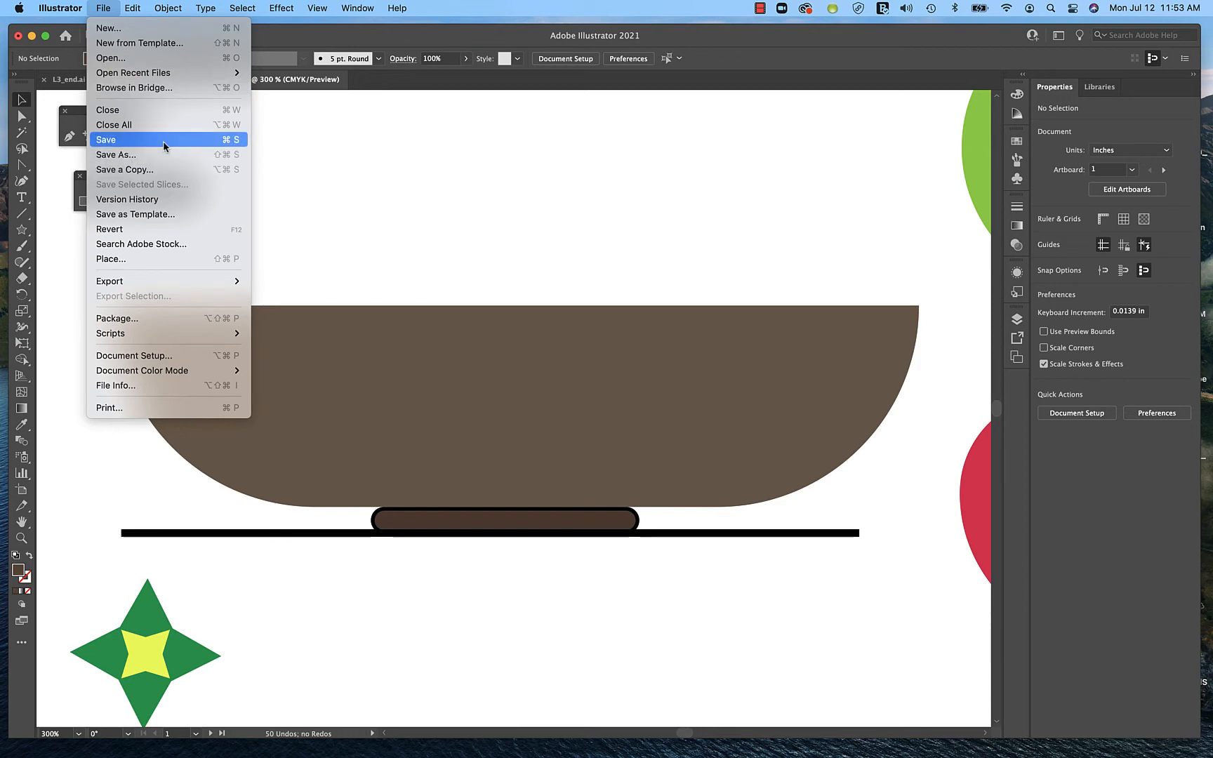
{"action": "left_click", "coordinate": [114, 260]}
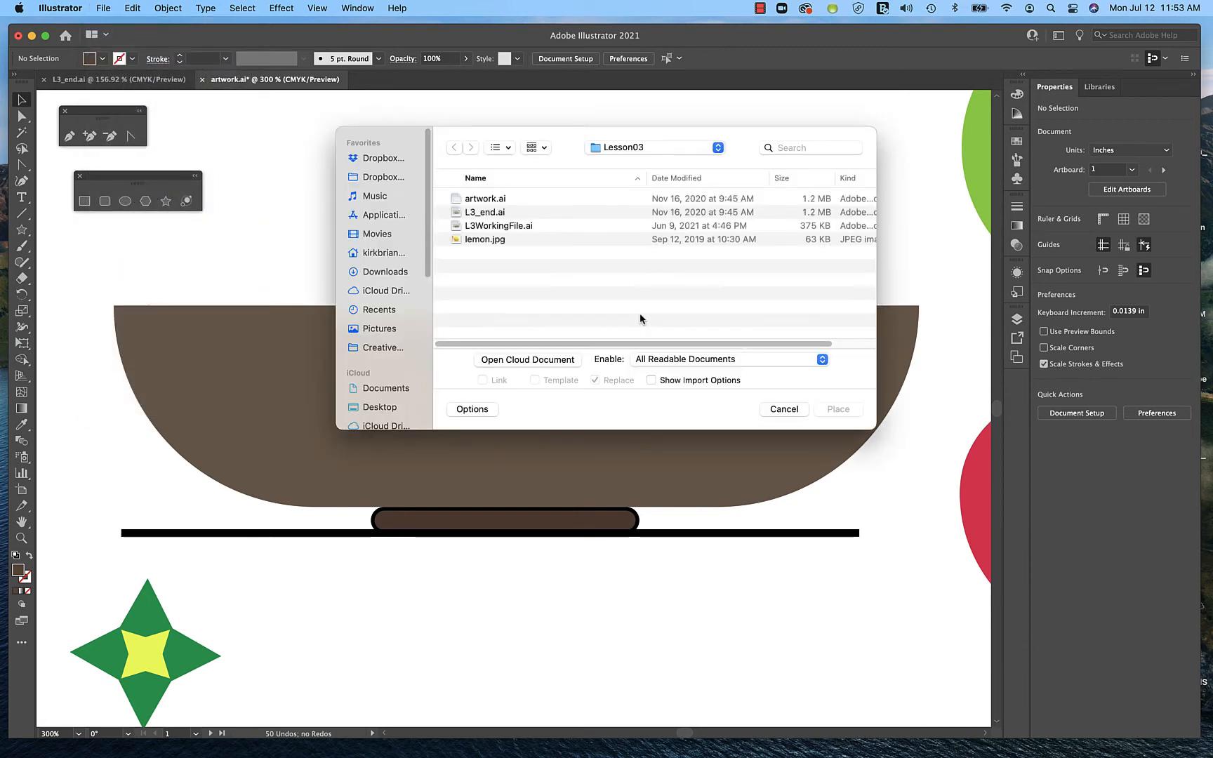
{"action": "left_click", "coordinate": [475, 239]}
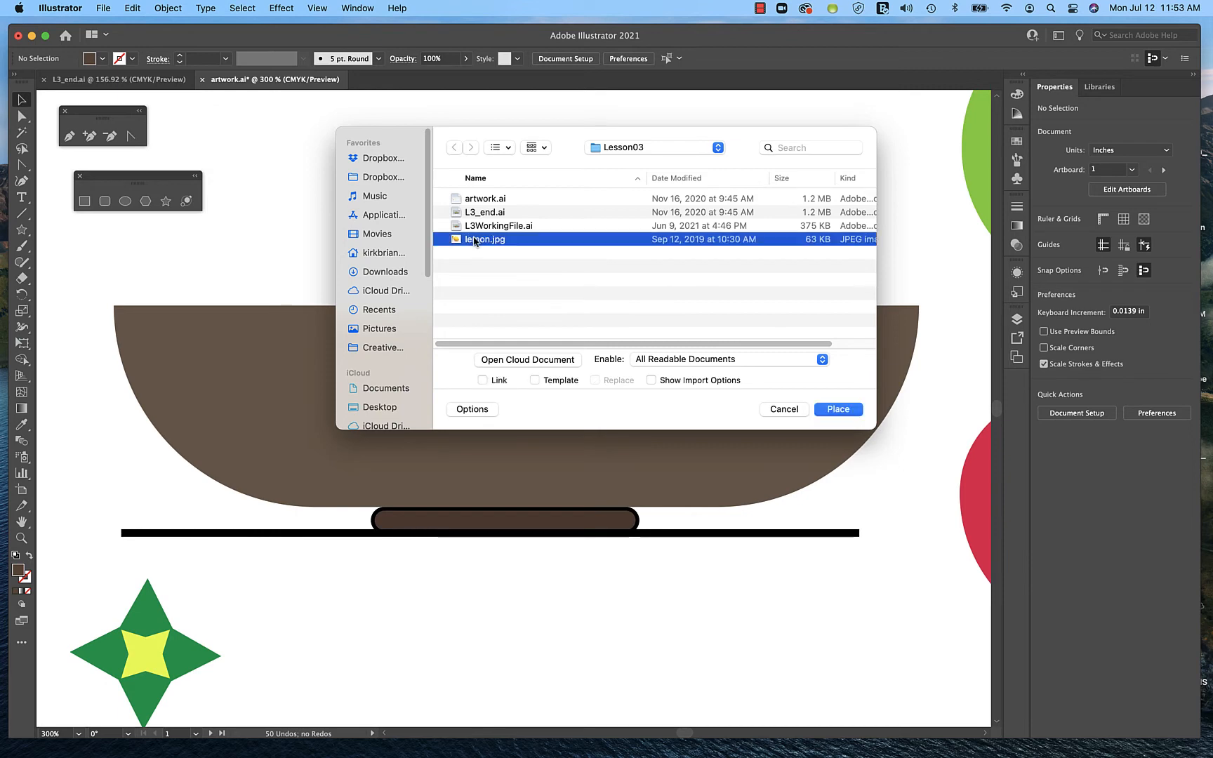
{"action": "left_click", "coordinate": [838, 409]}
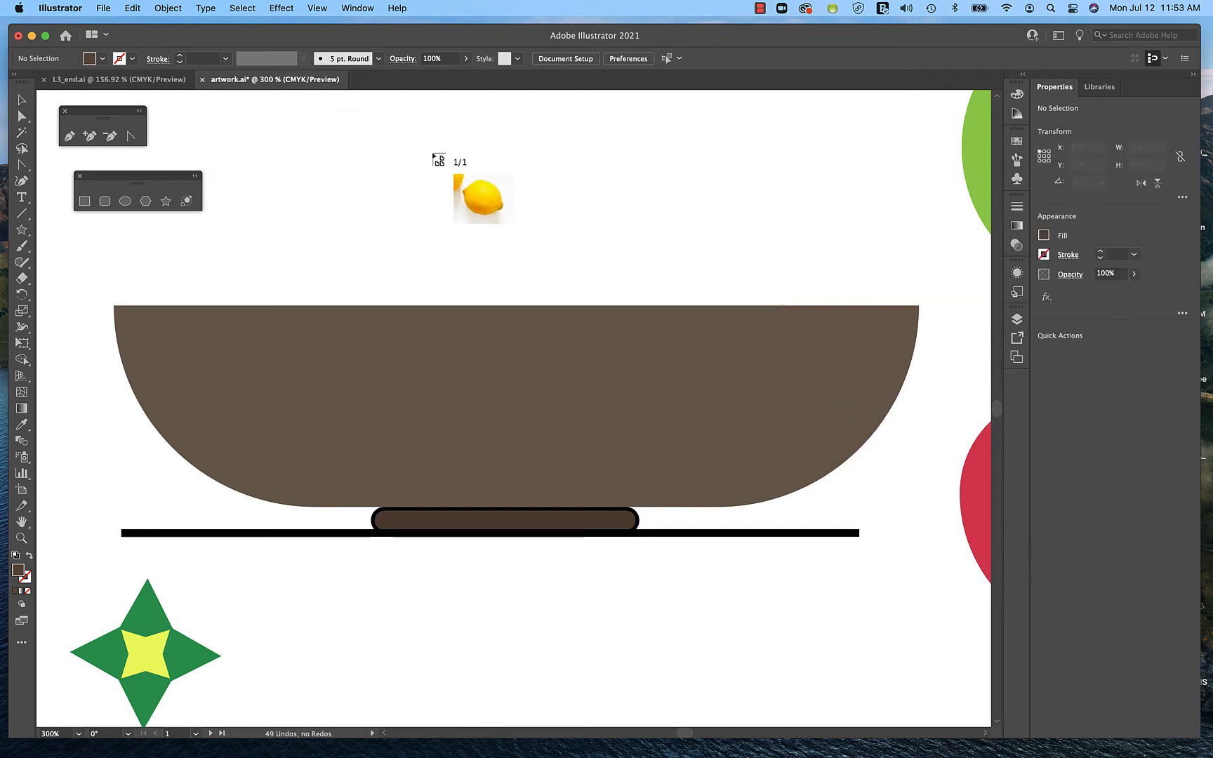
{"action": "scroll", "coordinate": [437, 160], "scroll_direction": "up", "scroll_amount": 5}
{"action": "scroll", "coordinate": [436, 160], "scroll_direction": "left", "scroll_amount": 3}
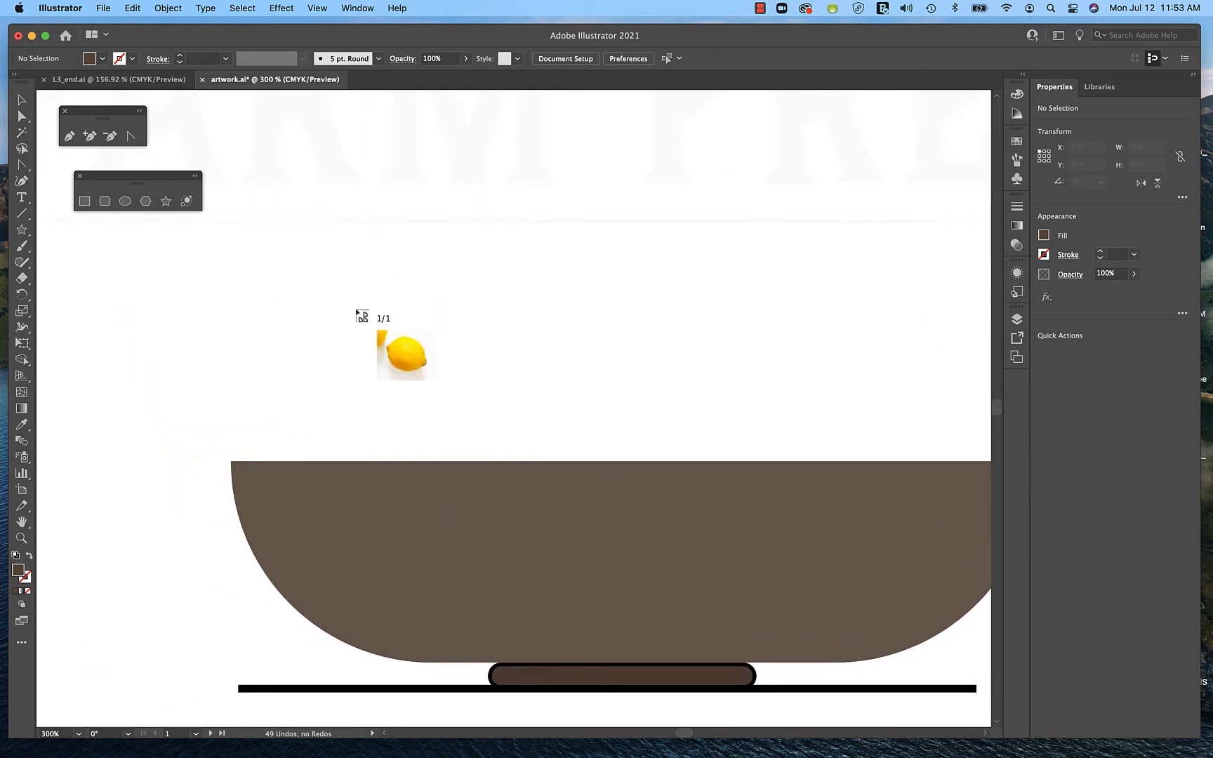
{"action": "left_click", "coordinate": [352, 265]}
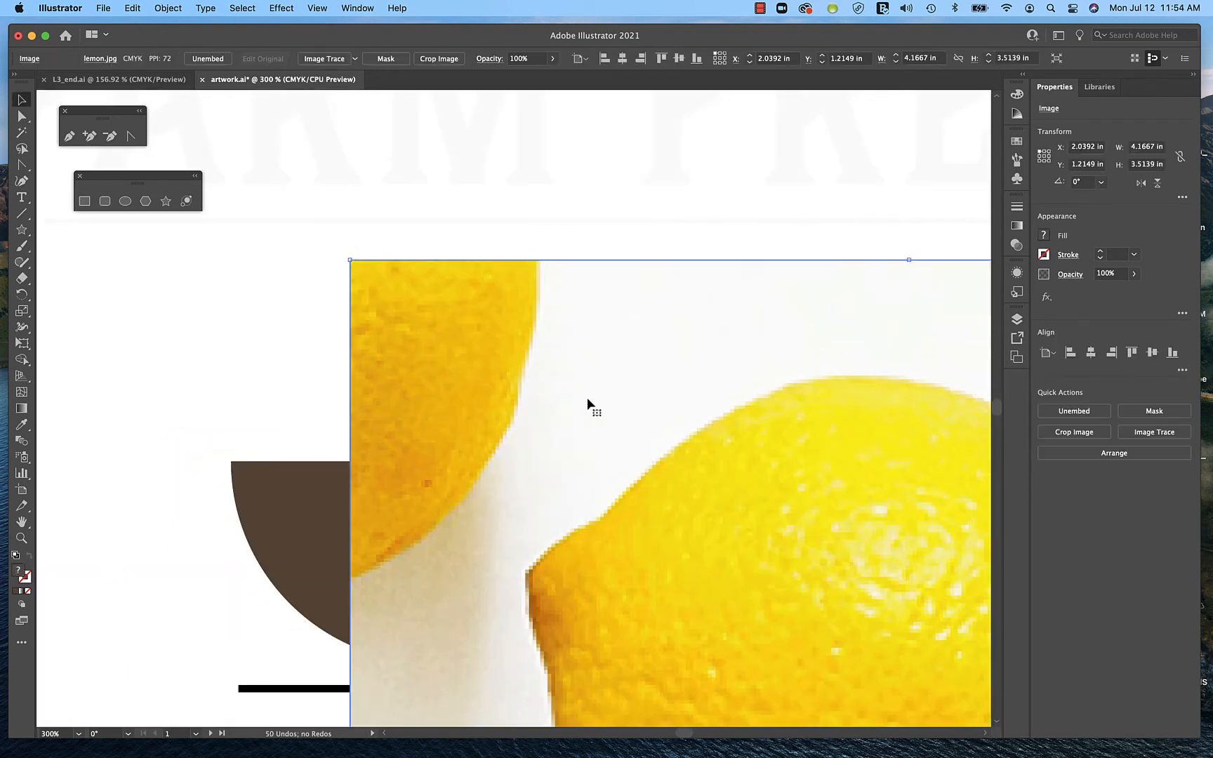
Open the Image Trace settings for the placed lemon image and place them clear of the lemon.
{"action": "scroll", "coordinate": [587, 397], "scroll_direction": "down", "scroll_amount": 5}
{"action": "scroll", "coordinate": [586, 397], "scroll_direction": "right", "scroll_amount": 5}
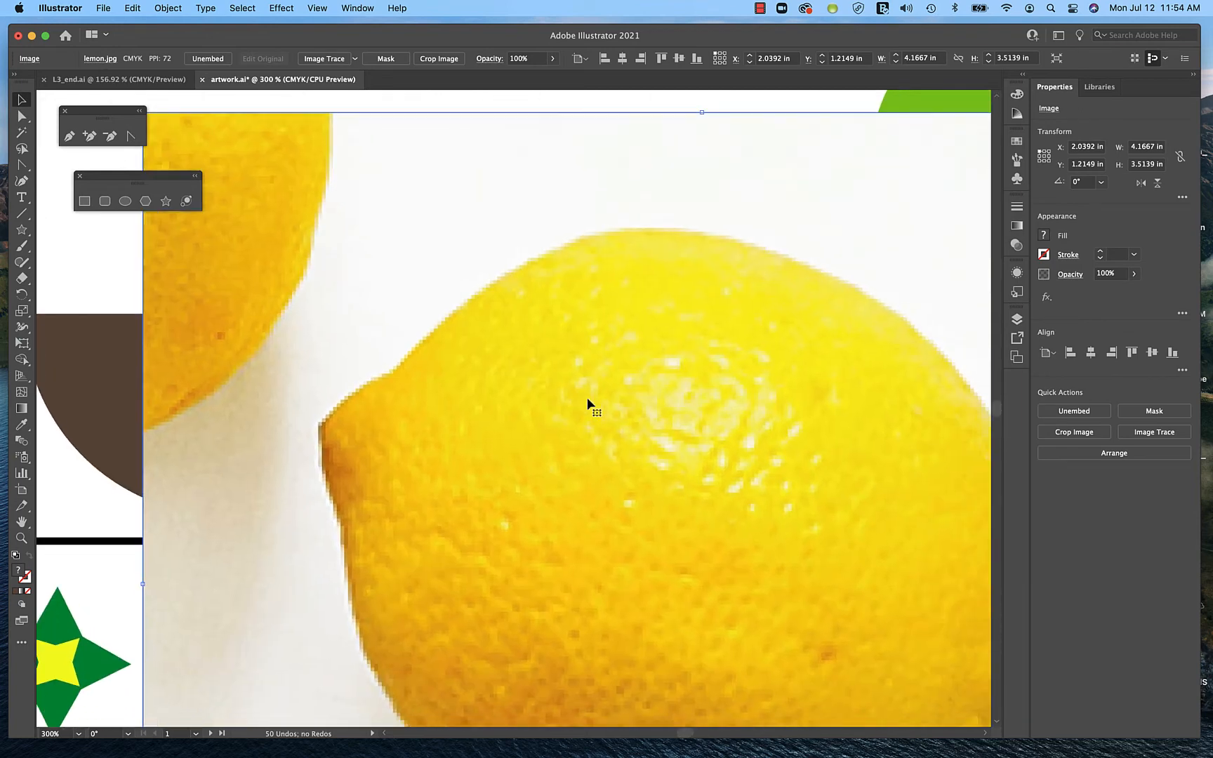
{"action": "scroll", "coordinate": [587, 397], "scroll_direction": "down", "scroll_amount": 1}
{"action": "scroll", "coordinate": [586, 397], "scroll_direction": "right", "scroll_amount": 1}
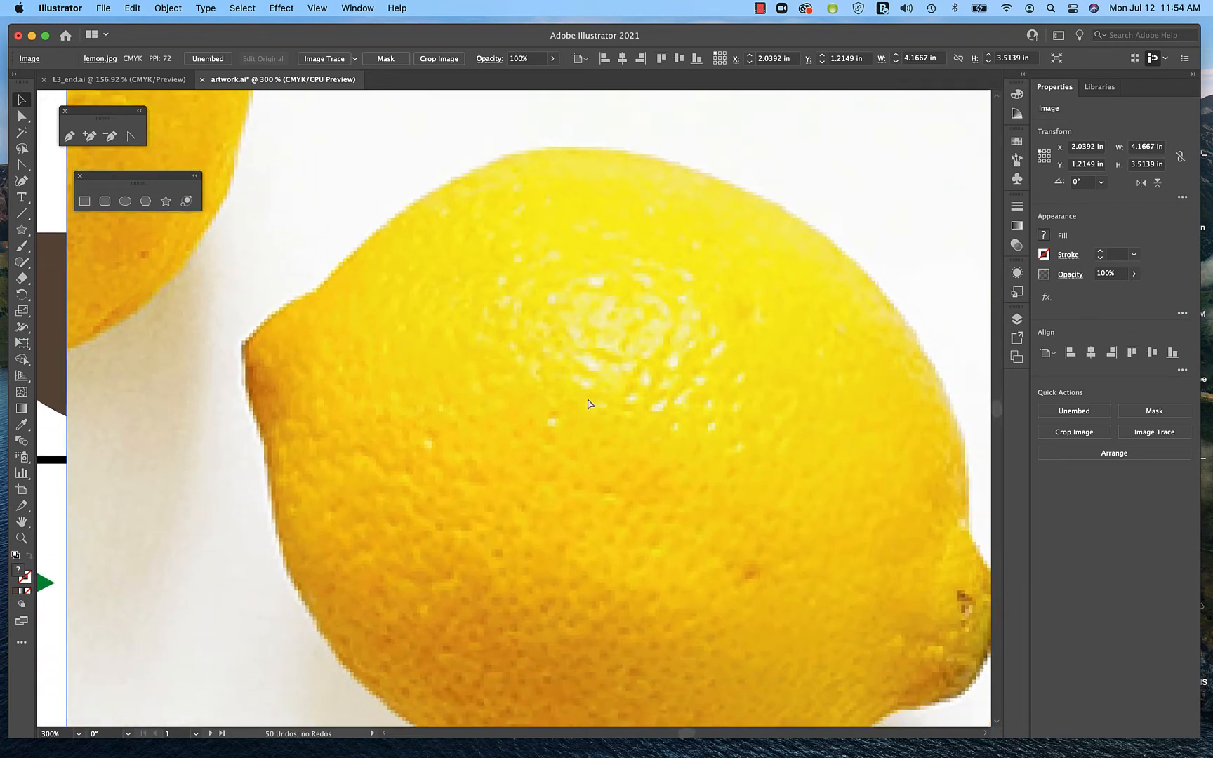
{"action": "key", "text": "super+minus"}
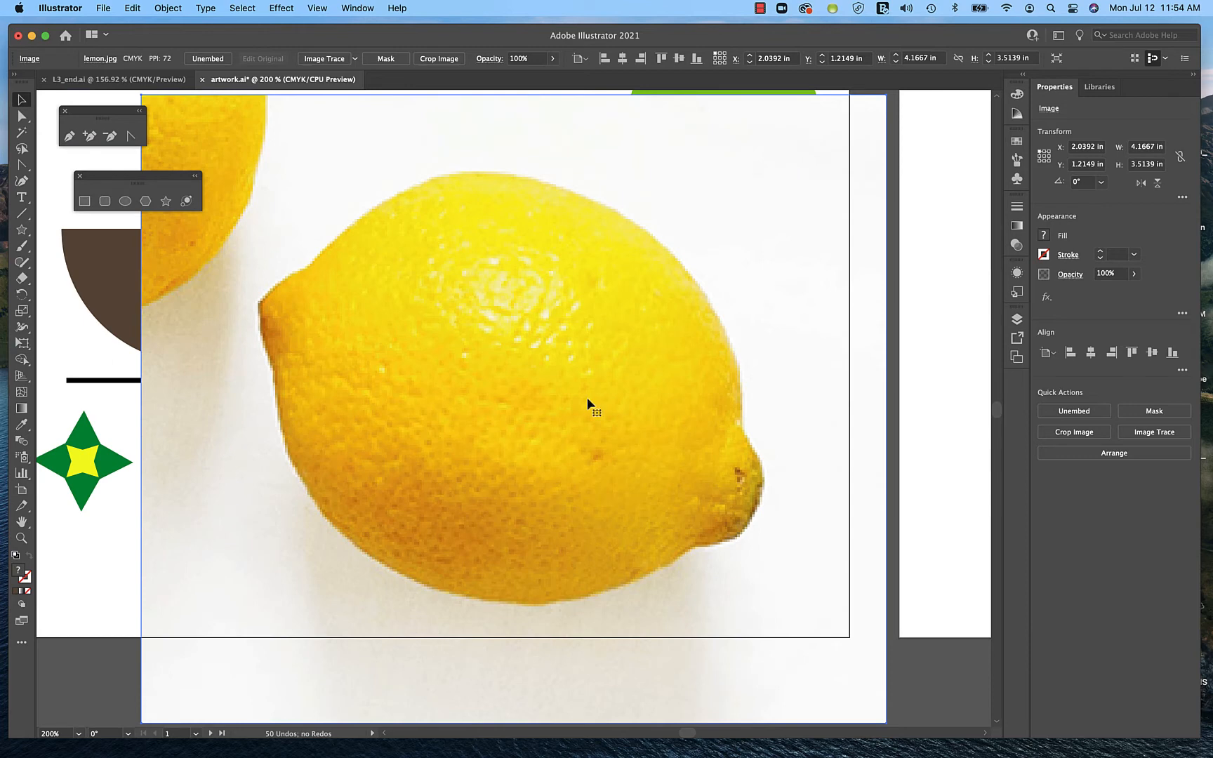
{"action": "scroll", "coordinate": [587, 397], "scroll_direction": "up", "scroll_amount": 2}
{"action": "scroll", "coordinate": [587, 398], "scroll_direction": "left", "scroll_amount": 1}
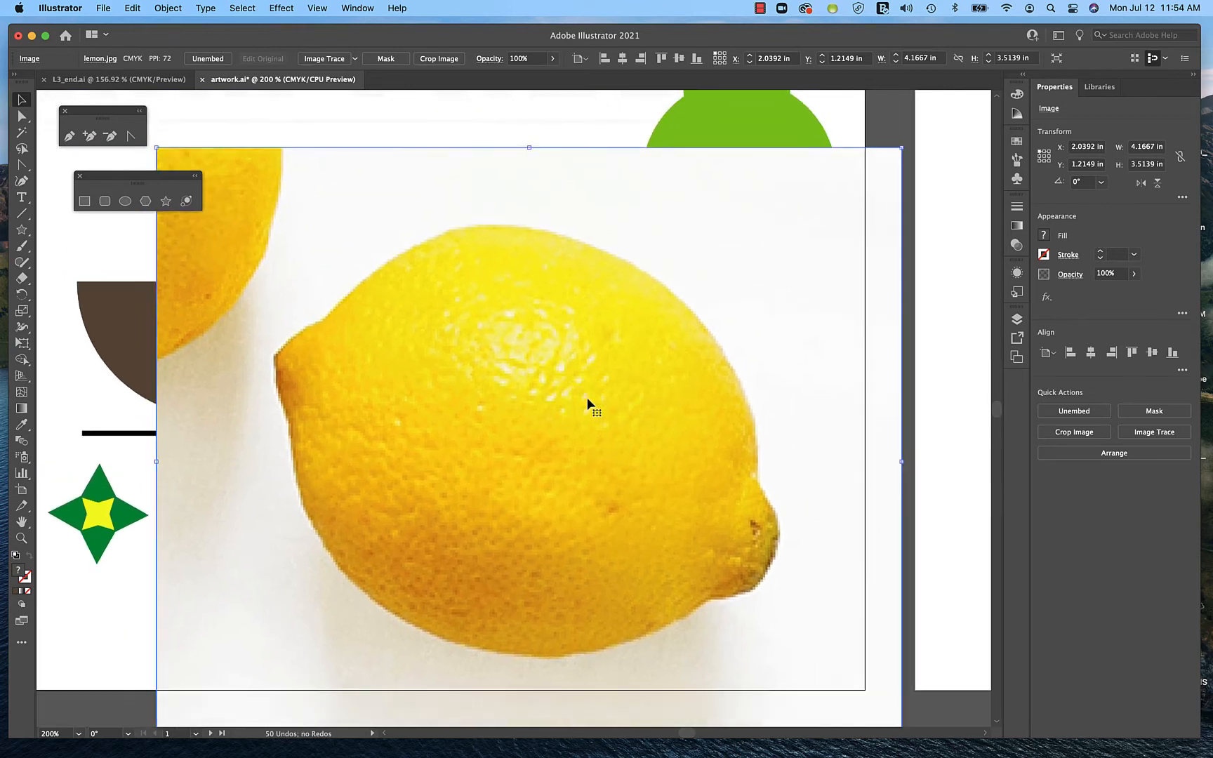
{"action": "scroll", "coordinate": [586, 397], "scroll_direction": "down", "scroll_amount": 2}
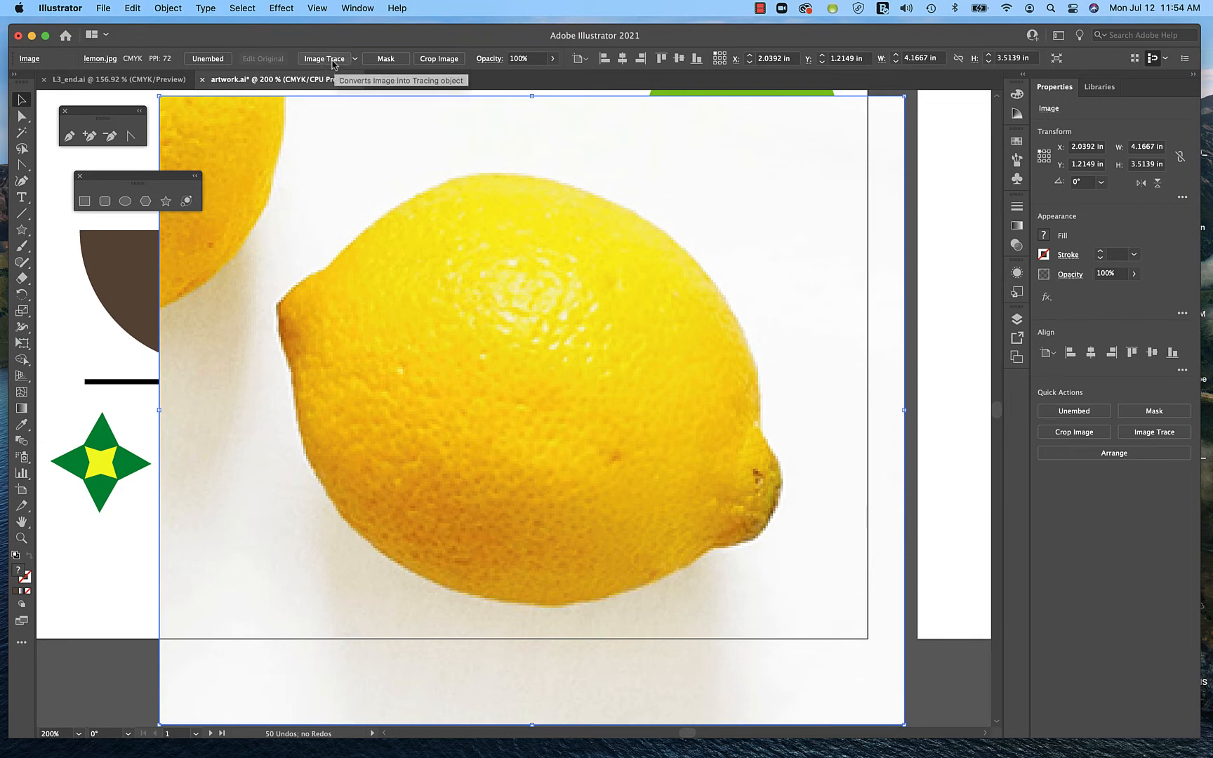
{"action": "left_click", "coordinate": [360, 10]}
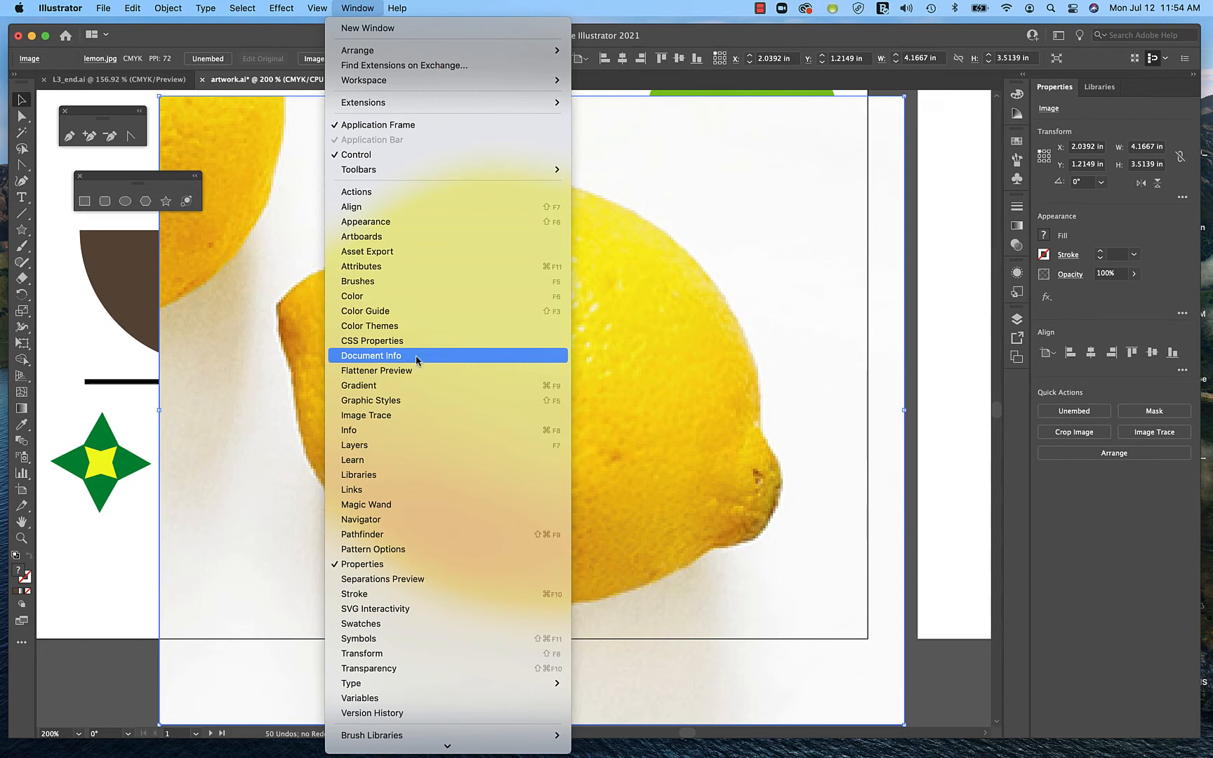
{"action": "left_click", "coordinate": [409, 416]}
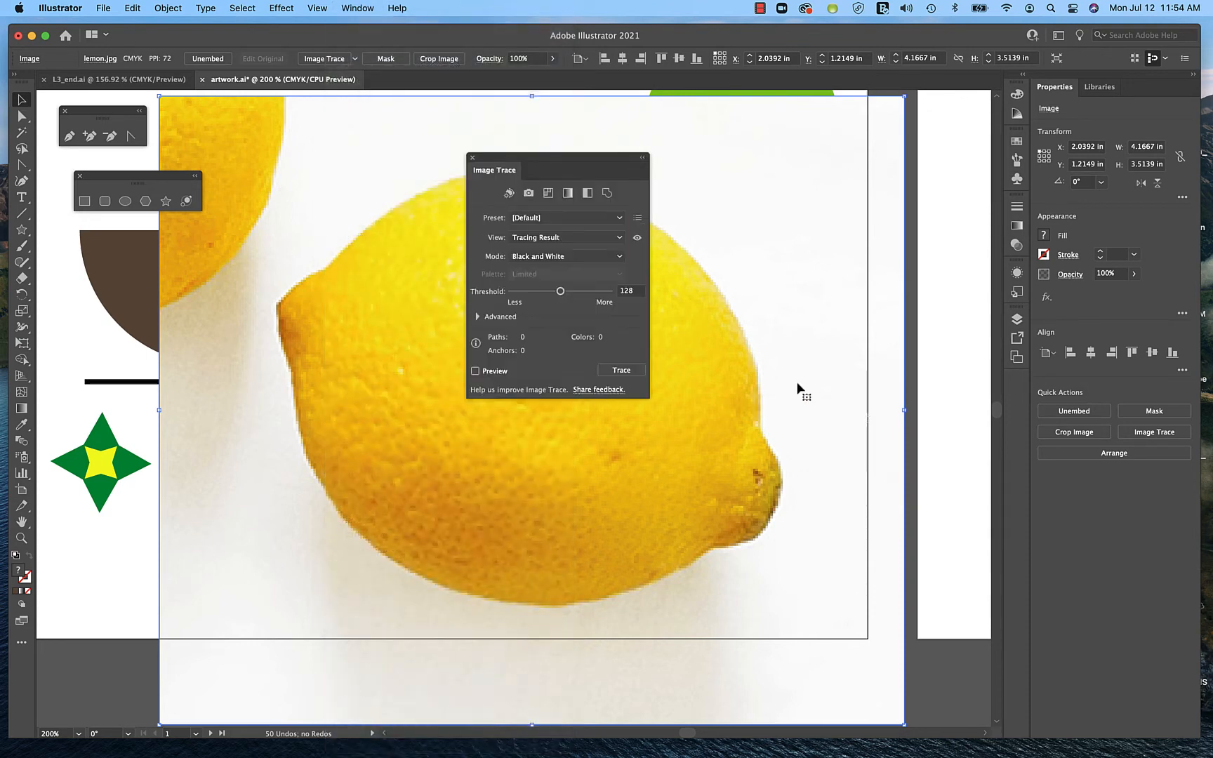
{"action": "mouse_move", "coordinate": [581, 165]}
{"action": "left_mouse_down"}
{"action": "mouse_move", "coordinate": [908, 215]}
{"action": "mouse_move", "coordinate": [894, 94]}
{"action": "mouse_move", "coordinate": [904, 142]}
{"action": "left_mouse_up"}
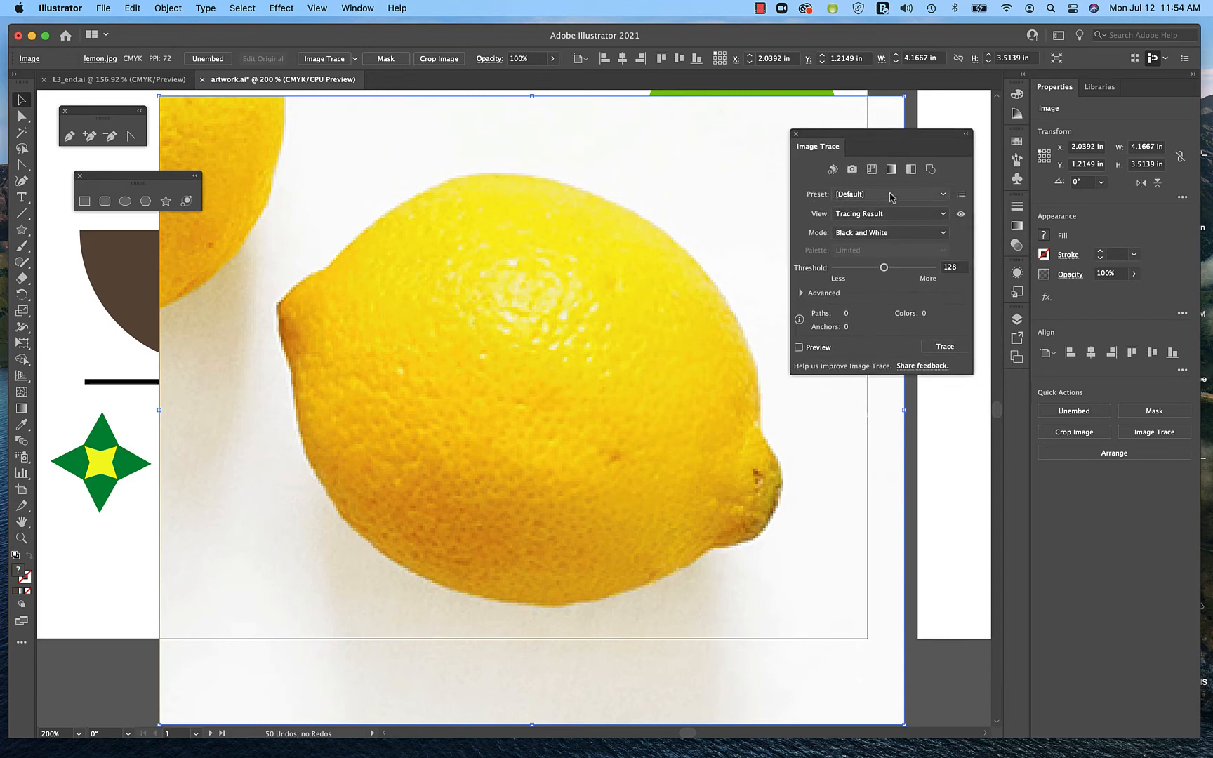
Try tracing the lemon image with the 6 Colors preset.
{"action": "left_click", "coordinate": [944, 199]}
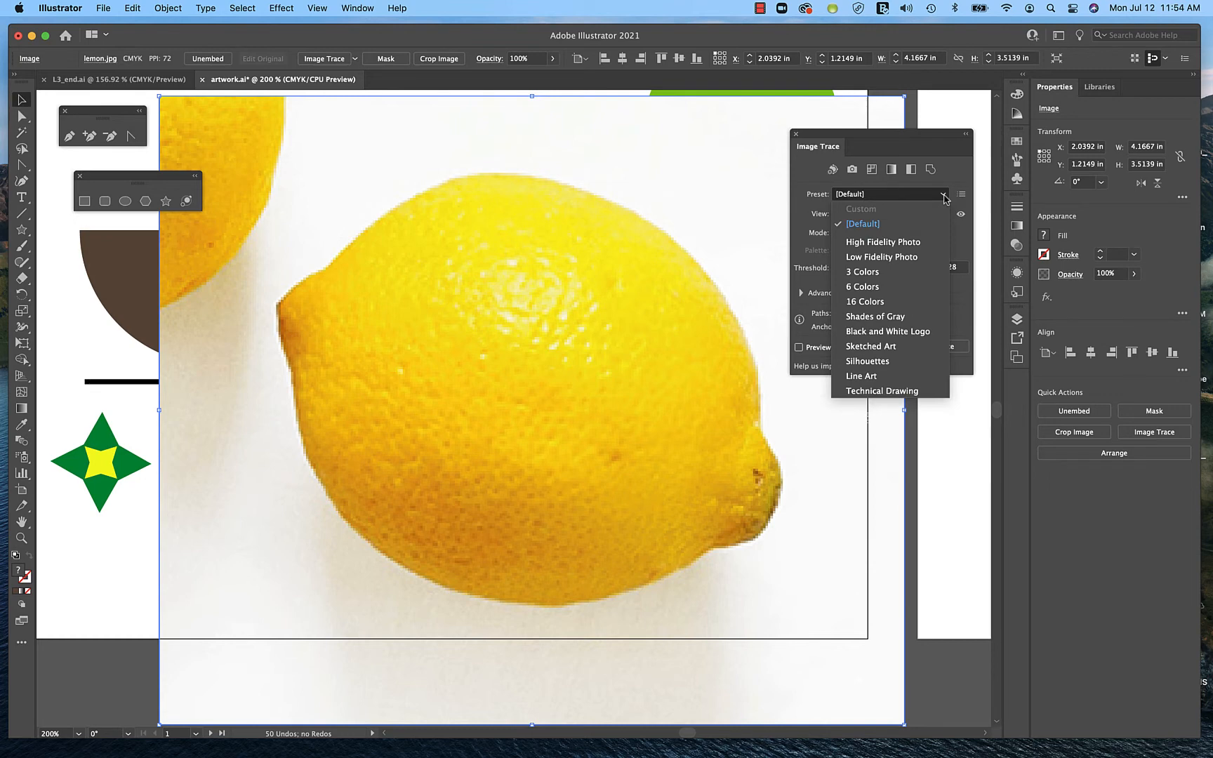
{"action": "left_click", "coordinate": [912, 288]}
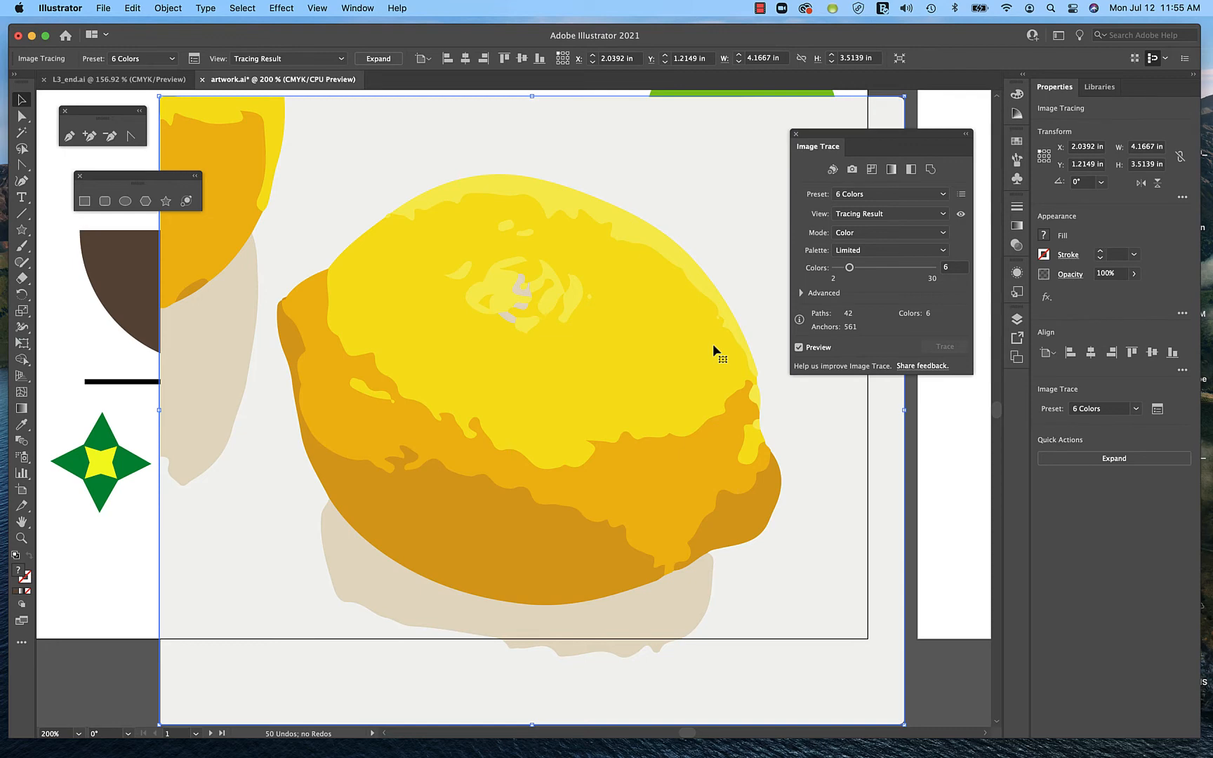
{"action": "left_click", "coordinate": [962, 194]}
{"action": "left_click", "coordinate": [962, 196]}
Trace the lemon image with the Silhouettes preset, setting Threshold to 206, Paths to 20% and Noise to 100 px.
{"action": "left_click", "coordinate": [933, 197]}
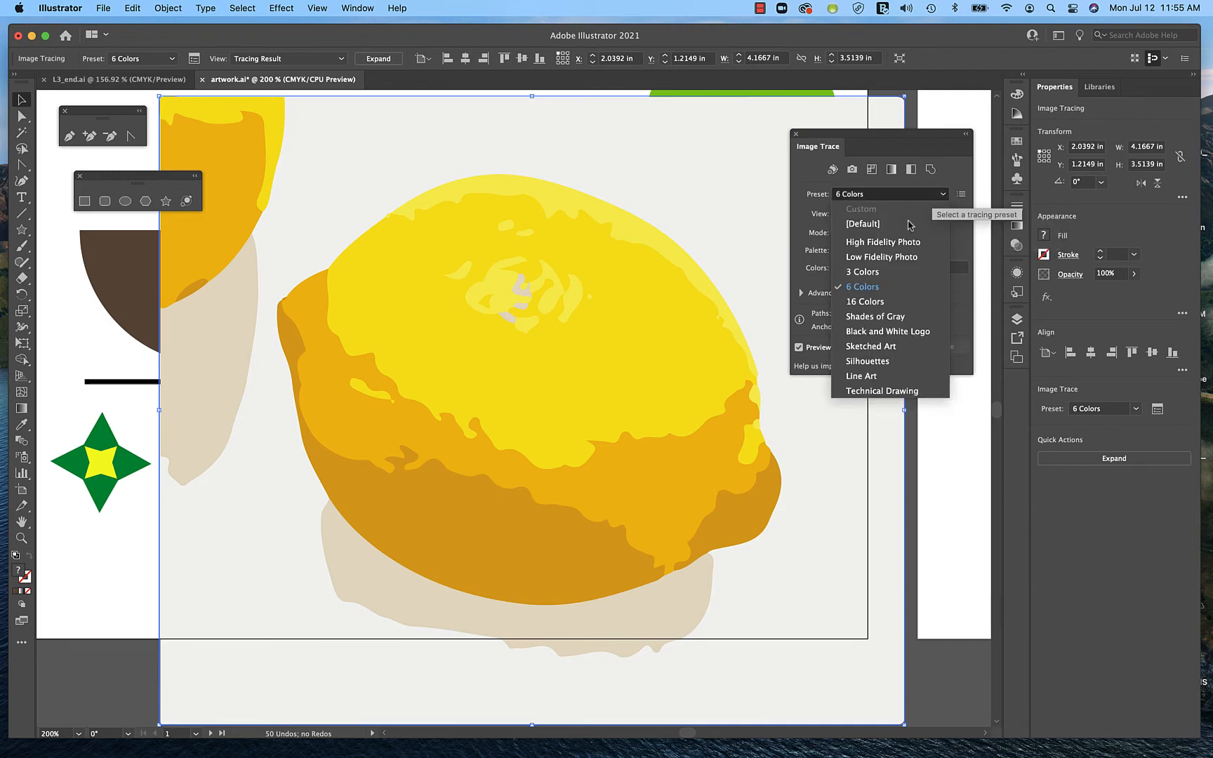
{"action": "left_click", "coordinate": [891, 364]}
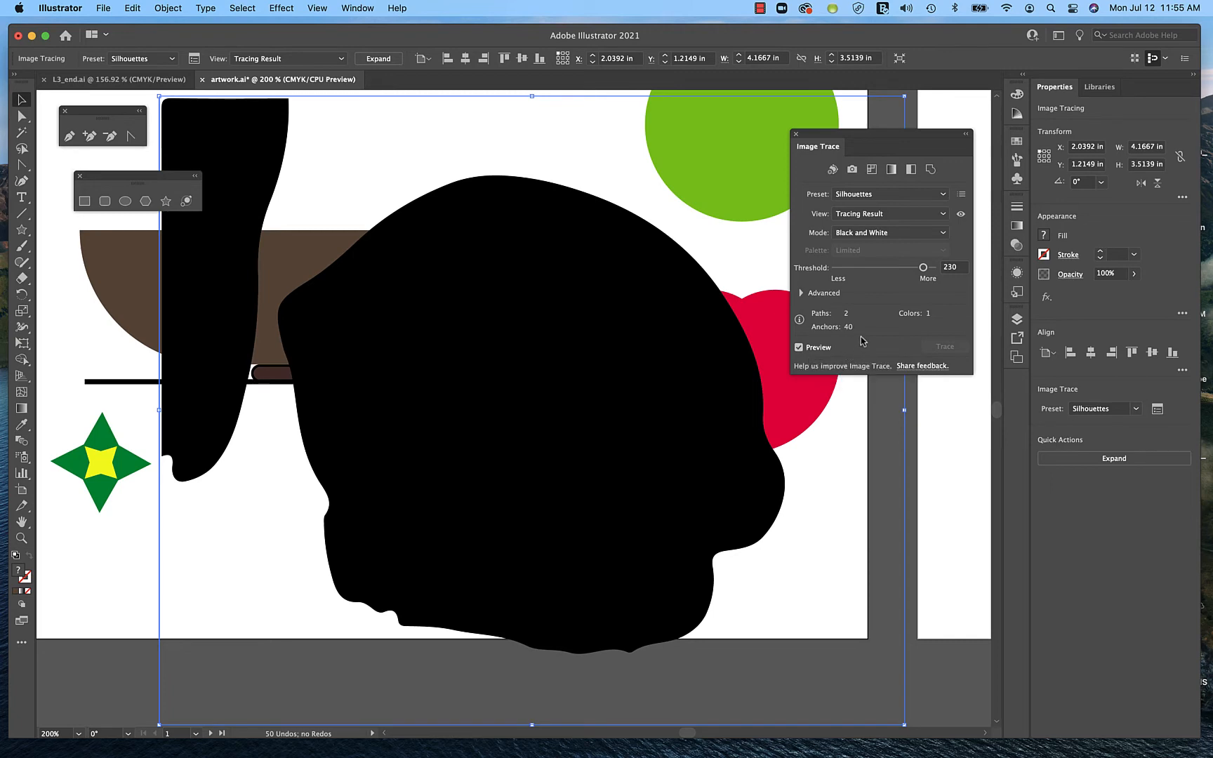
{"action": "left_click", "coordinate": [801, 294]}
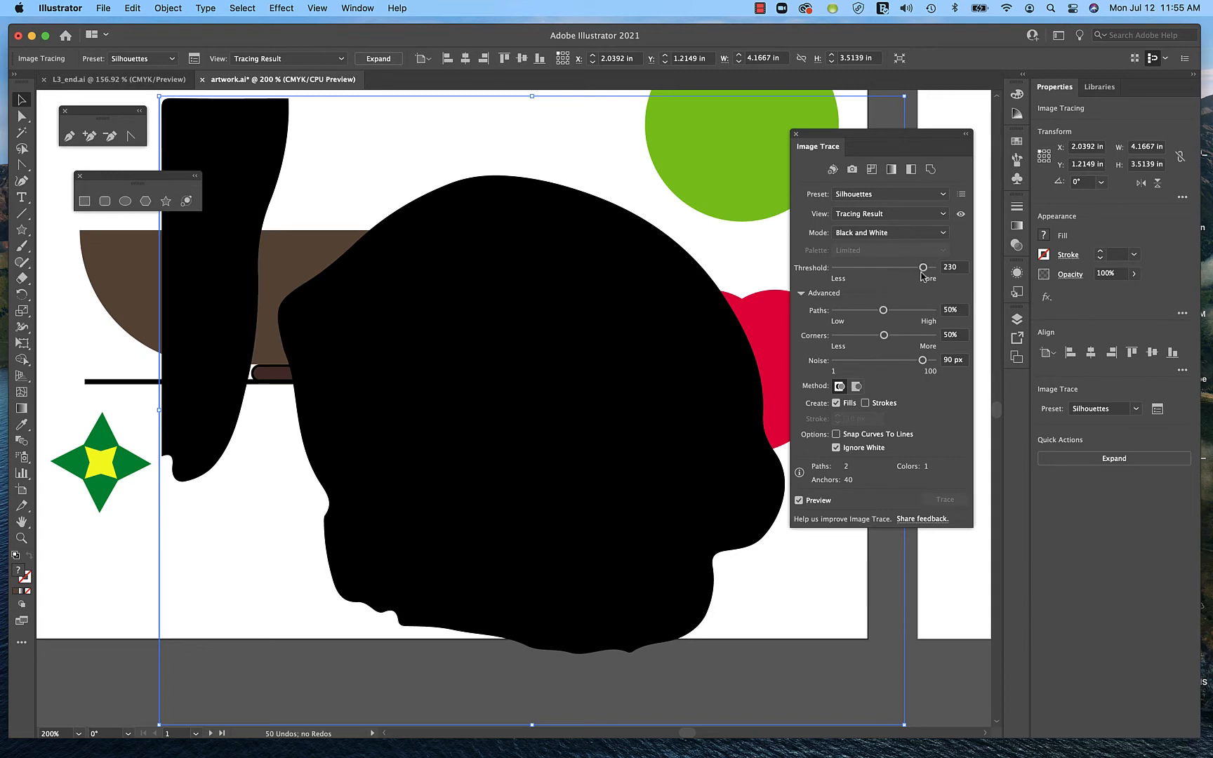
{"action": "left_click_drag", "start_coordinate": [924, 272], "coordinate": [914, 273]}
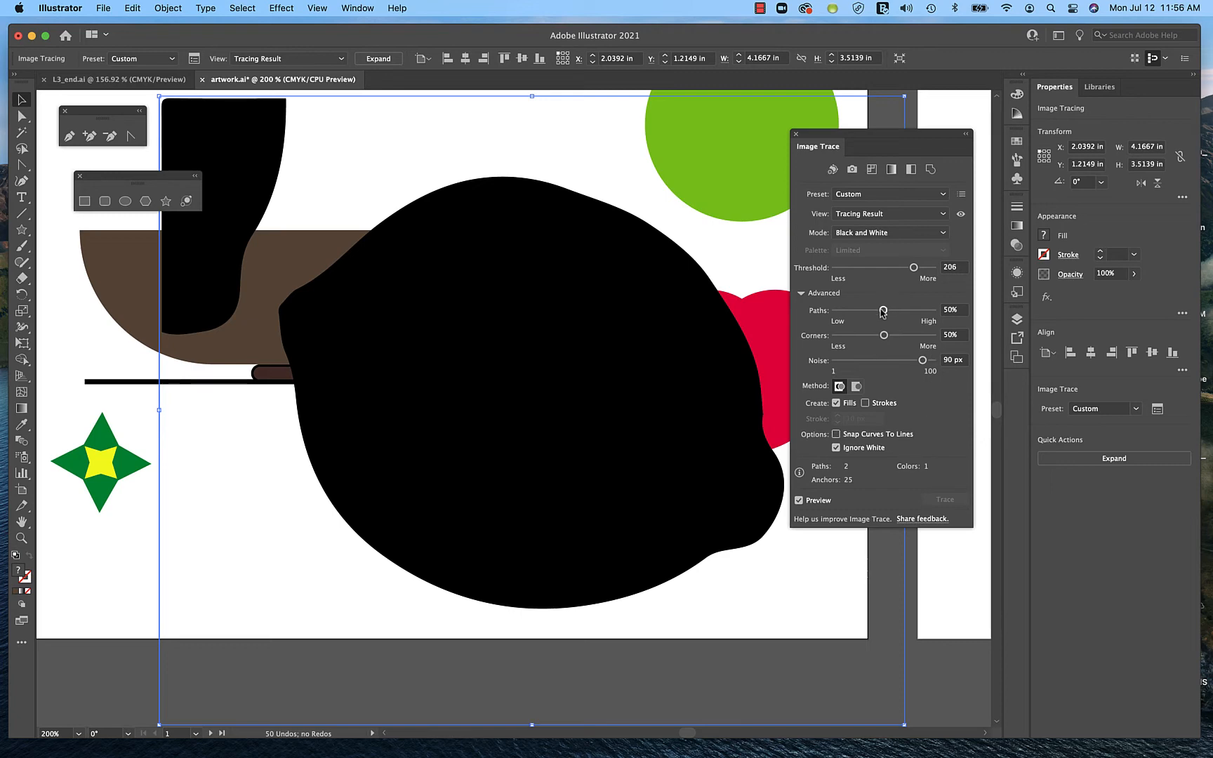
{"action": "left_click_drag", "start_coordinate": [883, 311], "coordinate": [854, 311]}
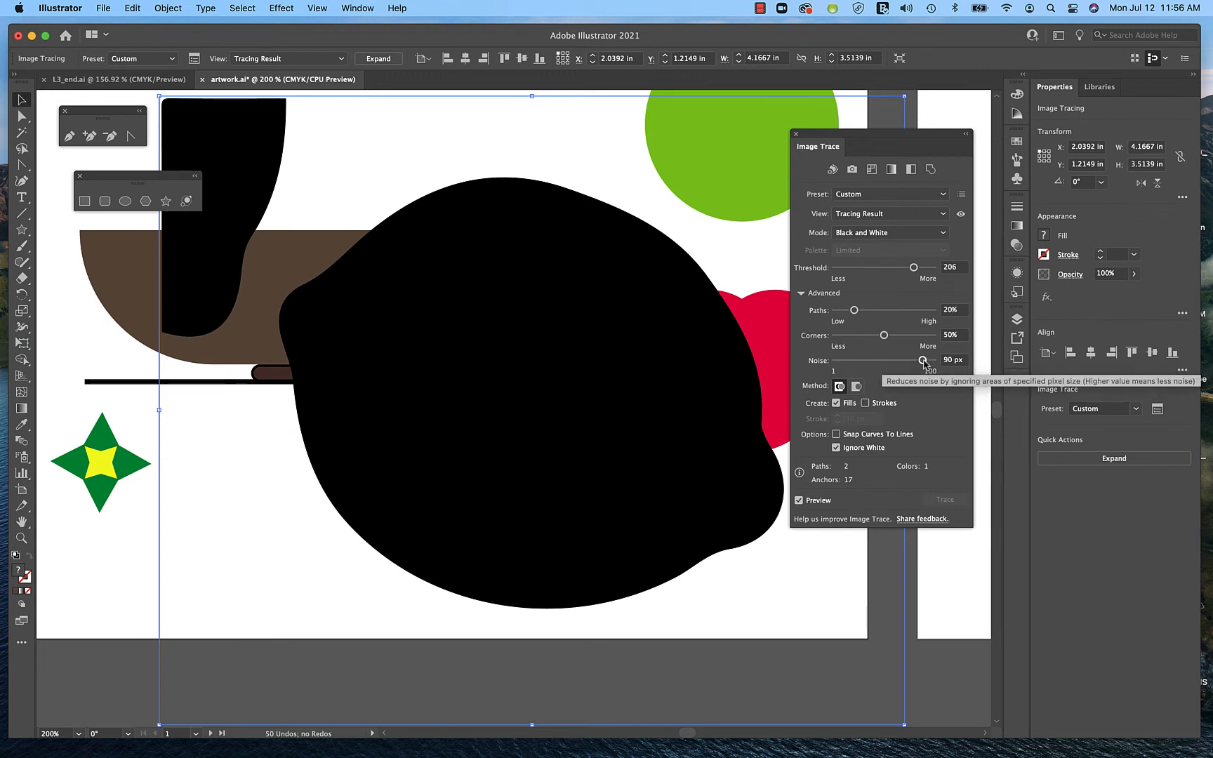
{"action": "left_click_drag", "start_coordinate": [921, 366], "coordinate": [938, 365]}
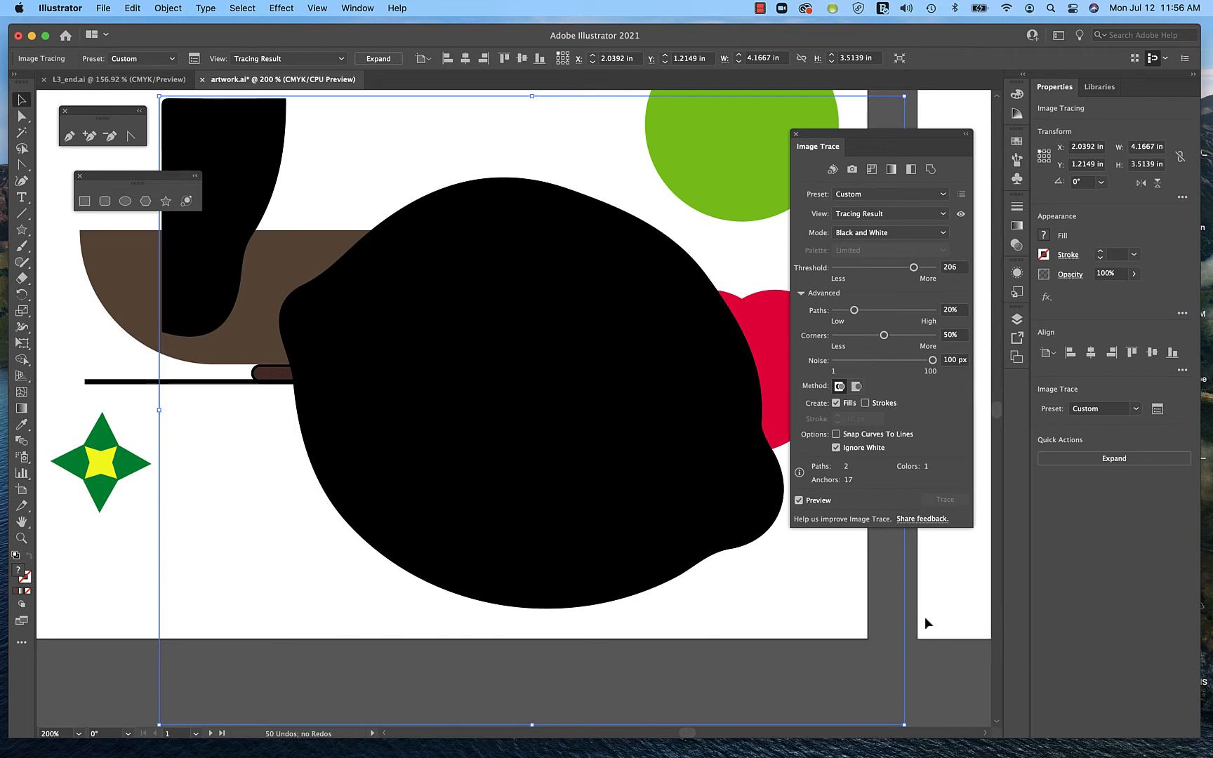
Expand the lemon tracing into vector paths and ungroup them.
{"action": "left_click", "coordinate": [385, 60]}
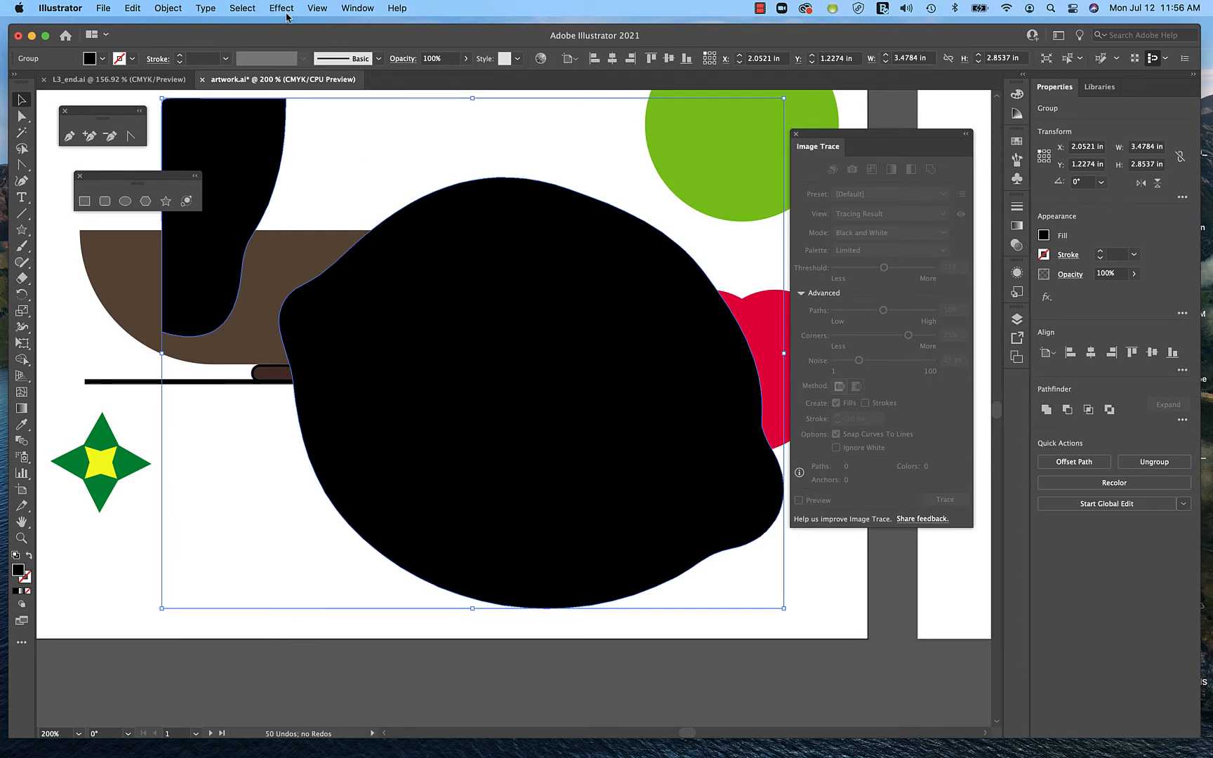
{"action": "left_click", "coordinate": [168, 10]}
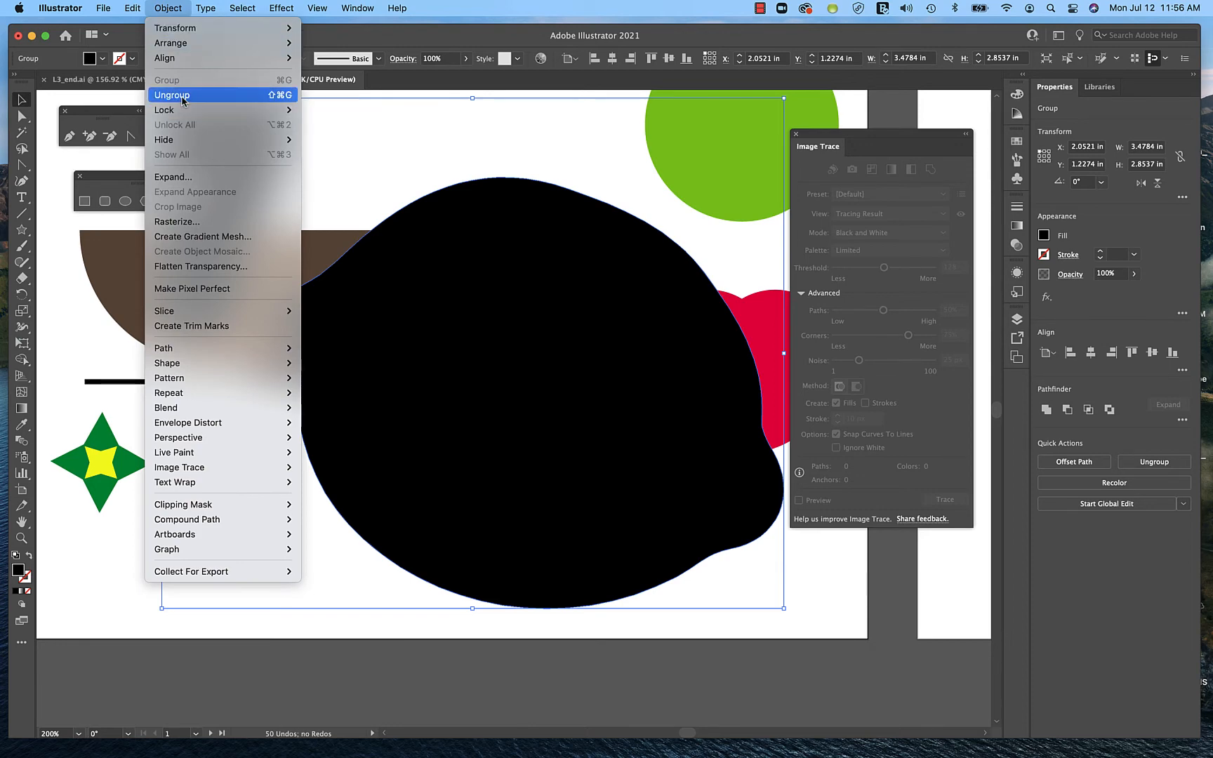
{"action": "left_click", "coordinate": [171, 95]}
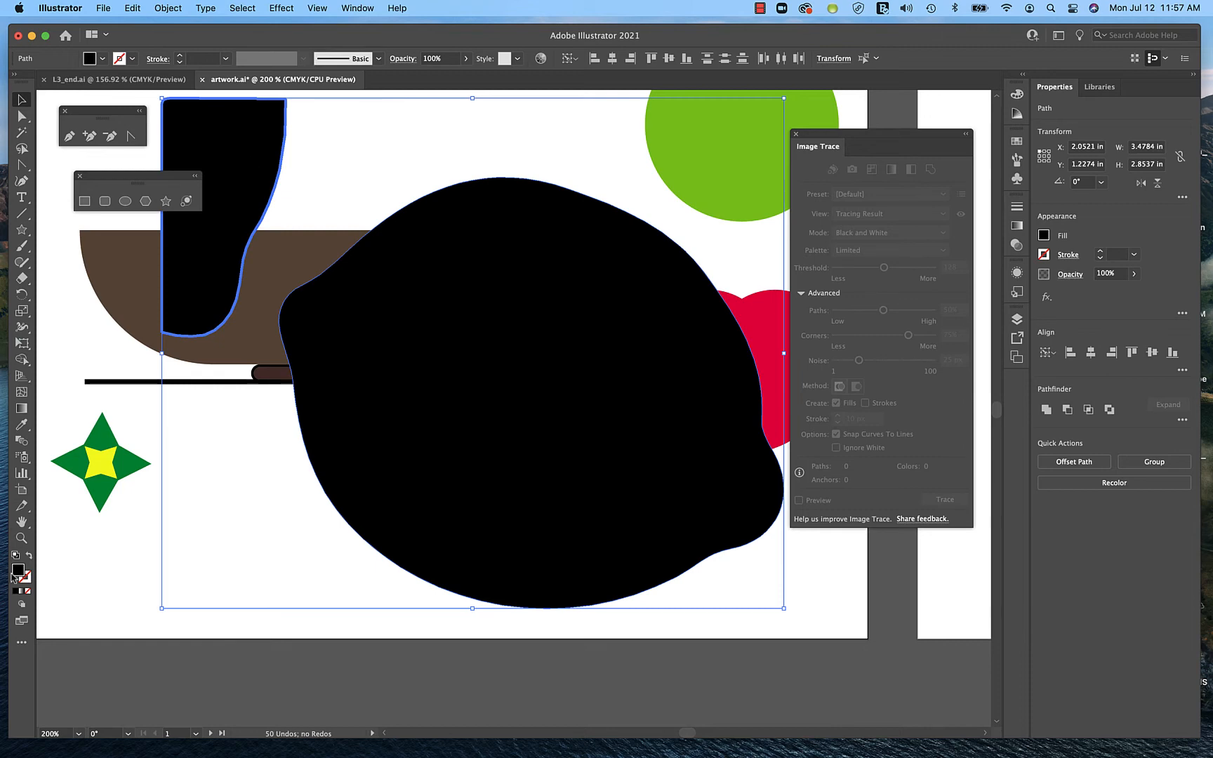
Delete the extra black shape traced from the second fruit, keeping the lemon silhouette.
{"action": "left_click", "coordinate": [166, 663]}
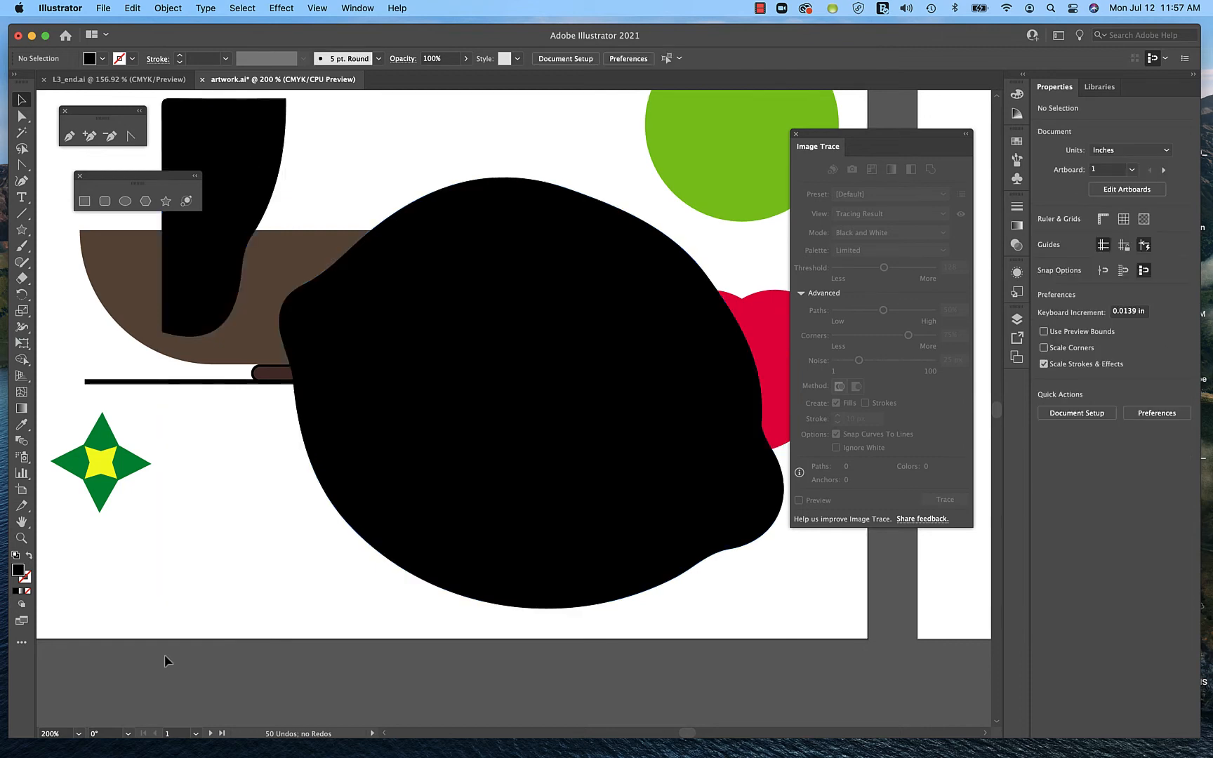
{"action": "left_click", "coordinate": [257, 166]}
{"action": "key", "text": "Delete"}
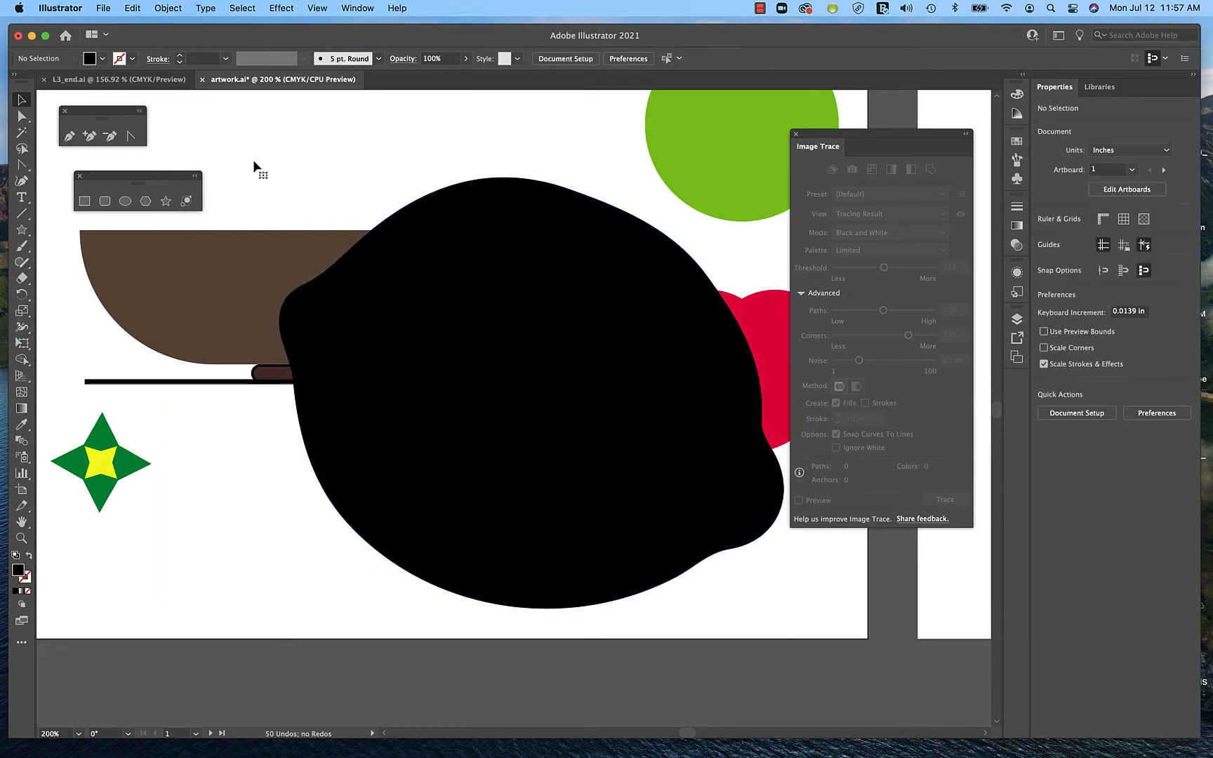
Close the Image Trace settings and fill the lemon silhouette with a bright yellow swatch.
{"action": "left_click", "coordinate": [535, 320]}
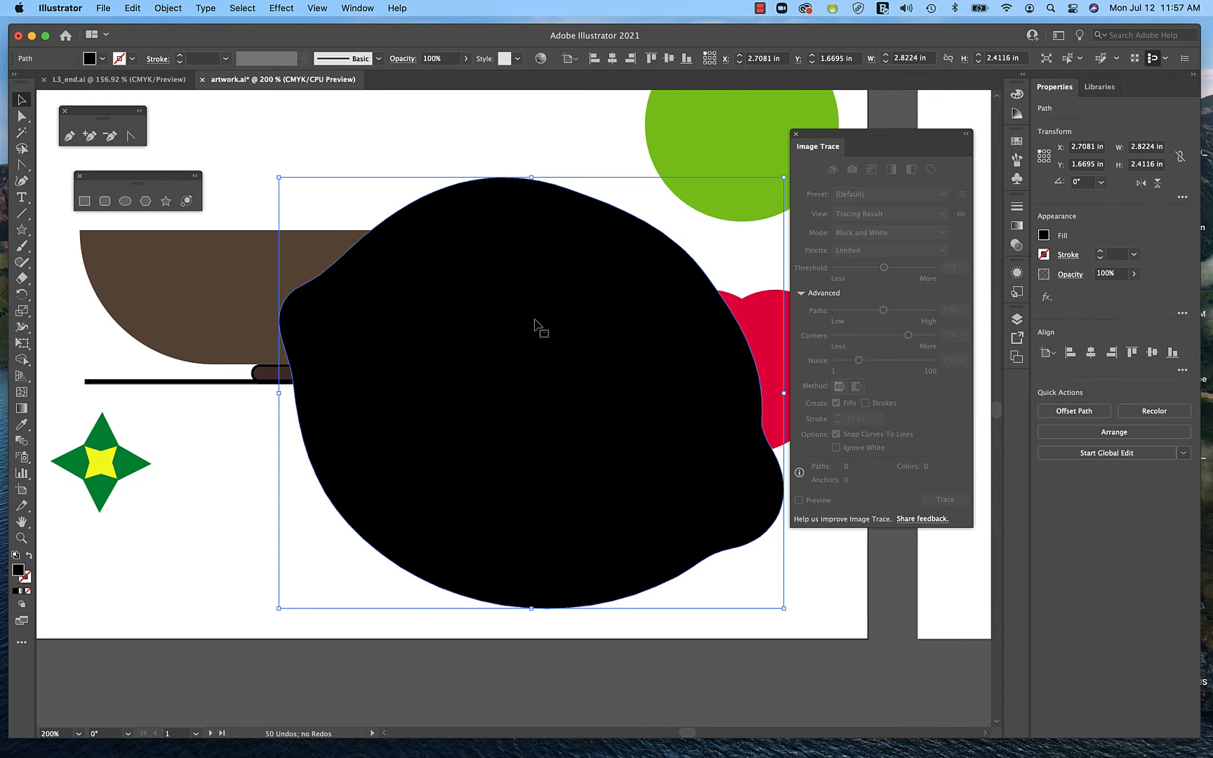
{"action": "left_click", "coordinate": [795, 135]}
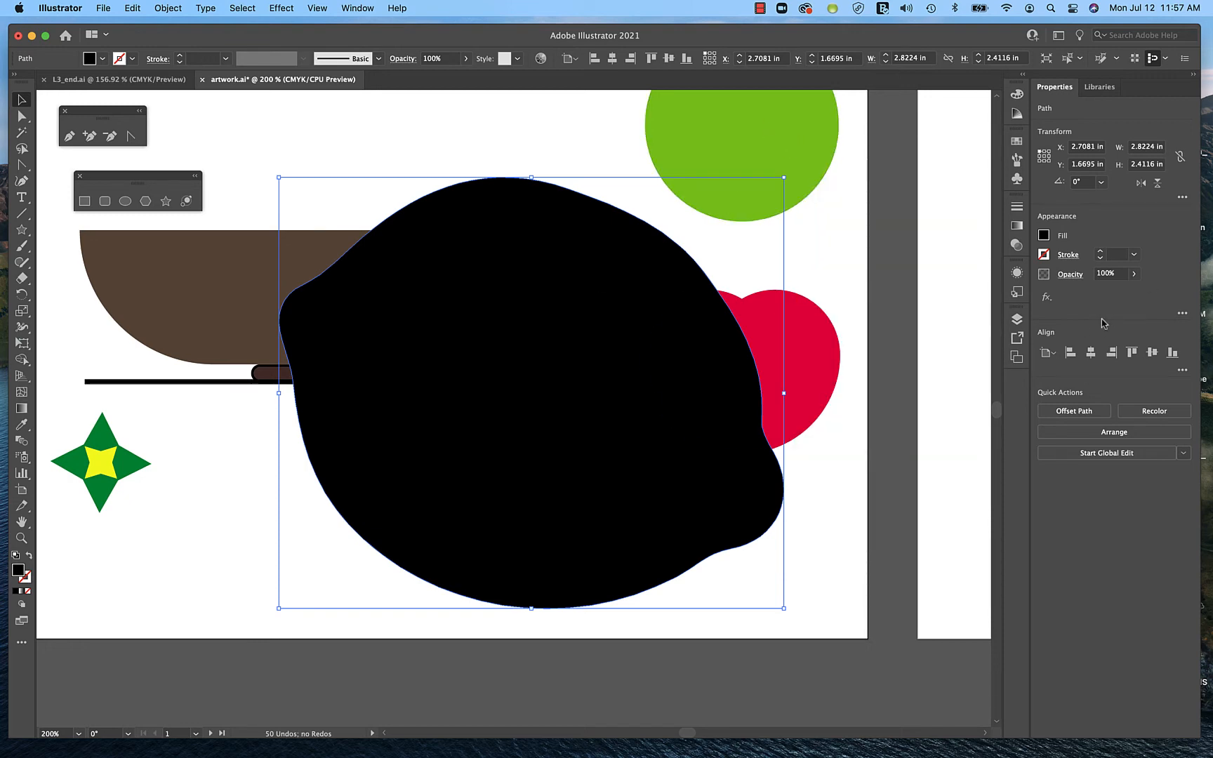
{"action": "left_click", "coordinate": [1043, 235]}
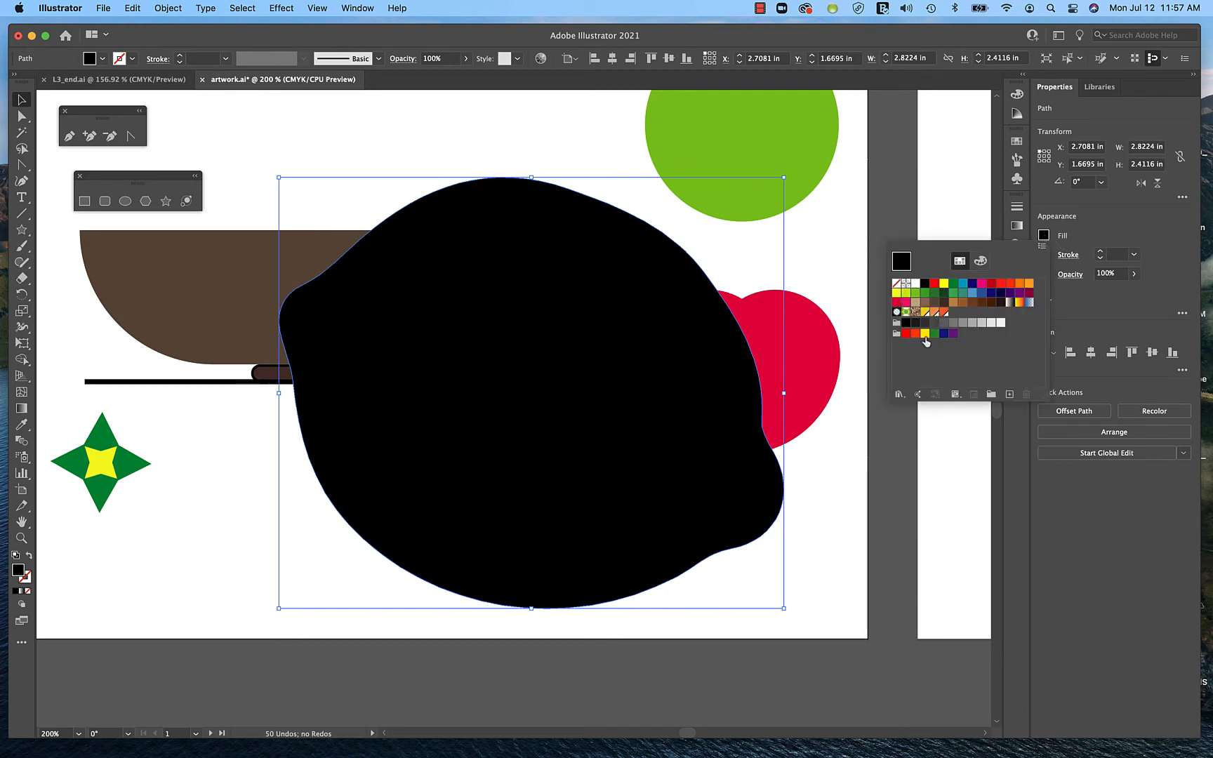
{"action": "left_click", "coordinate": [896, 293]}
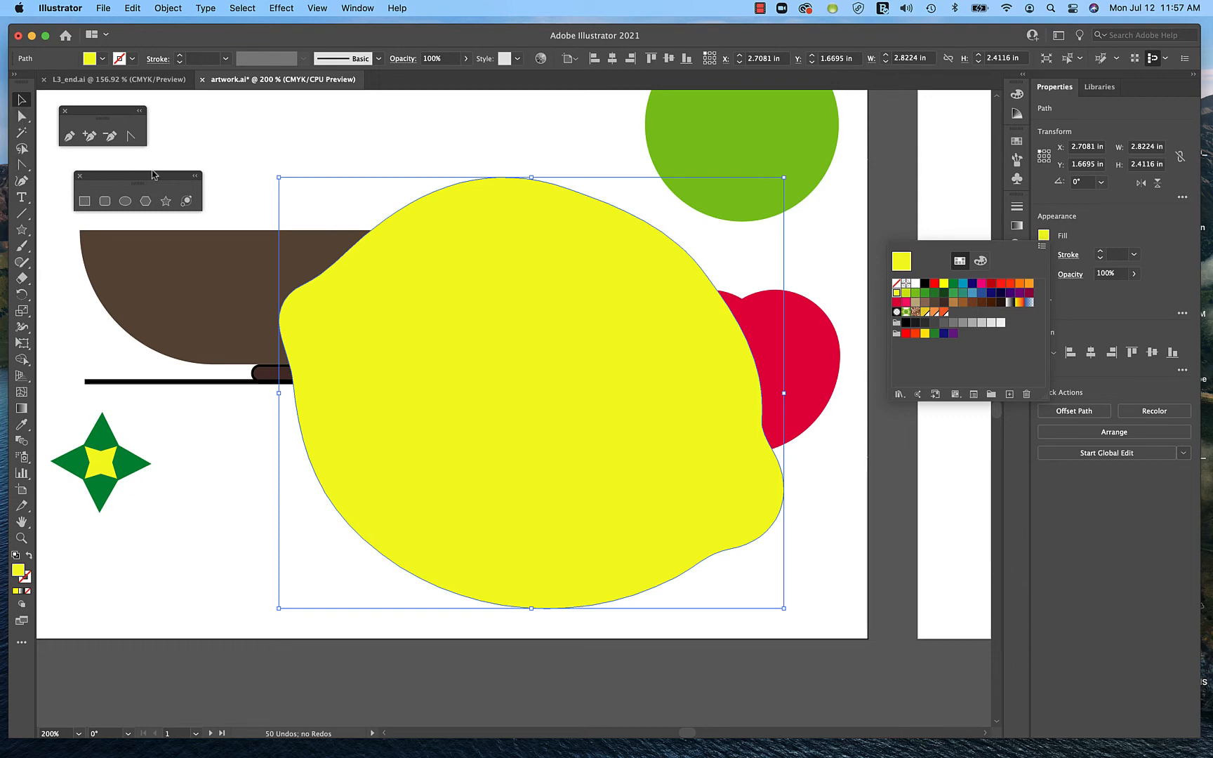
{"action": "key", "text": "Escape"}
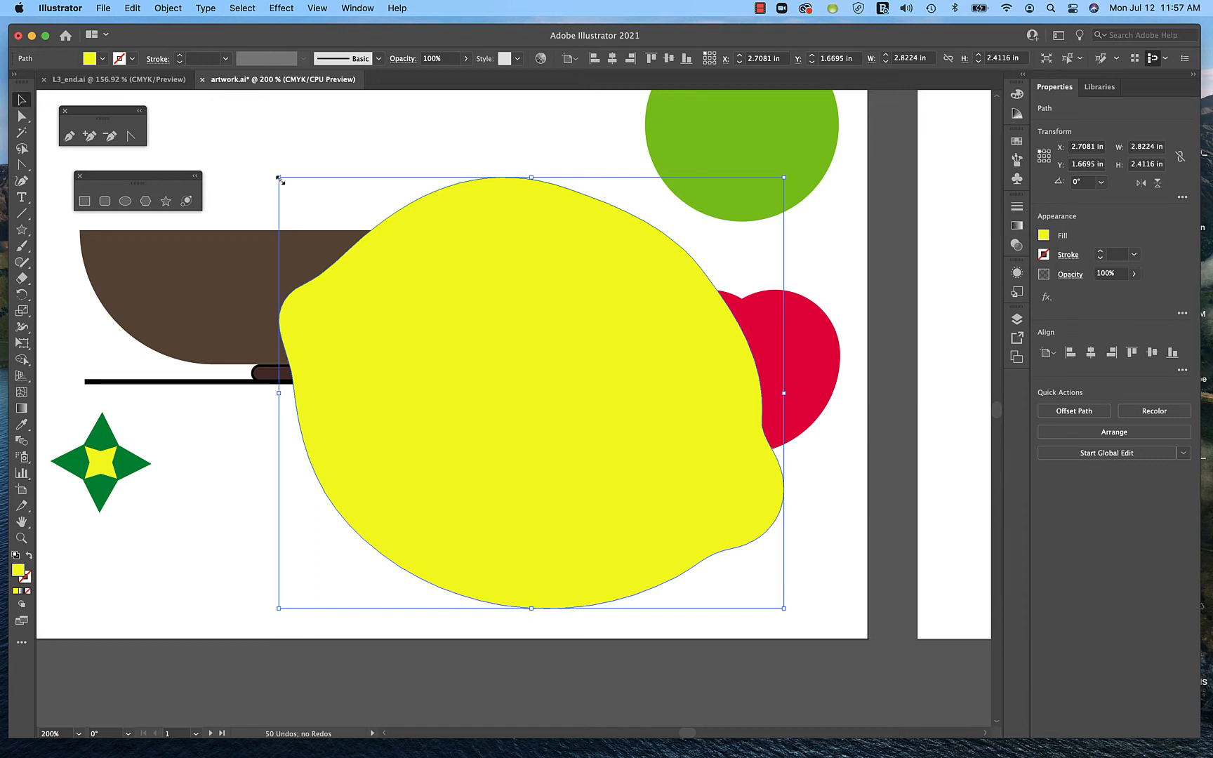
Scale the lemon down proportionally to about 1.35 by 1.15 in and rest it on the bowl's rim, left of centre.
{"action": "left_click_drag", "start_coordinate": [280, 180], "coordinate": [355, 272]}
{"action": "left_click_drag", "start_coordinate": [549, 423], "coordinate": [338, 186]}
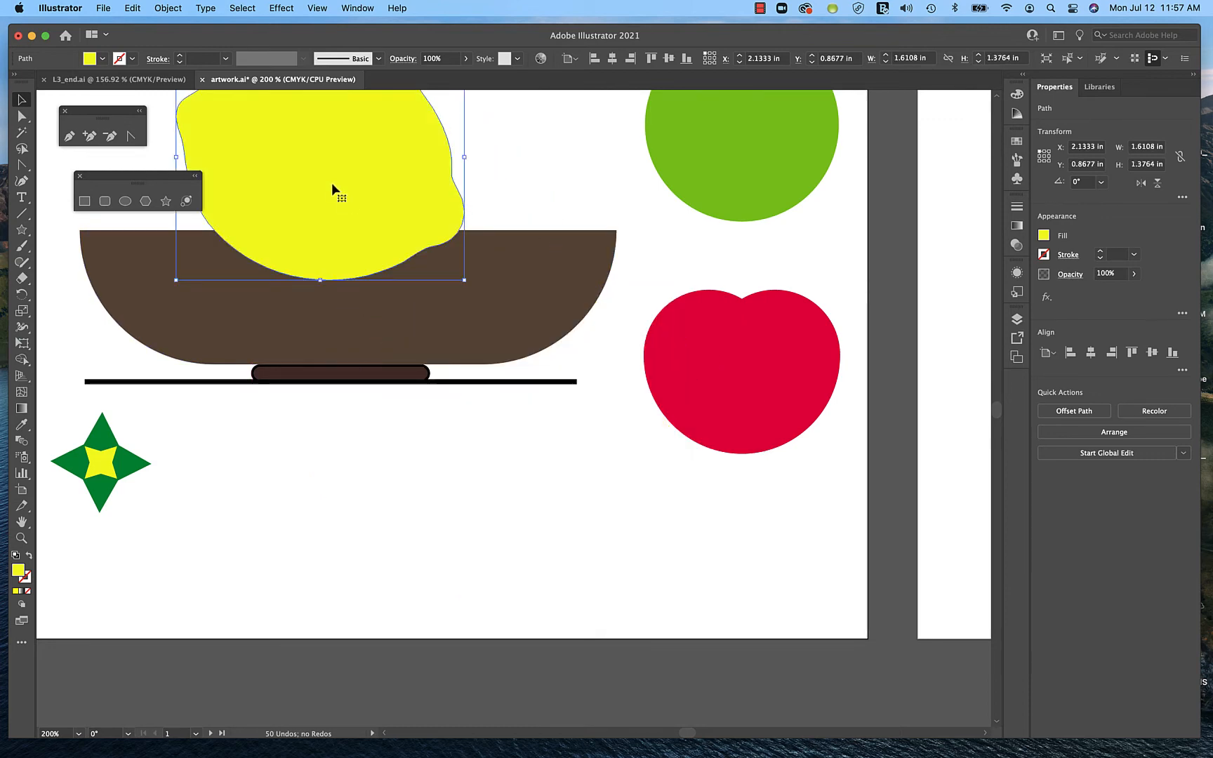
{"action": "scroll", "coordinate": [332, 183], "scroll_direction": "up", "scroll_amount": 5}
{"action": "scroll", "coordinate": [332, 183], "scroll_direction": "left", "scroll_amount": 8}
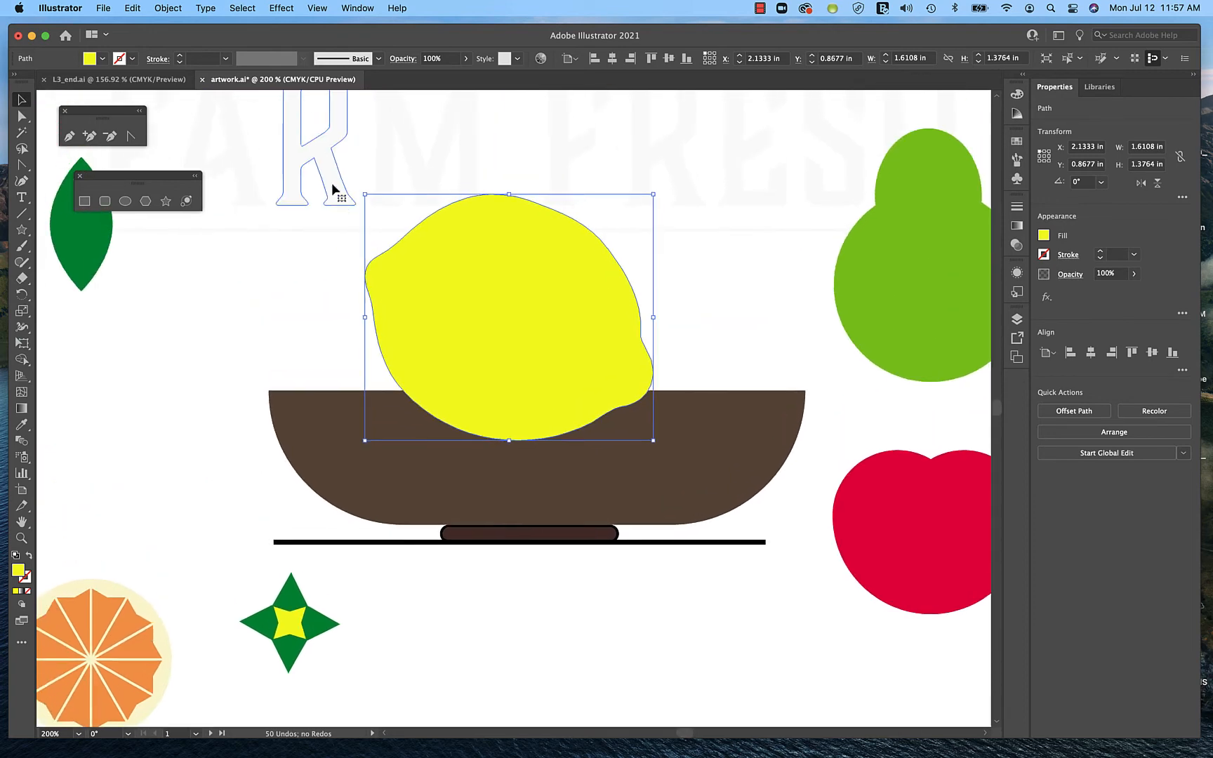
{"action": "scroll", "coordinate": [332, 186], "scroll_direction": "down", "scroll_amount": 2}
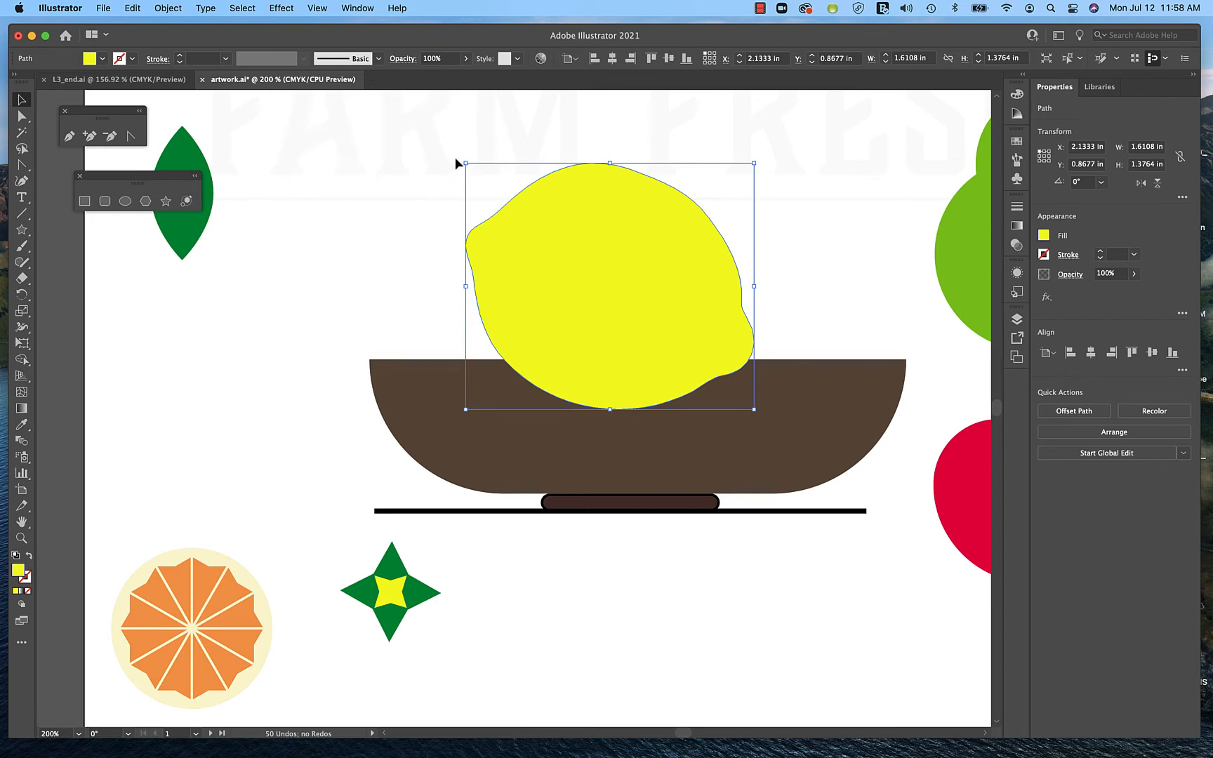
{"action": "left_click_drag", "start_coordinate": [465, 163], "coordinate": [489, 183]}
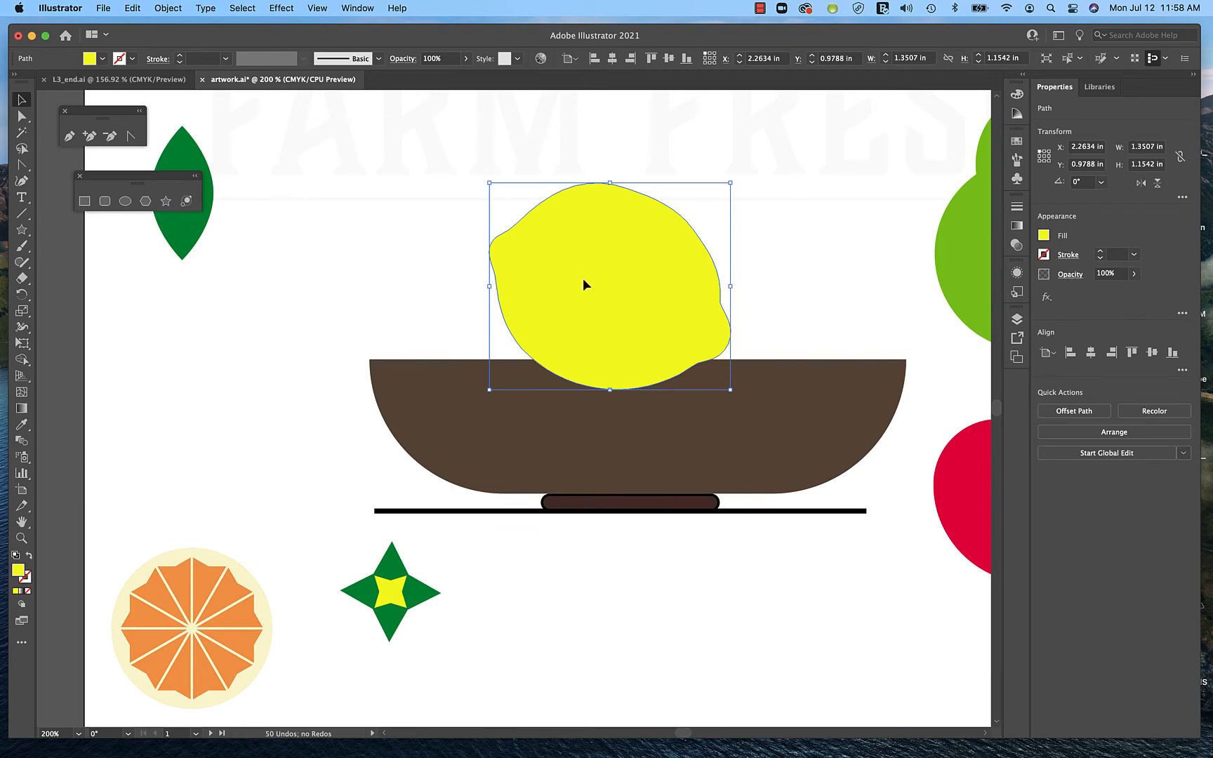
{"action": "left_click_drag", "start_coordinate": [582, 279], "coordinate": [514, 253]}
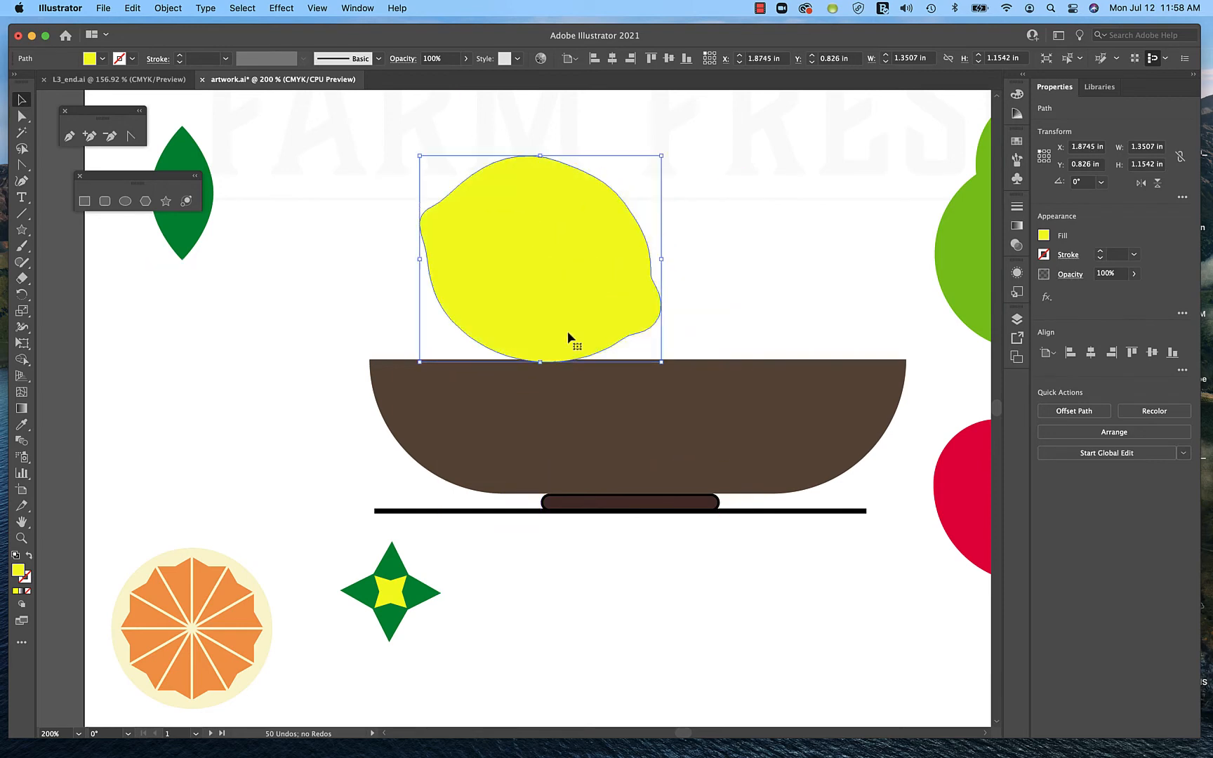
Move the orange slice group from the first artboard onto the second artboard, below its green circle.
{"action": "left_click", "coordinate": [202, 601]}
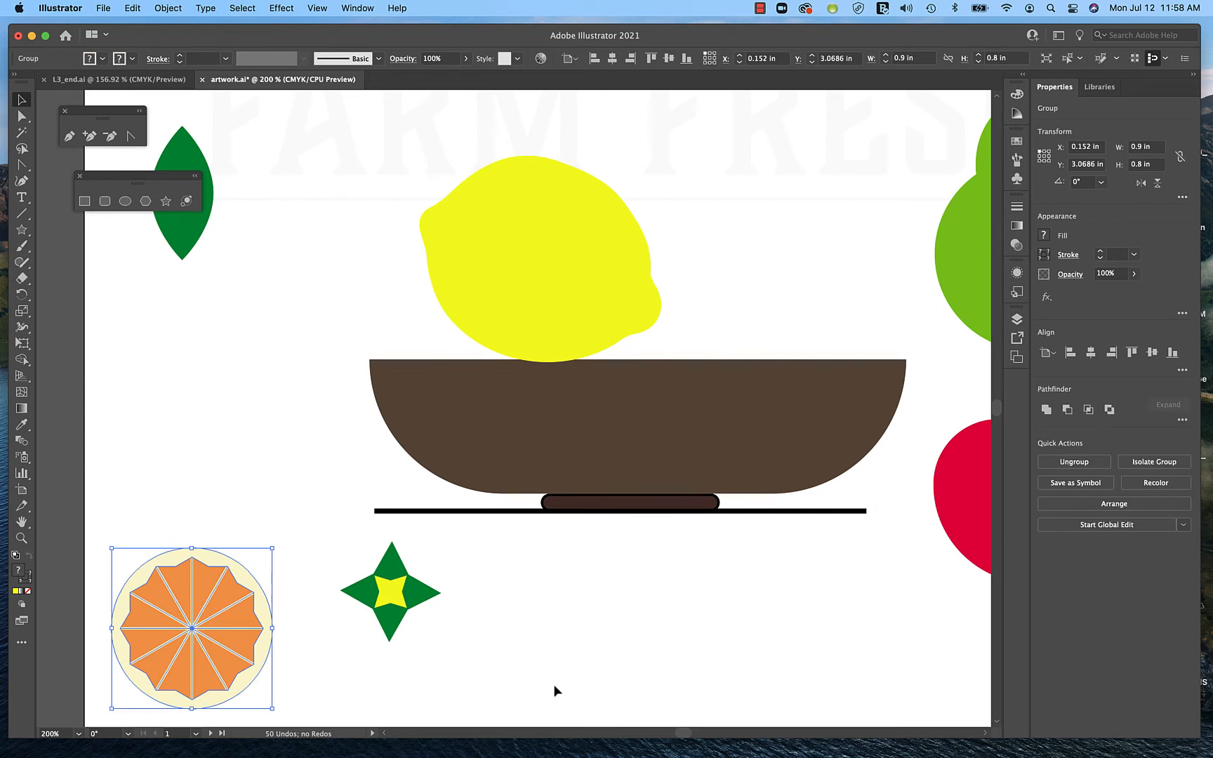
{"action": "scroll", "coordinate": [562, 630], "scroll_direction": "down", "scroll_amount": 1}
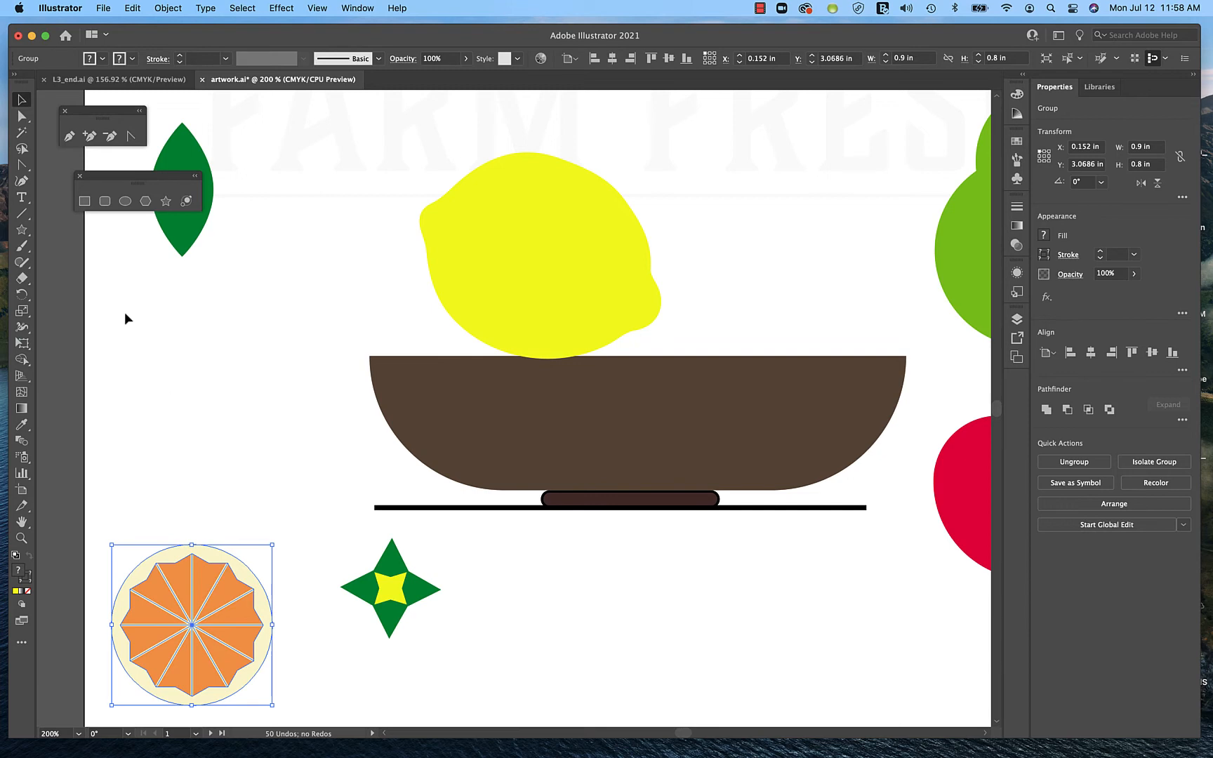
{"action": "left_click", "coordinate": [126, 202]}
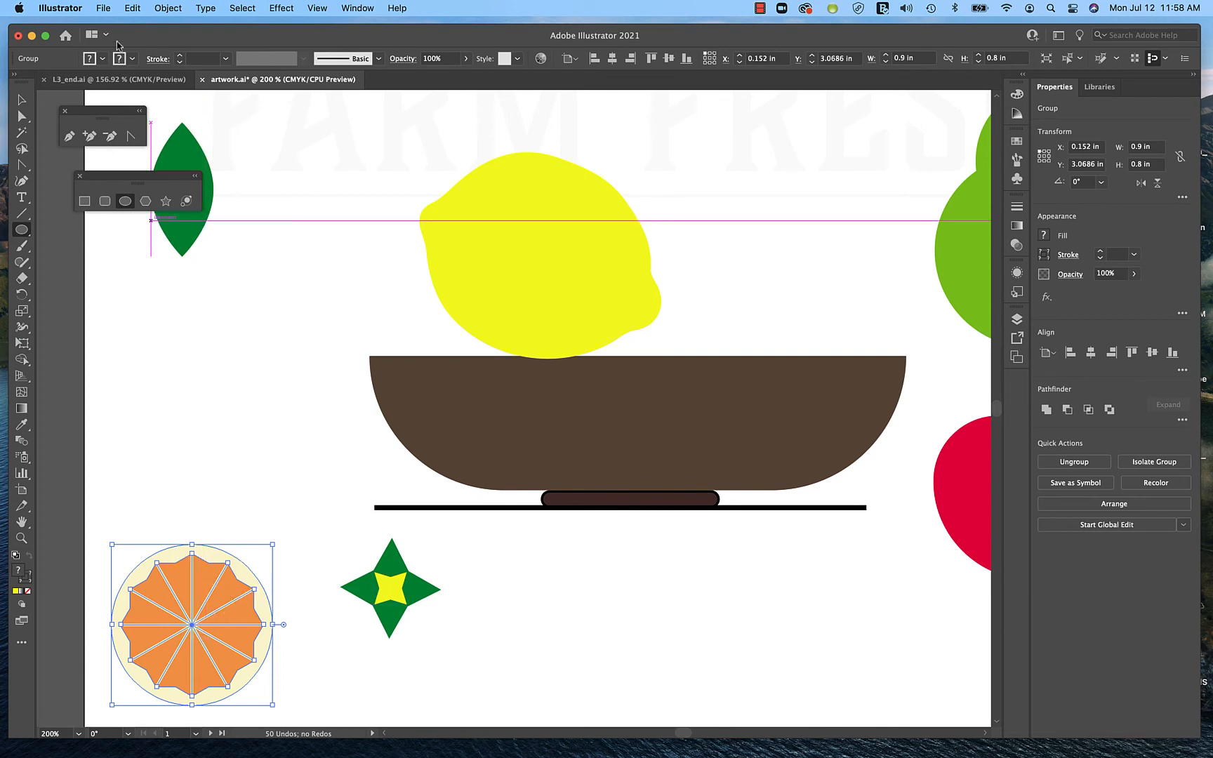
{"action": "left_click", "coordinate": [23, 103]}
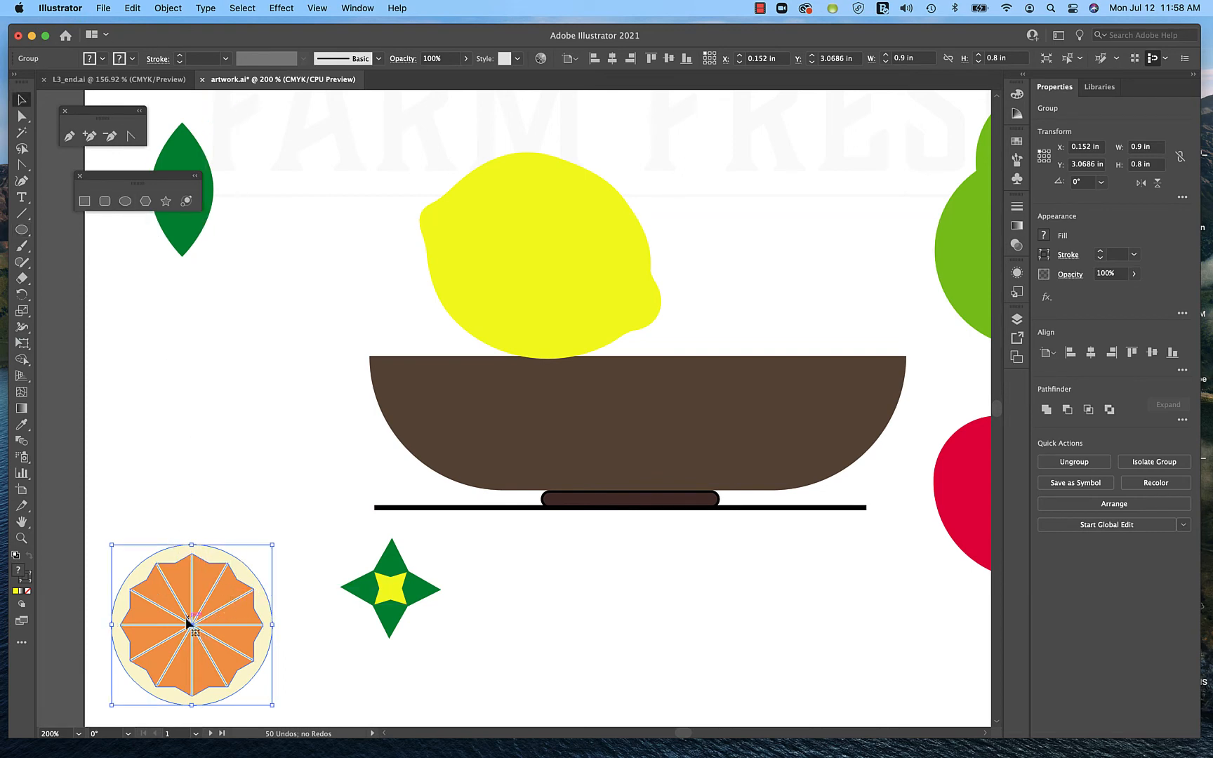
{"action": "left_click_drag", "start_coordinate": [200, 574], "coordinate": [222, 567]}
{"action": "left_click_drag", "start_coordinate": [395, 484], "coordinate": [704, 571]}
{"action": "scroll", "coordinate": [704, 572], "scroll_direction": "down", "scroll_amount": 5}
{"action": "scroll", "coordinate": [704, 571], "scroll_direction": "right", "scroll_amount": 3}
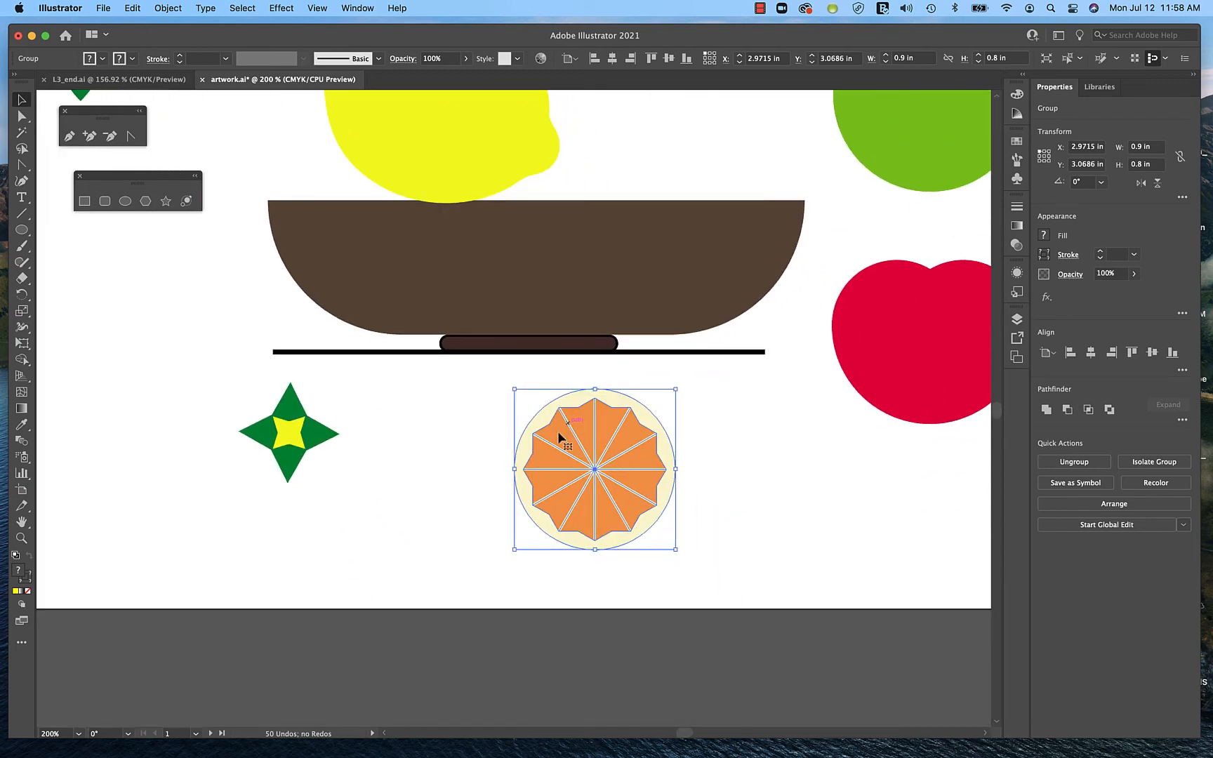
{"action": "left_click_drag", "start_coordinate": [635, 484], "coordinate": [627, 495]}
{"action": "scroll", "coordinate": [628, 496], "scroll_direction": "right", "scroll_amount": 10}
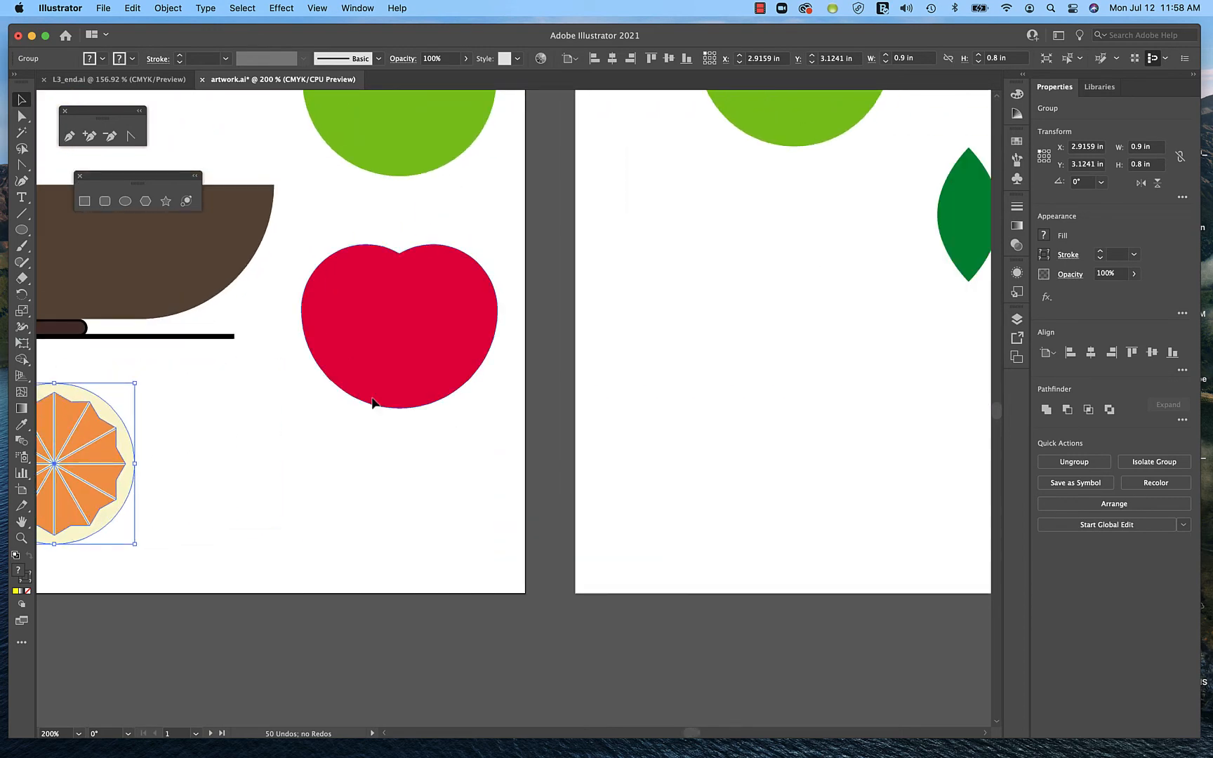
{"action": "left_click_drag", "start_coordinate": [99, 475], "coordinate": [784, 373]}
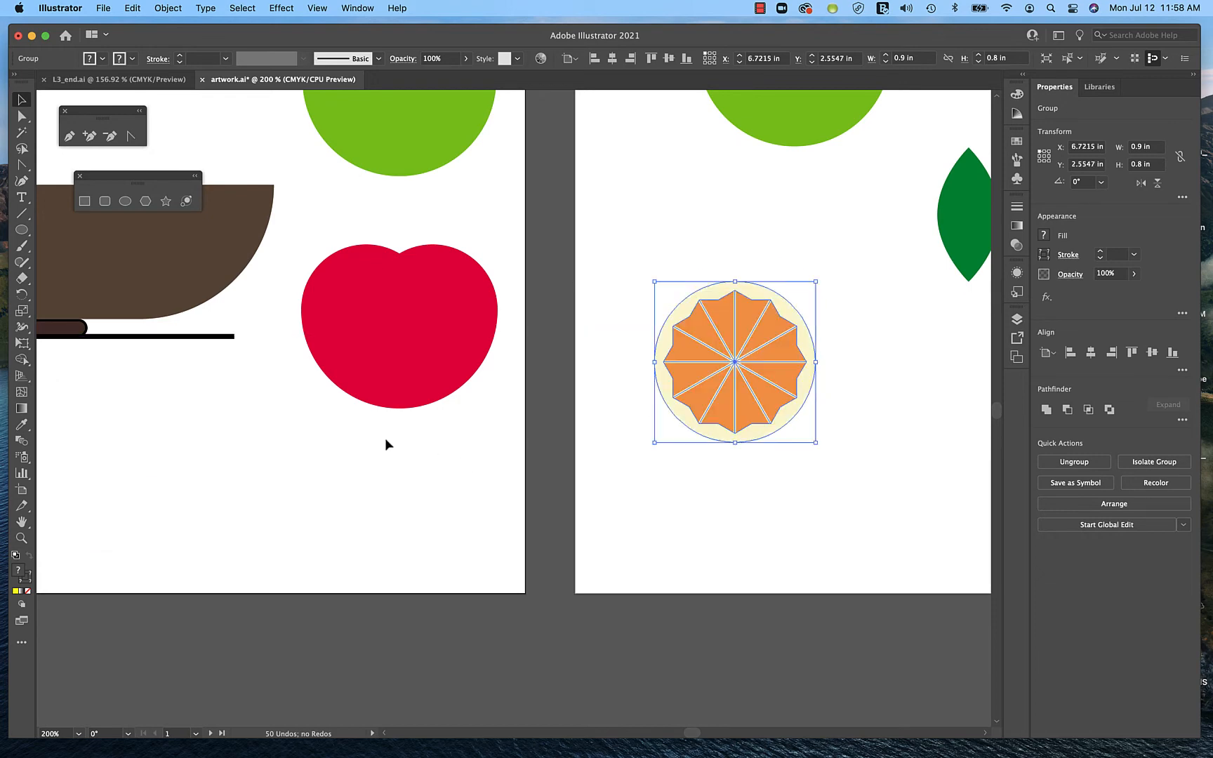
{"action": "left_click", "coordinate": [22, 232]}
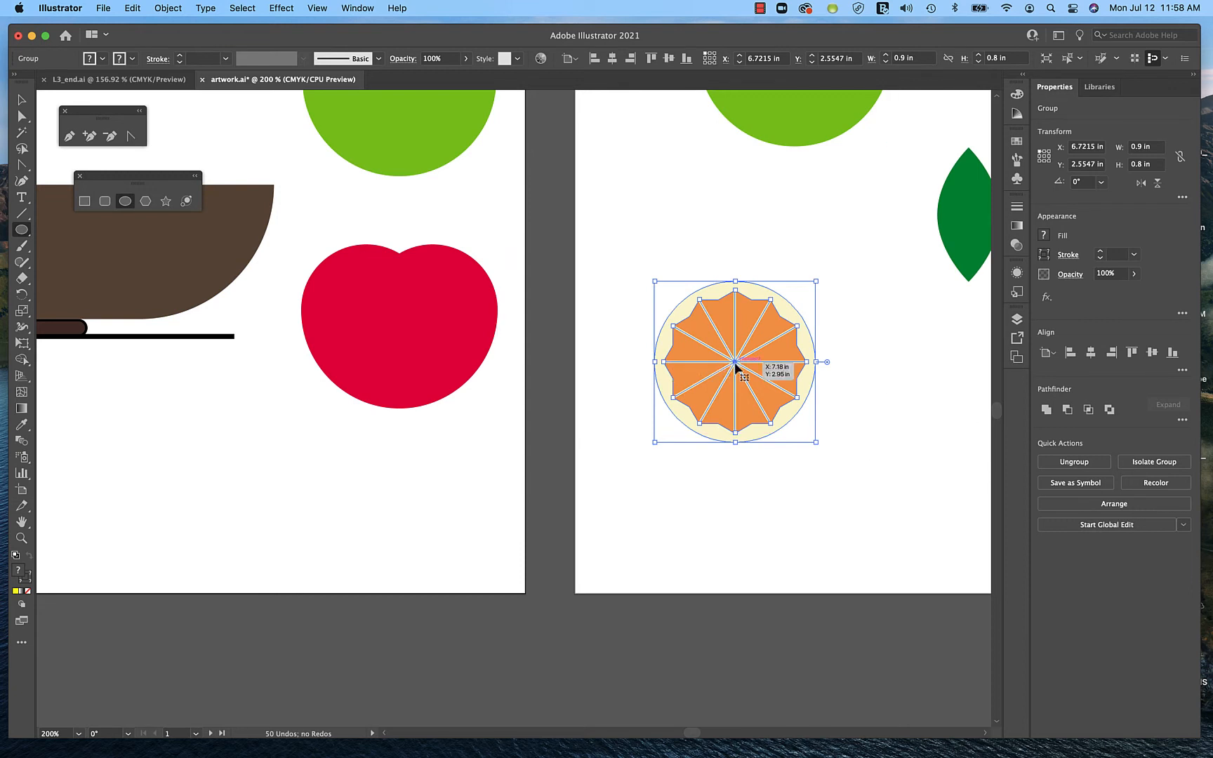
{"action": "left_click_drag", "start_coordinate": [735, 362], "coordinate": [777, 407]}
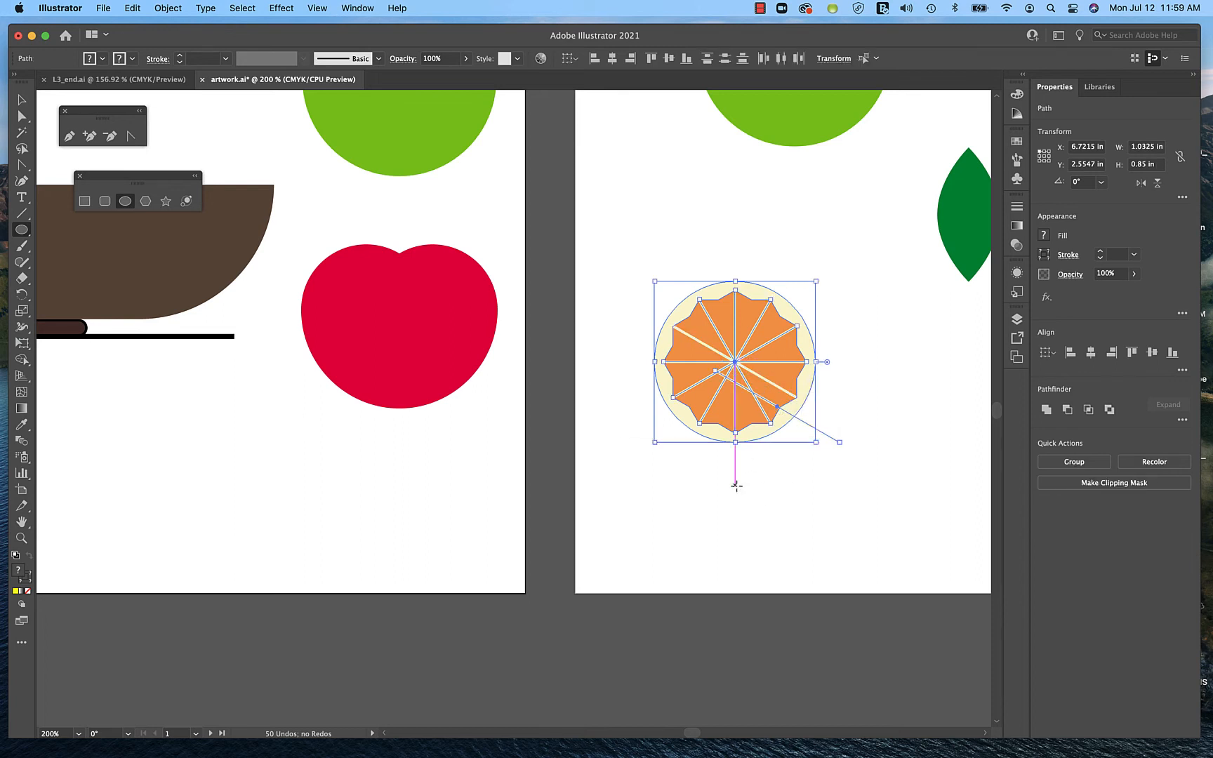
{"action": "key", "text": "super+z"}
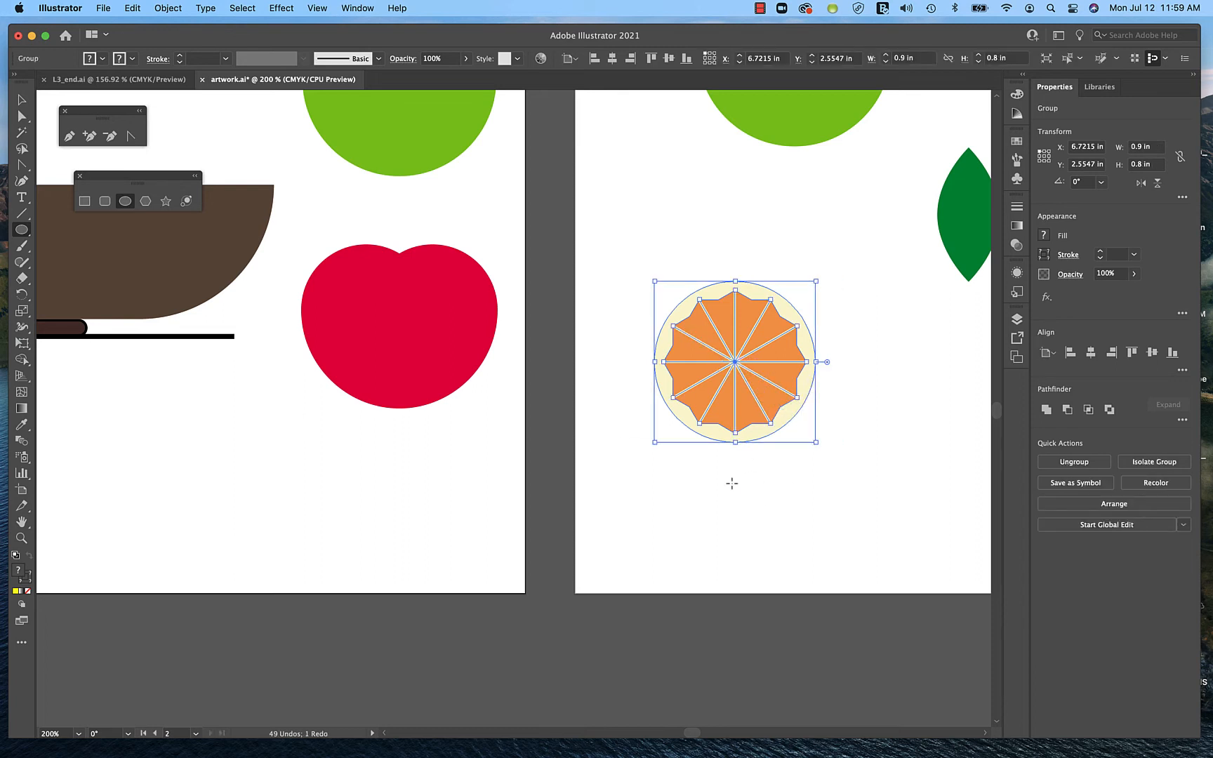
{"action": "left_click", "coordinate": [731, 482]}
{"action": "left_click", "coordinate": [590, 418]}
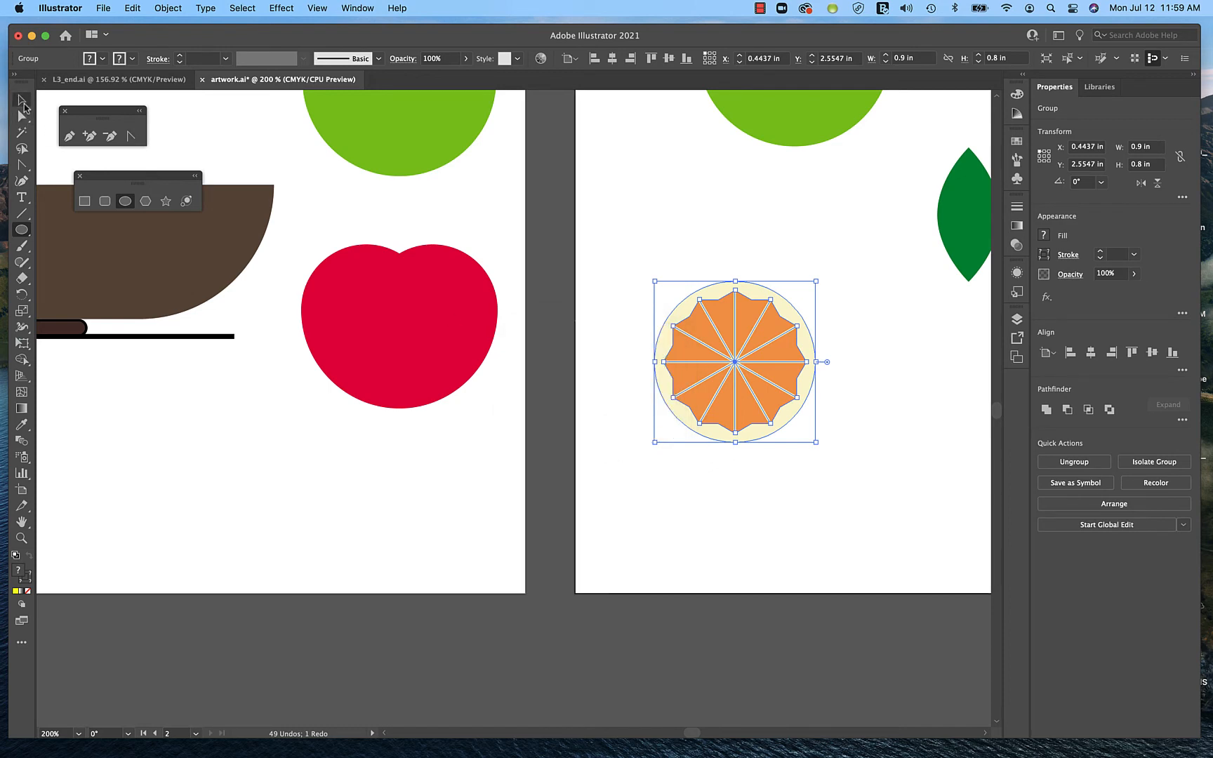
Draw a circle about 1.11 in wide, centred on the orange slice, and fill it with a bright orange swatch.
{"action": "left_click", "coordinate": [23, 103]}
{"action": "left_click", "coordinate": [632, 460]}
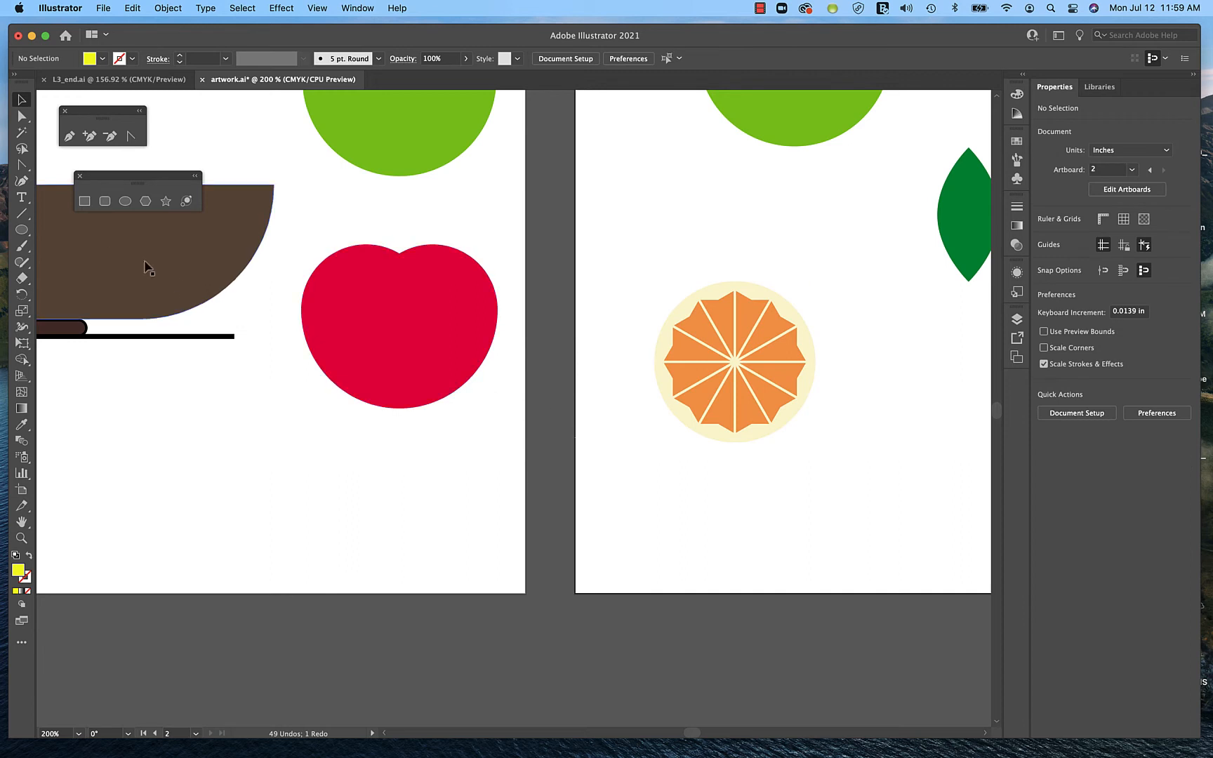
{"action": "left_click", "coordinate": [125, 201]}
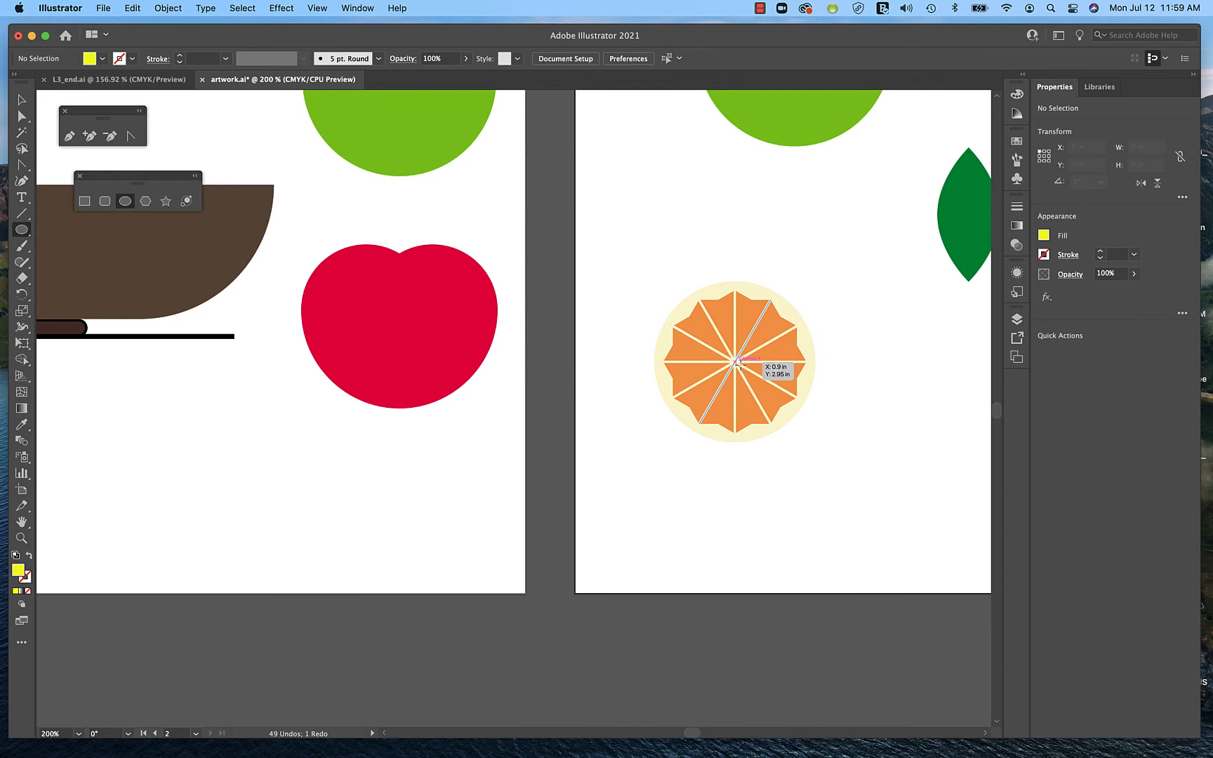
{"action": "left_click_drag", "start_coordinate": [738, 362], "coordinate": [818, 461]}
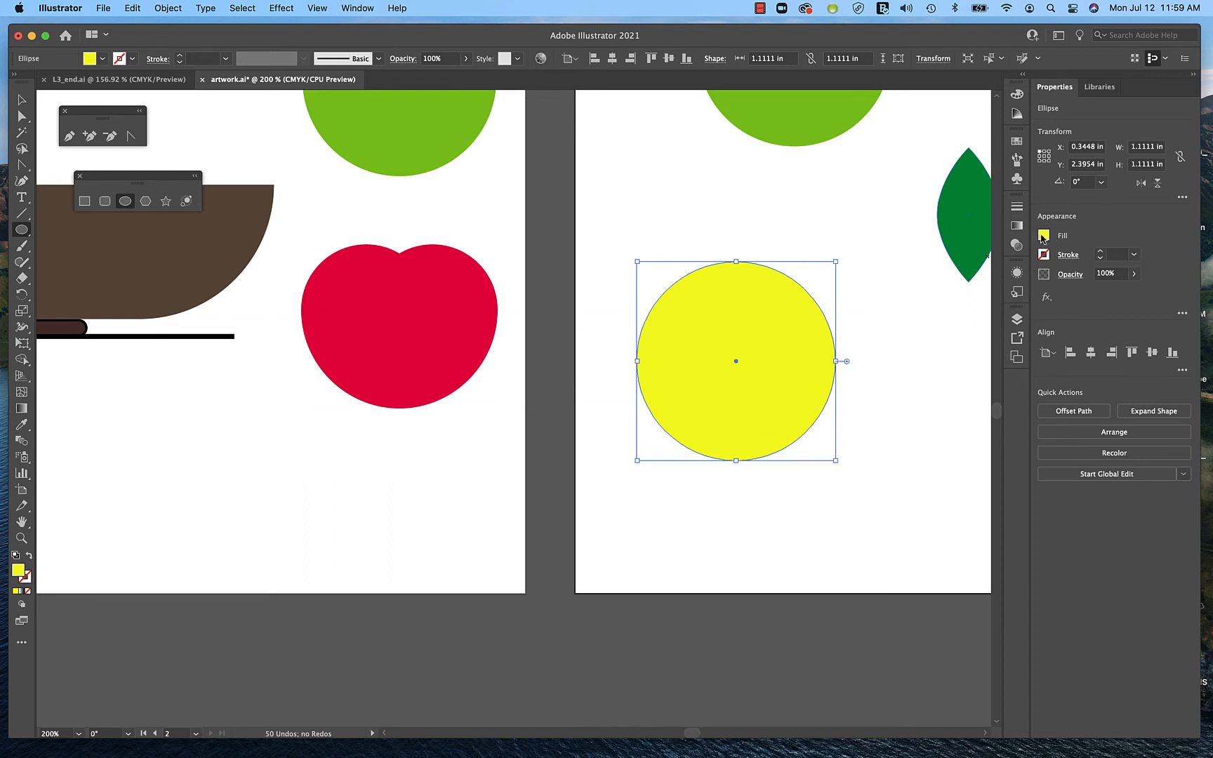
{"action": "left_click", "coordinate": [1043, 236]}
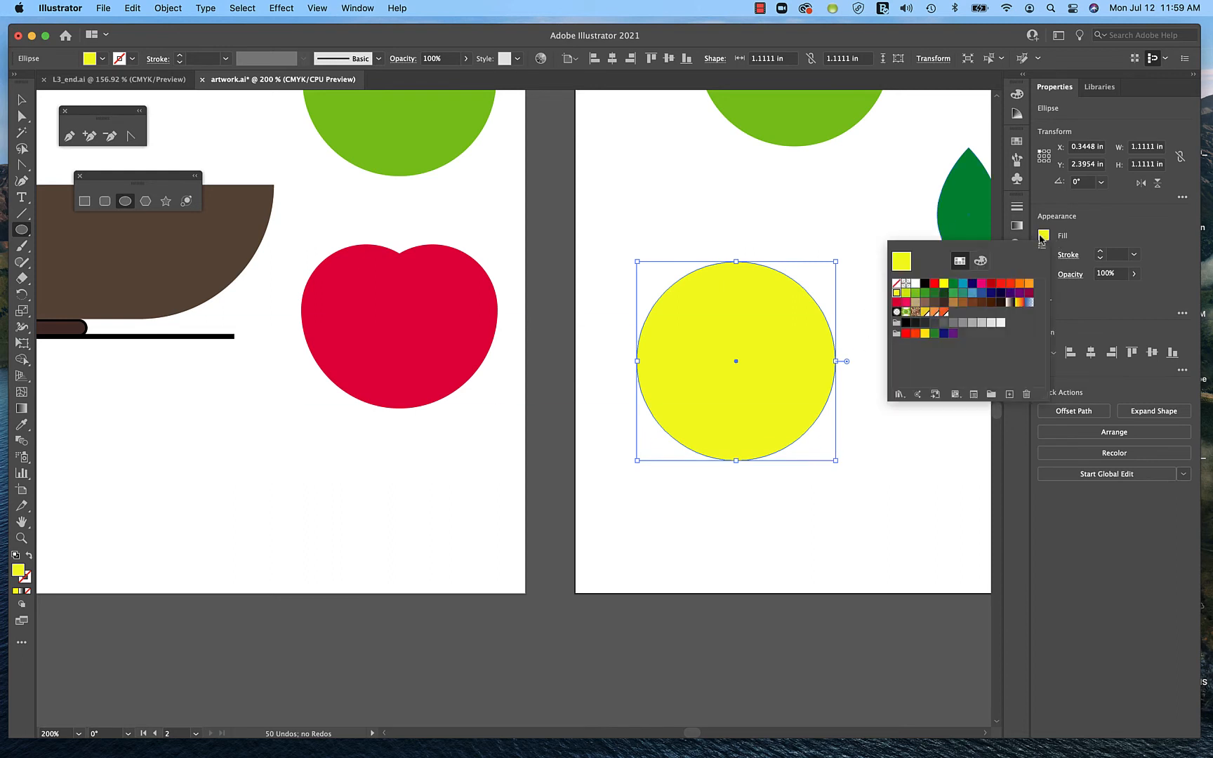
{"action": "left_click", "coordinate": [1019, 283]}
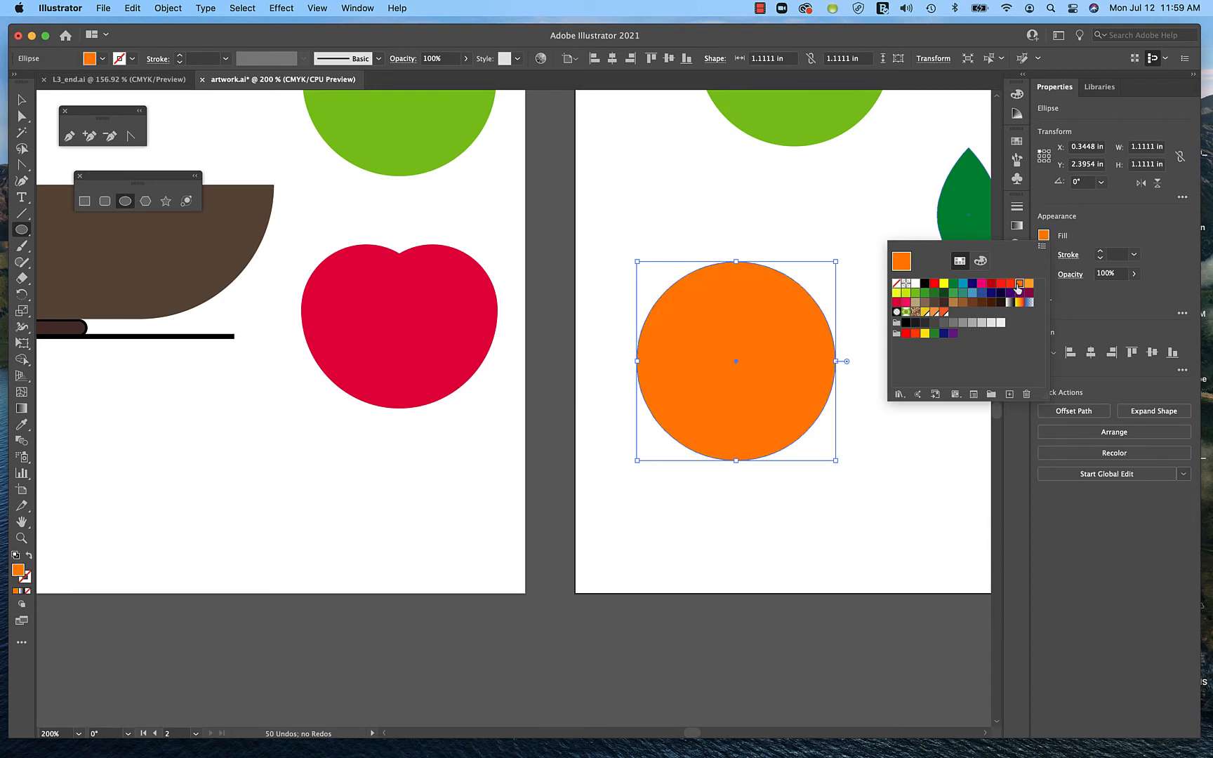
{"action": "left_click", "coordinate": [846, 362]}
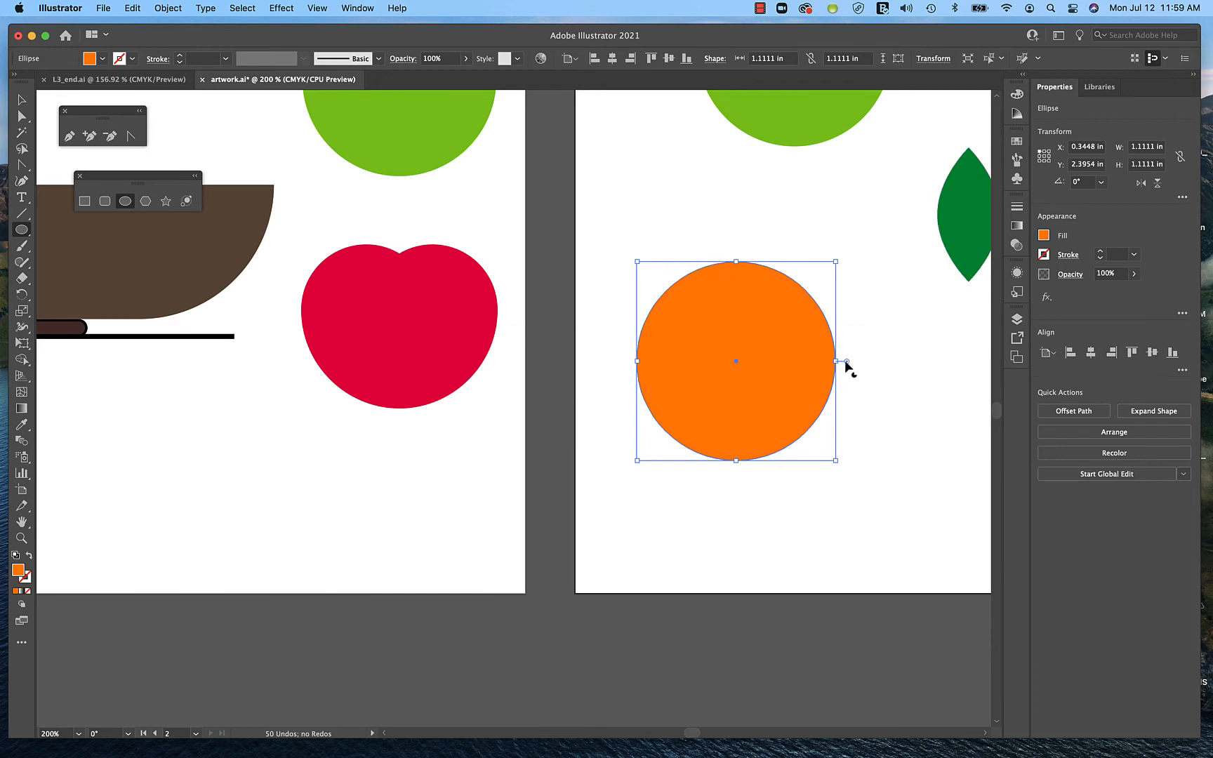
Cut the orange circle down to its lower half as a pie shape, with a pie start angle of exactly 180°.
{"action": "left_click_drag", "start_coordinate": [846, 362], "coordinate": [630, 366]}
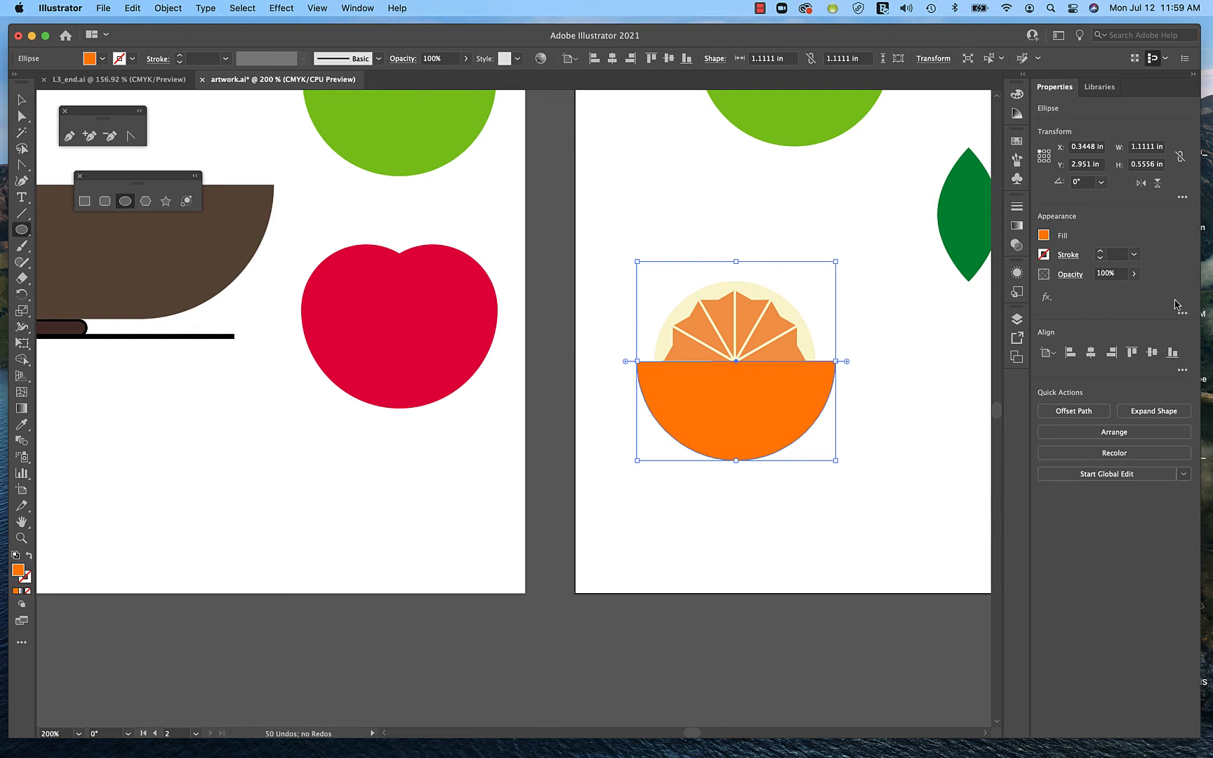
{"action": "left_click", "coordinate": [1182, 198]}
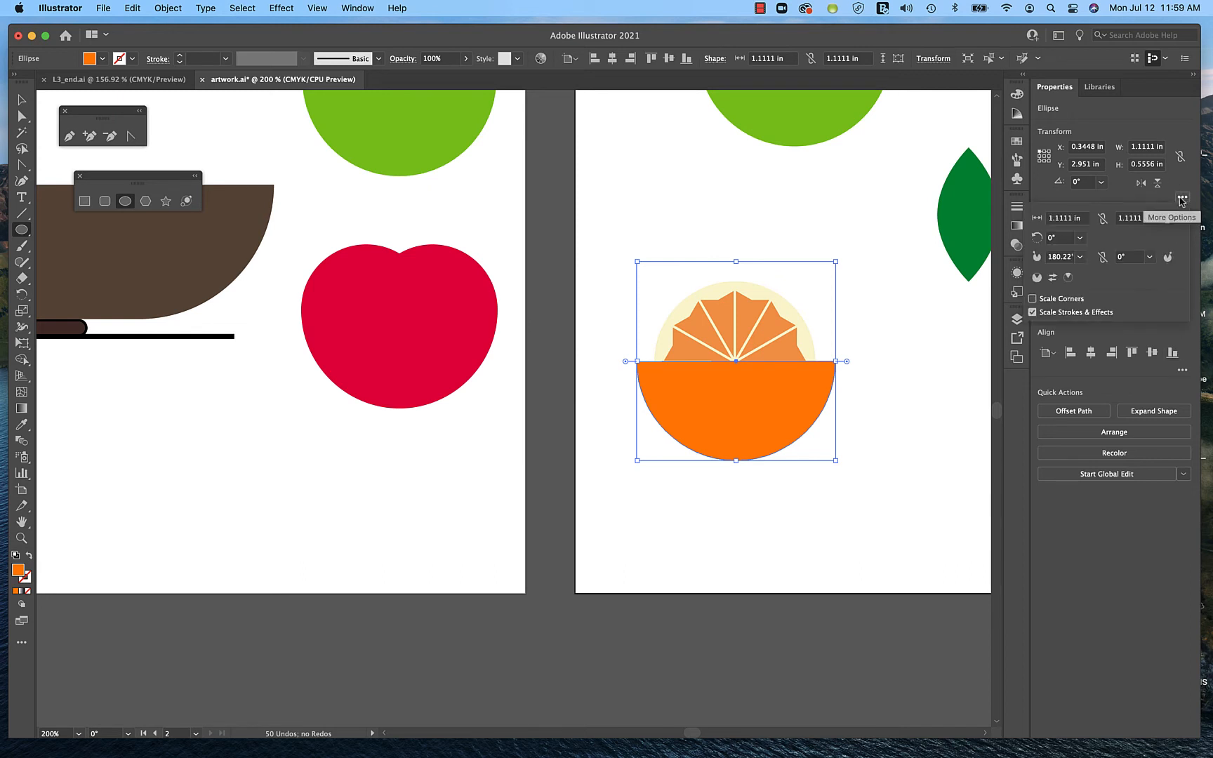
{"action": "left_click", "coordinate": [1071, 257]}
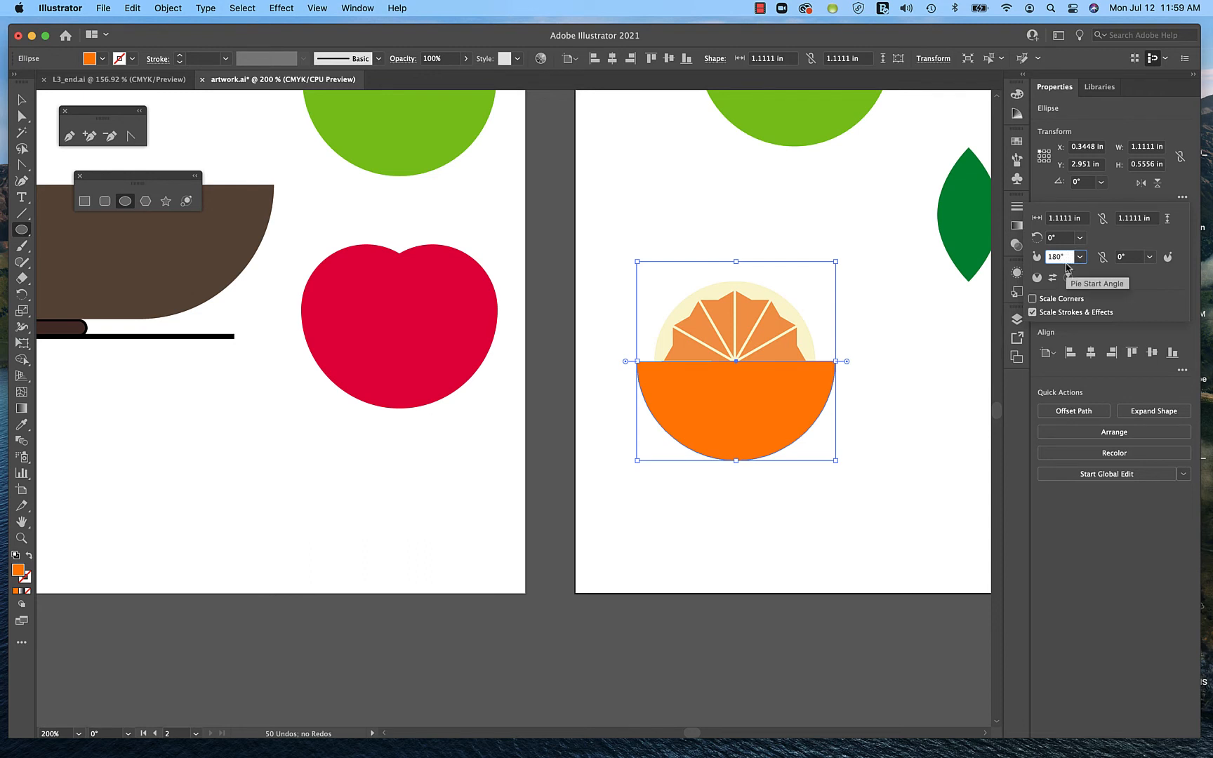
{"action": "key", "text": "Tab"}
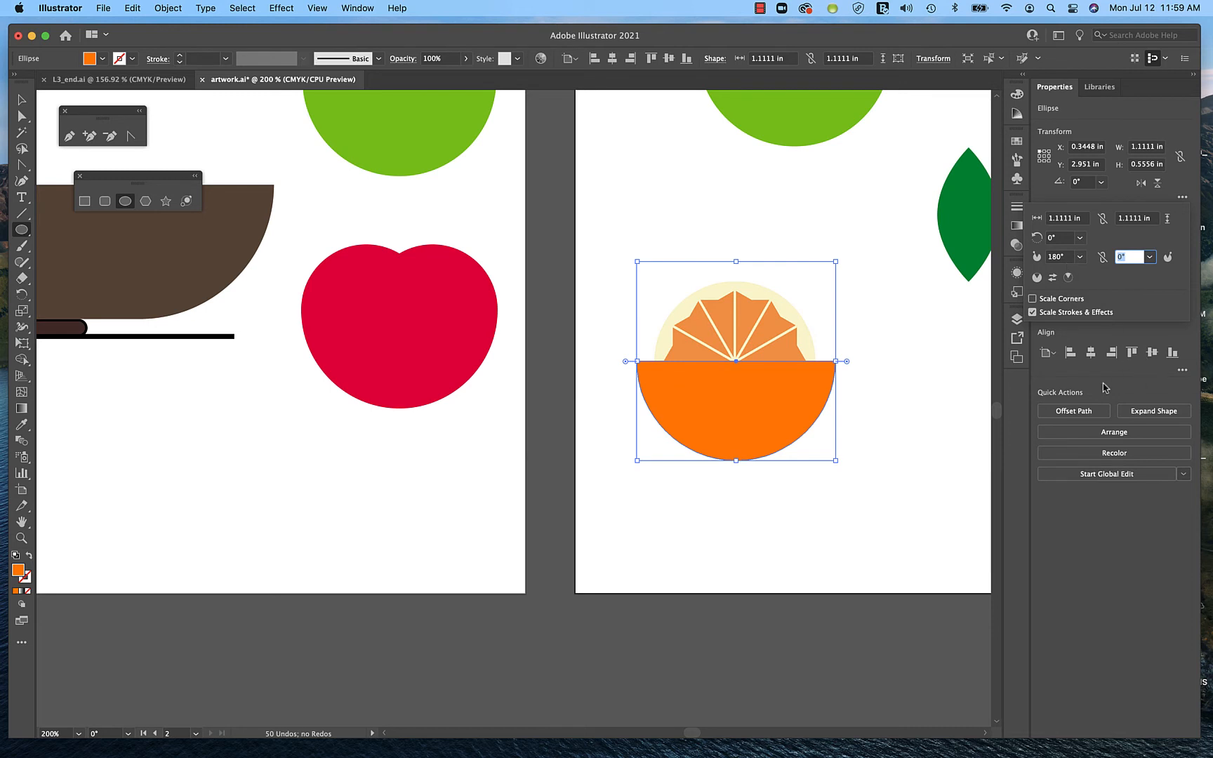
{"action": "key", "text": "Escape"}
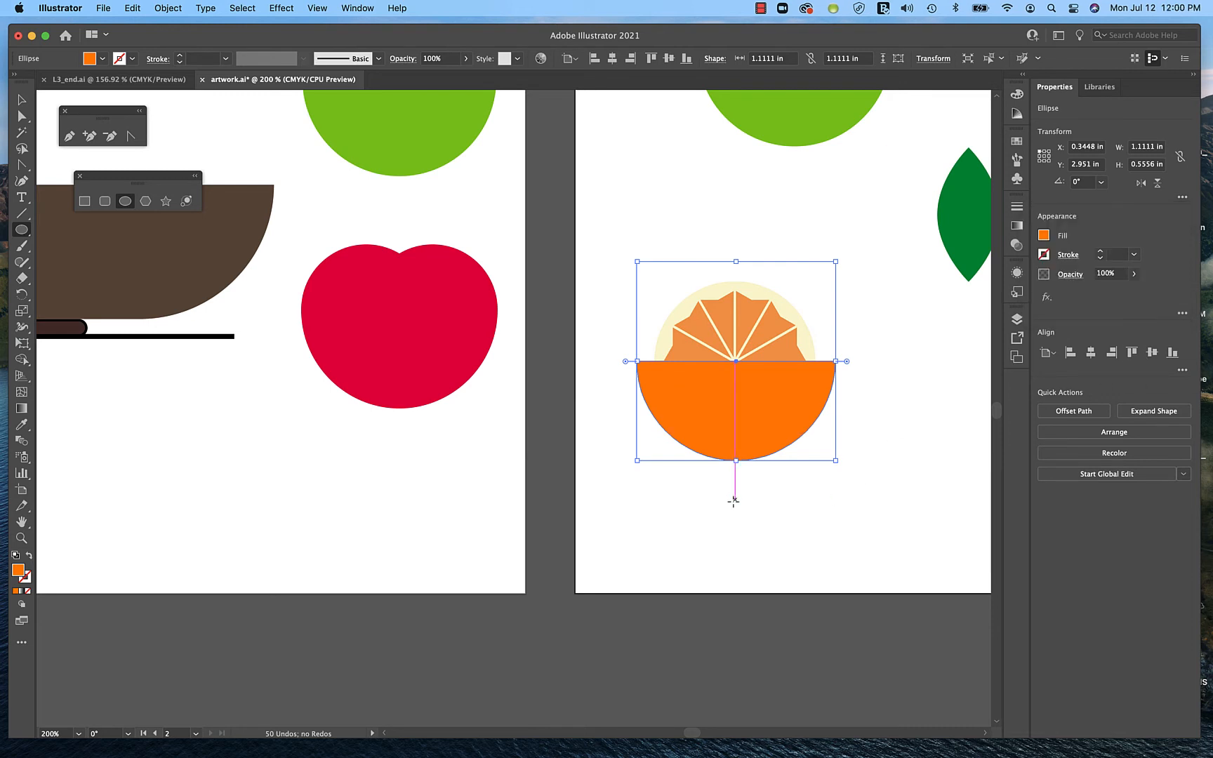
{"action": "left_click", "coordinate": [20, 99]}
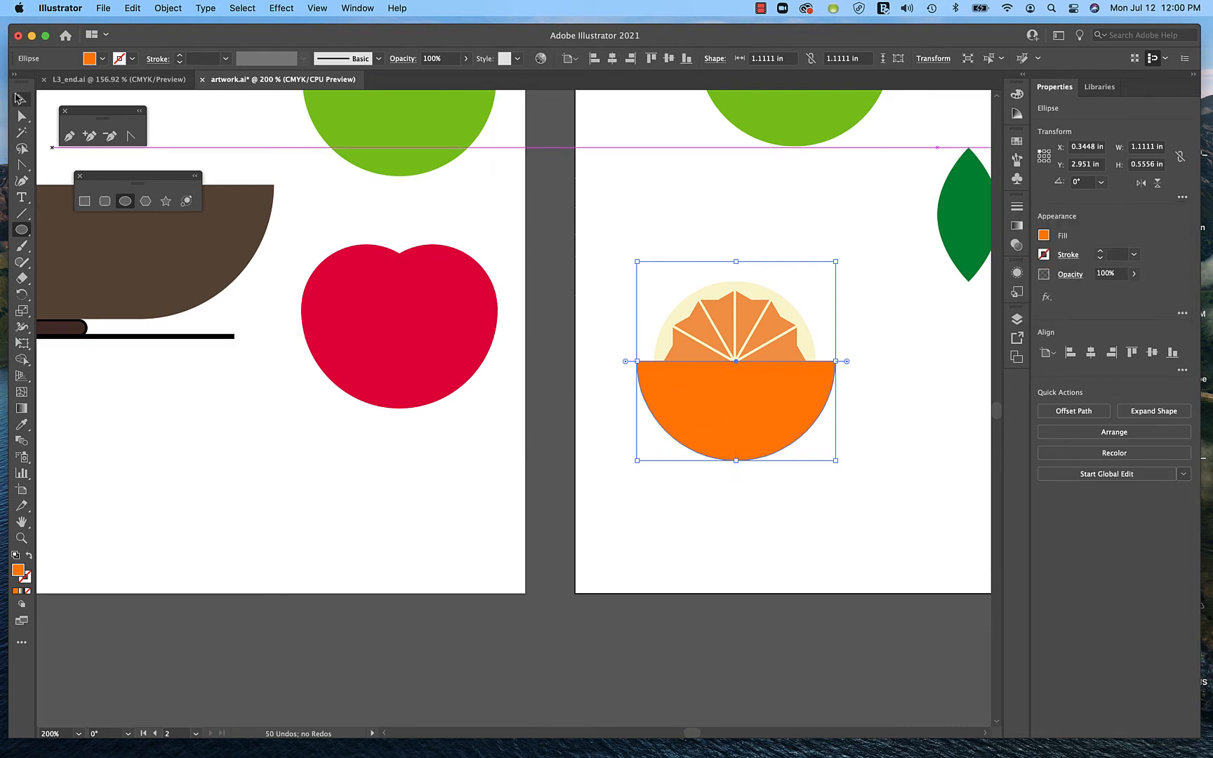
{"action": "left_click", "coordinate": [616, 236]}
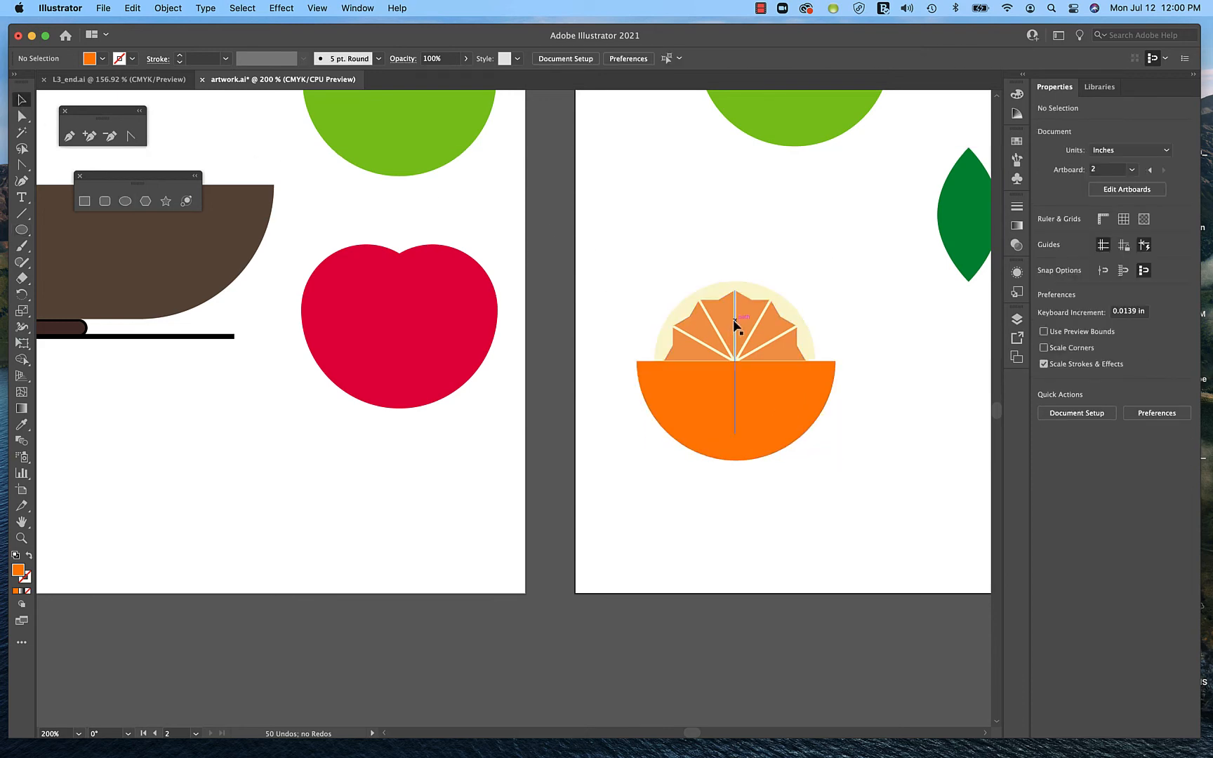
Copy the orange slice group and turn on Draw Inside mode for the bright orange half circle.
{"action": "left_click", "coordinate": [762, 298]}
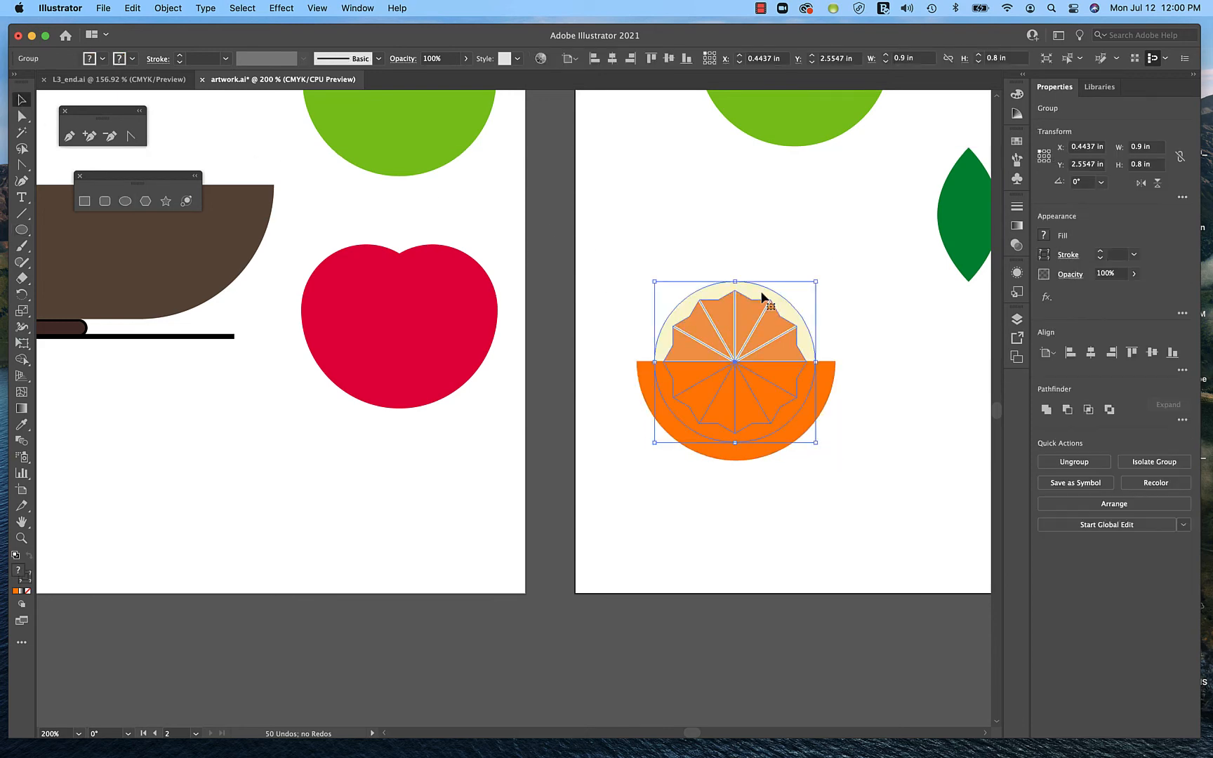
{"action": "key", "text": "a"}
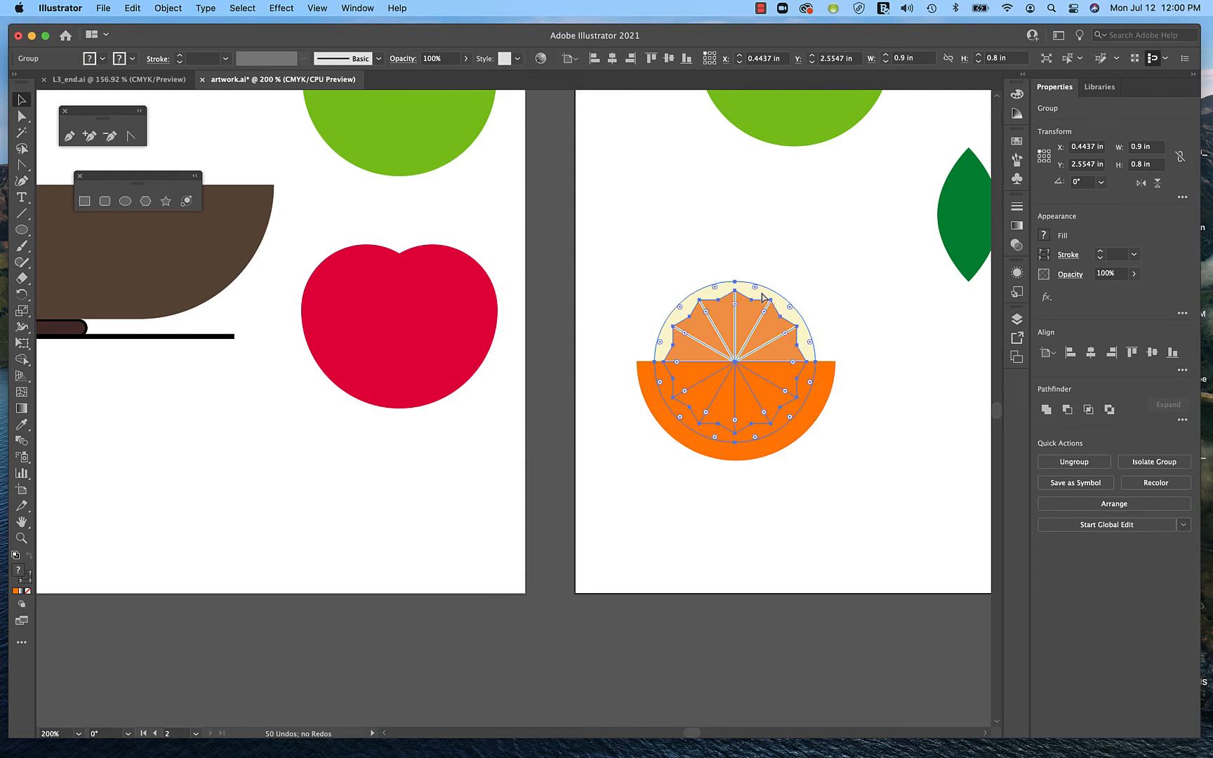
{"action": "key", "text": "v"}
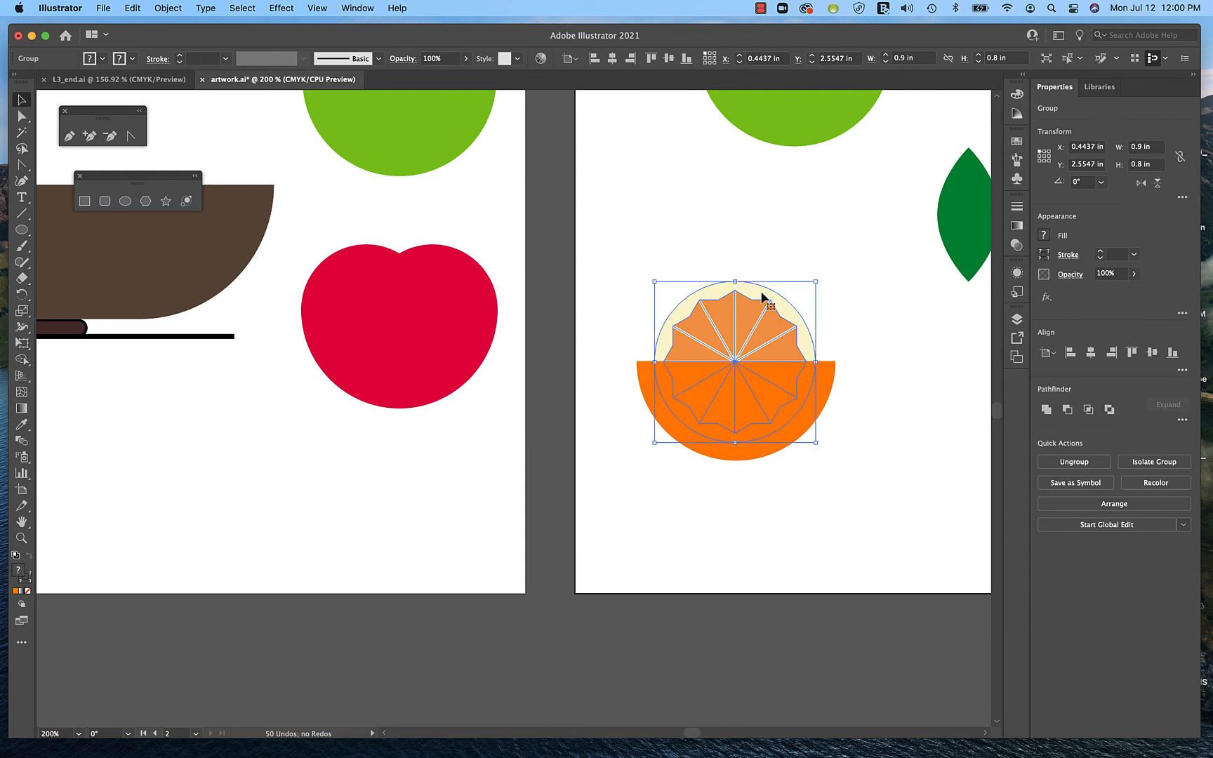
{"action": "left_click", "coordinate": [828, 386]}
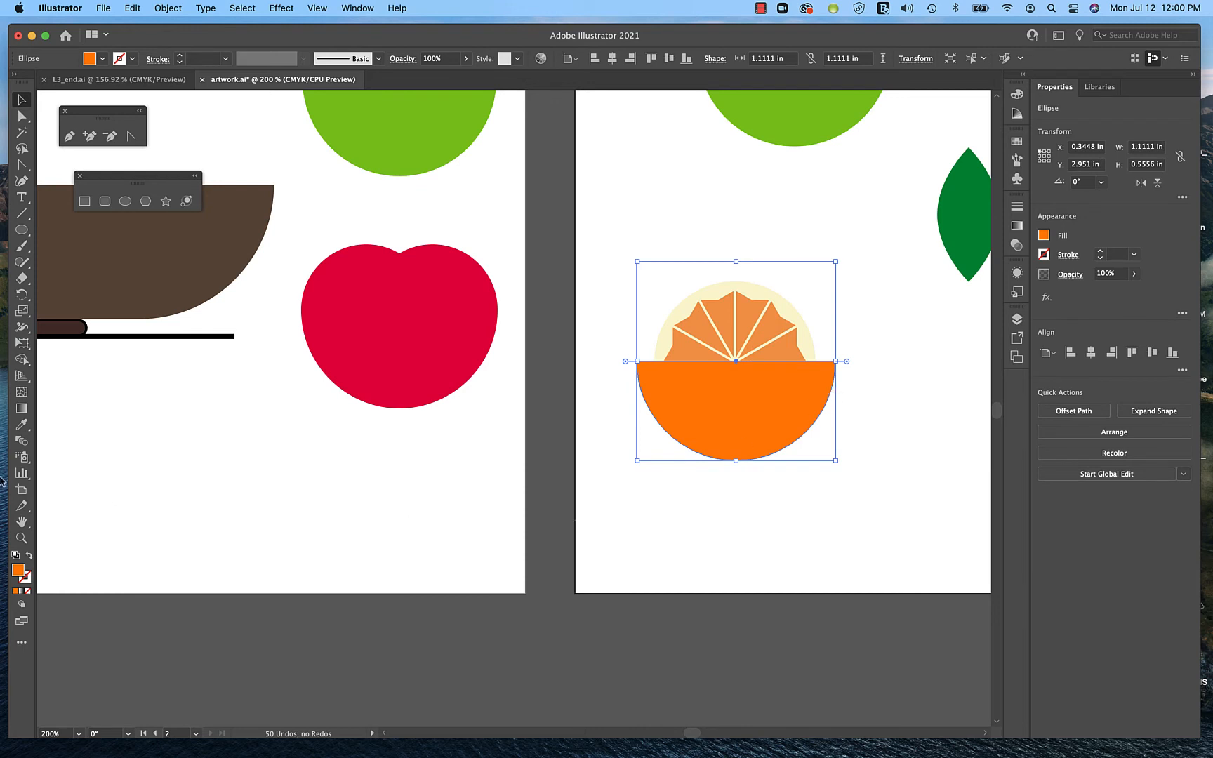
{"action": "left_click", "coordinate": [22, 607]}
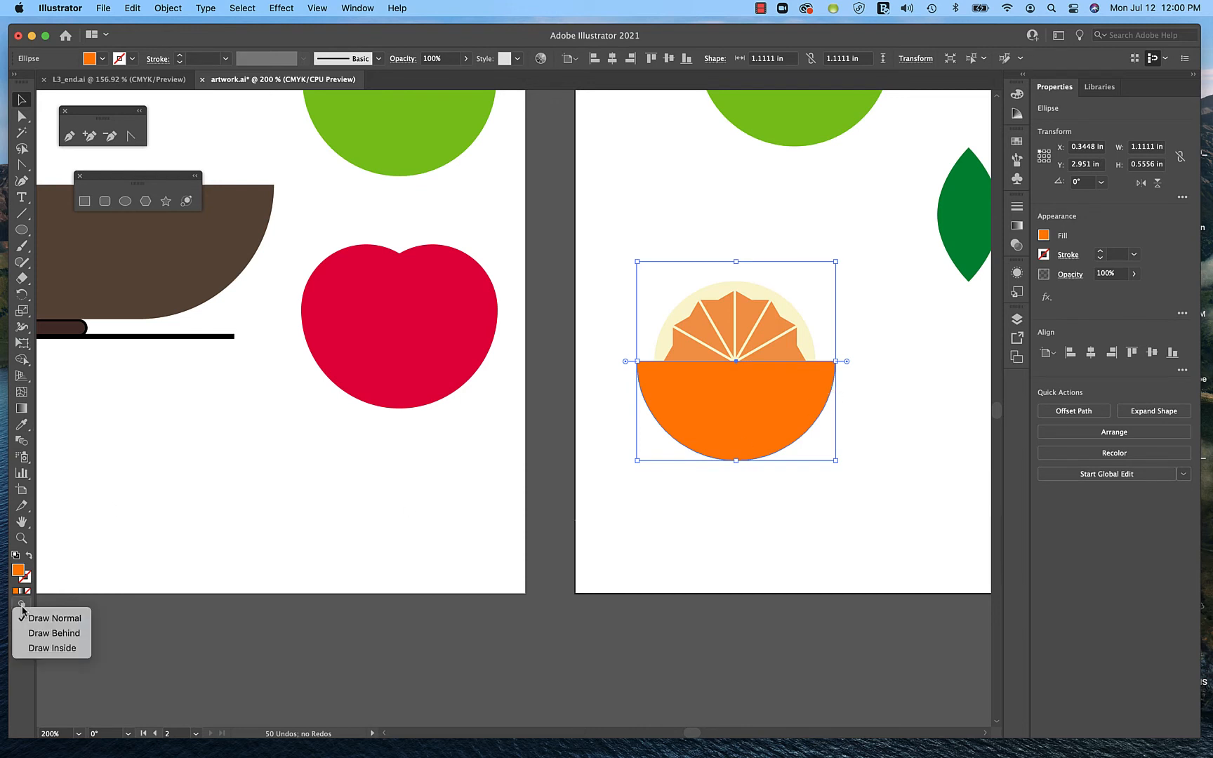
{"action": "left_click", "coordinate": [36, 648]}
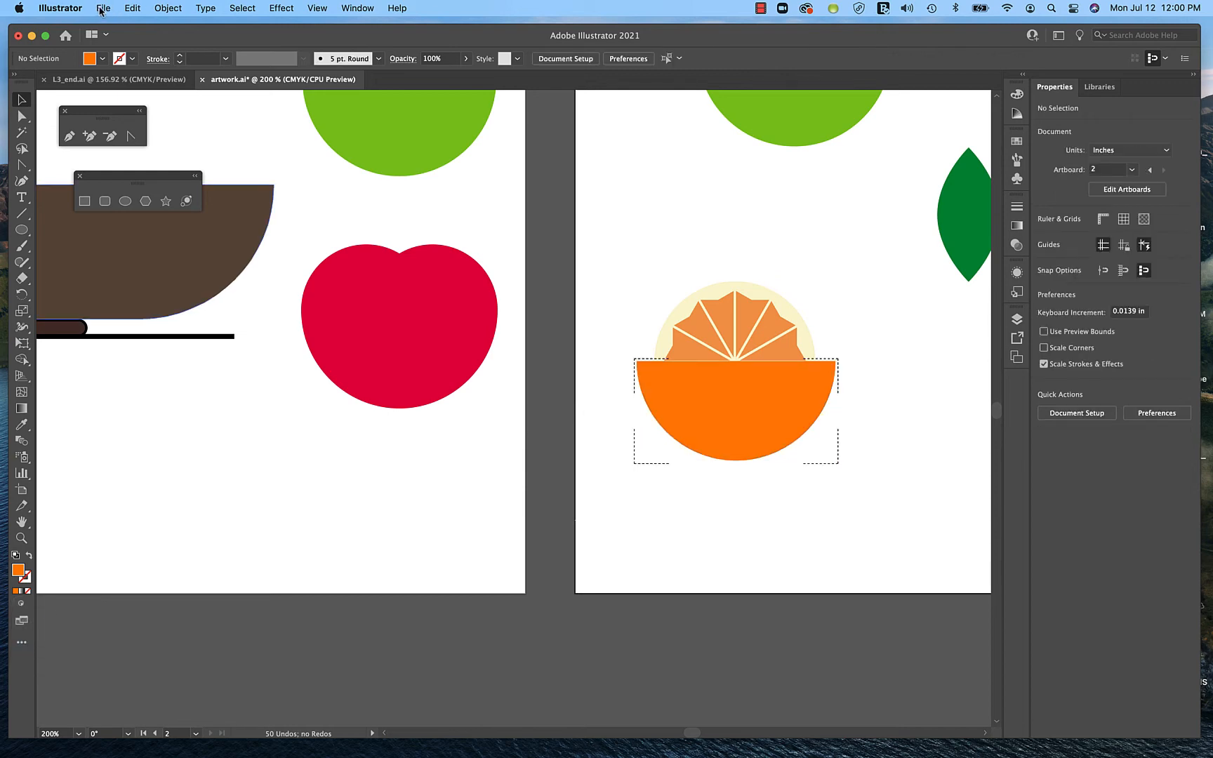
{"action": "left_click", "coordinate": [132, 8]}
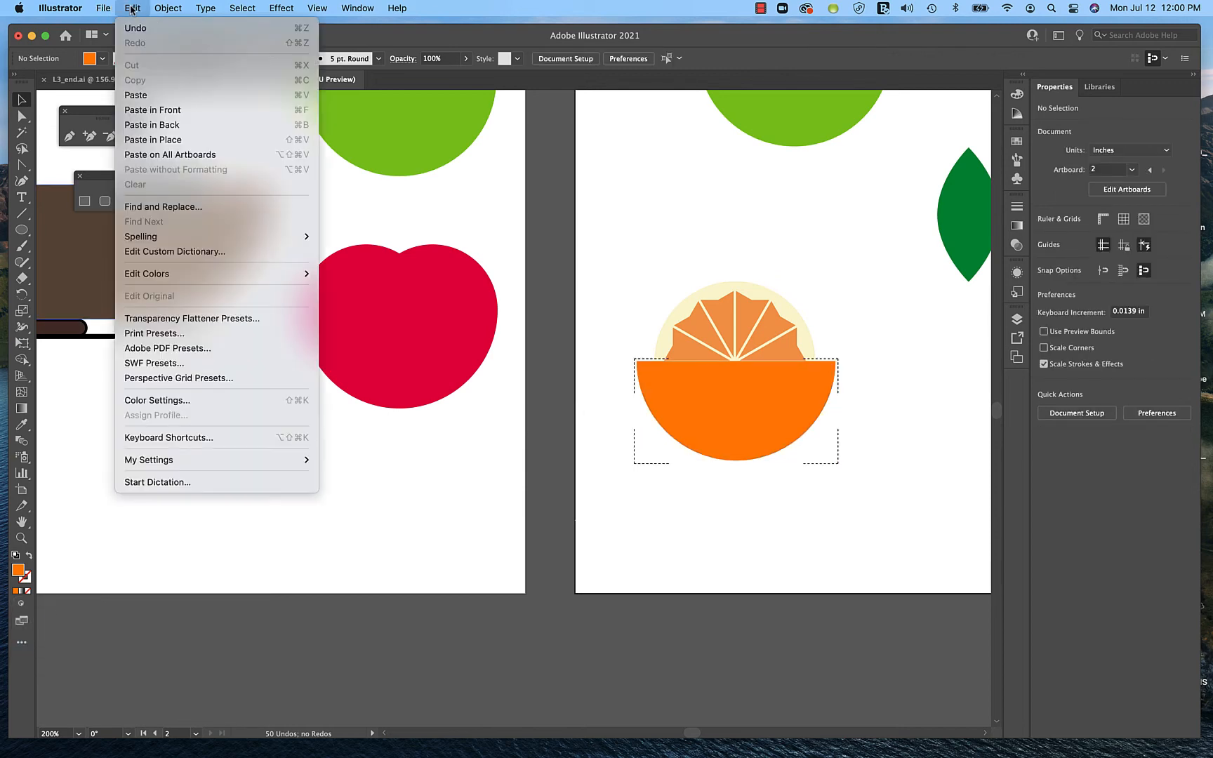
{"action": "left_click", "coordinate": [149, 96]}
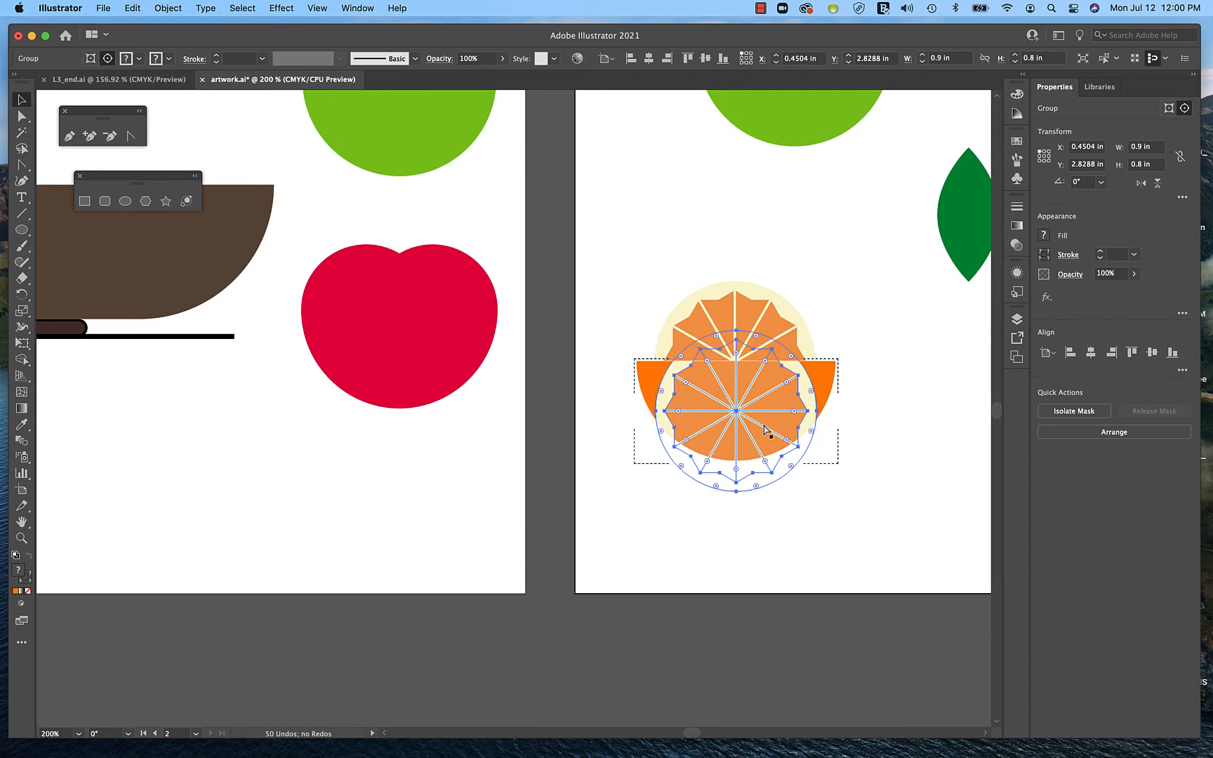
{"action": "key", "text": "super+z"}
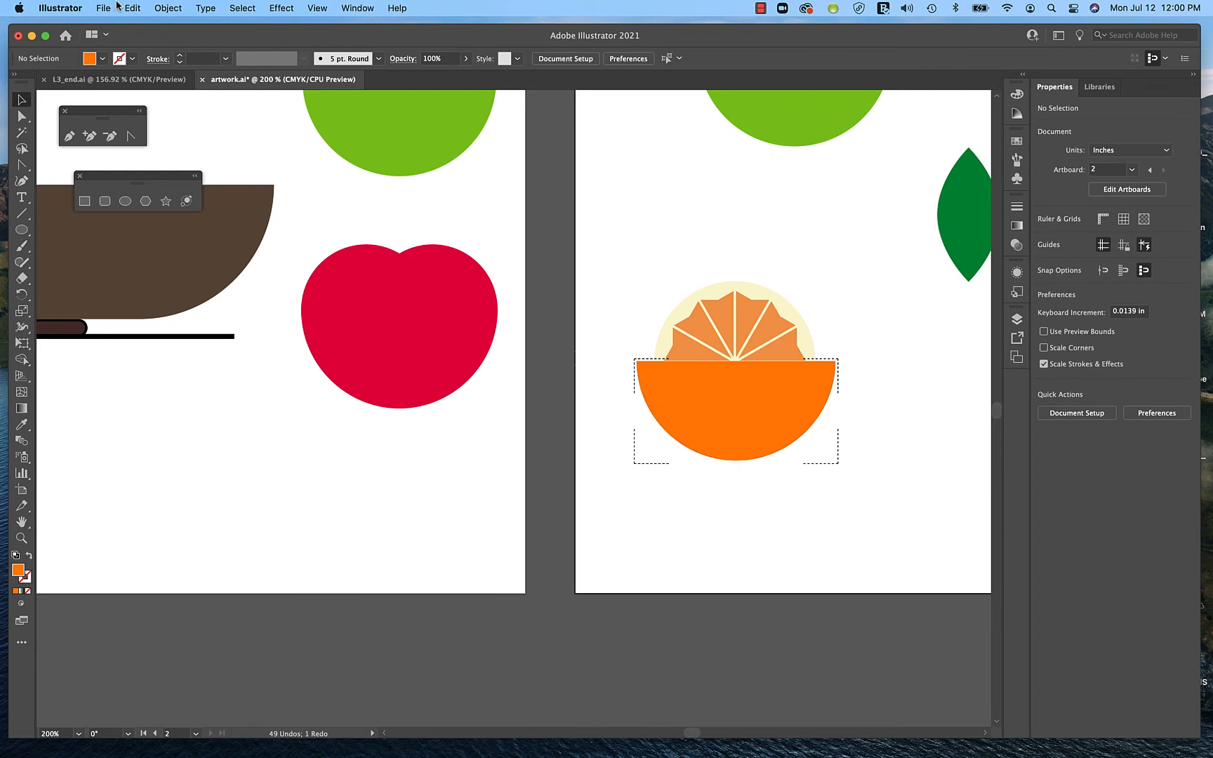
Paste the copied orange slice in place inside the orange half circle.
{"action": "left_click", "coordinate": [136, 11]}
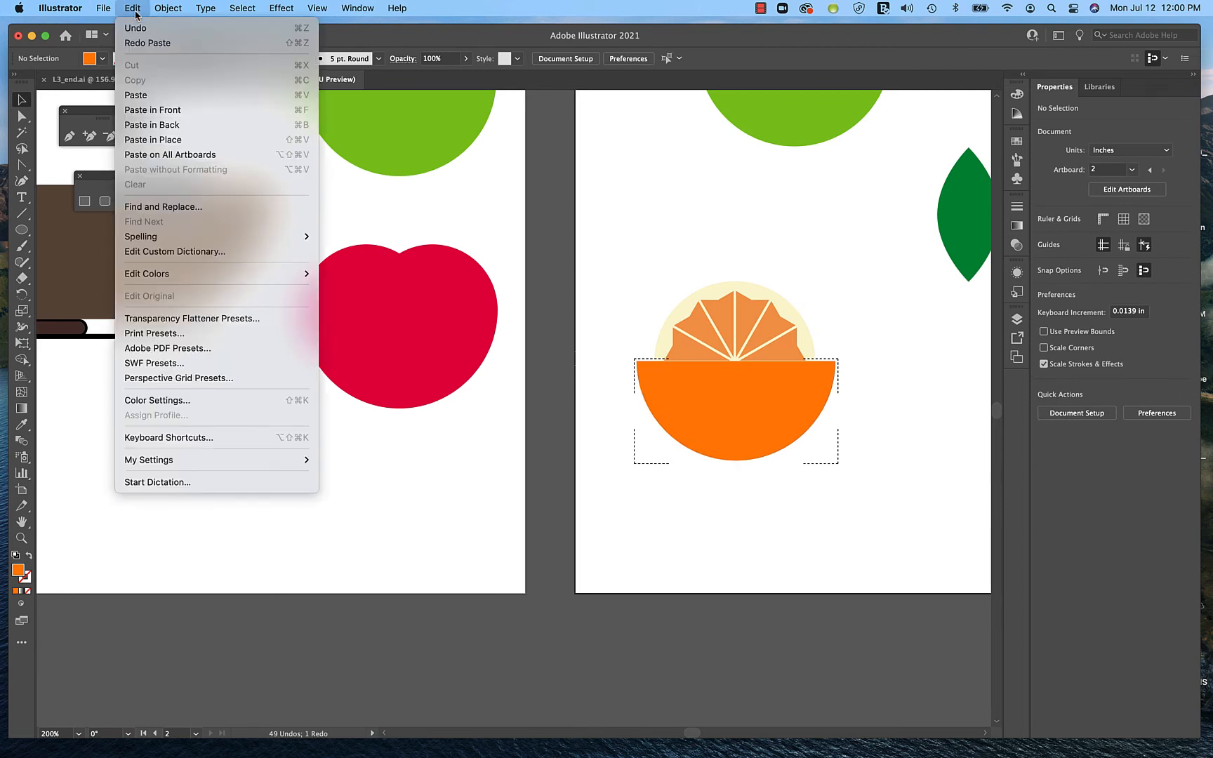
{"action": "left_click", "coordinate": [145, 143]}
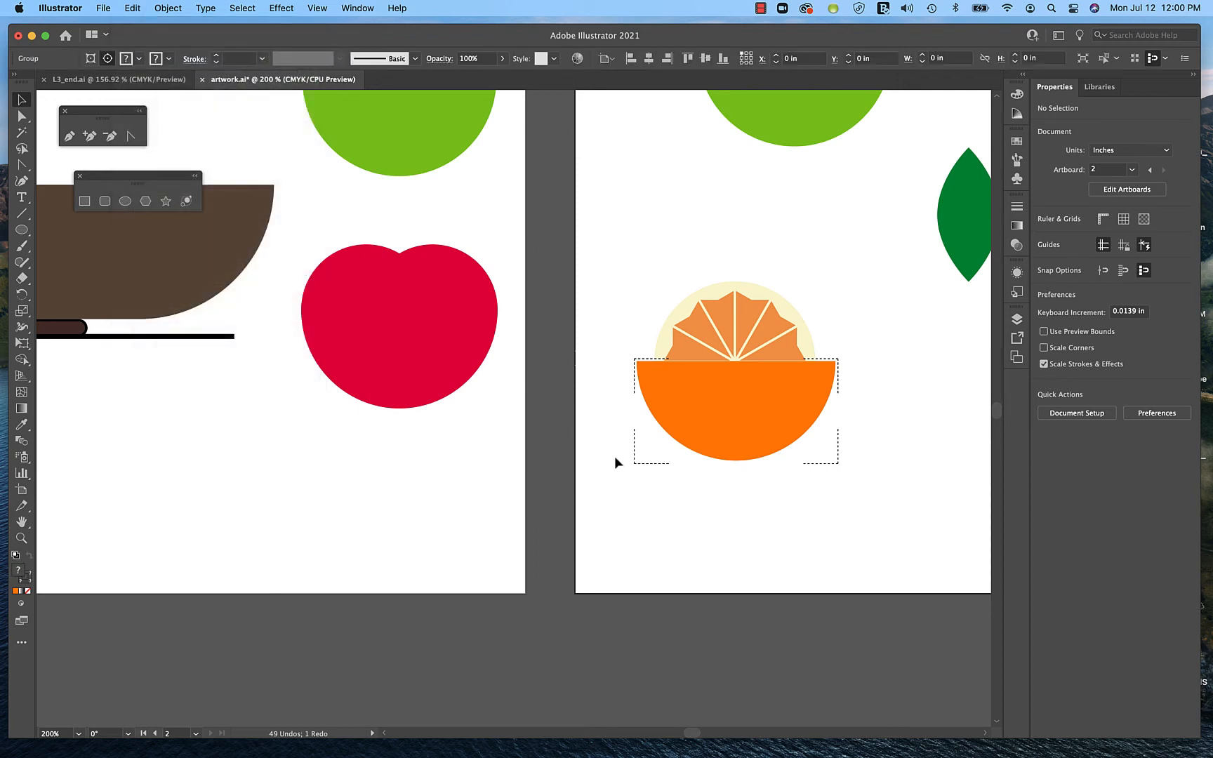
Leave Draw Inside mode for the orange half circle and return to Draw Normal.
{"action": "left_click", "coordinate": [815, 501]}
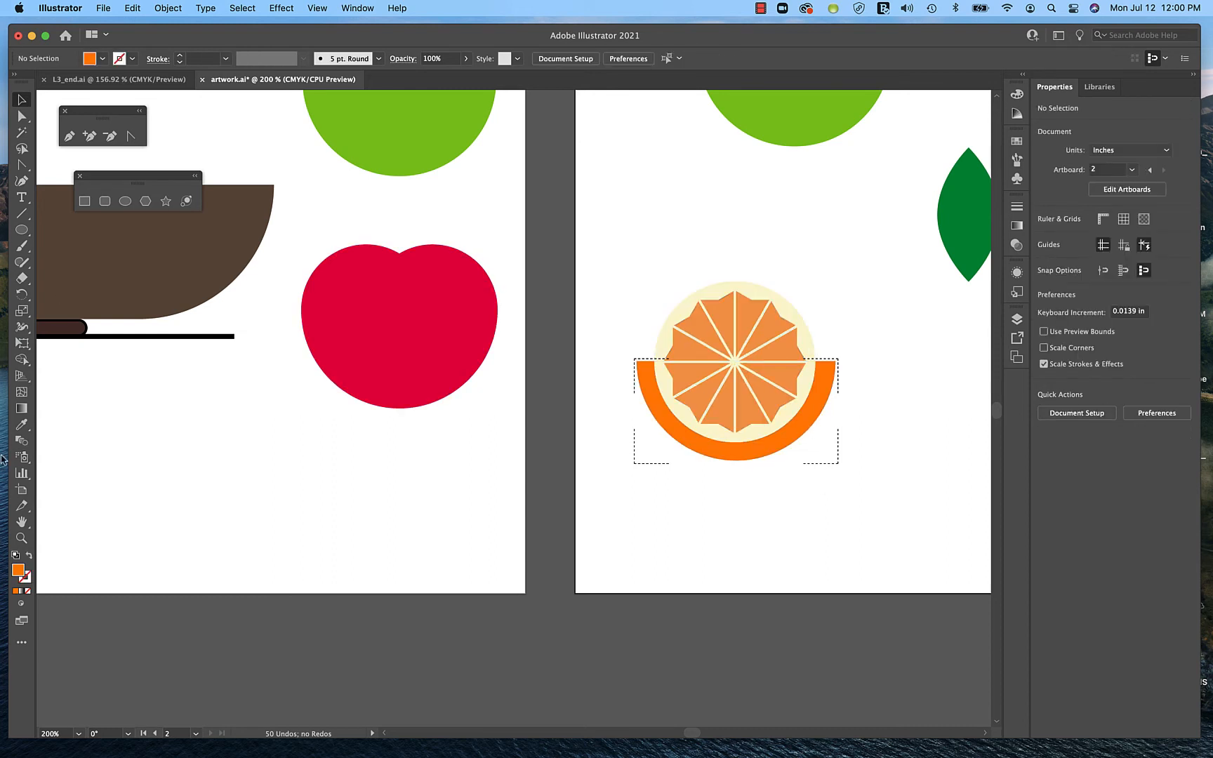
{"action": "left_click", "coordinate": [22, 604]}
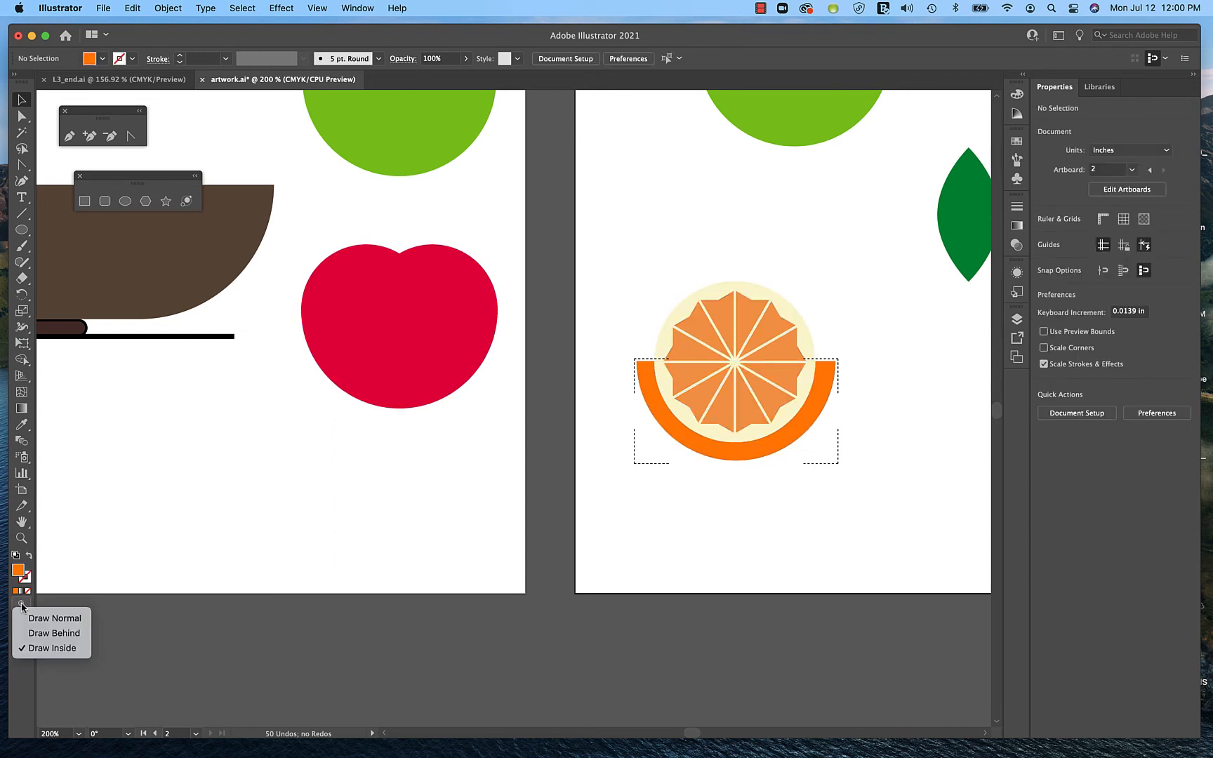
{"action": "left_click", "coordinate": [50, 617]}
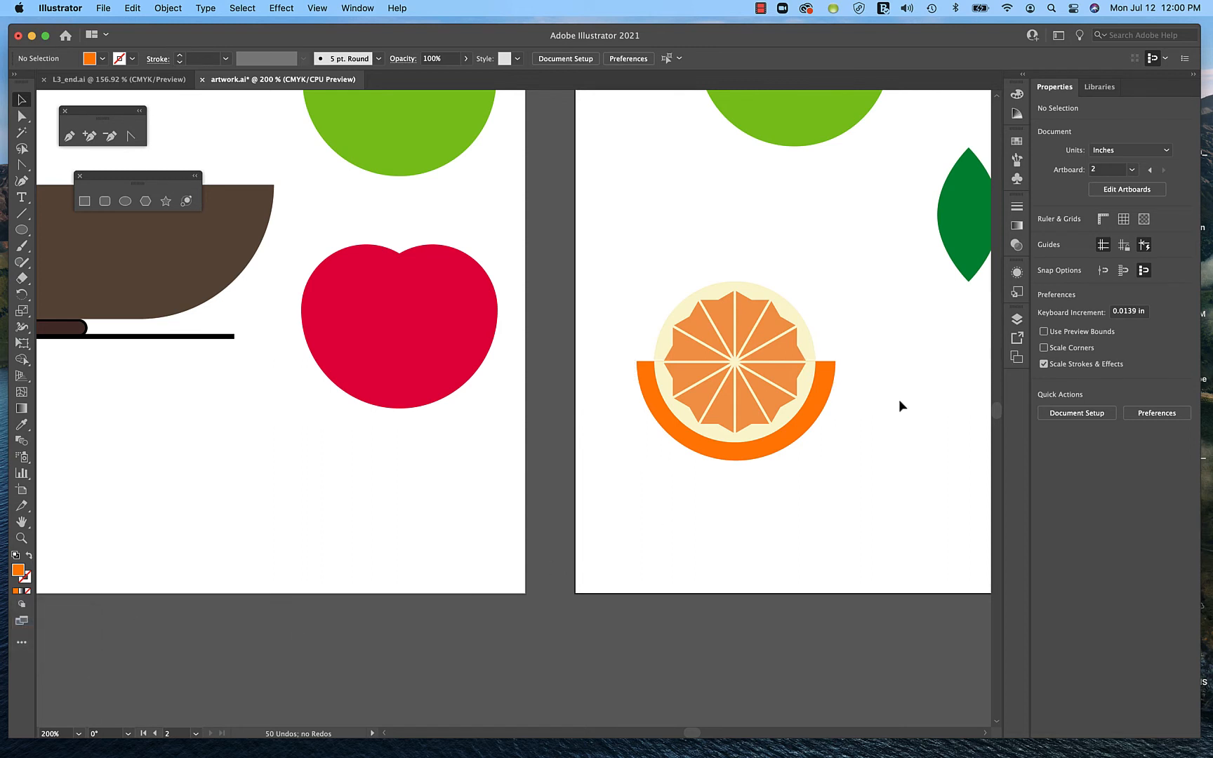
Move the clipped half orange slice with its peel off the full slice and onto the first artboard, below the bowl.
{"action": "left_click", "coordinate": [803, 405]}
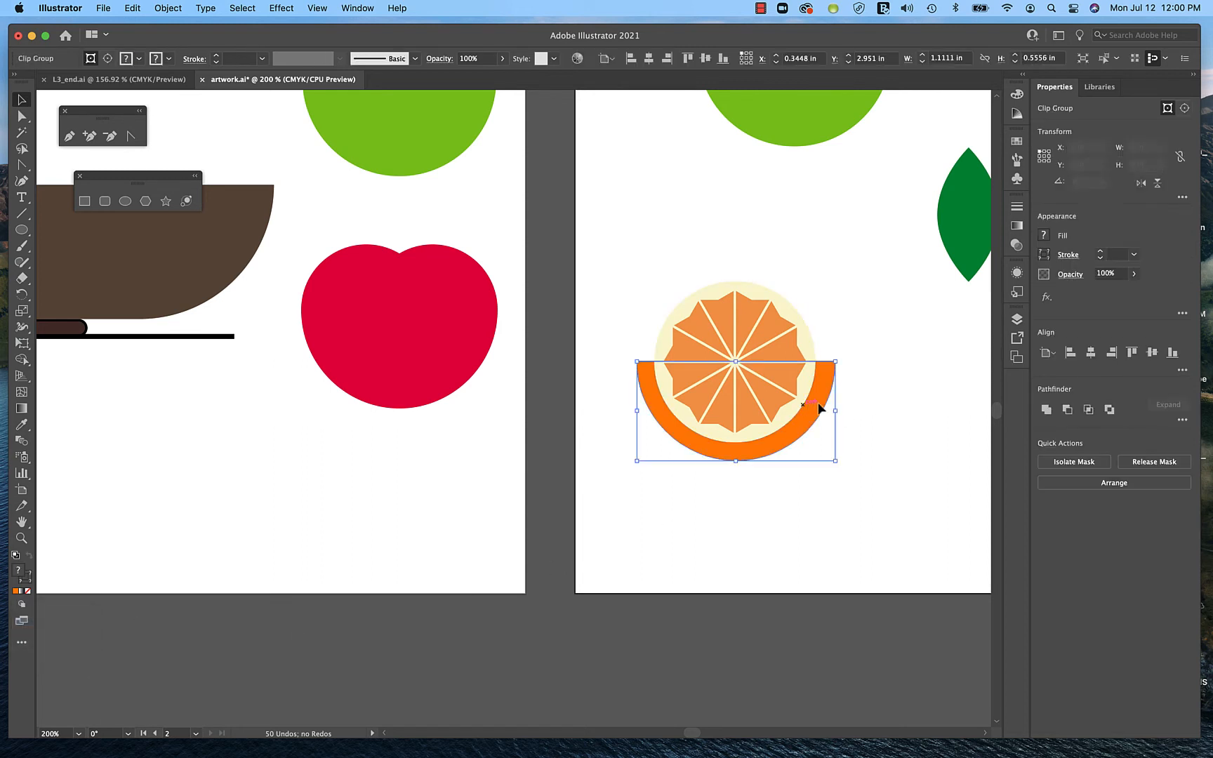
{"action": "left_click_drag", "start_coordinate": [818, 404], "coordinate": [759, 456]}
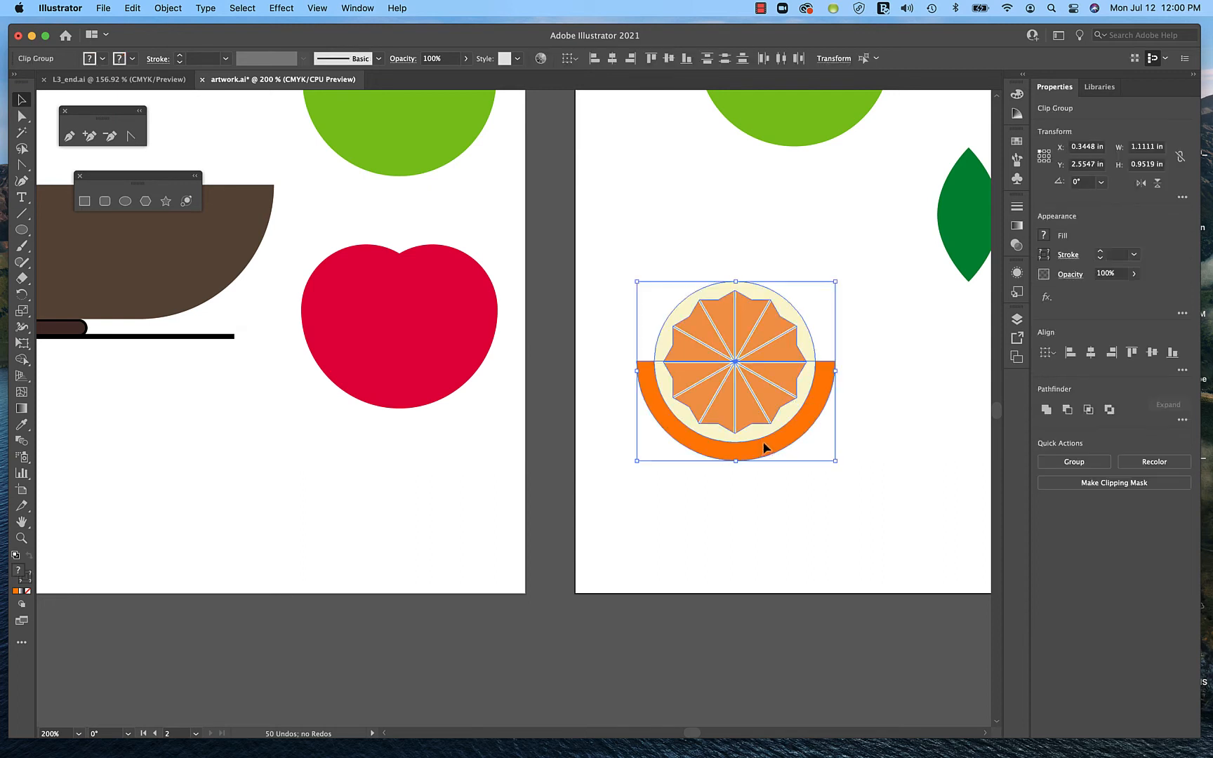
{"action": "left_click", "coordinate": [806, 431]}
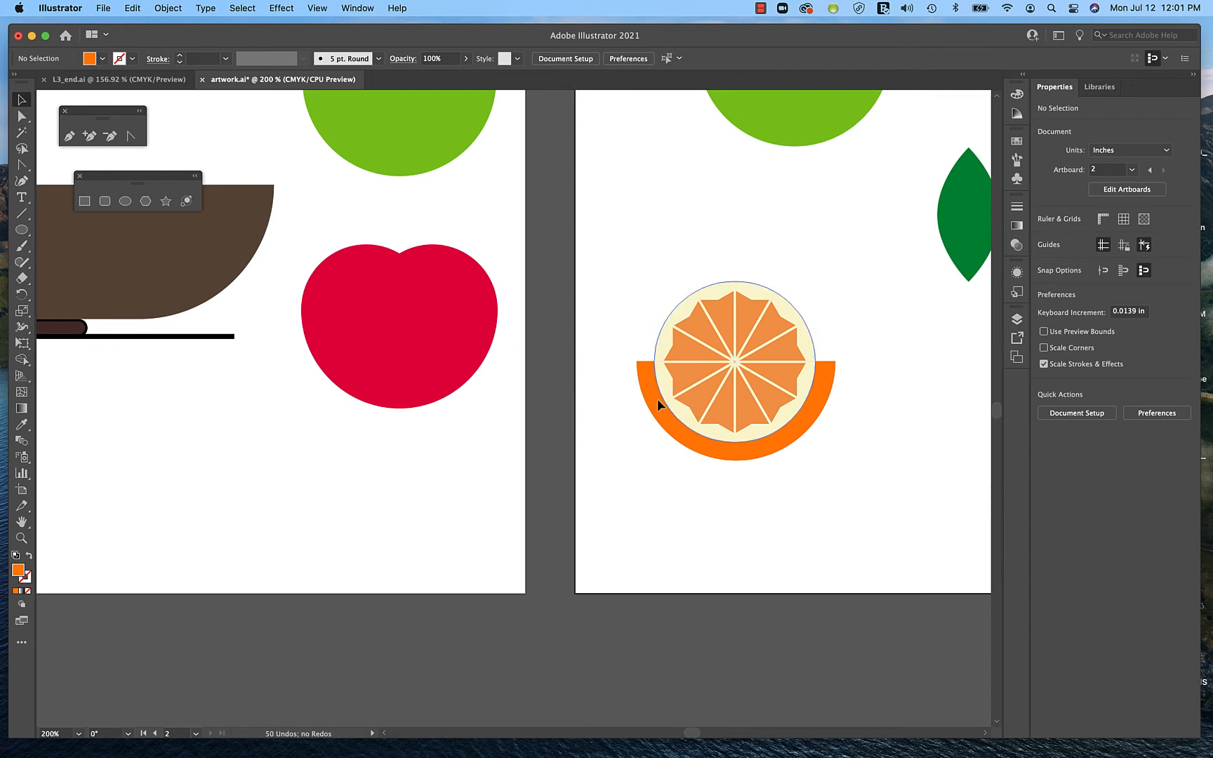
{"action": "left_click_drag", "start_coordinate": [583, 464], "coordinate": [585, 463]}
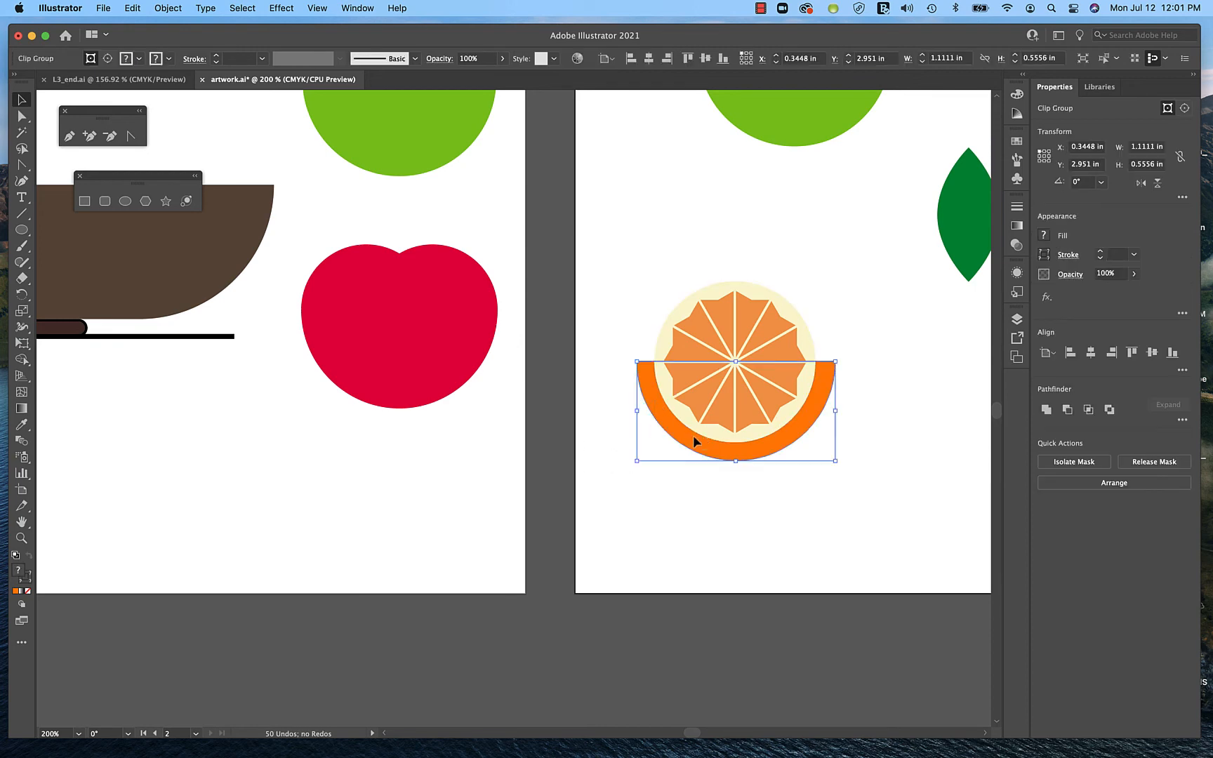
{"action": "left_click_drag", "start_coordinate": [691, 438], "coordinate": [518, 452]}
{"action": "left_click_drag", "start_coordinate": [687, 447], "coordinate": [202, 493]}
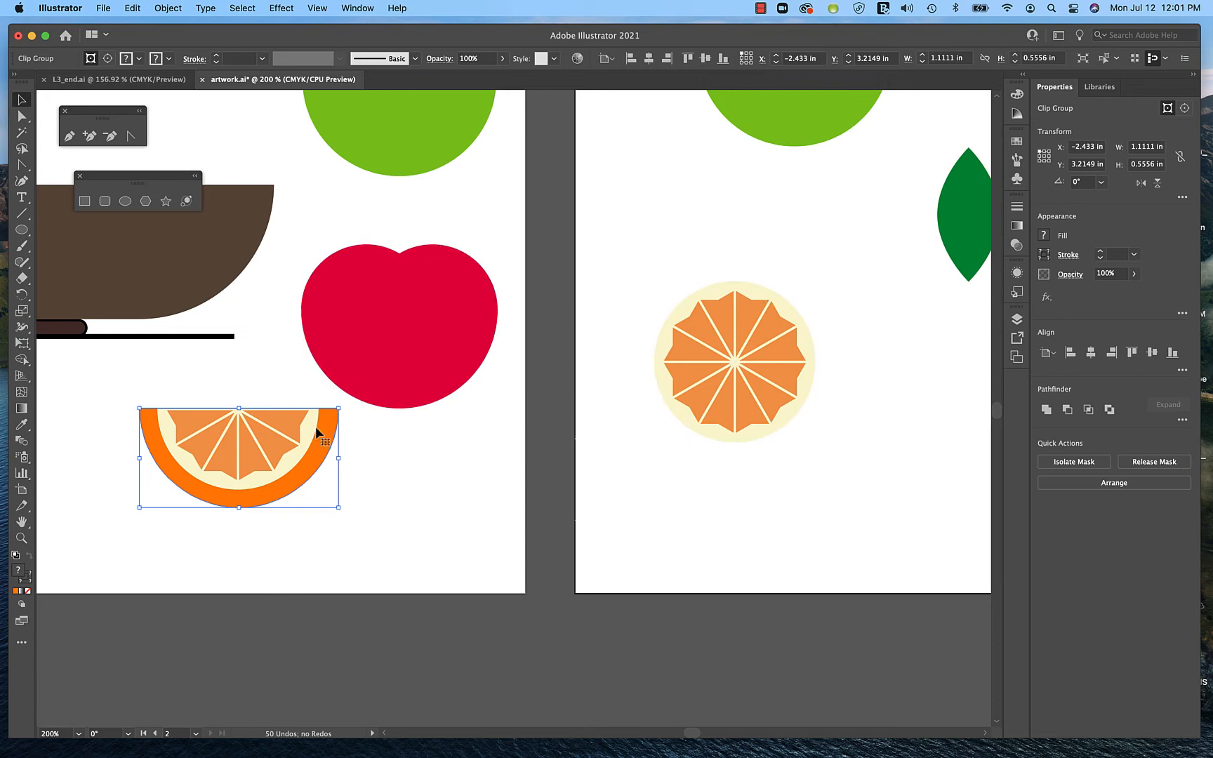
{"action": "left_click_drag", "start_coordinate": [257, 452], "coordinate": [189, 438]}
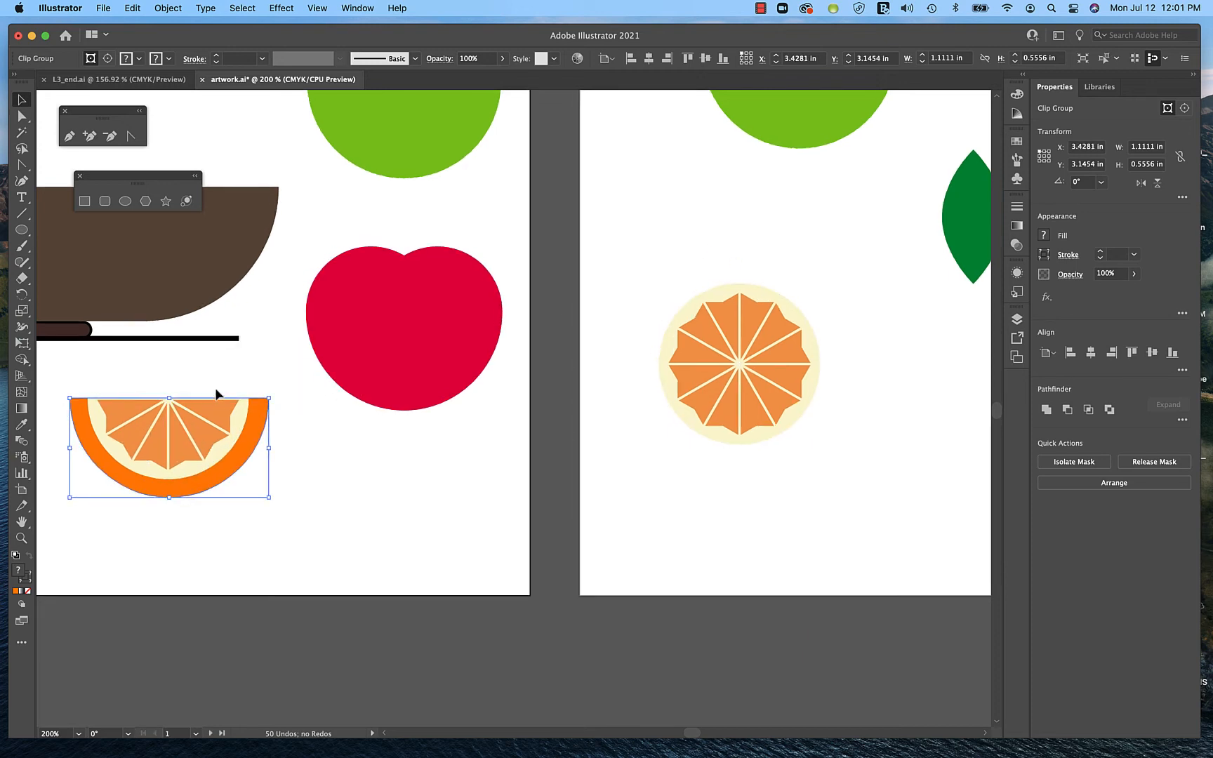
Open the layer list, expand Layer 1 to review its objects, and look over the whole first artboard with nothing selected.
{"action": "scroll", "coordinate": [216, 393], "scroll_direction": "left", "scroll_amount": 15}
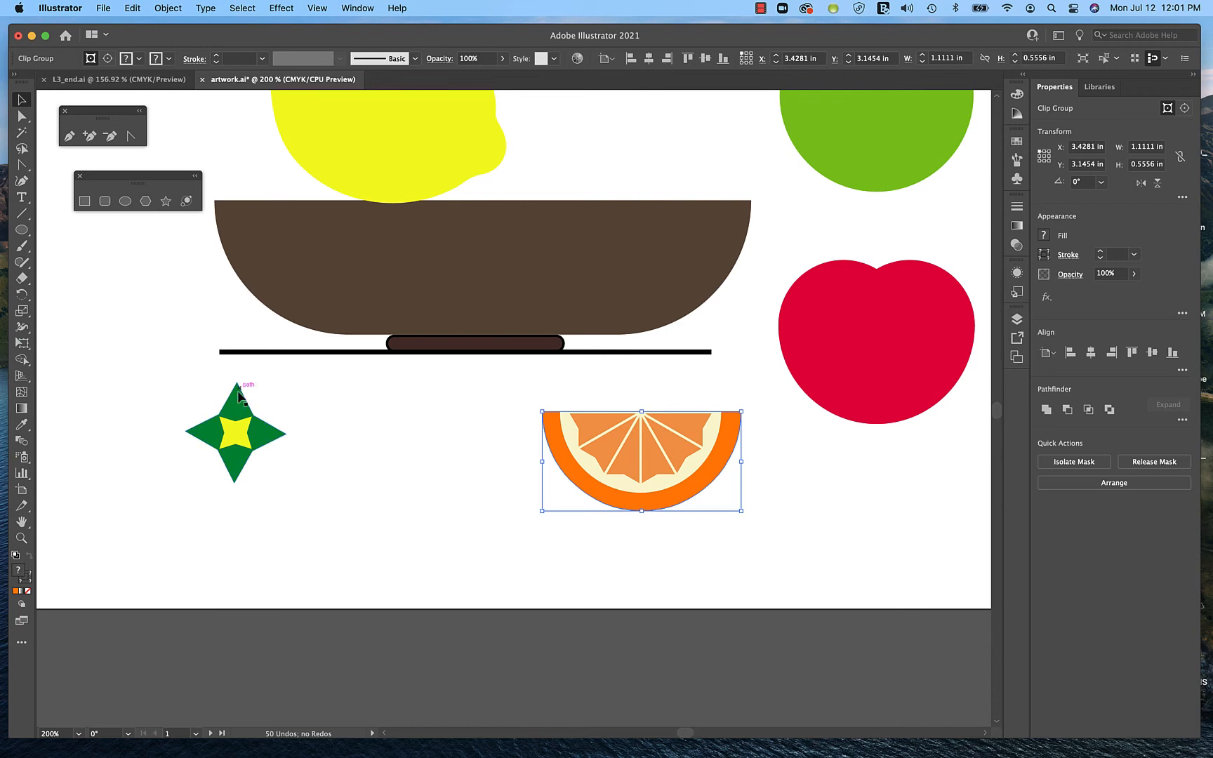
{"action": "scroll", "coordinate": [242, 428], "scroll_direction": "up", "scroll_amount": 10}
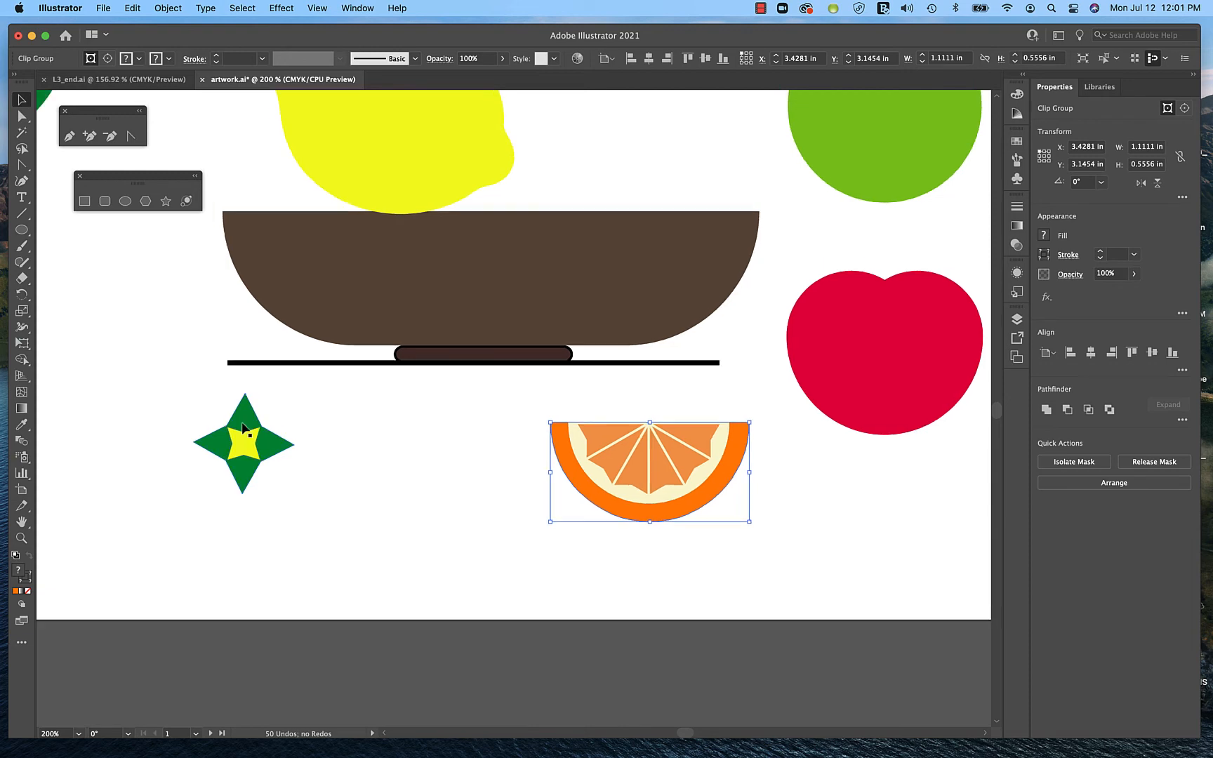
{"action": "scroll", "coordinate": [242, 428], "scroll_direction": "up", "scroll_amount": 4}
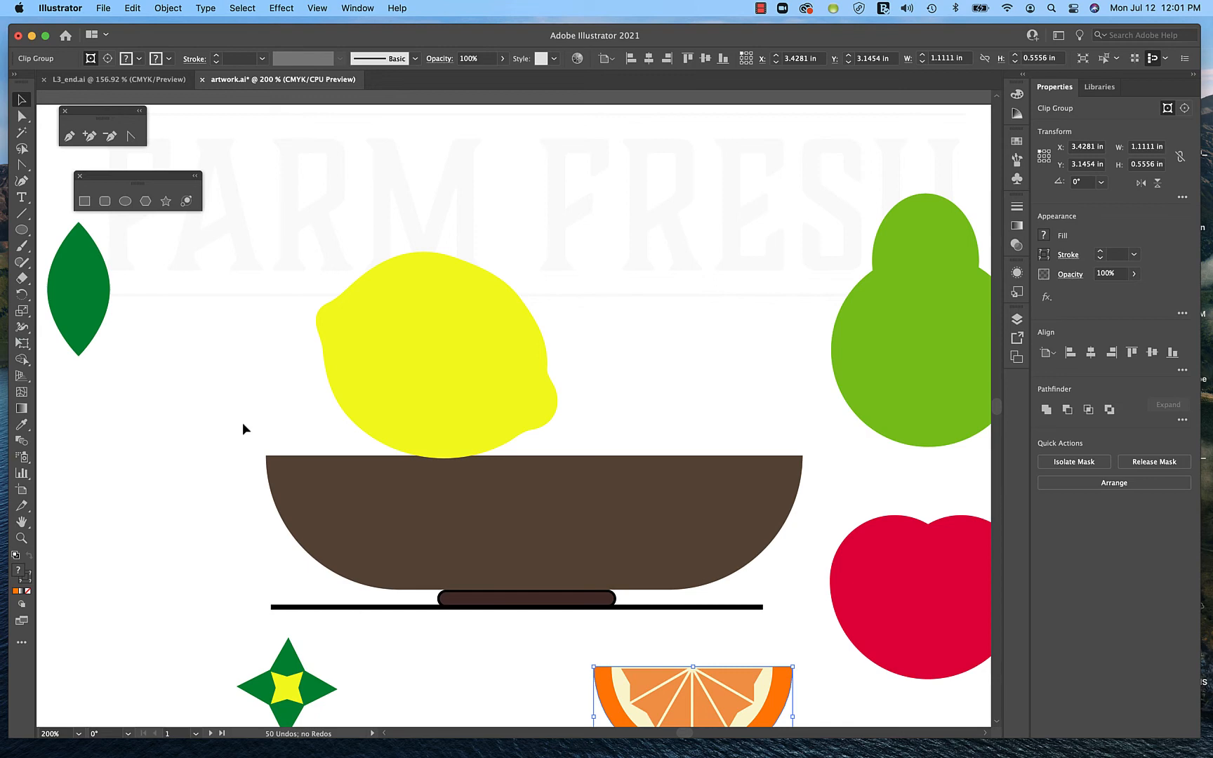
{"action": "left_click", "coordinate": [1016, 320]}
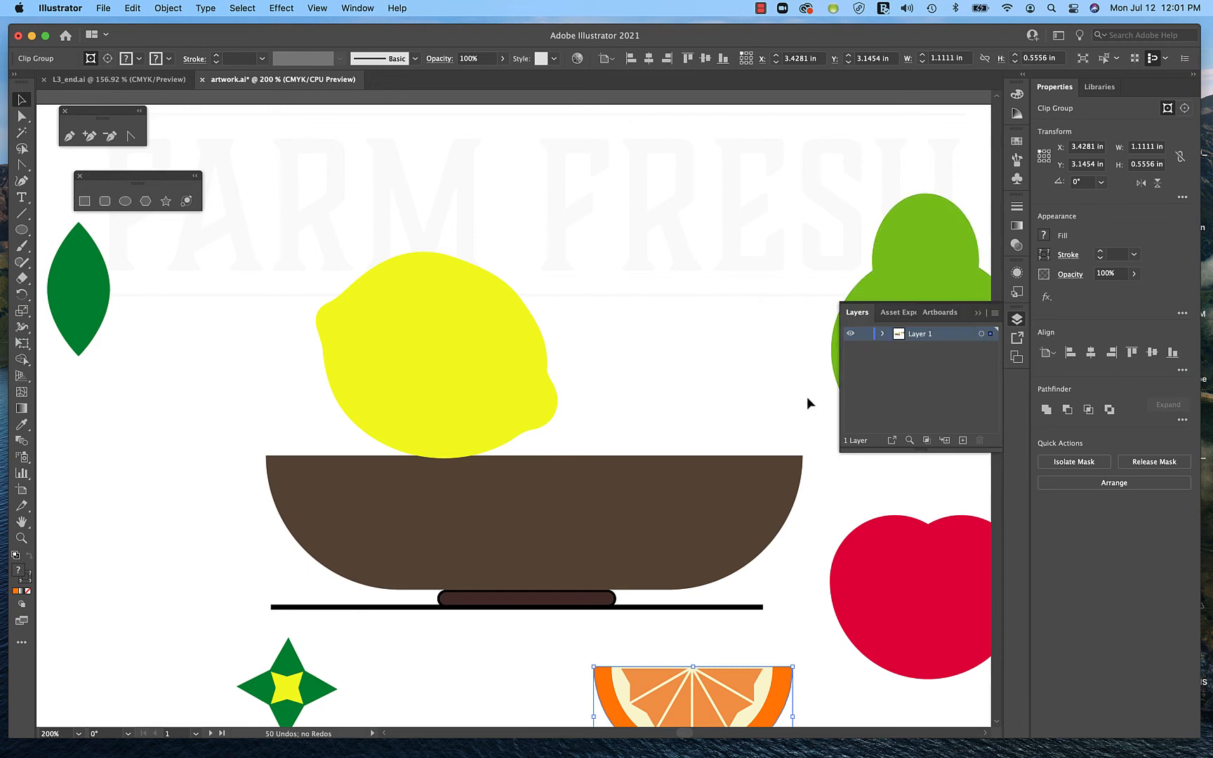
{"action": "left_click", "coordinate": [882, 335]}
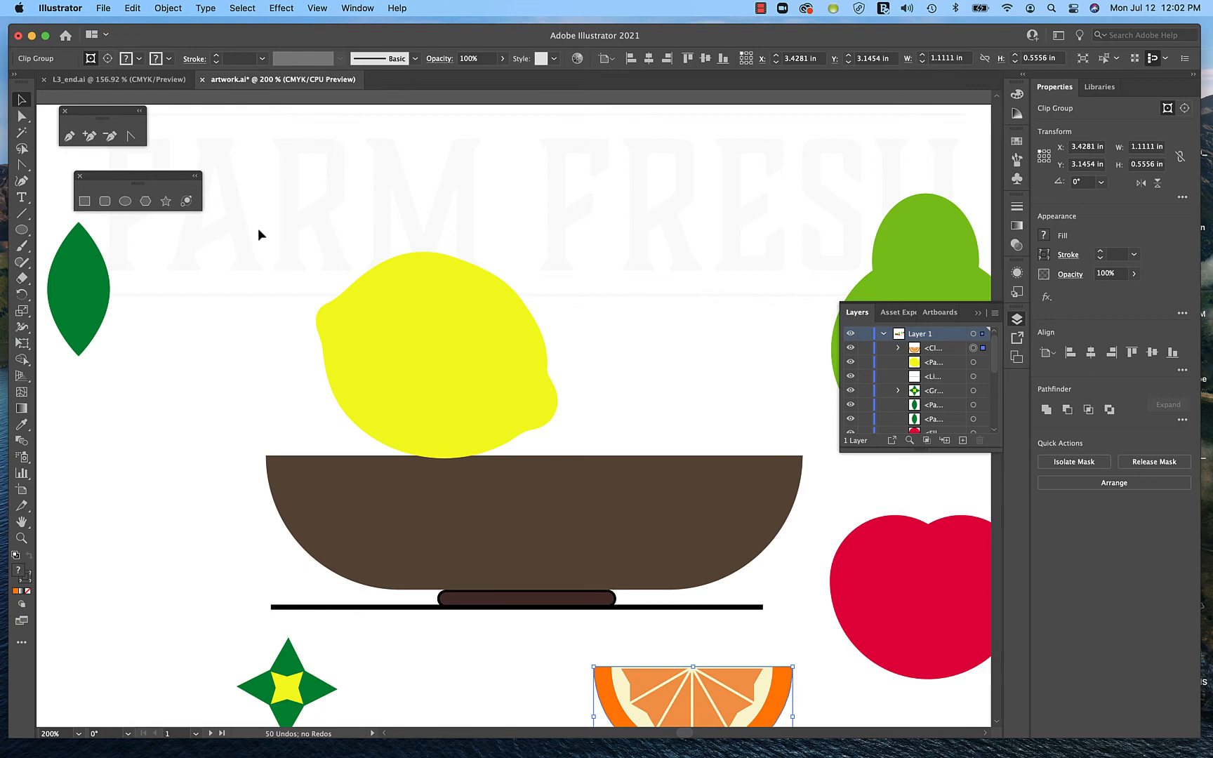
{"action": "key", "text": "super"}
{"action": "key", "text": "super+minus"}
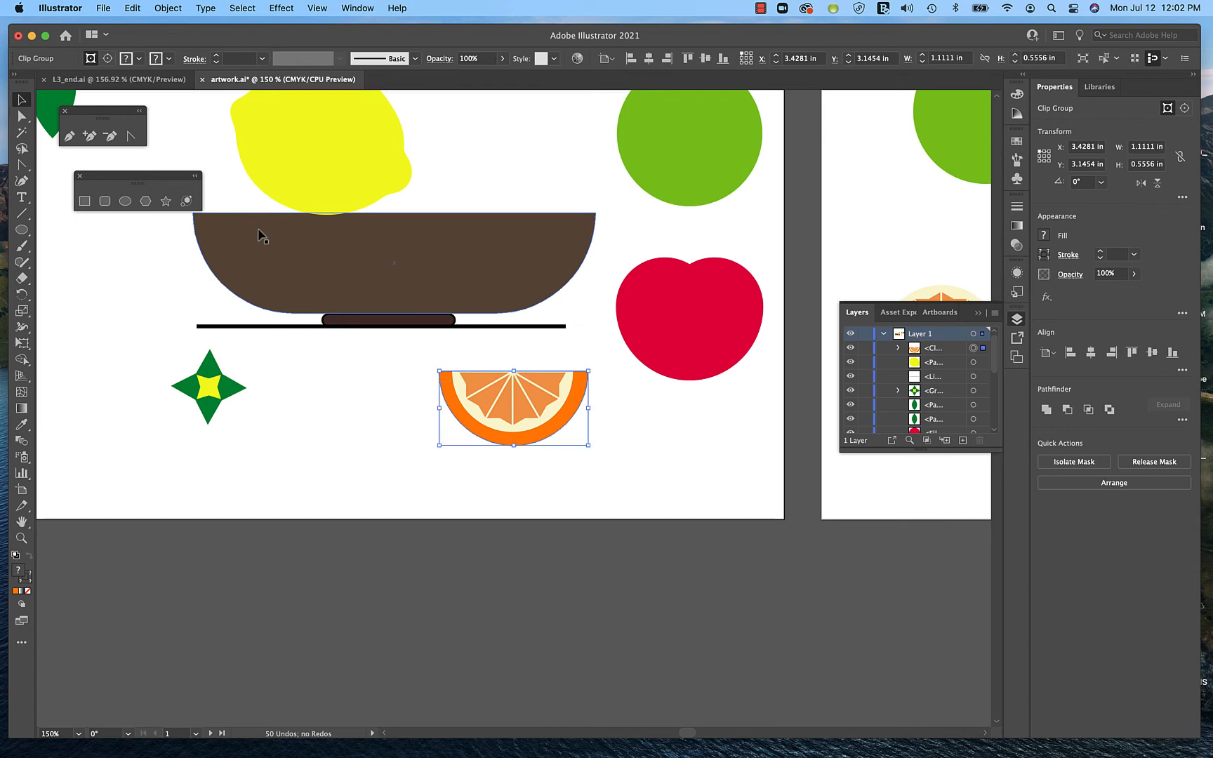
{"action": "scroll", "coordinate": [260, 235], "scroll_direction": "up", "scroll_amount": 5}
{"action": "scroll", "coordinate": [259, 235], "scroll_direction": "left", "scroll_amount": 3}
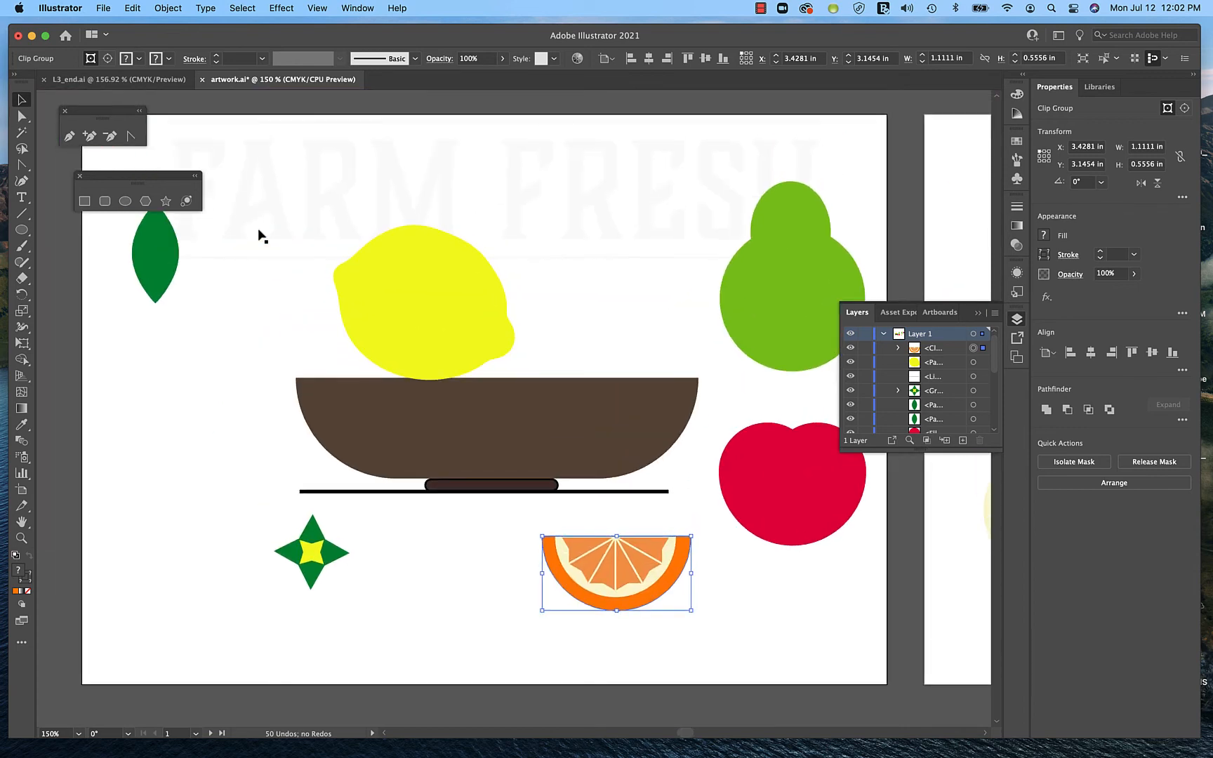
{"action": "scroll", "coordinate": [259, 235], "scroll_direction": "right", "scroll_amount": 2}
{"action": "scroll", "coordinate": [259, 235], "scroll_direction": "down", "scroll_amount": 1}
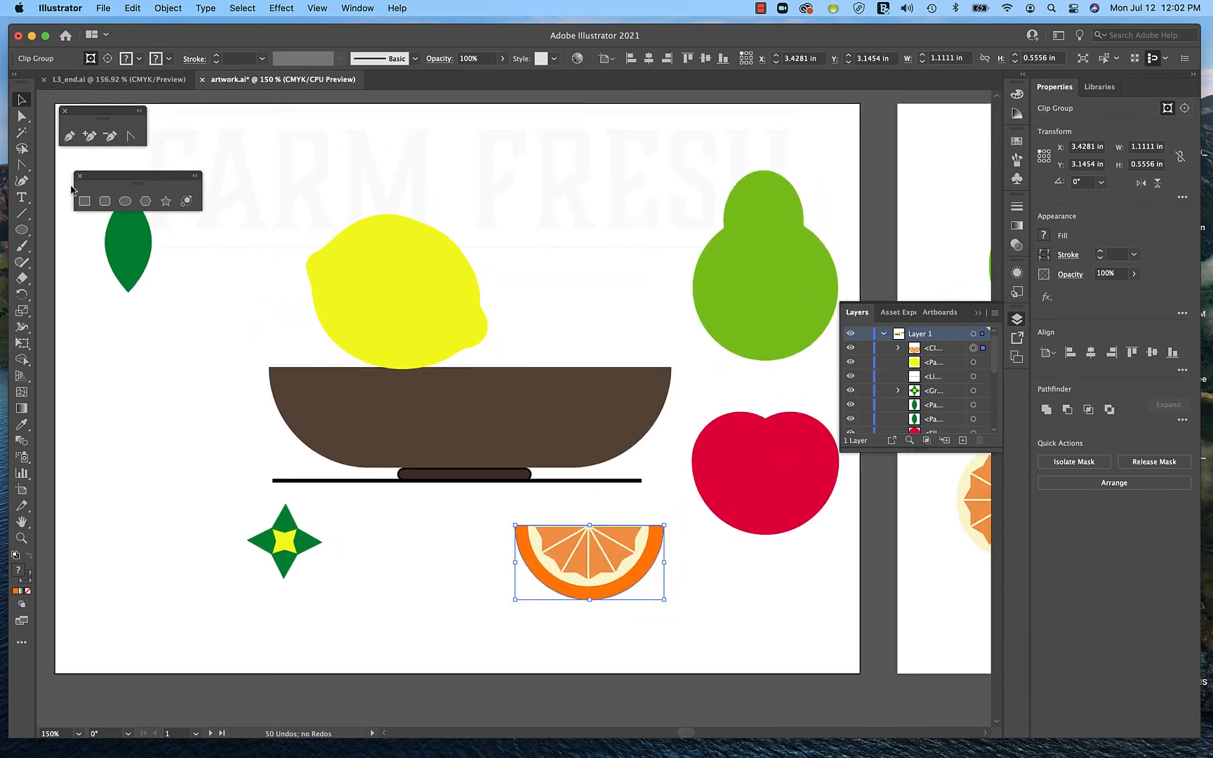
{"action": "left_click", "coordinate": [148, 351]}
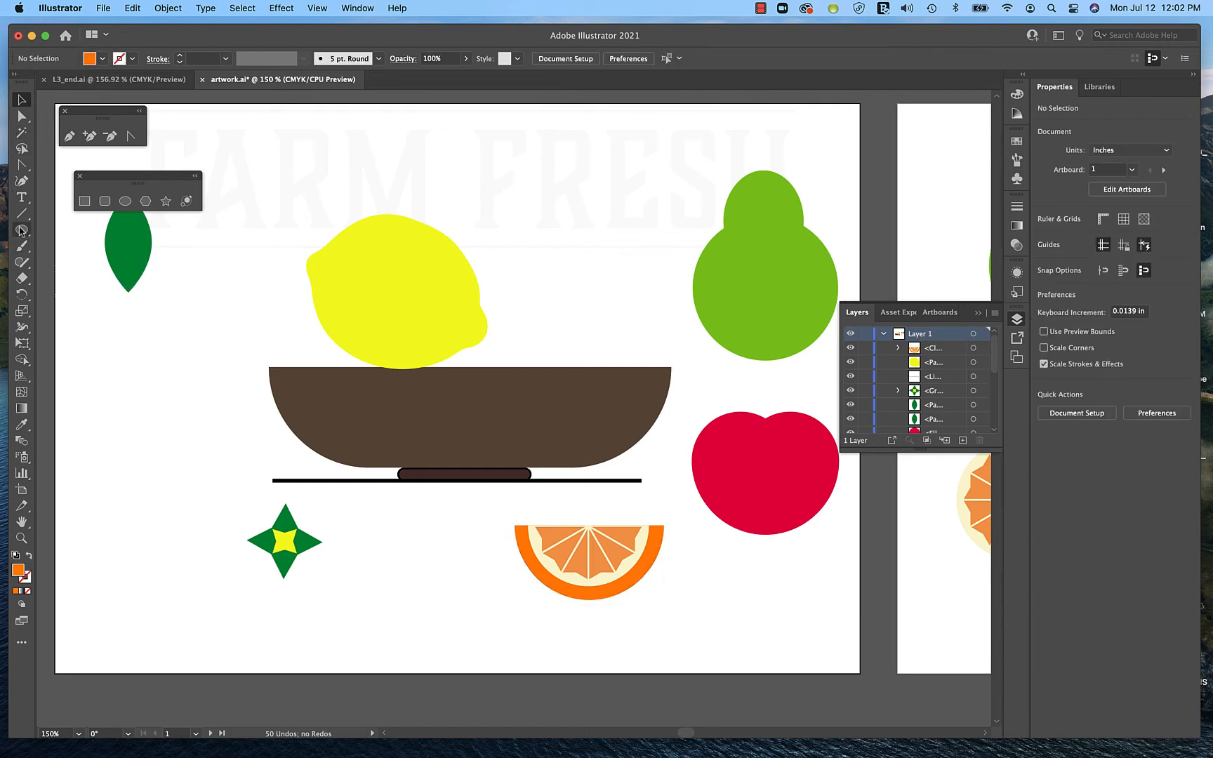
Set the document bleed to 0.125 in on all sides.
{"action": "left_click", "coordinate": [85, 202]}
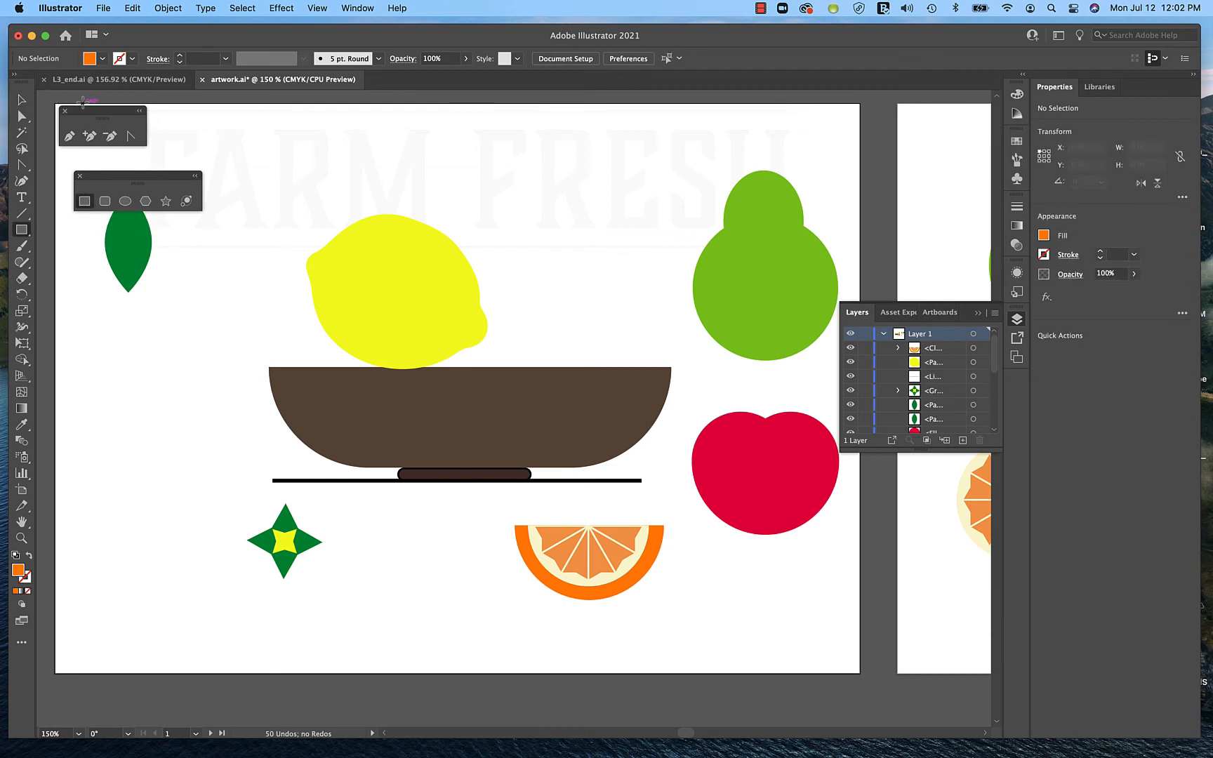
{"action": "left_click", "coordinate": [107, 8]}
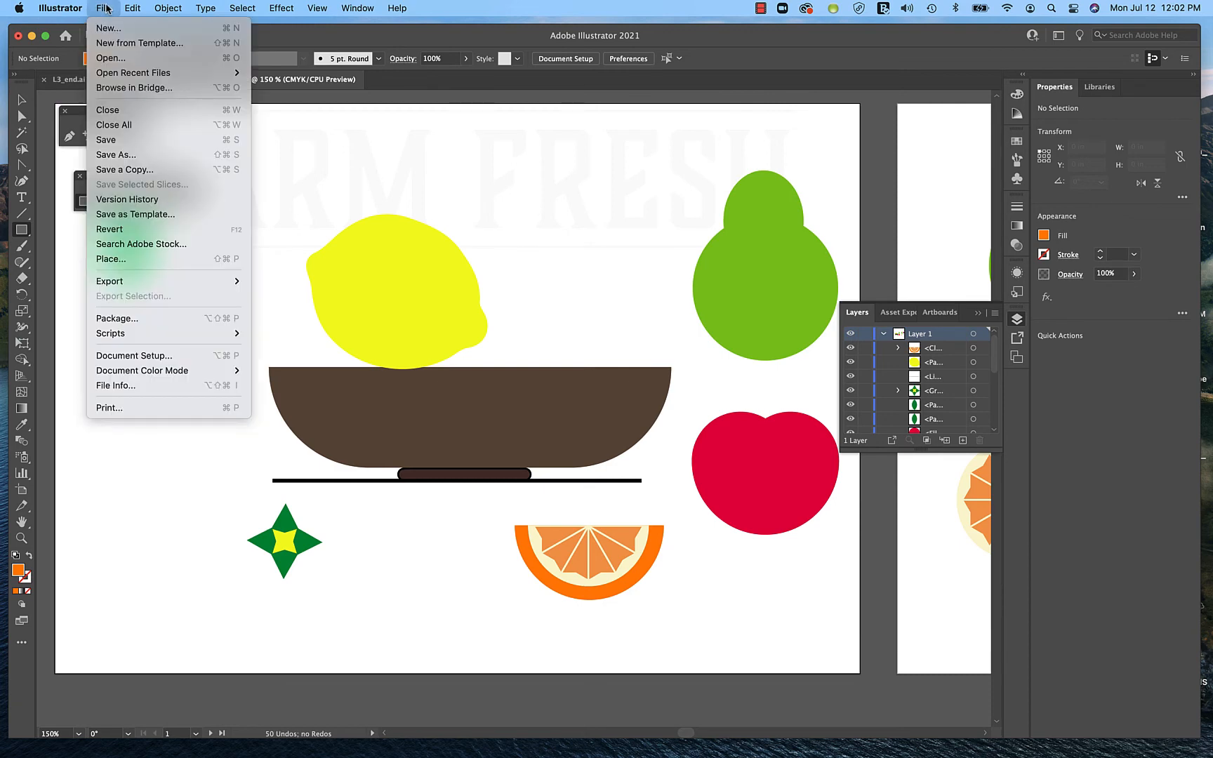
{"action": "left_click", "coordinate": [107, 9]}
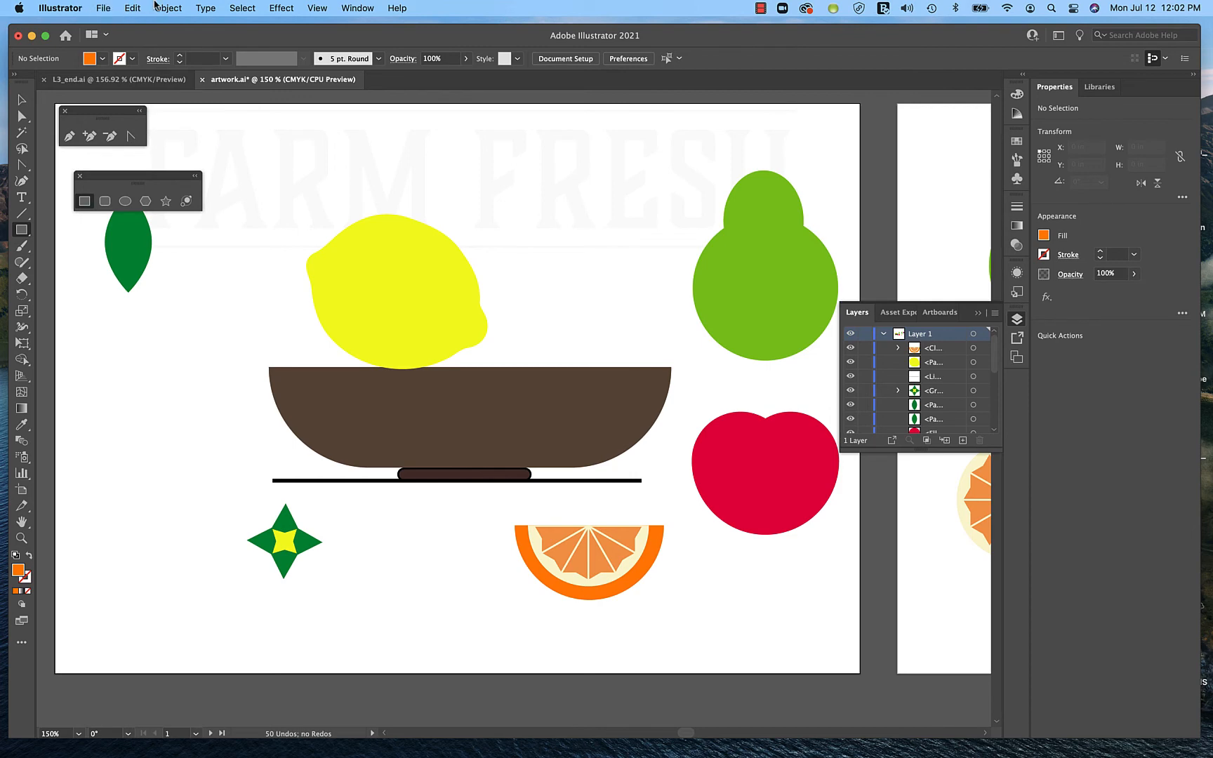
{"action": "left_click", "coordinate": [103, 9]}
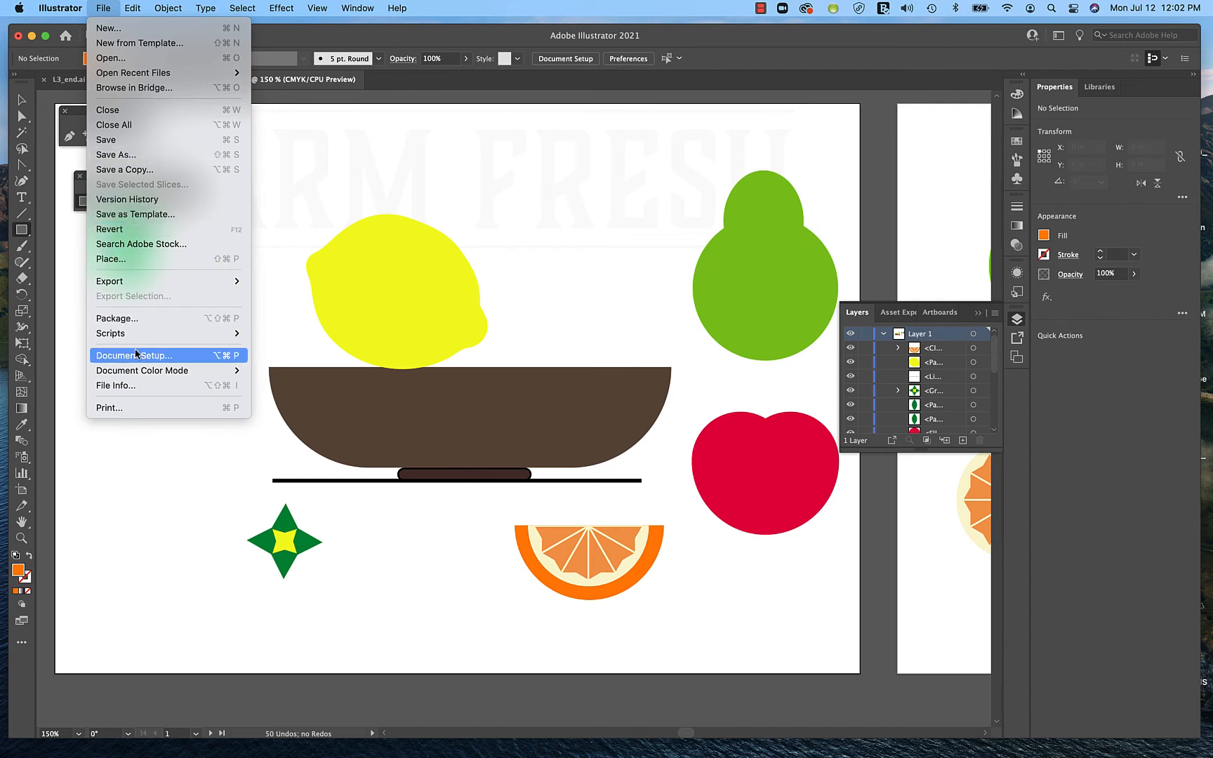
{"action": "left_click", "coordinate": [414, 338]}
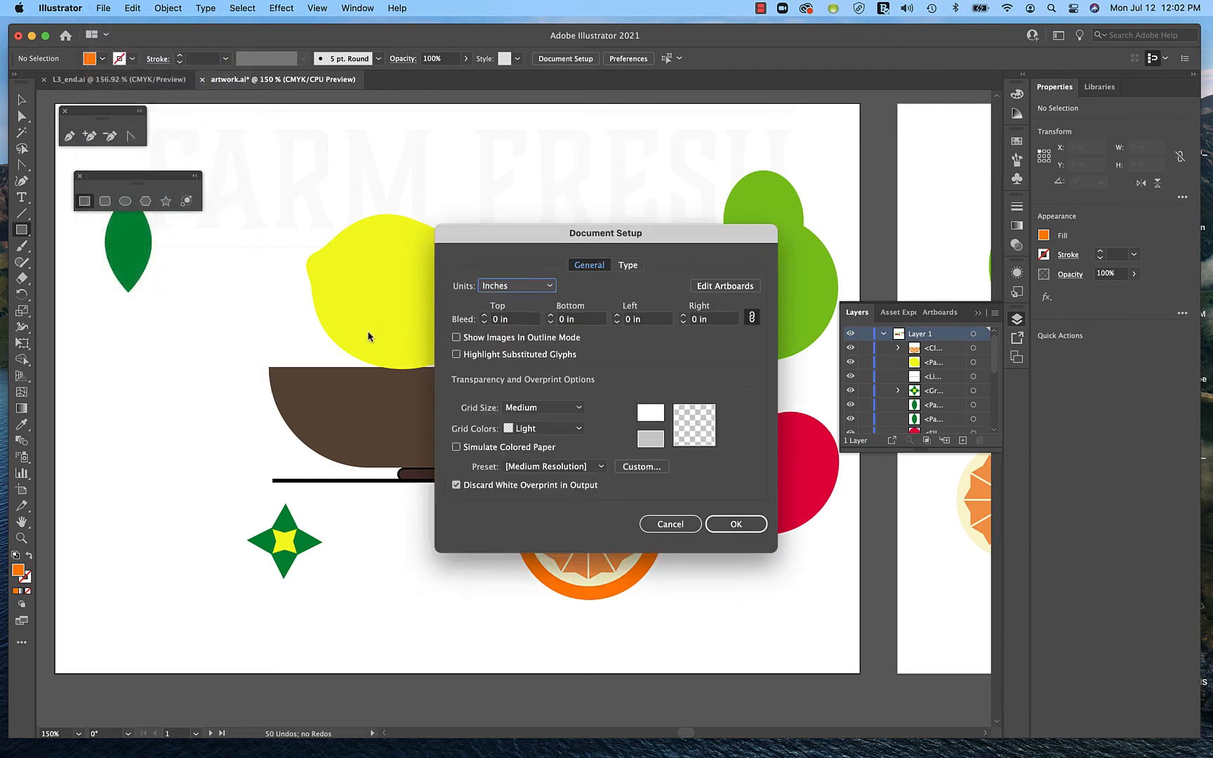
{"action": "left_click", "coordinate": [517, 321]}
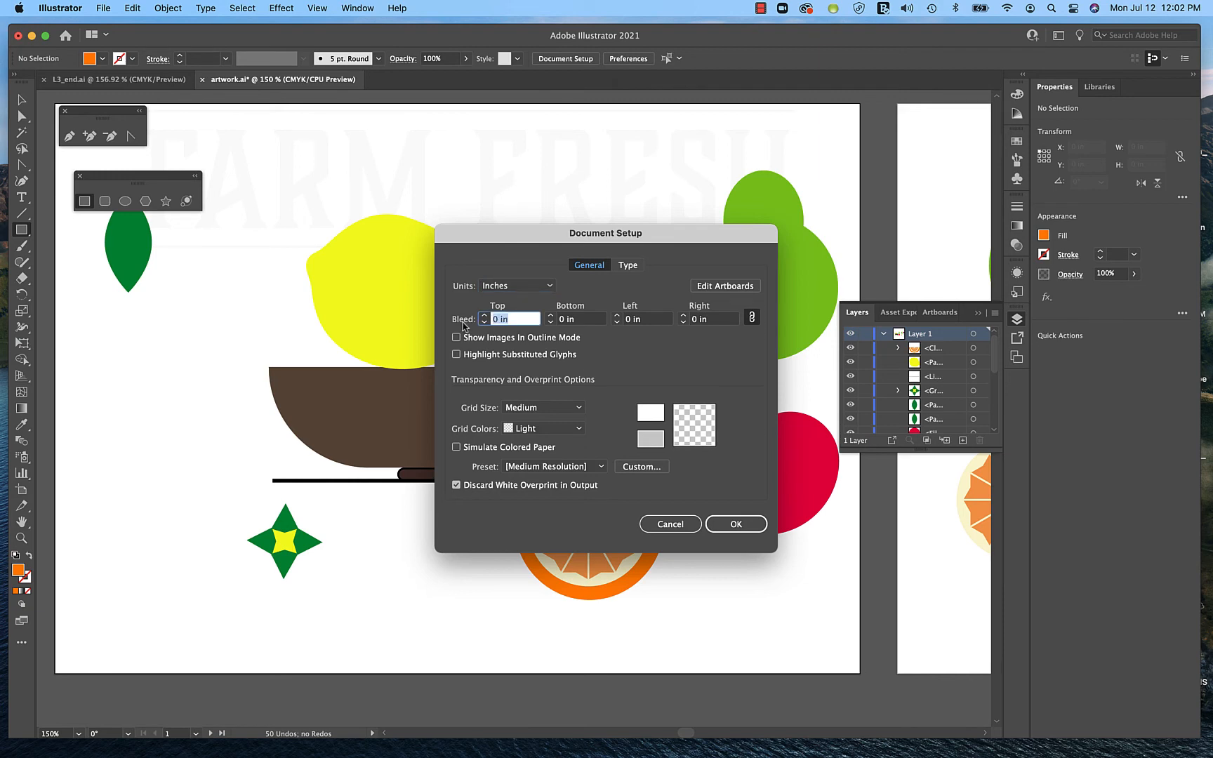
{"action": "type", "text": ".125"}
{"action": "left_click", "coordinate": [734, 523]}
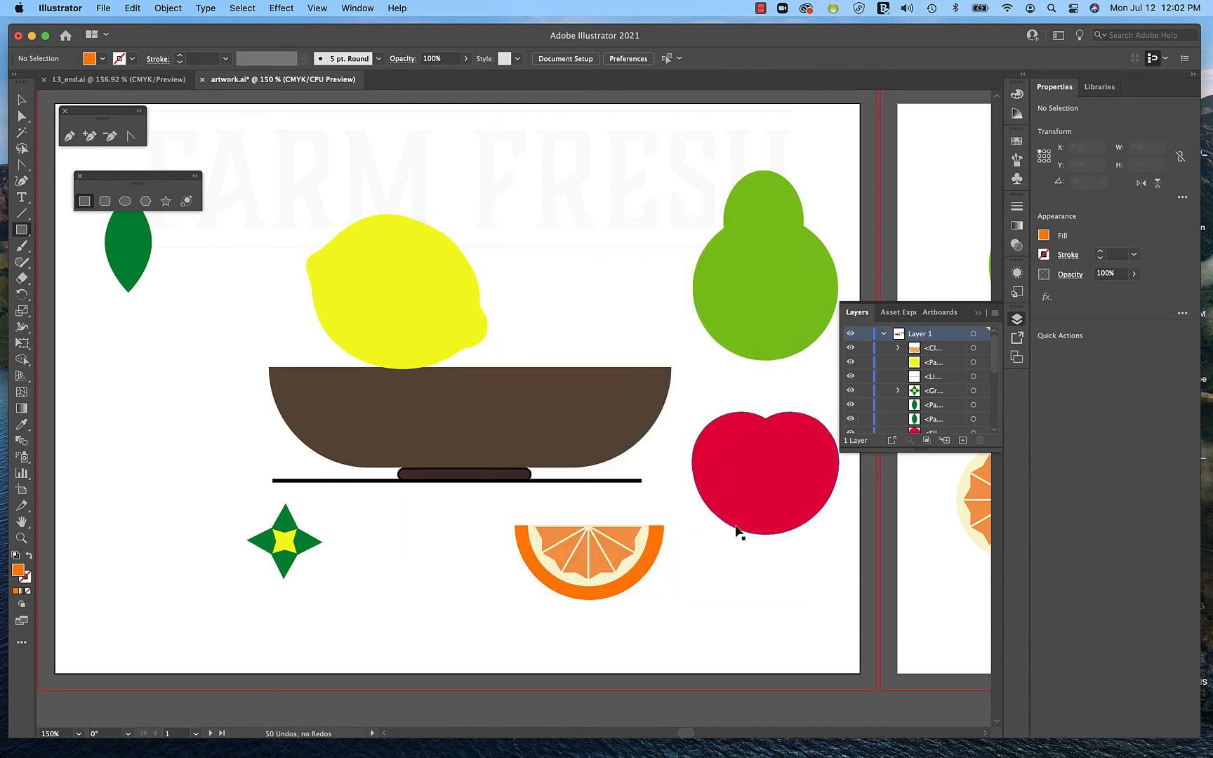
Draw a rectangle about 6.25 in by 4.5 in over the first artboard, reaching the bleed guides on every side.
{"action": "key", "text": "super+minus"}
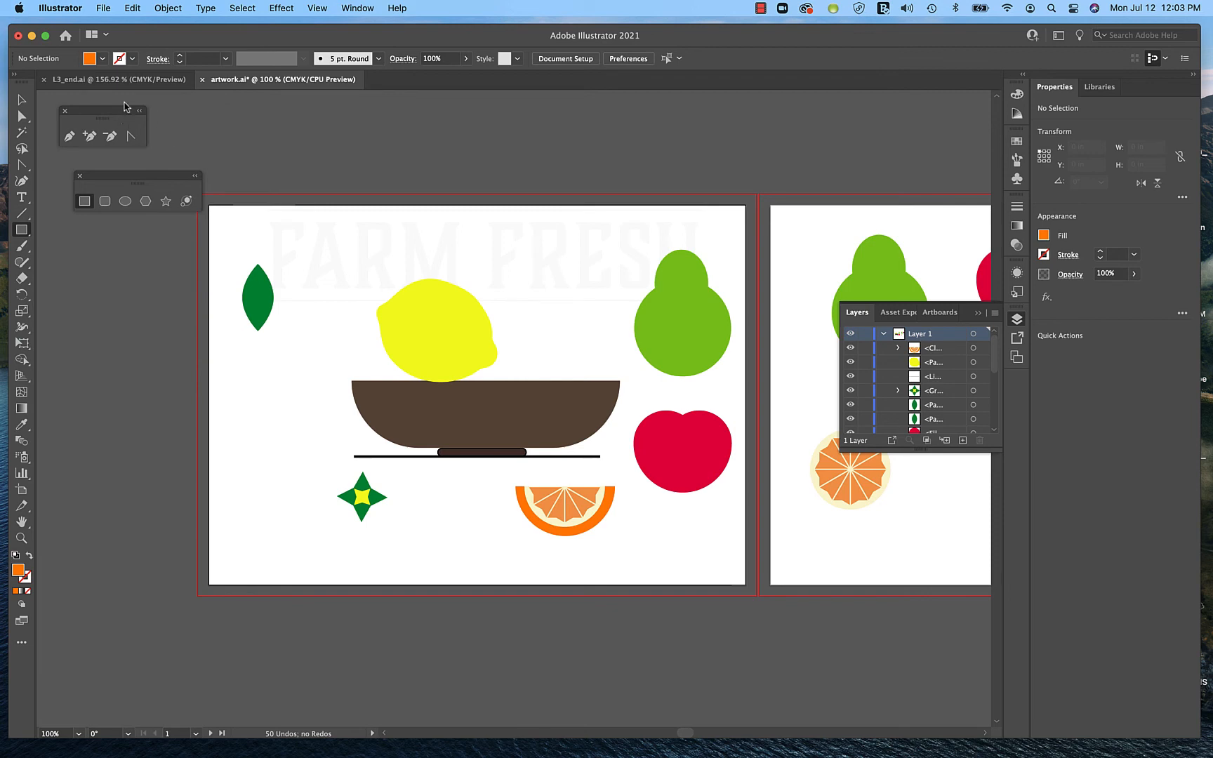
{"action": "left_click_drag", "start_coordinate": [170, 182], "coordinate": [144, 174]}
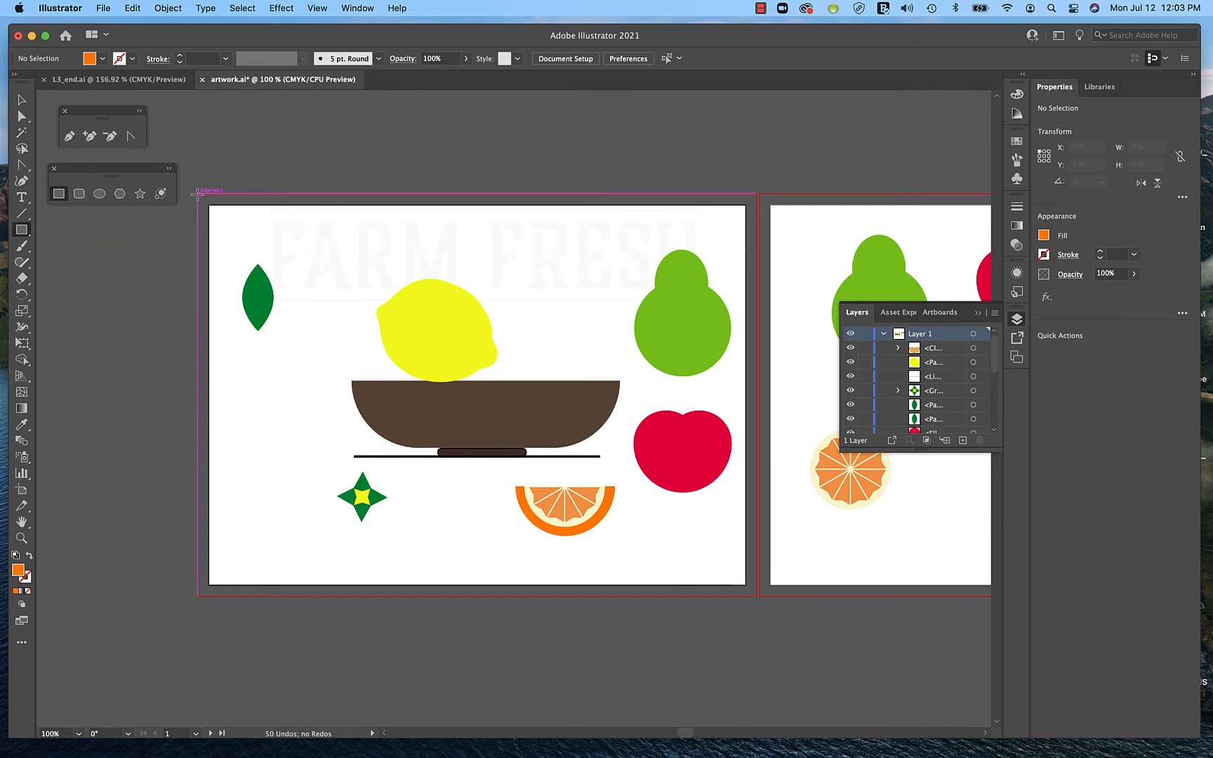
{"action": "left_click_drag", "start_coordinate": [197, 192], "coordinate": [758, 556]}
{"action": "left_click_drag", "start_coordinate": [810, 591], "coordinate": [756, 598]}
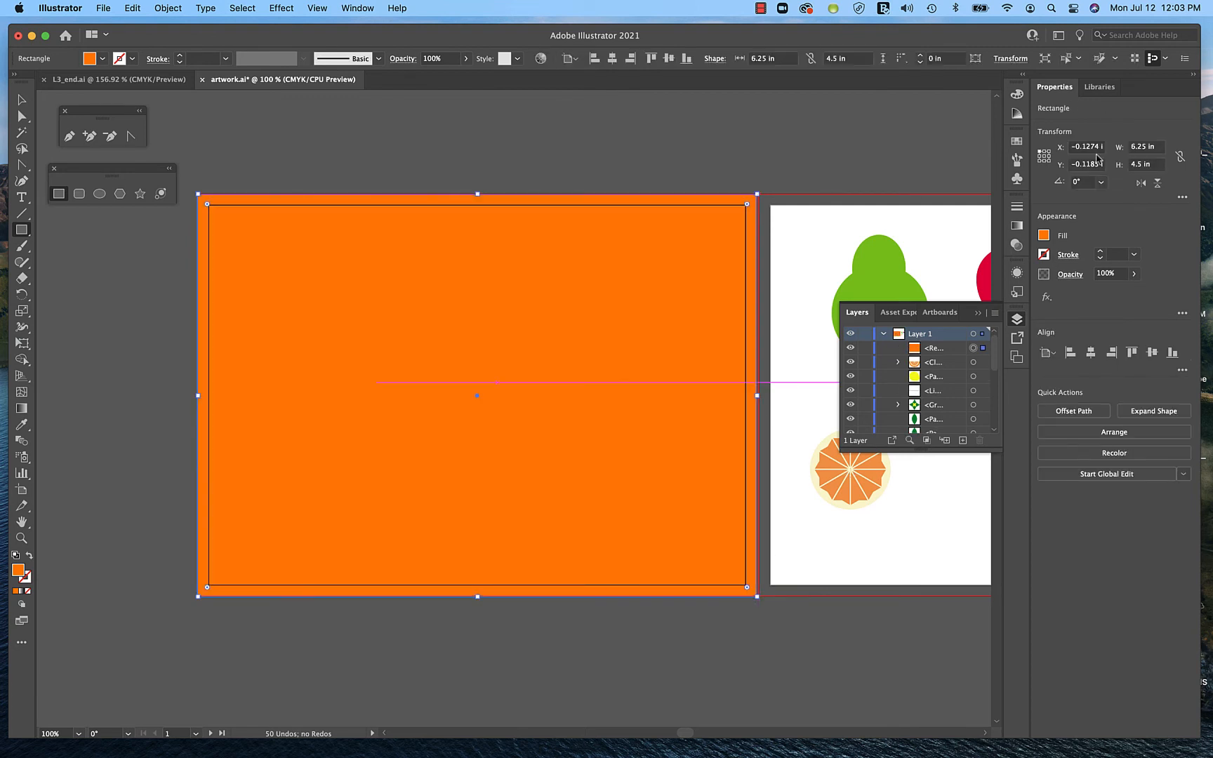
Fill the background rectangle with a light gray swatch.
{"action": "left_click", "coordinate": [1043, 236]}
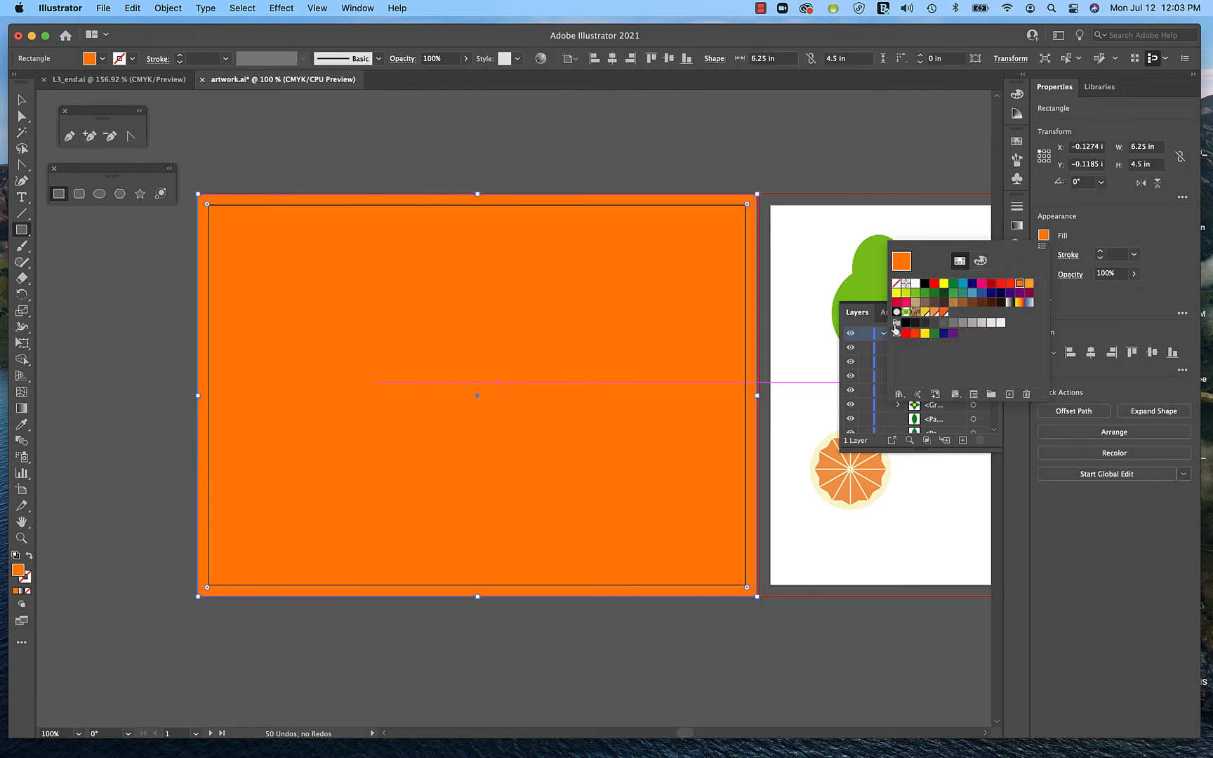
{"action": "left_click", "coordinate": [915, 303]}
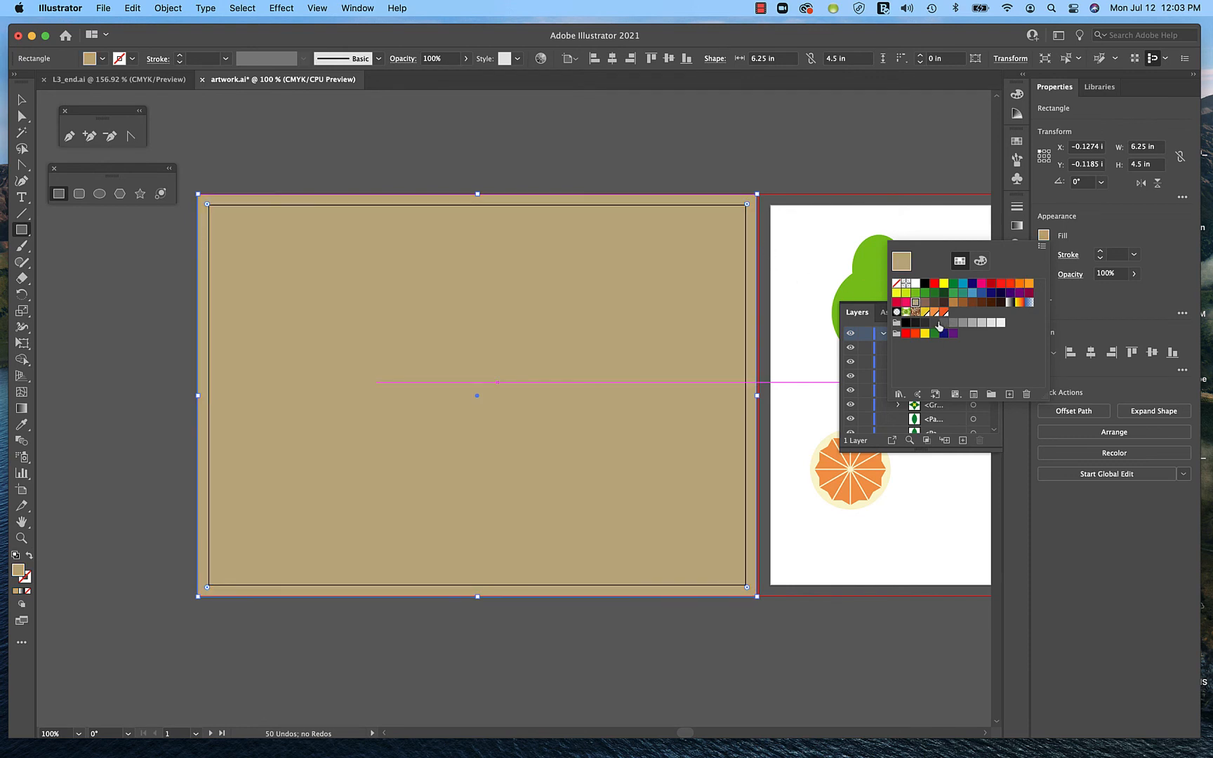
{"action": "left_click", "coordinate": [972, 324]}
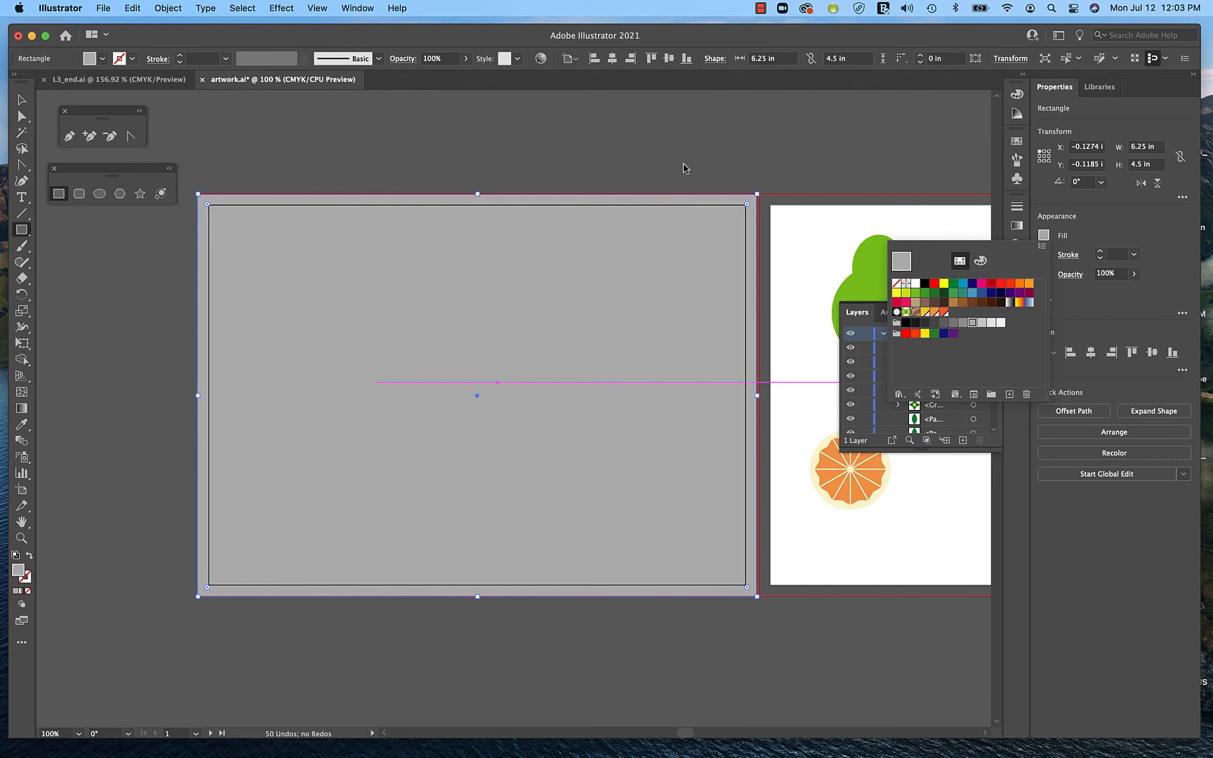
Send the gray rectangle to the back, behind the fruit, bowl and Farm Fresh lettering.
{"action": "left_click", "coordinate": [168, 8]}
{"action": "left_click", "coordinate": [168, 8]}
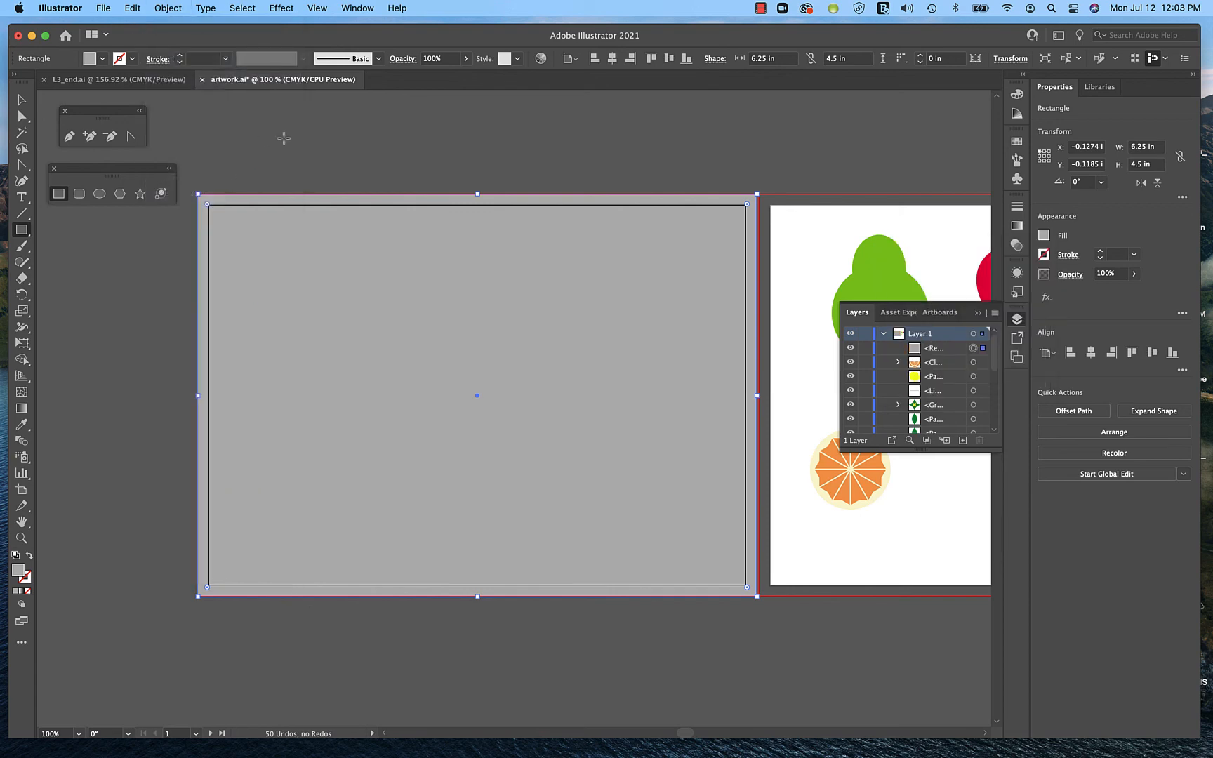
{"action": "left_click", "coordinate": [22, 100]}
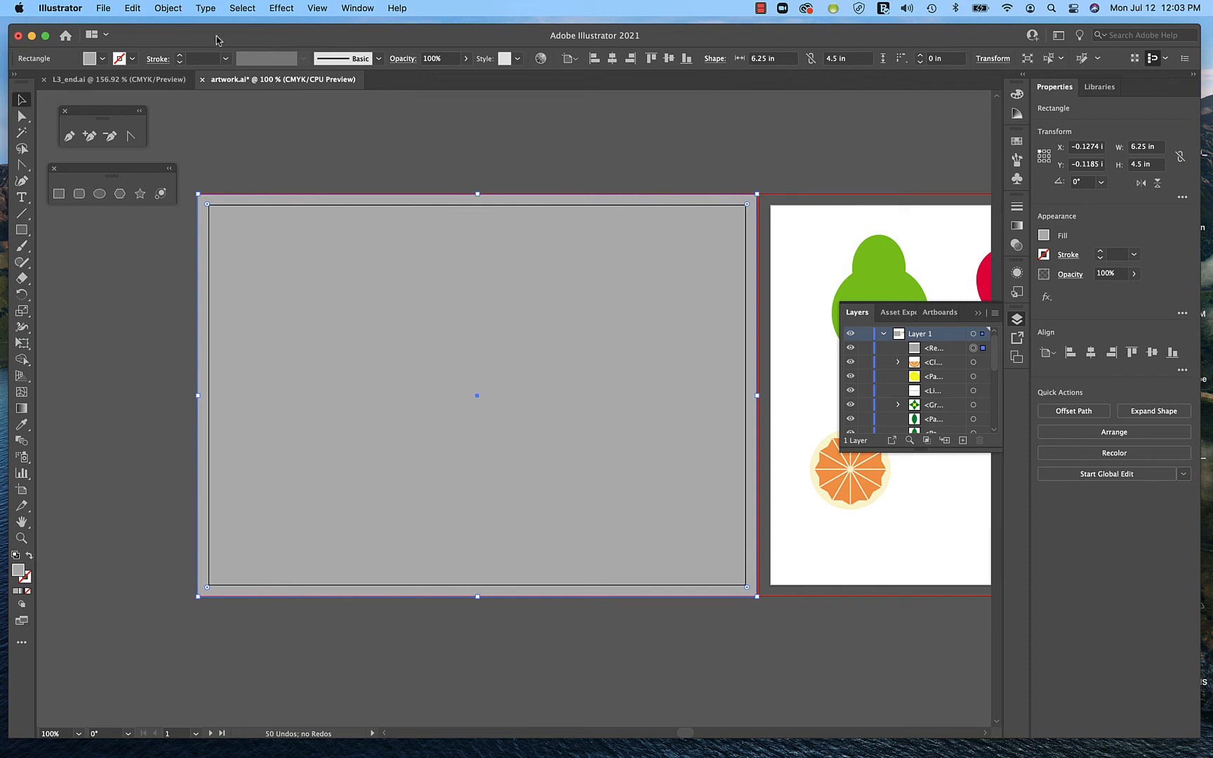
{"action": "left_click", "coordinate": [169, 9]}
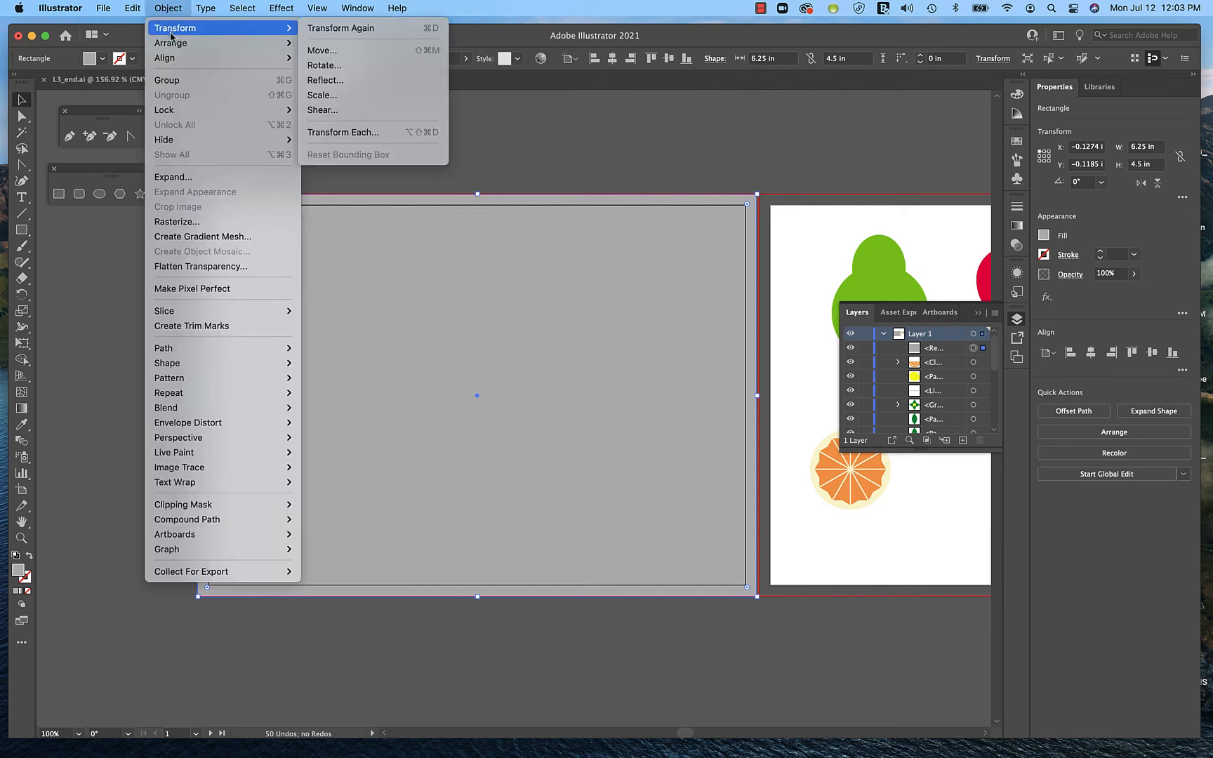
{"action": "mouse_move", "coordinate": [173, 43]}
{"action": "left_click", "coordinate": [317, 88]}
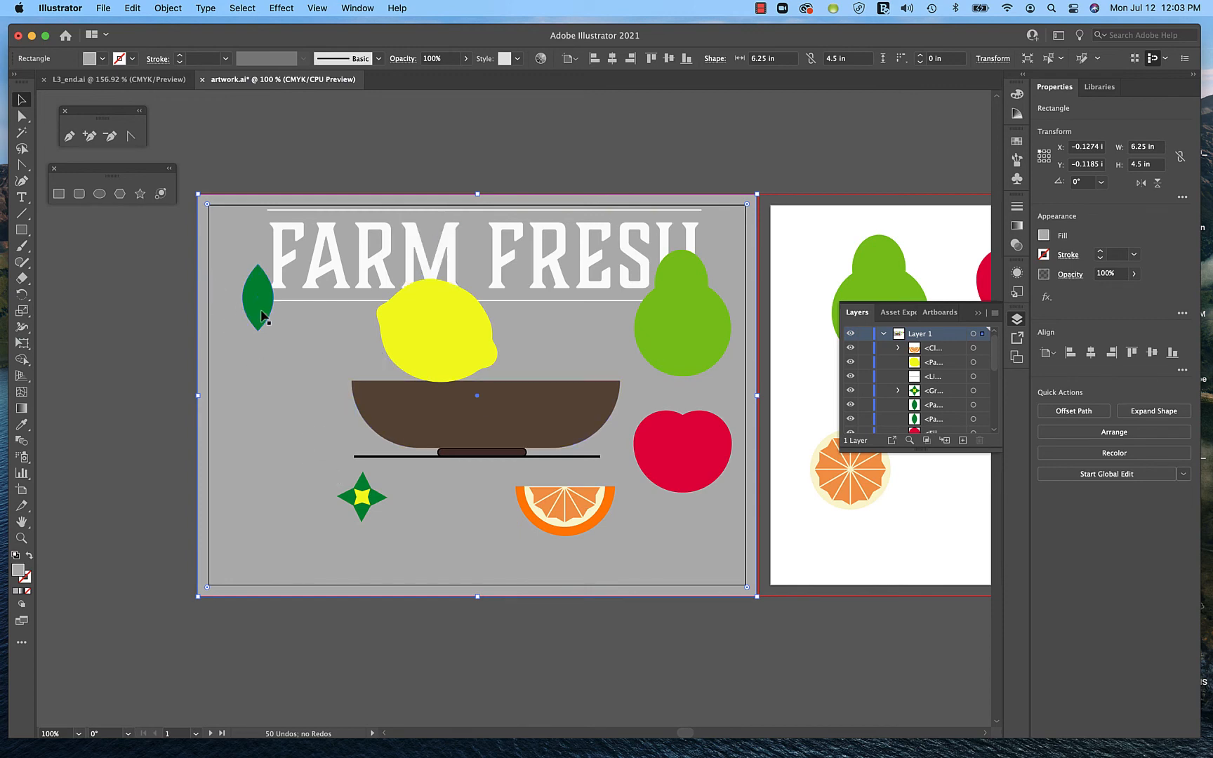
Clear the space around the bowl by moving the leaf, star and orange slice to the artboard's left side, apple and pear down, lemon up.
{"action": "left_click_drag", "start_coordinate": [249, 327], "coordinate": [225, 365]}
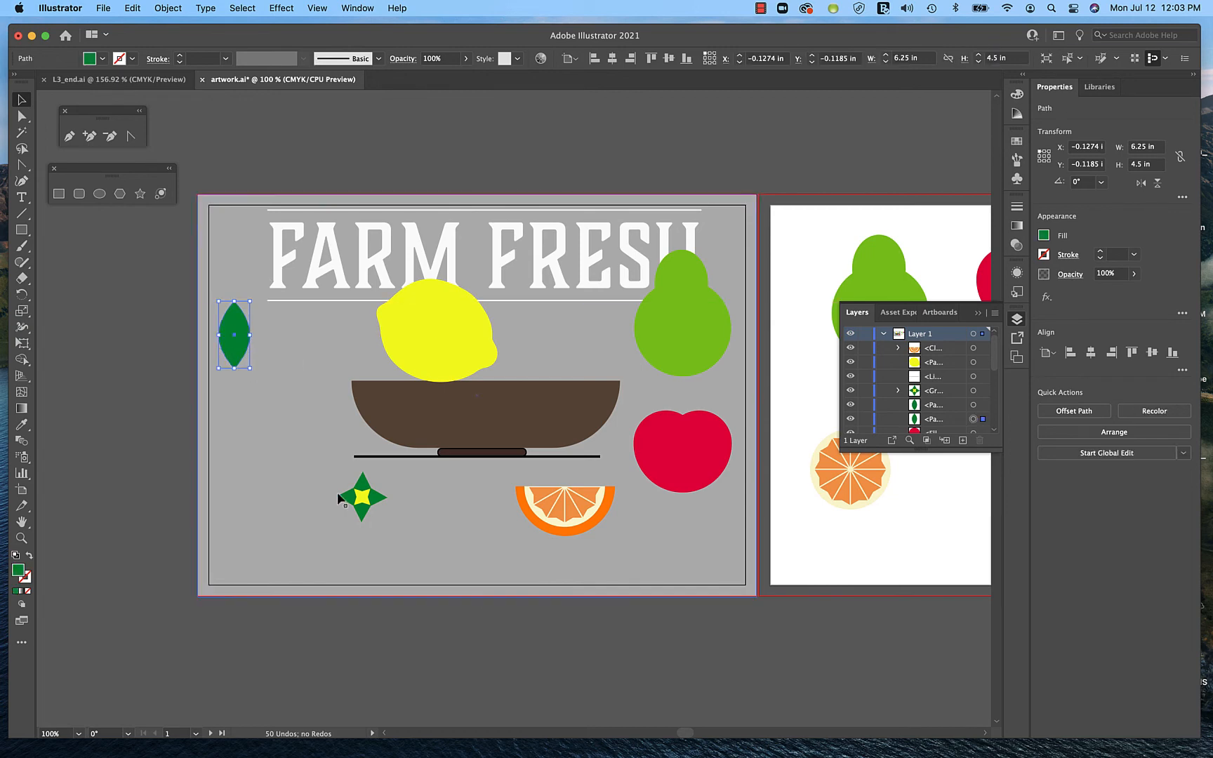
{"action": "left_click_drag", "start_coordinate": [373, 501], "coordinate": [245, 412]}
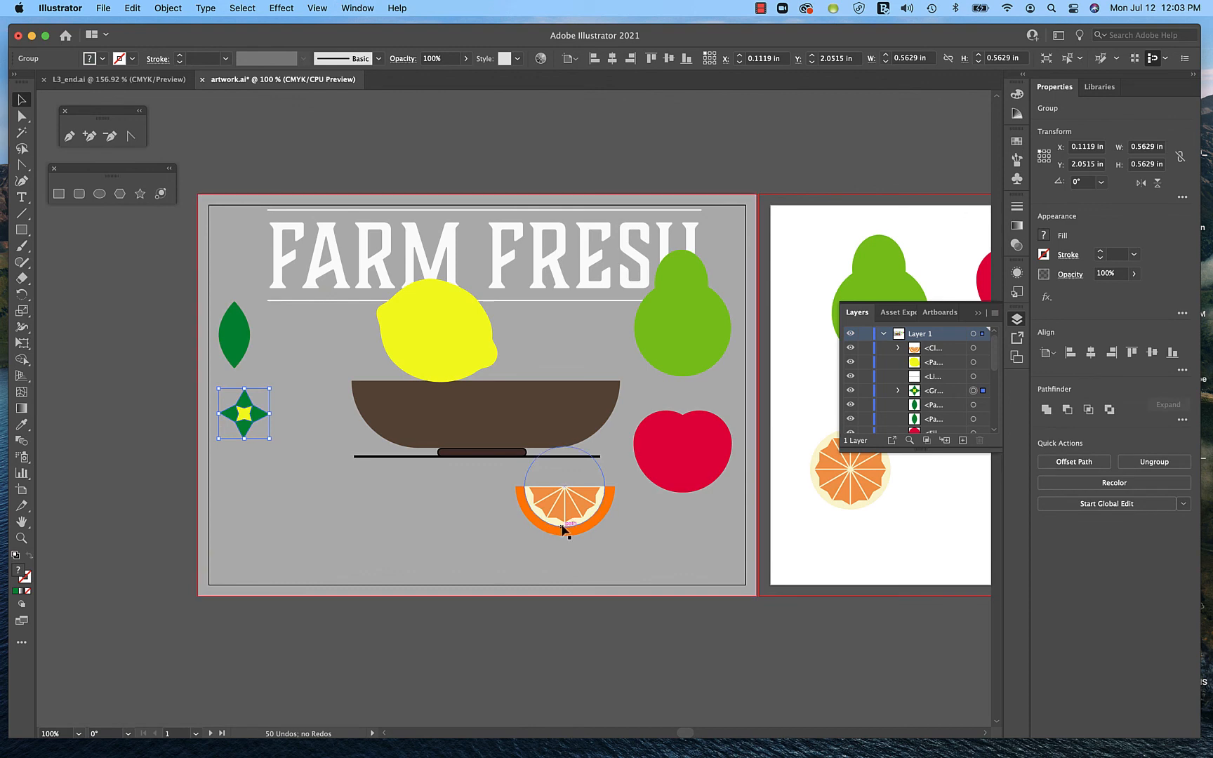
{"action": "left_click_drag", "start_coordinate": [561, 524], "coordinate": [257, 487]}
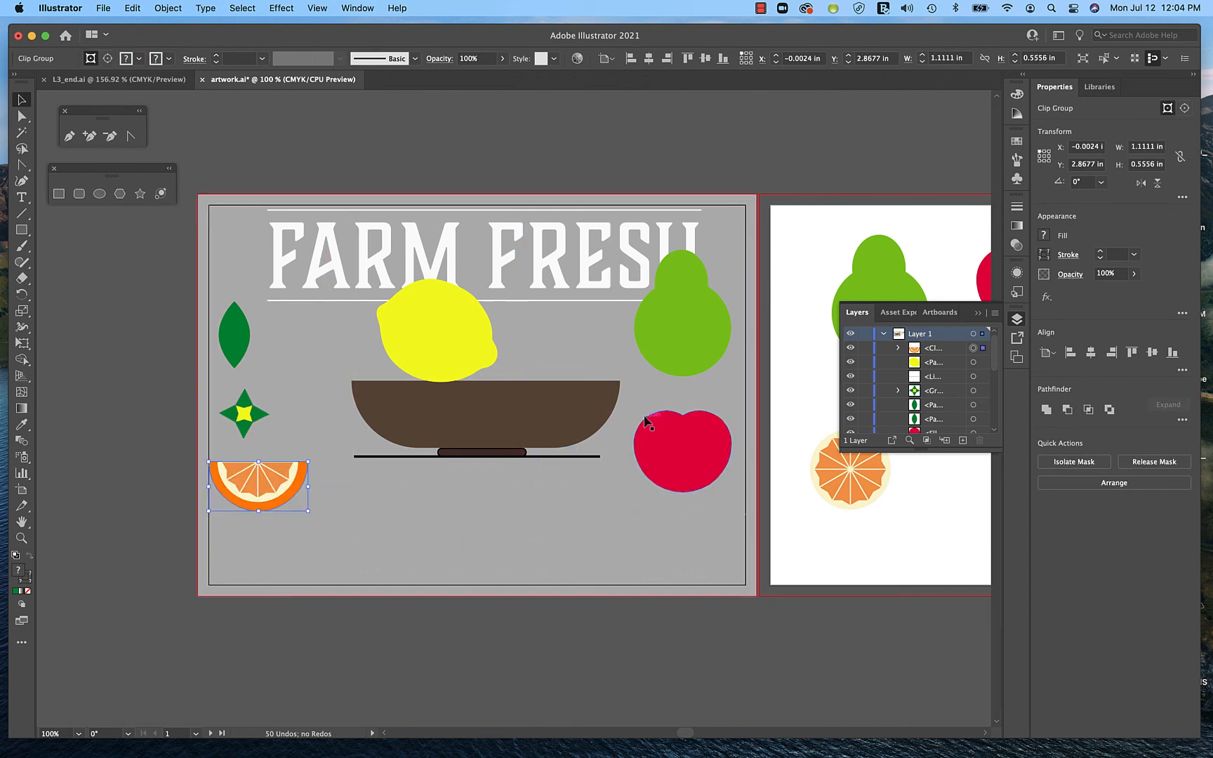
{"action": "left_click_drag", "start_coordinate": [687, 464], "coordinate": [689, 537]}
{"action": "left_click_drag", "start_coordinate": [682, 324], "coordinate": [690, 405]}
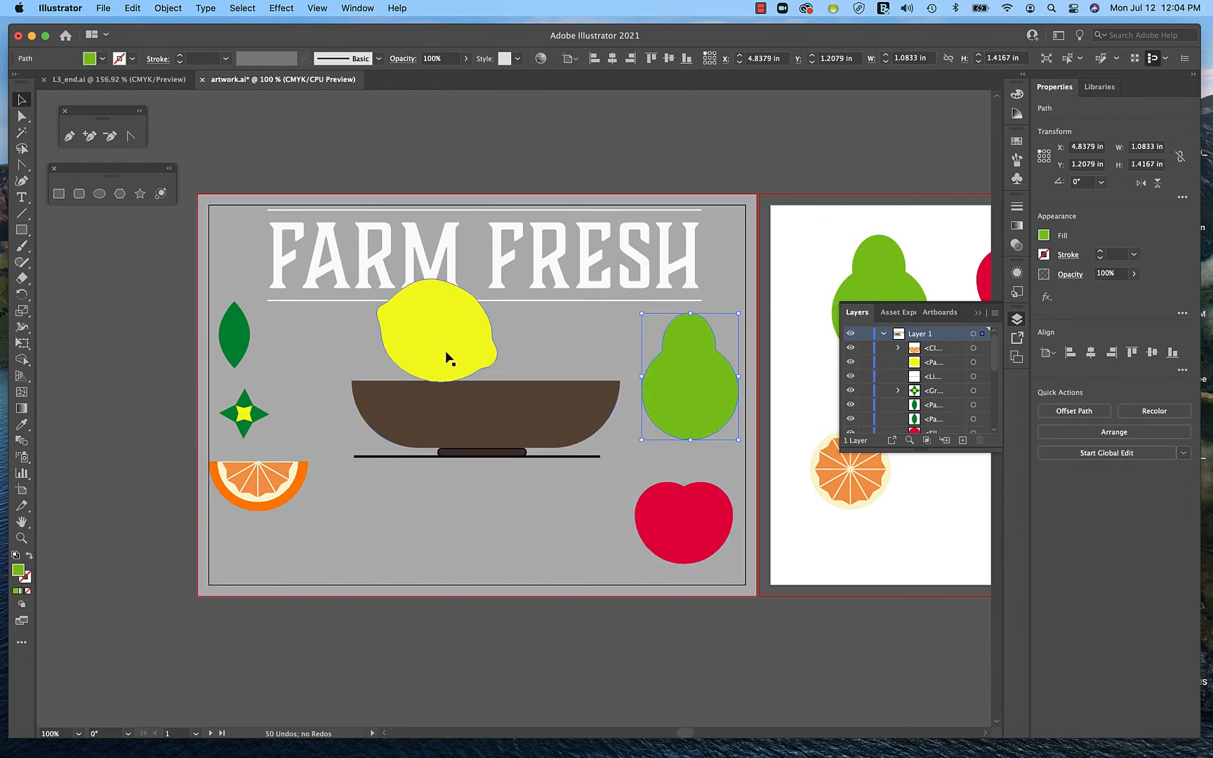
{"action": "left_click_drag", "start_coordinate": [449, 332], "coordinate": [449, 308]}
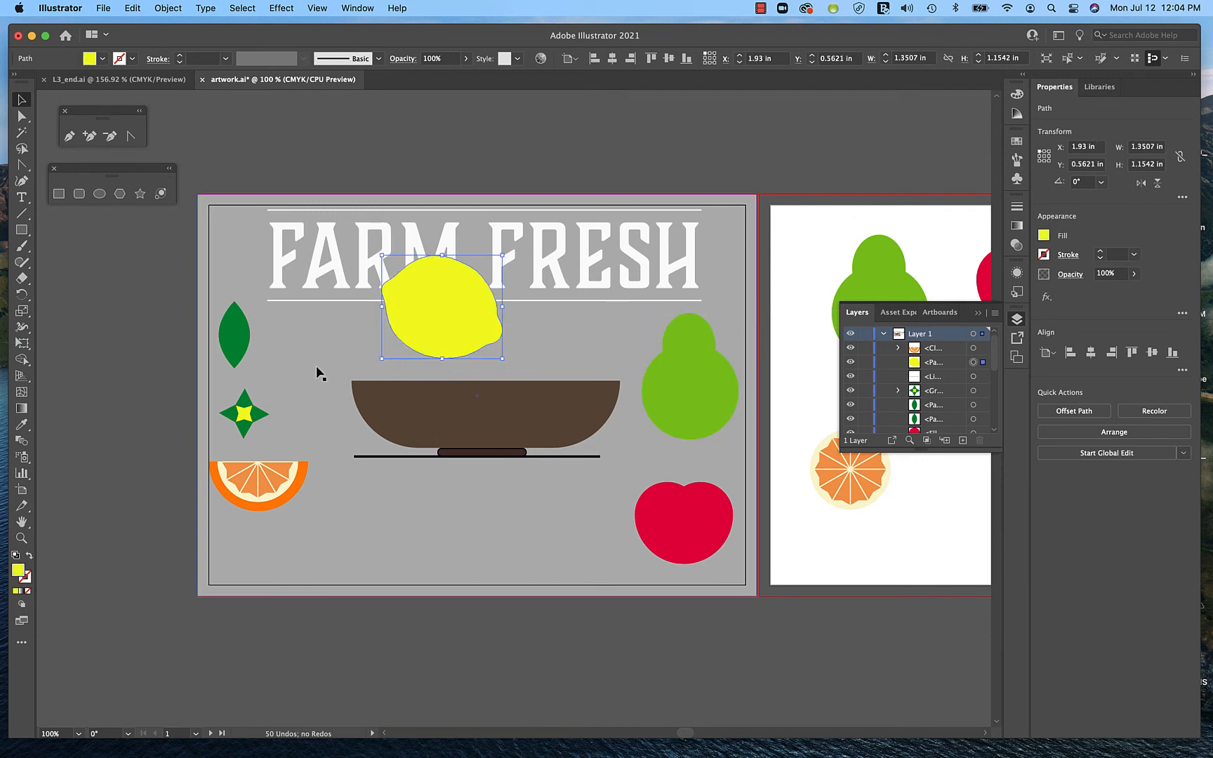
Undo the accidental selection or shift of the gray background rectangle and lock it in the layer stack.
{"action": "left_click_drag", "start_coordinate": [345, 371], "coordinate": [574, 470]}
{"action": "key", "text": "super+z"}
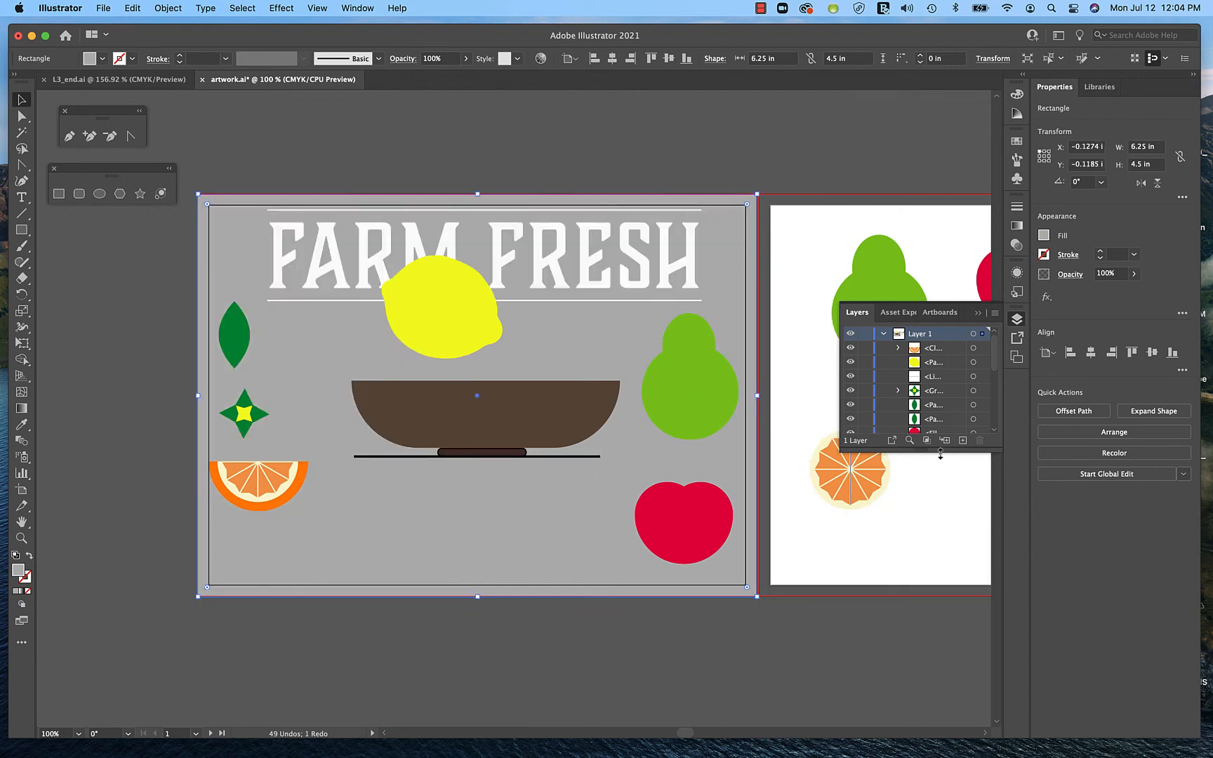
{"action": "left_click_drag", "start_coordinate": [939, 451], "coordinate": [941, 675]}
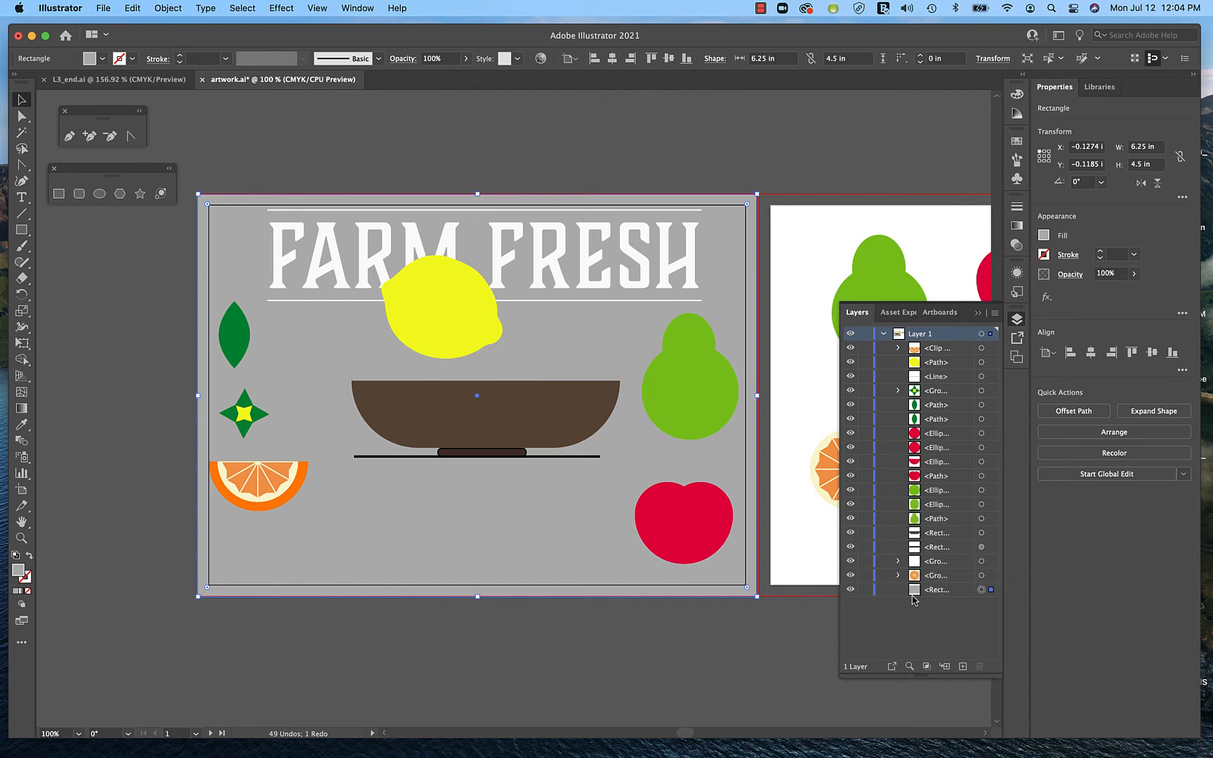
{"action": "left_click", "coordinate": [863, 591]}
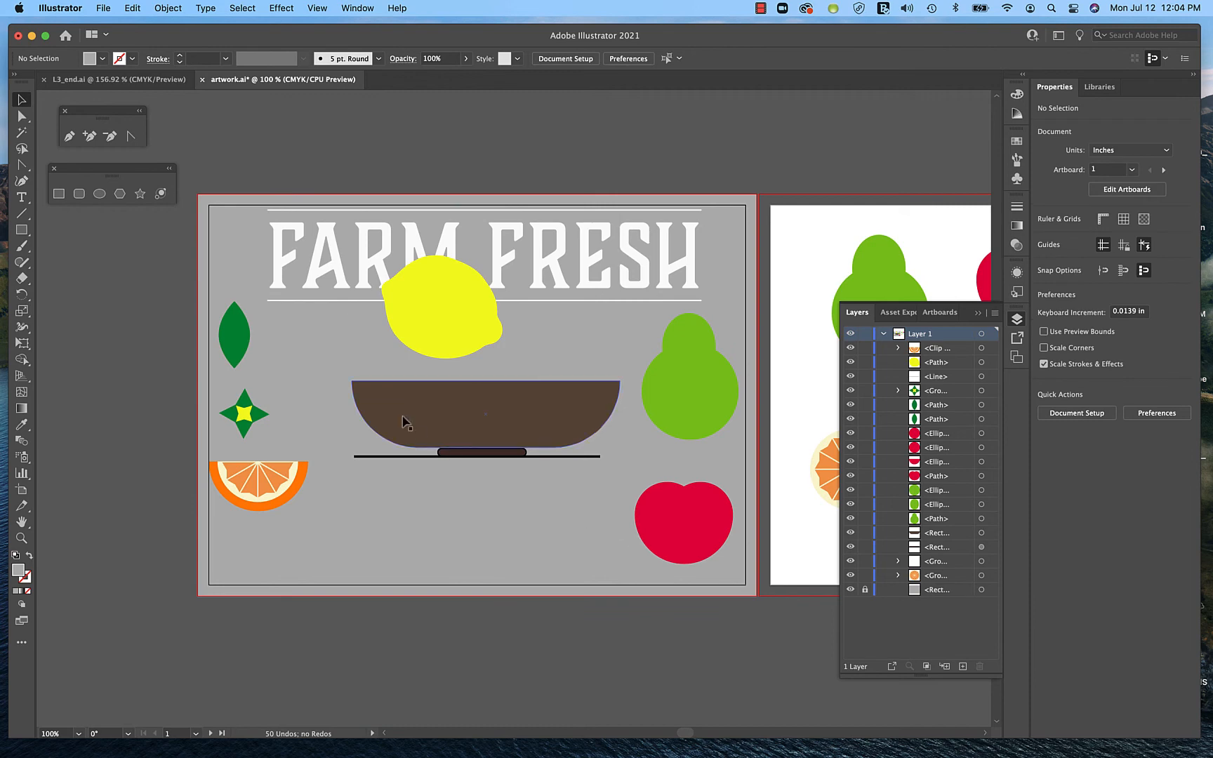
Move the bowl, its base and the table line down together to about Y 2.87 in.
{"action": "left_click_drag", "start_coordinate": [335, 365], "coordinate": [553, 470]}
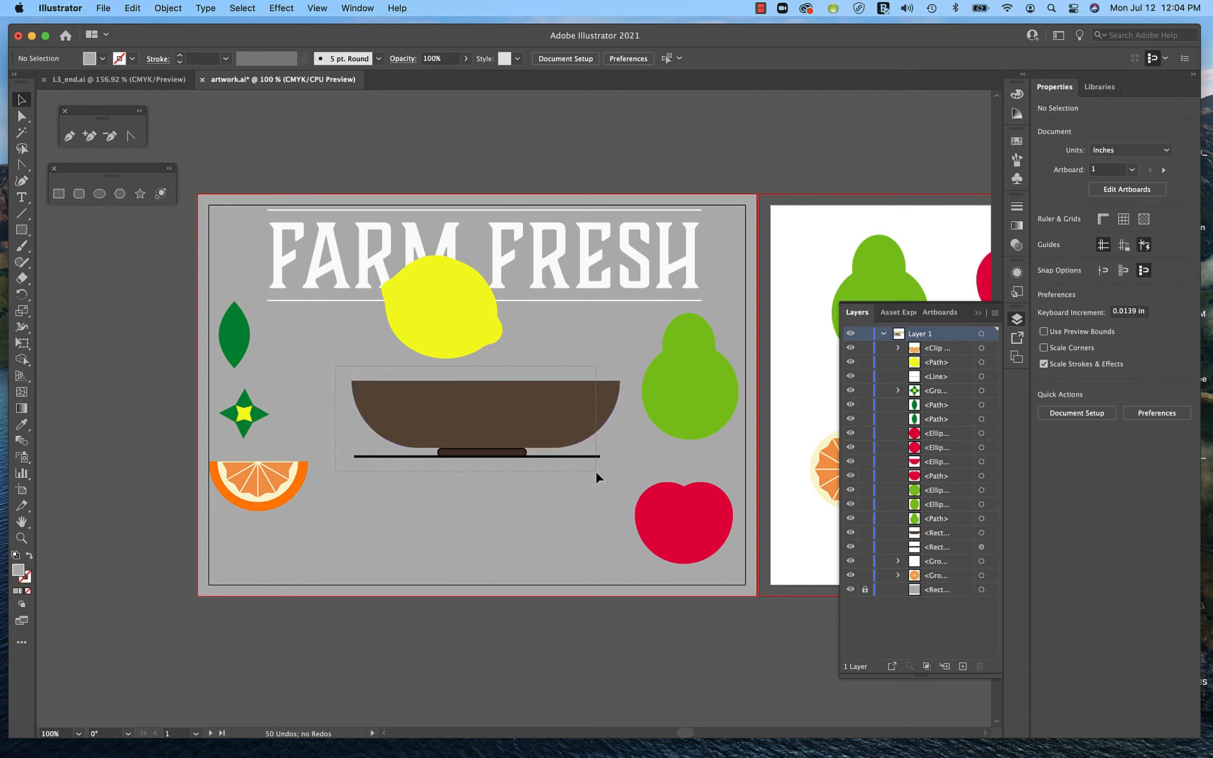
{"action": "left_click_drag", "start_coordinate": [631, 465], "coordinate": [632, 465]}
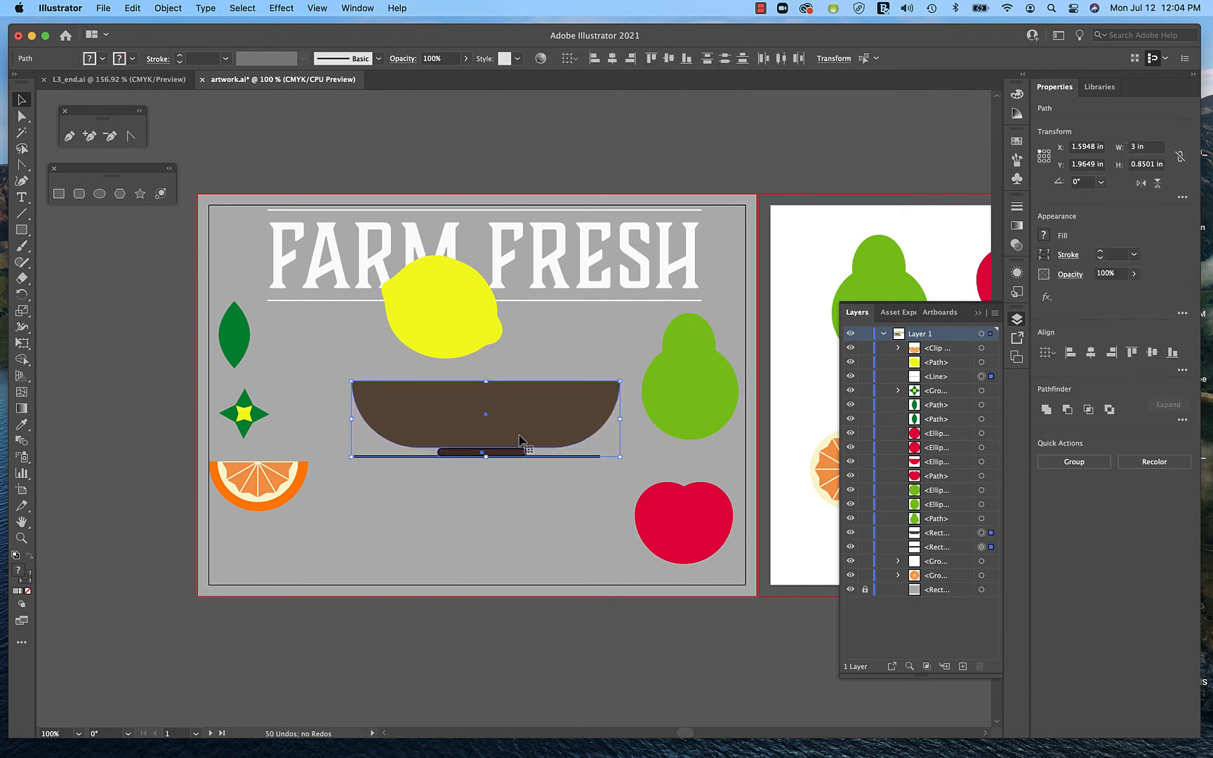
{"action": "left_click_drag", "start_coordinate": [526, 452], "coordinate": [528, 512]}
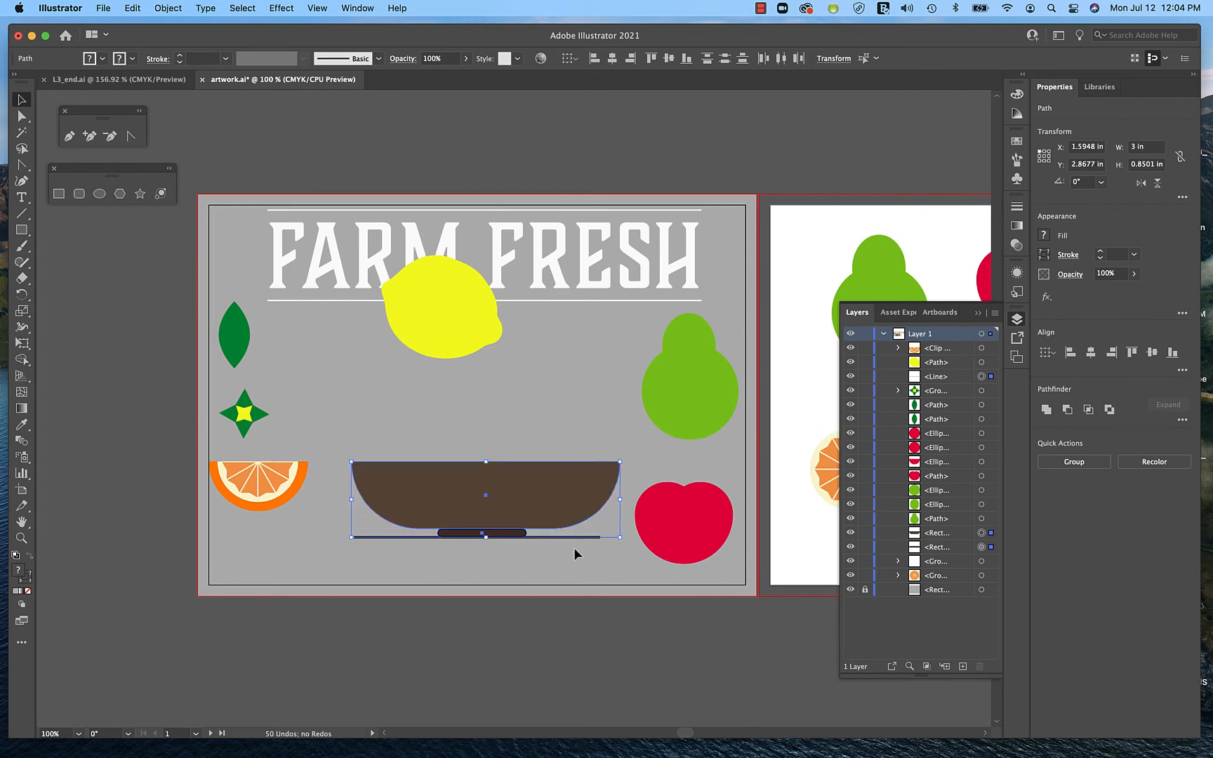
{"action": "left_click", "coordinate": [610, 574]}
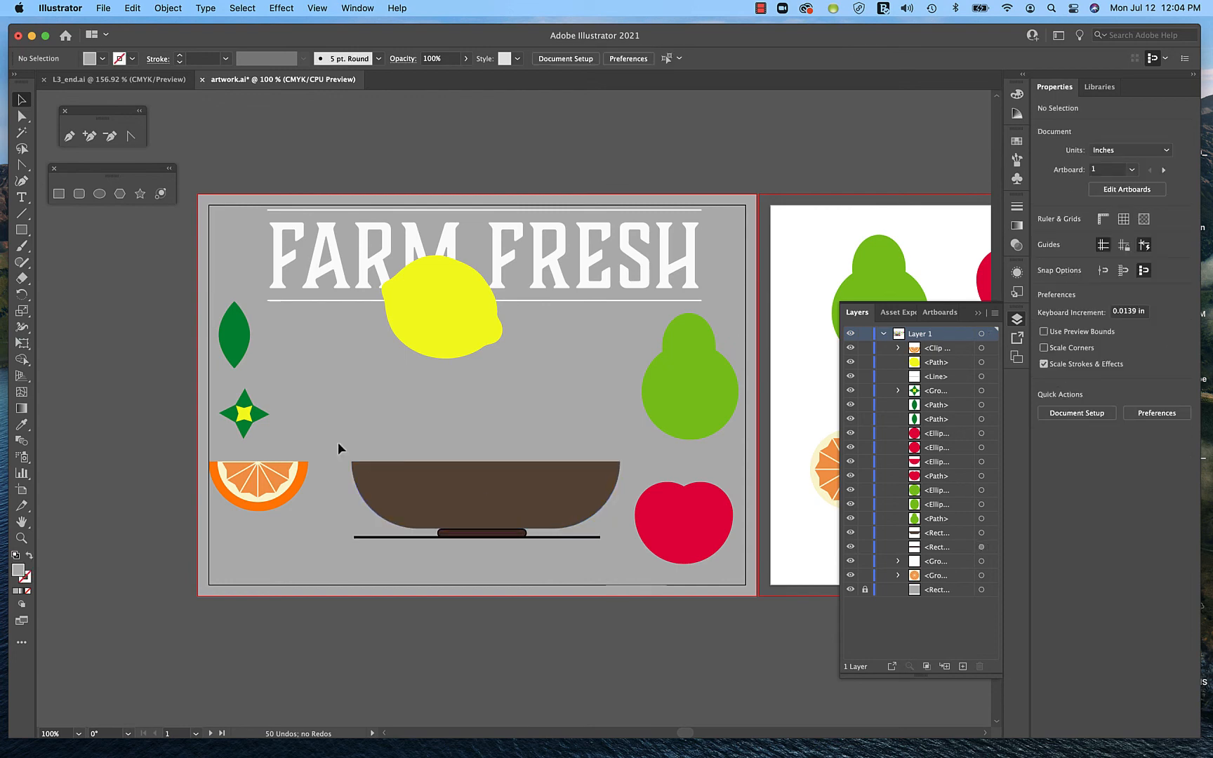
Group the bowl with its base and the table line.
{"action": "left_click_drag", "start_coordinate": [338, 442], "coordinate": [626, 546]}
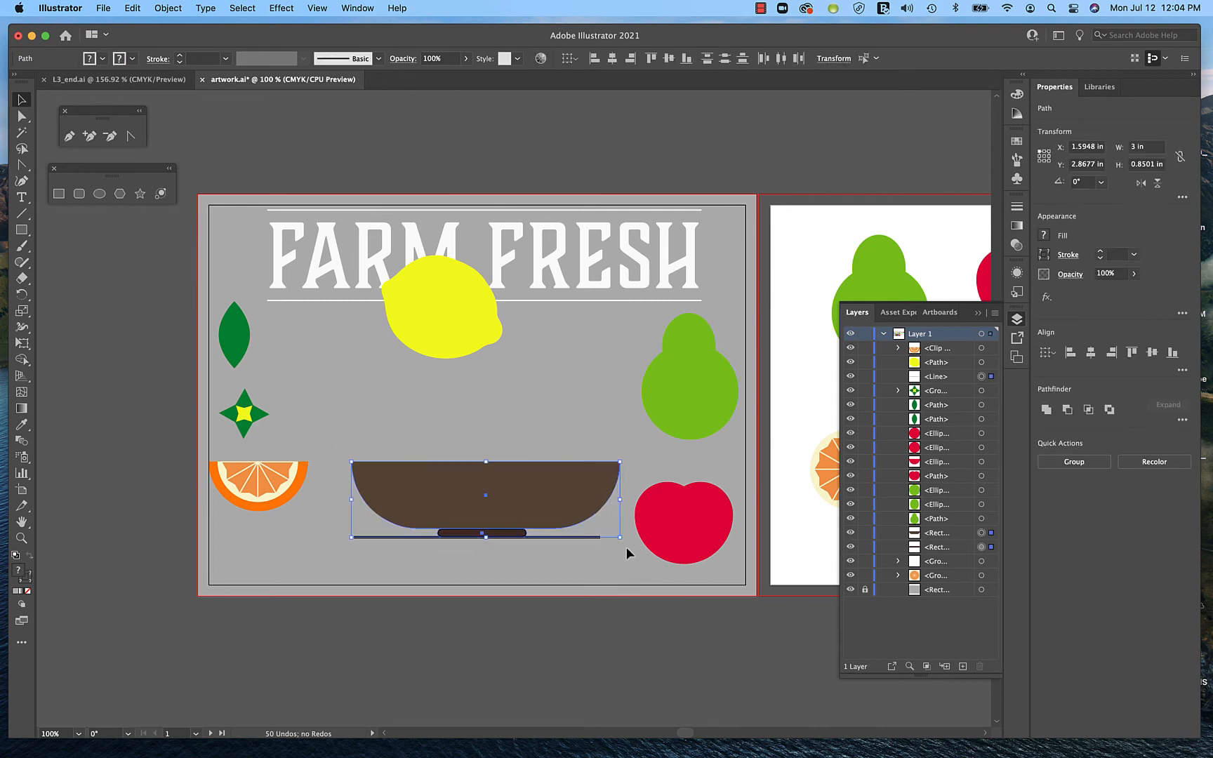
{"action": "key", "text": "super+g"}
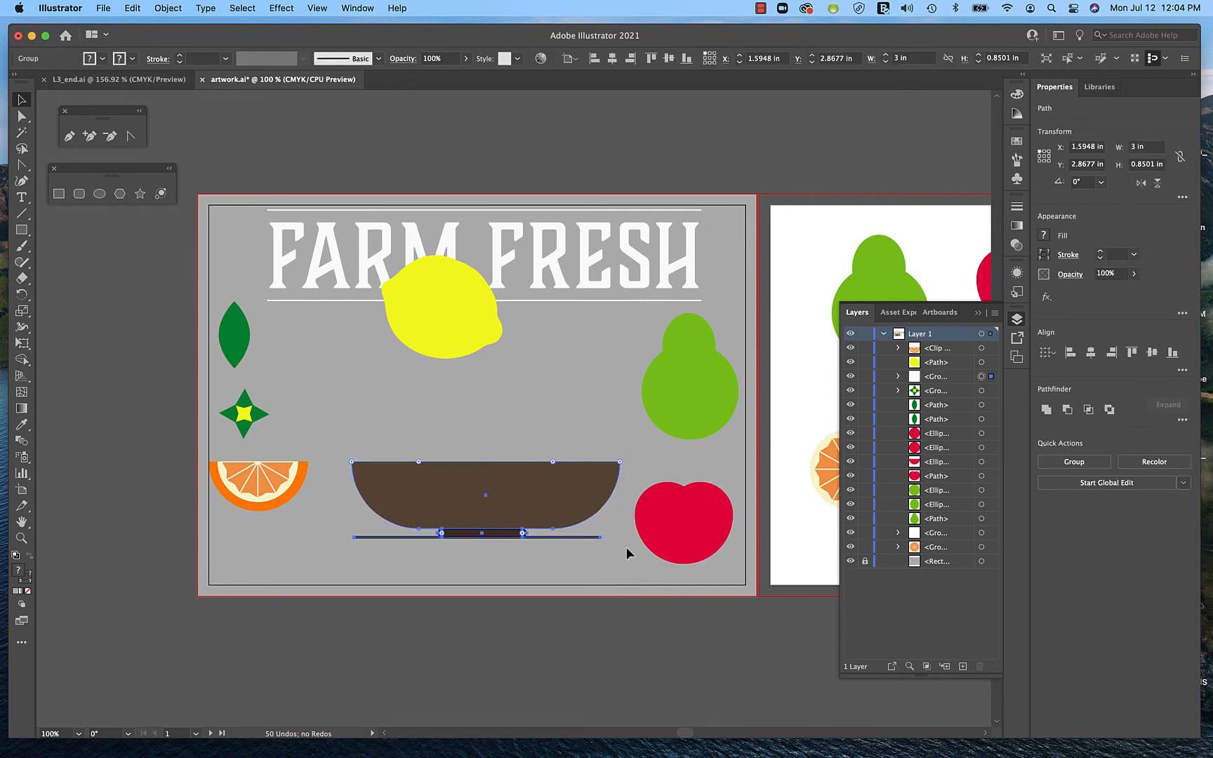
{"action": "left_click", "coordinate": [610, 584]}
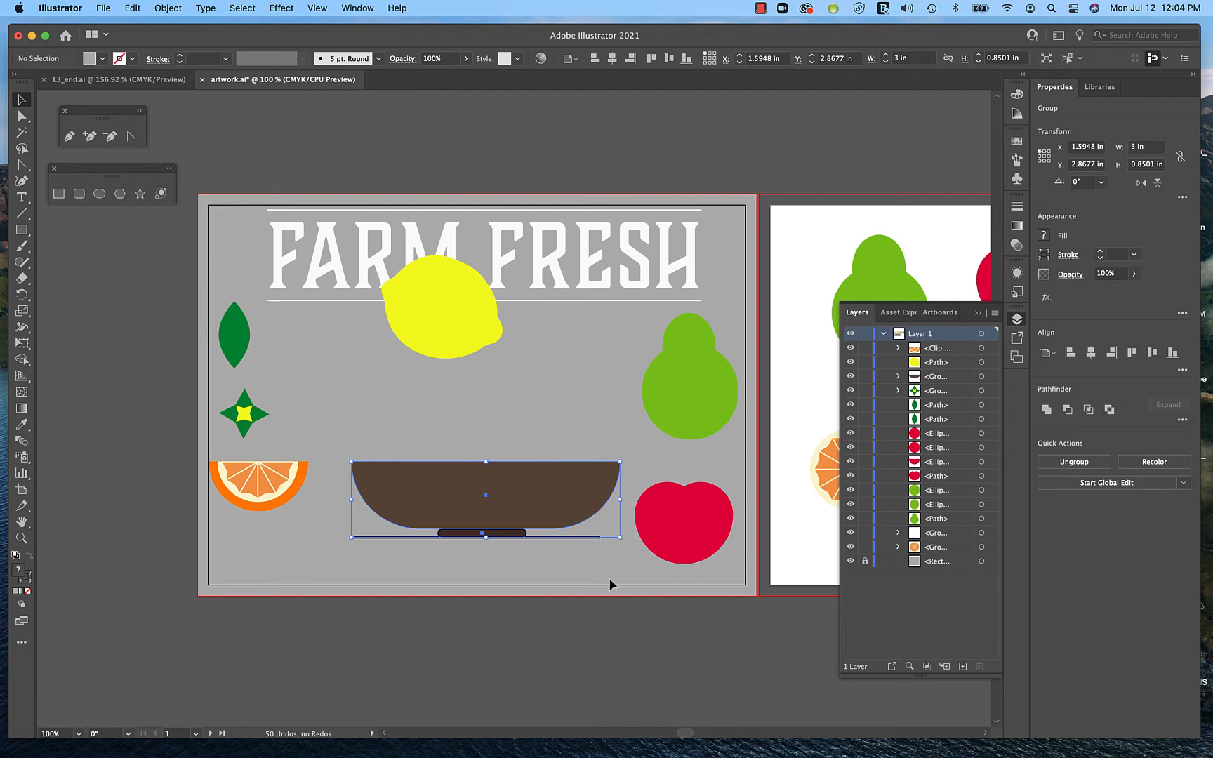
Move the green pear and the lemon to the bowl's rim so they overlap side by side.
{"action": "left_click", "coordinate": [707, 391]}
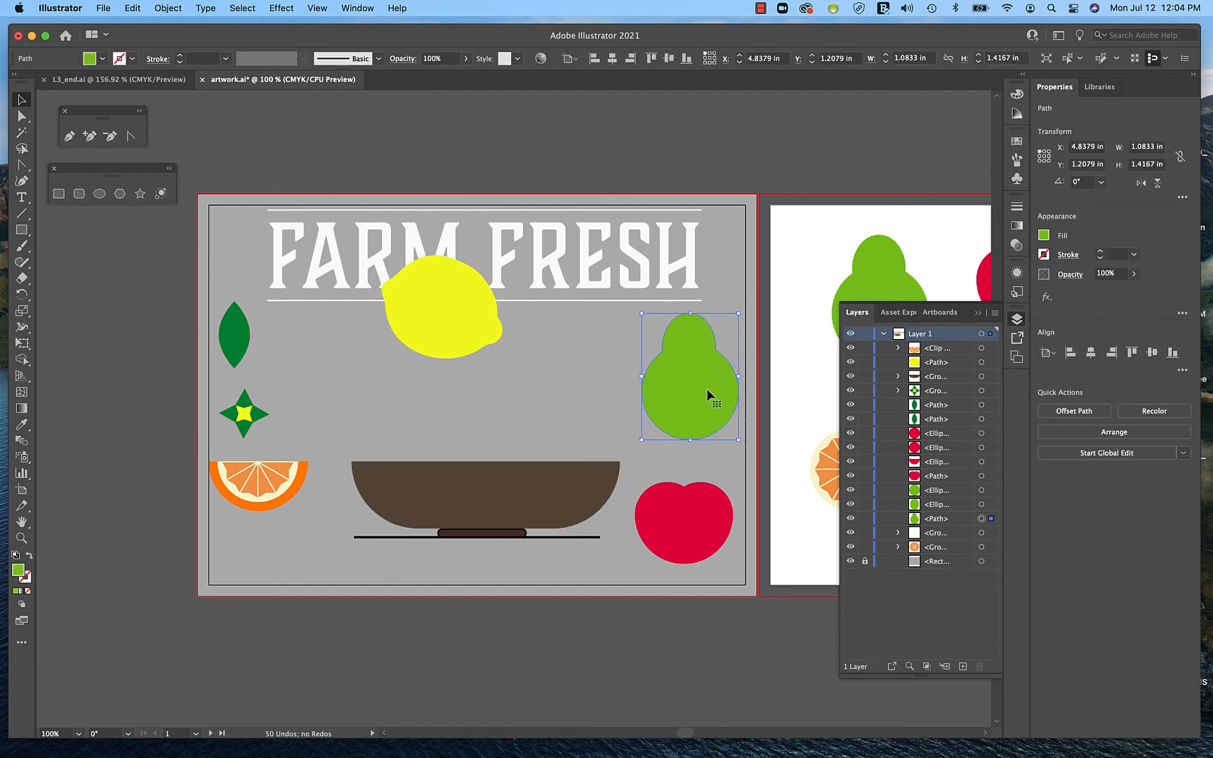
{"action": "left_click_drag", "start_coordinate": [706, 389], "coordinate": [542, 435]}
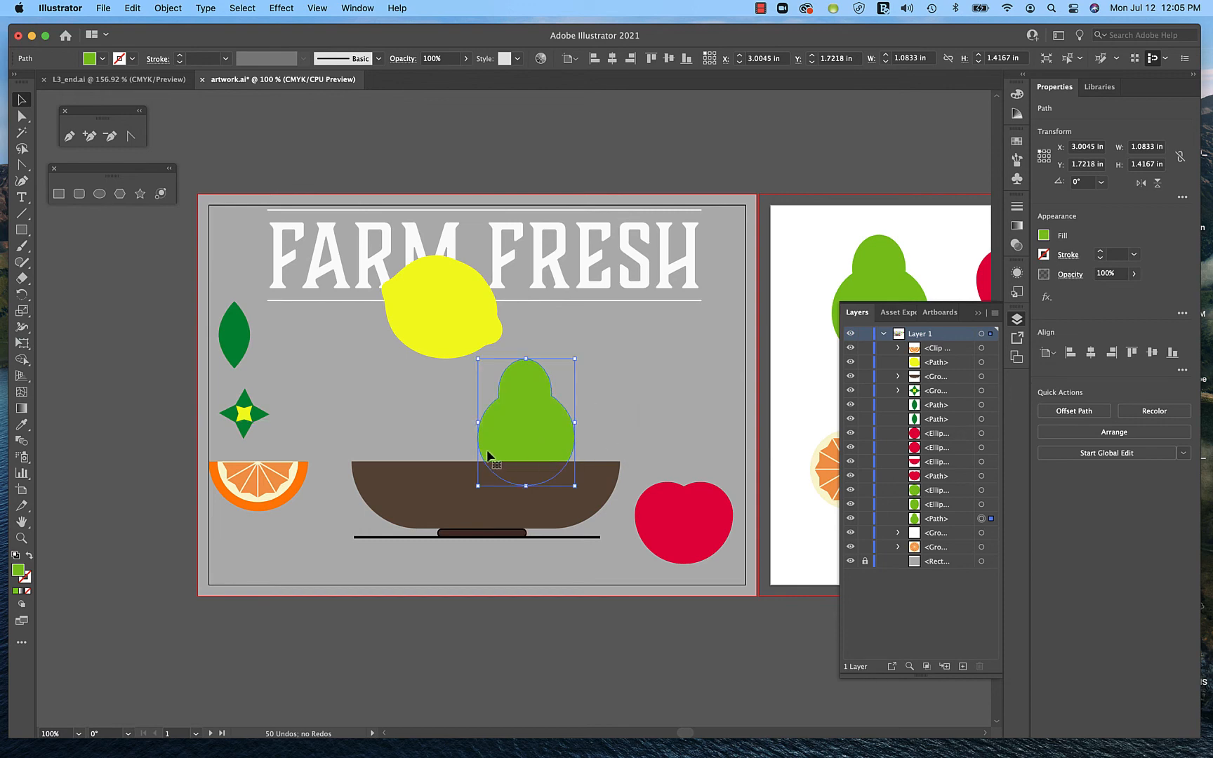
{"action": "left_click", "coordinate": [395, 410]}
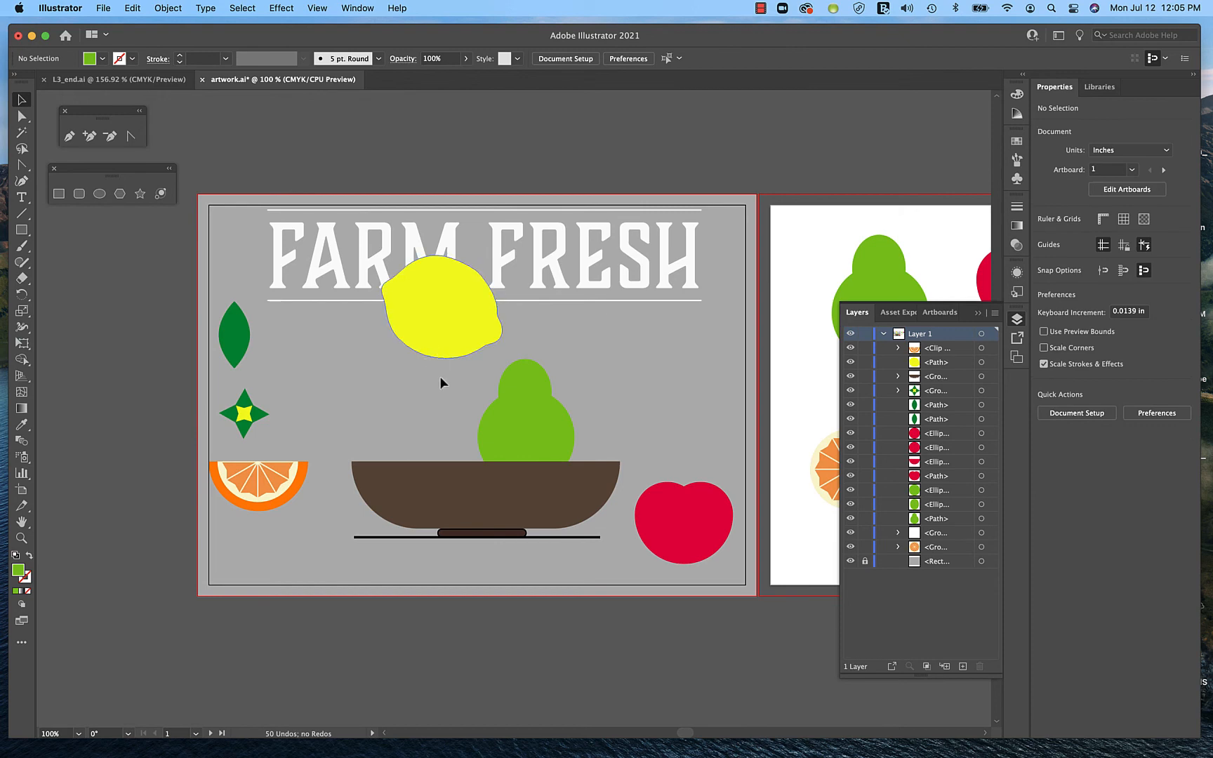
{"action": "left_click_drag", "start_coordinate": [440, 381], "coordinate": [447, 477]}
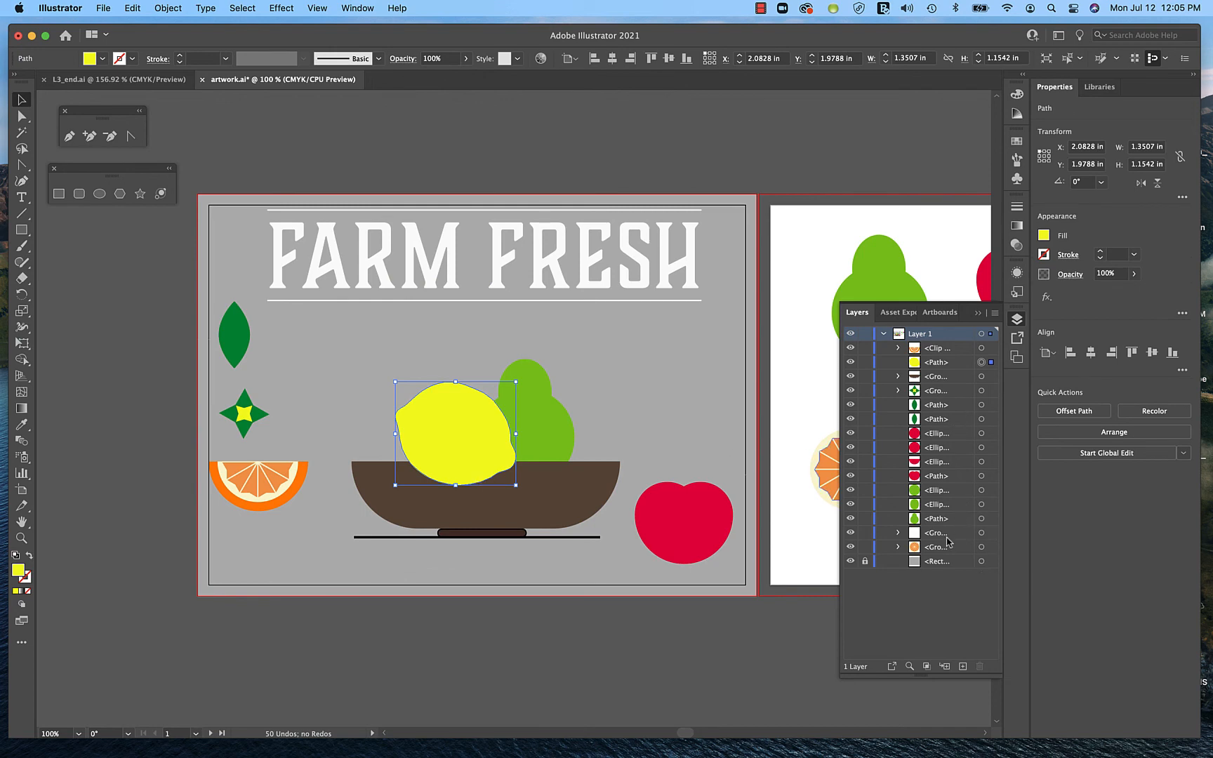
Try moving the bowl group down the stacking order to just above the gray background, and undo it.
{"action": "left_click", "coordinate": [958, 366]}
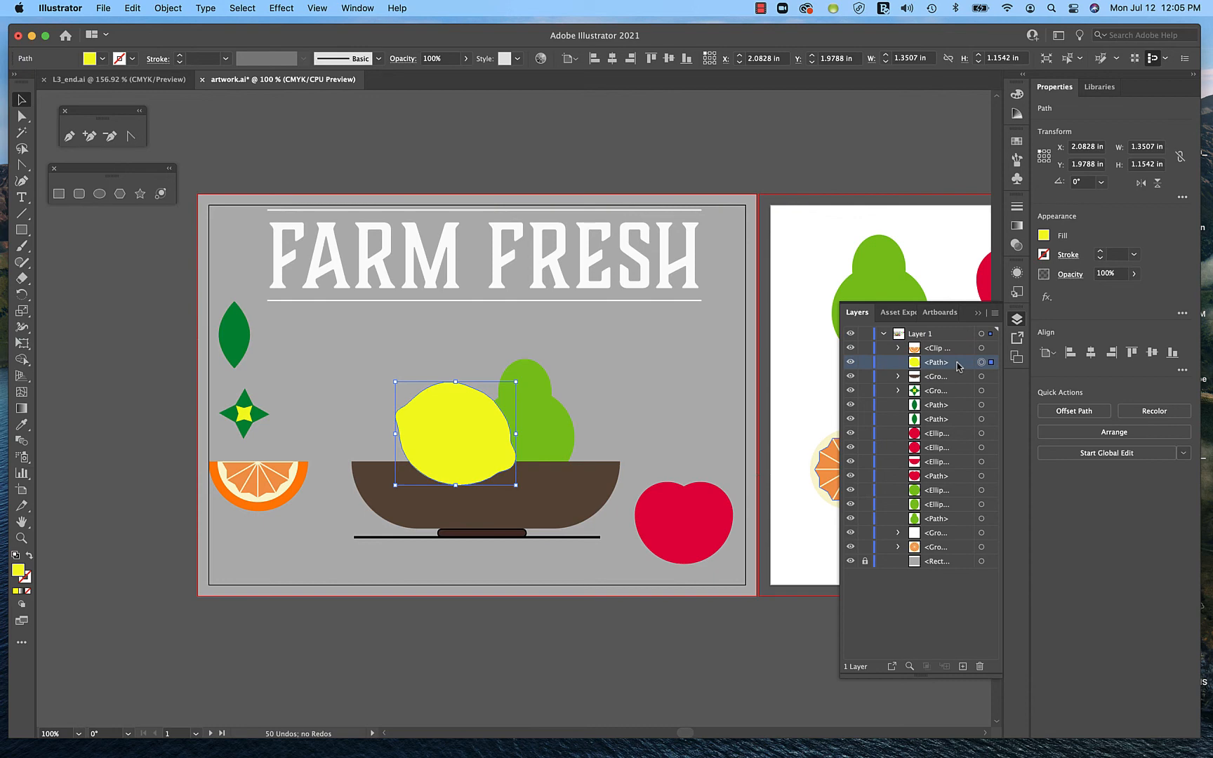
{"action": "left_click", "coordinate": [959, 381]}
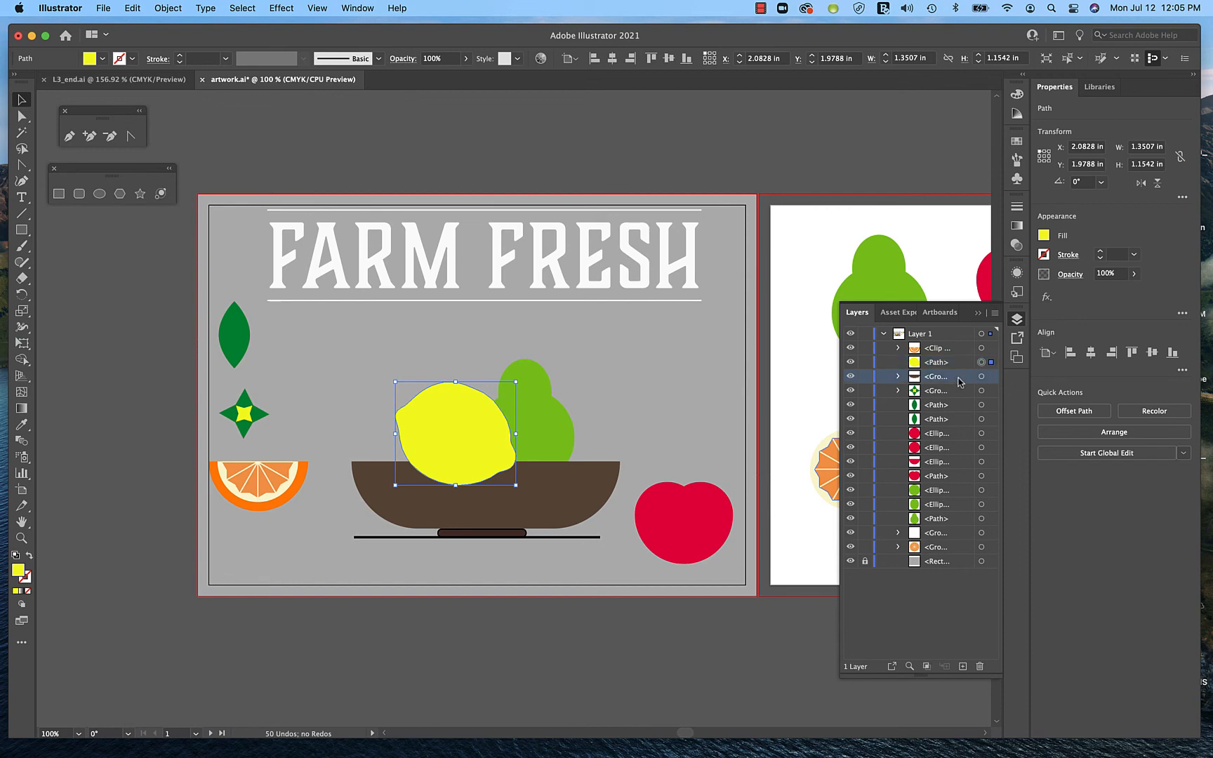
{"action": "left_click_drag", "start_coordinate": [959, 381], "coordinate": [952, 553]}
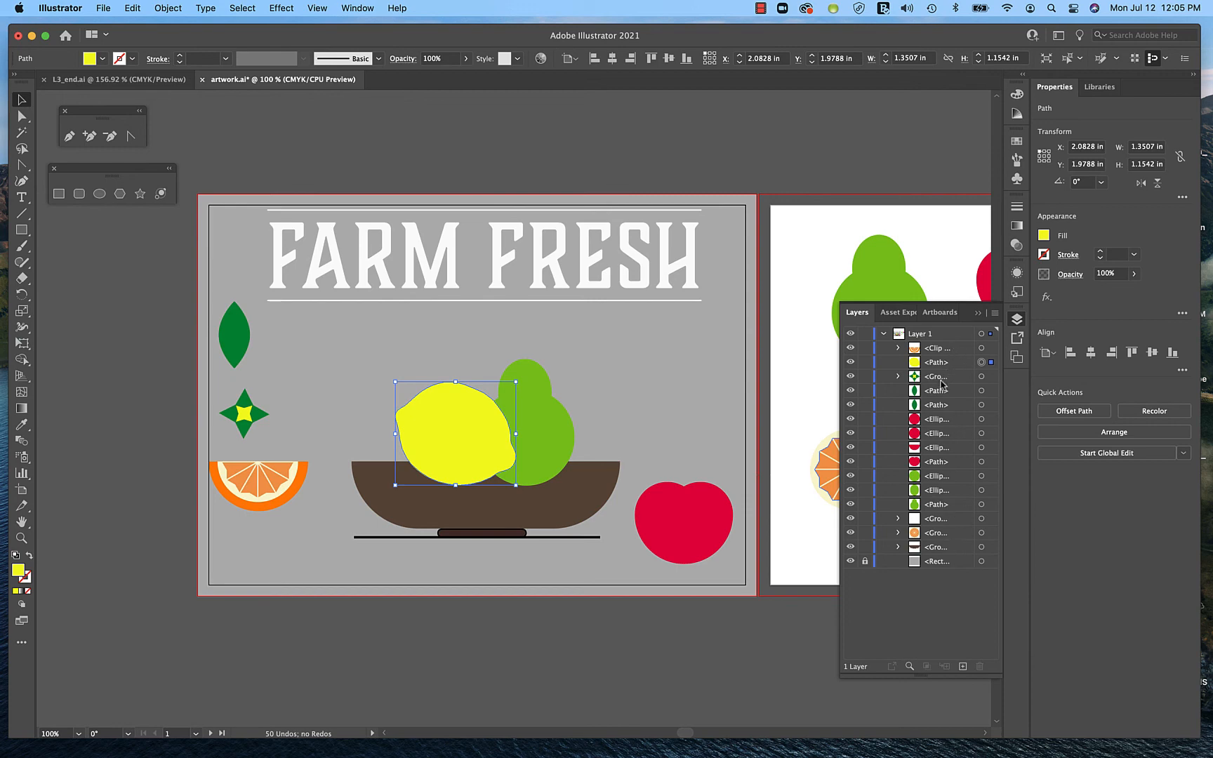
{"action": "key", "text": "super+z"}
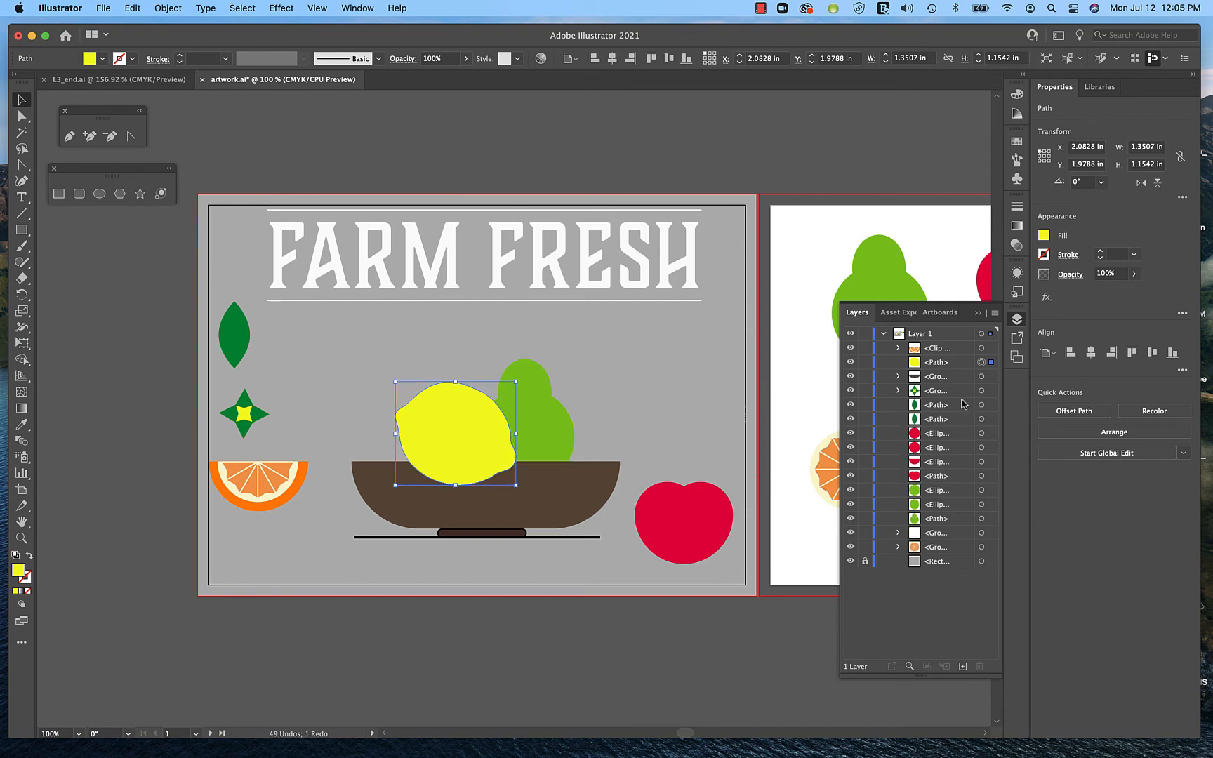
Move the lemon down the stacking order so it sits behind both the bowl and the pear.
{"action": "left_click", "coordinate": [952, 367]}
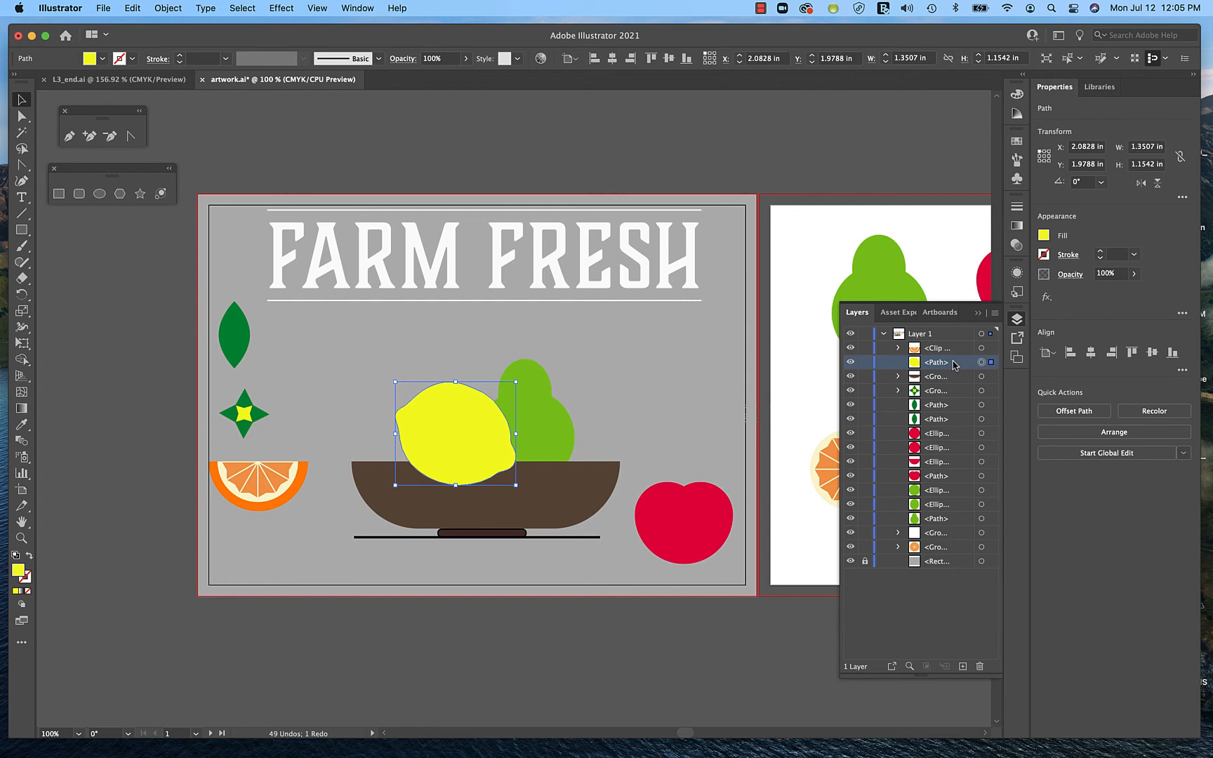
{"action": "left_click_drag", "start_coordinate": [954, 364], "coordinate": [946, 495]}
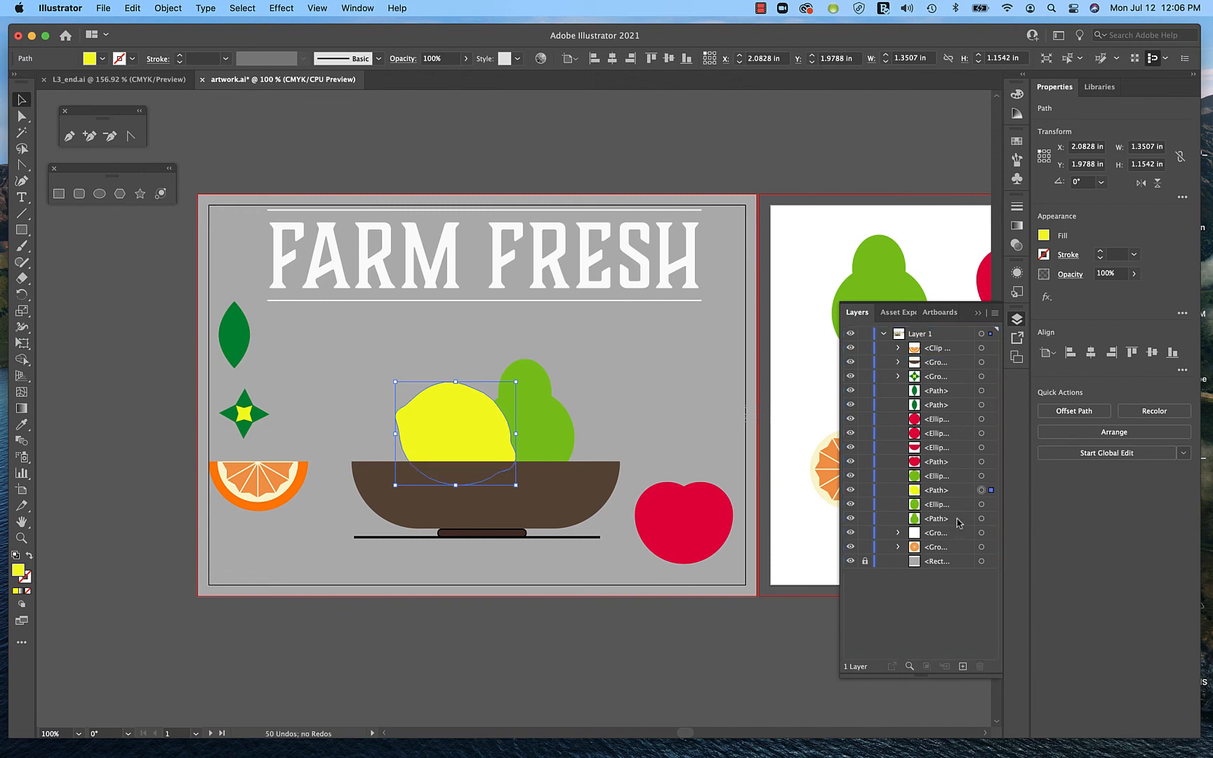
{"action": "left_click_drag", "start_coordinate": [964, 496], "coordinate": [961, 527]}
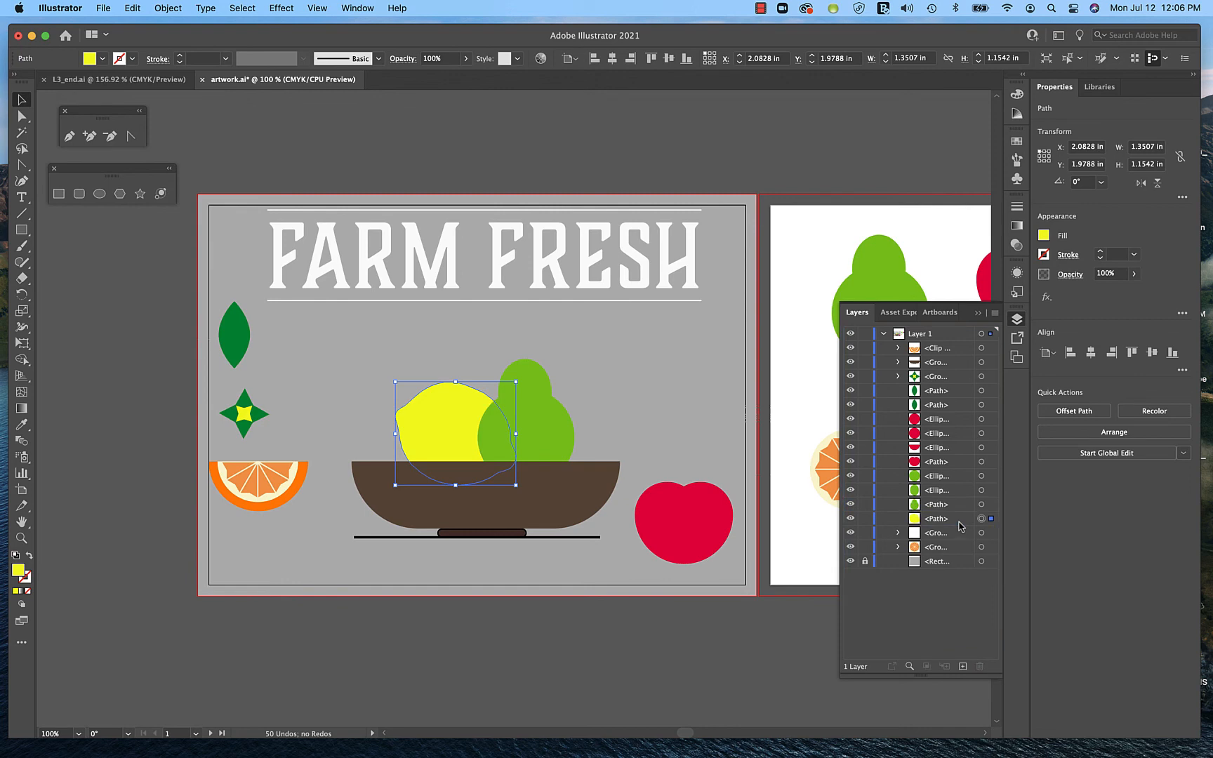
Place the red apple in front of all objects at the bowl's left end, tilted to about 19.5°.
{"action": "left_click", "coordinate": [707, 517]}
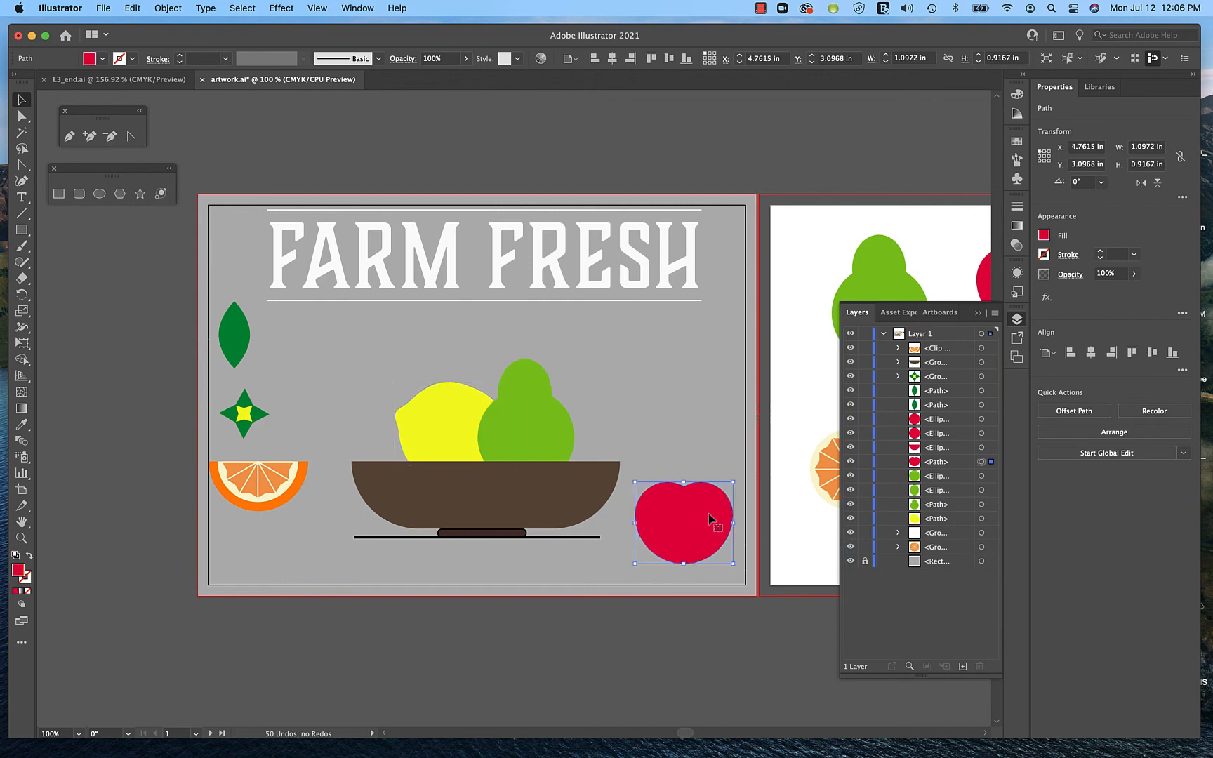
{"action": "left_click_drag", "start_coordinate": [709, 518], "coordinate": [429, 499]}
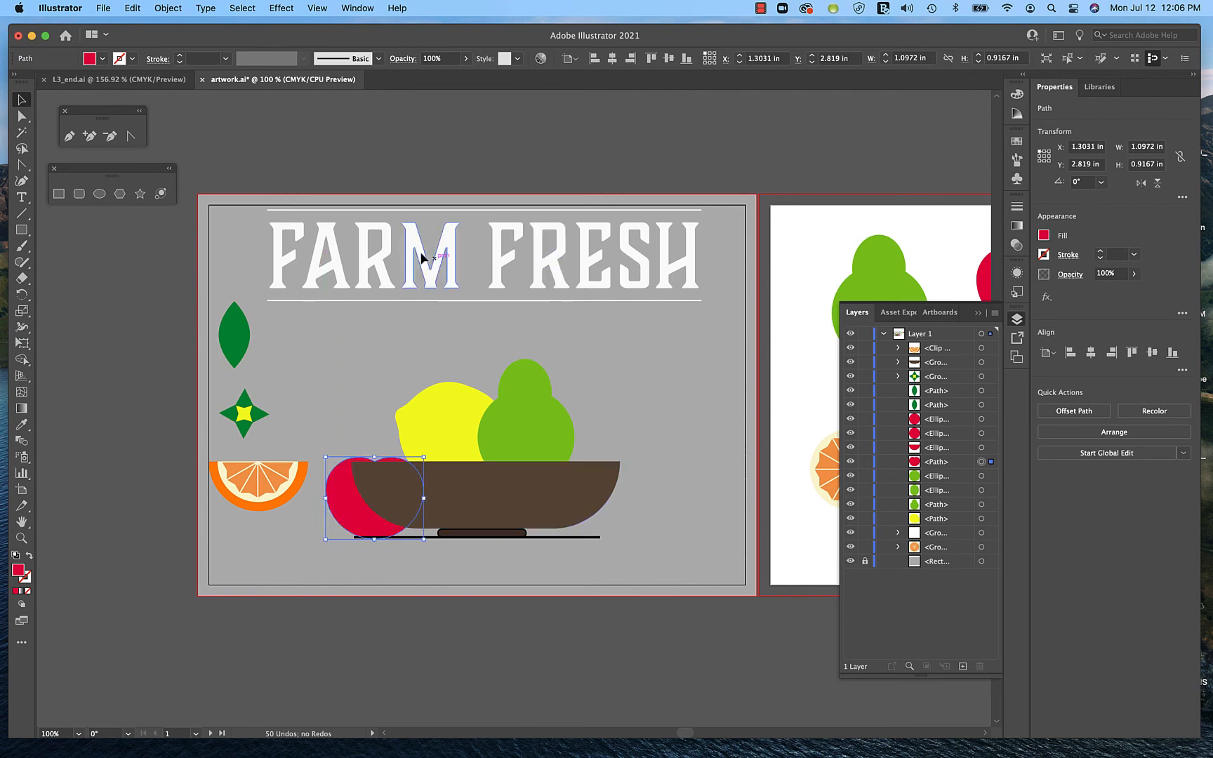
{"action": "left_click", "coordinate": [177, 9]}
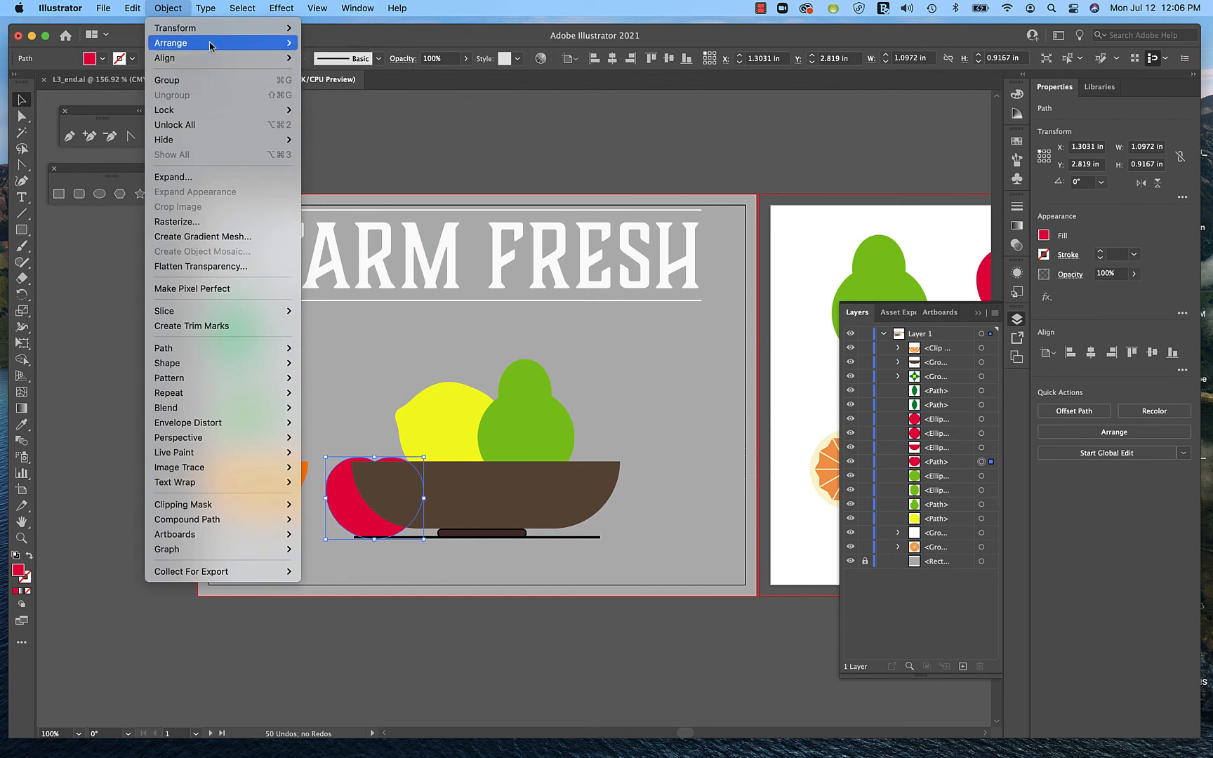
{"action": "mouse_move", "coordinate": [198, 43]}
{"action": "left_click", "coordinate": [336, 43]}
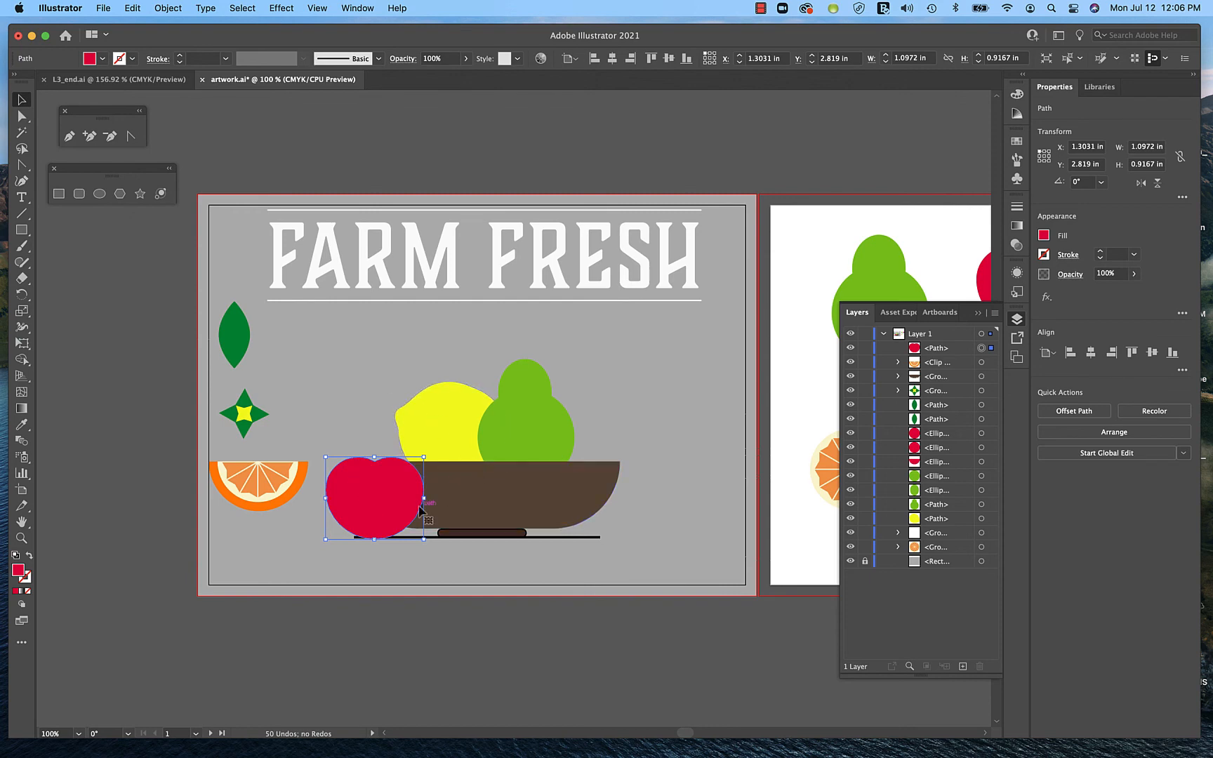
{"action": "left_click_drag", "start_coordinate": [429, 449], "coordinate": [417, 427]}
{"action": "left_click_drag", "start_coordinate": [387, 493], "coordinate": [406, 489]}
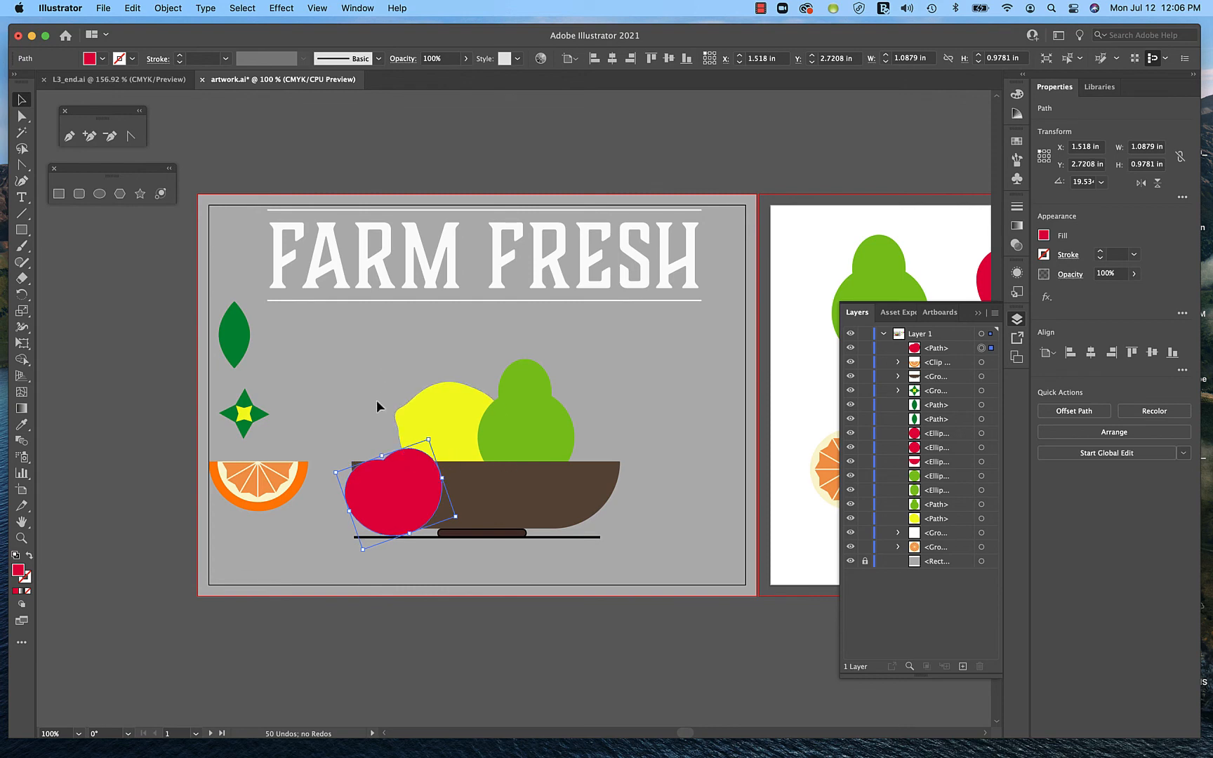
Place a copy of the apple behind the bowl's right end, directly above the background in the stack, tilted to about 5.2°.
{"action": "left_click_drag", "start_coordinate": [407, 486], "coordinate": [621, 484]}
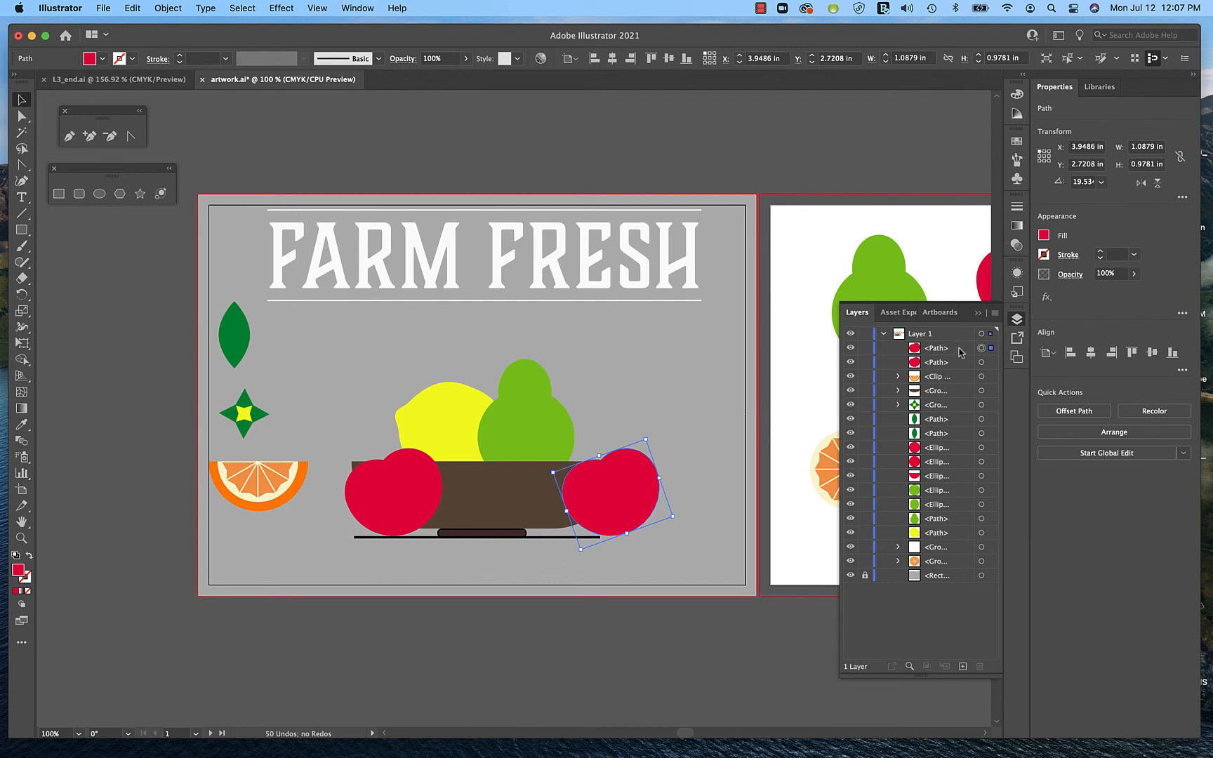
{"action": "left_click_drag", "start_coordinate": [960, 352], "coordinate": [947, 568]}
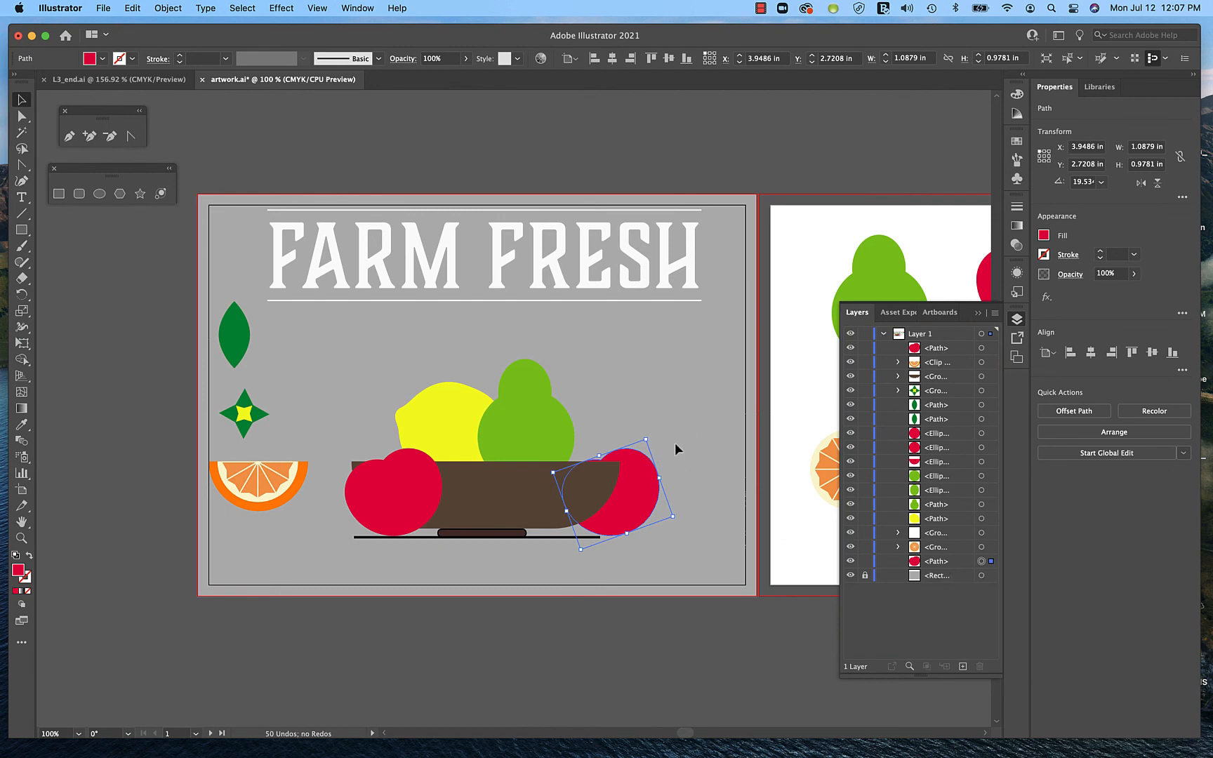
{"action": "mouse_move", "coordinate": [654, 436]}
{"action": "left_mouse_down"}
{"action": "mouse_move", "coordinate": [695, 440]}
{"action": "mouse_move", "coordinate": [665, 442]}
{"action": "left_mouse_up"}
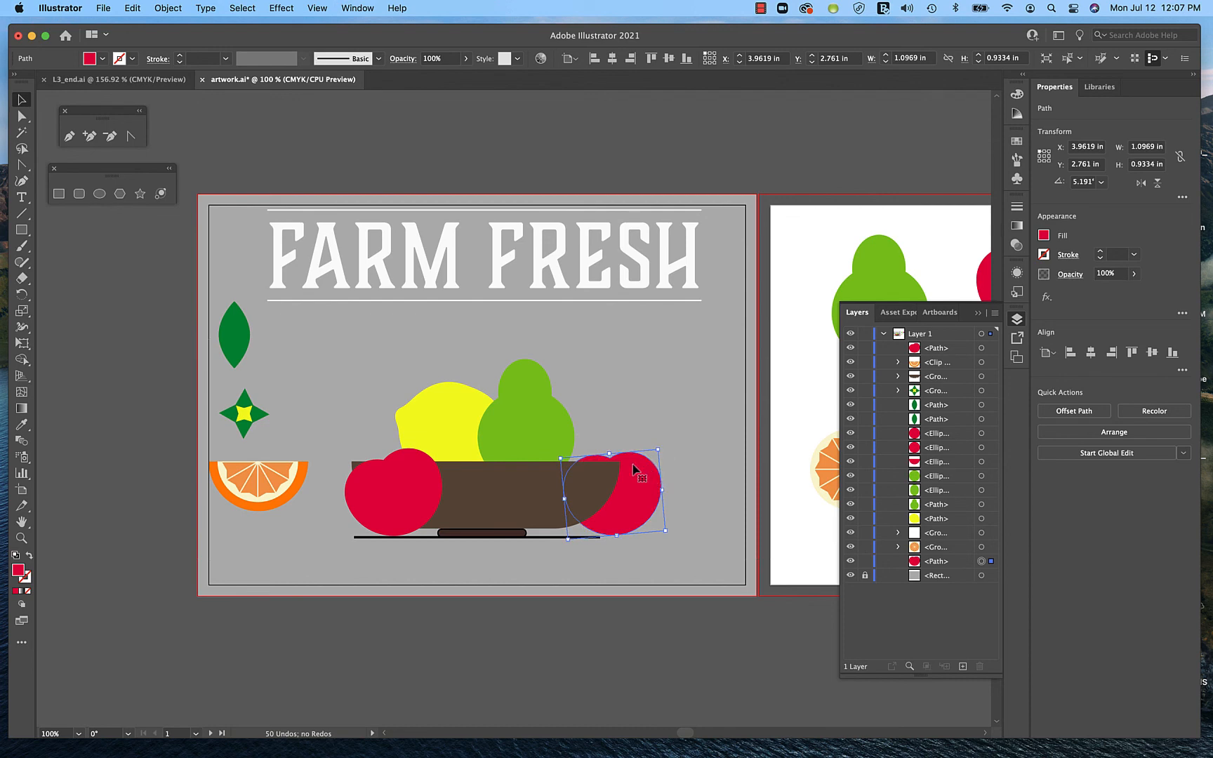
{"action": "key", "text": "Left"}
{"action": "key", "text": "Left"}
{"action": "key", "text": "Left"}
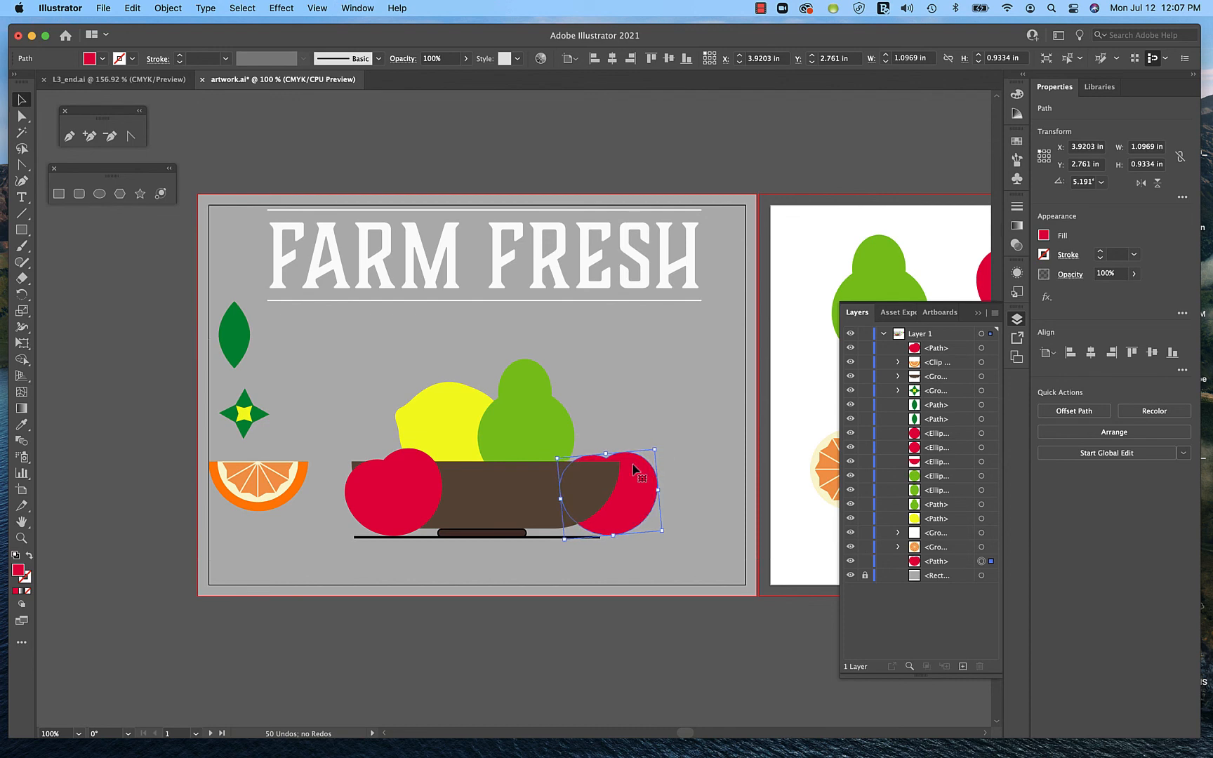
Nudge the apple behind the bowl left to about X 3.81 in, and place the orange half-slice behind the apple at the bowl's left end.
{"action": "key", "text": "Left"}
{"action": "key", "text": "Left"}
{"action": "key", "text": "Left"}
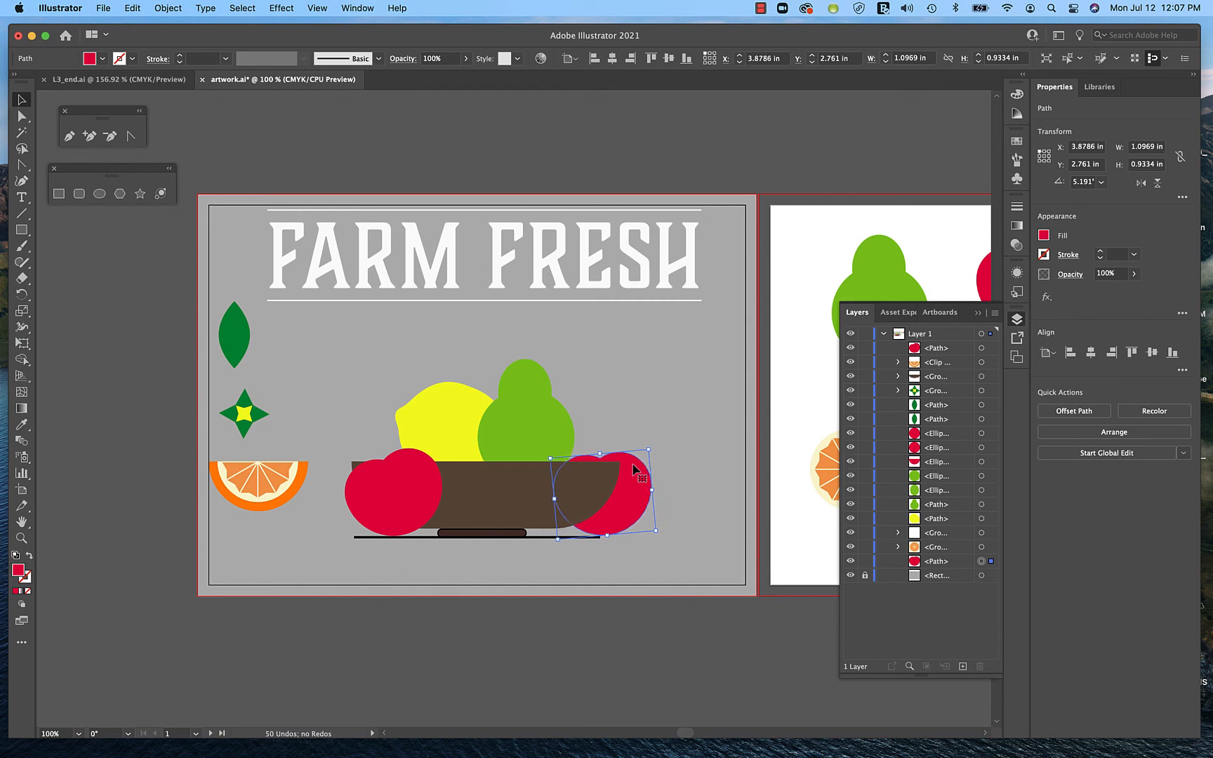
{"action": "key", "text": "Left"}
{"action": "key", "text": "Left"}
{"action": "key", "text": "Left"}
{"action": "key", "text": "Left"}
{"action": "key", "text": "Left"}
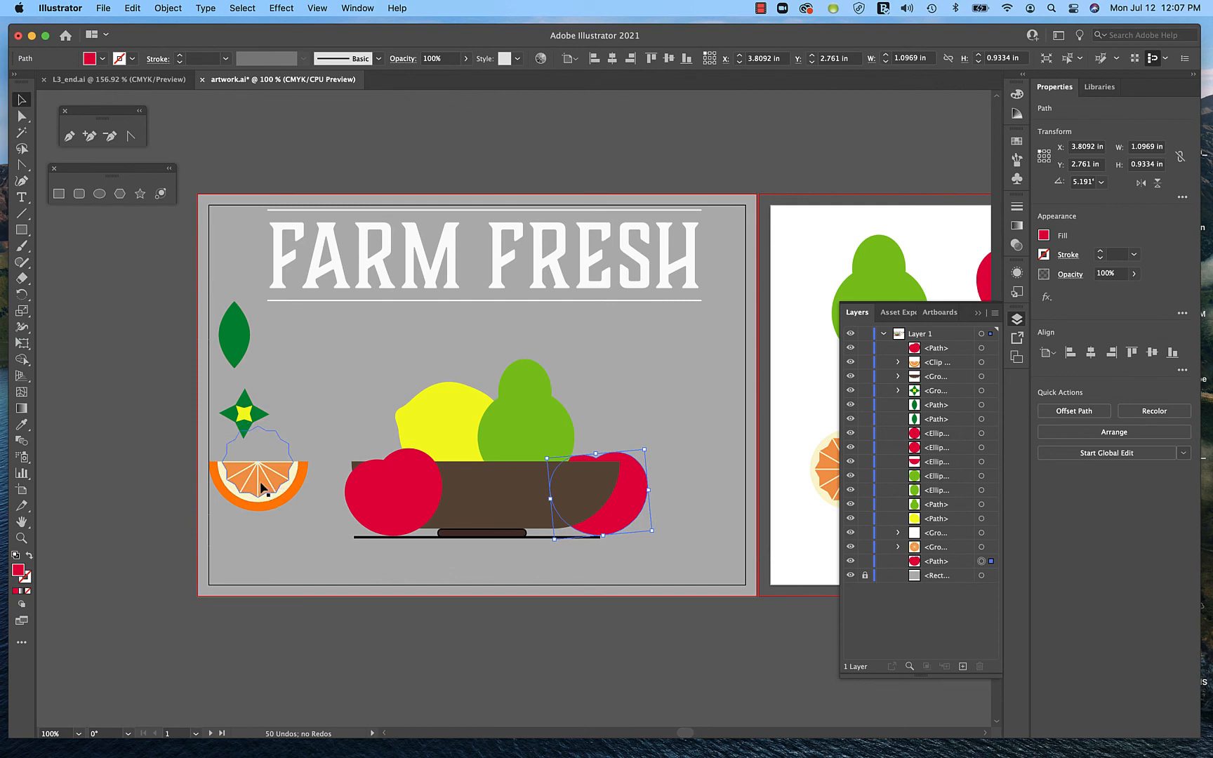
{"action": "left_click_drag", "start_coordinate": [275, 502], "coordinate": [376, 523]}
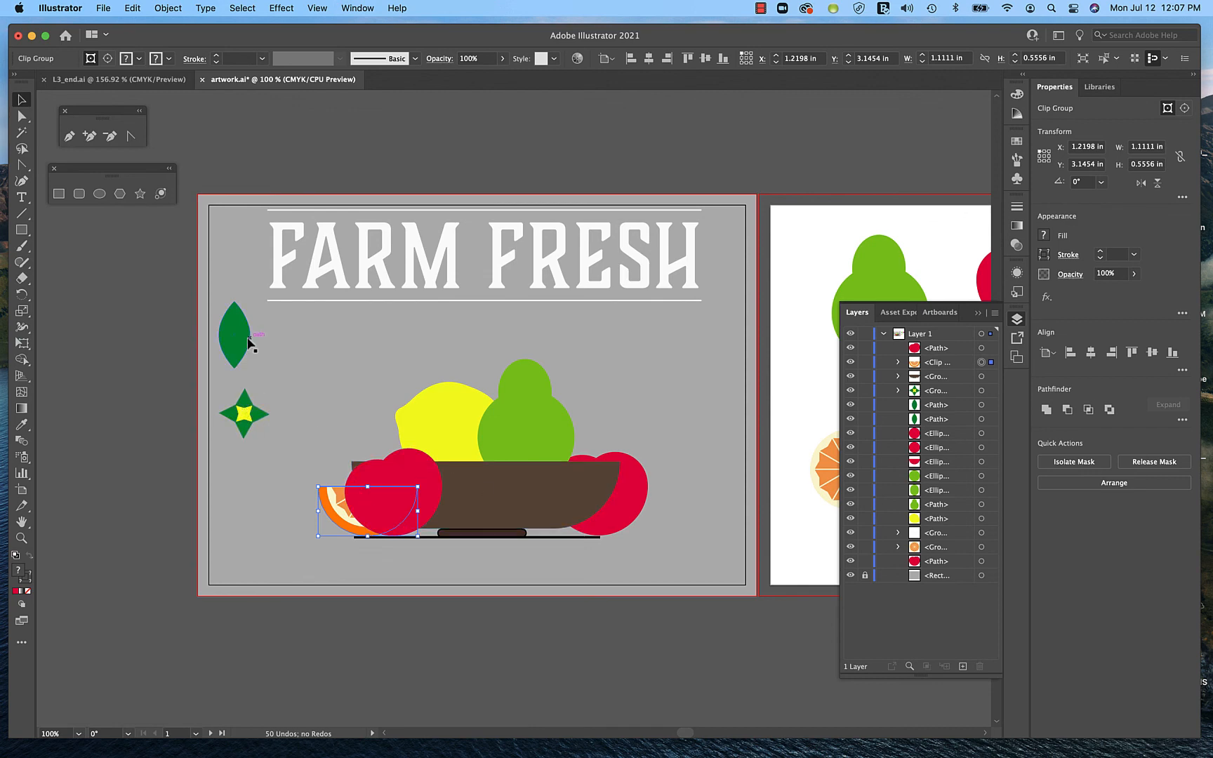
Place the upright green leaf on top of the pear and rotate it clockwise about its lower tip to about 301.9°.
{"action": "left_click_drag", "start_coordinate": [246, 337], "coordinate": [528, 335]}
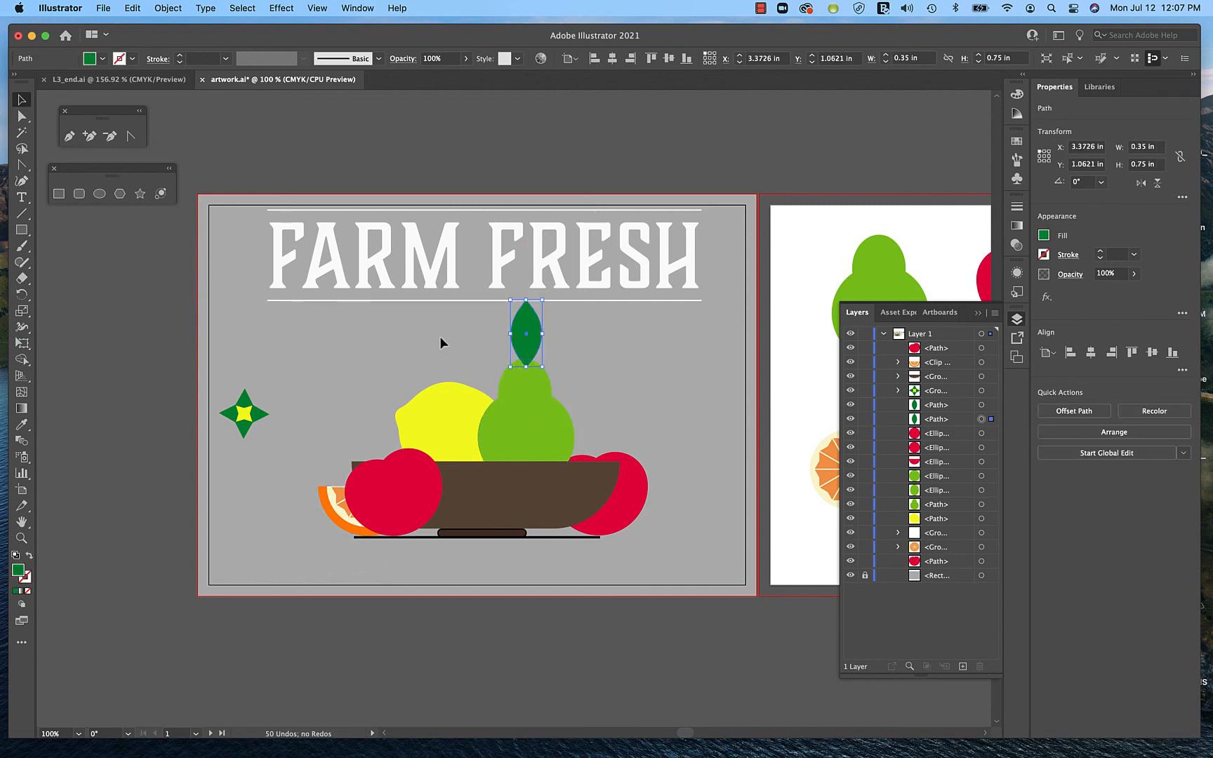
{"action": "left_click", "coordinate": [22, 293]}
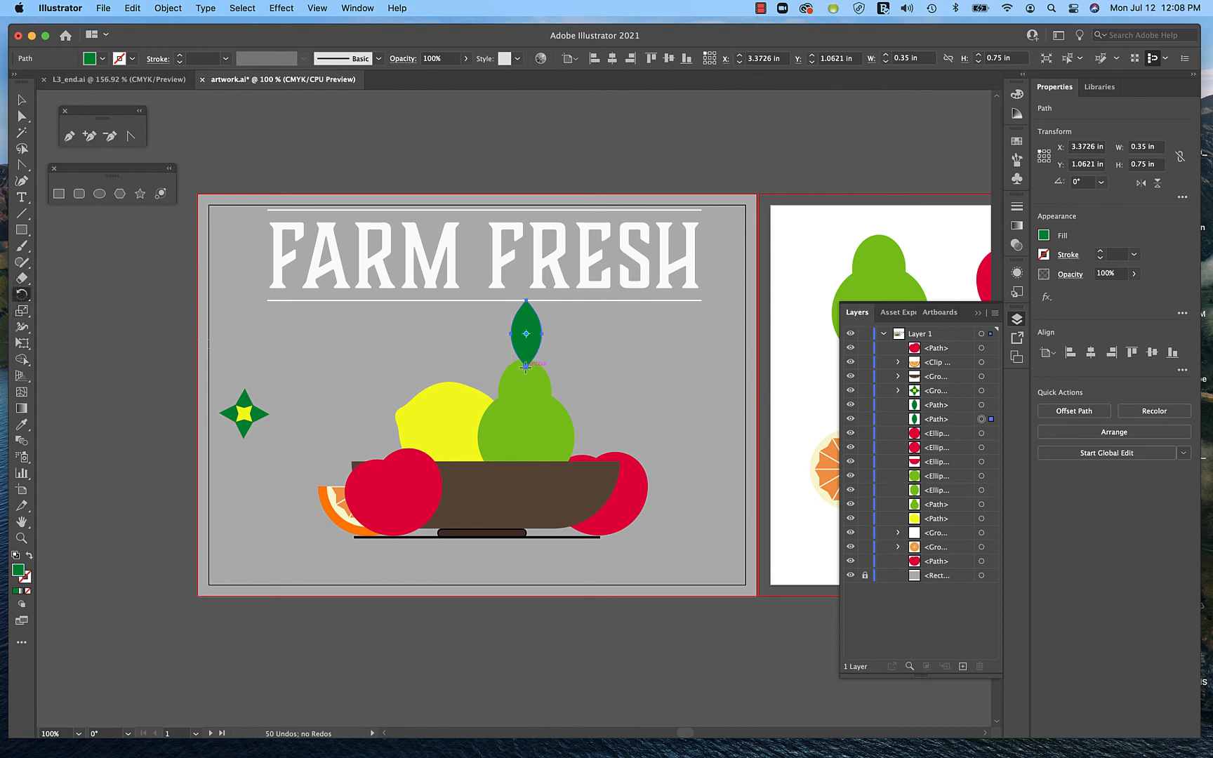
{"action": "left_click_drag", "start_coordinate": [588, 326], "coordinate": [625, 420]}
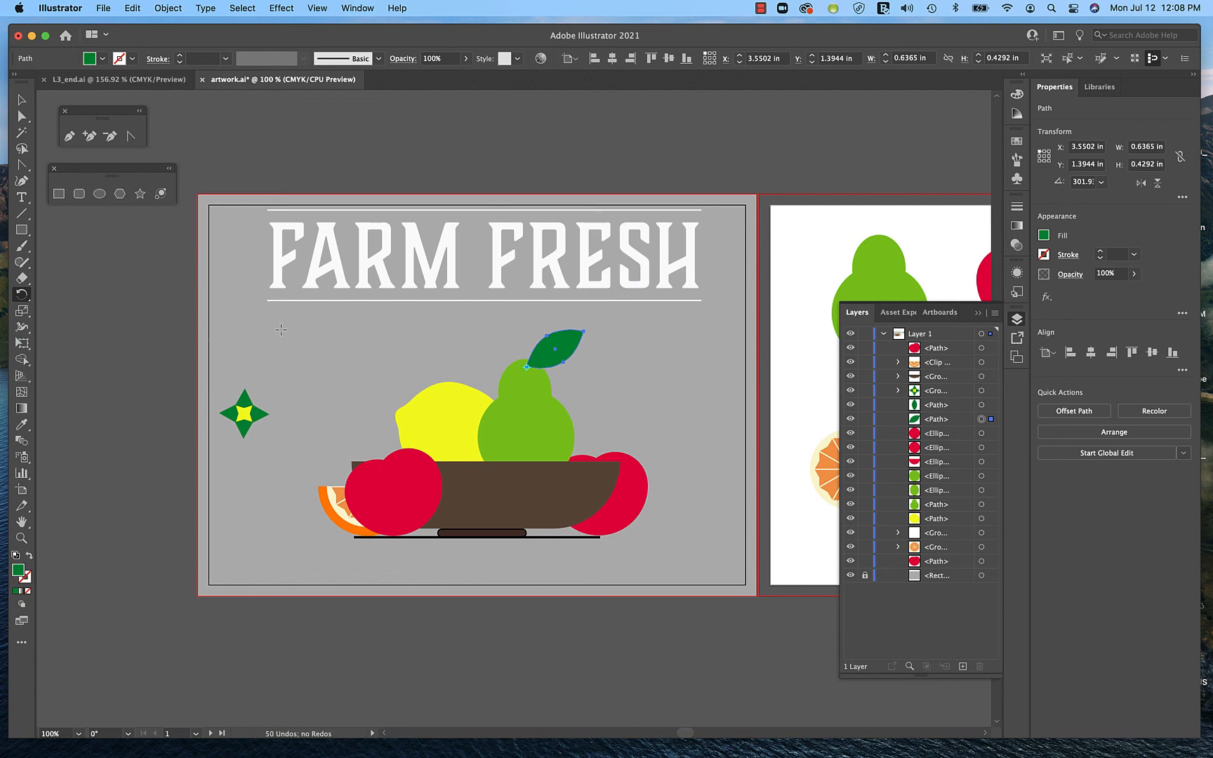
{"action": "left_click", "coordinate": [26, 298]}
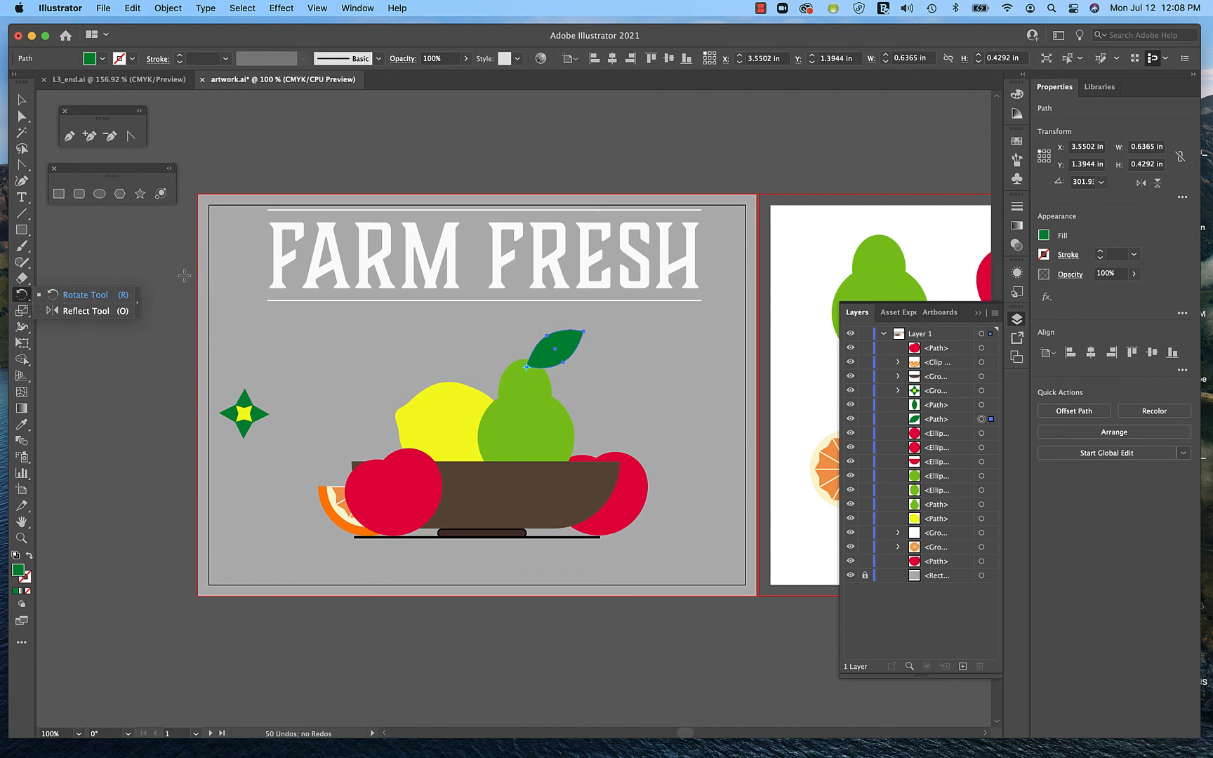
{"action": "left_click", "coordinate": [525, 366], "text": "alt"}
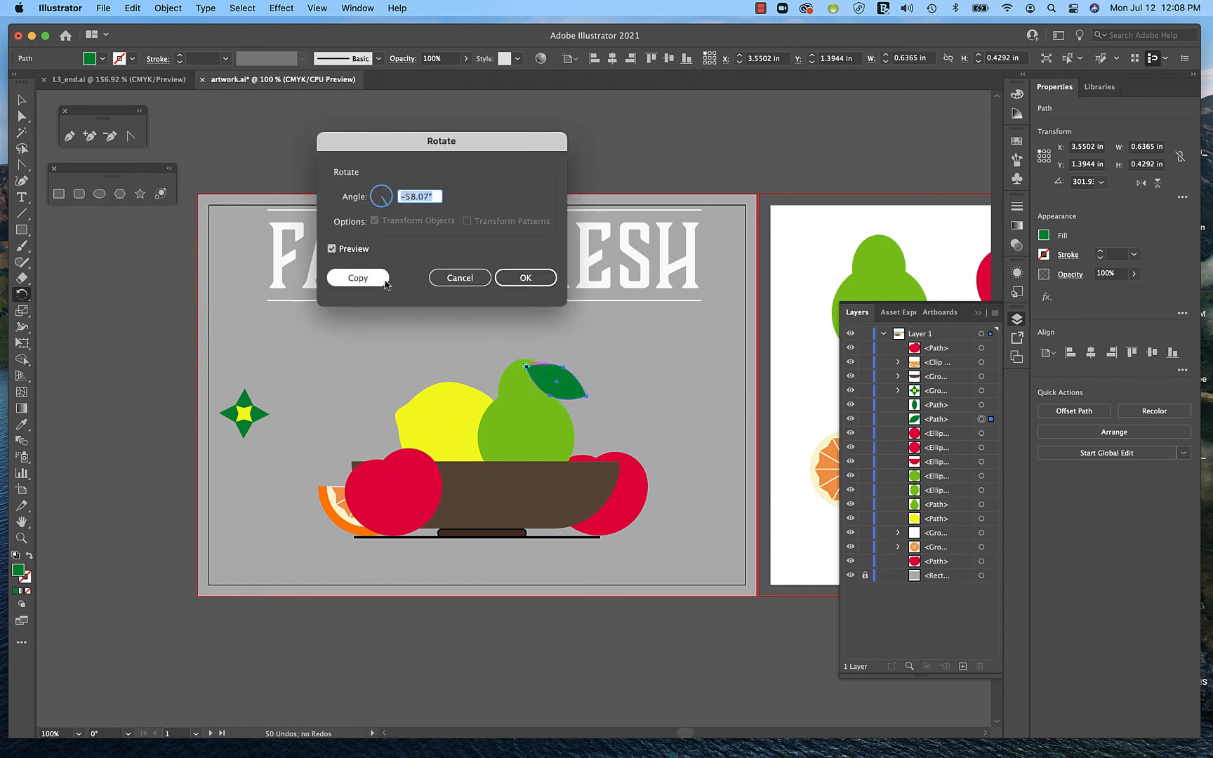
{"action": "left_click", "coordinate": [480, 281]}
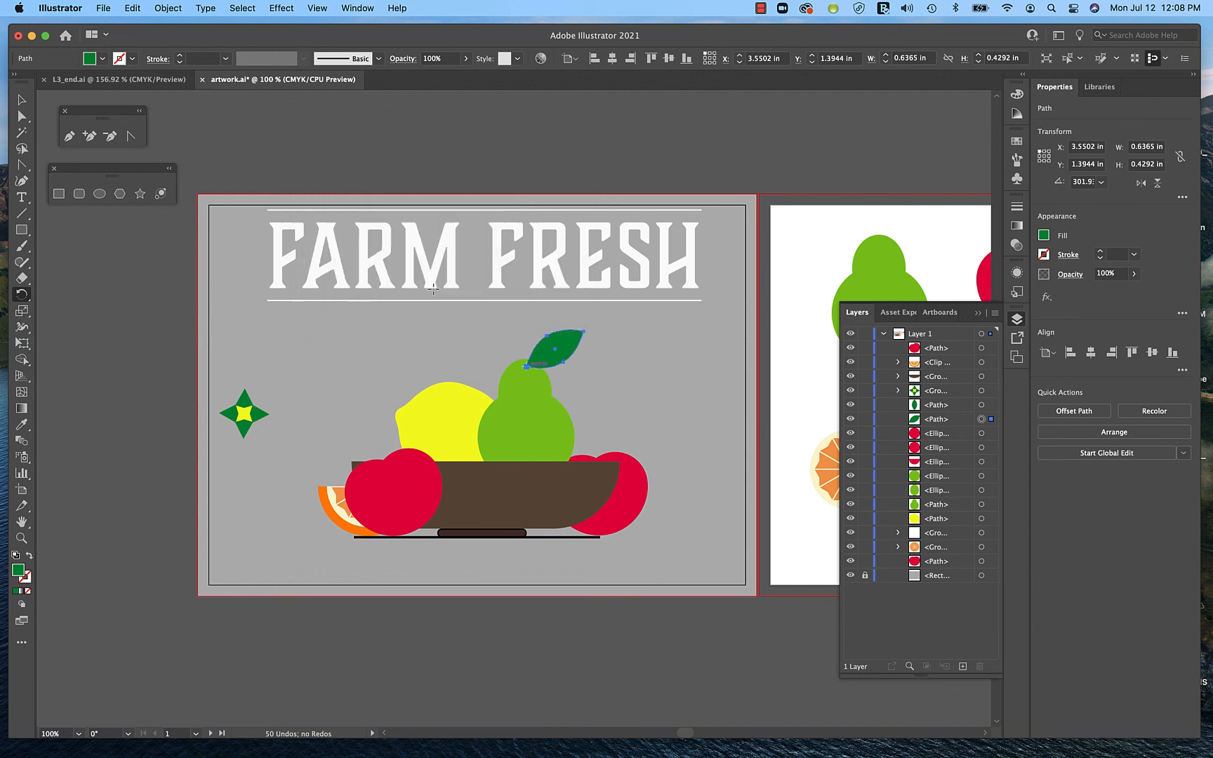
Reflect a copy of the pear's leaf across the vertical axis through its base to form a mirrored pair.
{"action": "left_click", "coordinate": [22, 295]}
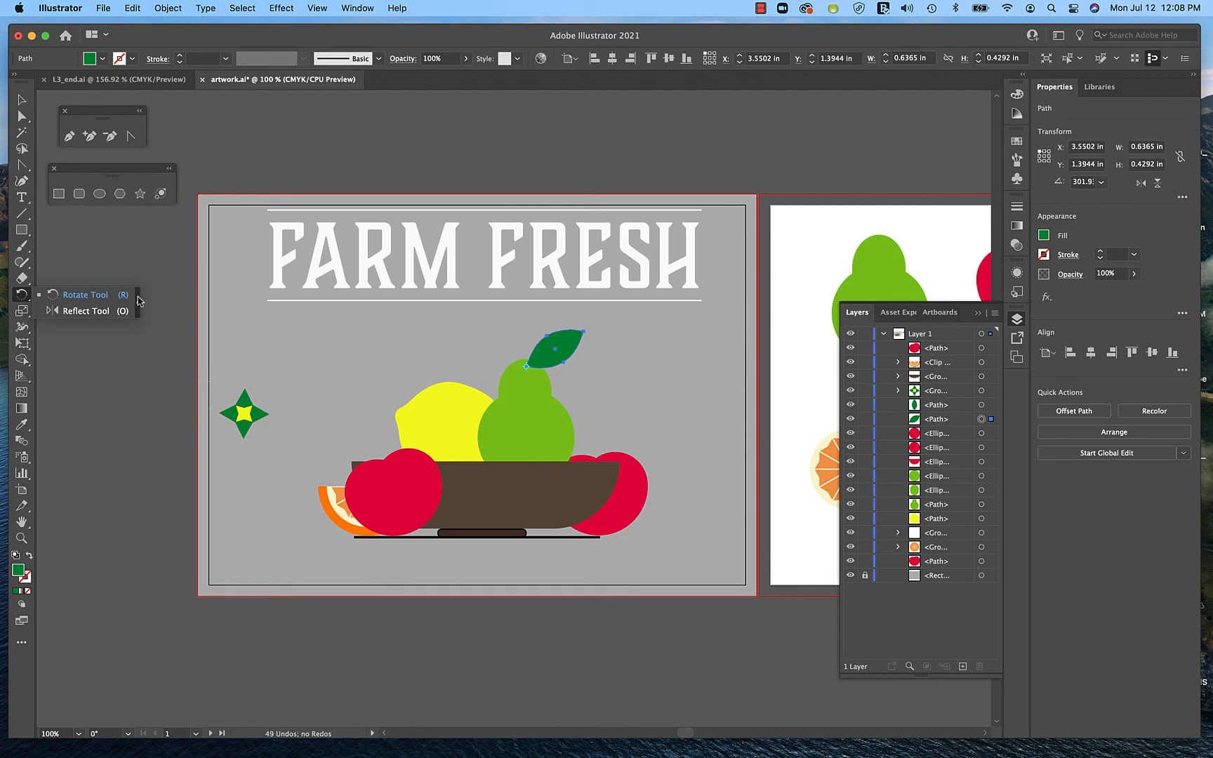
{"action": "left_click", "coordinate": [141, 300]}
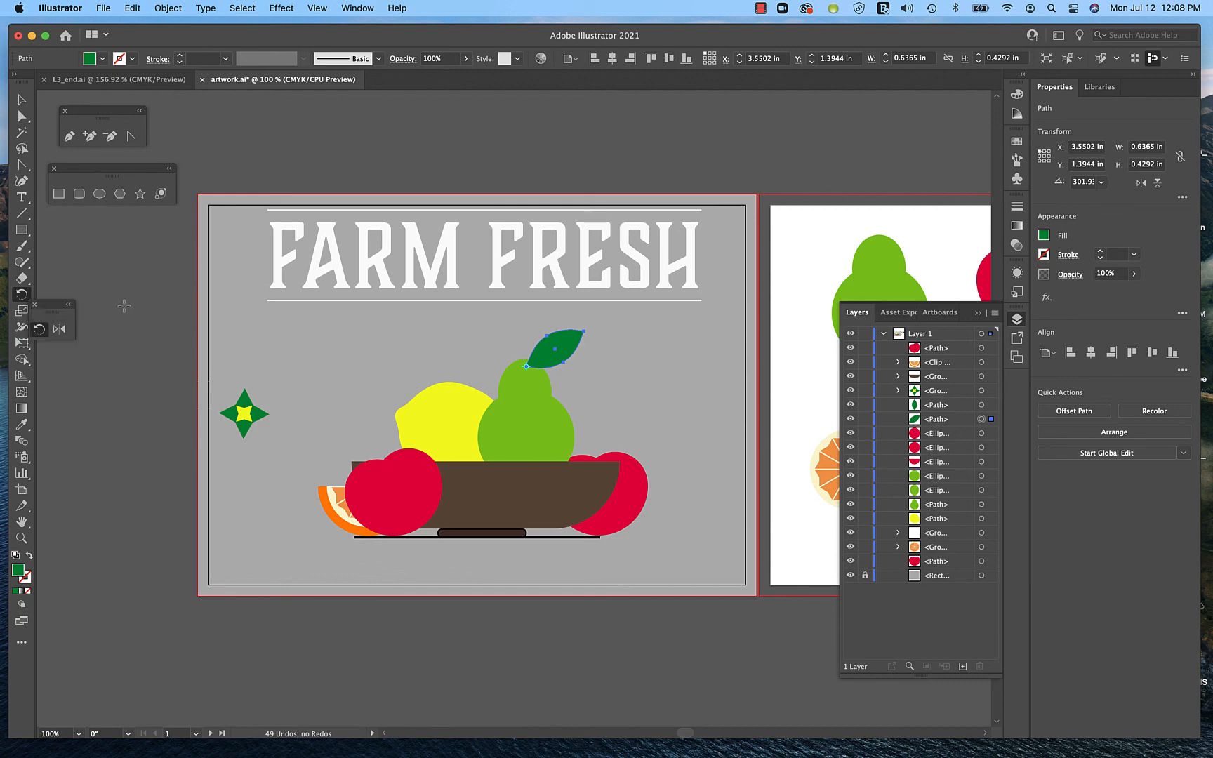
{"action": "left_click", "coordinate": [61, 329]}
{"action": "left_click", "coordinate": [527, 366], "text": "alt"}
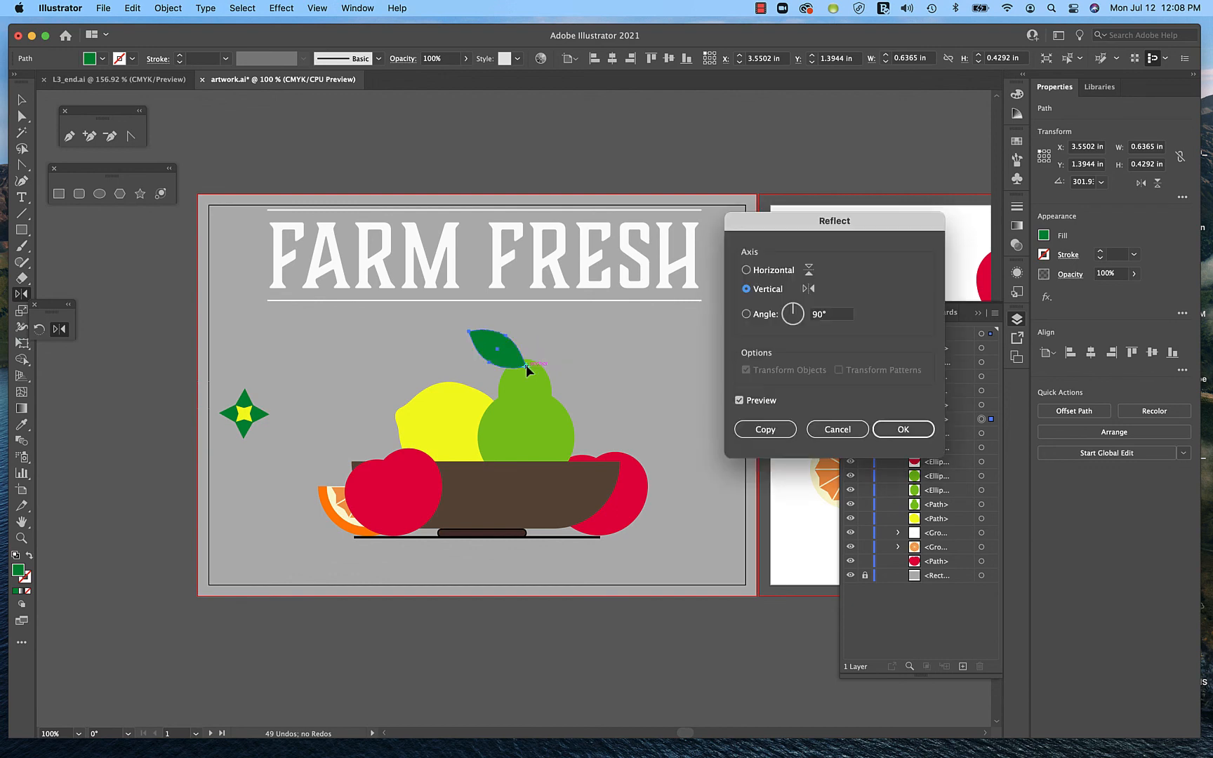
{"action": "left_click", "coordinate": [765, 429]}
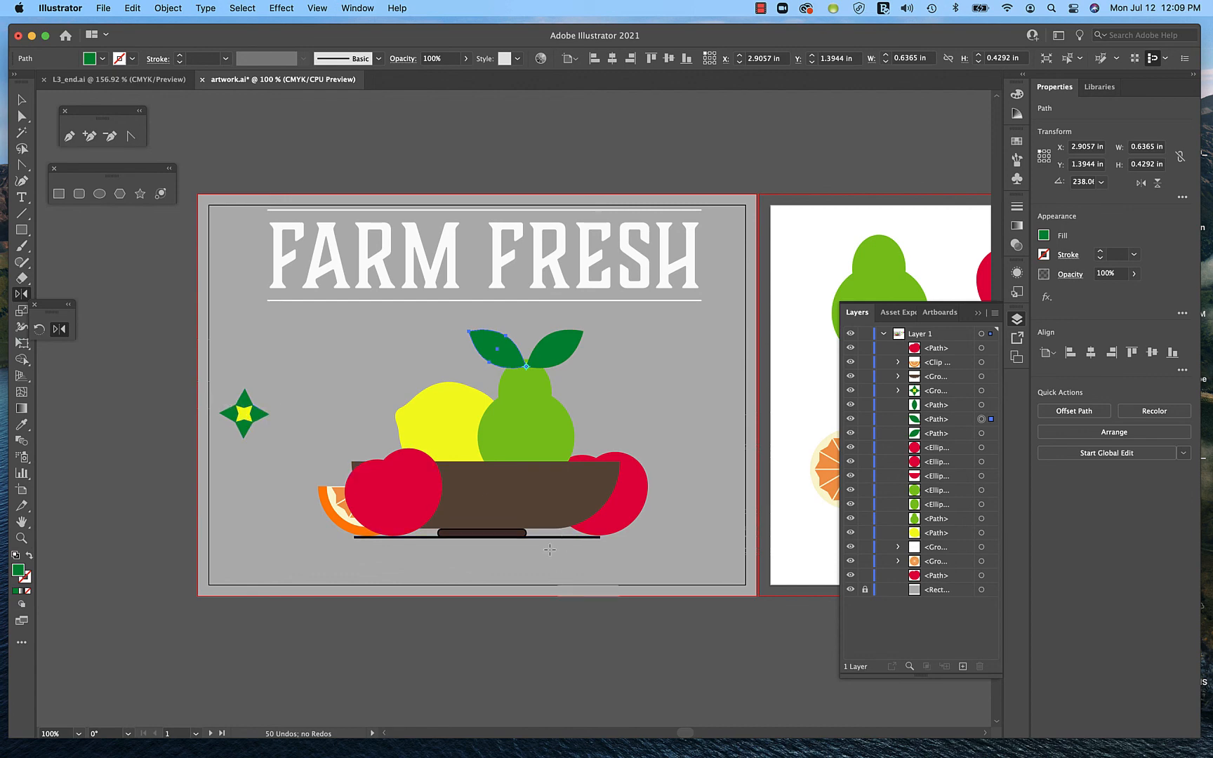
Try to lengthen the black line beneath the bowl by pulling its left end outward, and undo the change.
{"action": "left_click", "coordinate": [21, 99]}
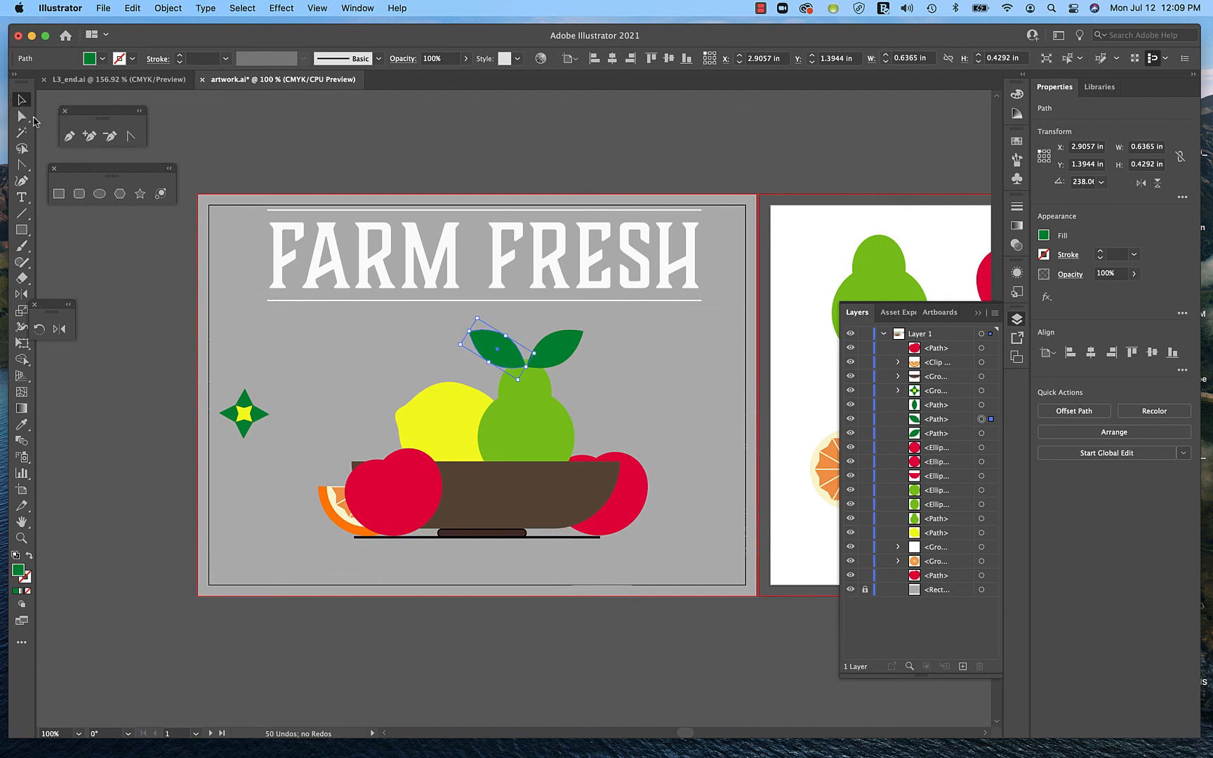
{"action": "left_click", "coordinate": [22, 118]}
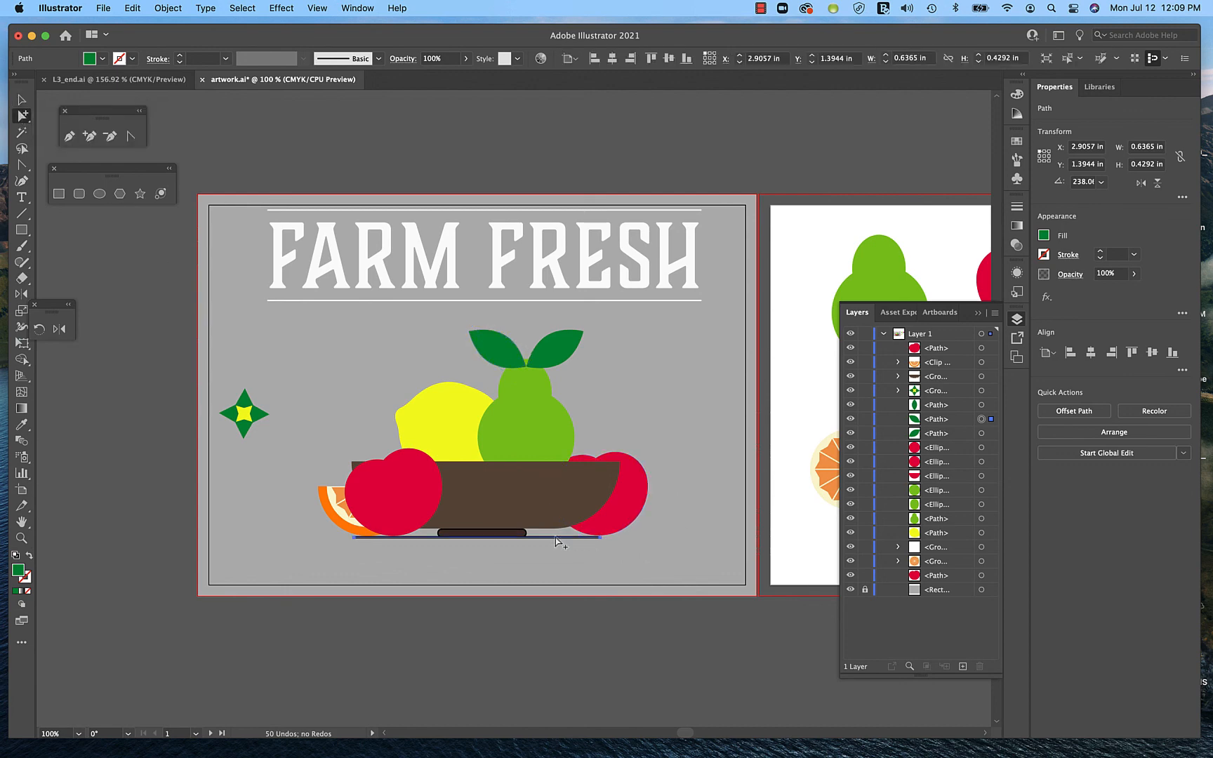
{"action": "left_click", "coordinate": [562, 537]}
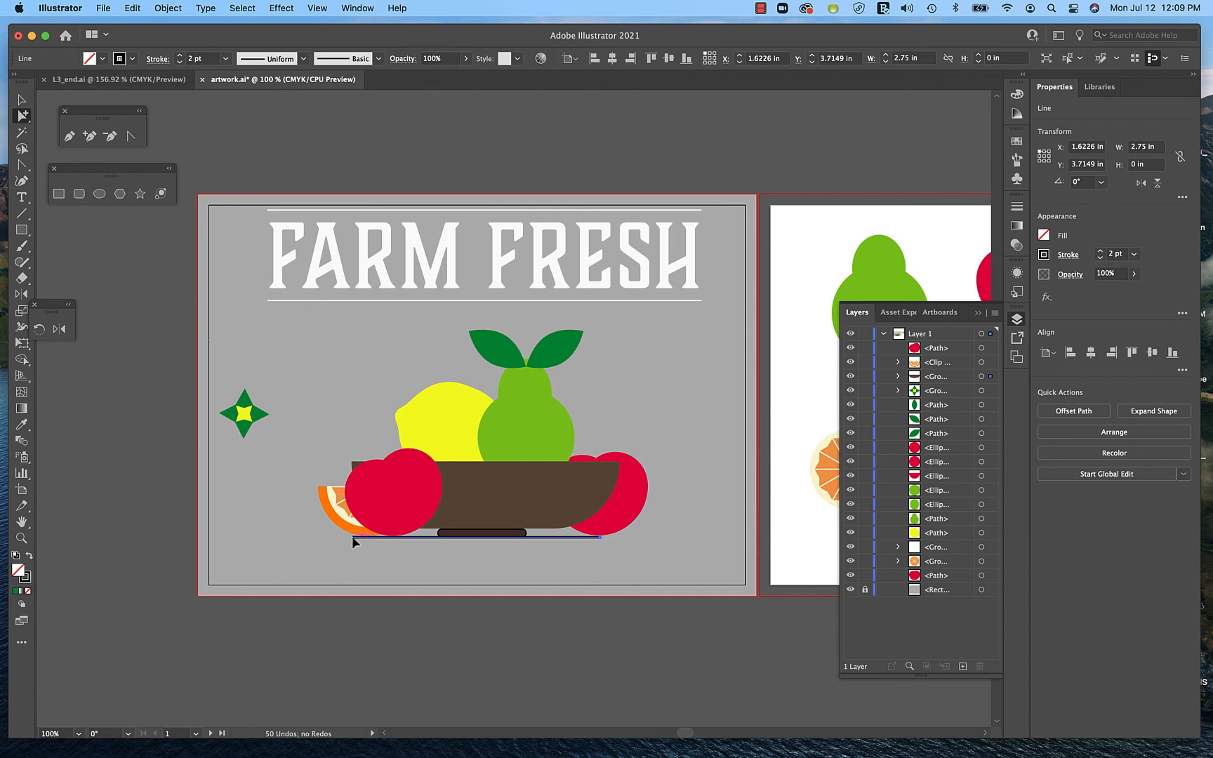
{"action": "left_click_drag", "start_coordinate": [352, 537], "coordinate": [326, 536]}
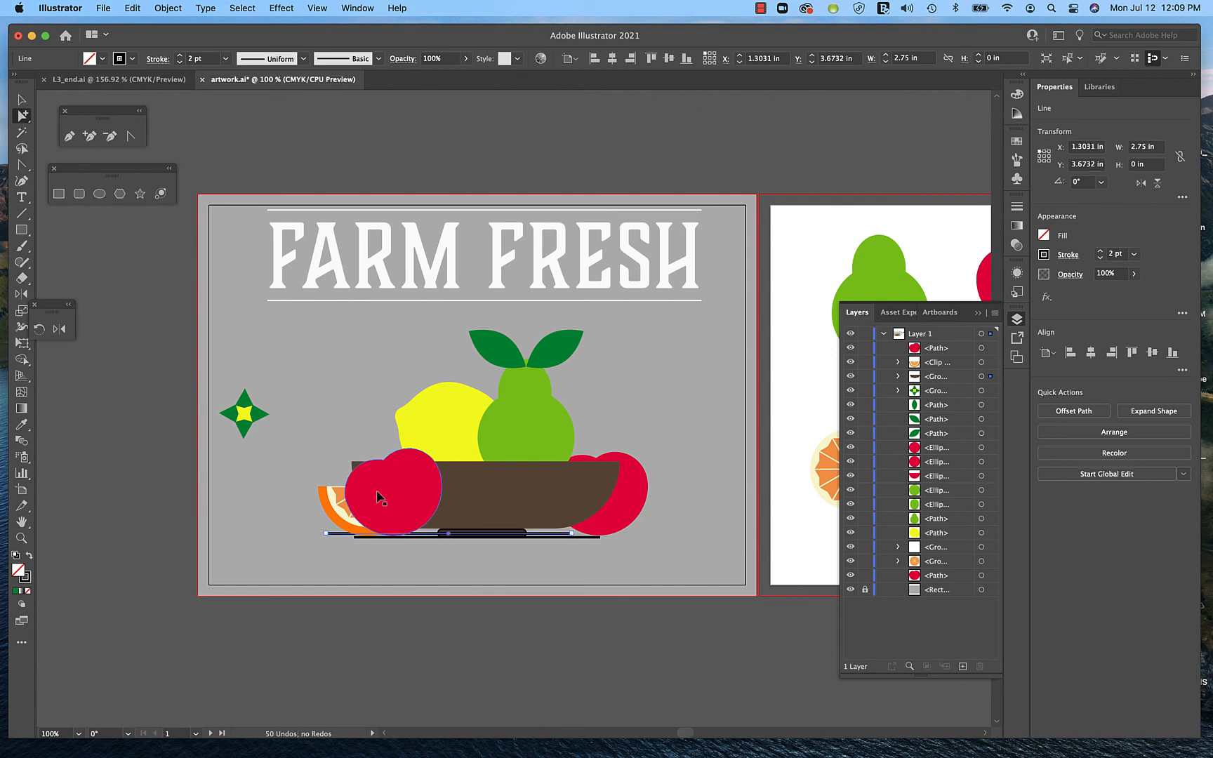
{"action": "key", "text": "super+equal"}
{"action": "key", "text": "super+equal"}
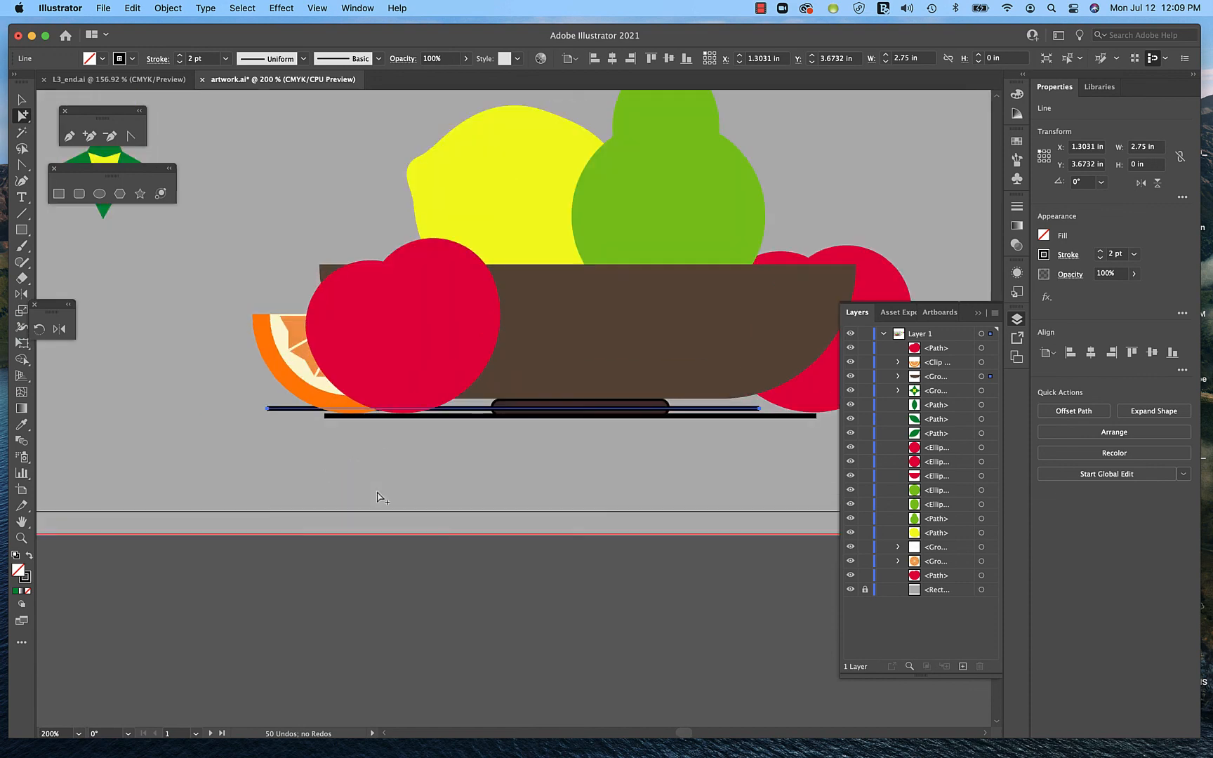
{"action": "left_click", "coordinate": [379, 498]}
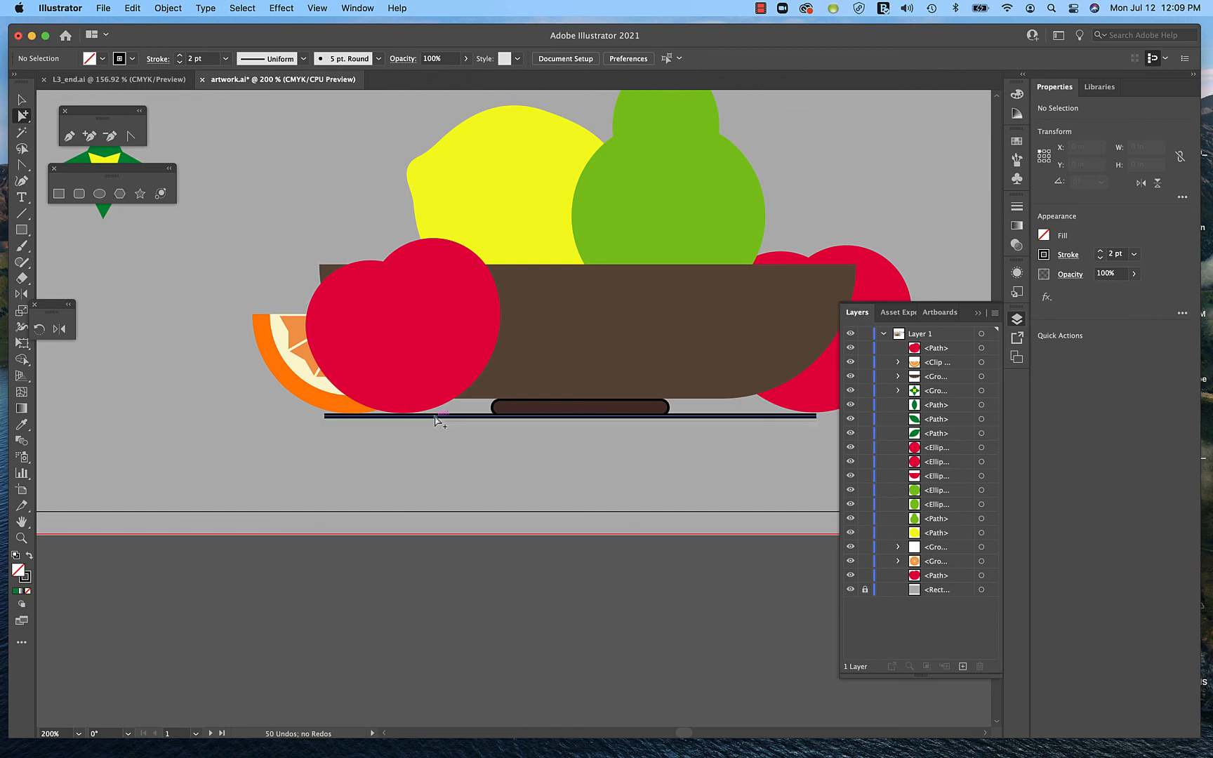
Set the width of the black line beneath the bowl to 3.25 in.
{"action": "left_click", "coordinate": [460, 416]}
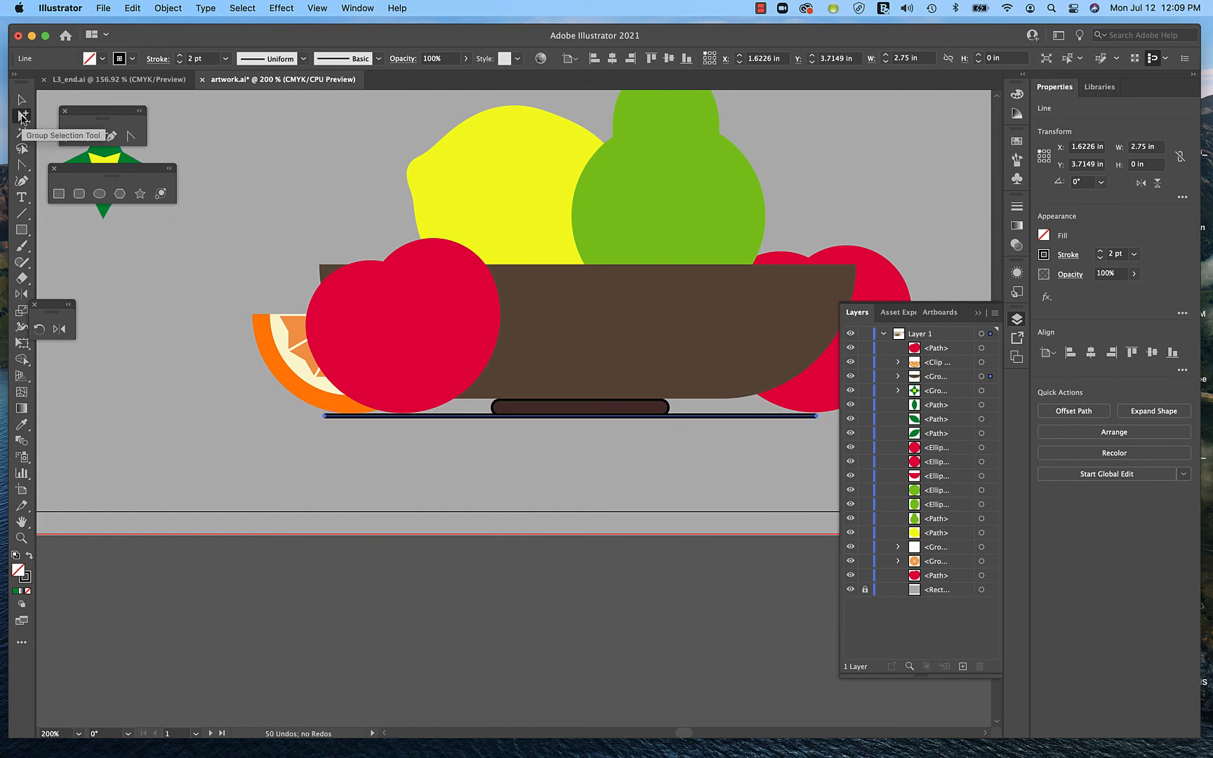
{"action": "left_click", "coordinate": [22, 117]}
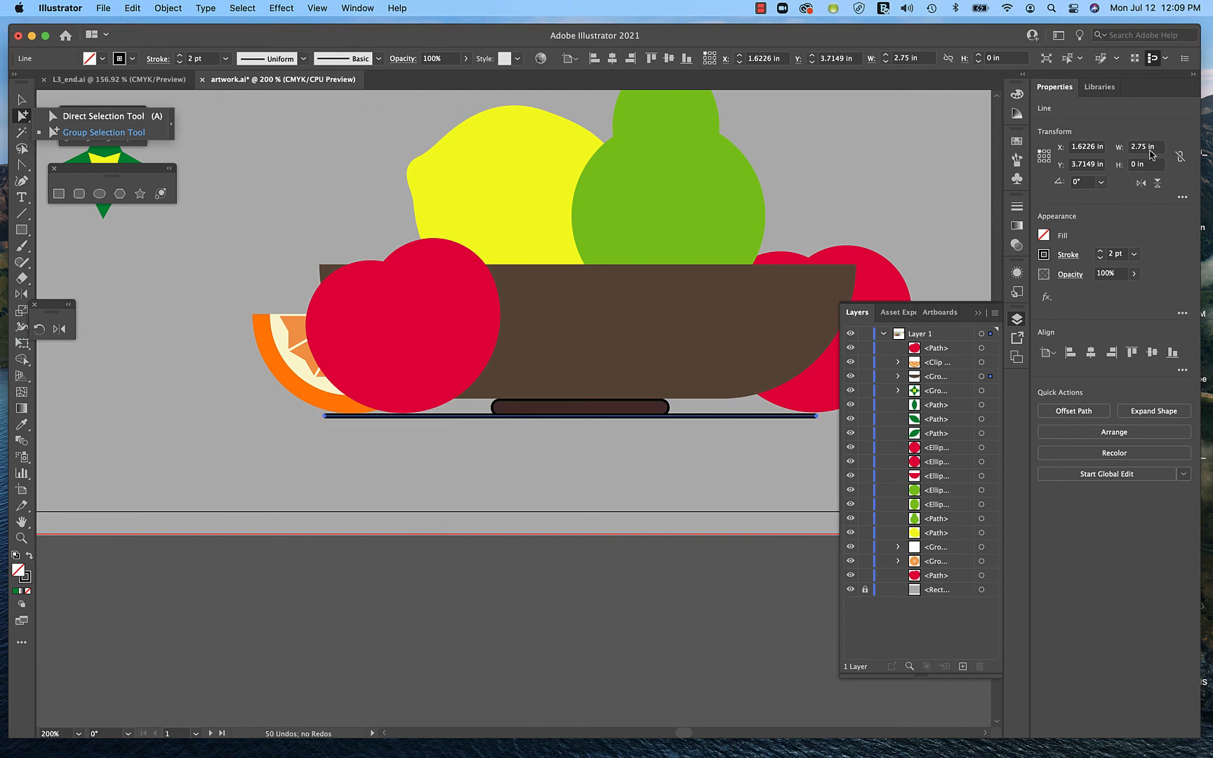
{"action": "double_click", "coordinate": [1131, 147]}
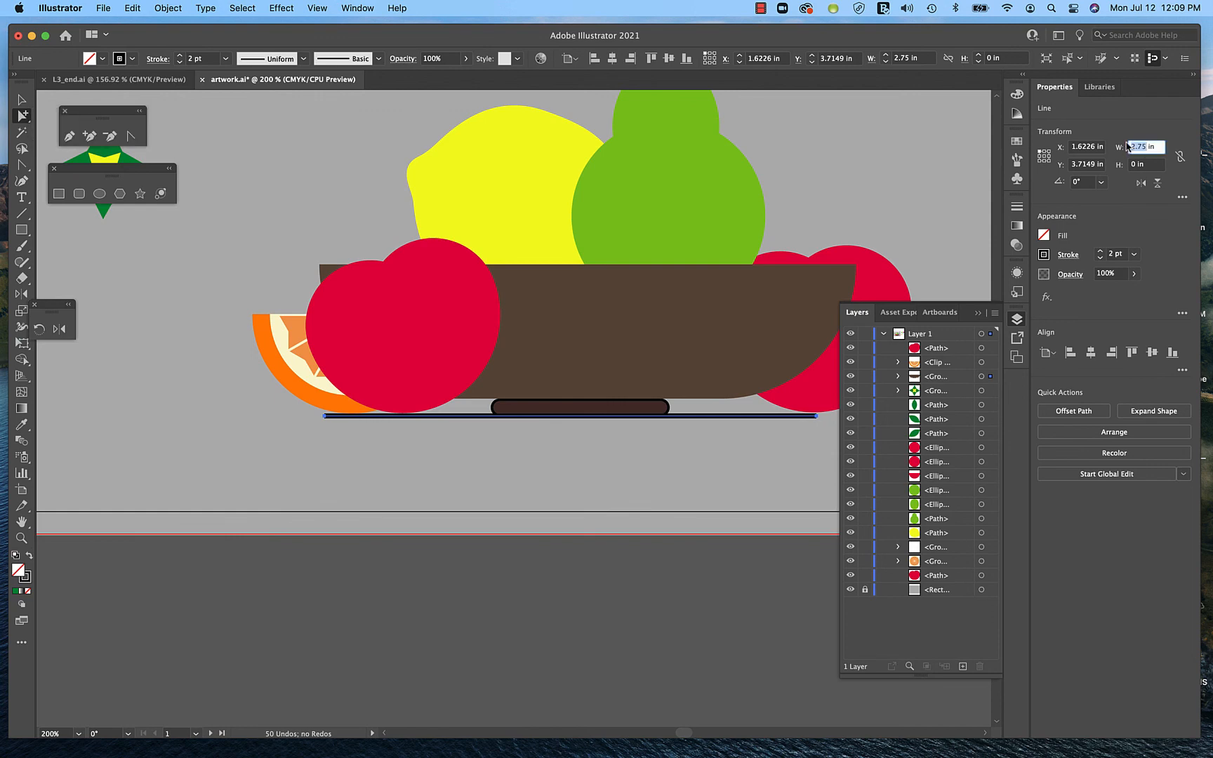
{"action": "type", "text": "3.25"}
{"action": "key", "text": "Tab"}
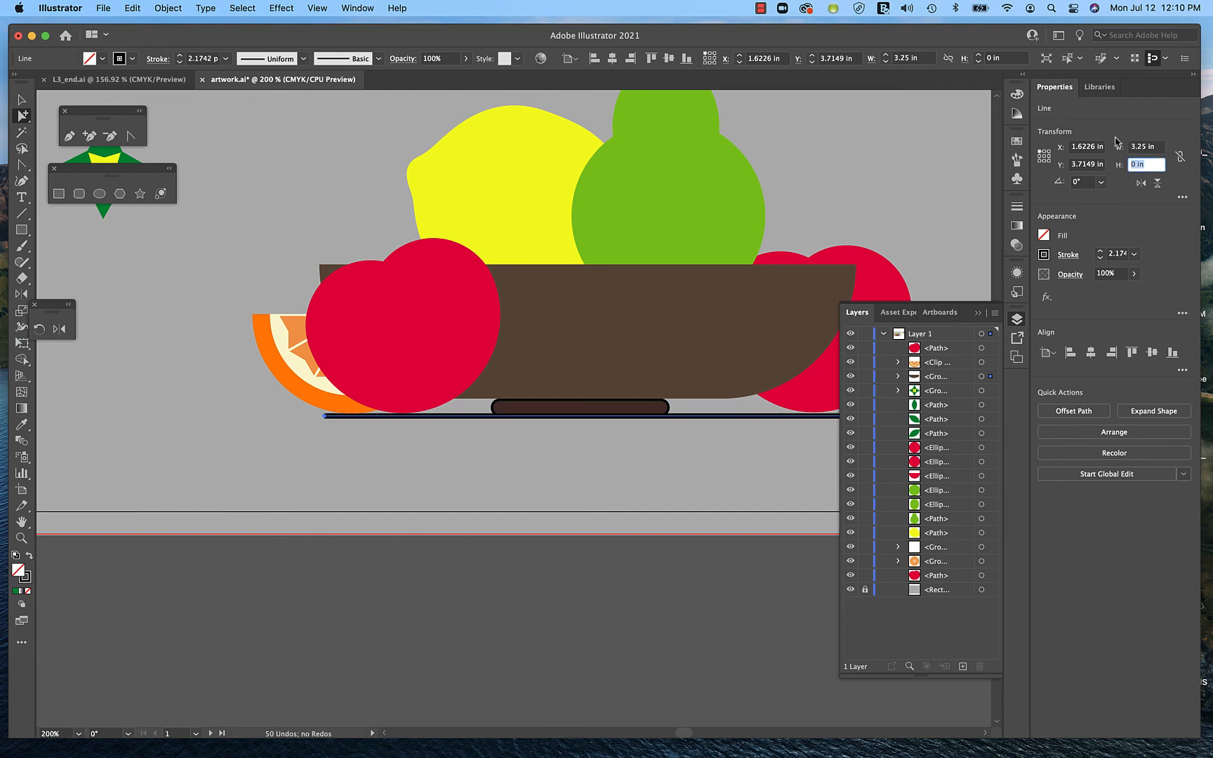
Shift the black line left to about X 1.44 in so it is centred beneath the bowl.
{"action": "left_click", "coordinate": [977, 312]}
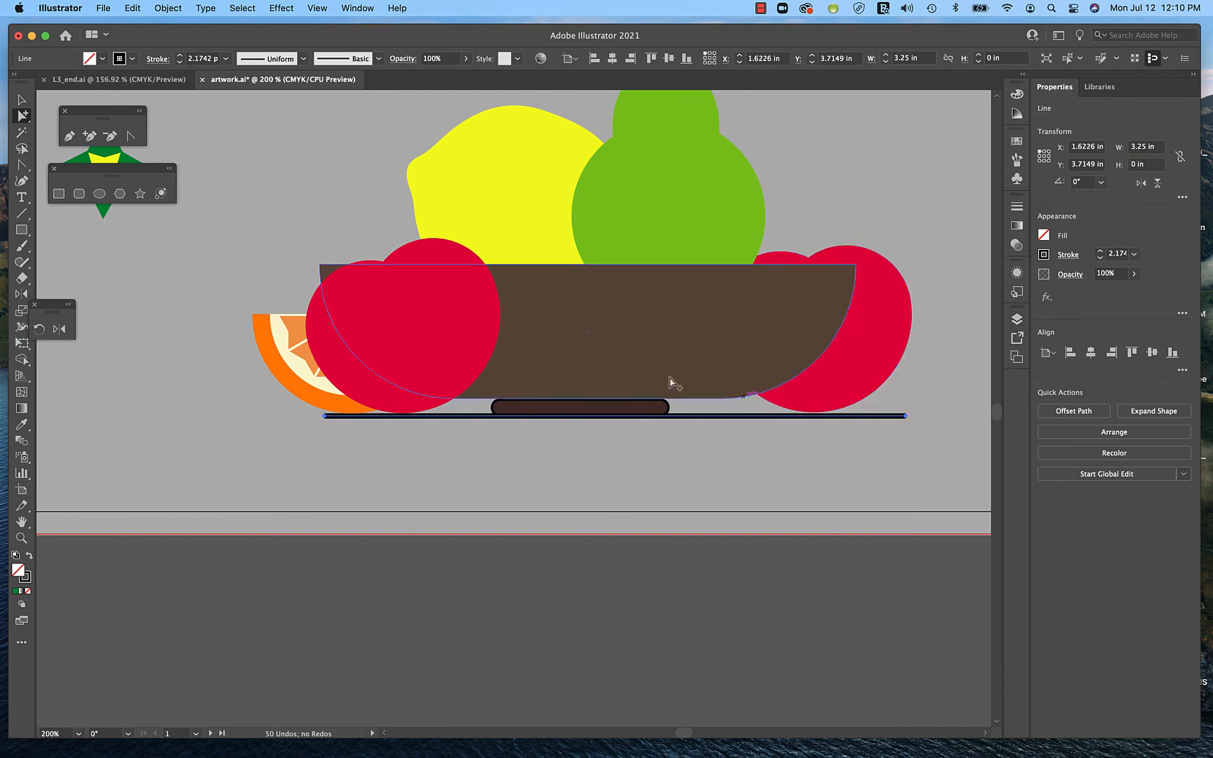
{"action": "left_click_drag", "start_coordinate": [739, 419], "coordinate": [718, 462]}
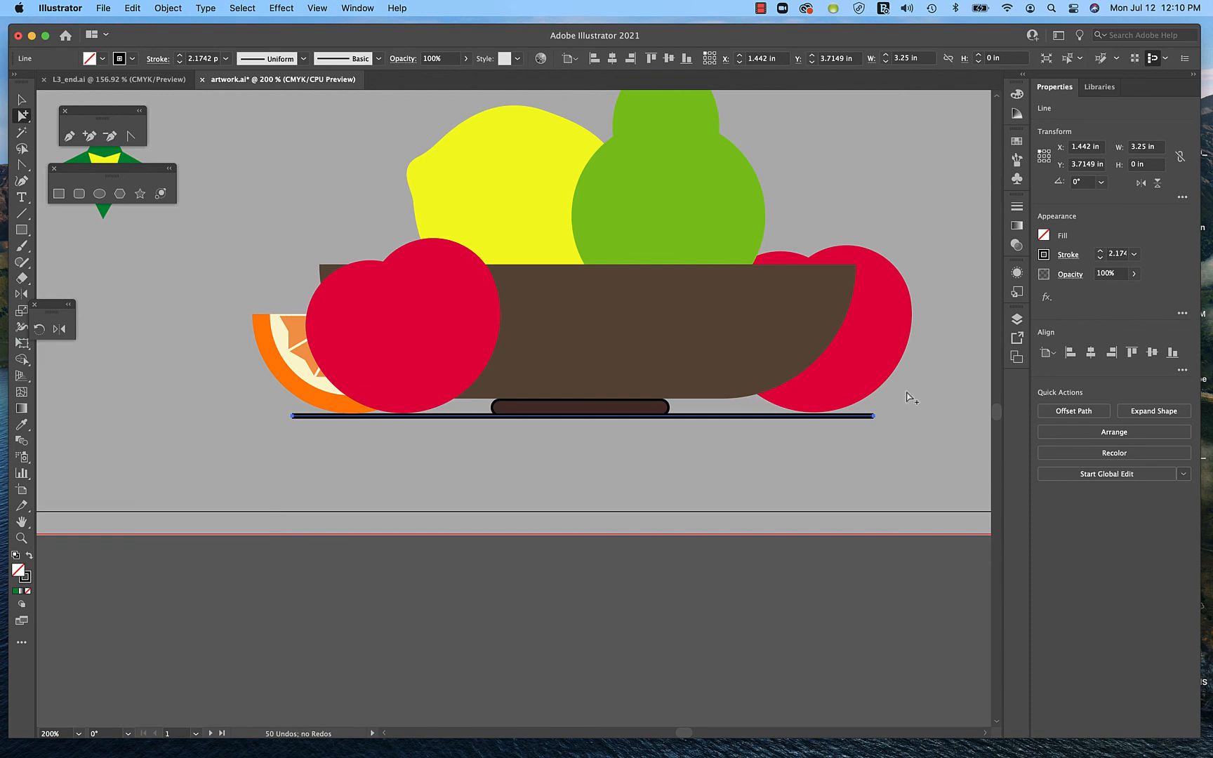
{"action": "left_click", "coordinate": [735, 467]}
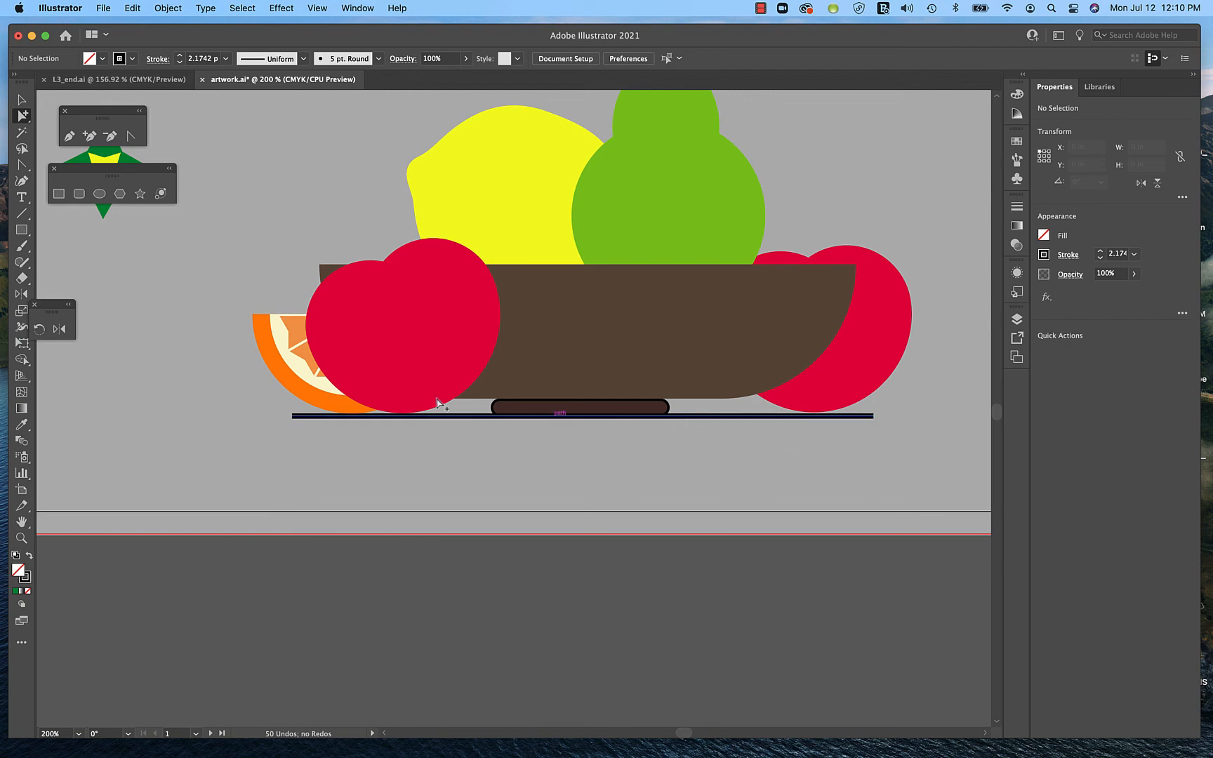
Move the front apple right to about X 1.85 in, and place the orange half-slice directly below the bowl group in the stacking order.
{"action": "left_click_drag", "start_coordinate": [412, 353], "coordinate": [476, 355]}
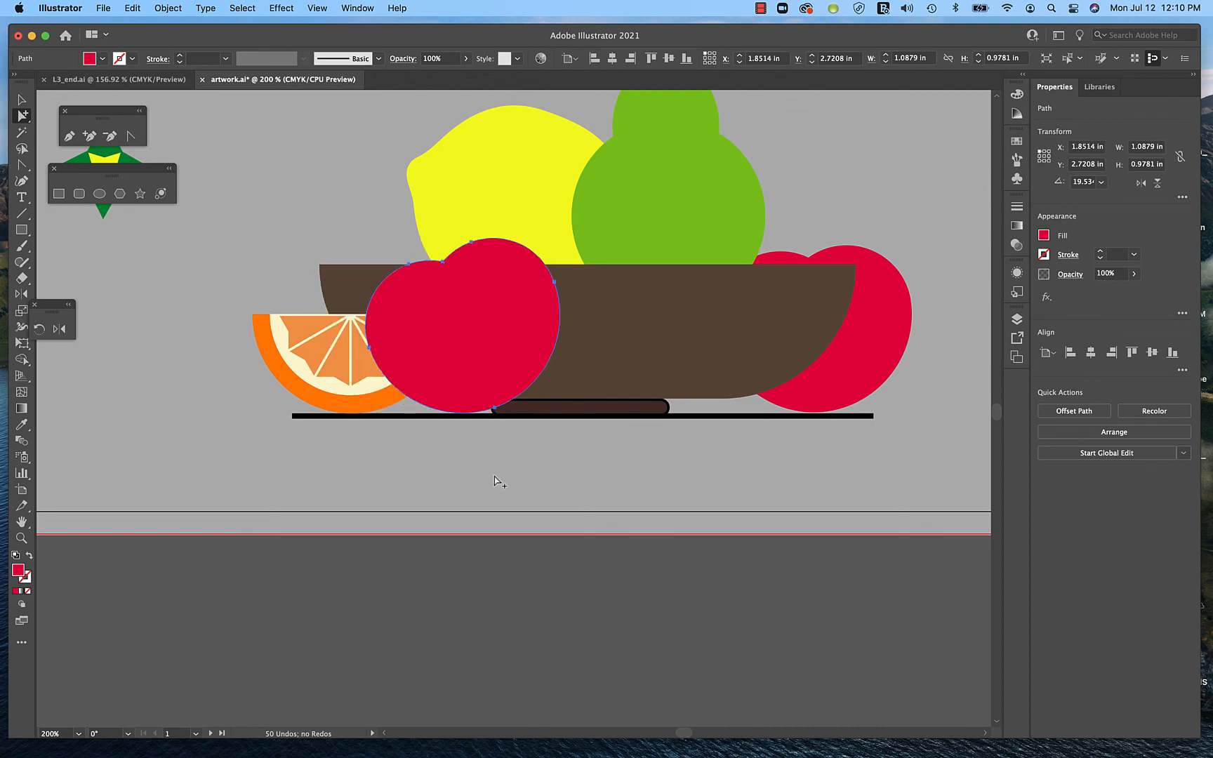
{"action": "left_click", "coordinate": [294, 362]}
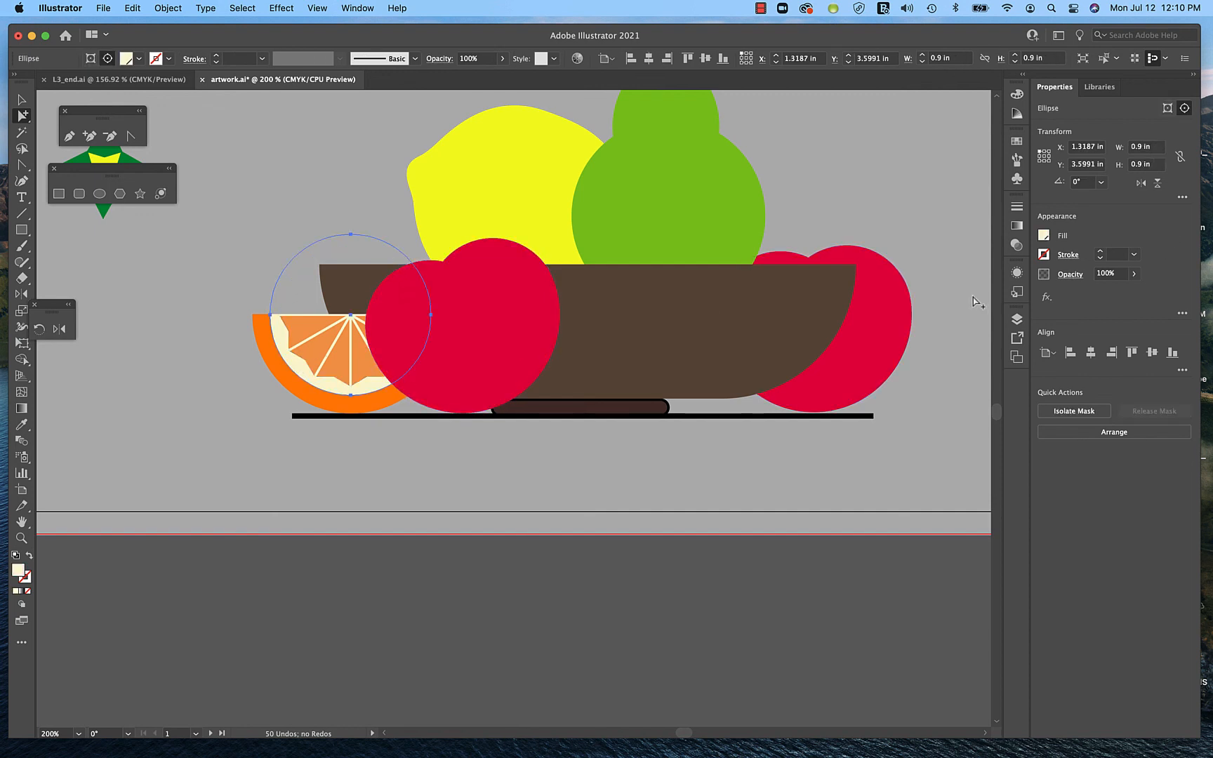
{"action": "left_click", "coordinate": [1015, 320]}
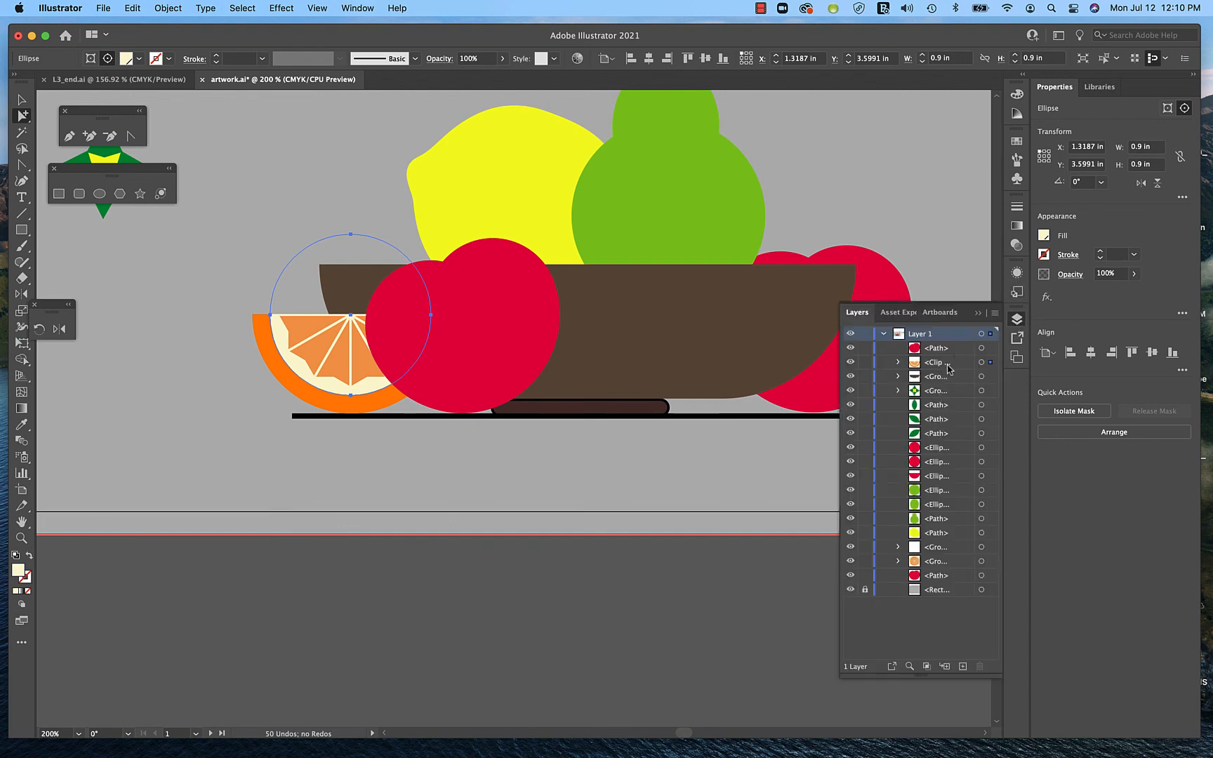
{"action": "mouse_move", "coordinate": [947, 365]}
{"action": "left_mouse_down"}
{"action": "mouse_move", "coordinate": [955, 399]}
{"action": "mouse_move", "coordinate": [951, 385]}
{"action": "left_mouse_up"}
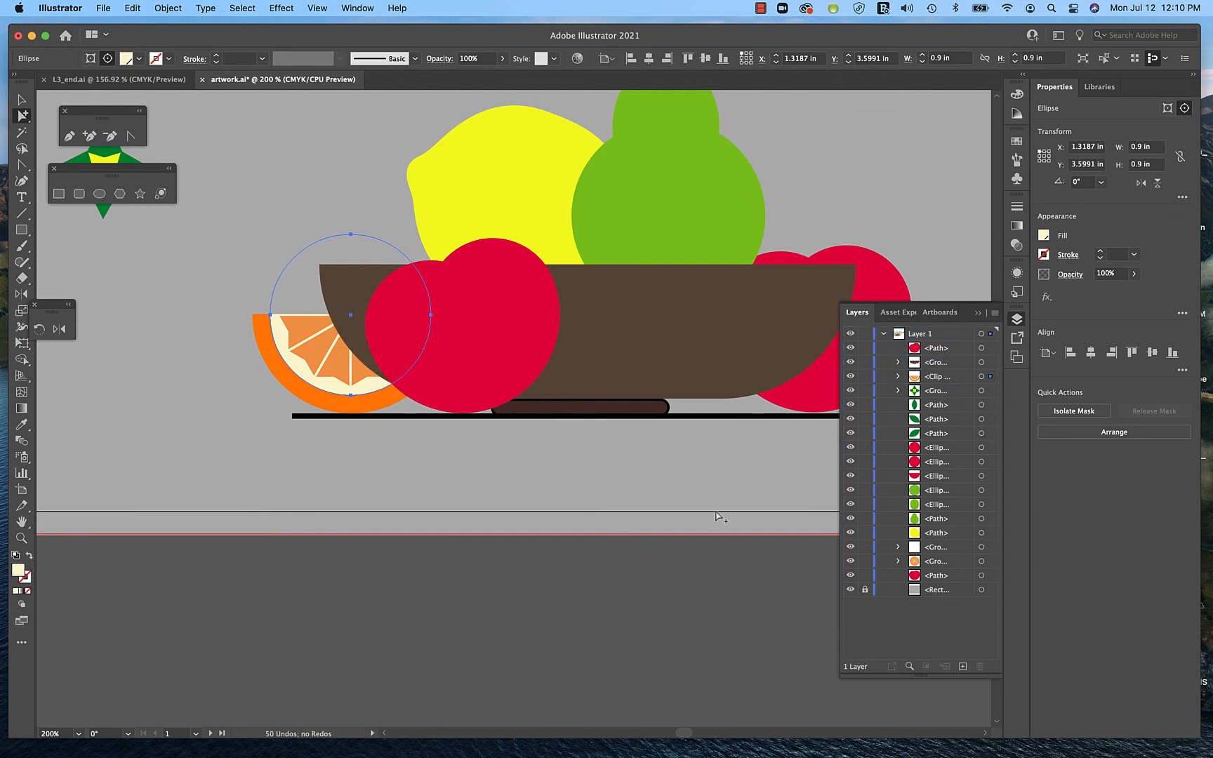
{"action": "left_click", "coordinate": [735, 469]}
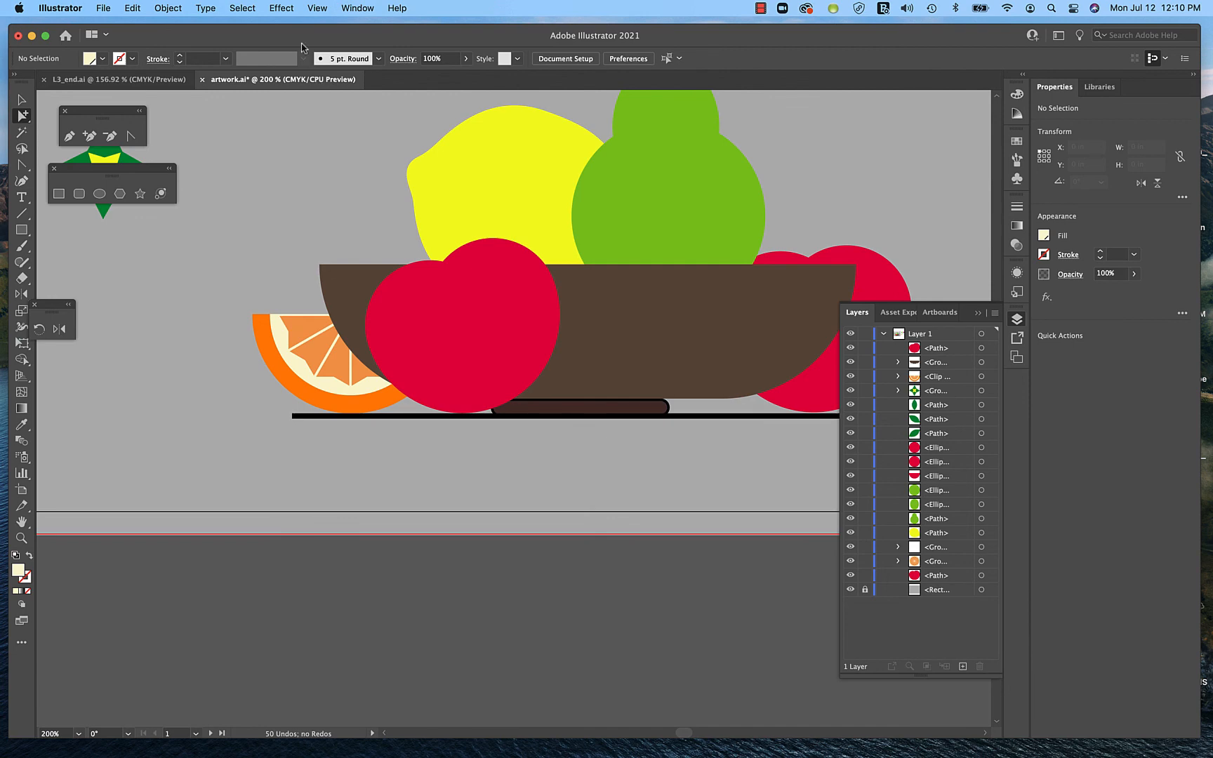
Examine the finished composition in L3_end.ai as a reference for the fruit, leaf and flower arrangement.
{"action": "left_click", "coordinate": [156, 78]}
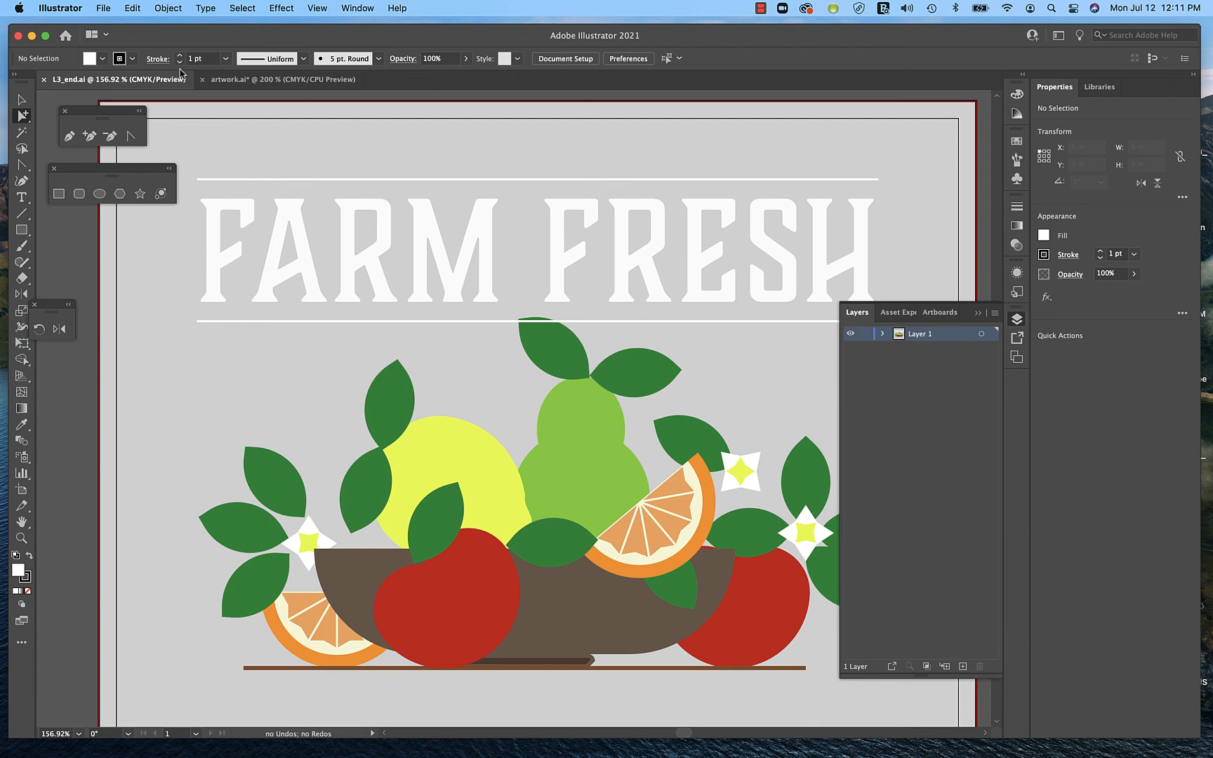
{"action": "left_click", "coordinate": [977, 314]}
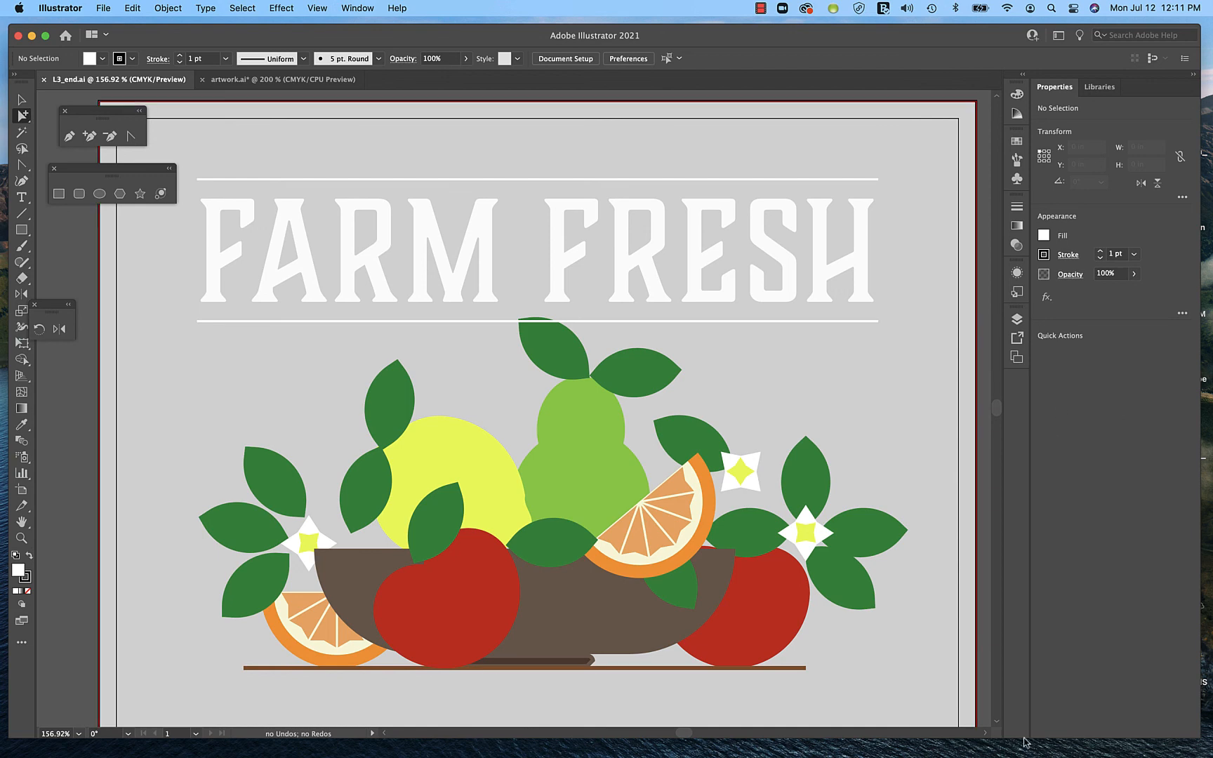
Switch to Camtasia 2020 and reposition its window, leaving part of the Illustrator workspace exposed behind it.
{"action": "mouse_move", "coordinate": [991, 751]}
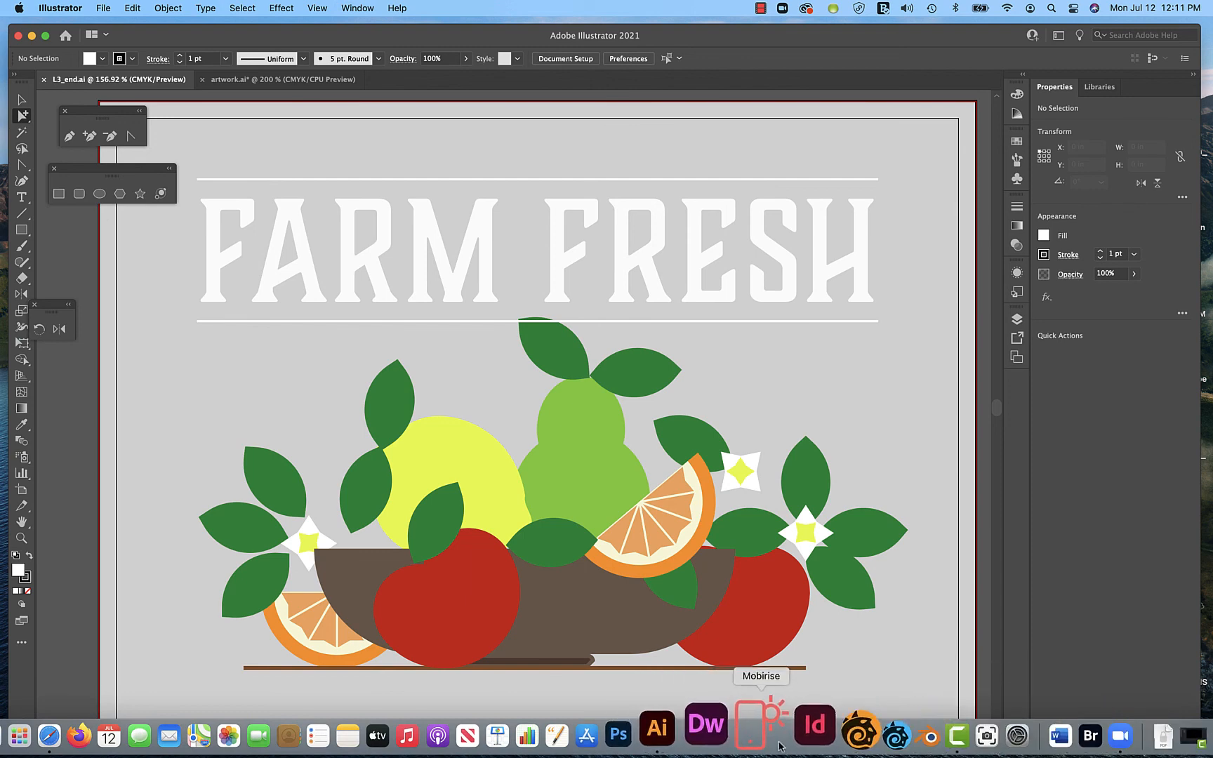
{"action": "left_click", "coordinate": [907, 723]}
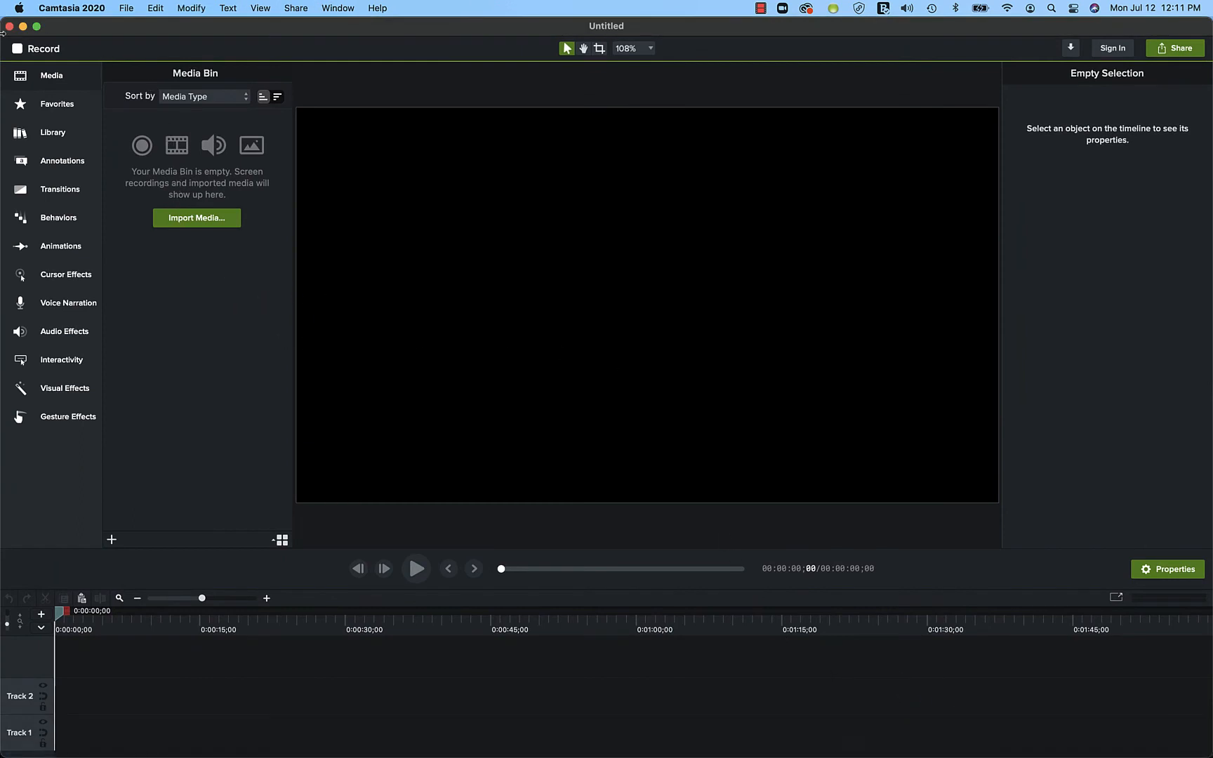
{"action": "left_click_drag", "start_coordinate": [128, 33], "coordinate": [247, 84]}
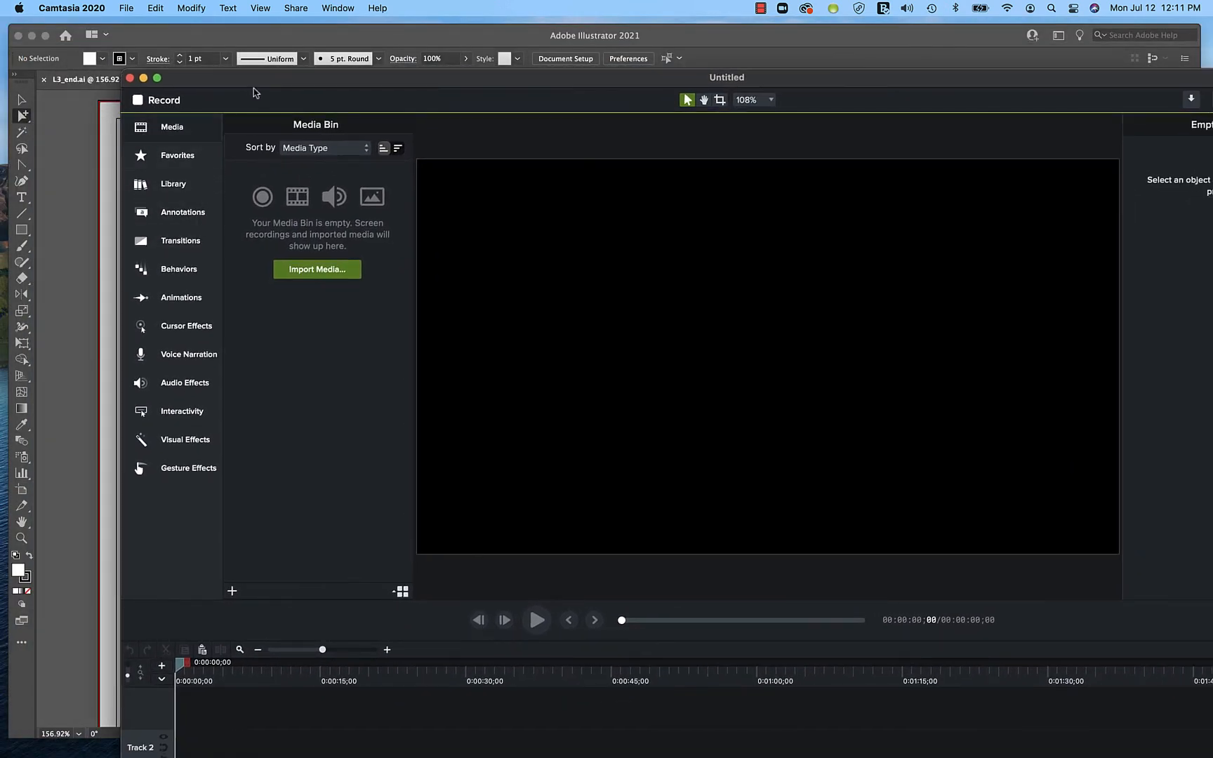
{"action": "left_click_drag", "start_coordinate": [265, 79], "coordinate": [191, 68]}
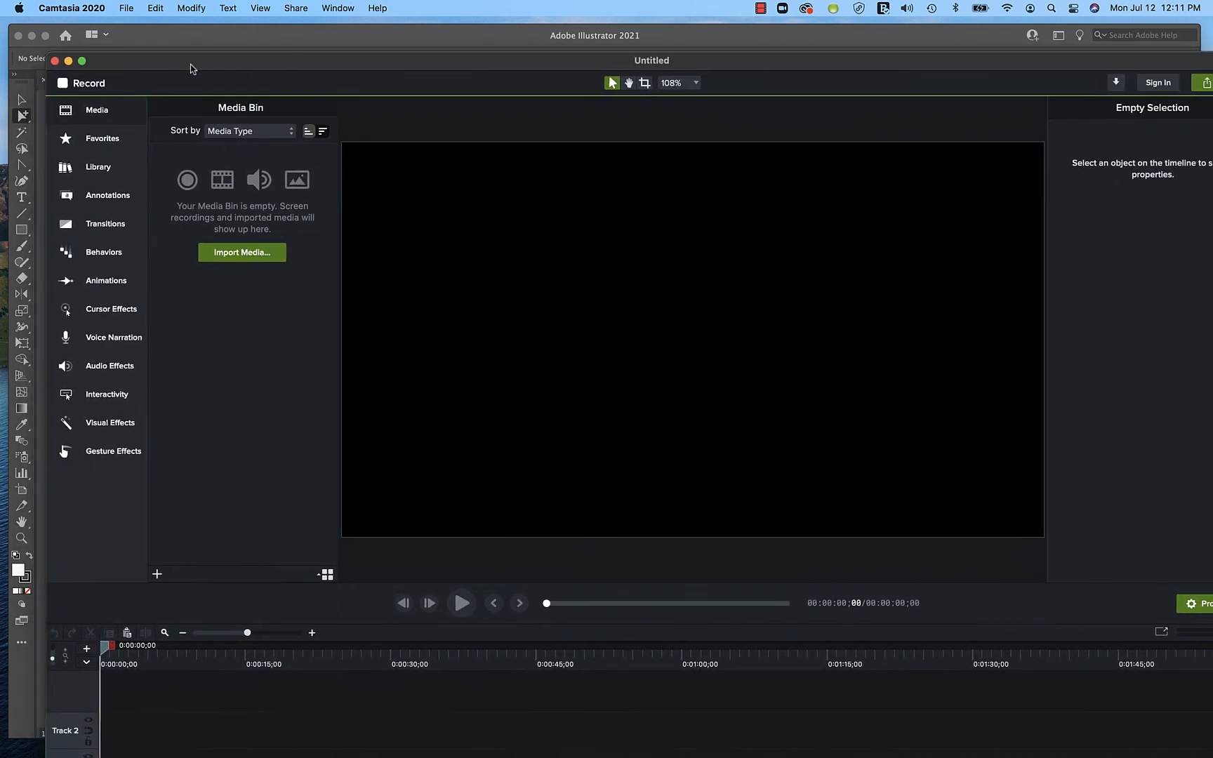
{"action": "left_click", "coordinate": [226, 258]}
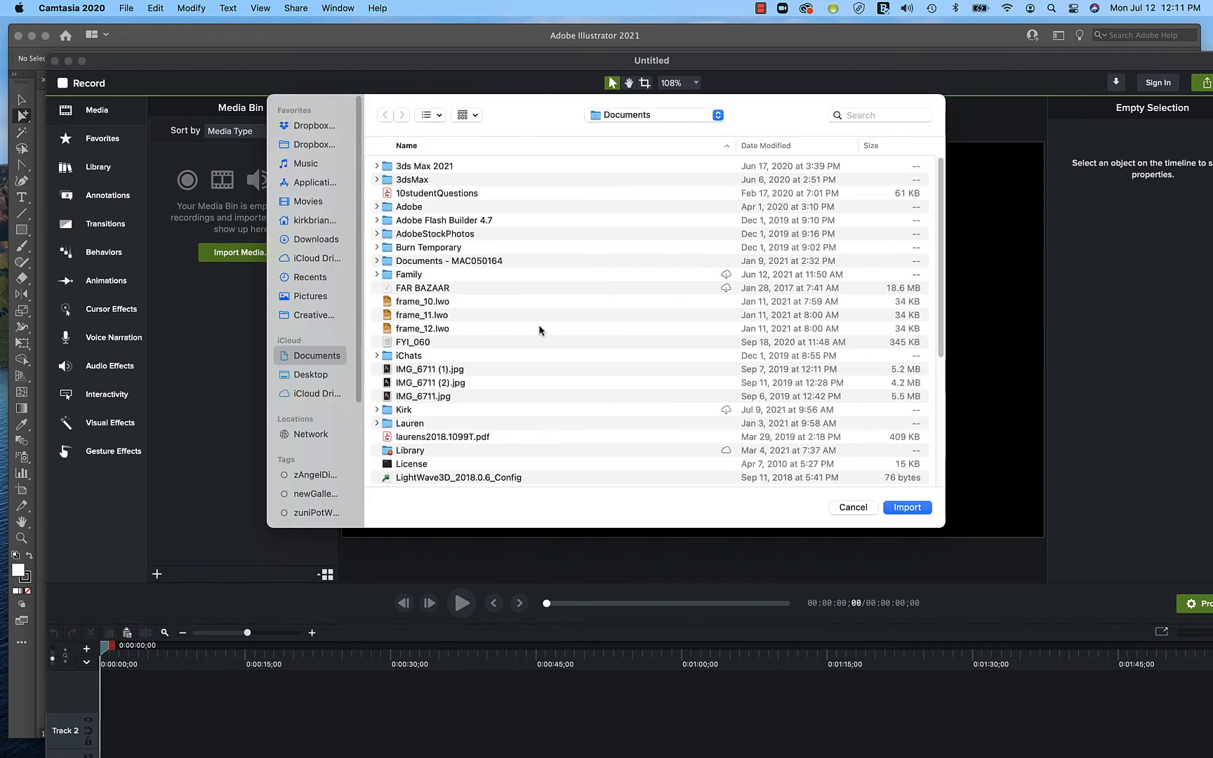
{"action": "left_click", "coordinate": [857, 508]}
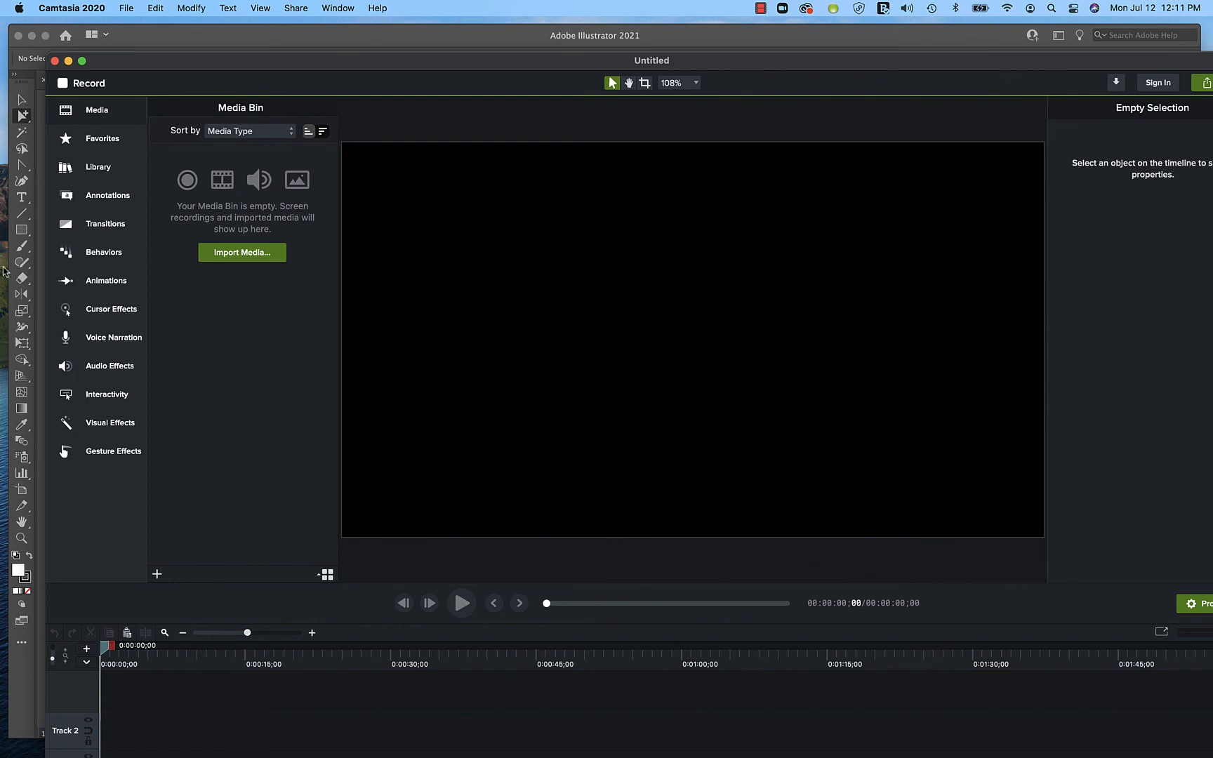